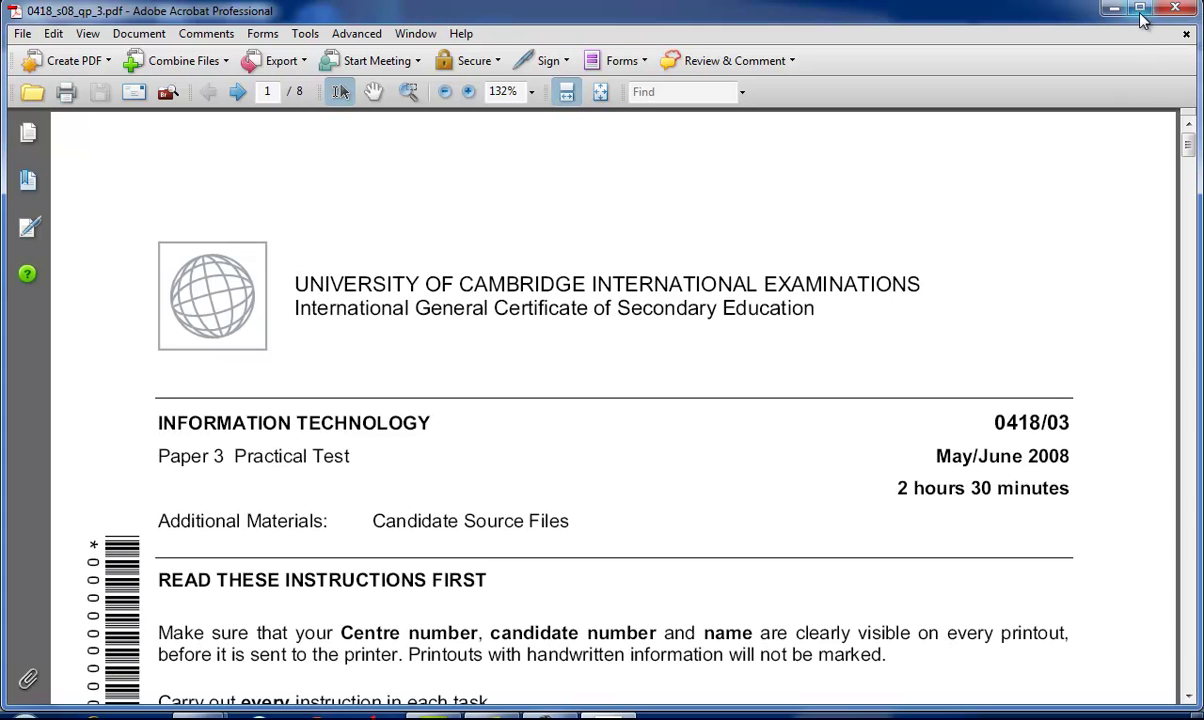
Step: Maximize the 0418_s08_qp_3.pdf exam paper and read the opening tasks on page 2
{"action": "double_click", "coordinate": [1070, 12]}
{"action": "scroll", "coordinate": [1197, 157], "scroll_direction": "down", "scroll_amount": 4}
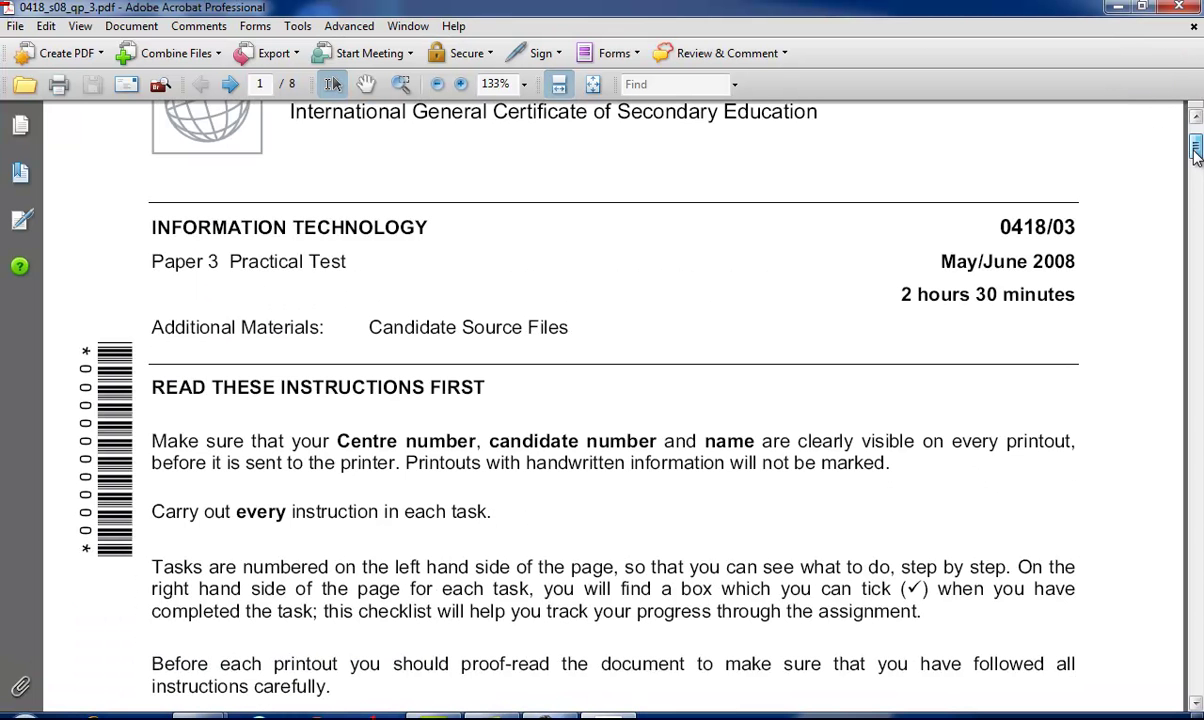
{"action": "left_click_drag", "start_coordinate": [1197, 157], "coordinate": [1196, 204]}
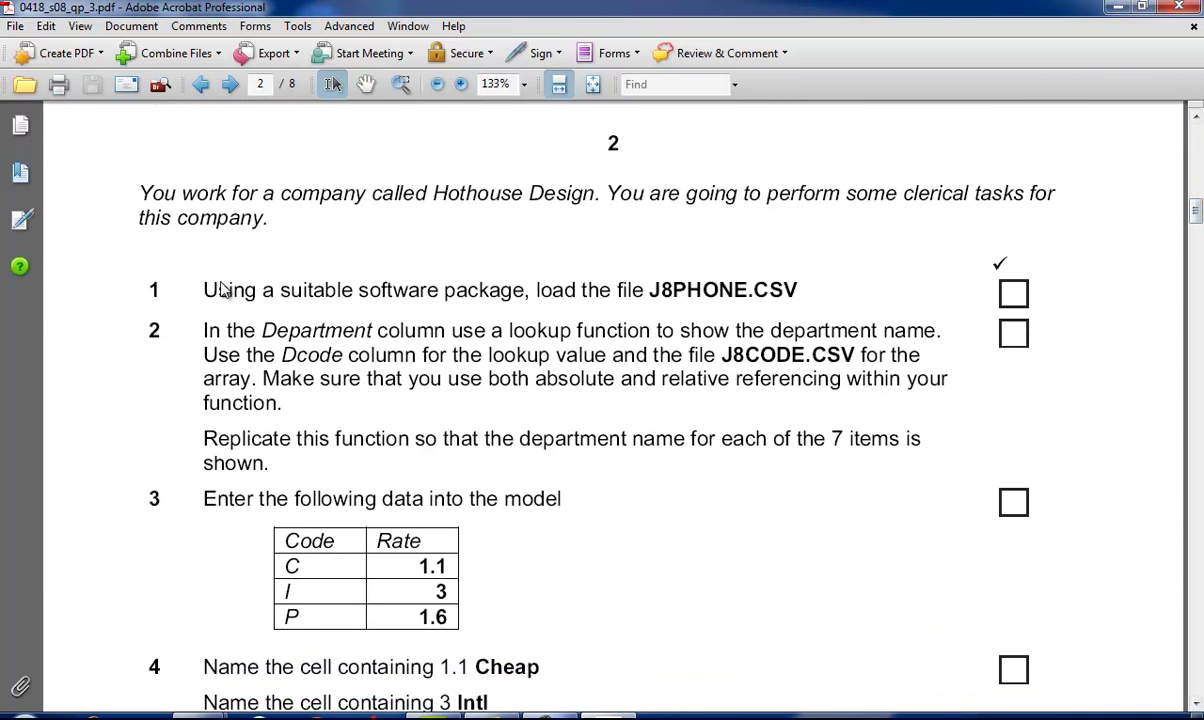
{"action": "left_click_drag", "start_coordinate": [181, 193], "coordinate": [338, 203]}
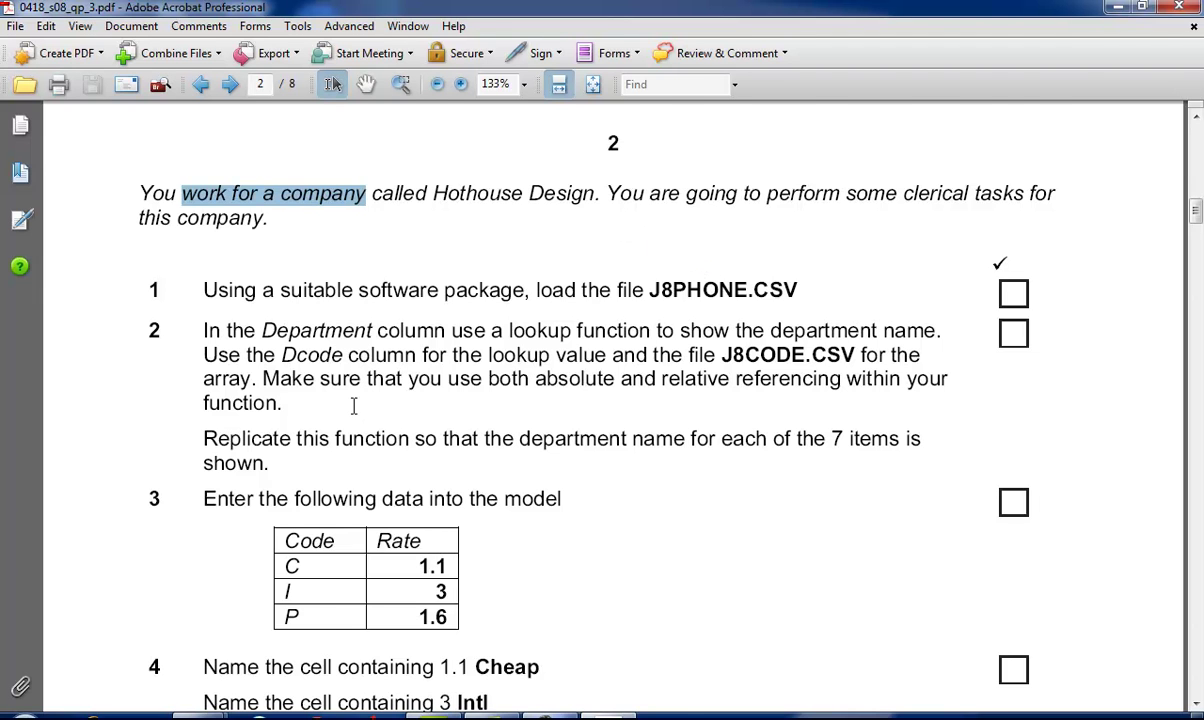
{"action": "scroll", "coordinate": [330, 395], "scroll_direction": "down", "scroll_amount": 2}
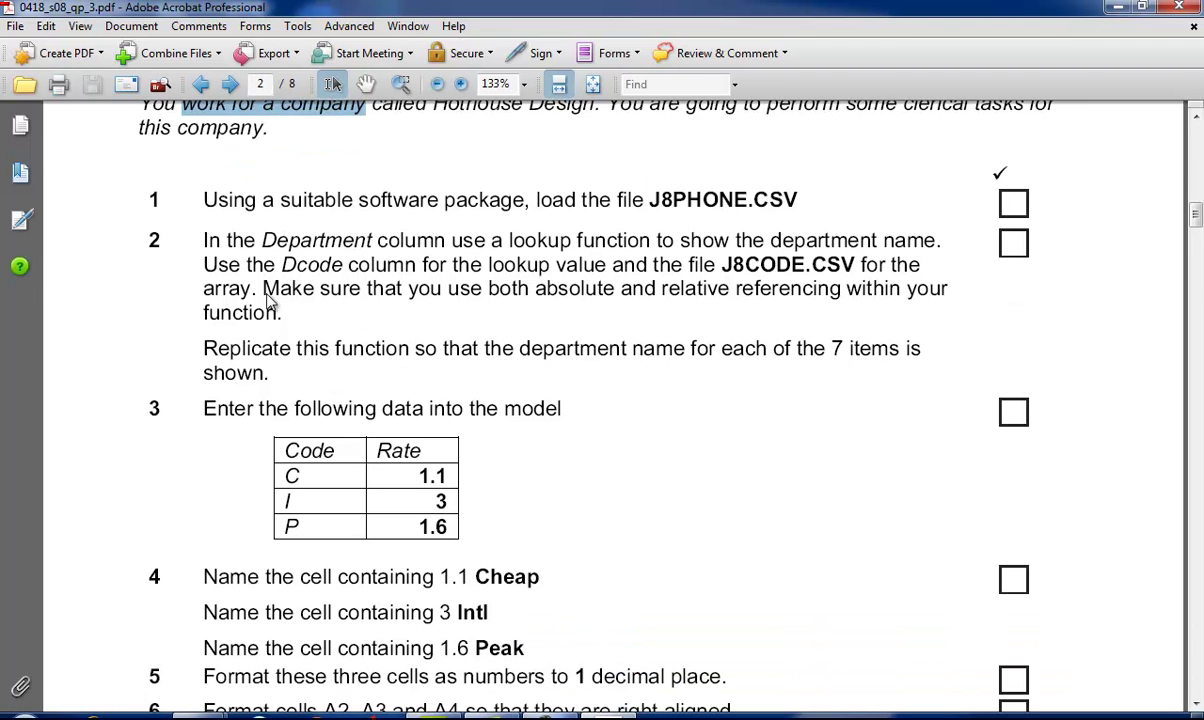
Step: Switch to the JUNE folder in Windows Explorer, extract 06_0418_03.zip into its own folder and open that folder
{"action": "key", "text": "alt+Tab"}
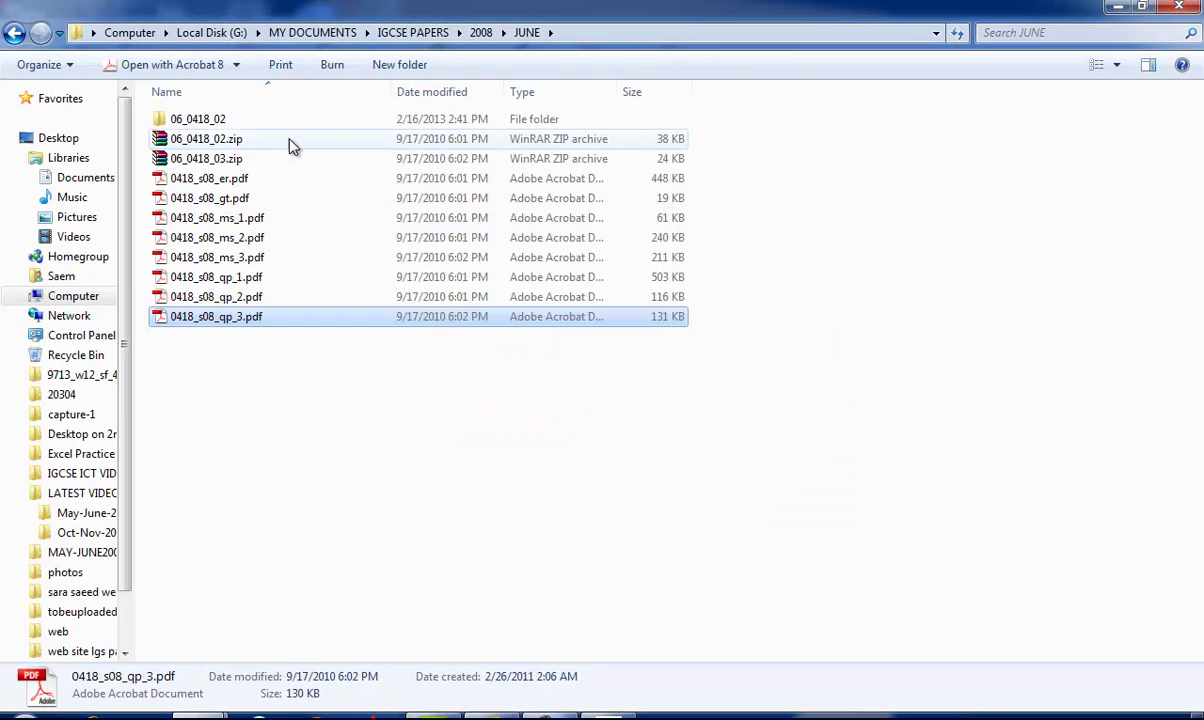
{"action": "double_click", "coordinate": [237, 161]}
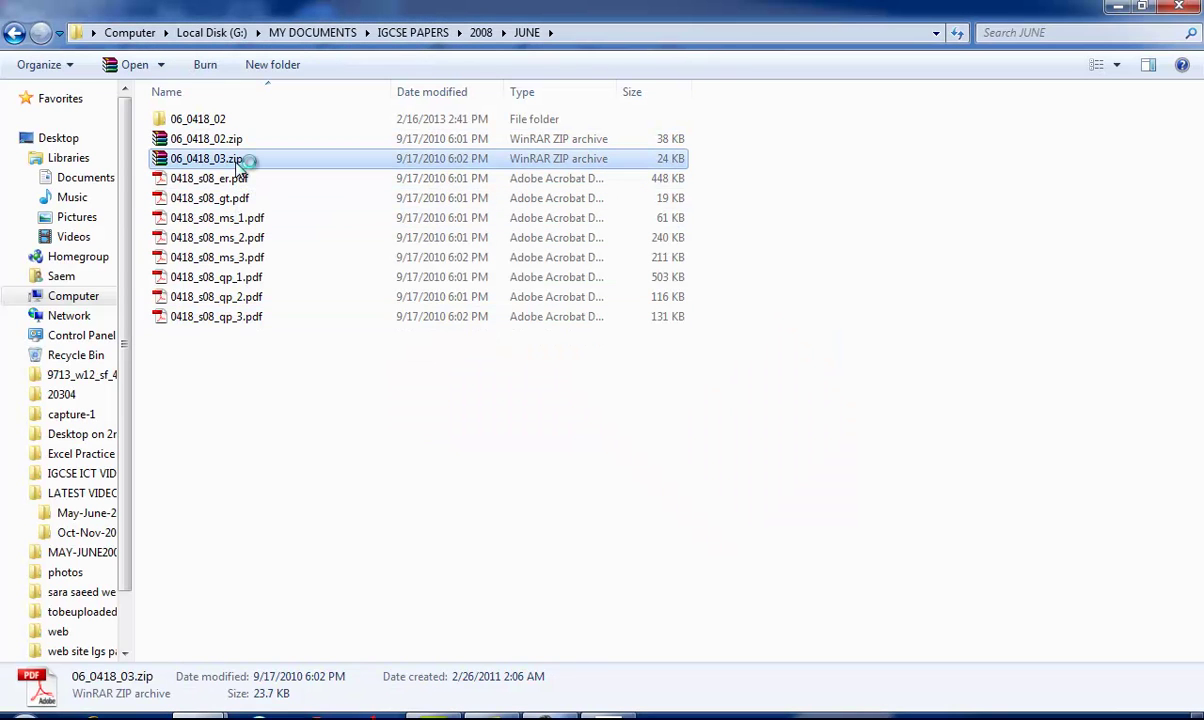
{"action": "right_click", "coordinate": [248, 162]}
{"action": "left_click", "coordinate": [309, 236]}
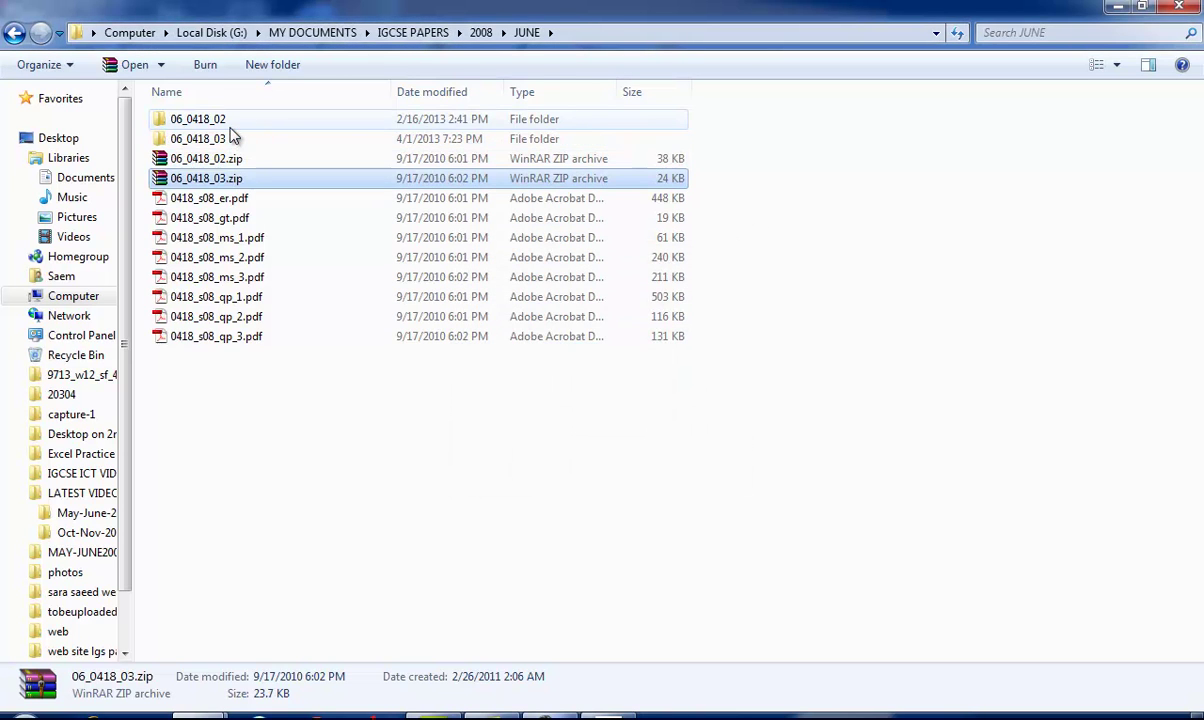
{"action": "double_click", "coordinate": [230, 138]}
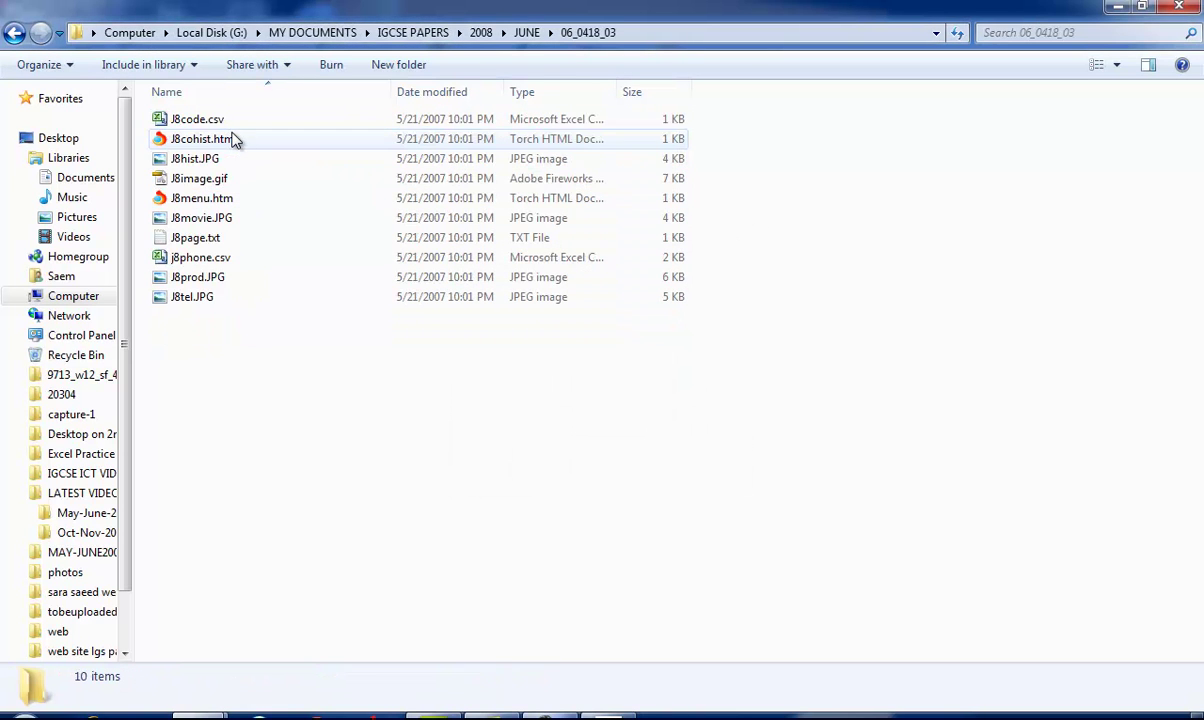
Step: Open j8phone.csv in Excel, dismissing the activation wizard, and autofit all column widths
{"action": "double_click", "coordinate": [242, 260]}
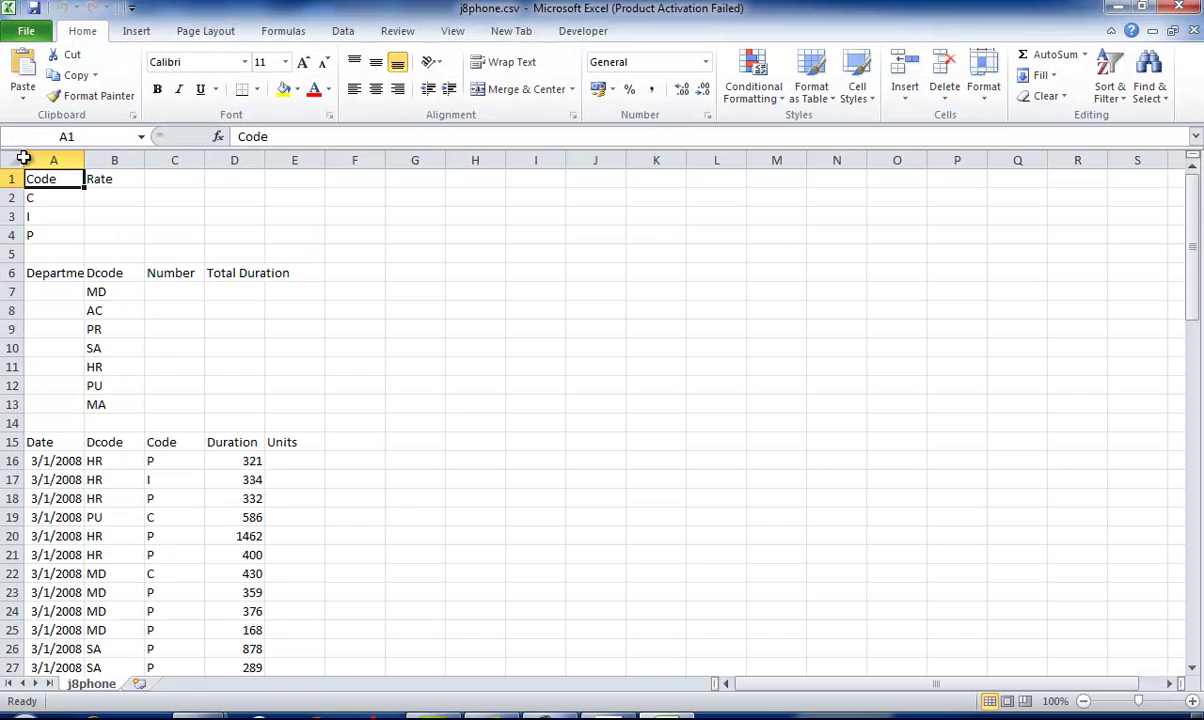
{"action": "left_click", "coordinate": [16, 158]}
{"action": "left_click", "coordinate": [95, 160]}
{"action": "left_click", "coordinate": [50, 160]}
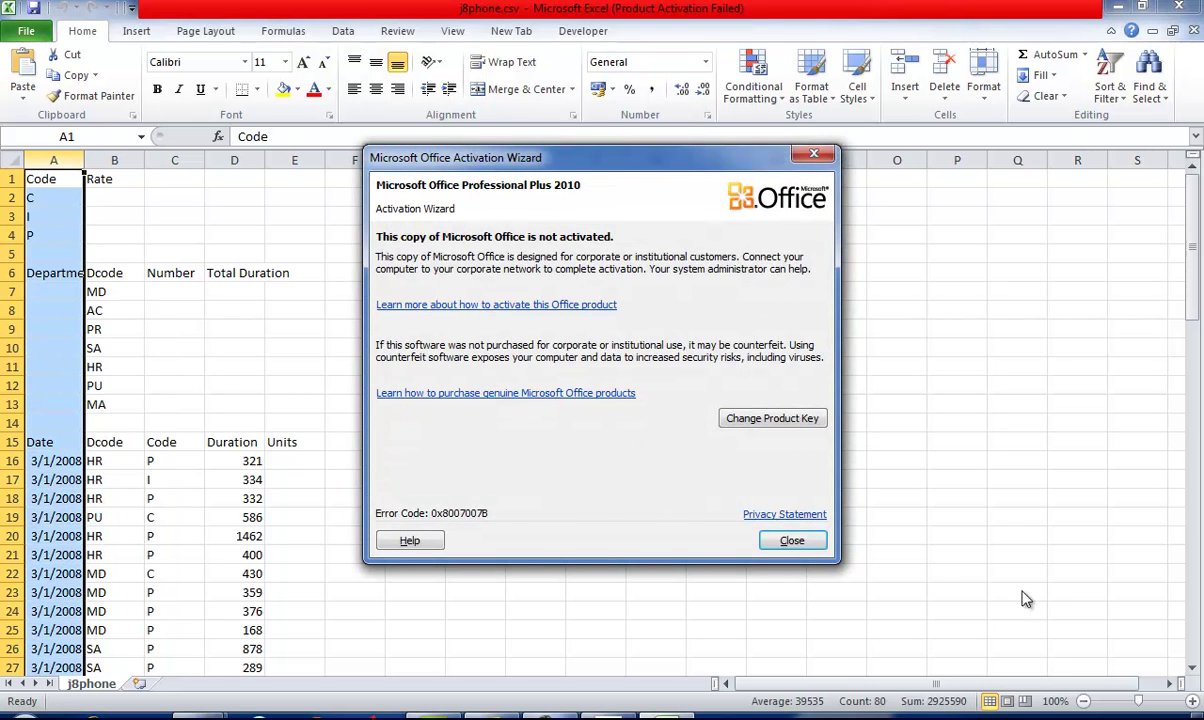
{"action": "left_click", "coordinate": [800, 540]}
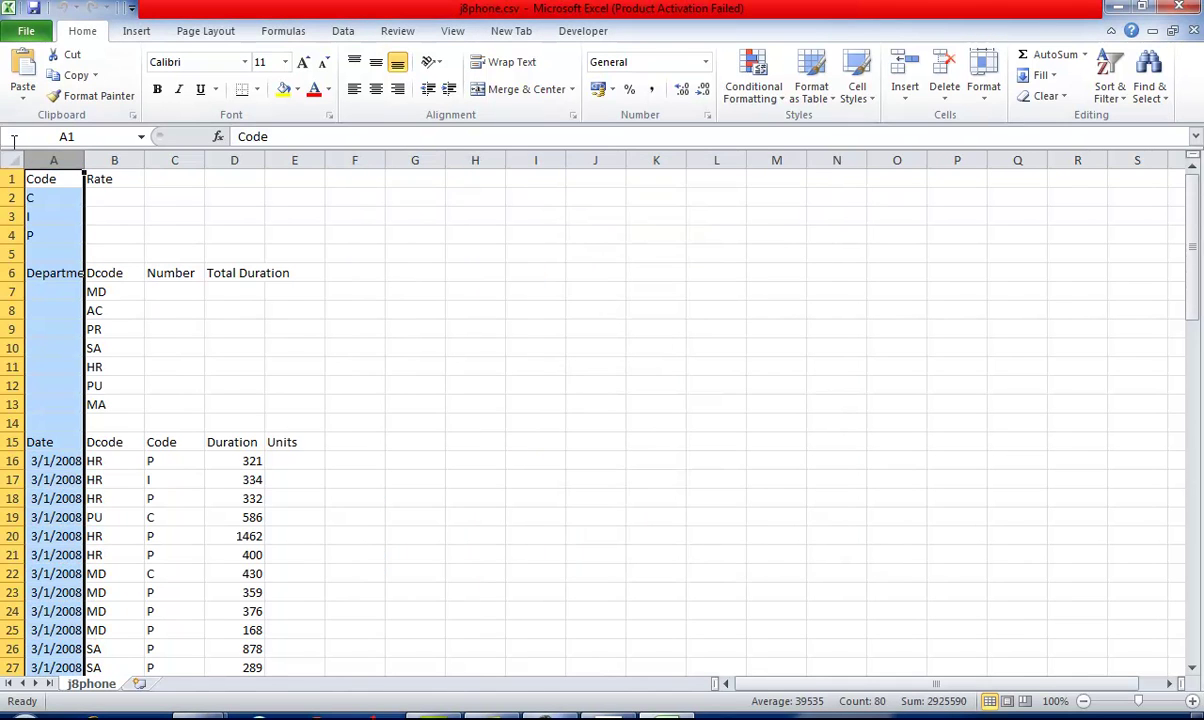
{"action": "left_click", "coordinate": [12, 158]}
{"action": "double_click", "coordinate": [84, 160]}
Step: Switch to the exam paper in Acrobat and read task 2 about the department lookup, its referencing and replication
{"action": "key", "text": "alt+Tab"}
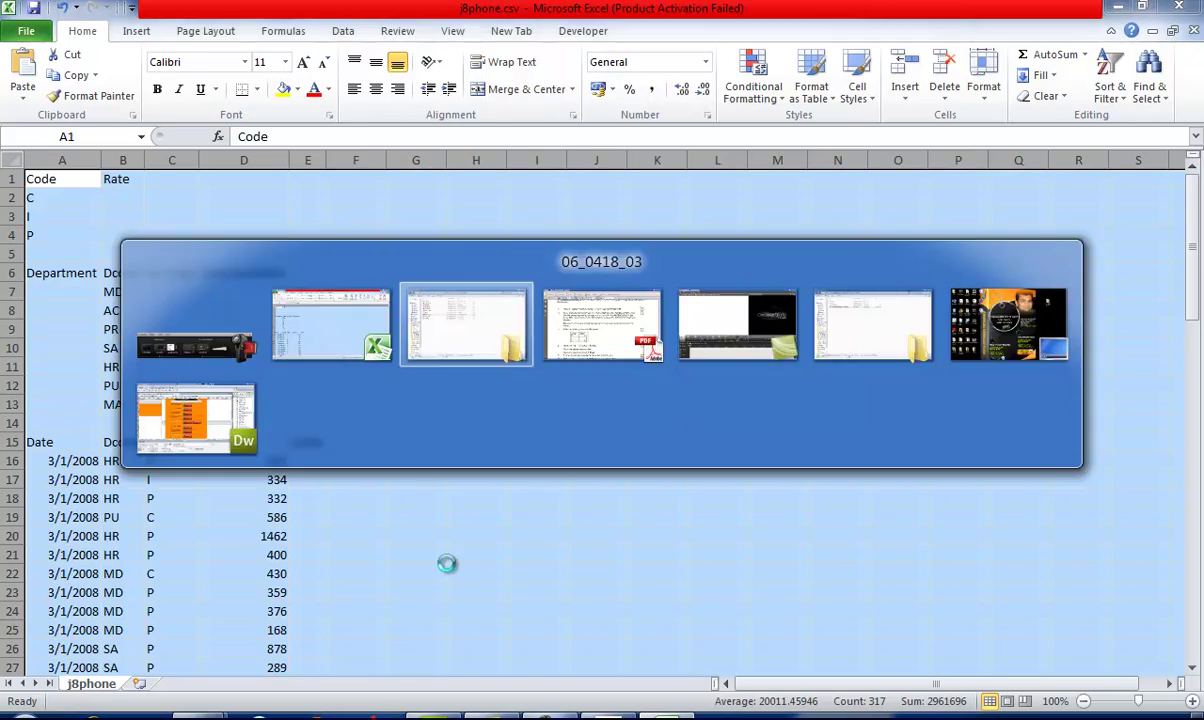
{"action": "key", "text": "alt+Tab"}
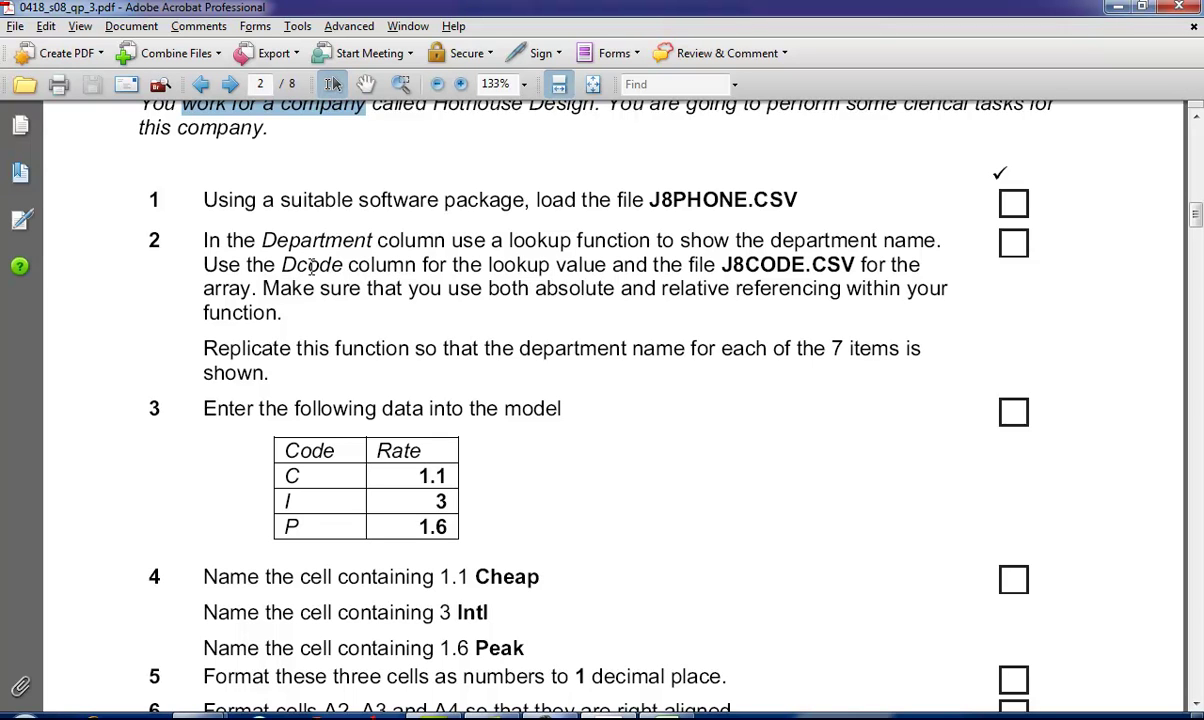
{"action": "left_click_drag", "start_coordinate": [417, 265], "coordinate": [793, 266]}
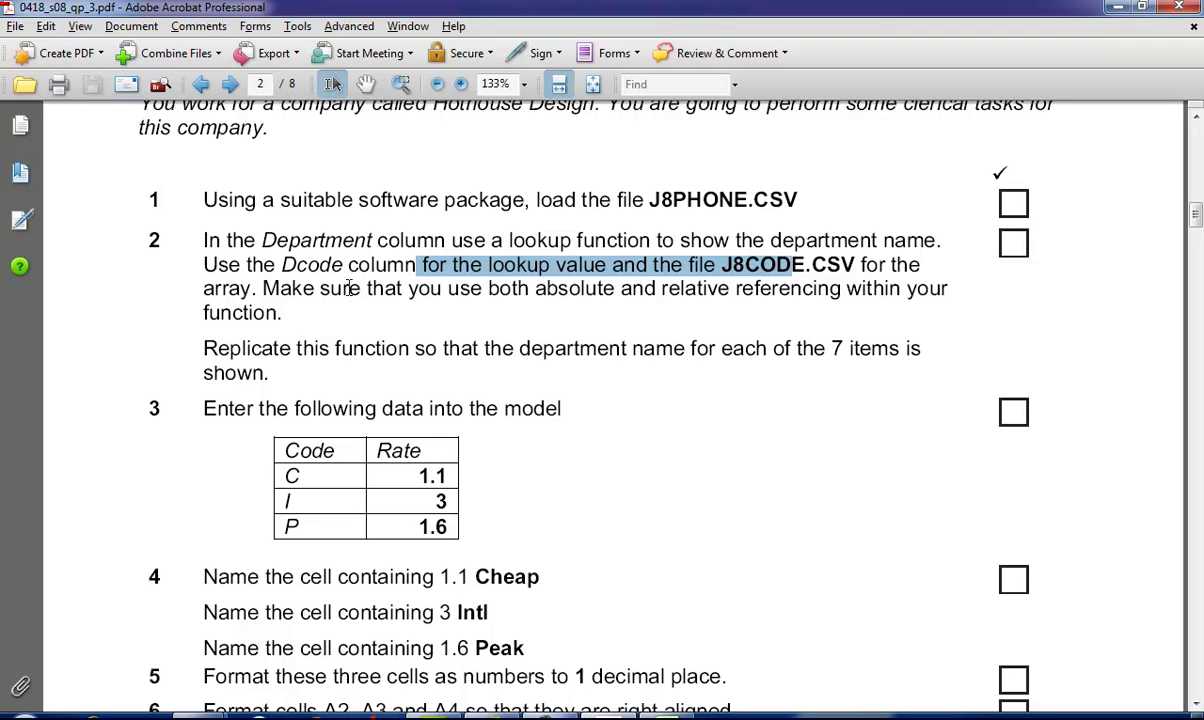
{"action": "left_click_drag", "start_coordinate": [519, 292], "coordinate": [799, 289]}
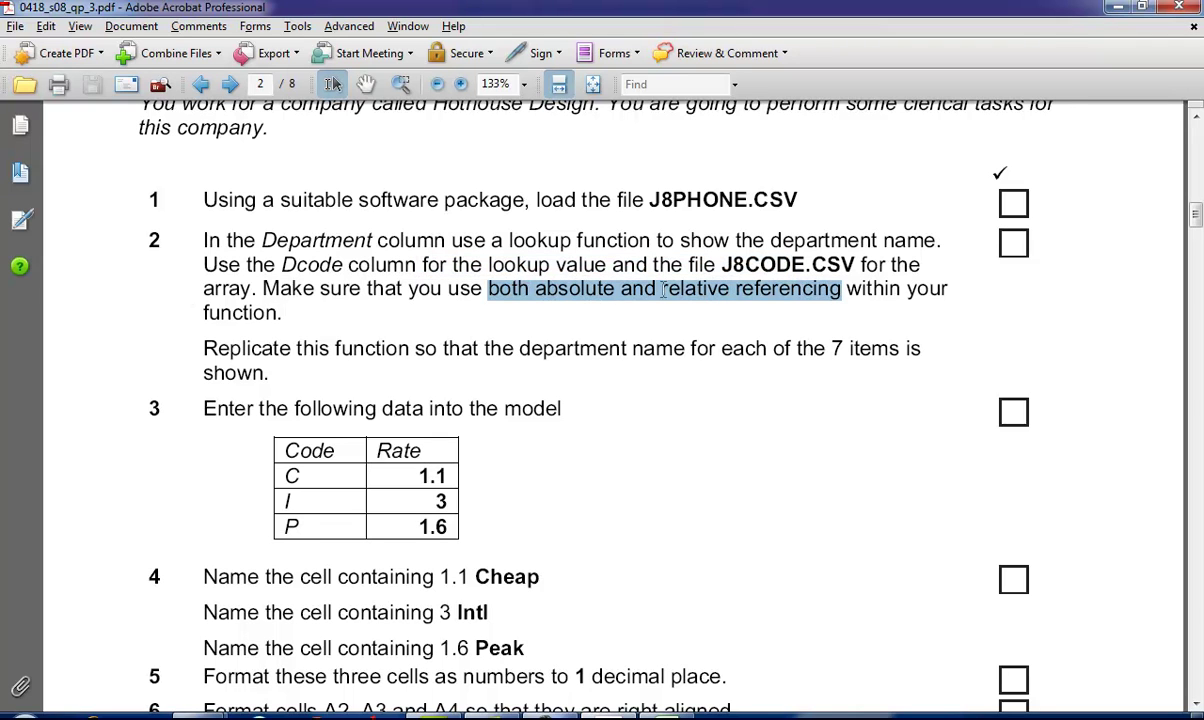
{"action": "left_click_drag", "start_coordinate": [197, 348], "coordinate": [463, 355]}
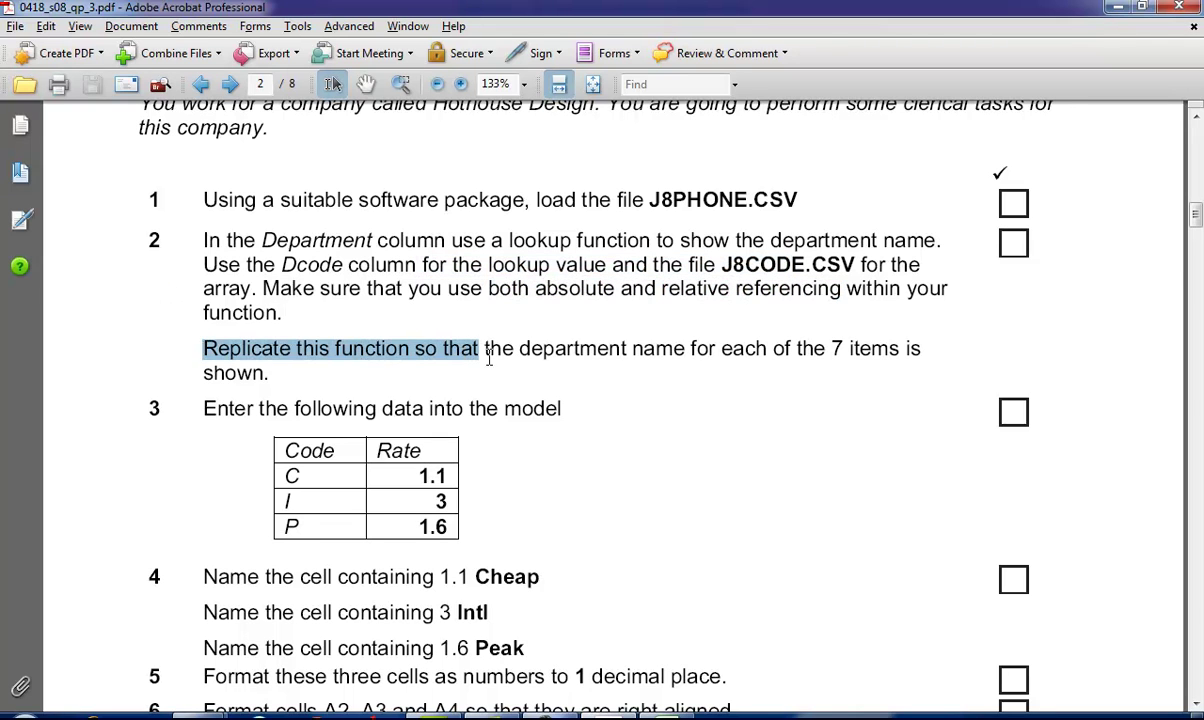
{"action": "left_click_drag", "start_coordinate": [721, 349], "coordinate": [812, 348]}
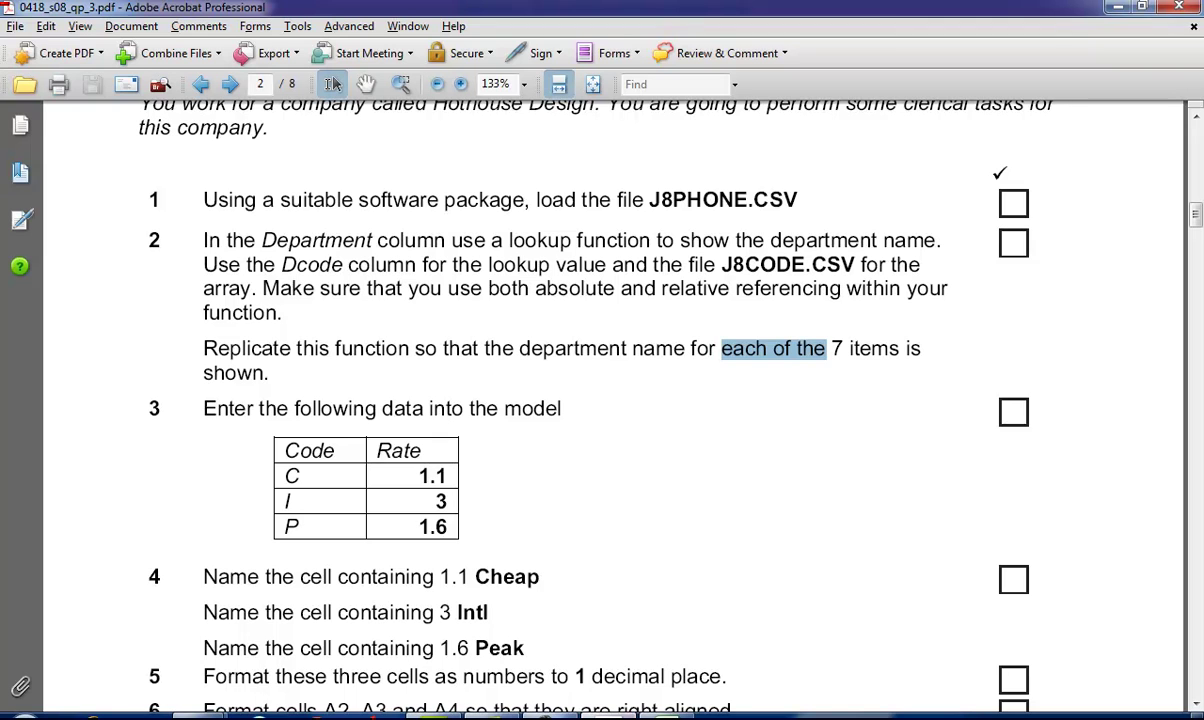
Step: Open J8code.csv from the 06_0418_03 folder and autofit columns A and B
{"action": "left_click", "coordinate": [200, 713]}
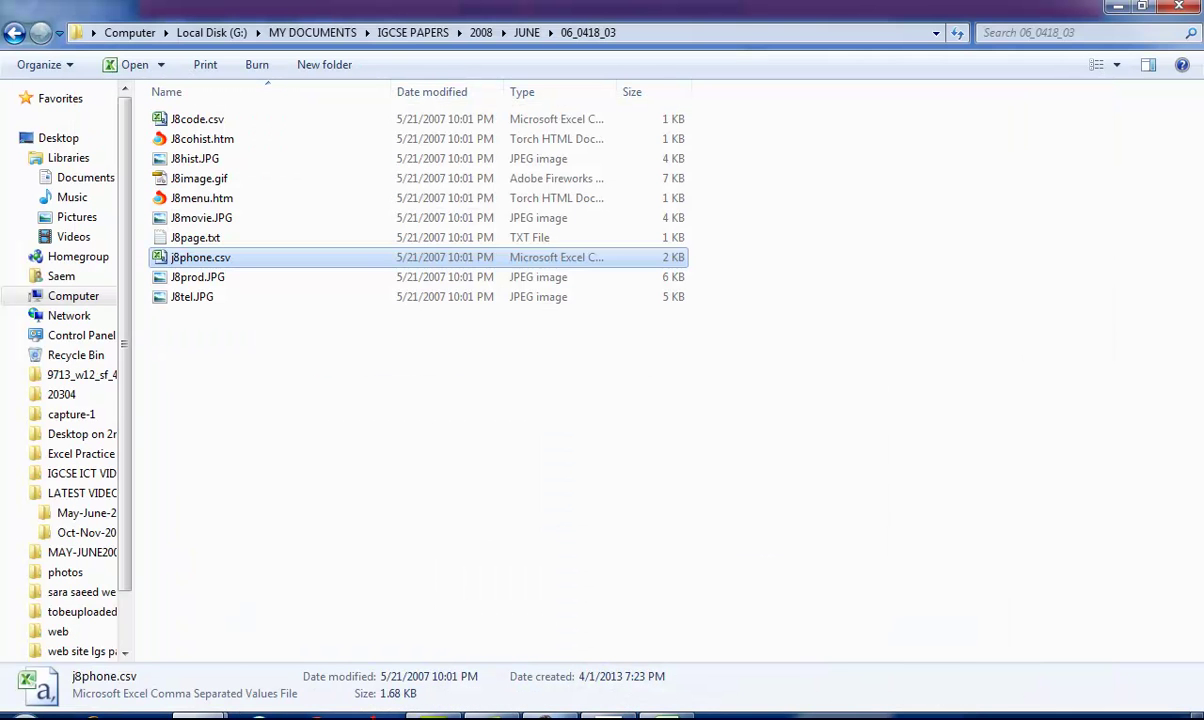
{"action": "left_click", "coordinate": [262, 430]}
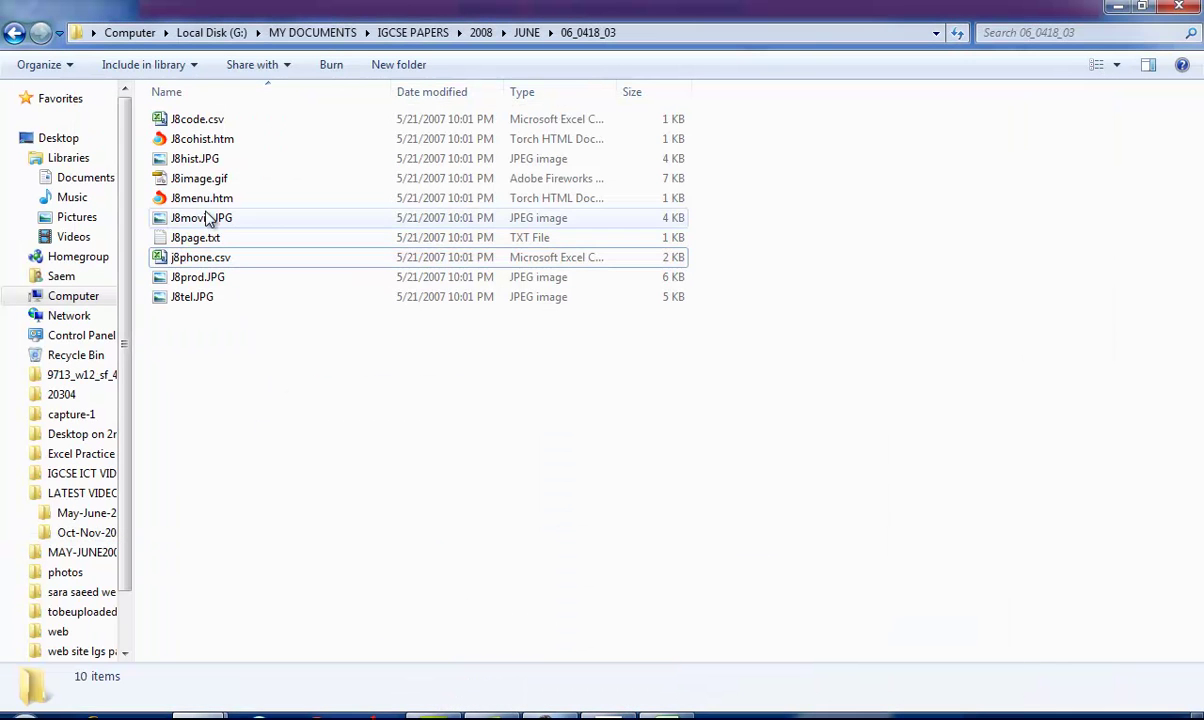
{"action": "left_click", "coordinate": [213, 126]}
{"action": "double_click", "coordinate": [213, 126]}
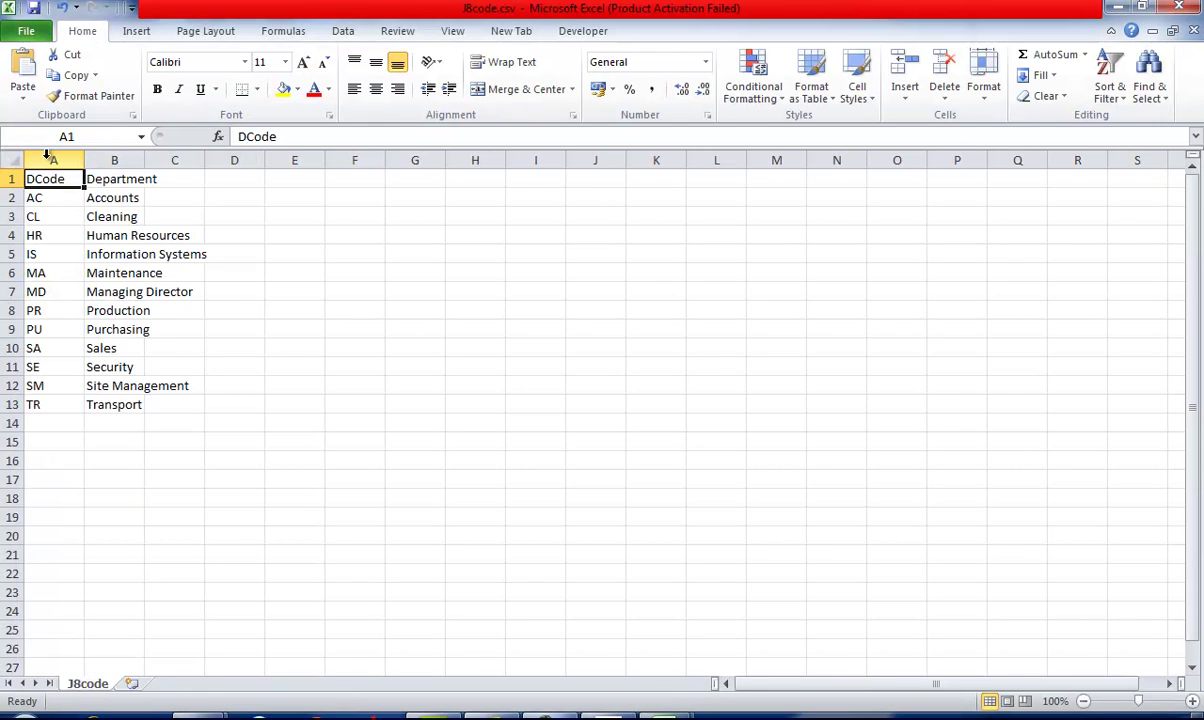
{"action": "left_click", "coordinate": [11, 159]}
{"action": "left_click", "coordinate": [73, 158]}
{"action": "double_click", "coordinate": [84, 160]}
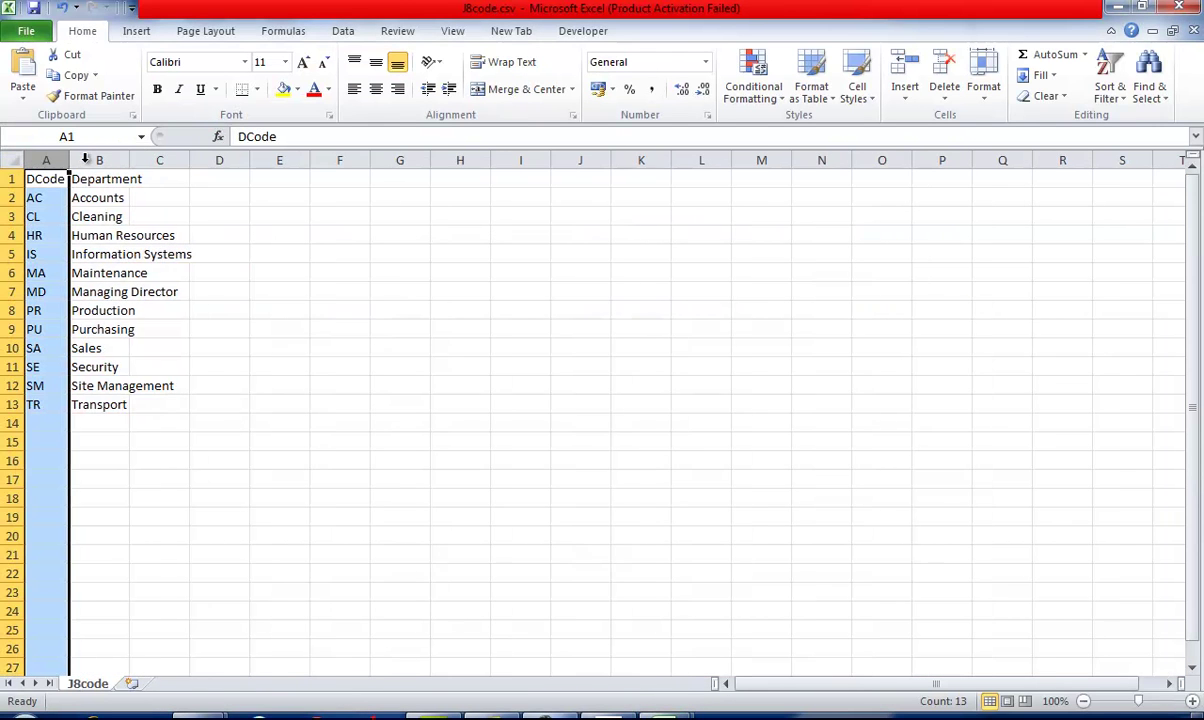
{"action": "double_click", "coordinate": [129, 160]}
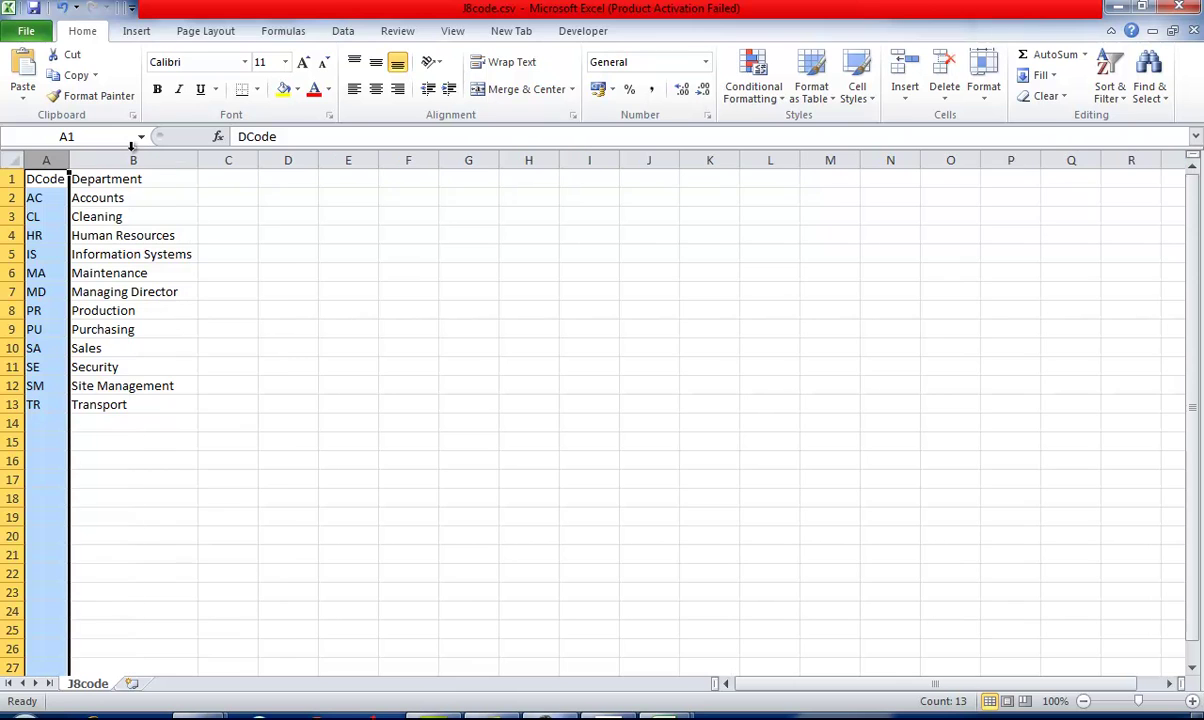
Step: Return to j8phone.csv and start a VLOOKUP formula in cell A7 with B7 as the lookup value
{"action": "mouse_move", "coordinate": [546, 714]}
{"action": "left_click", "coordinate": [546, 674]}
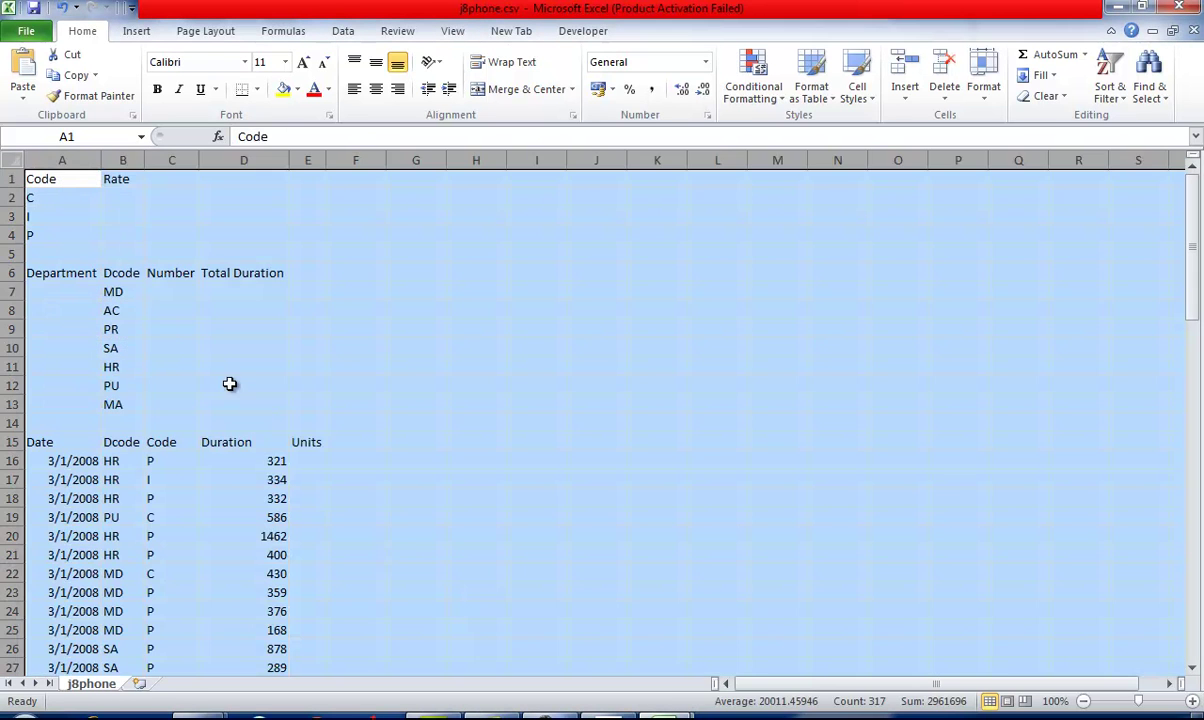
{"action": "left_click", "coordinate": [62, 290]}
{"action": "left_click", "coordinate": [262, 135]}
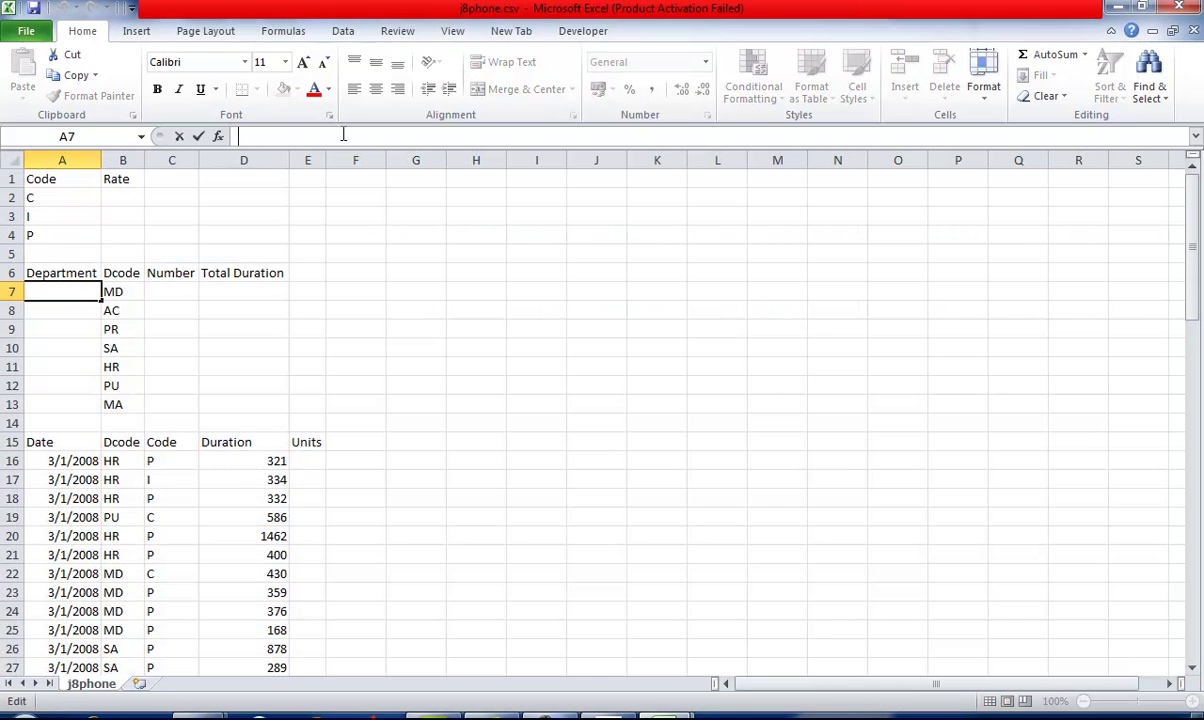
{"action": "type", "text": "=vlook"}
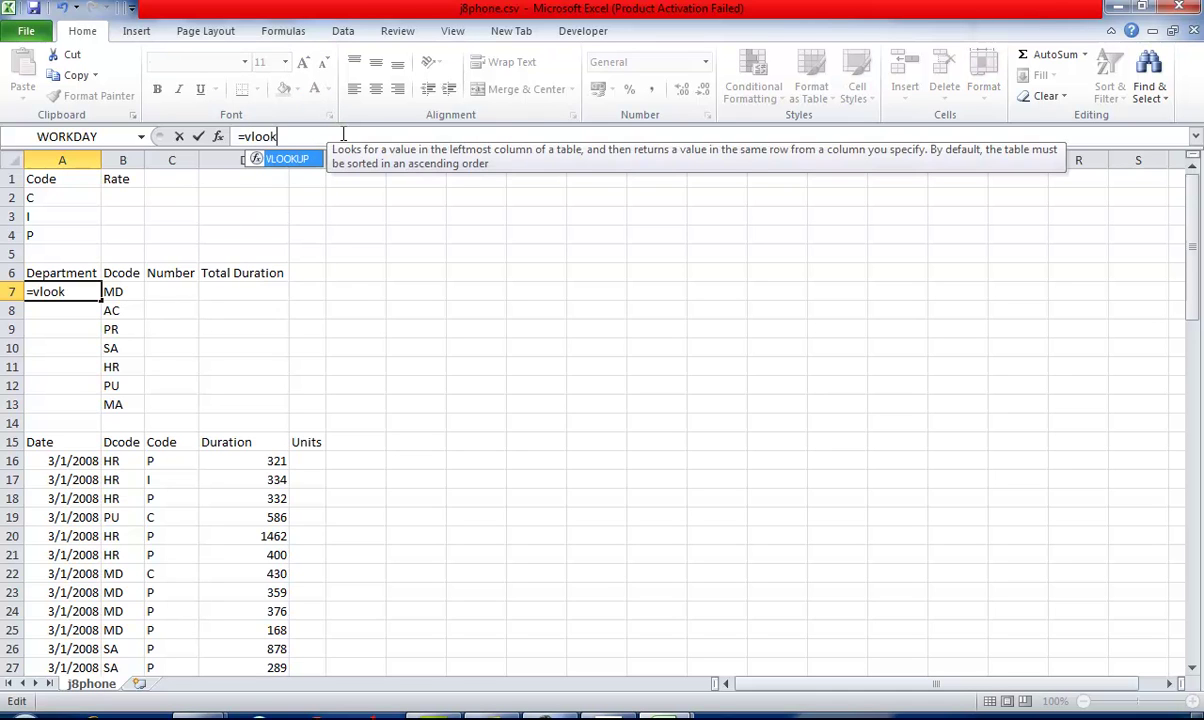
{"action": "type", "text": "up("}
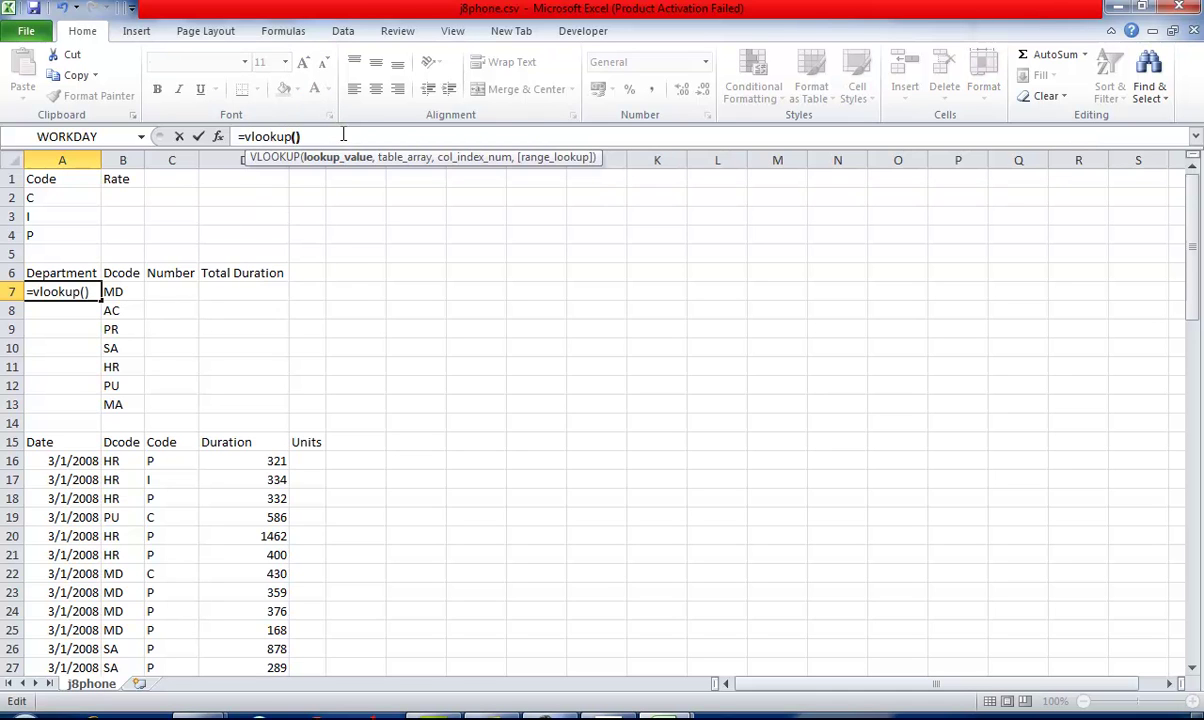
{"action": "left_click", "coordinate": [280, 136]}
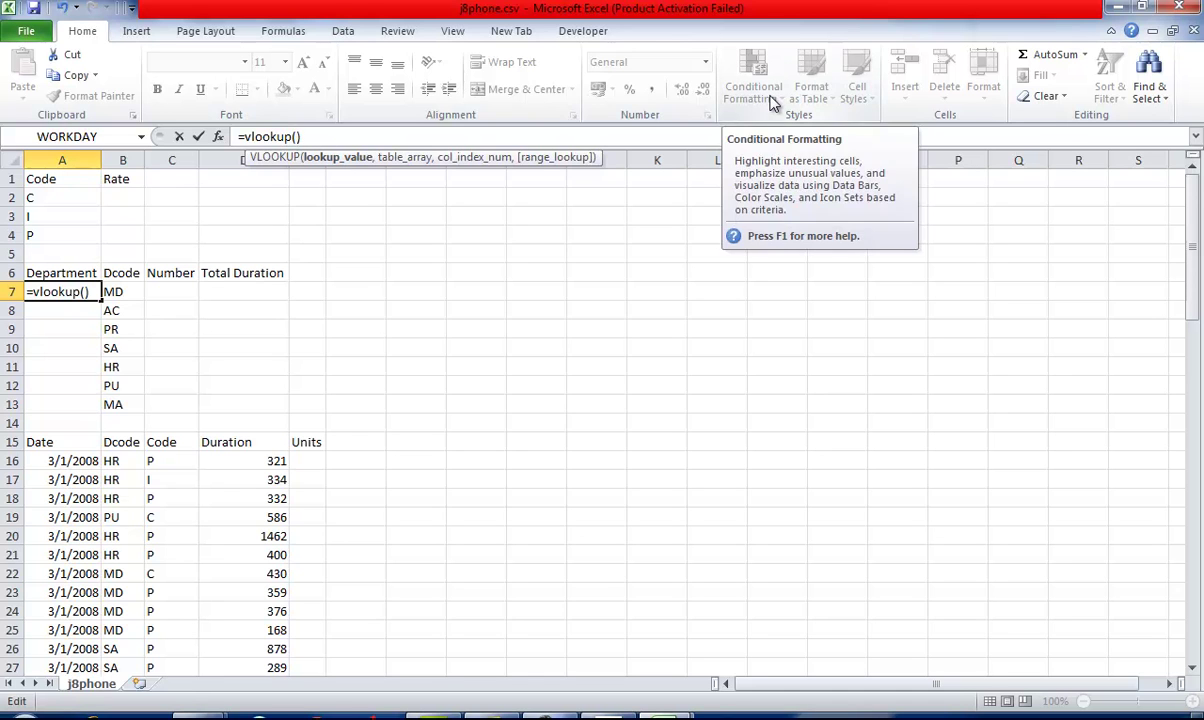
{"action": "left_click", "coordinate": [120, 291]}
{"action": "type", "text": ","}
Step: Complete the VLOOKUP with the absolute range A2:B13 of J8code.csv, column index 2 and range lookup 0
{"action": "key", "text": "ctrl+Tab"}
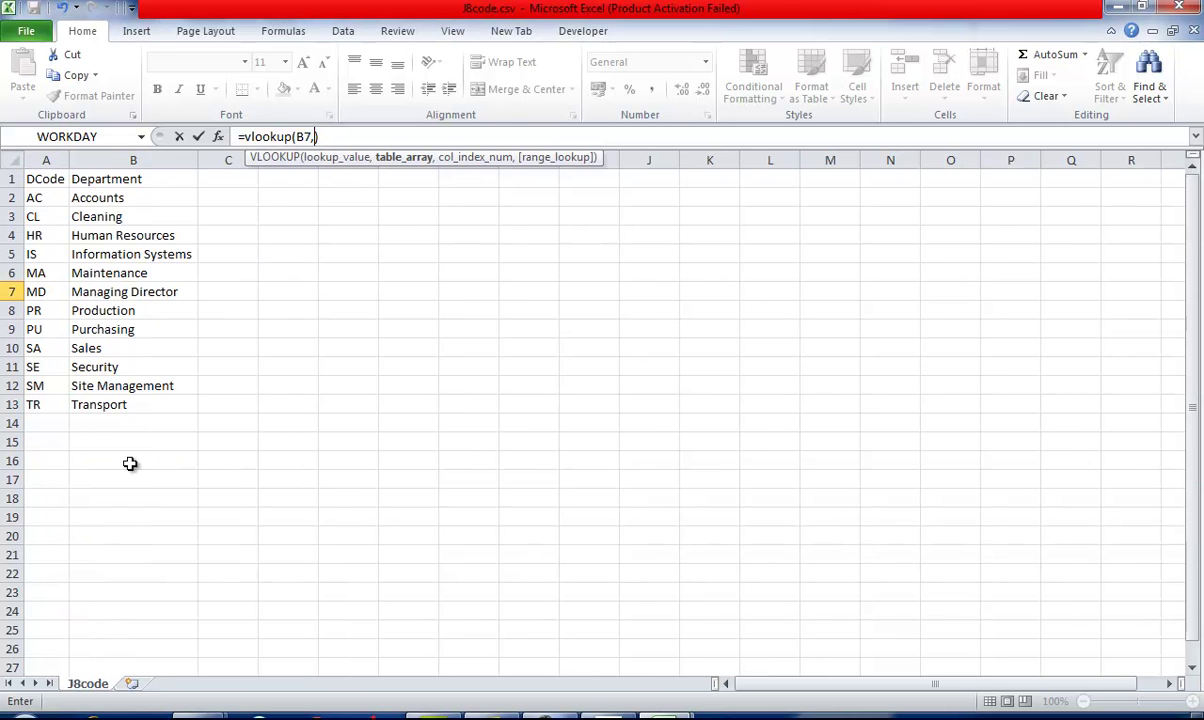
{"action": "left_click_drag", "start_coordinate": [48, 196], "coordinate": [122, 404]}
{"action": "type", "text": ","}
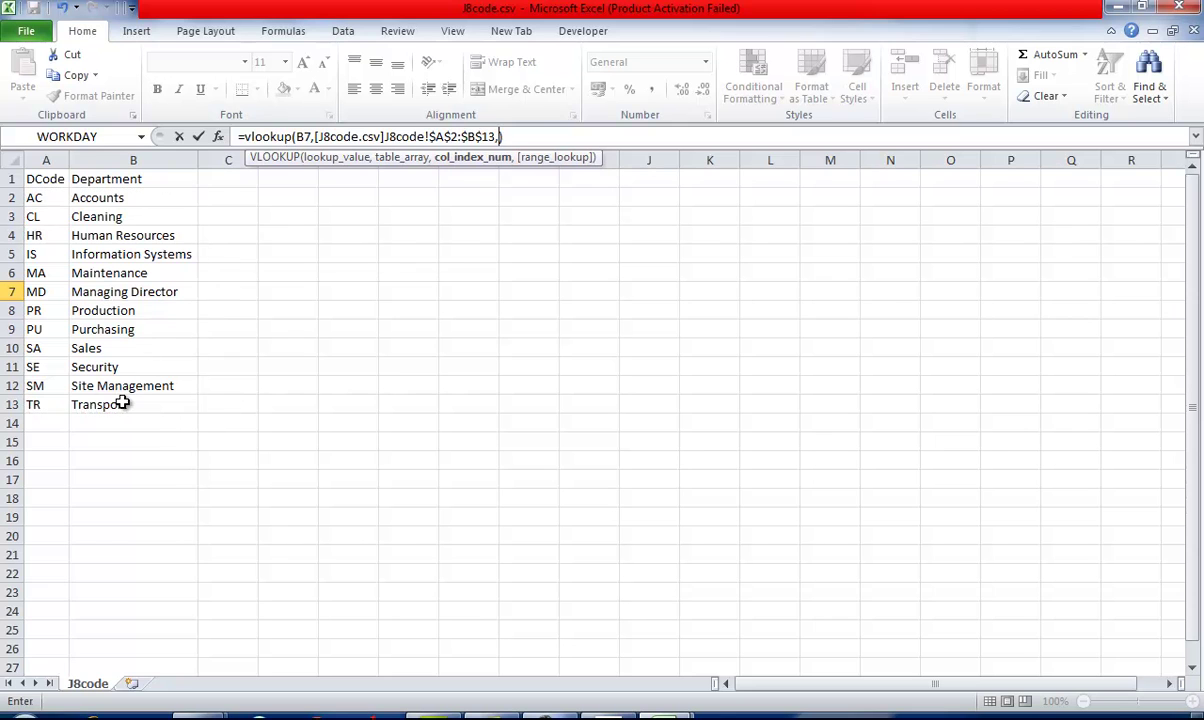
{"action": "type", "text": "2,0"}
{"action": "key", "text": "Return"}
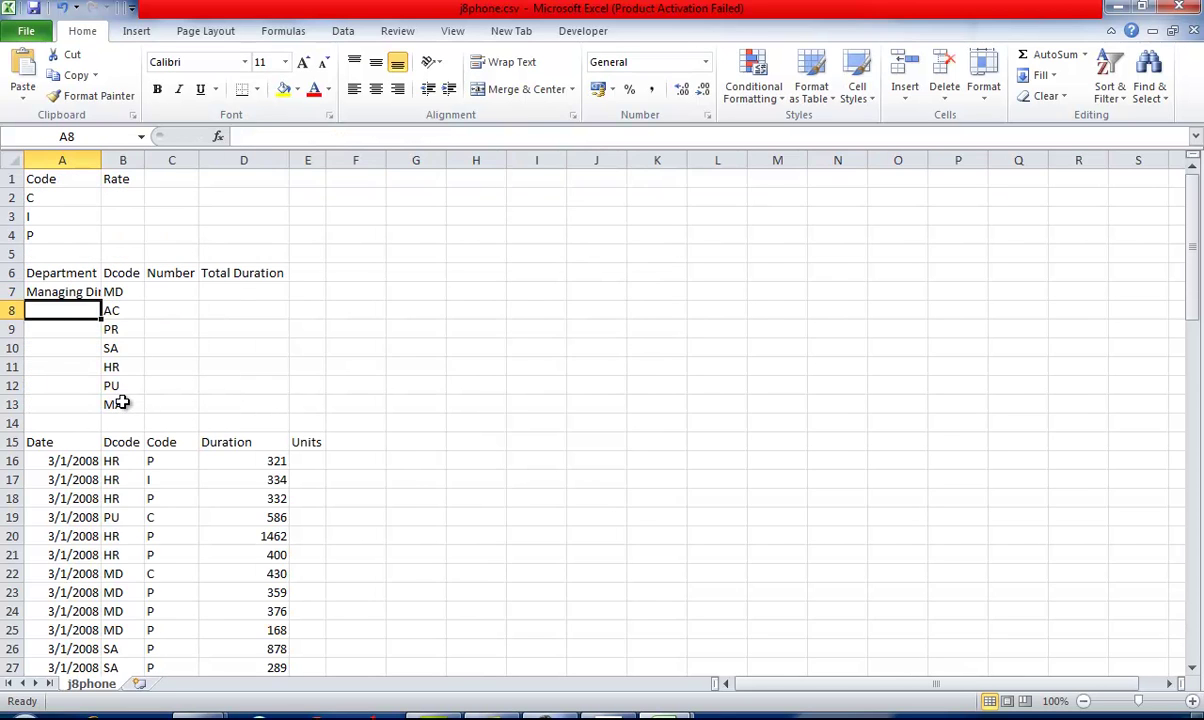
Step: Autofit column A and replicate the VLOOKUP formula from A7 down to A13
{"action": "key", "text": "Up"}
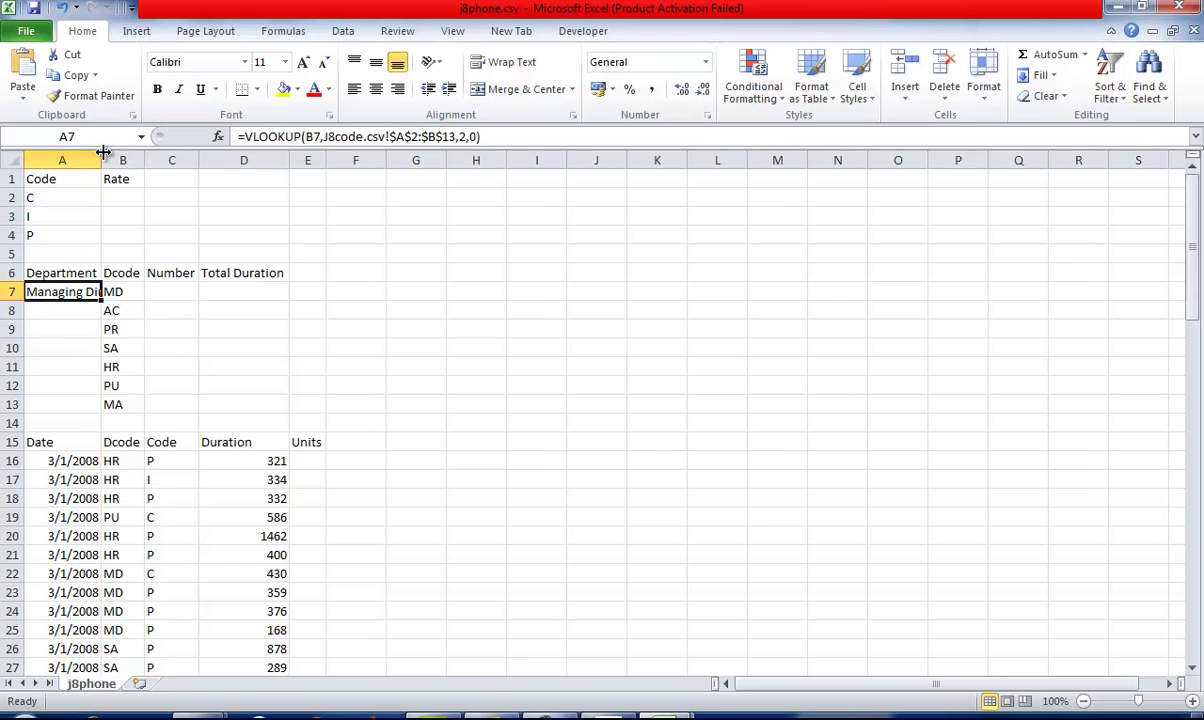
{"action": "double_click", "coordinate": [101, 160]}
{"action": "left_click_drag", "start_coordinate": [318, 136], "coordinate": [304, 137]}
{"action": "left_click_drag", "start_coordinate": [388, 136], "coordinate": [455, 136]}
{"action": "left_click", "coordinate": [186, 136]}
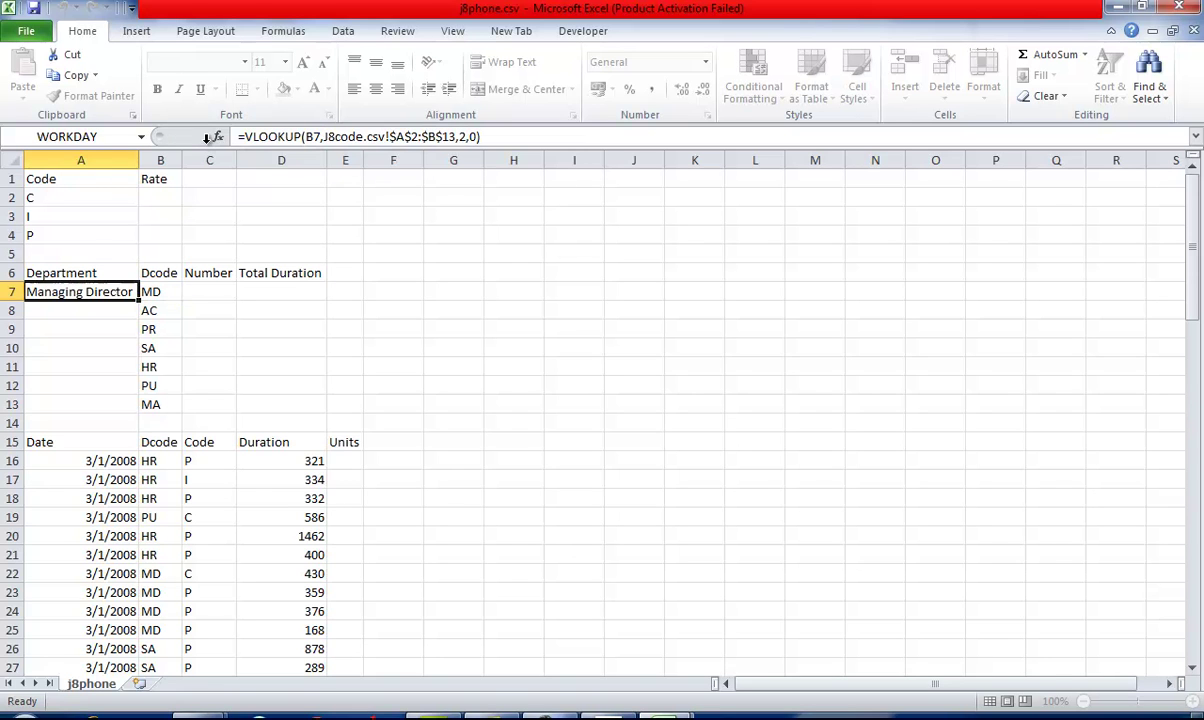
{"action": "double_click", "coordinate": [137, 304]}
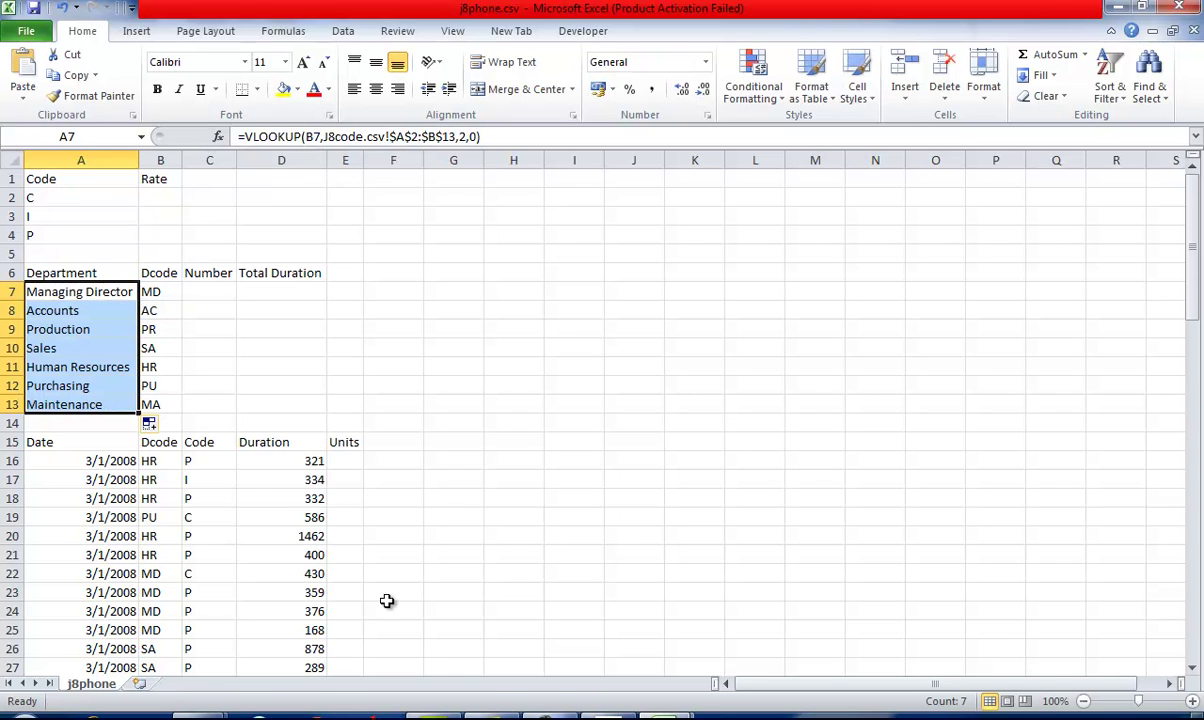
Step: Check task 3 in the exam paper for the Code and Rate data, and switch back to j8phone.csv
{"action": "key", "text": "alt+Tab"}
{"action": "scroll", "coordinate": [422, 401], "scroll_direction": "down", "scroll_amount": 4}
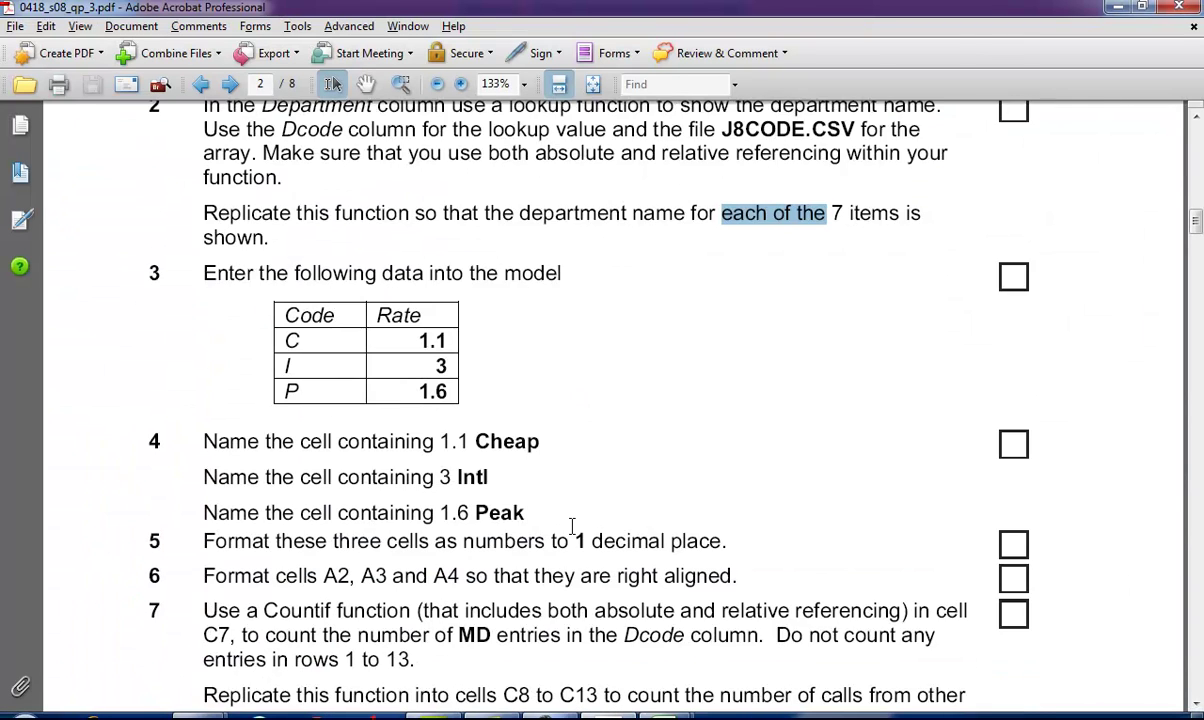
{"action": "left_click_drag", "start_coordinate": [416, 250], "coordinate": [453, 256]}
{"action": "key", "text": "alt+Tab"}
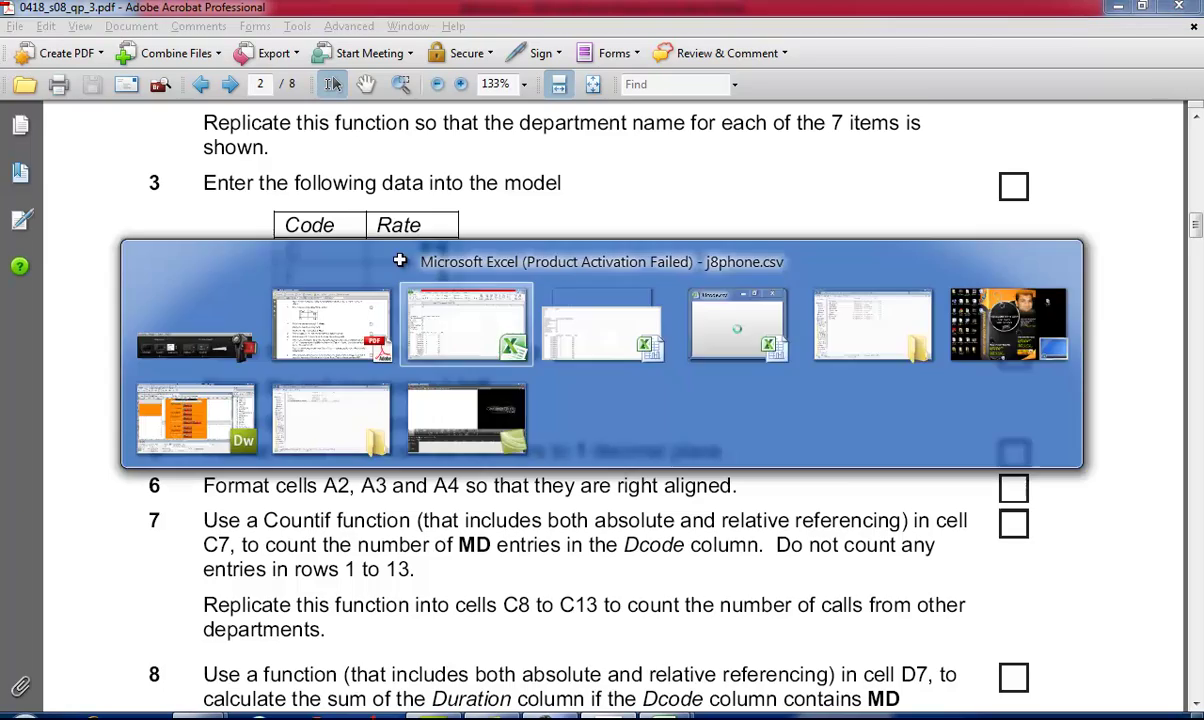
Step: Enter the rates 1.1, 3 and 1.6 for codes C, I and P in cells B2 to B4
{"action": "left_click", "coordinate": [160, 196]}
{"action": "key", "text": "ctrl+v"}
{"action": "key", "text": "alt+Tab"}
{"action": "key", "text": "alt+Tab"}
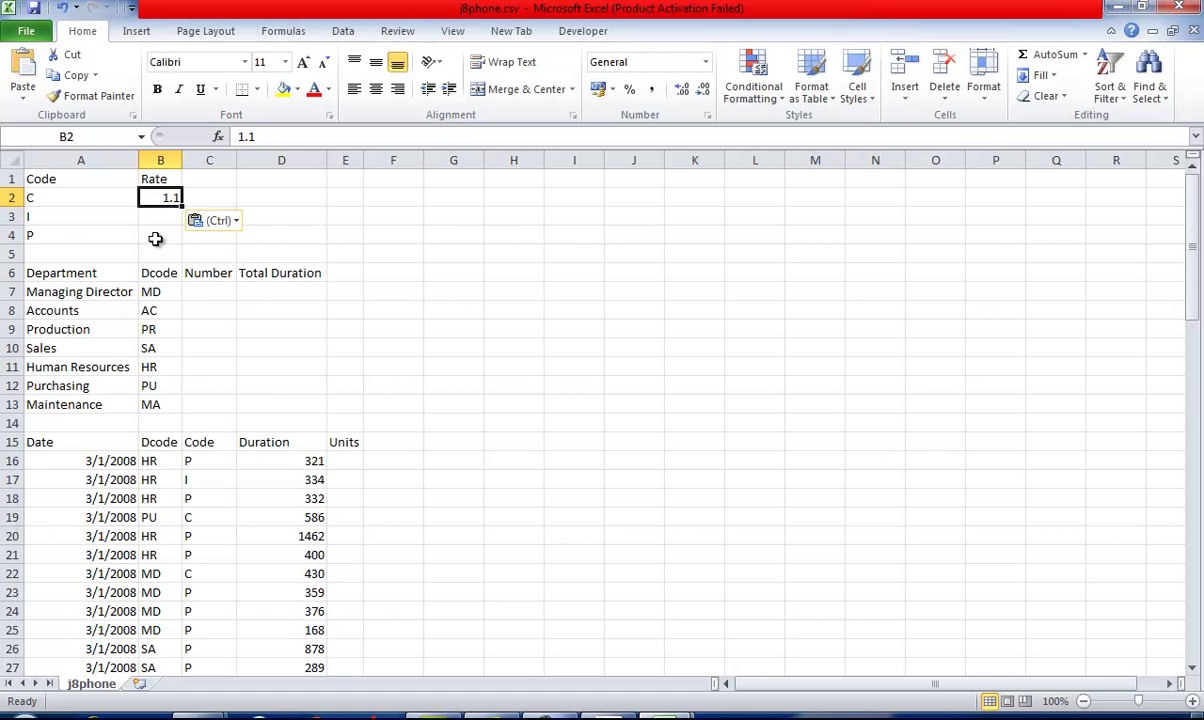
{"action": "left_click", "coordinate": [165, 218]}
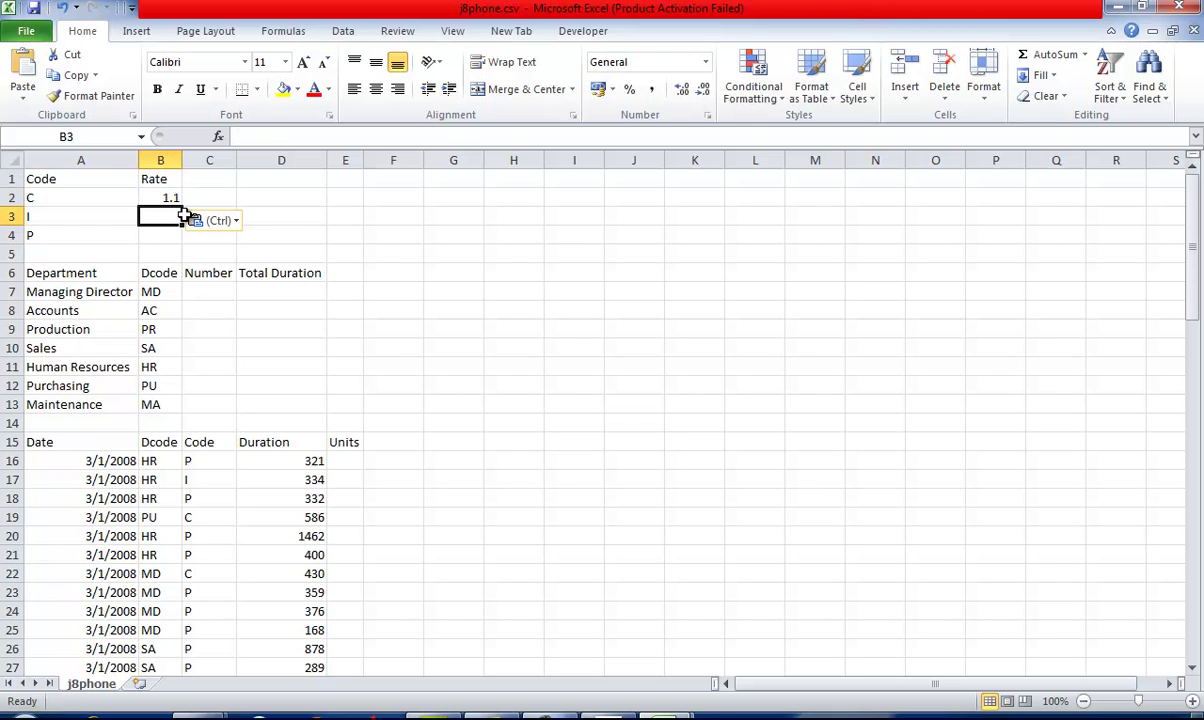
{"action": "type", "text": "5"}
{"action": "key", "text": "Return"}
{"action": "type", "text": "1."}
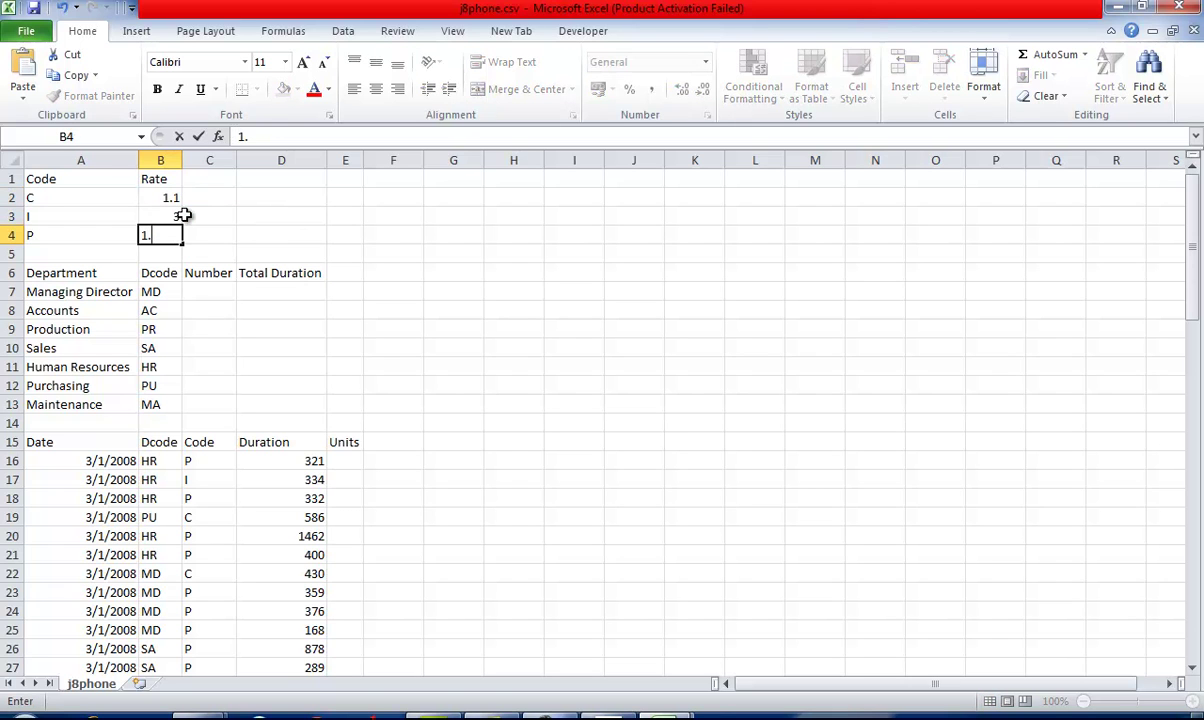
{"action": "left_click", "coordinate": [285, 236]}
Step: Copy the name Cheap from task 4 of the exam paper and assign it to cell B2 in j8phone.csv
{"action": "key", "text": "alt+Tab"}
{"action": "scroll", "coordinate": [420, 289], "scroll_direction": "down", "scroll_amount": 2}
{"action": "scroll", "coordinate": [420, 289], "scroll_direction": "down", "scroll_amount": 1}
{"action": "left_click_drag", "start_coordinate": [540, 216], "coordinate": [478, 216]}
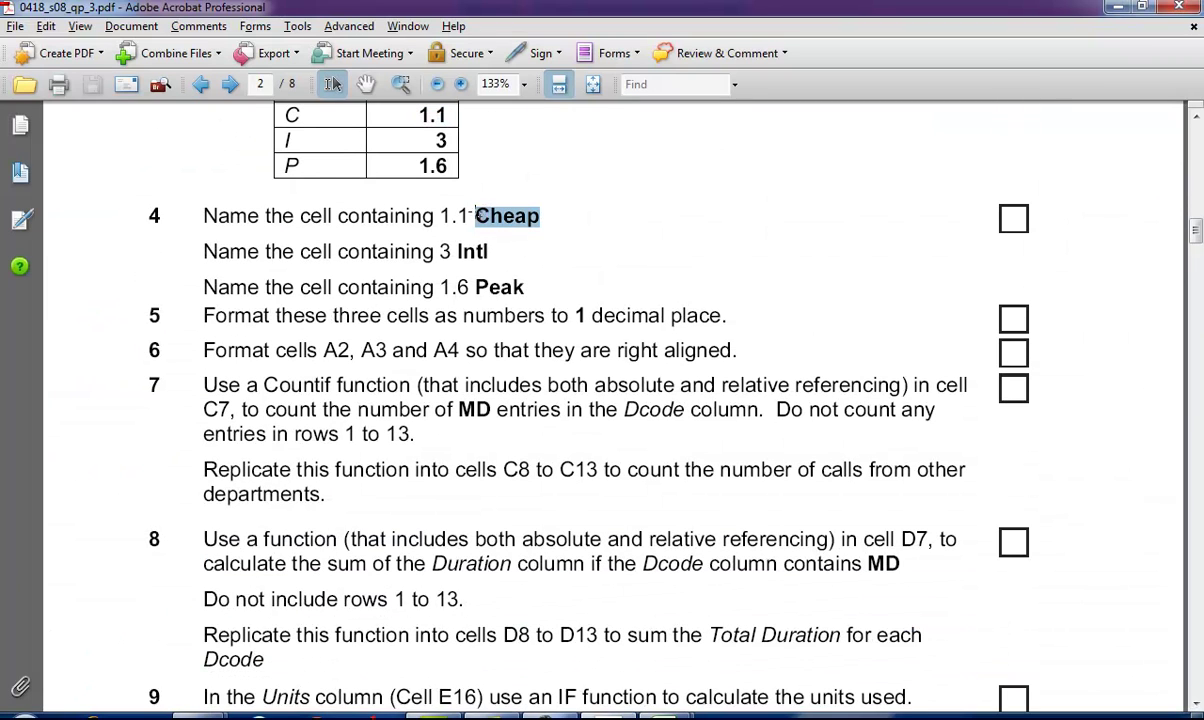
{"action": "key", "text": "alt+Tab"}
{"action": "left_click", "coordinate": [148, 192]}
{"action": "left_click", "coordinate": [109, 133]}
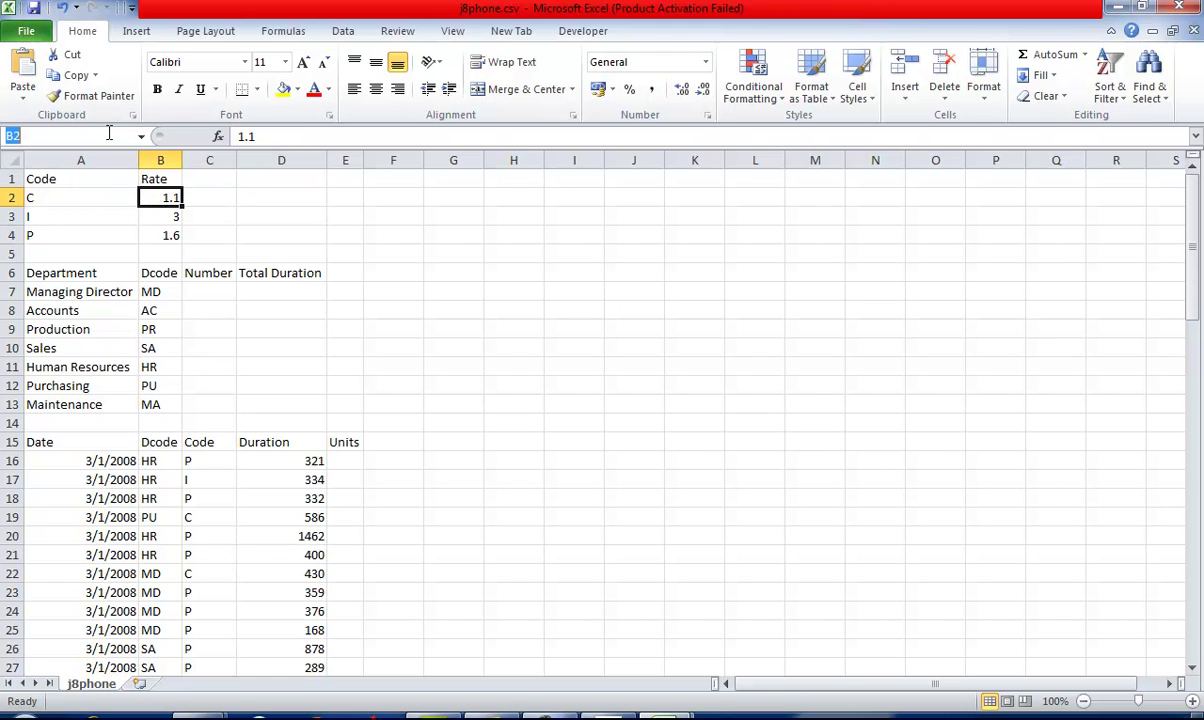
{"action": "key", "text": "ctrl+v"}
{"action": "key", "text": "Return"}
Step: Copy the name Intl from the exam paper and assign it to cell B3 in j8phone.csv
{"action": "key", "text": "alt+Tab"}
{"action": "left_click_drag", "start_coordinate": [489, 251], "coordinate": [457, 252]}
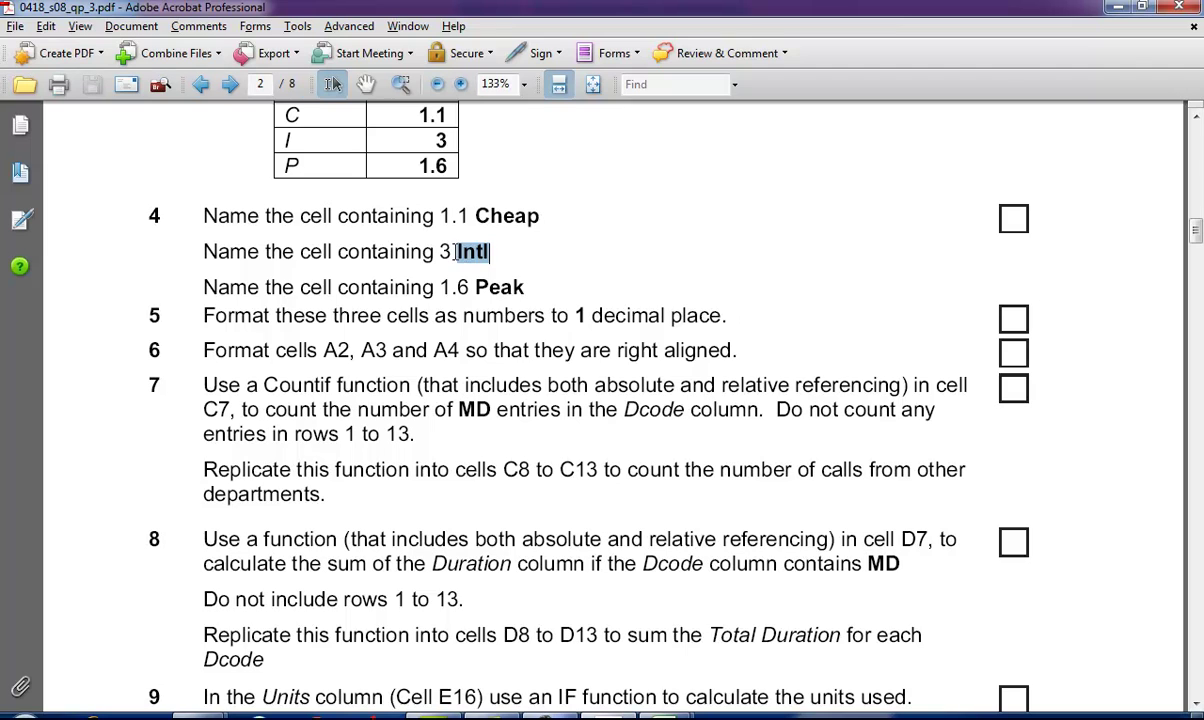
{"action": "key", "text": "alt+Tab"}
{"action": "left_click", "coordinate": [160, 216]}
{"action": "left_click", "coordinate": [70, 137]}
{"action": "key", "text": "ctrl+v"}
{"action": "key", "text": "Return"}
Step: Copy the name Peak from the exam paper and assign it to cell B4 in j8phone.csv
{"action": "key", "text": "alt+Tab"}
{"action": "left_click_drag", "start_coordinate": [535, 287], "coordinate": [492, 288]}
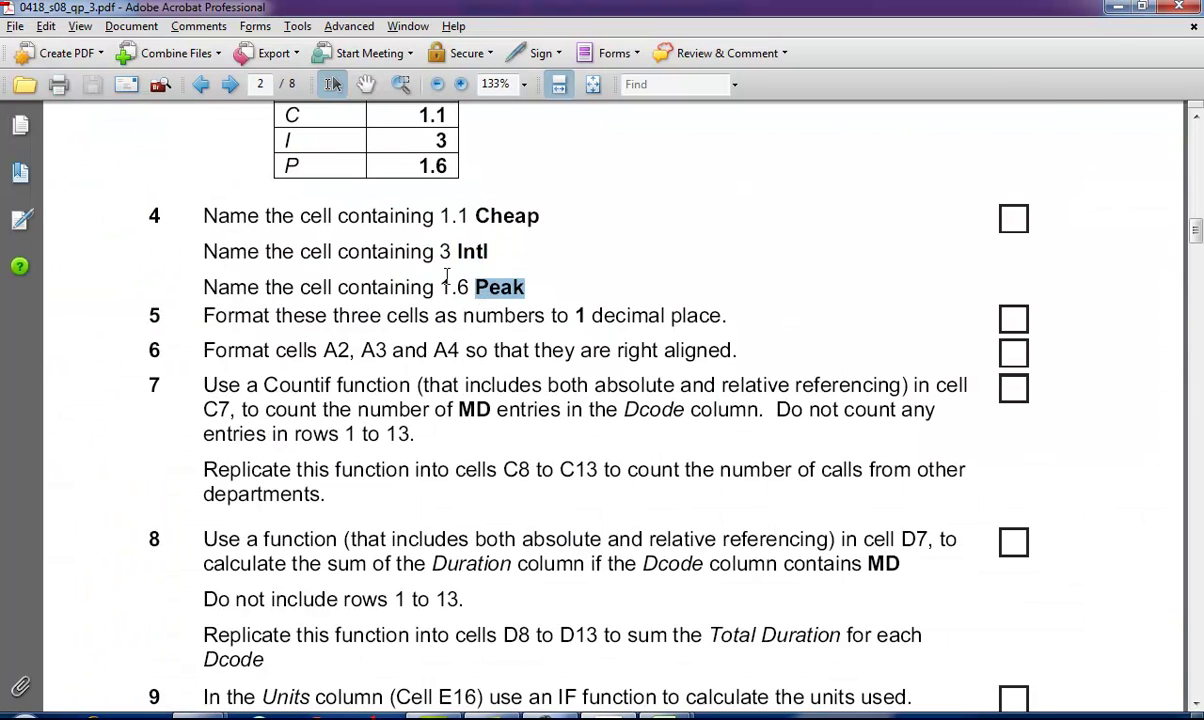
{"action": "key", "text": "alt+Tab"}
{"action": "left_click", "coordinate": [160, 235]}
{"action": "left_click", "coordinate": [62, 143]}
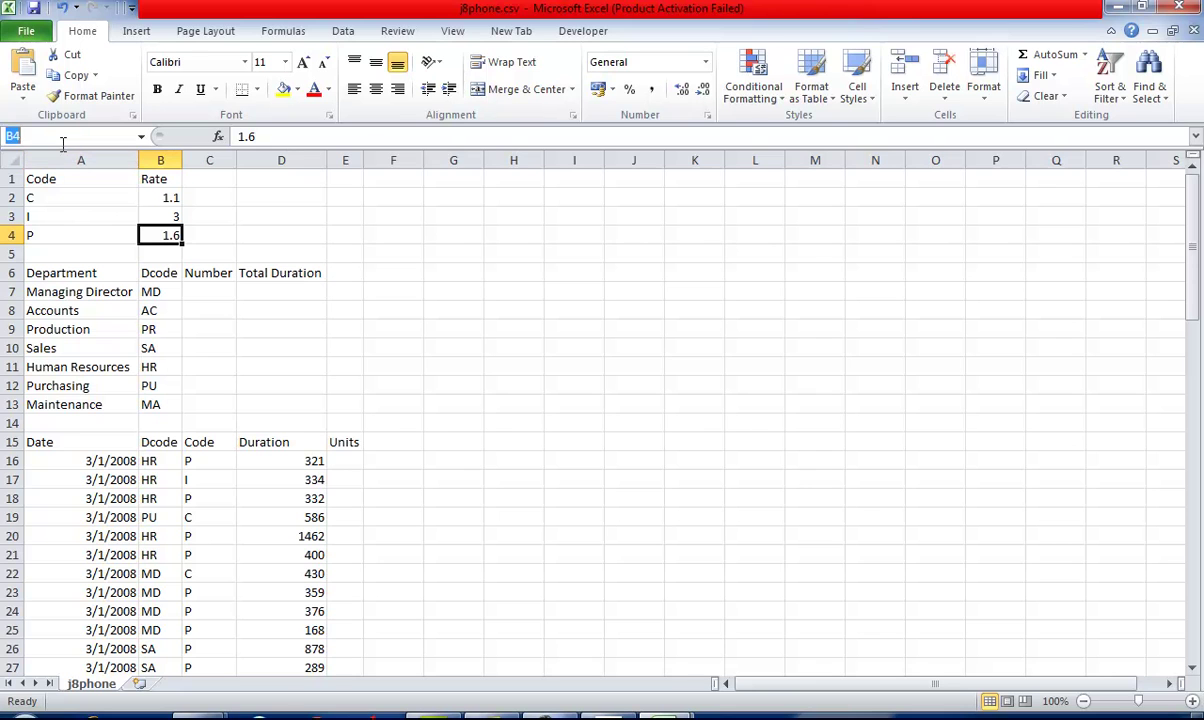
{"action": "key", "text": "ctrl+v"}
{"action": "key", "text": "Return"}
Step: Check task 5 in the exam paper, then select the three rate cells B2 to B4 in j8phone.csv
{"action": "key", "text": "alt+Tab"}
{"action": "scroll", "coordinate": [224, 270], "scroll_direction": "down", "scroll_amount": 3}
{"action": "scroll", "coordinate": [230, 240], "scroll_direction": "down", "scroll_amount": 1}
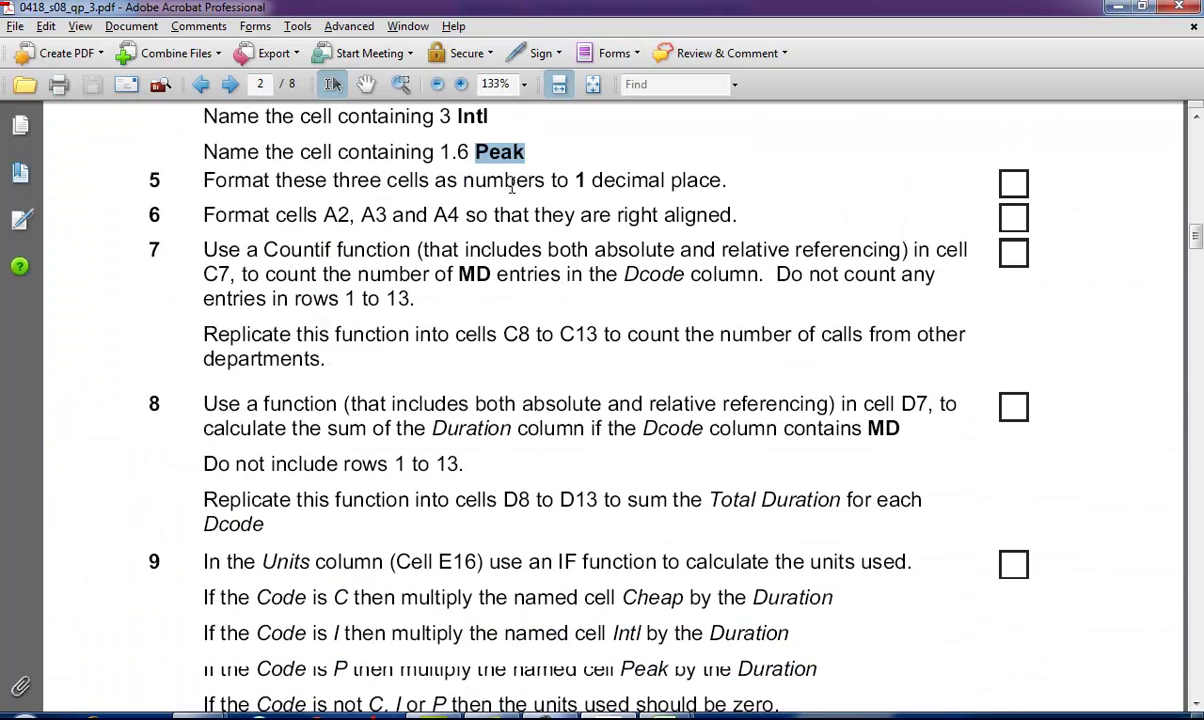
{"action": "key", "text": "alt+Tab"}
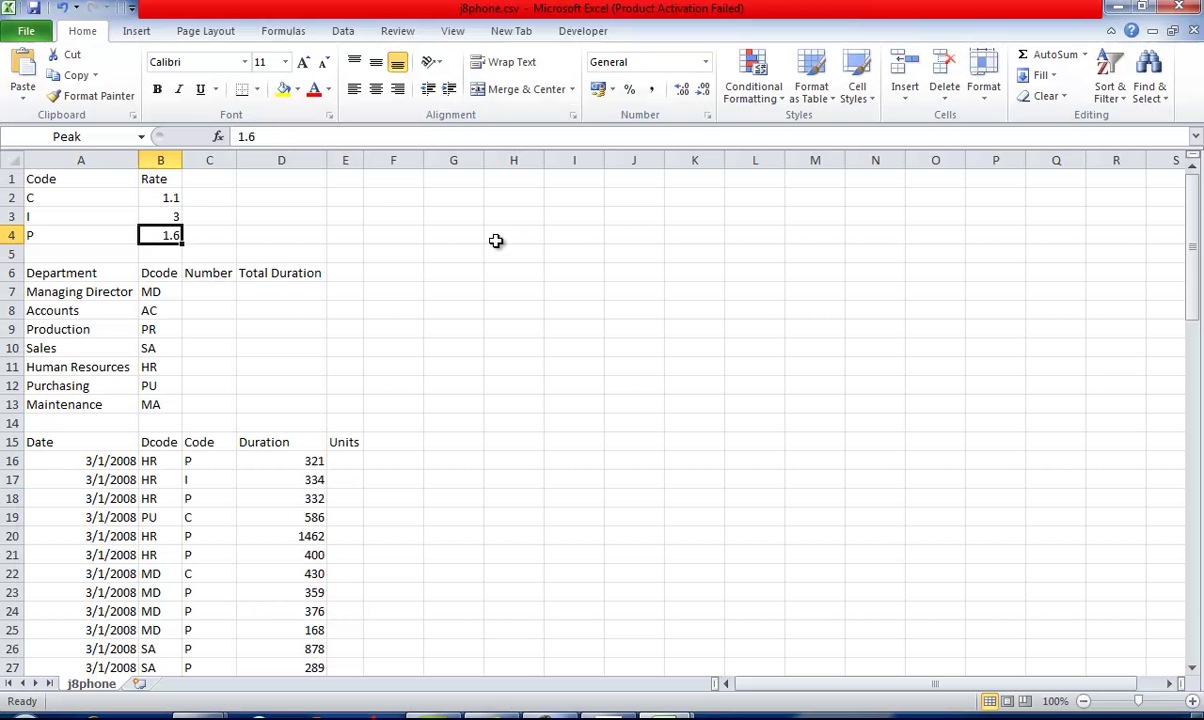
{"action": "left_click_drag", "start_coordinate": [161, 195], "coordinate": [170, 236]}
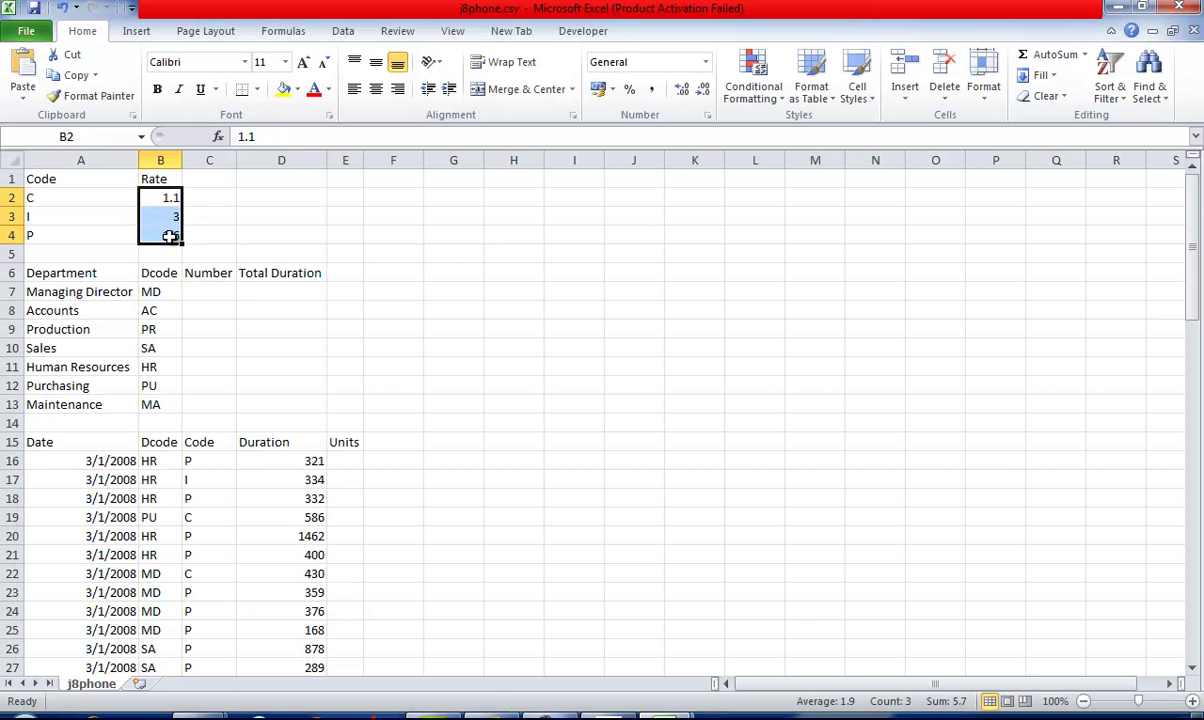
{"action": "right_click", "coordinate": [166, 232]}
{"action": "key", "text": "super"}
{"action": "key", "text": "Escape"}
{"action": "key", "text": "alt+Tab"}
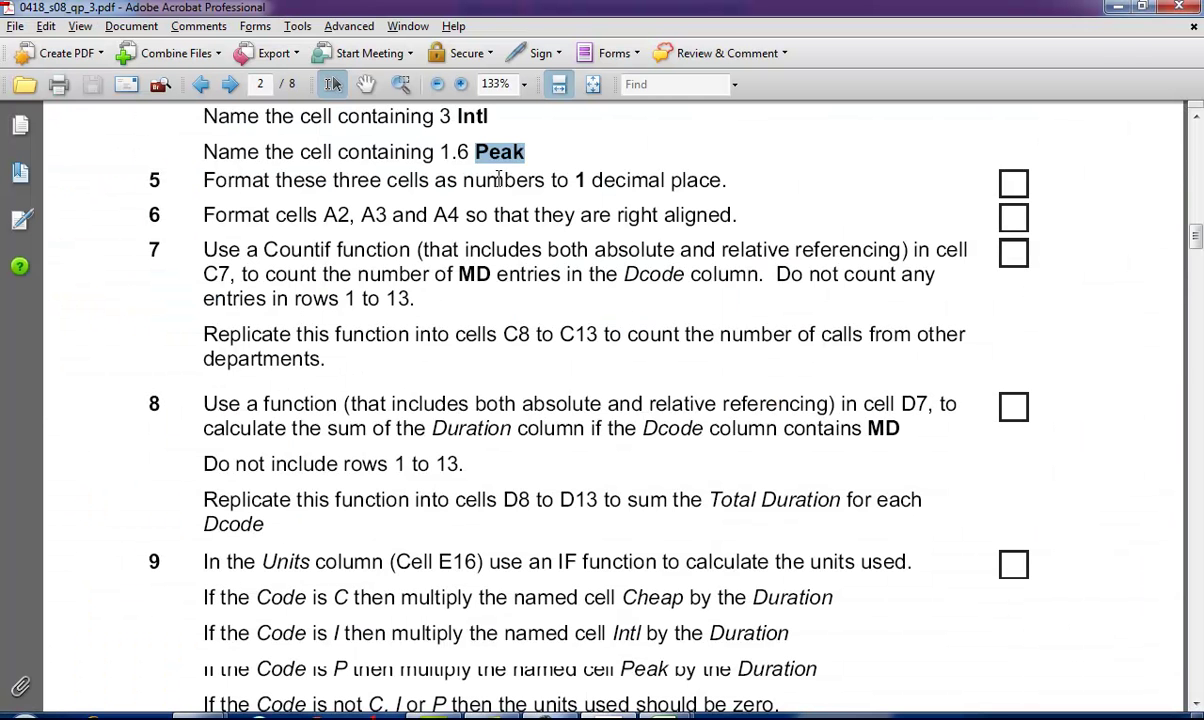
{"action": "key", "text": "alt+Tab"}
{"action": "right_click", "coordinate": [145, 216]}
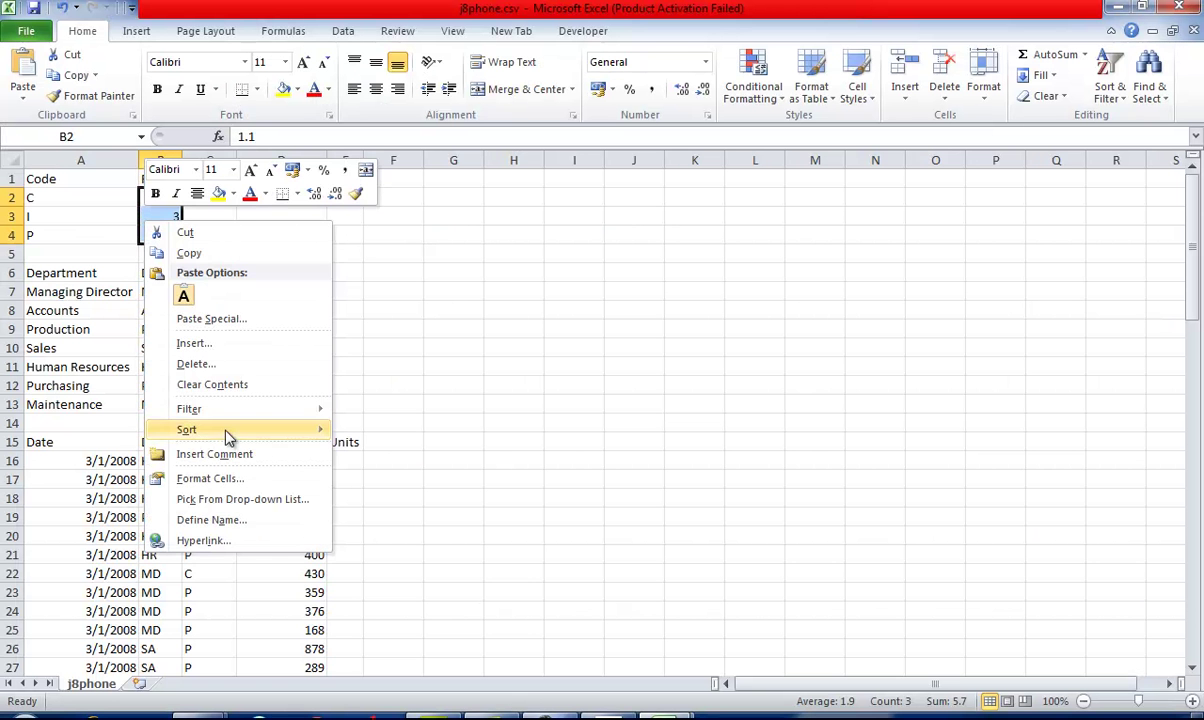
{"action": "key", "text": "Escape"}
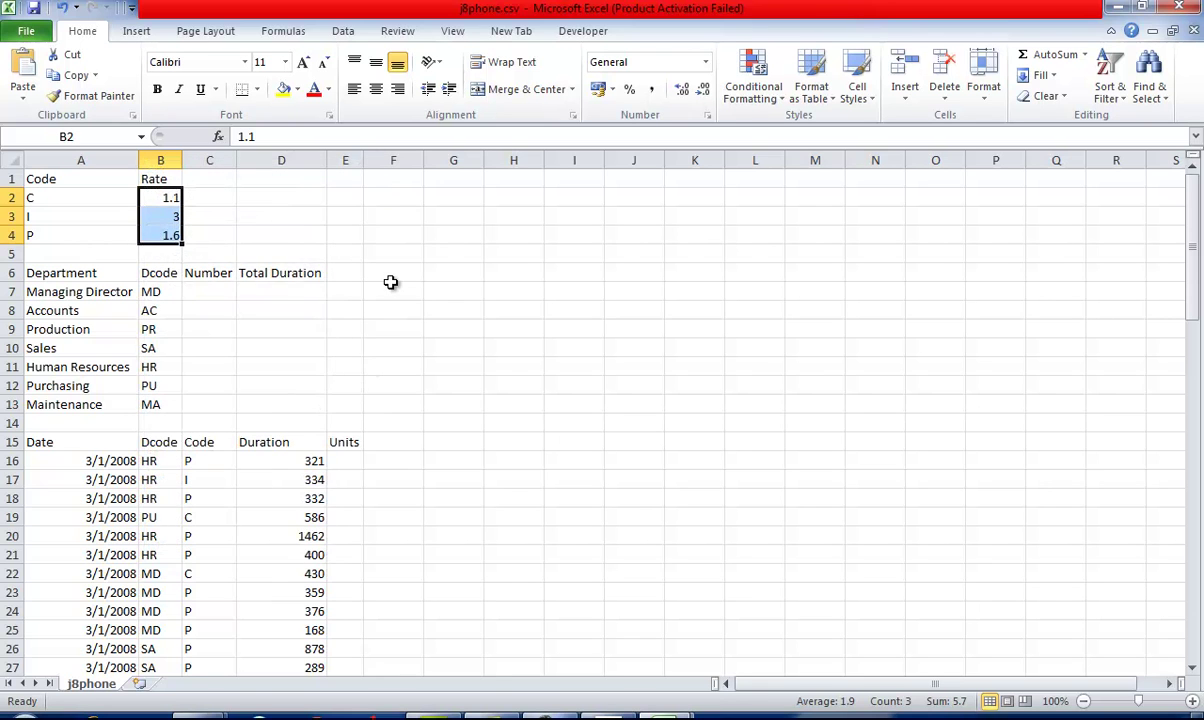
Step: Format the selected rate cells as Number with 1 decimal place
{"action": "key", "text": "ctrl+1"}
{"action": "left_click", "coordinate": [92, 329]}
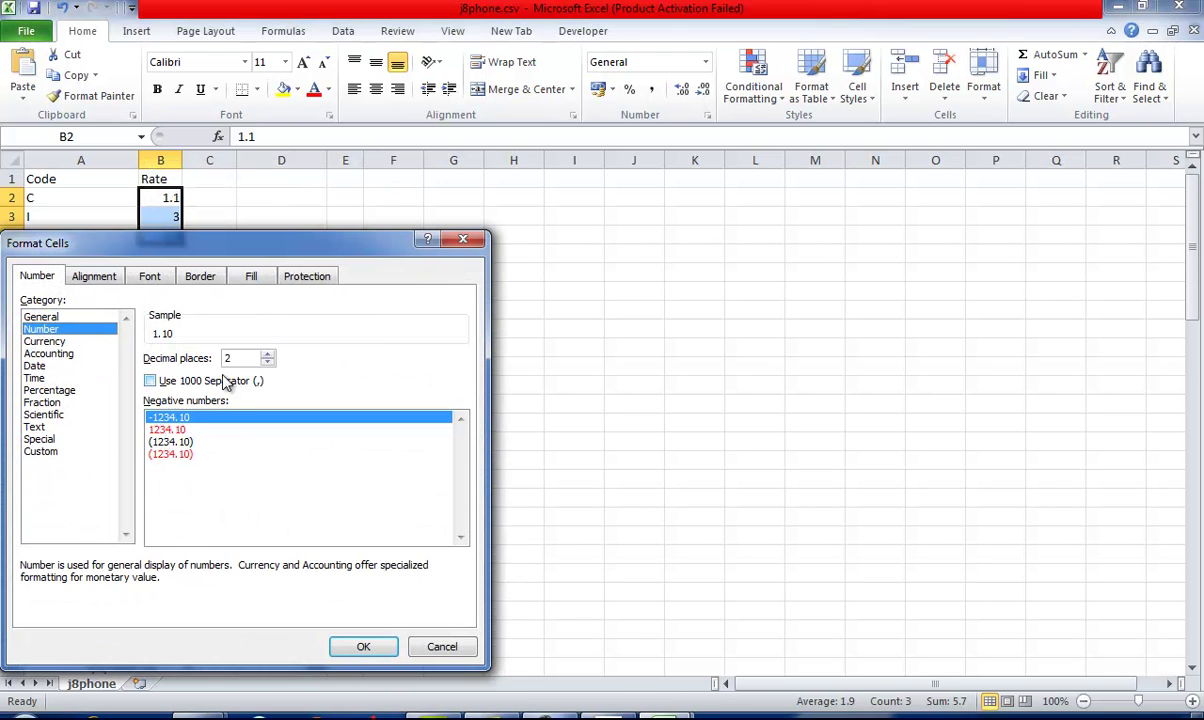
{"action": "left_click", "coordinate": [267, 363]}
{"action": "left_click", "coordinate": [367, 654]}
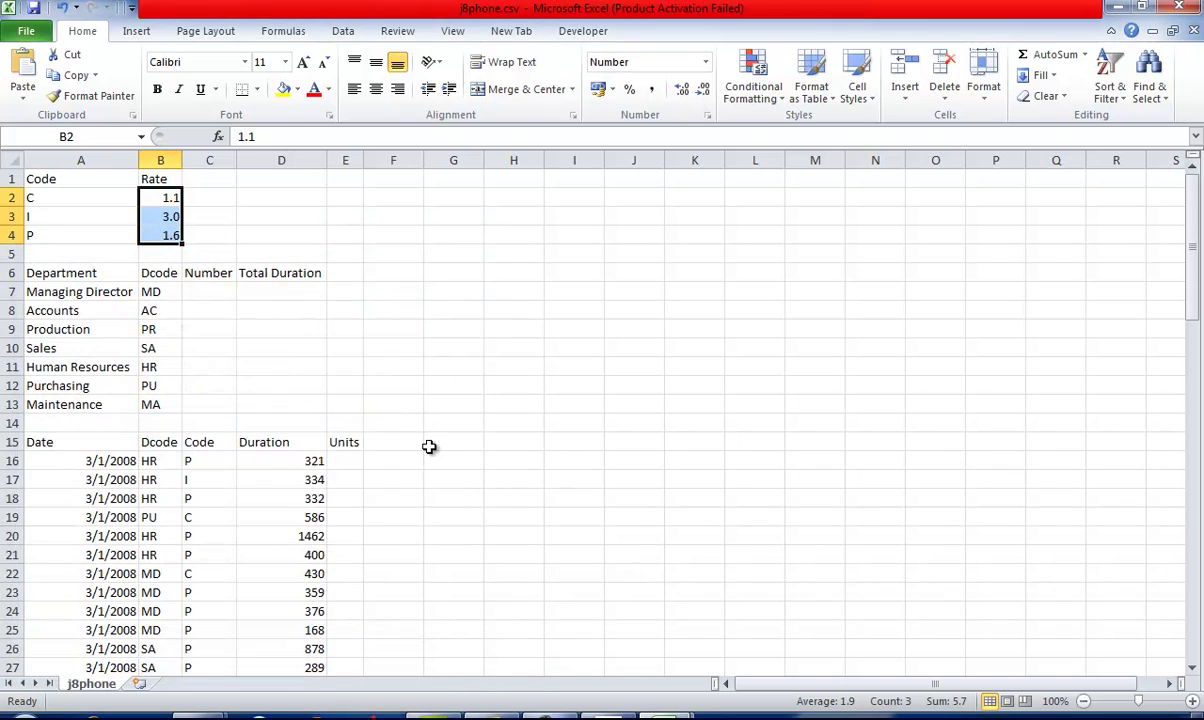
Step: Check task 6 in the exam paper and right-align cells A2 to A4 in j8phone.csv
{"action": "key", "text": "alt+Tab"}
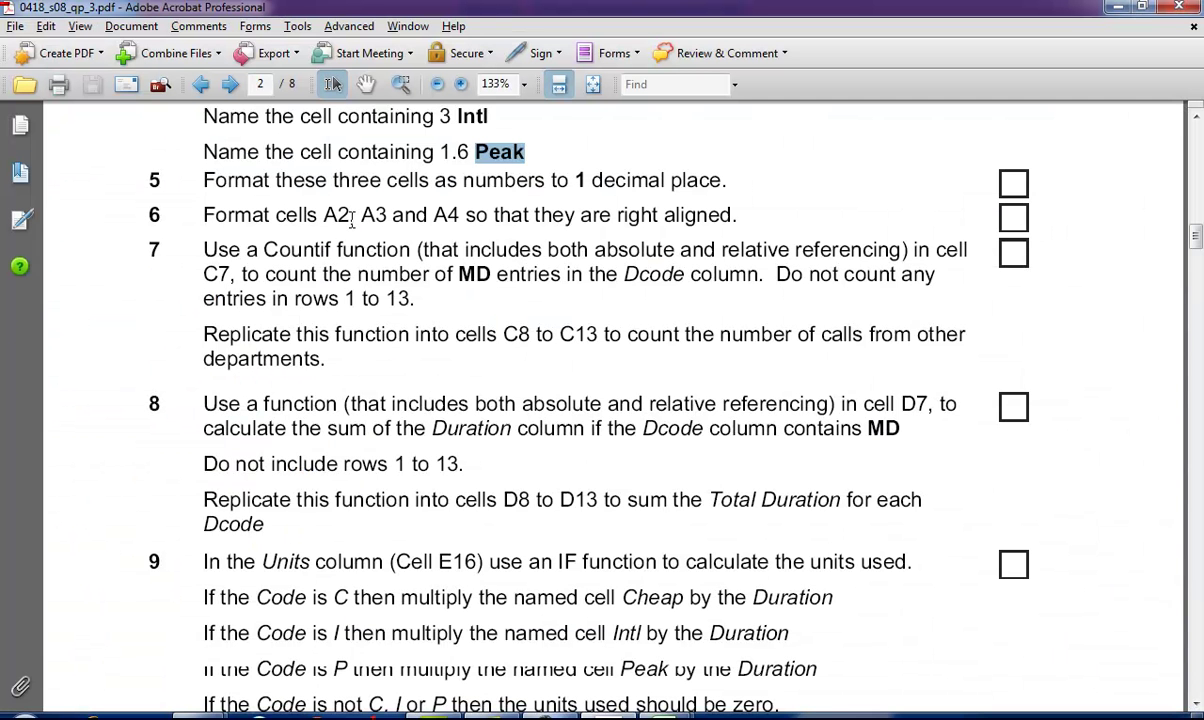
{"action": "key", "text": "alt+Tab"}
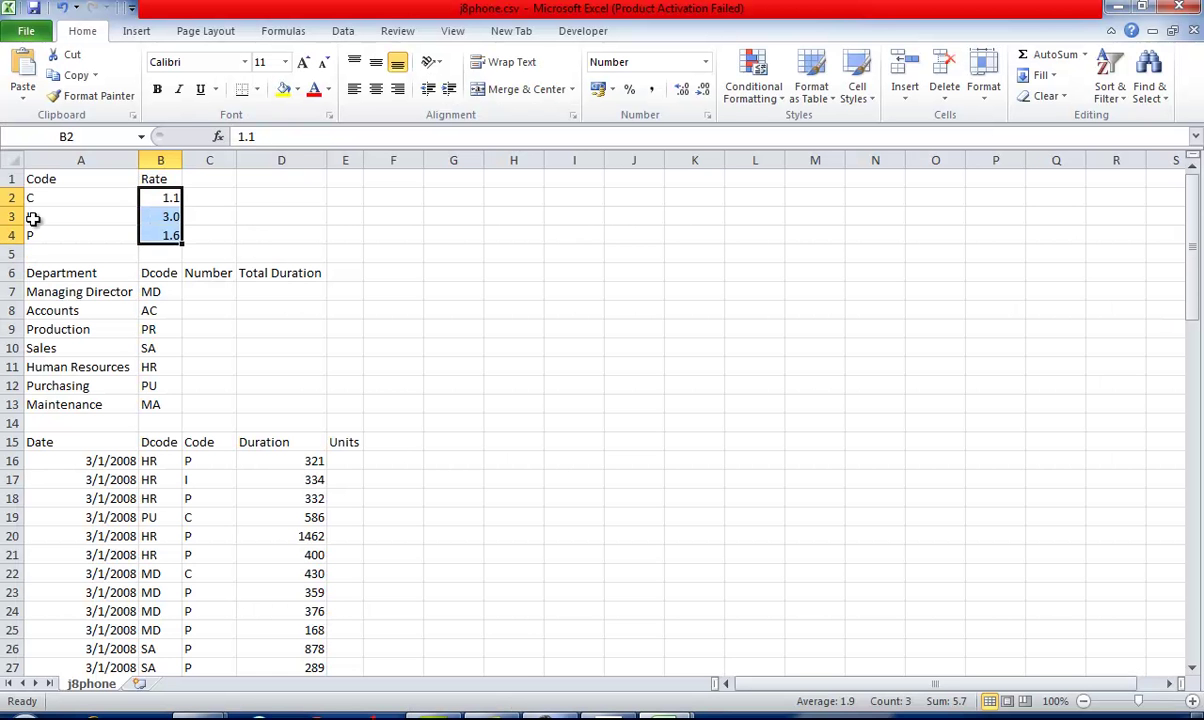
{"action": "left_click_drag", "start_coordinate": [43, 196], "coordinate": [62, 231]}
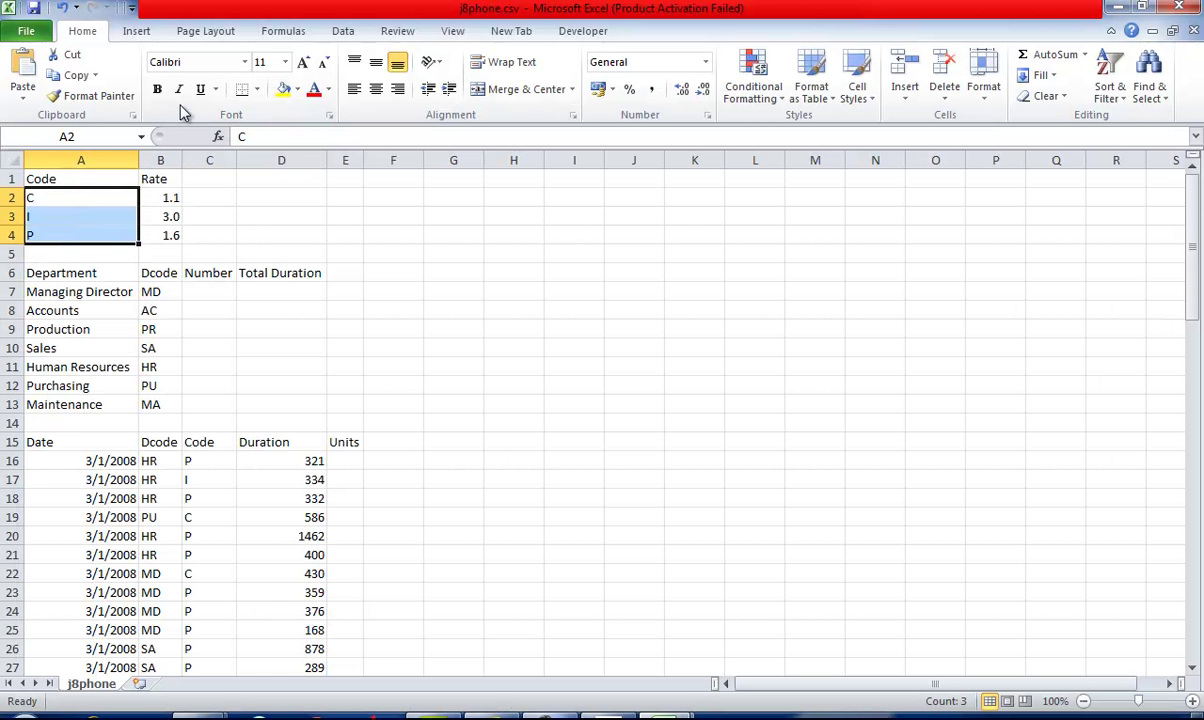
{"action": "left_click", "coordinate": [398, 89]}
Step: Read task 7 in the exam paper and examine the Number column and the Dcode entries from row 16 in j8phone.csv
{"action": "key", "text": "alt+Tab"}
{"action": "scroll", "coordinate": [422, 260], "scroll_direction": "down", "scroll_amount": 2}
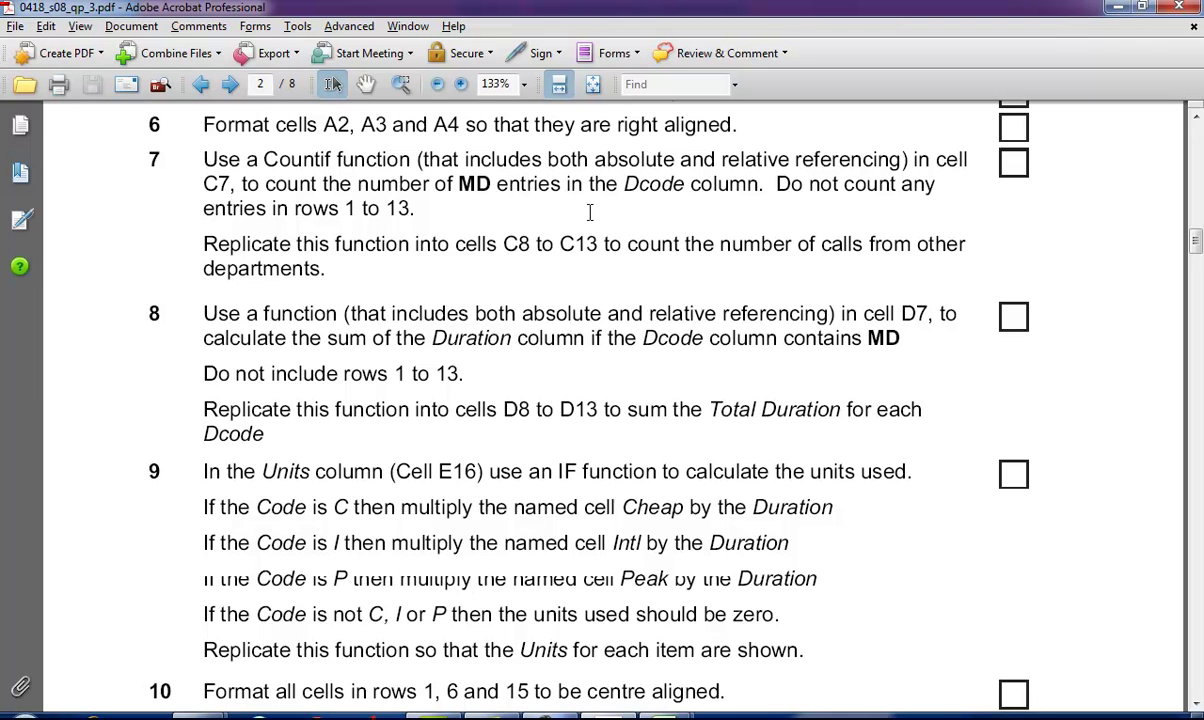
{"action": "key", "text": "alt+Tab"}
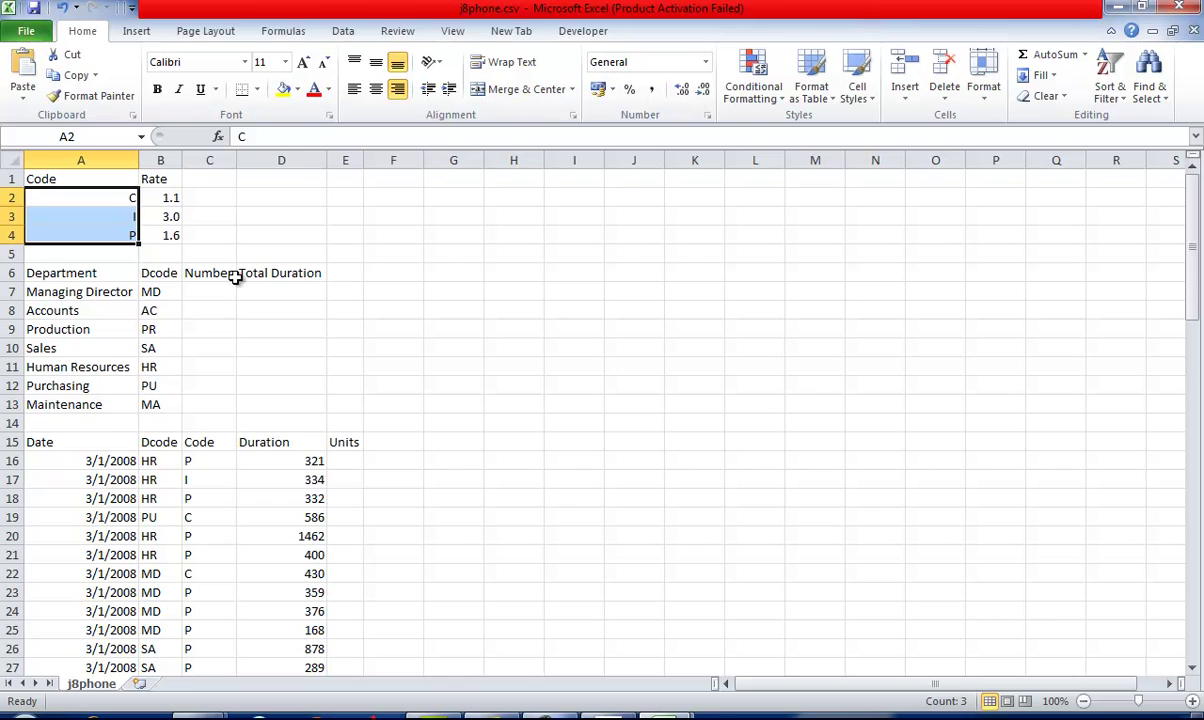
{"action": "left_click", "coordinate": [222, 287]}
{"action": "left_click", "coordinate": [177, 294]}
{"action": "left_click", "coordinate": [200, 300]}
{"action": "left_click_drag", "start_coordinate": [175, 460], "coordinate": [155, 611]}
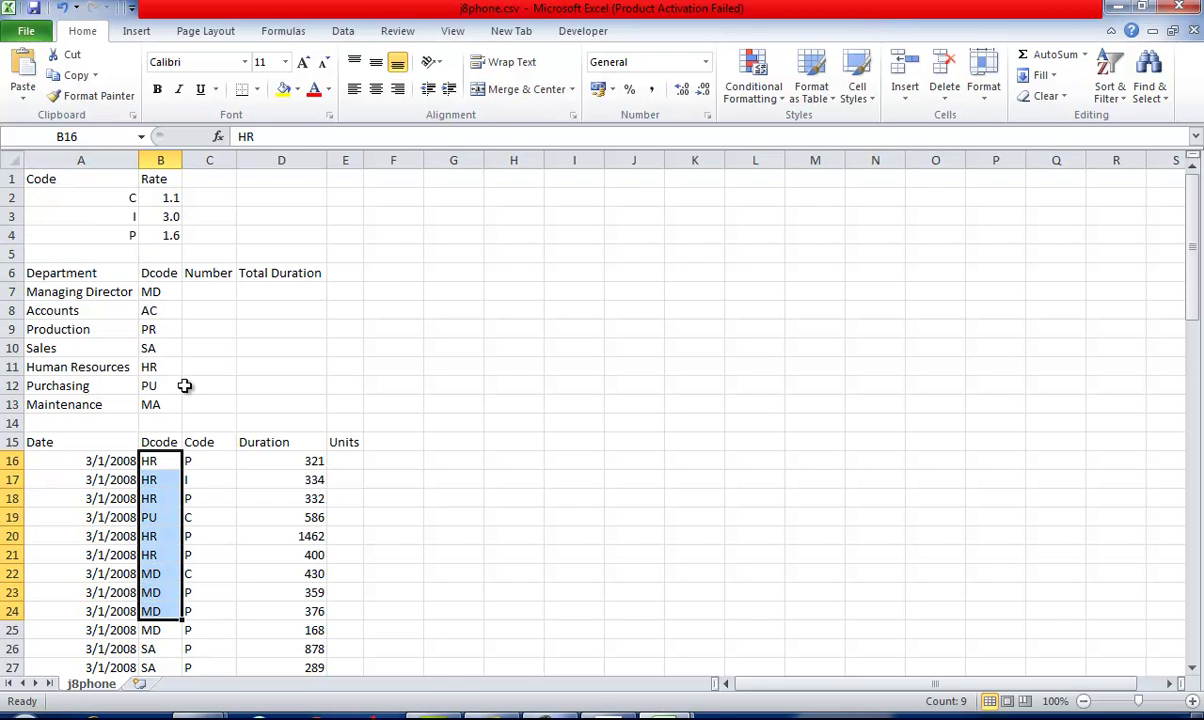
{"action": "left_click", "coordinate": [207, 272]}
Step: Write a COUNTIF formula in cell C7 with the Dcode range B16:B89 and B7 as the criteria
{"action": "left_click", "coordinate": [212, 291]}
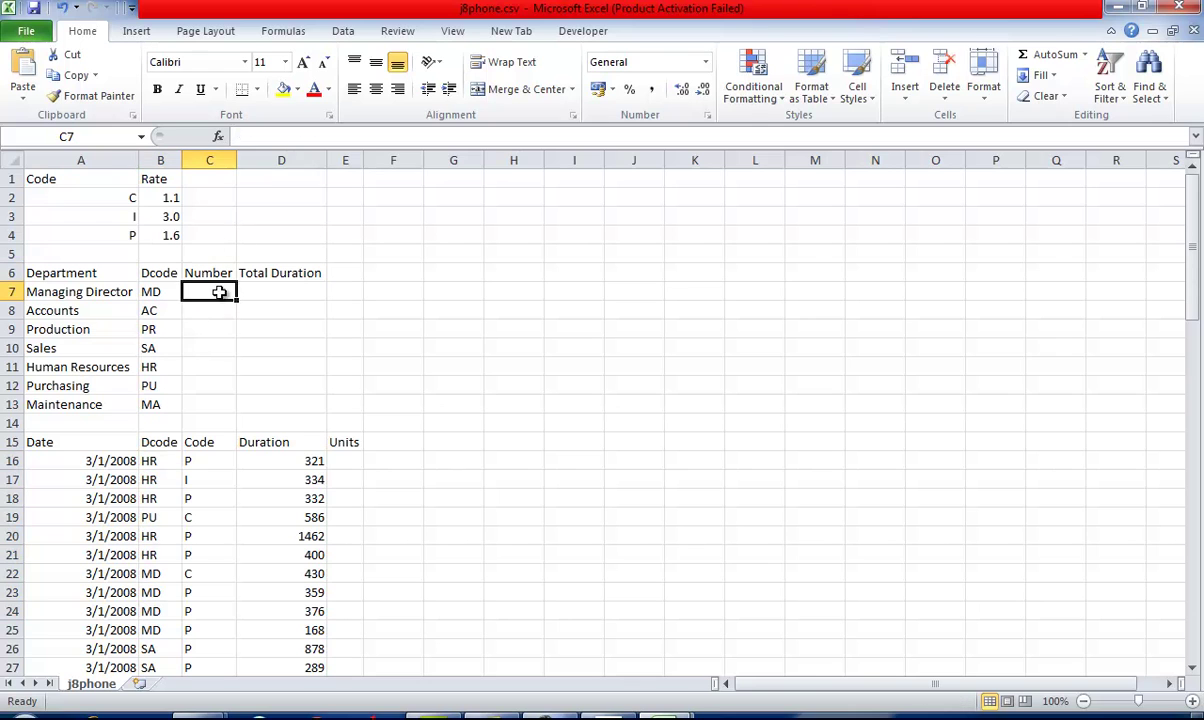
{"action": "left_click", "coordinate": [309, 135]}
{"action": "type", "text": "=c"}
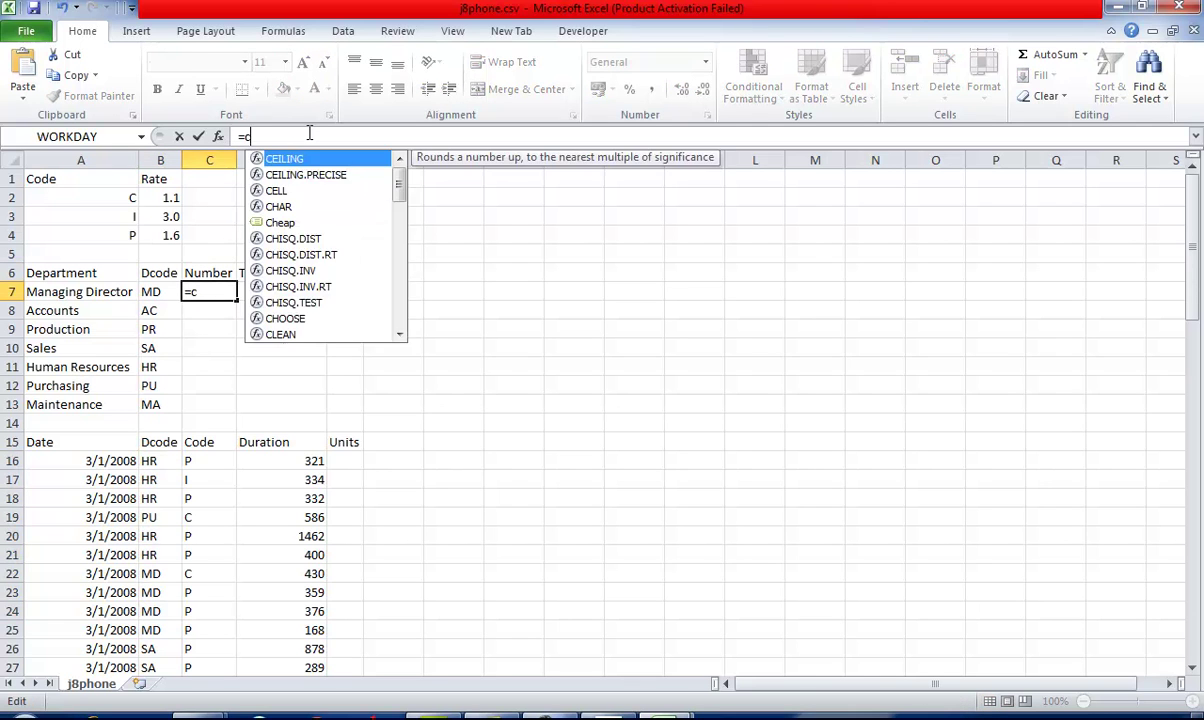
{"action": "type", "text": "ountif"}
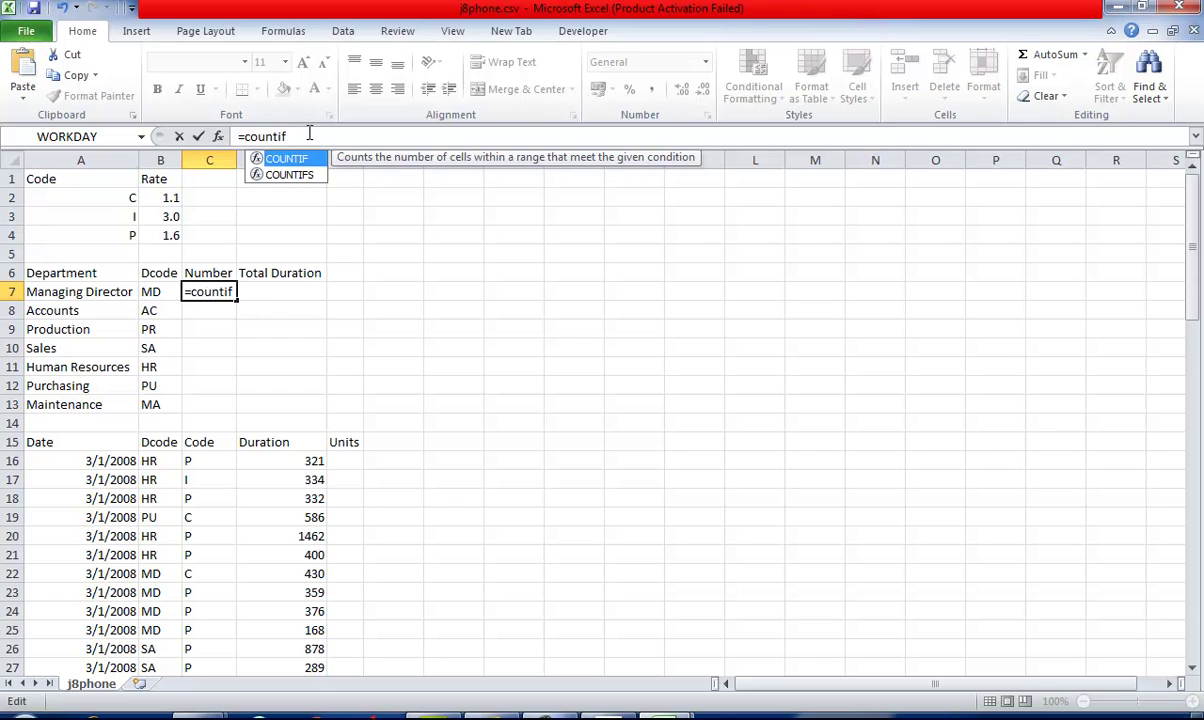
{"action": "type", "text": "()"}
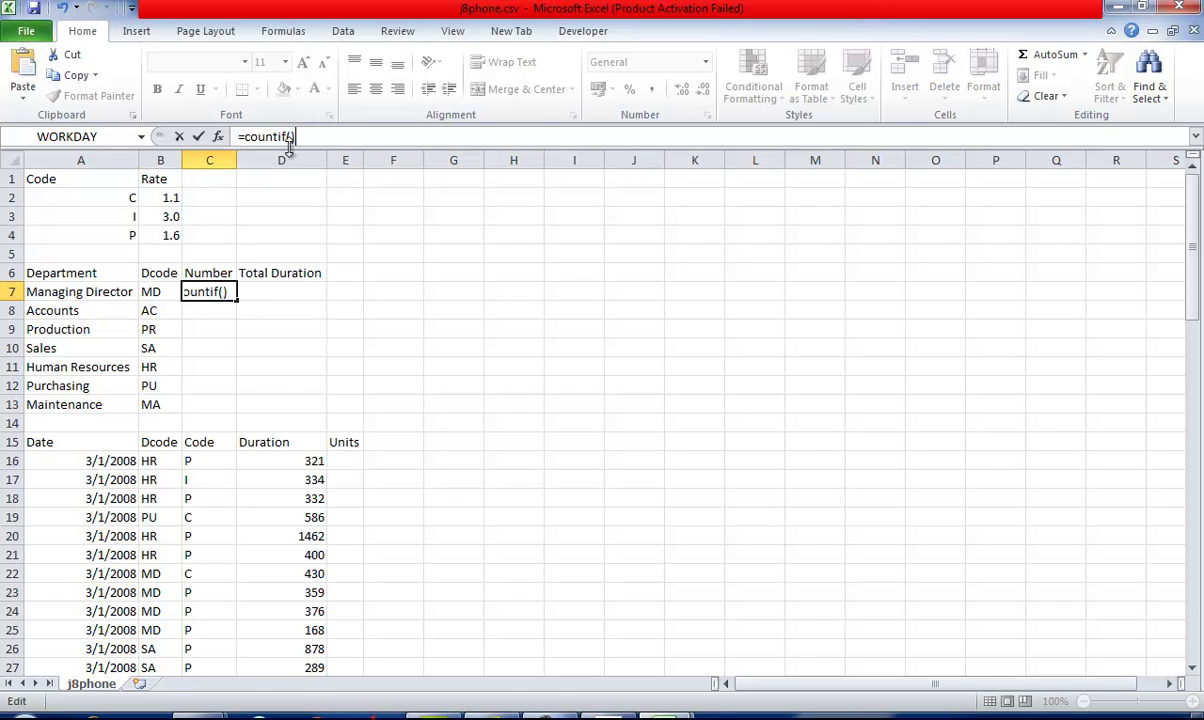
{"action": "left_click_drag", "start_coordinate": [156, 462], "coordinate": [161, 650]}
{"action": "type", "text": ","}
{"action": "left_click_drag", "start_coordinate": [1196, 648], "coordinate": [1192, 540]}
{"action": "left_click", "coordinate": [145, 291]}
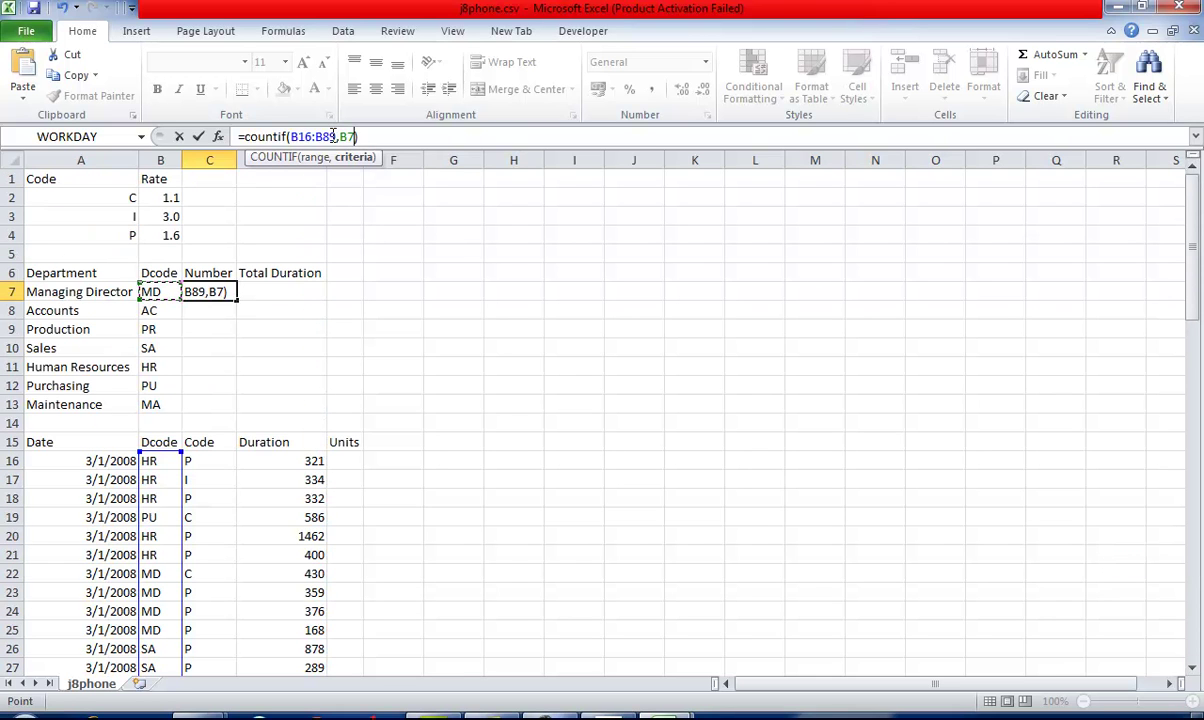
Step: Make the COUNTIF range absolute as $B$16:$B$89 and replicate the formula from C7 down to C13
{"action": "left_click_drag", "start_coordinate": [337, 137], "coordinate": [293, 139]}
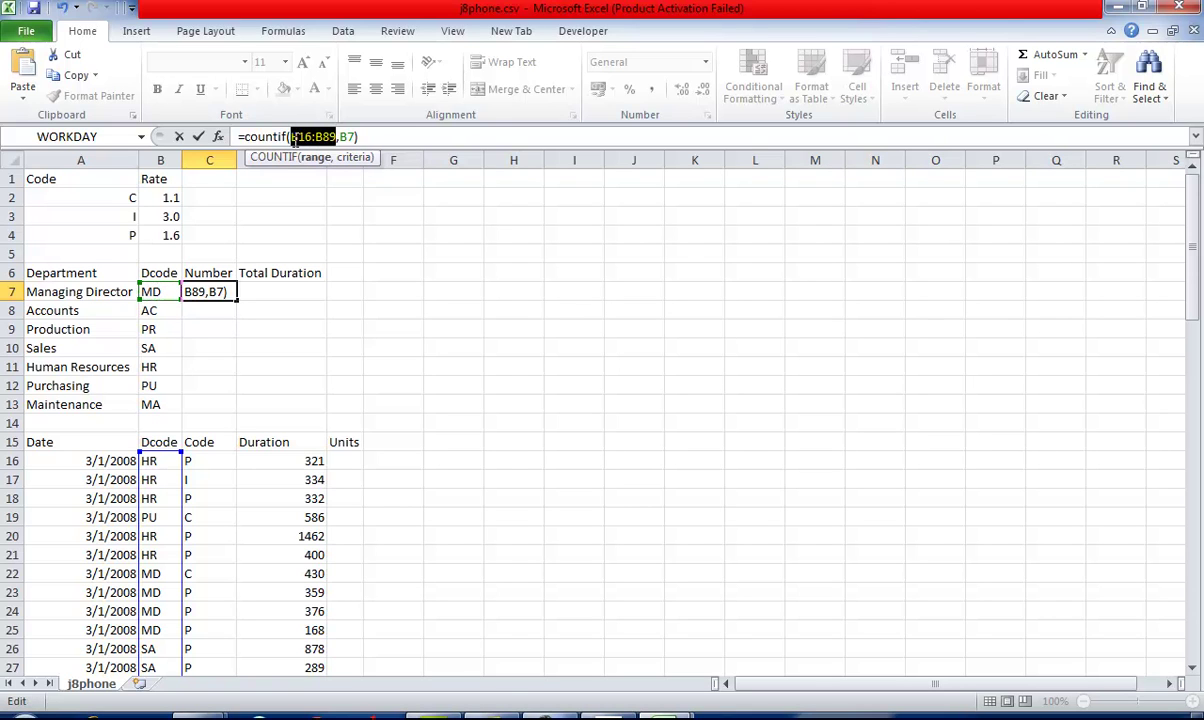
{"action": "key", "text": "F4"}
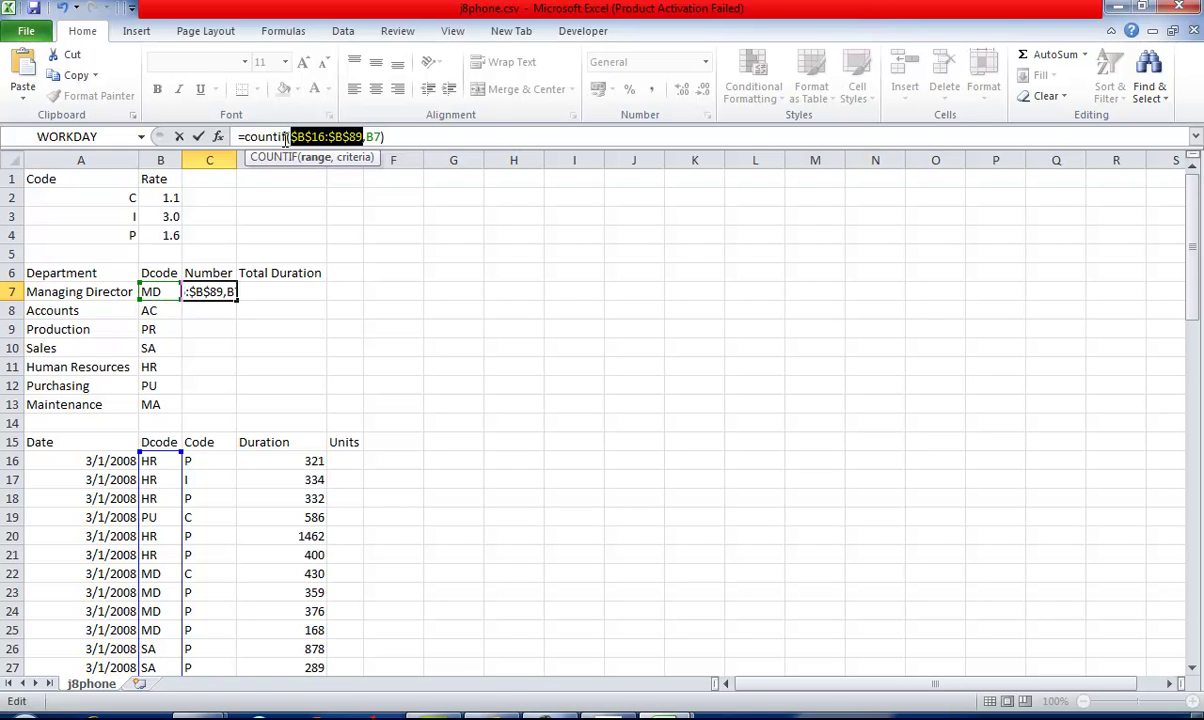
{"action": "left_click", "coordinate": [202, 137]}
{"action": "left_click", "coordinate": [238, 307]}
{"action": "left_click", "coordinate": [232, 292]}
{"action": "double_click", "coordinate": [236, 300]}
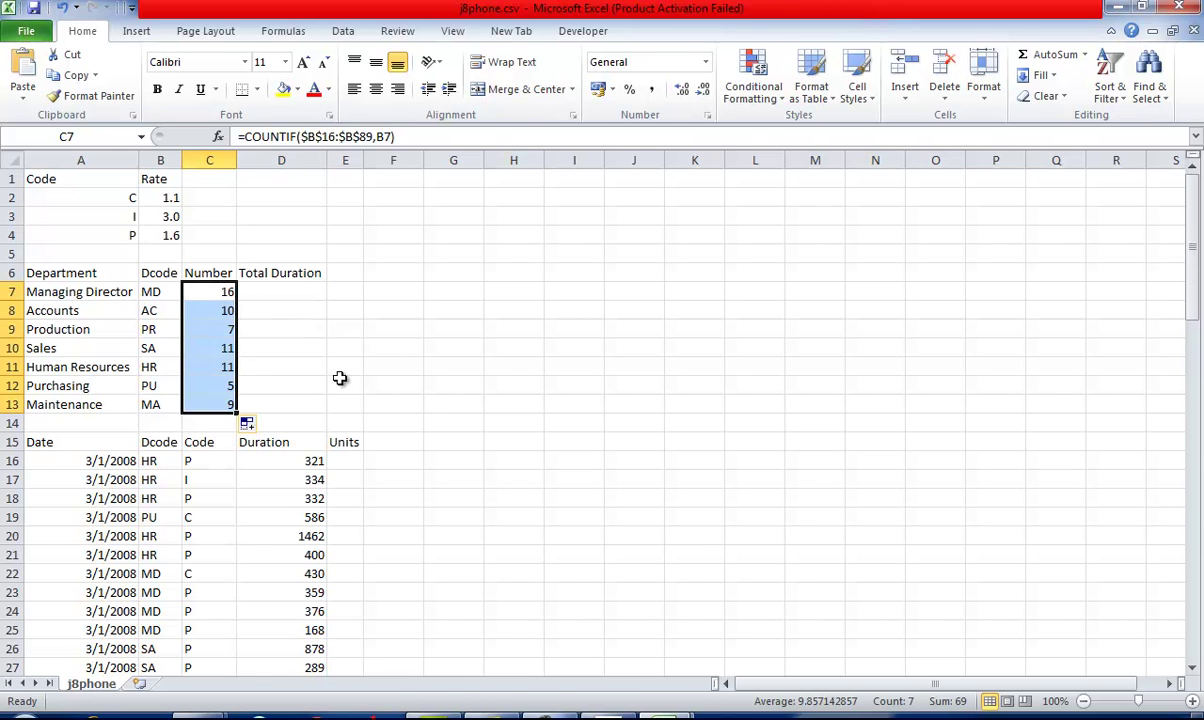
Step: Read task 8 in the exam paper and examine cells D7 and B7 and the Duration column in j8phone.csv
{"action": "key", "text": "alt+Tab"}
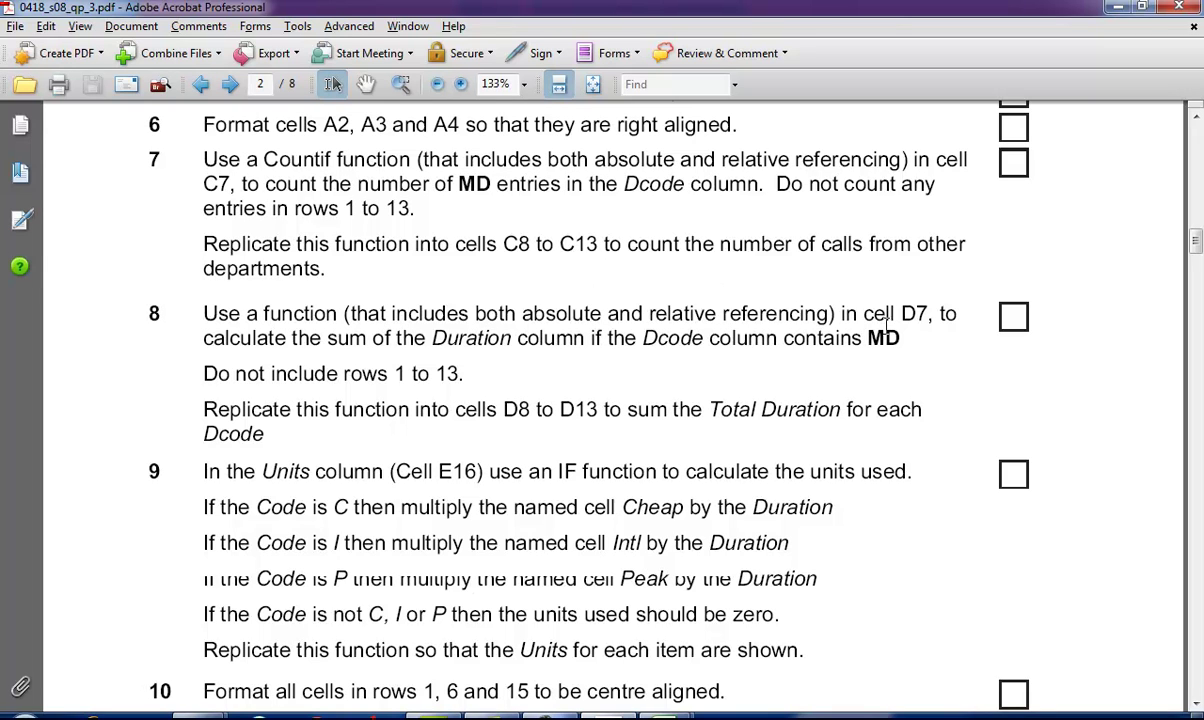
{"action": "double_click", "coordinate": [868, 302]}
{"action": "left_click_drag", "start_coordinate": [705, 338], "coordinate": [900, 338]}
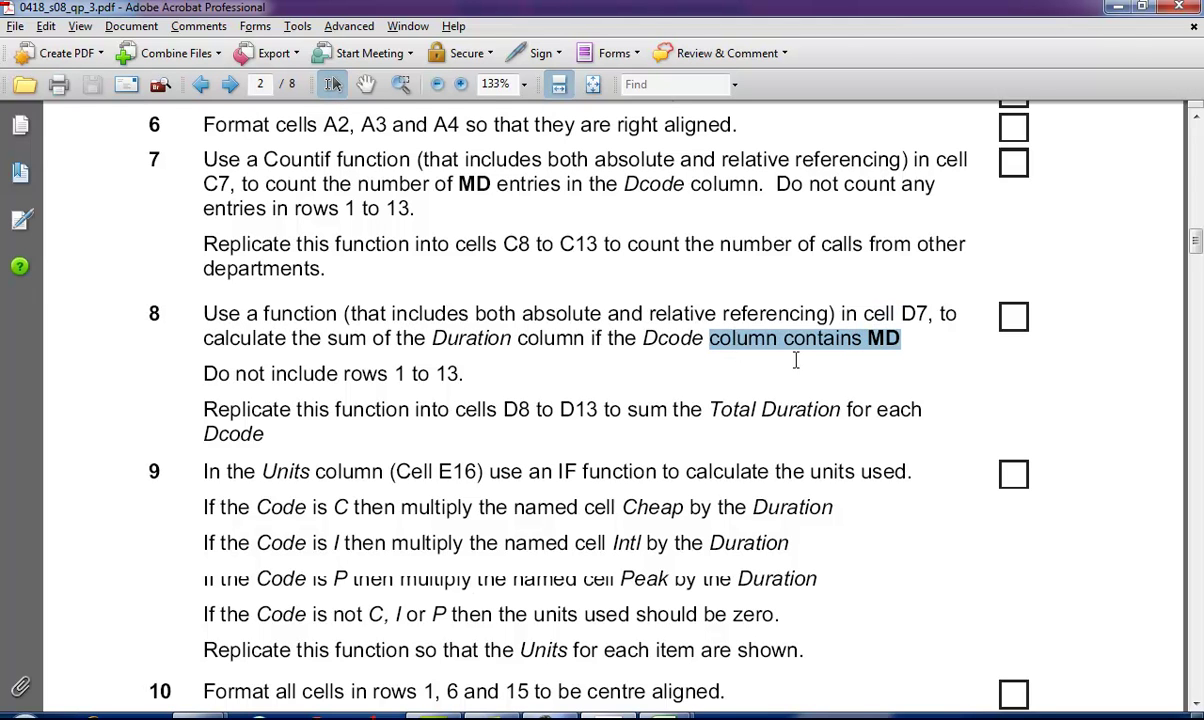
{"action": "key", "text": "alt+Tab"}
{"action": "left_click", "coordinate": [316, 291]}
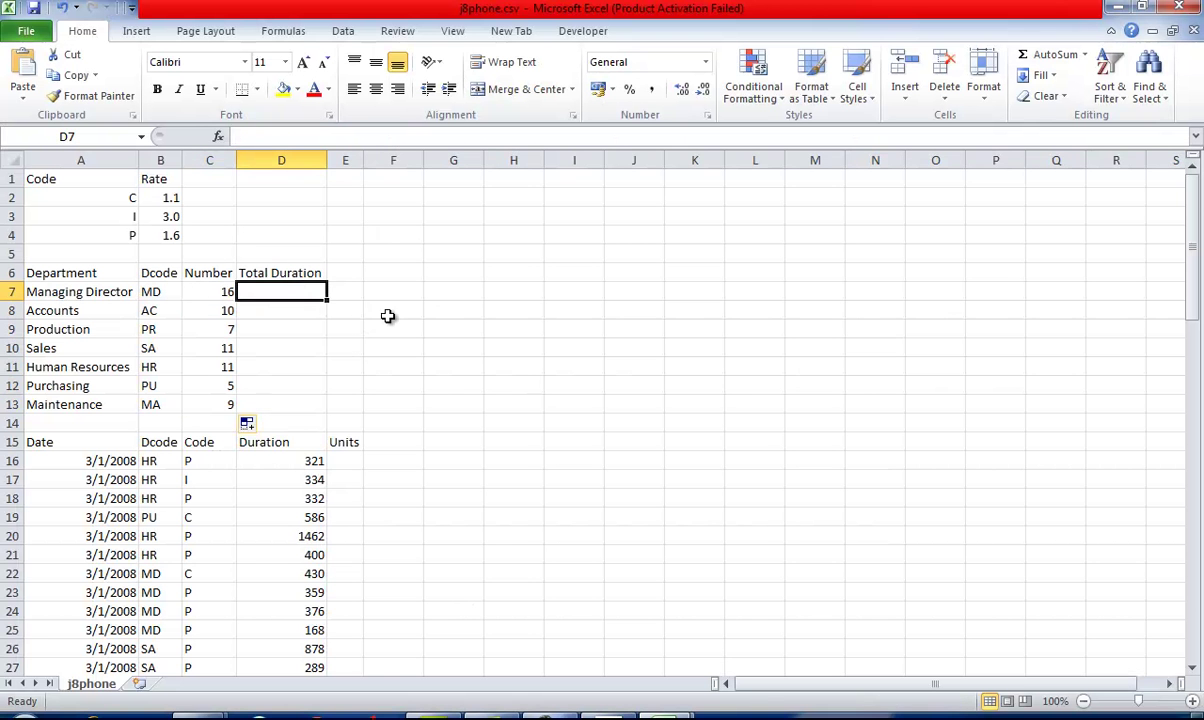
{"action": "key", "text": "alt+Tab"}
{"action": "scroll", "coordinate": [388, 314], "scroll_direction": "down", "scroll_amount": 1}
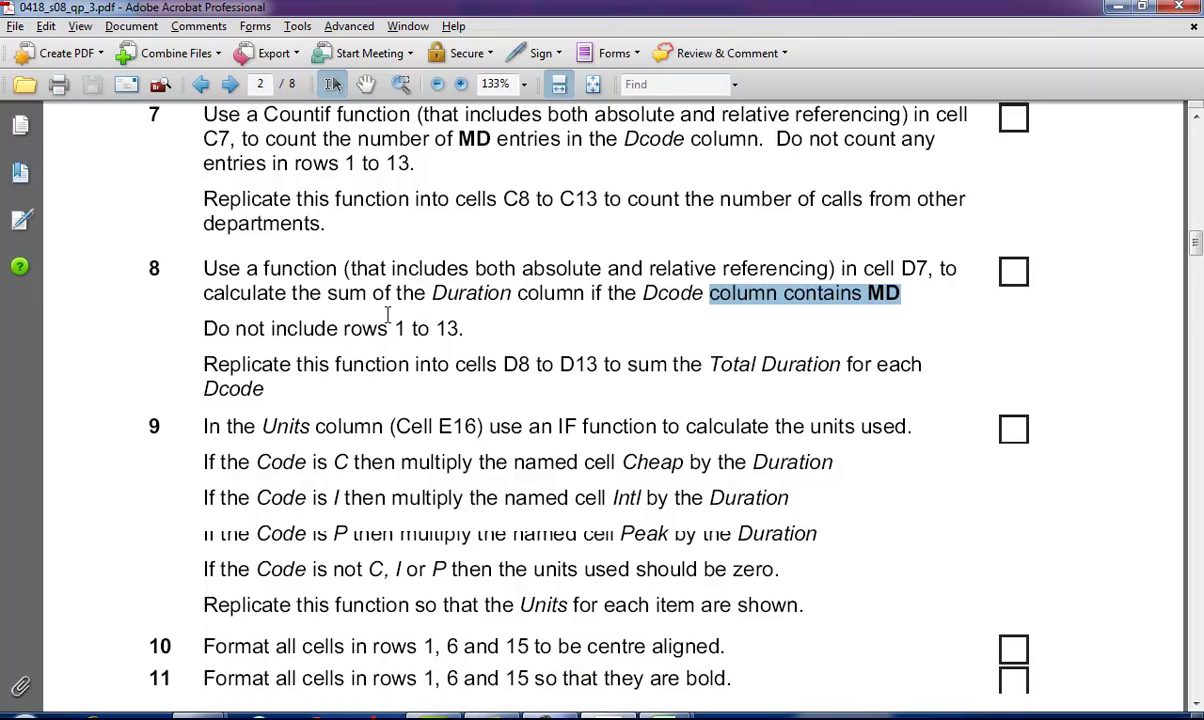
{"action": "key", "text": "alt+Tab"}
{"action": "left_click", "coordinate": [157, 288]}
{"action": "left_click", "coordinate": [259, 292]}
{"action": "left_click", "coordinate": [279, 457]}
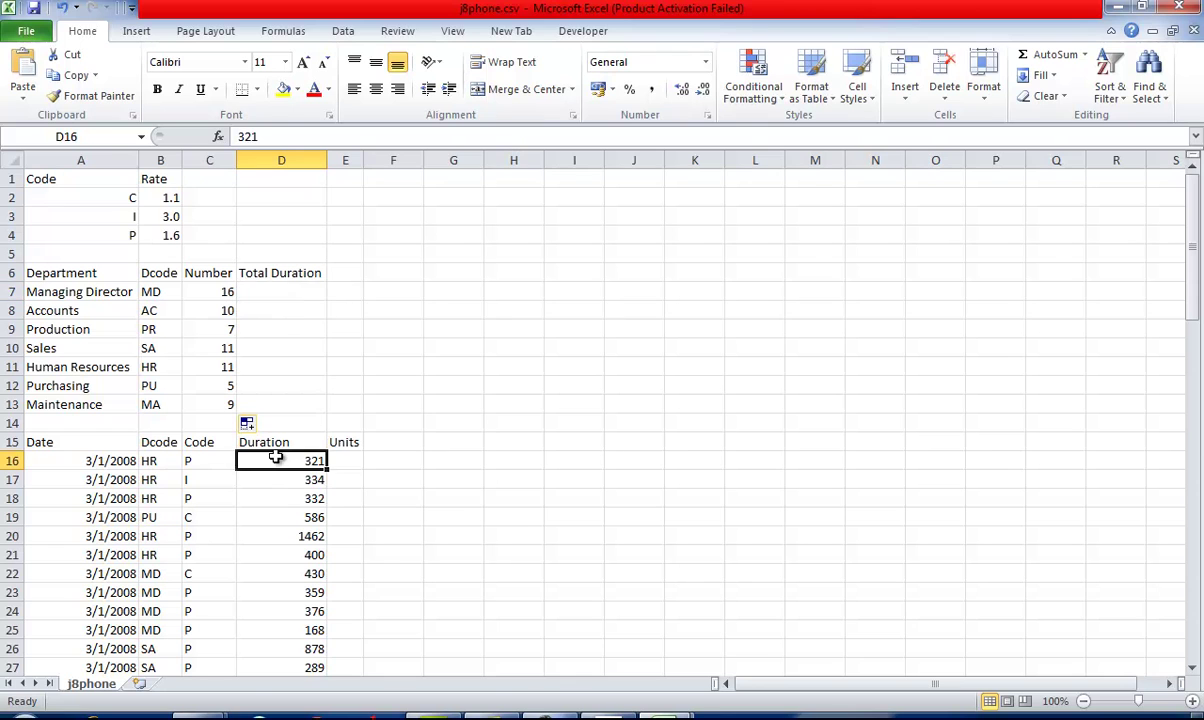
Step: Write a SUMIF formula in cell D7 with the Dcode range B16:B89, B7 as the criteria and D16:D89 as the sum range
{"action": "left_click", "coordinate": [269, 292]}
{"action": "left_click", "coordinate": [282, 136]}
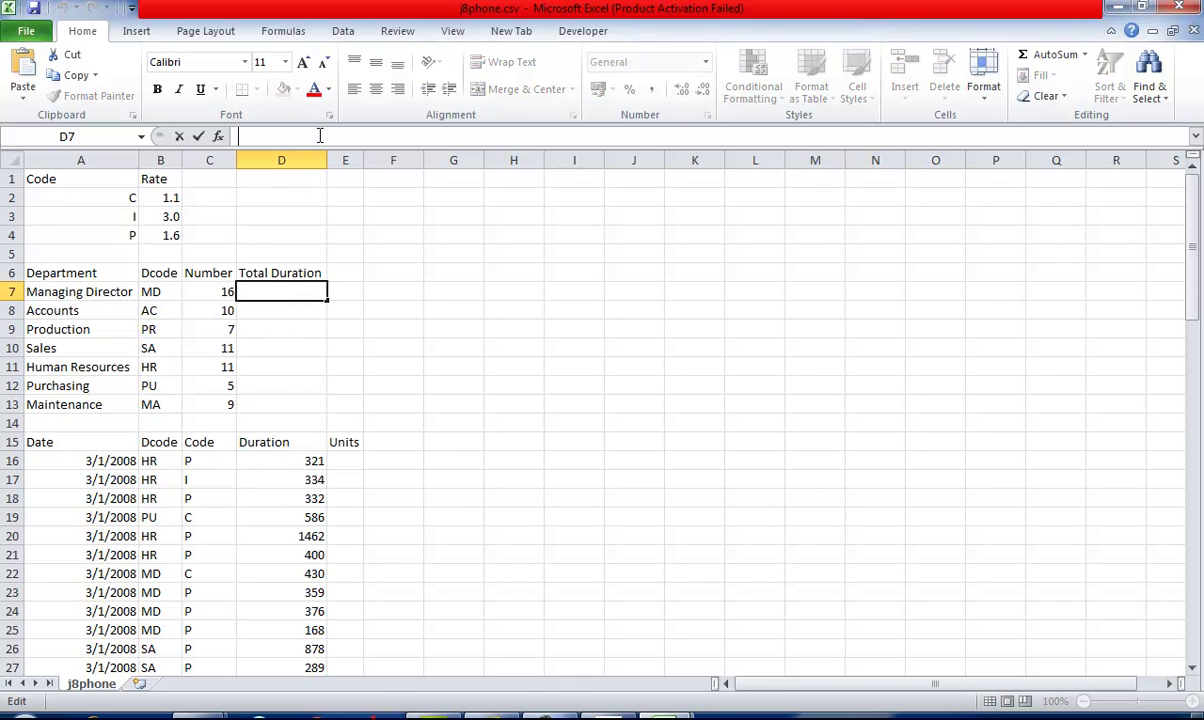
{"action": "type", "text": "=sum"}
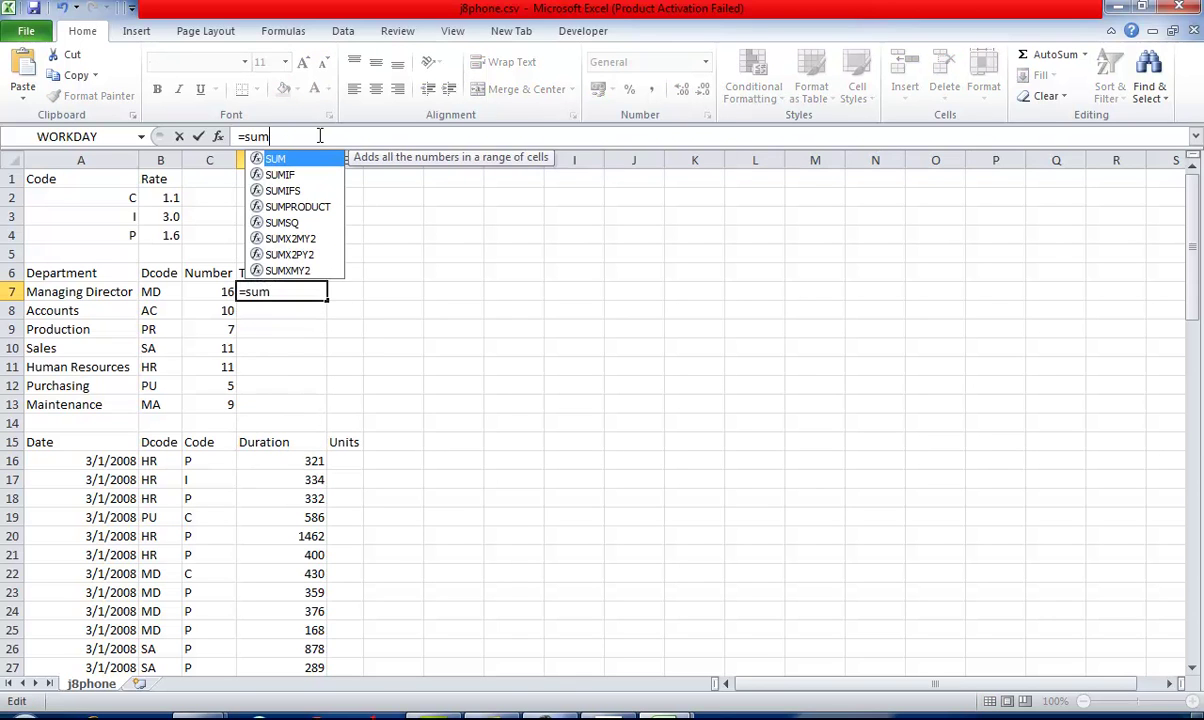
{"action": "type", "text": "if()"}
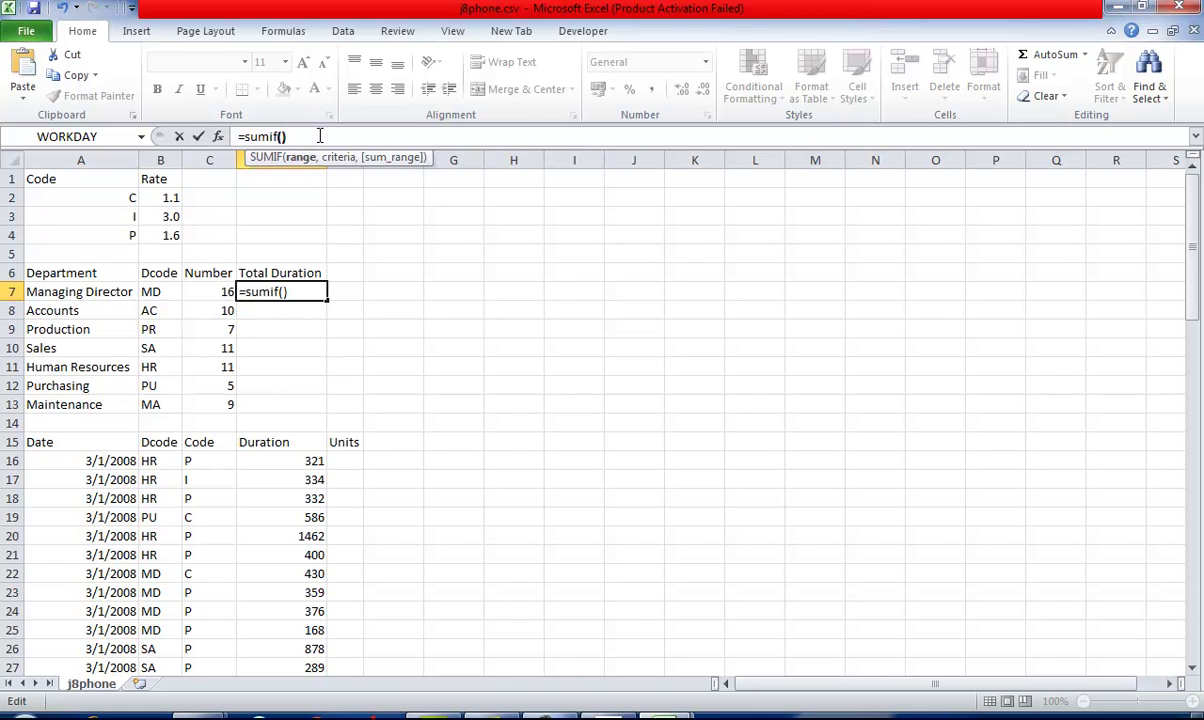
{"action": "left_click", "coordinate": [315, 137]}
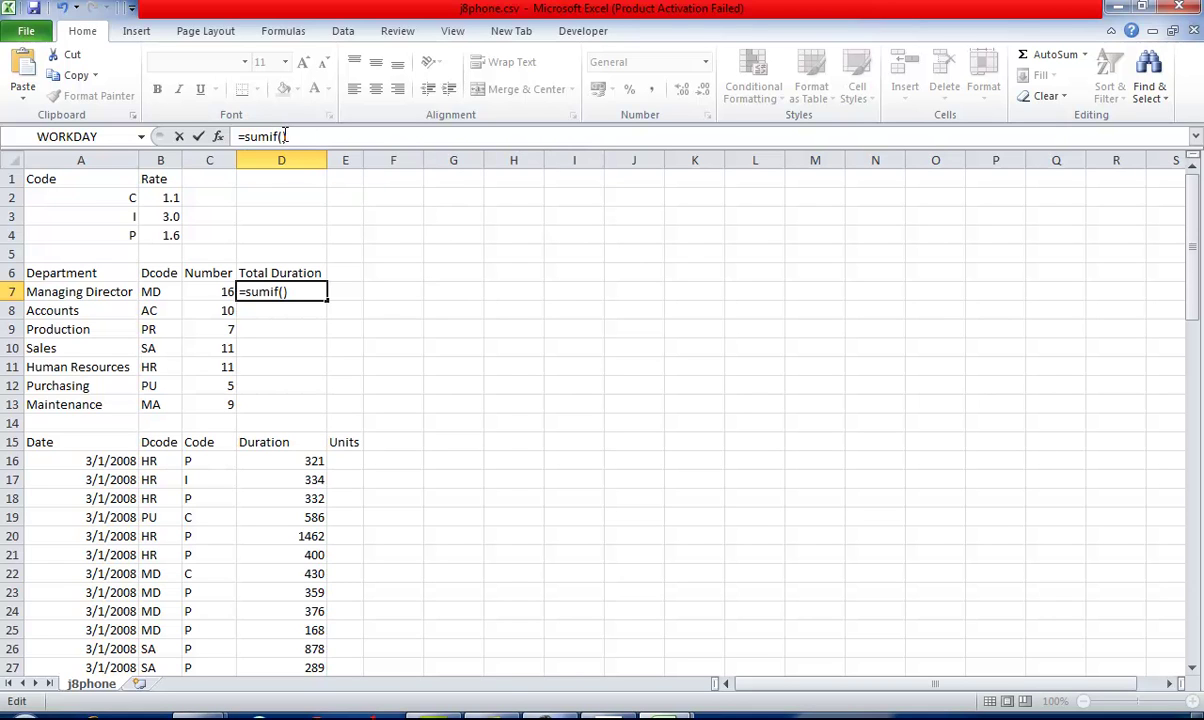
{"action": "left_click", "coordinate": [284, 136]}
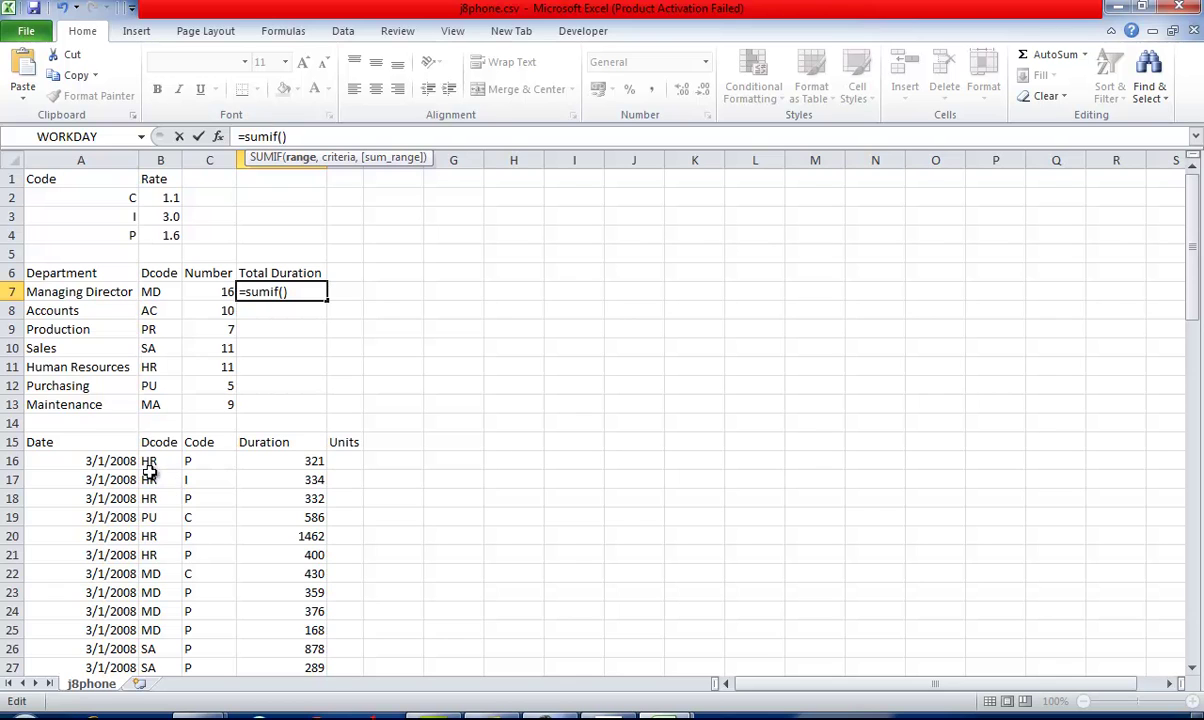
{"action": "left_click_drag", "start_coordinate": [158, 462], "coordinate": [158, 645]}
{"action": "left_click_drag", "start_coordinate": [1197, 557], "coordinate": [1133, 150]}
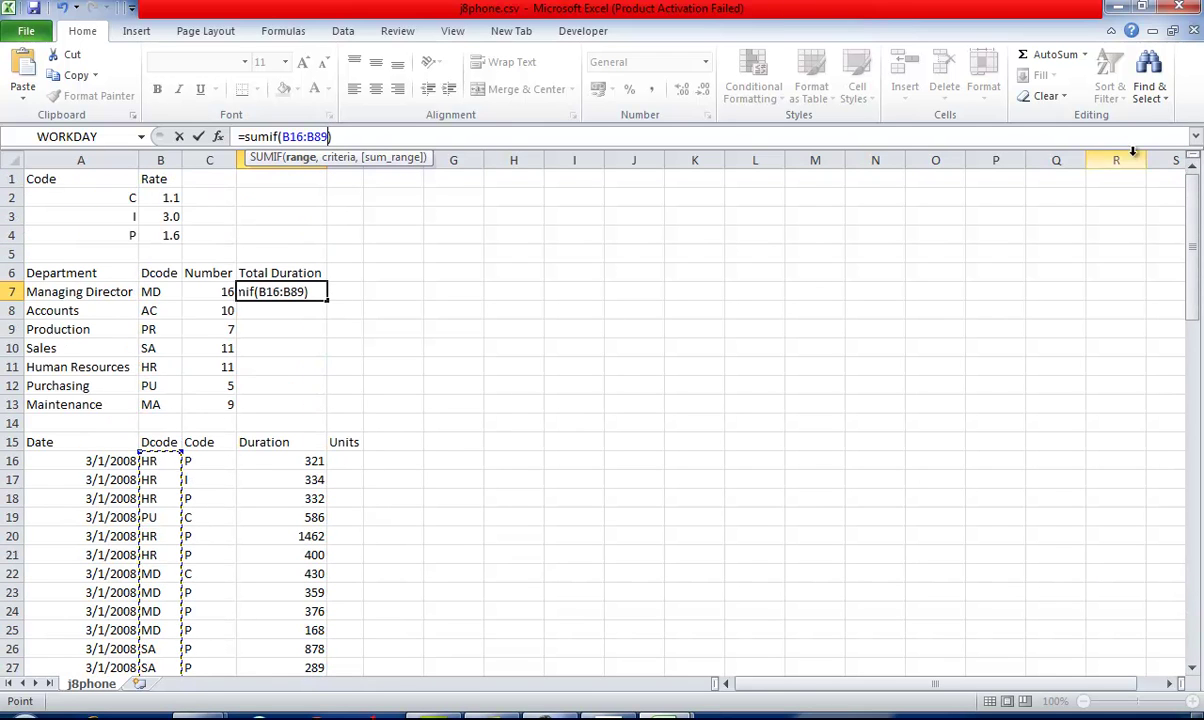
{"action": "type", "text": ","}
{"action": "left_click", "coordinate": [170, 292]}
{"action": "type", "text": ","}
{"action": "left_click_drag", "start_coordinate": [289, 460], "coordinate": [289, 640]}
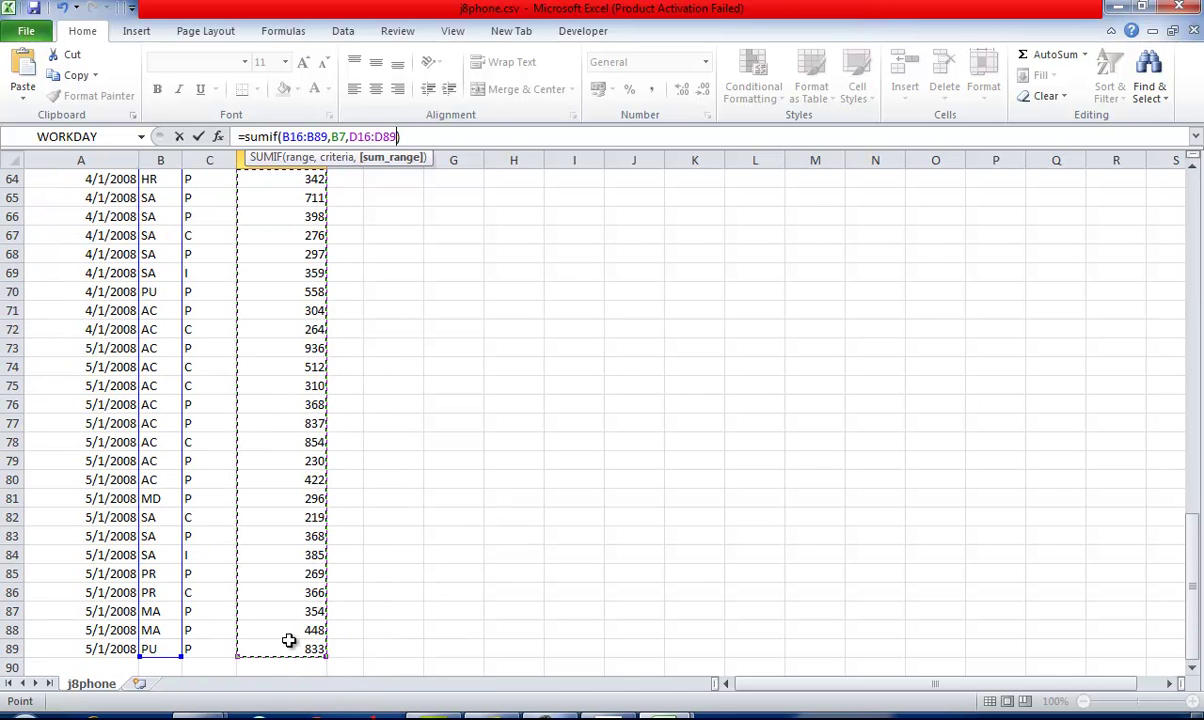
{"action": "key", "text": "Return"}
Step: Make both SUMIF ranges absolute as $B$16:$B$89 and $D$16:$D$89, and replicate the formula from D7 down to D13
{"action": "left_click", "coordinate": [268, 290]}
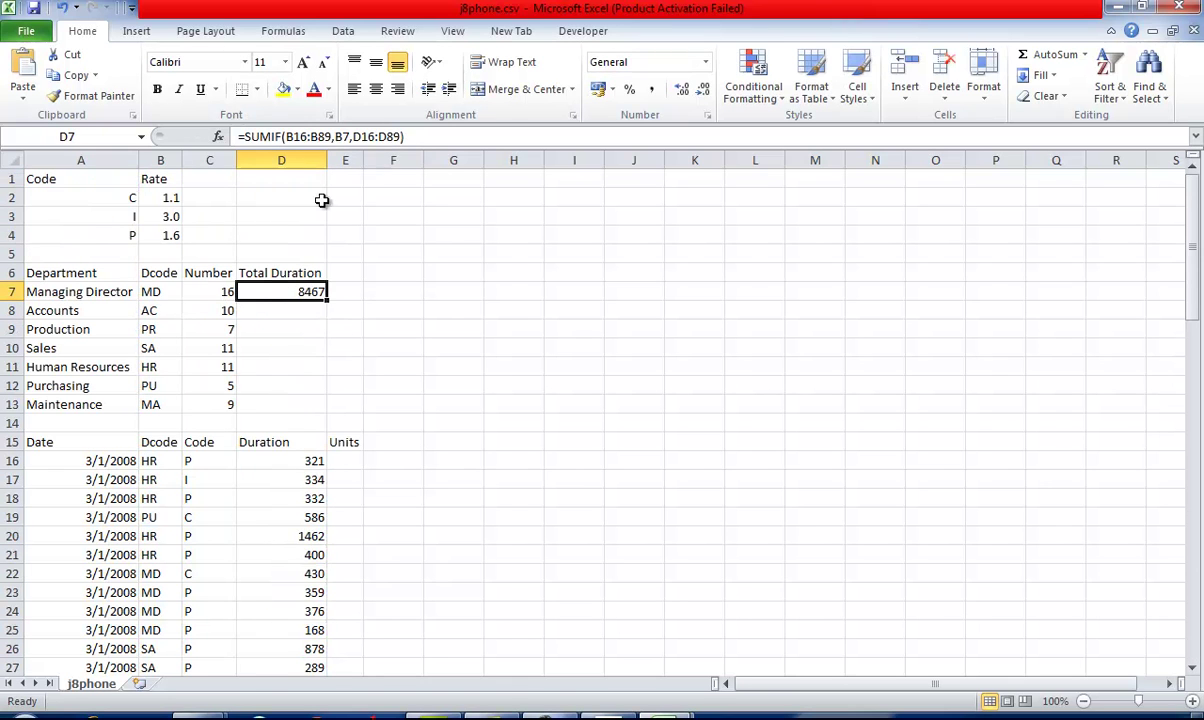
{"action": "left_click_drag", "start_coordinate": [334, 137], "coordinate": [284, 137]}
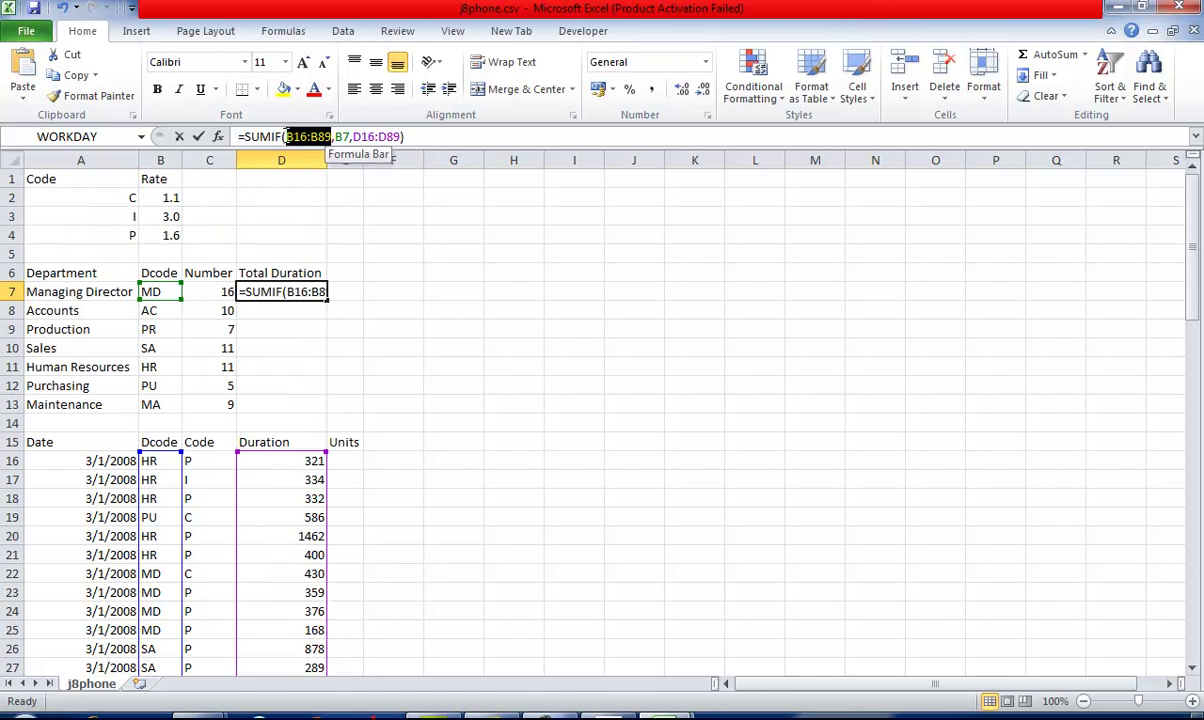
{"action": "key", "text": "F4"}
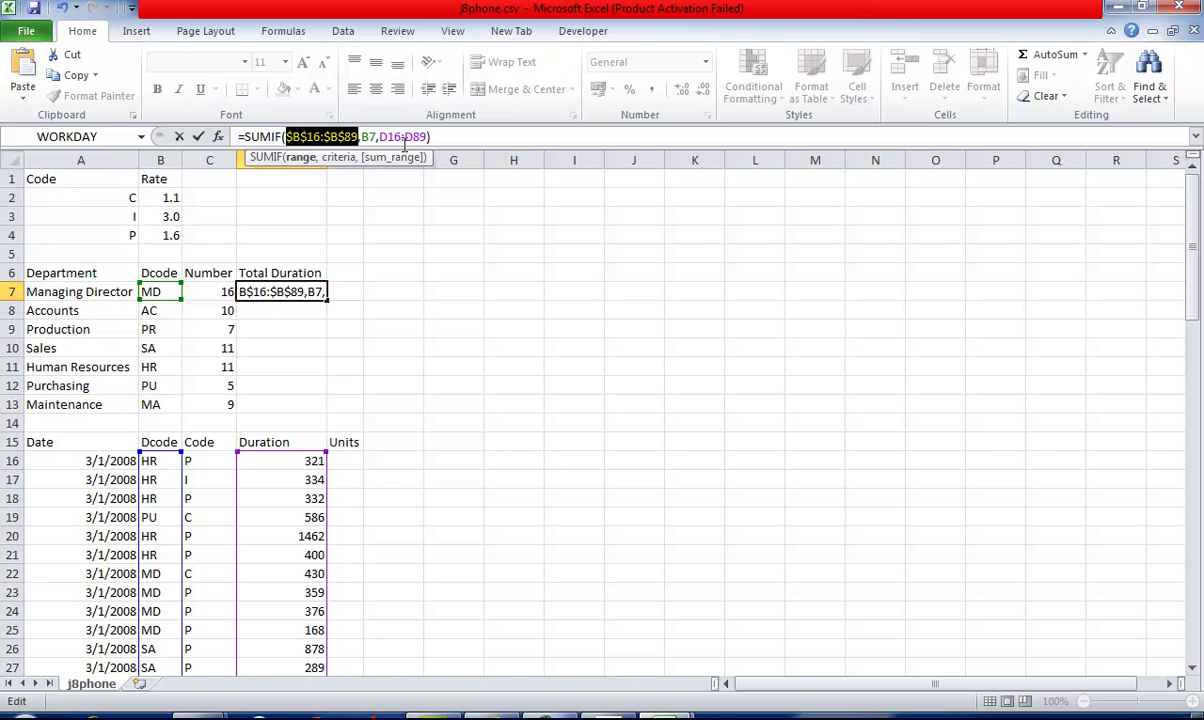
{"action": "left_click_drag", "start_coordinate": [428, 136], "coordinate": [380, 137]}
{"action": "key", "text": "F4"}
{"action": "left_click", "coordinate": [198, 136]}
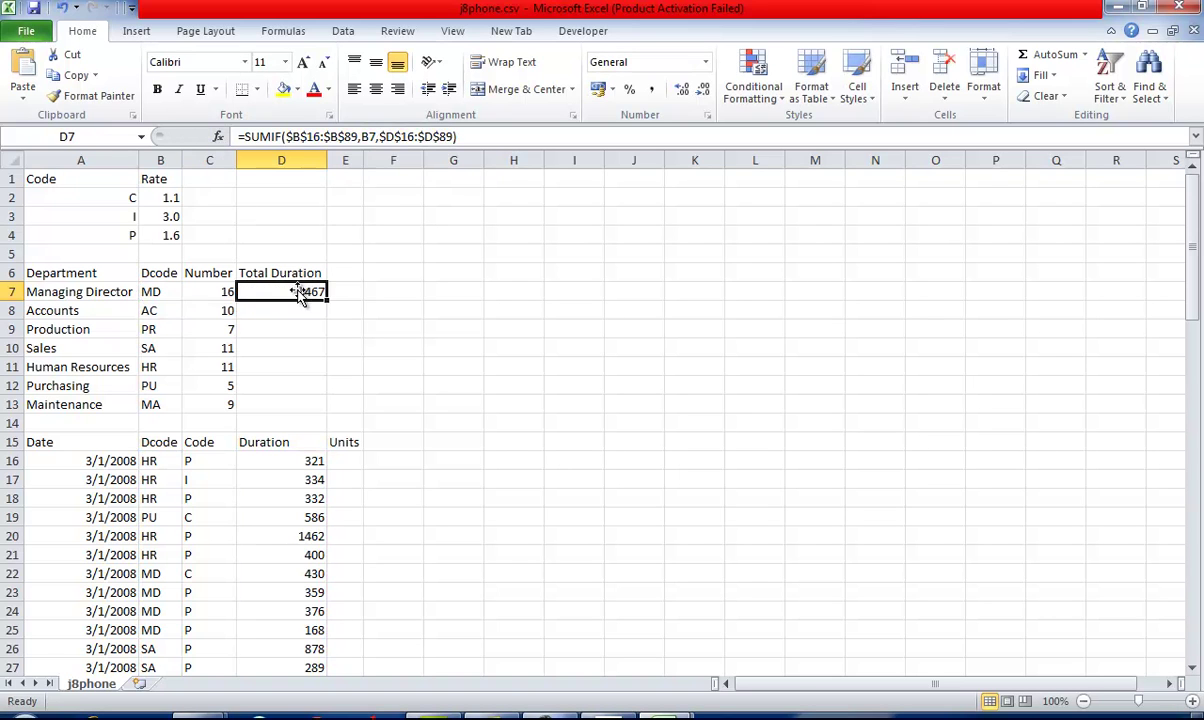
{"action": "double_click", "coordinate": [326, 301]}
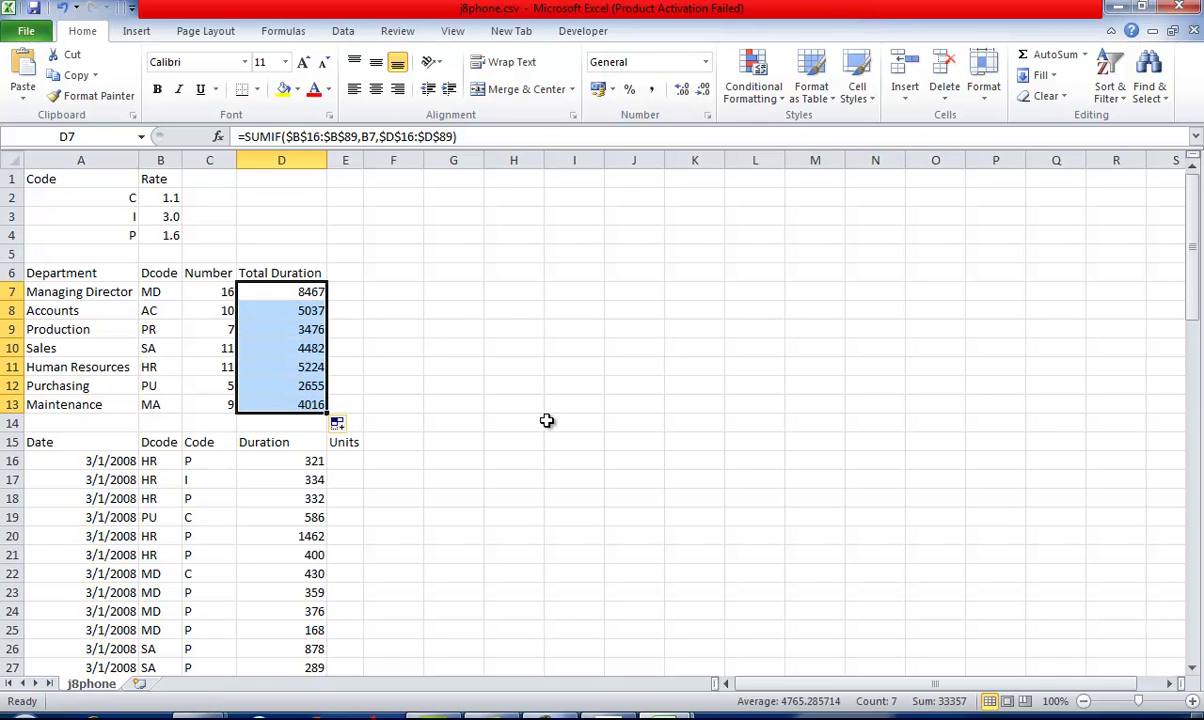
Step: Switch to the exam paper in Adobe Acrobat and read the IF function requirements of task 9 for the Units column
{"action": "left_click", "coordinate": [560, 716]}
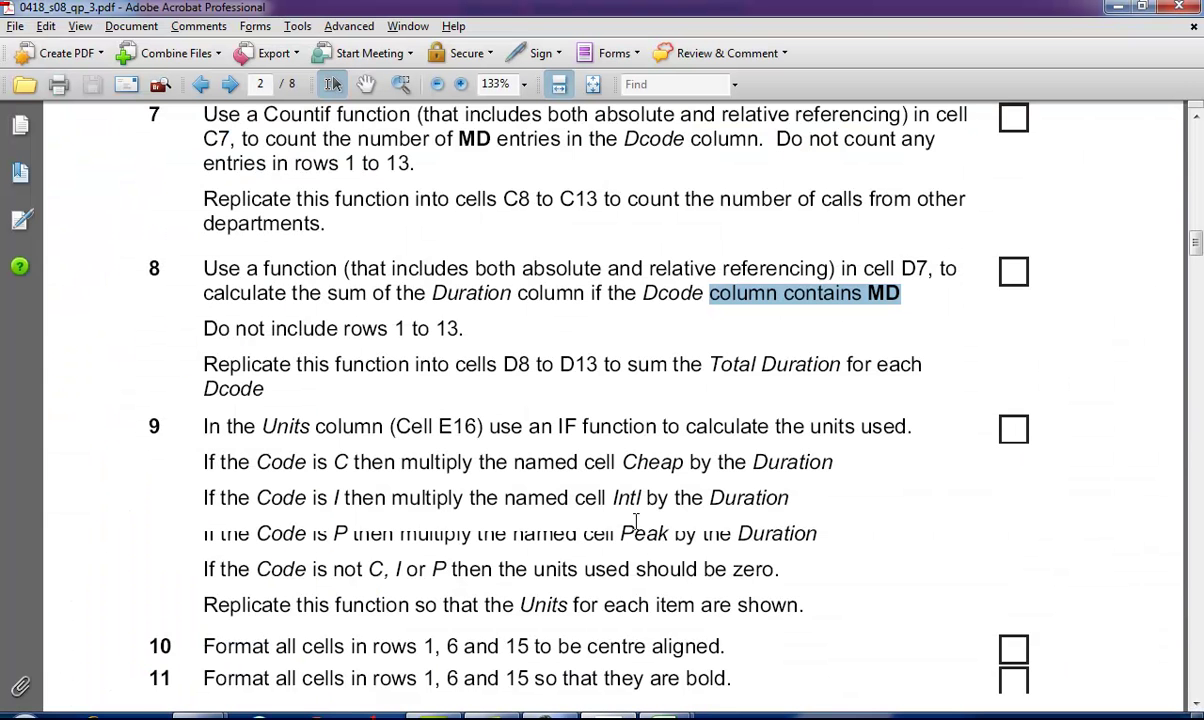
{"action": "scroll", "coordinate": [636, 520], "scroll_direction": "down", "scroll_amount": 2}
{"action": "scroll", "coordinate": [467, 465], "scroll_direction": "down", "scroll_amount": 3}
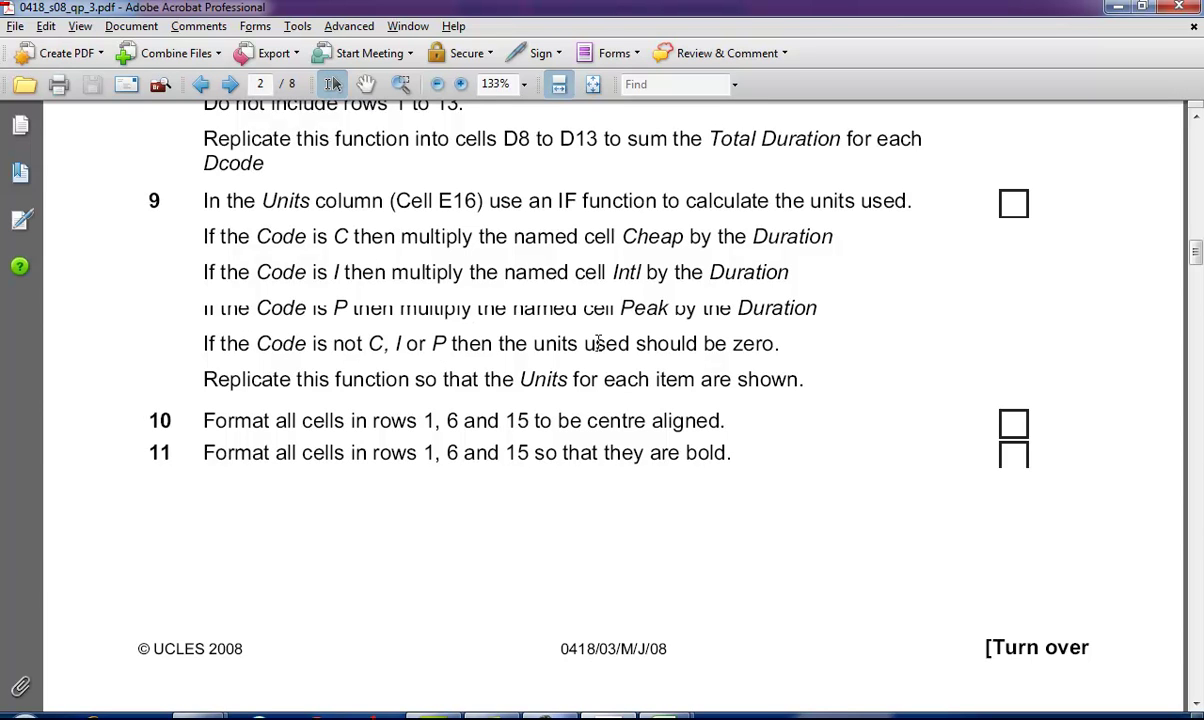
{"action": "key", "text": "alt+Tab"}
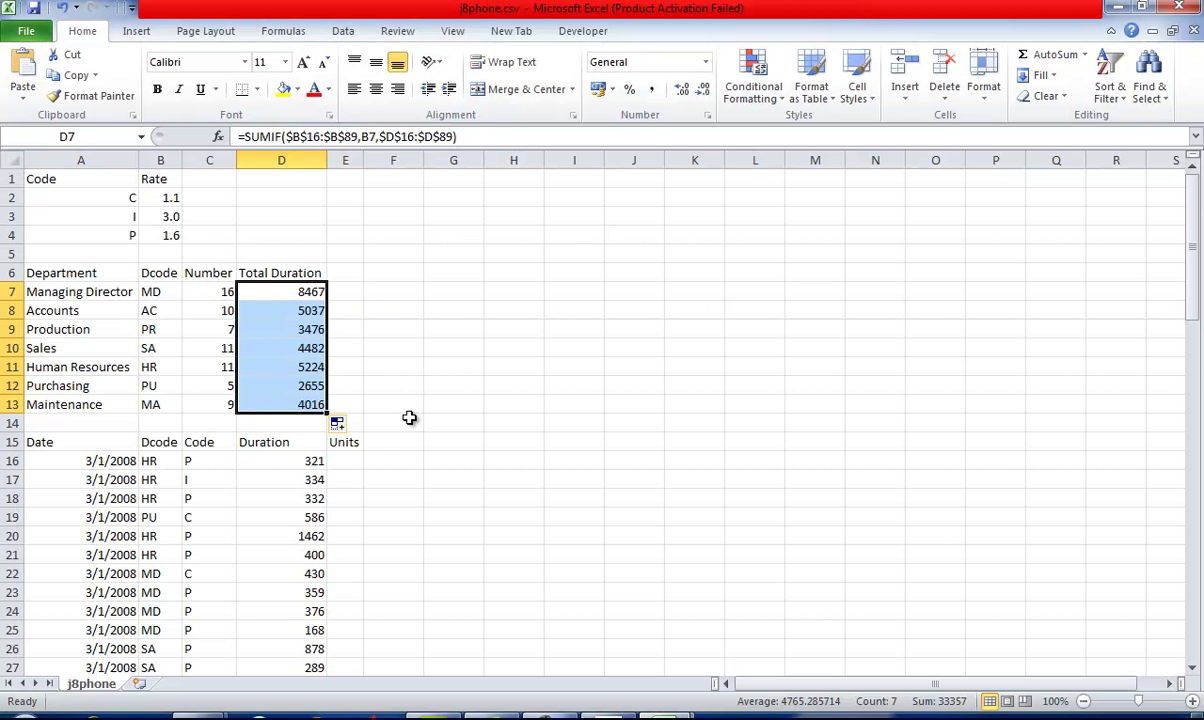
{"action": "key", "text": "alt+Tab"}
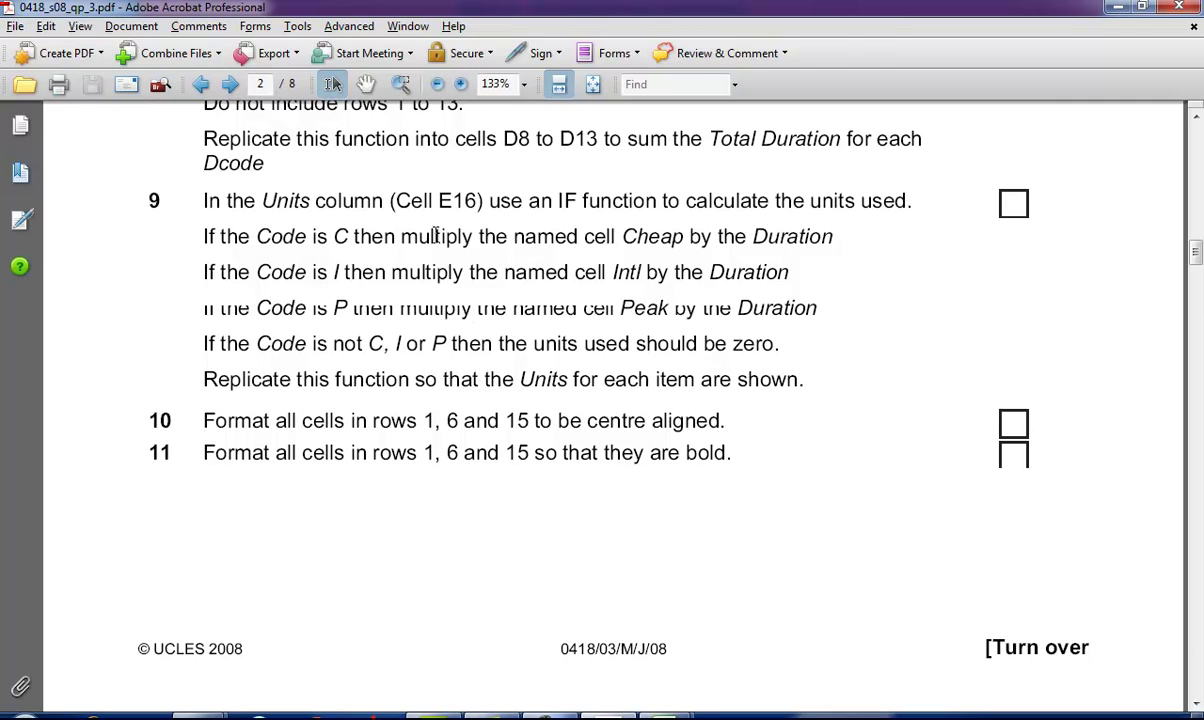
Step: Return to j8phone.csv in Excel and start an IF formula in cell E16 that gives Cheap*D16 when C16="C"
{"action": "key", "text": "alt+Tab"}
{"action": "left_click", "coordinate": [334, 496]}
{"action": "left_click", "coordinate": [344, 455]}
{"action": "left_click", "coordinate": [257, 133]}
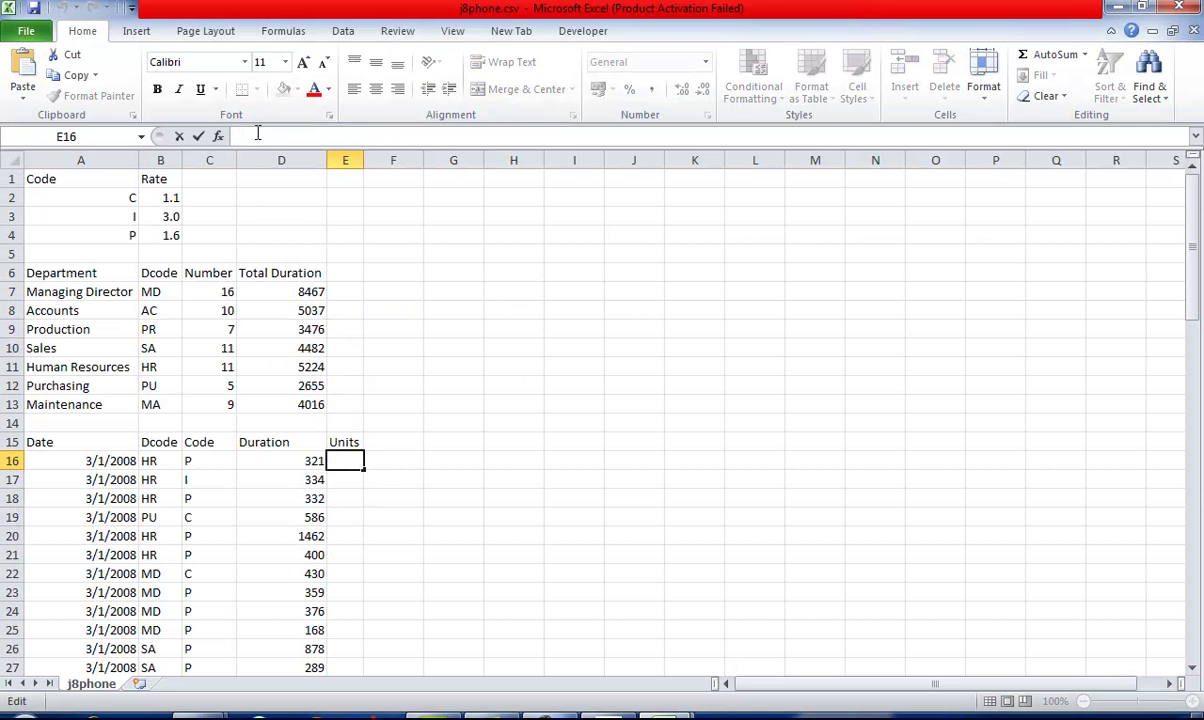
{"action": "type", "text": "=if("}
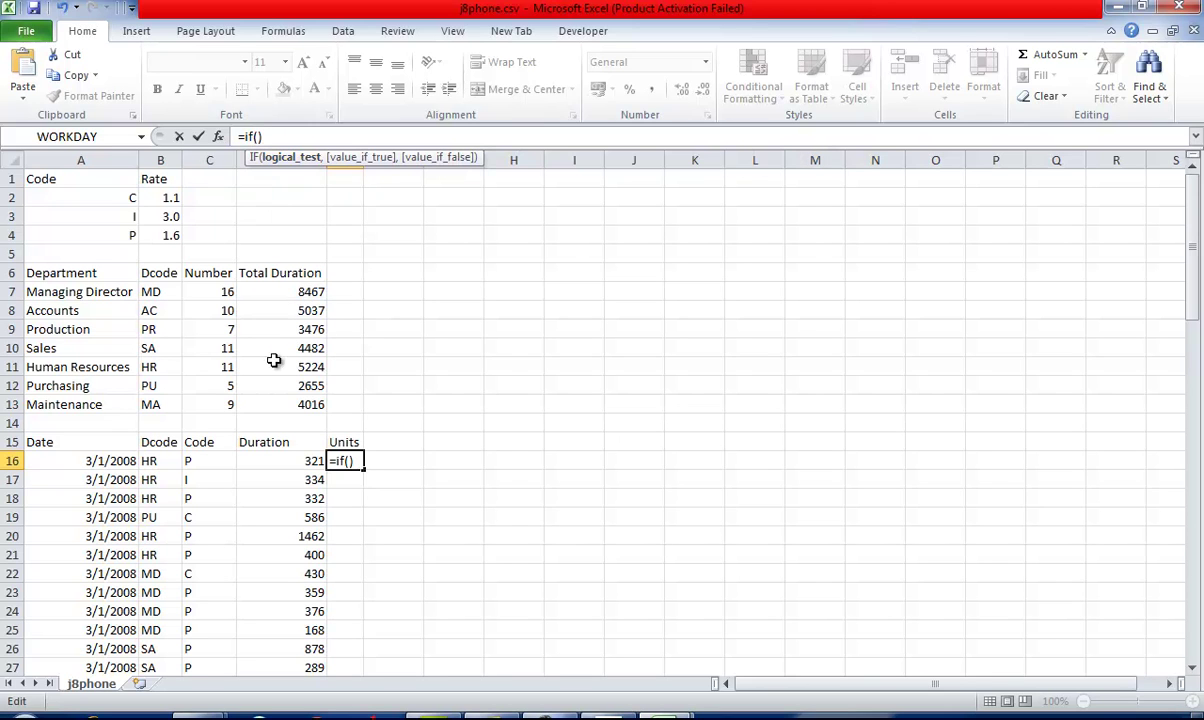
{"action": "left_click", "coordinate": [195, 461]}
{"action": "type", "text": "=\"C\""}
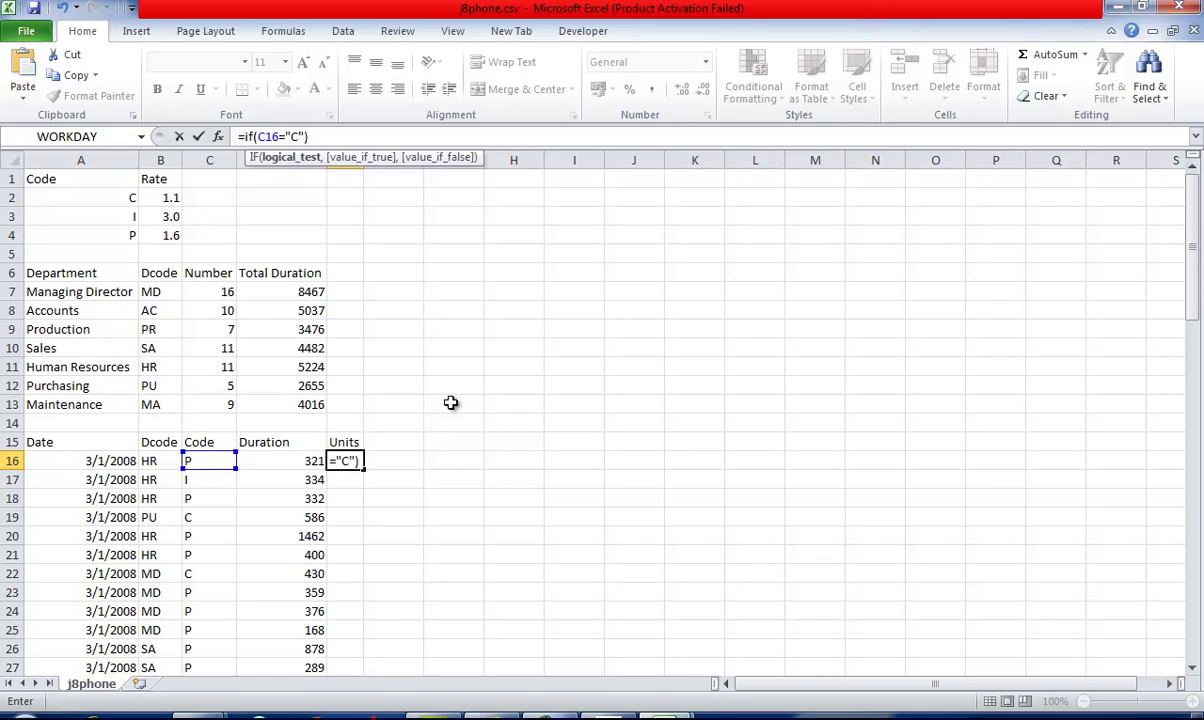
{"action": "type", "text": ","}
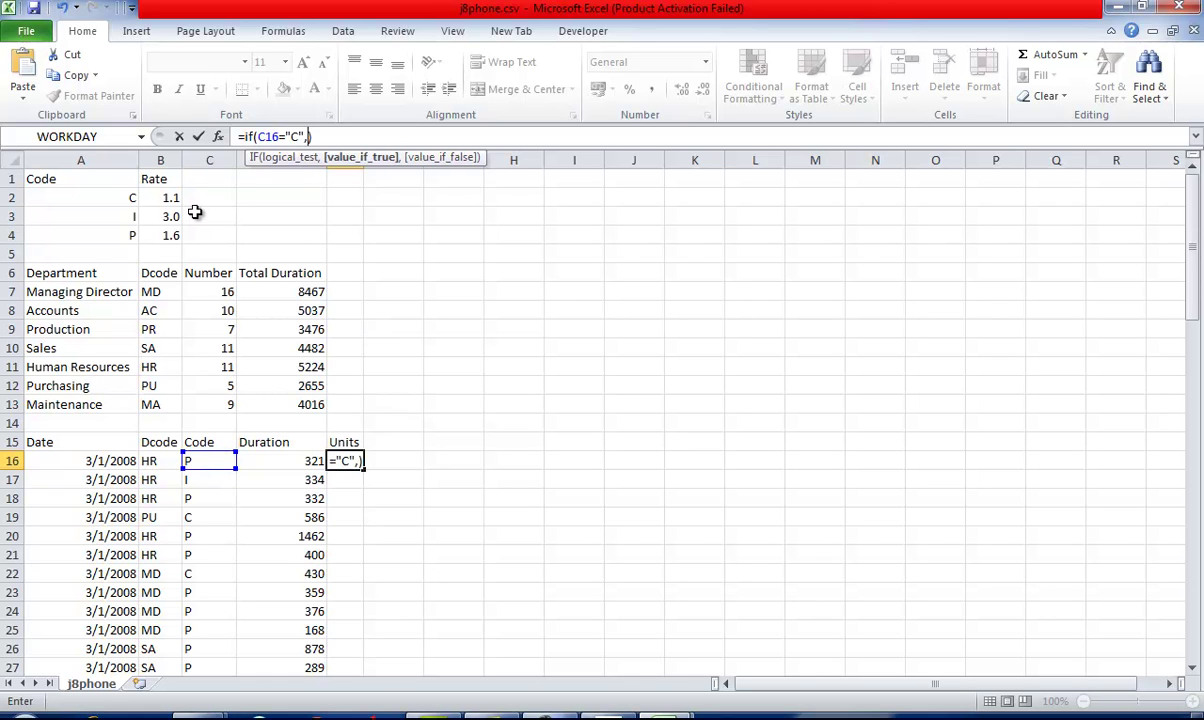
{"action": "left_click", "coordinate": [122, 197]}
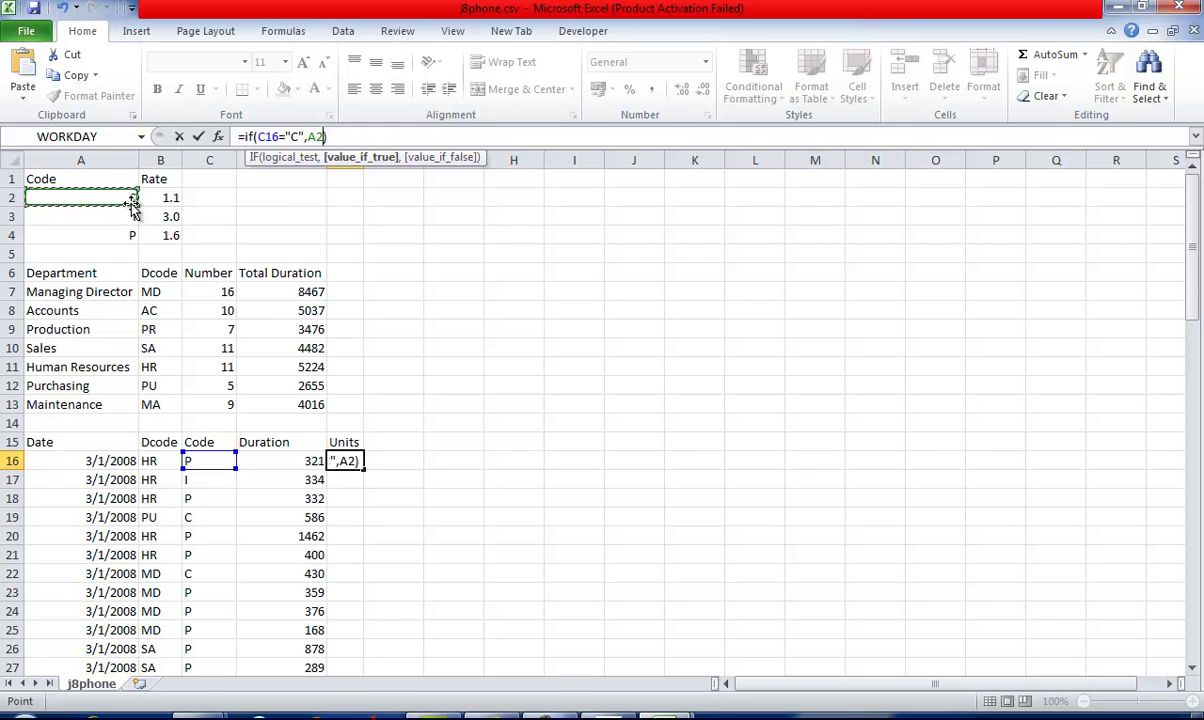
{"action": "left_click", "coordinate": [157, 197]}
{"action": "type", "text": "*"}
{"action": "left_click", "coordinate": [295, 463]}
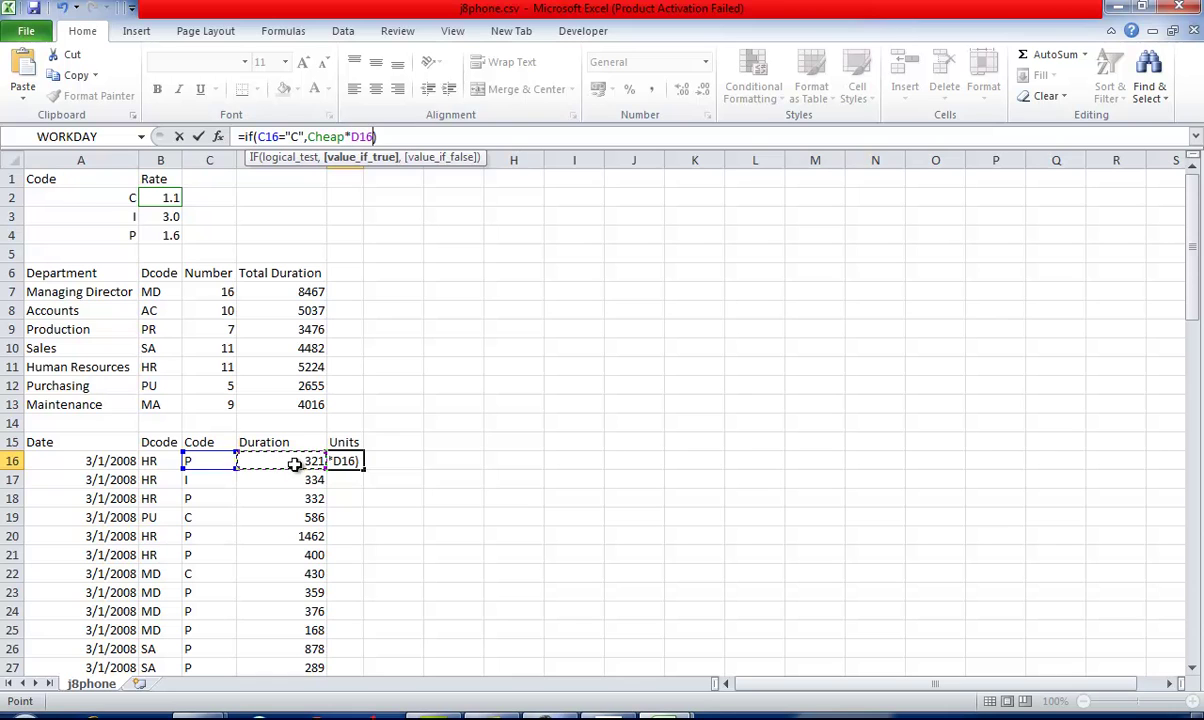
Step: Nest a second IF as the false value of the E16 formula, giving Intl*D16 when C16="I"
{"action": "type", "text": ",if("}
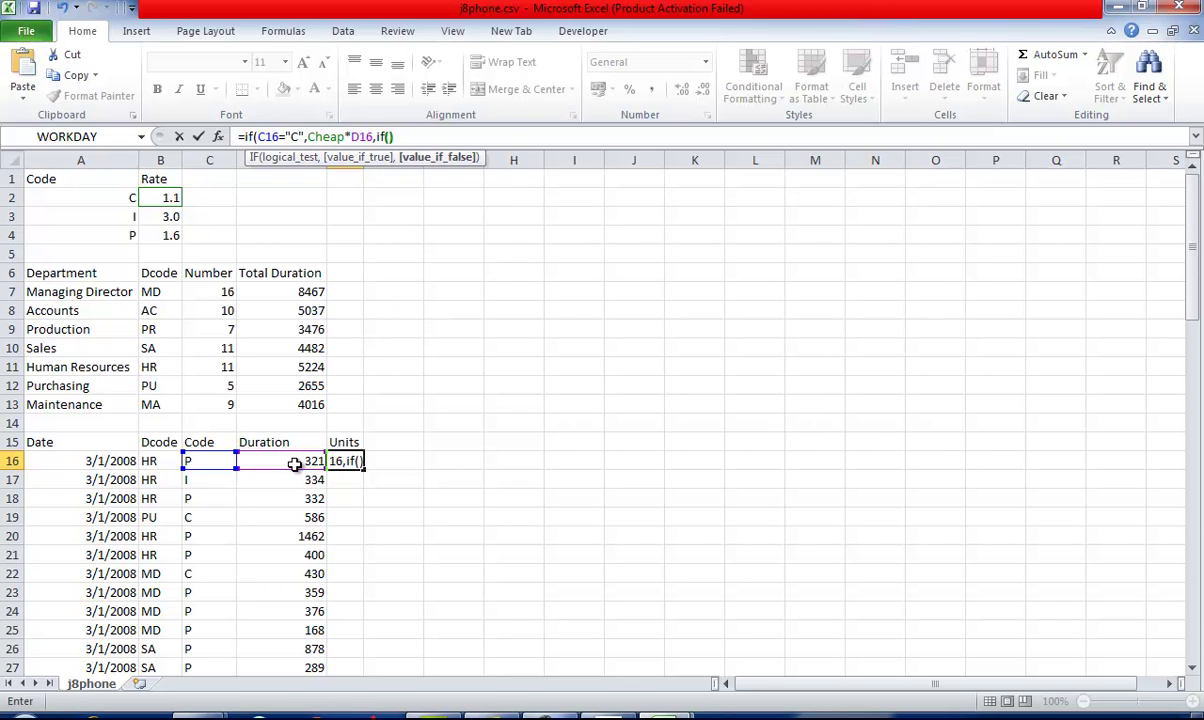
{"action": "type", "text": ")"}
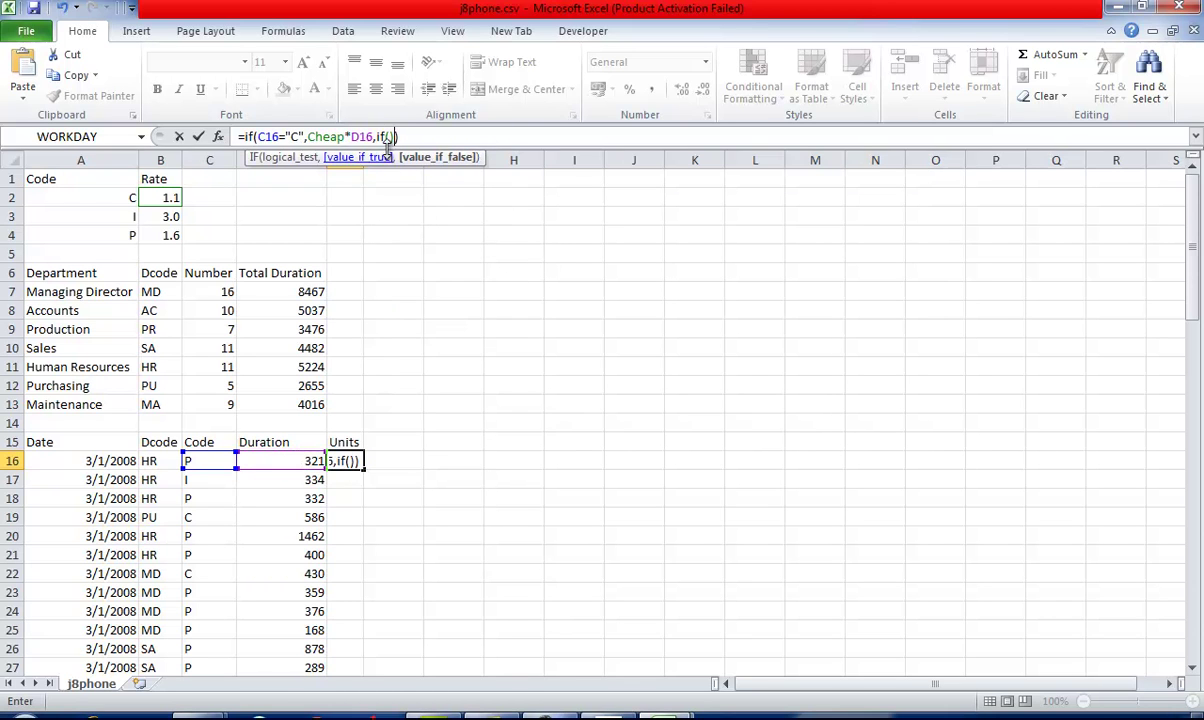
{"action": "left_click", "coordinate": [388, 137]}
{"action": "left_click", "coordinate": [199, 460]}
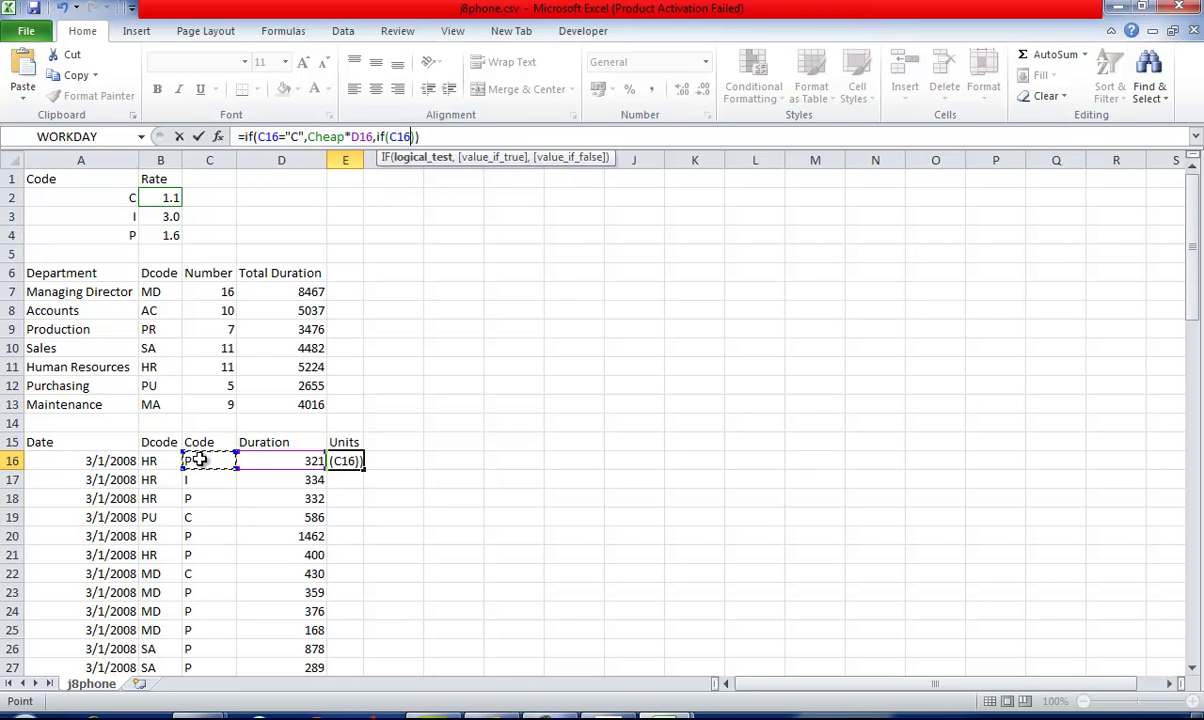
{"action": "type", "text": "=\"I\","}
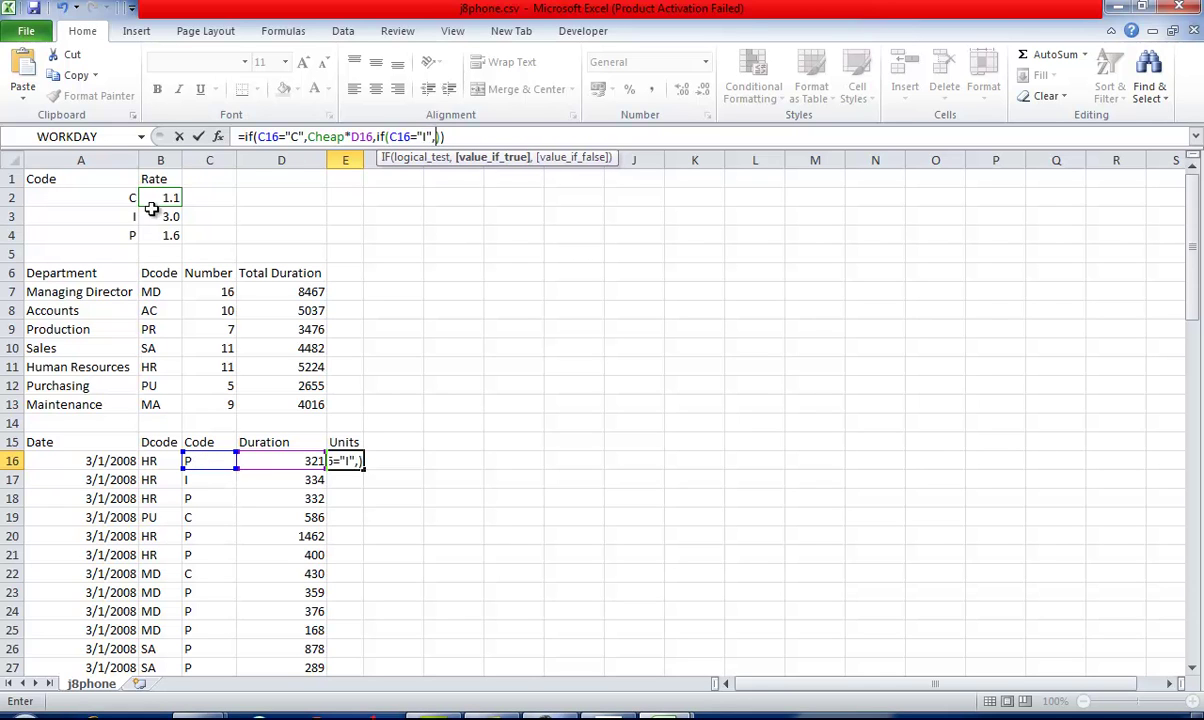
{"action": "left_click", "coordinate": [161, 216]}
{"action": "type", "text": "*"}
{"action": "left_click", "coordinate": [269, 460]}
Step: Nest a third IF as the false value of the second one in E16, giving Peak*D16 when C16="P"
{"action": "type", "text": ",if("}
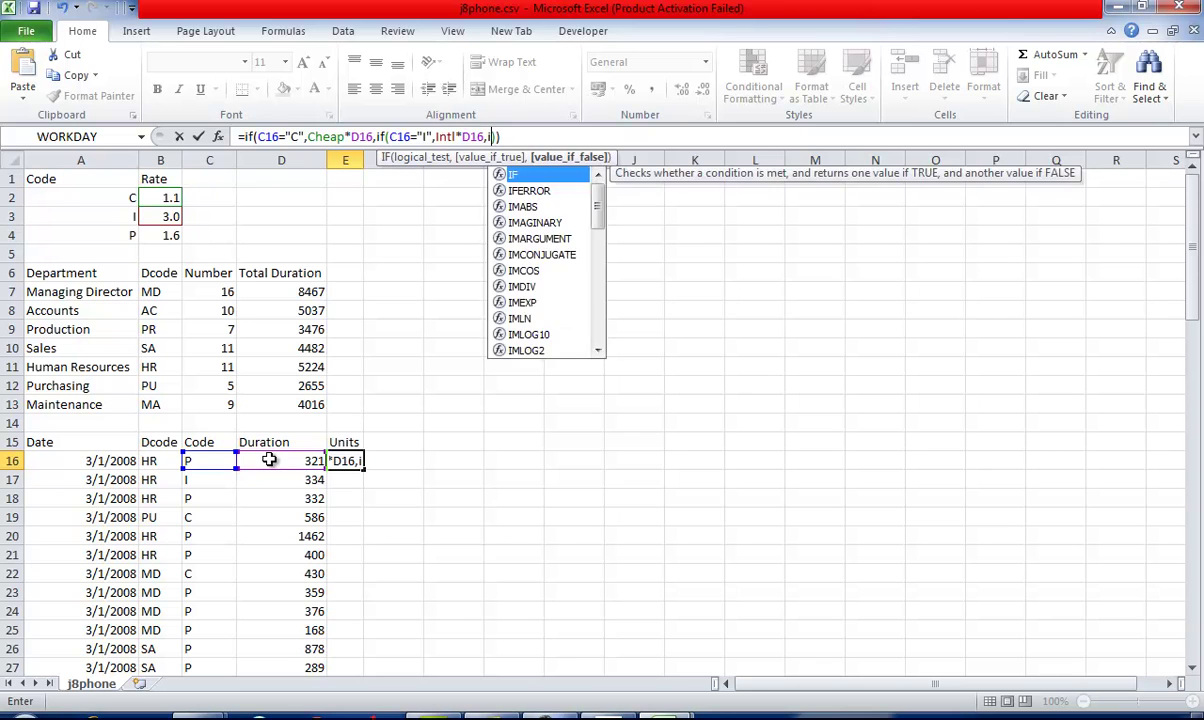
{"action": "type", "text": ")))"}
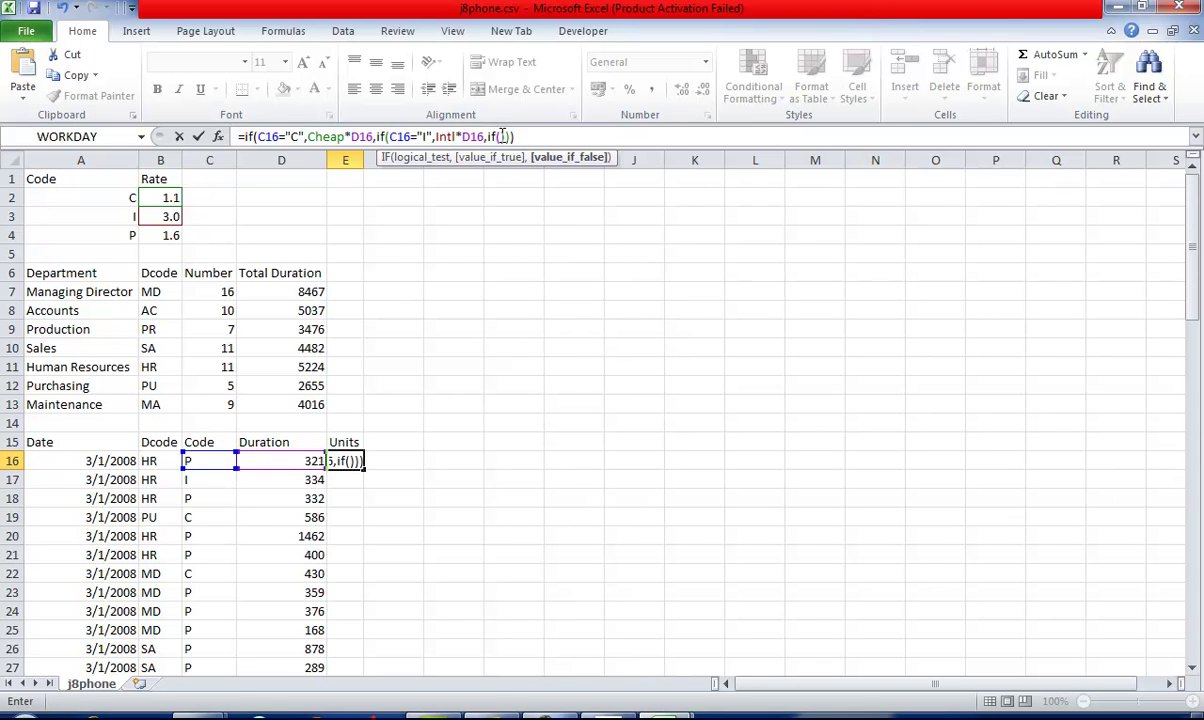
{"action": "left_click", "coordinate": [502, 136]}
{"action": "left_click", "coordinate": [207, 464]}
{"action": "type", "text": "=\""}
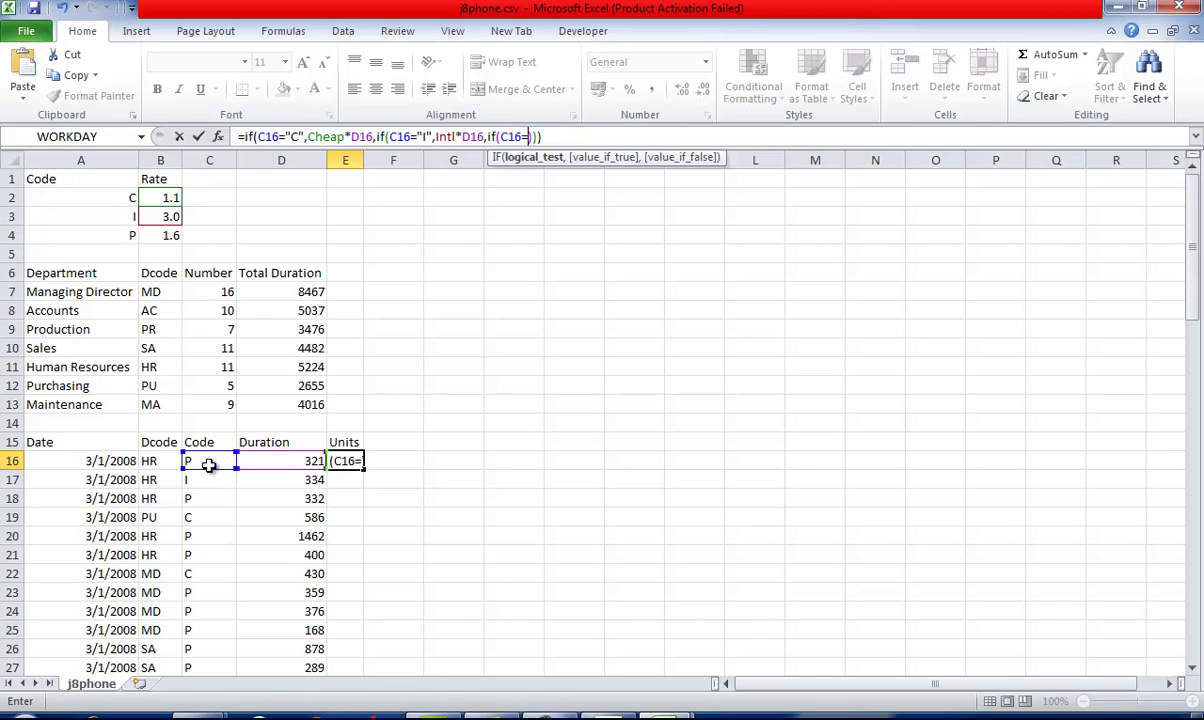
{"action": "type", "text": "P\","}
{"action": "left_click", "coordinate": [158, 236]}
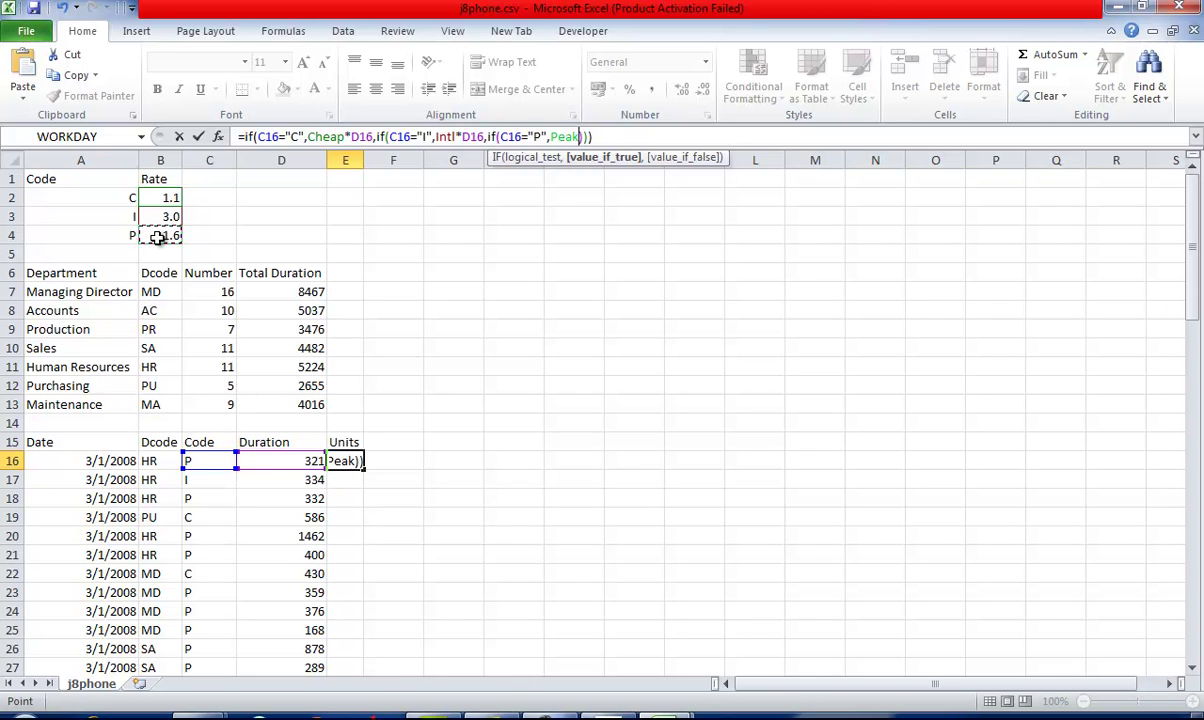
{"action": "type", "text": "*"}
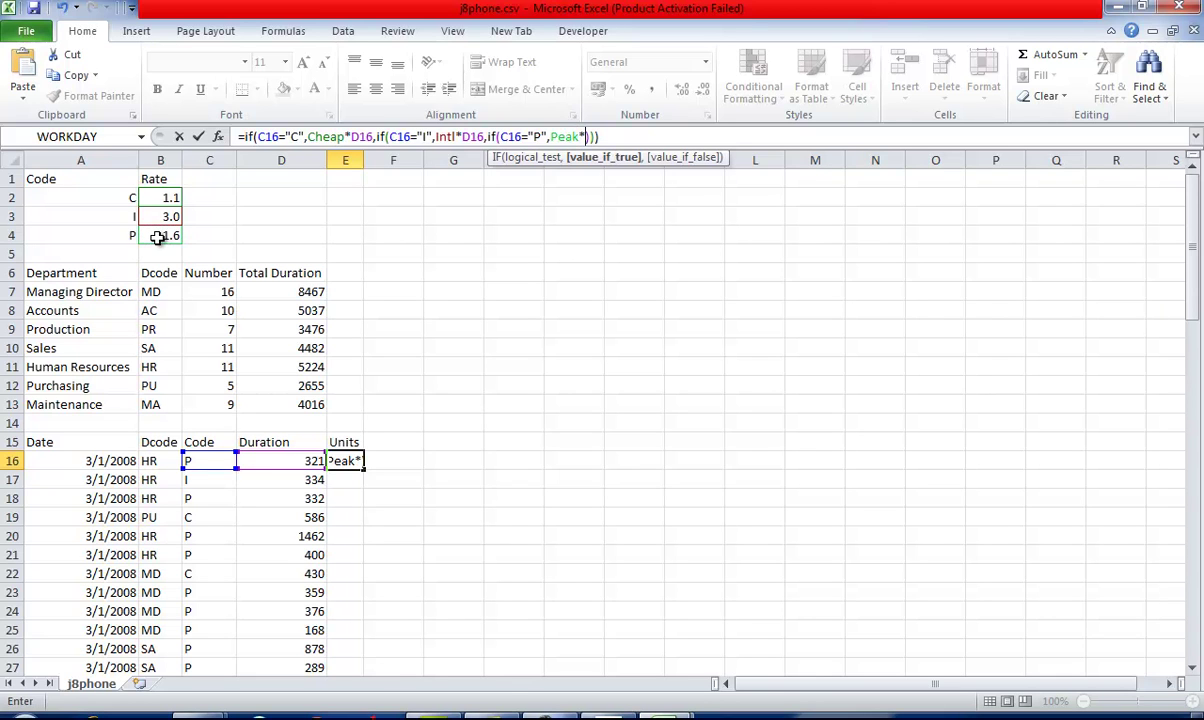
{"action": "left_click", "coordinate": [302, 461]}
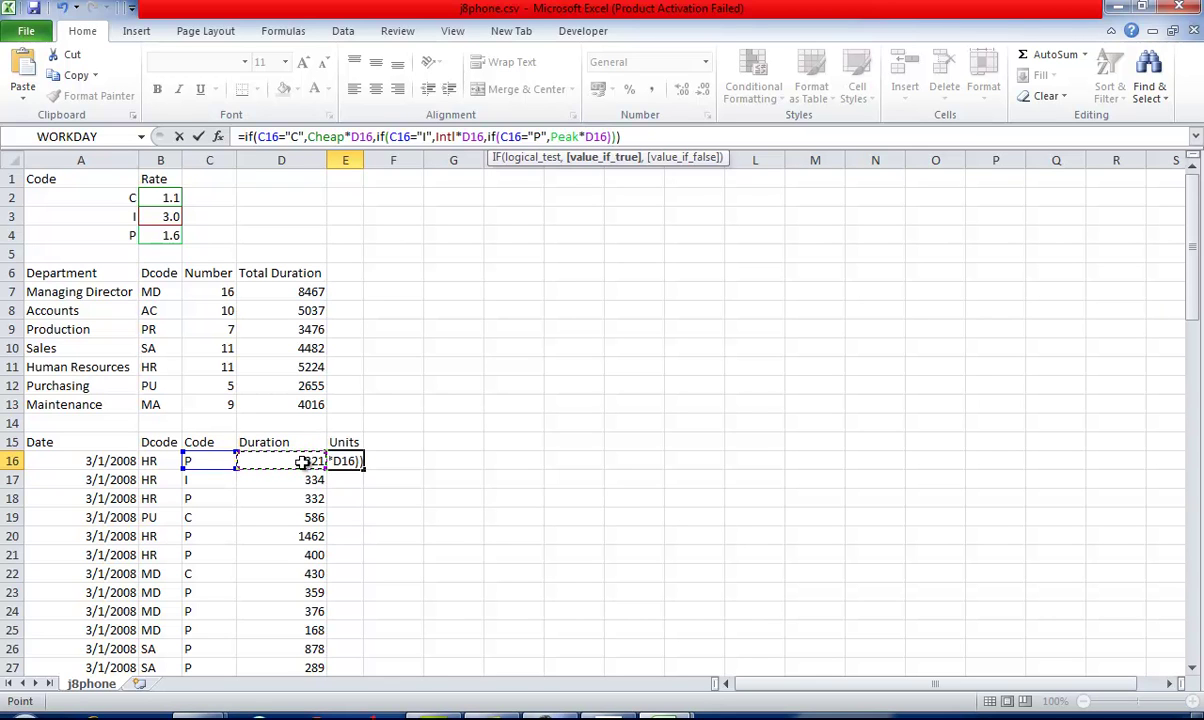
Step: Complete the nested IF formula in E16 with 0 as the final false value and replicate it down the Units column
{"action": "type", "text": ",0"}
{"action": "key", "text": "Return"}
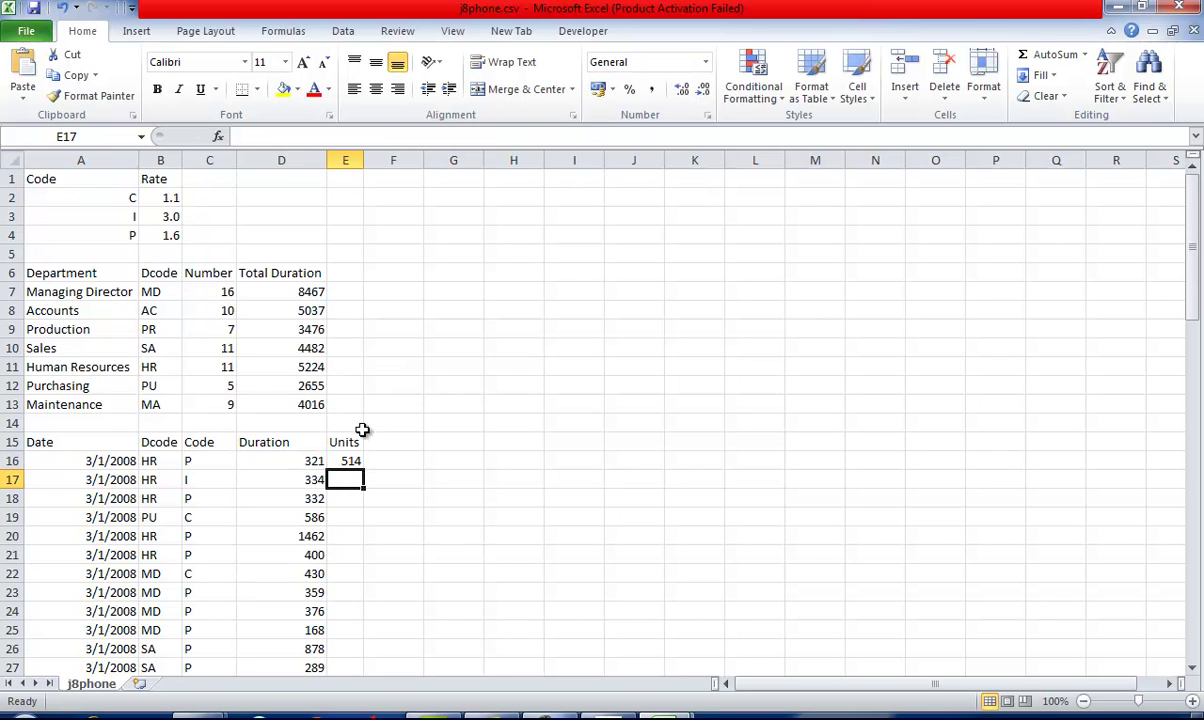
{"action": "left_click", "coordinate": [350, 460]}
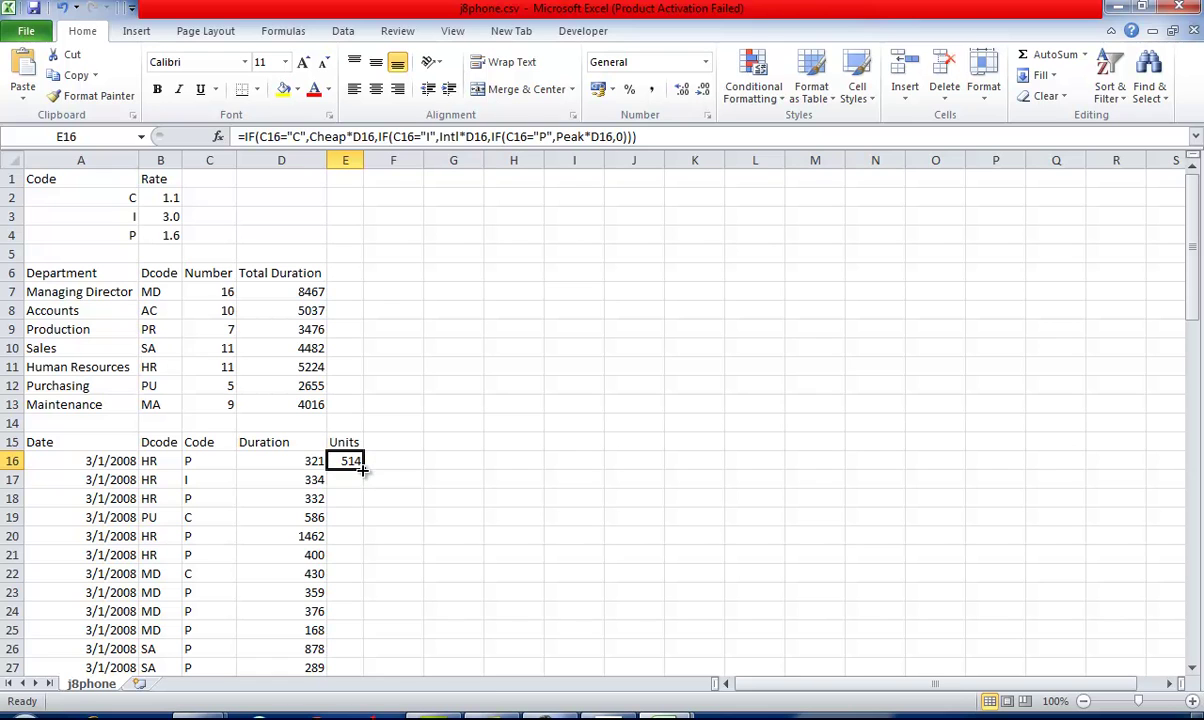
{"action": "double_click", "coordinate": [364, 470]}
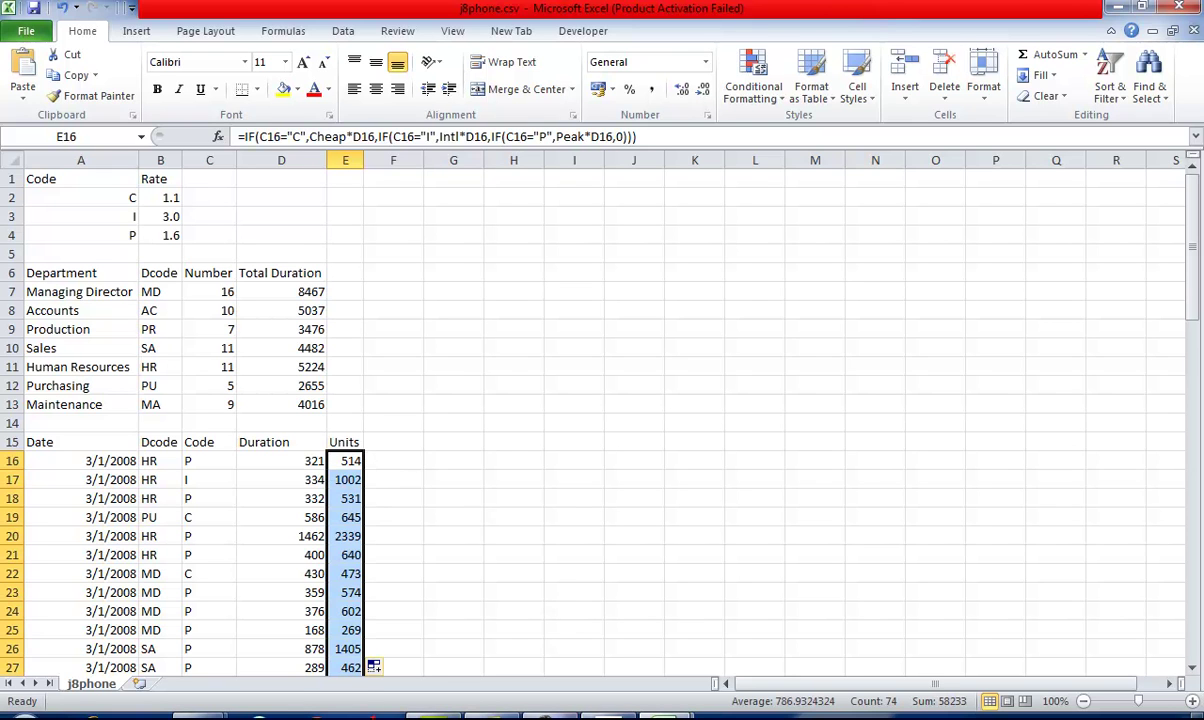
Step: Check tasks 10 and 11 in the exam paper and make rows 1, 6 and 15 of j8phone.csv centre-aligned and bold
{"action": "key", "text": "alt+Tab"}
{"action": "scroll", "coordinate": [570, 590], "scroll_direction": "down", "scroll_amount": 3}
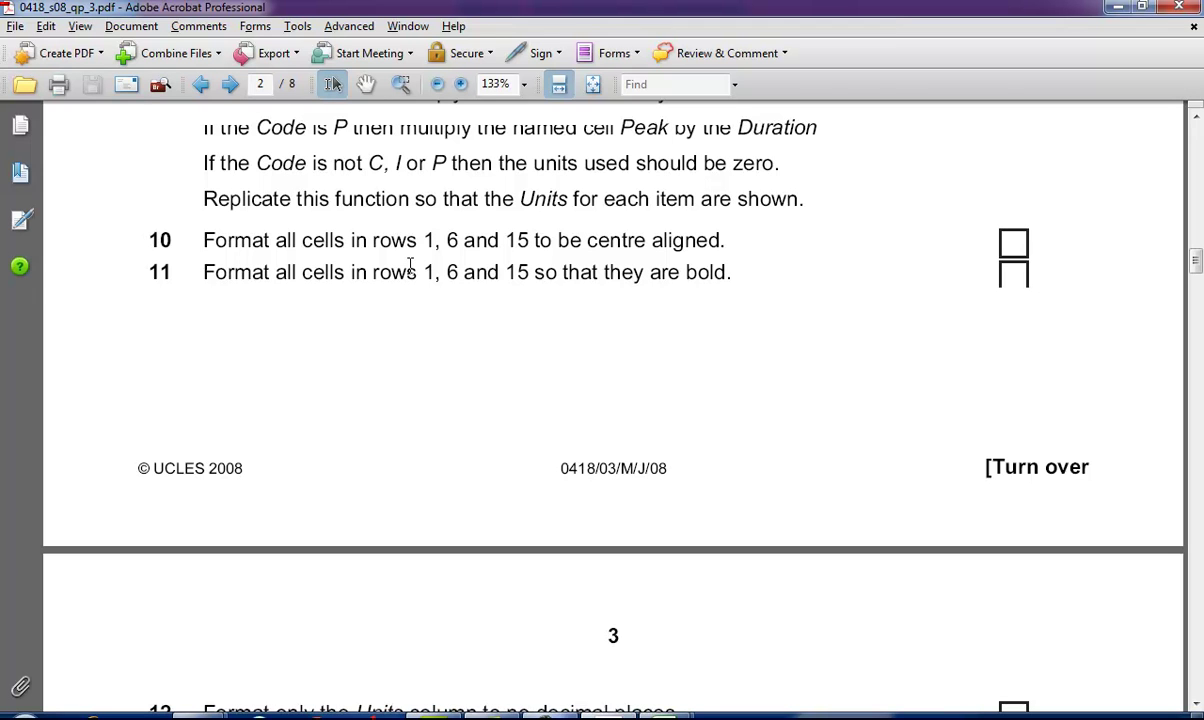
{"action": "left_click_drag", "start_coordinate": [562, 272], "coordinate": [645, 272]}
{"action": "key", "text": "alt+Tab"}
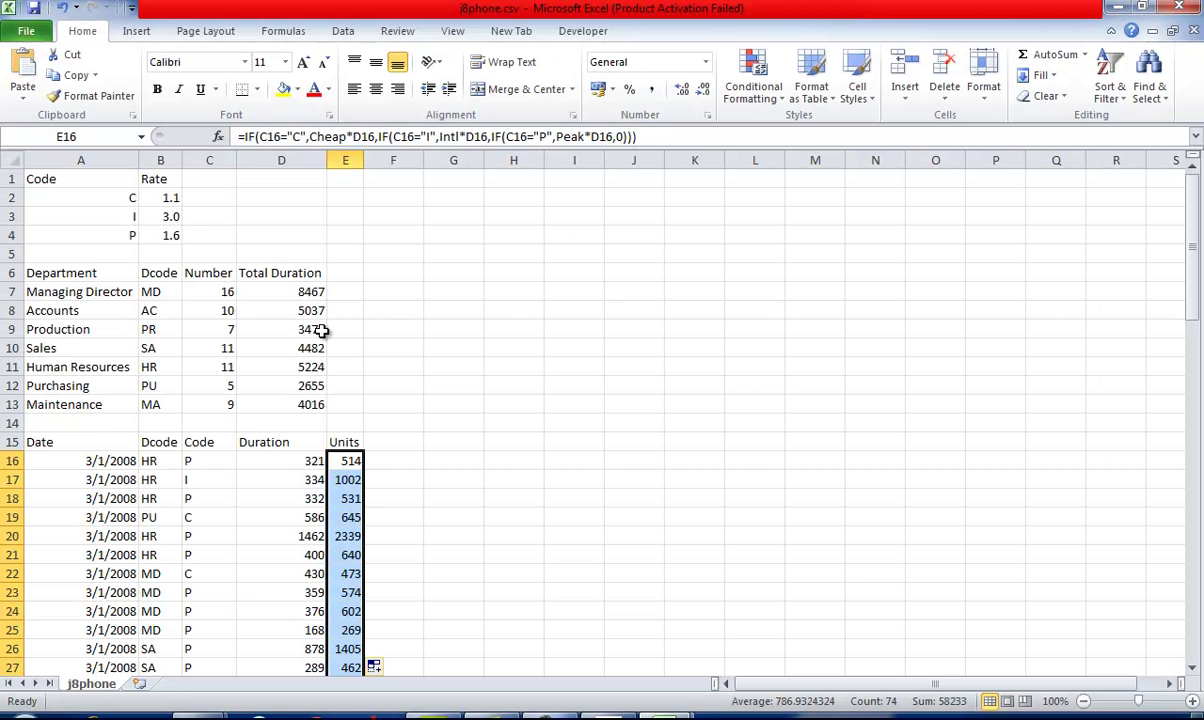
{"action": "left_click", "coordinate": [17, 178]}
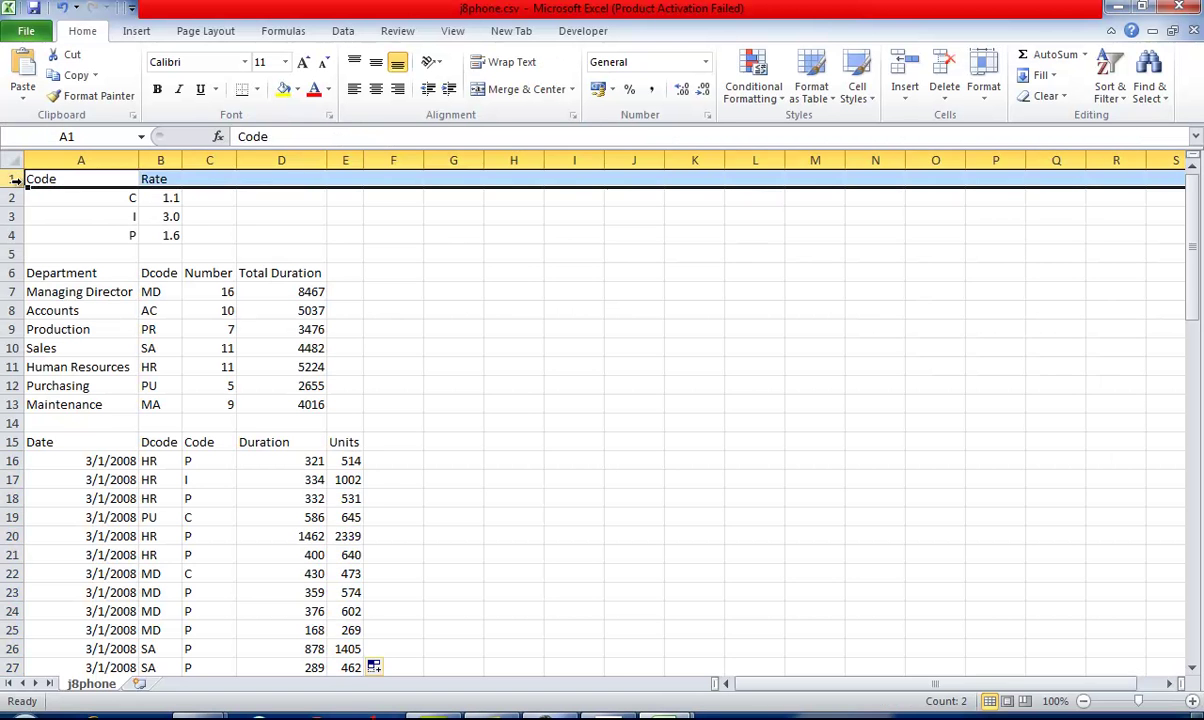
{"action": "left_click", "coordinate": [12, 271], "text": "ctrl"}
{"action": "left_click", "coordinate": [10, 442], "text": "ctrl"}
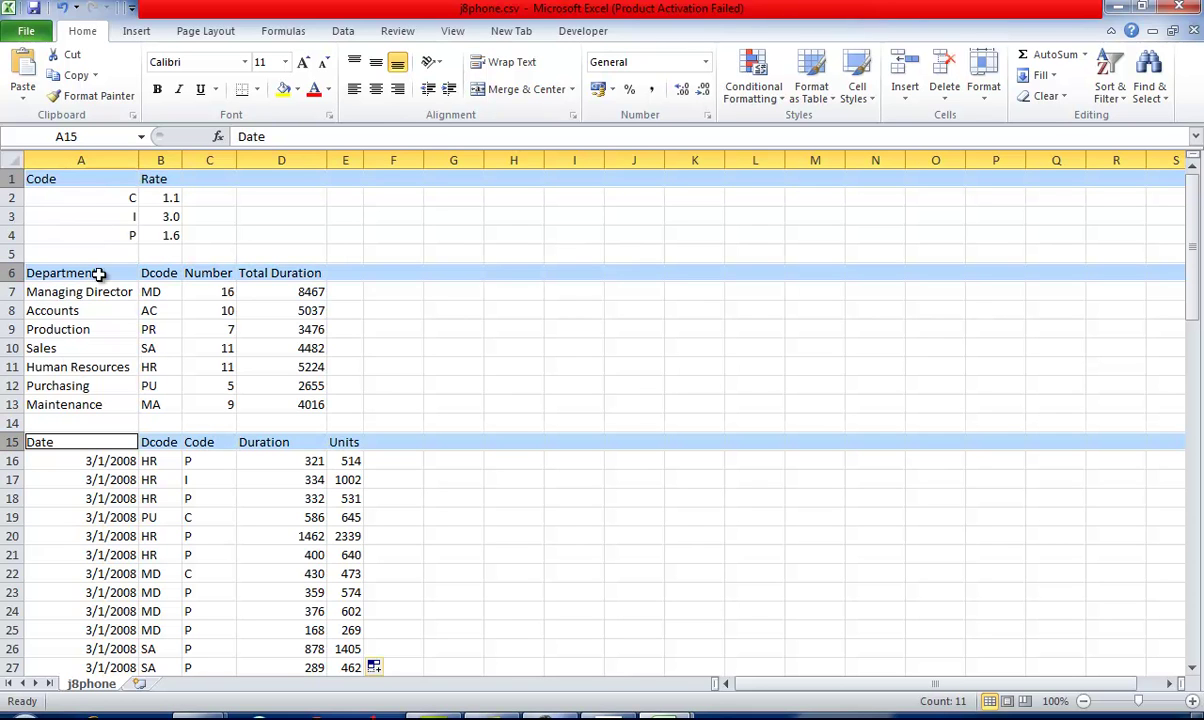
{"action": "left_click", "coordinate": [376, 89]}
{"action": "left_click", "coordinate": [160, 89]}
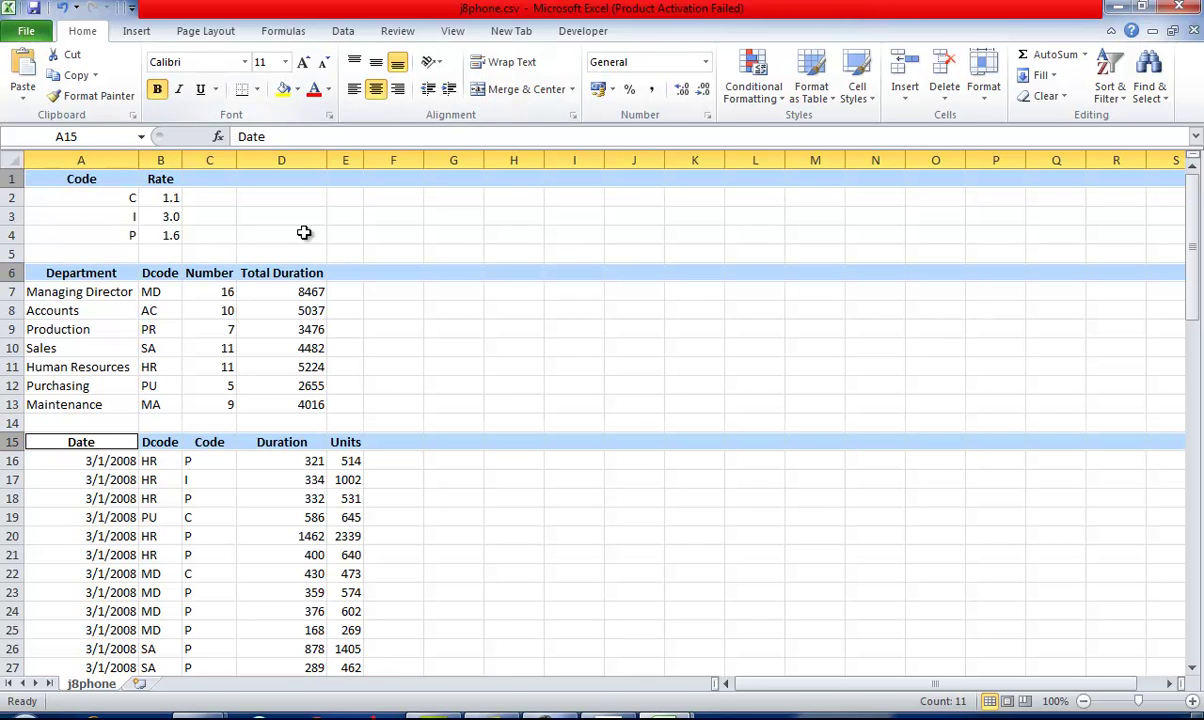
Step: Read task 12 in the exam paper and inspect a Units value in column E of j8phone.csv against it
{"action": "key", "text": "alt+Tab"}
{"action": "scroll", "coordinate": [476, 402], "scroll_direction": "down", "scroll_amount": 5}
{"action": "left_click_drag", "start_coordinate": [257, 310], "coordinate": [536, 314]}
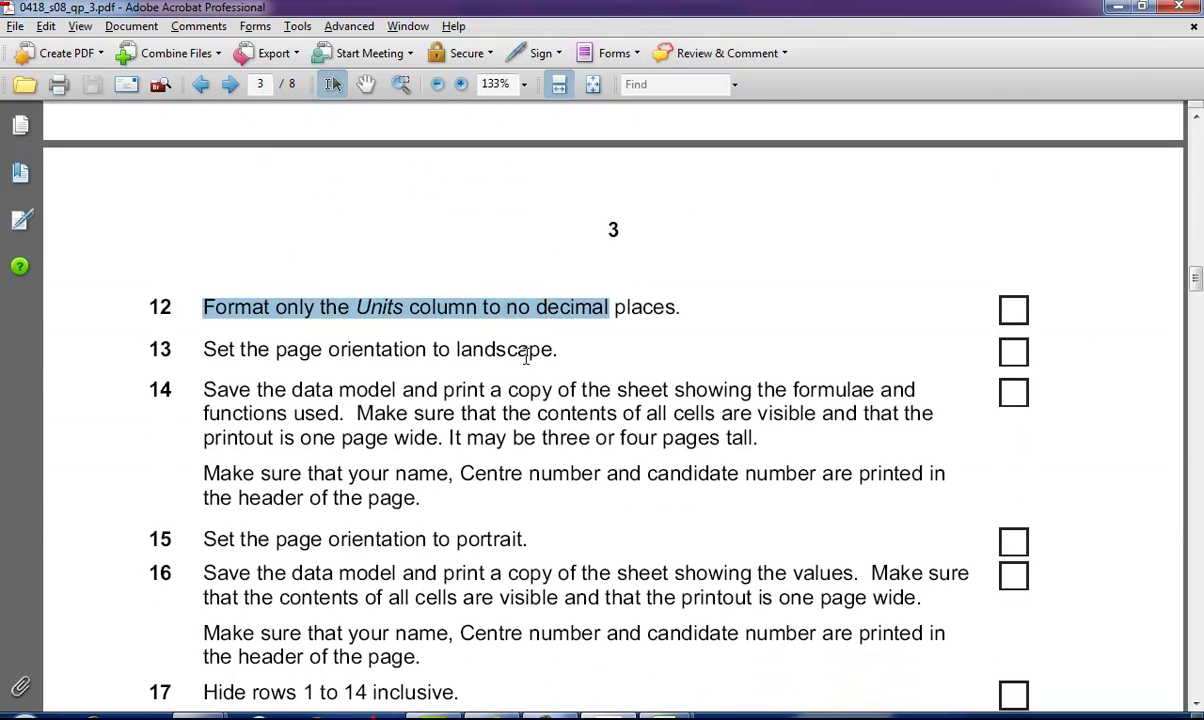
{"action": "key", "text": "alt+Tab"}
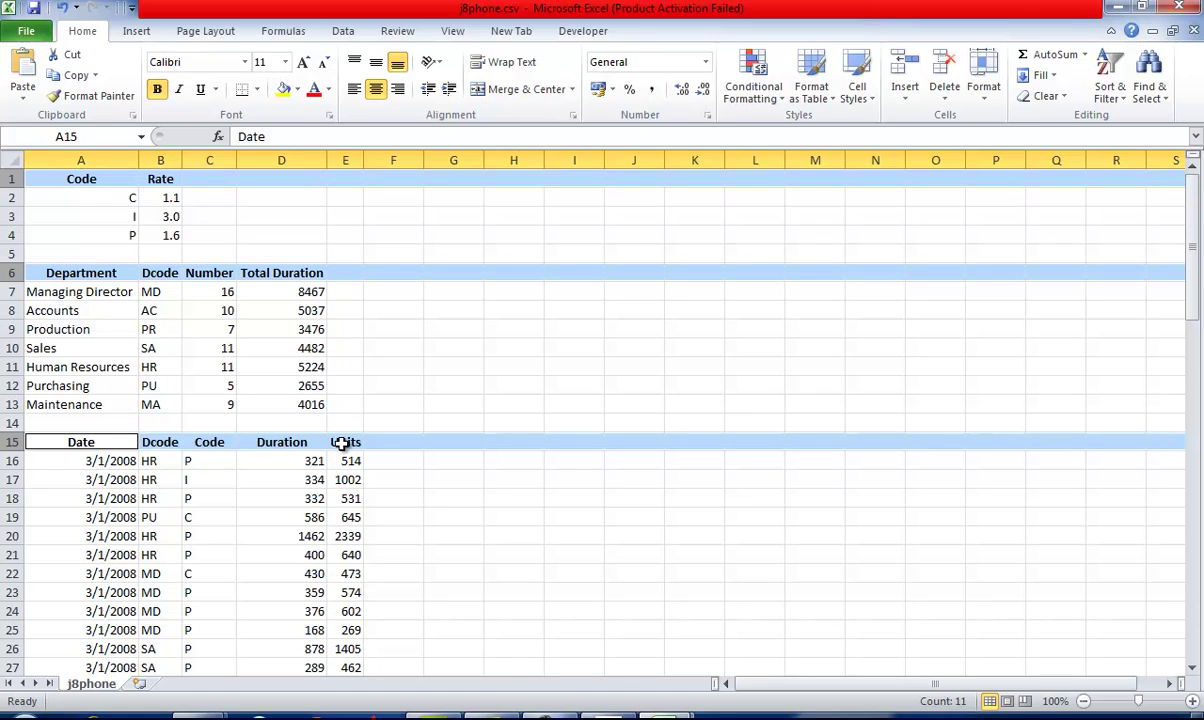
{"action": "left_click", "coordinate": [345, 480]}
Step: Check task 13 in the exam paper and set the j8phone sheet's page orientation to landscape
{"action": "key", "text": "alt+Tab"}
{"action": "scroll", "coordinate": [416, 410], "scroll_direction": "down", "scroll_amount": 4}
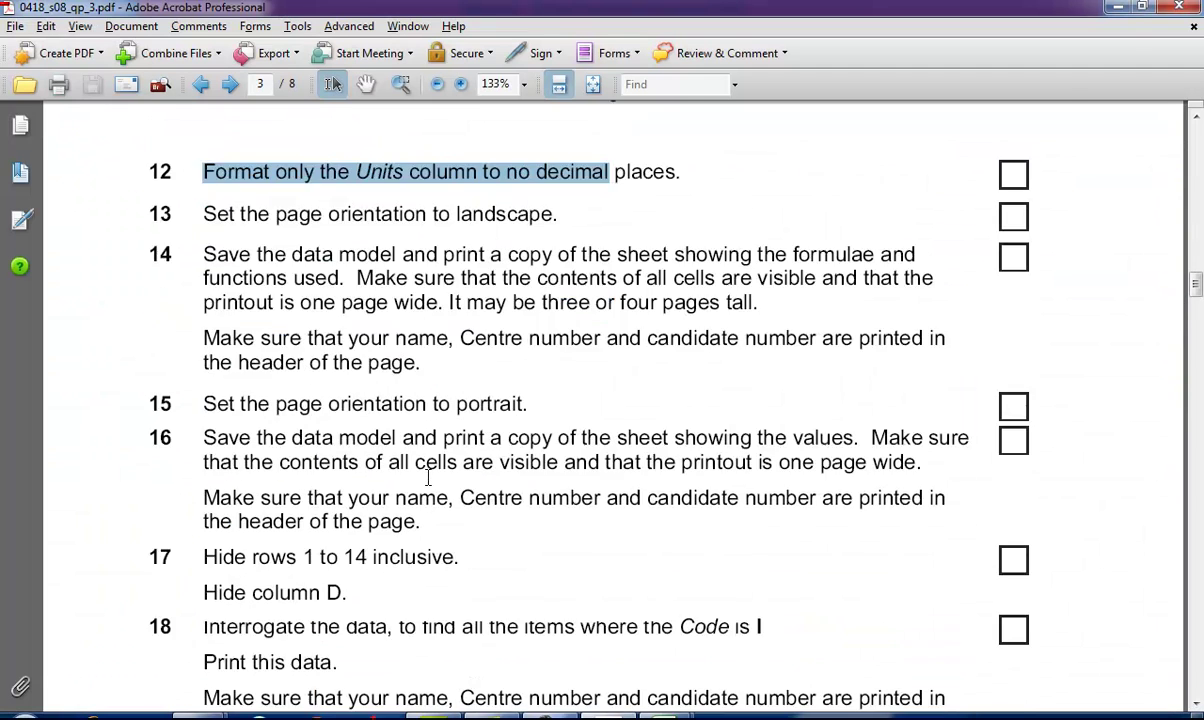
{"action": "key", "text": "alt+Tab"}
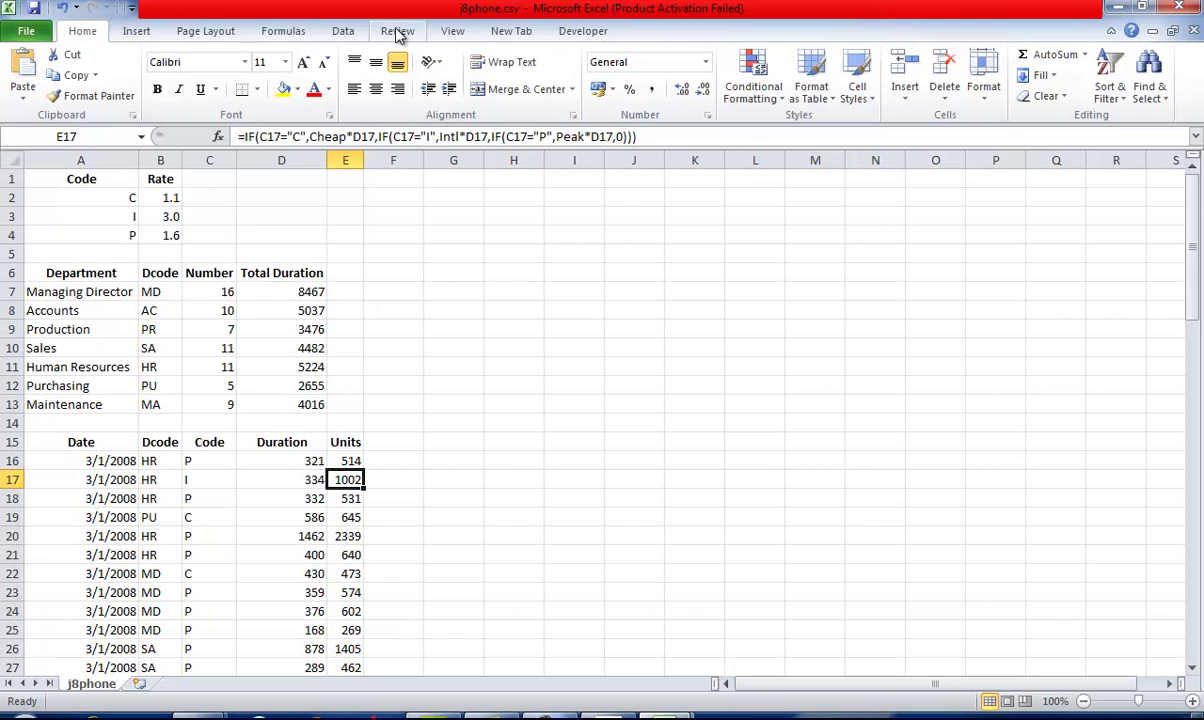
{"action": "left_click", "coordinate": [190, 31]}
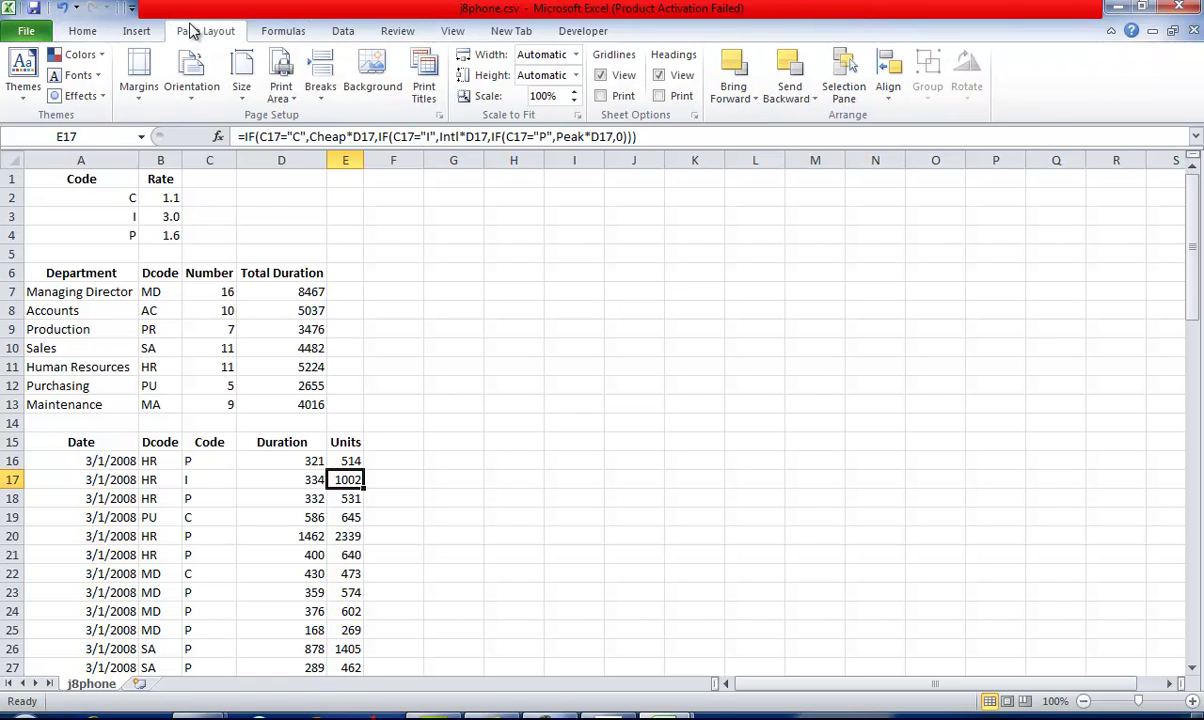
{"action": "left_click", "coordinate": [174, 107]}
{"action": "left_click", "coordinate": [225, 170]}
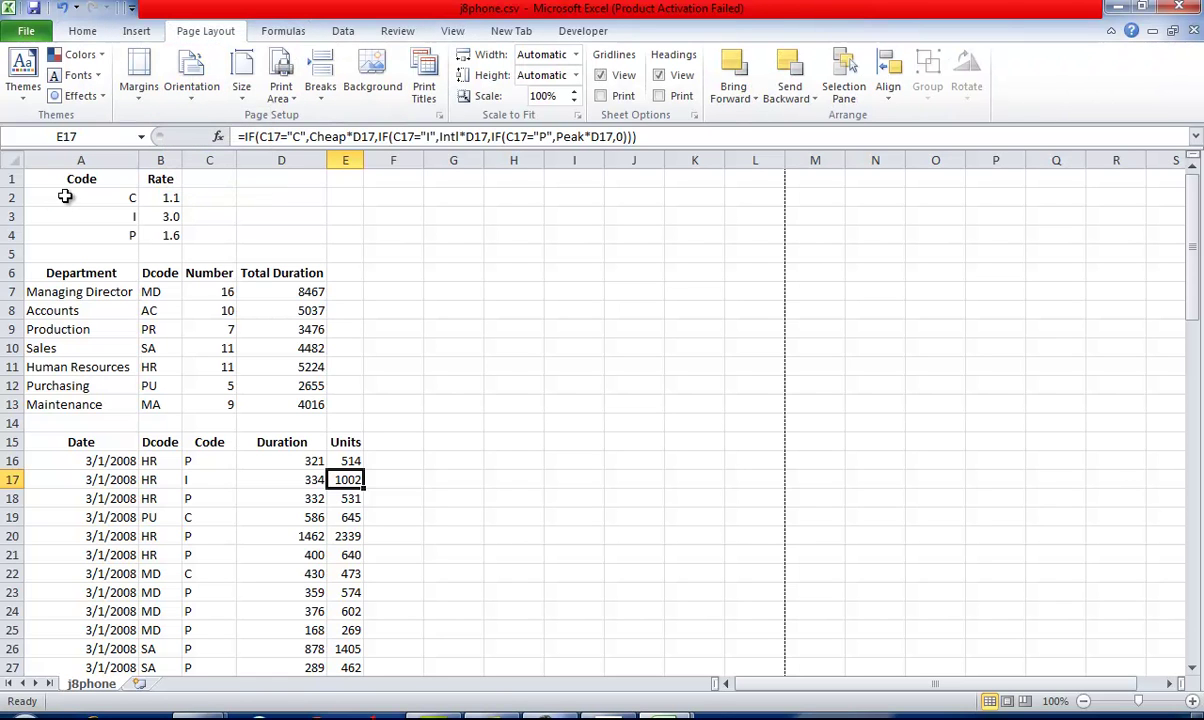
Step: Show the formulas in the j8phone sheet and auto-fit all columns so their full contents are visible
{"action": "key", "text": "ctrl+grave"}
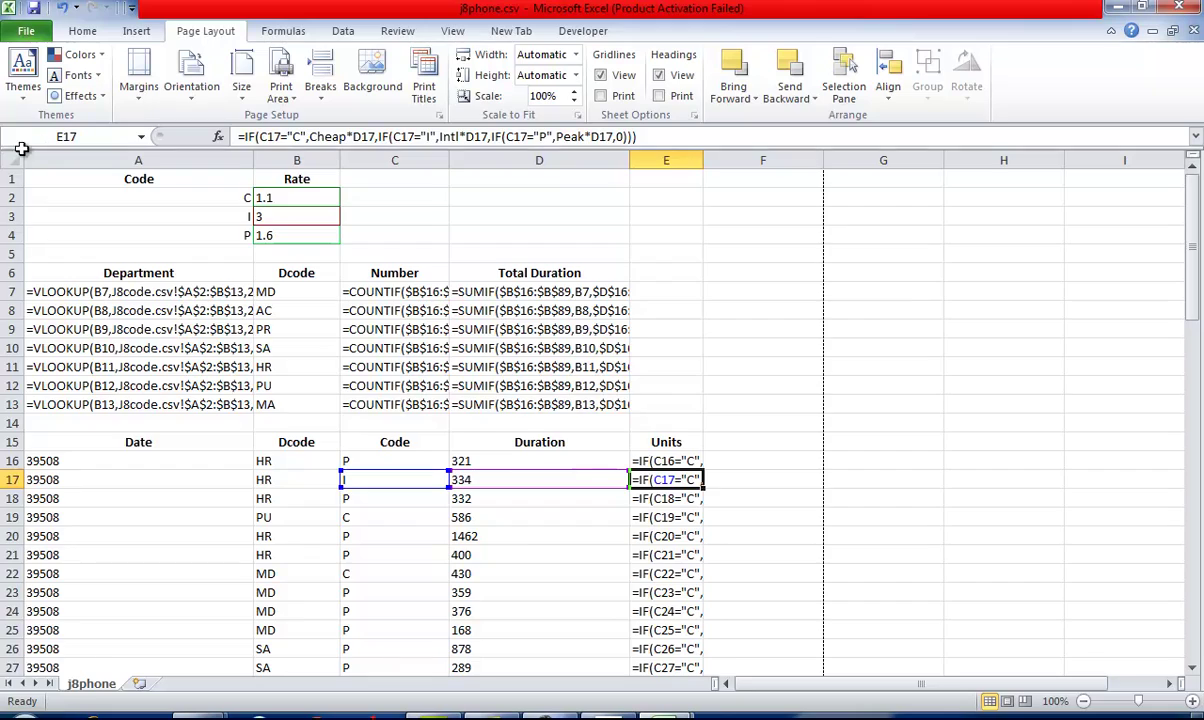
{"action": "left_click", "coordinate": [12, 160]}
{"action": "double_click", "coordinate": [242, 162]}
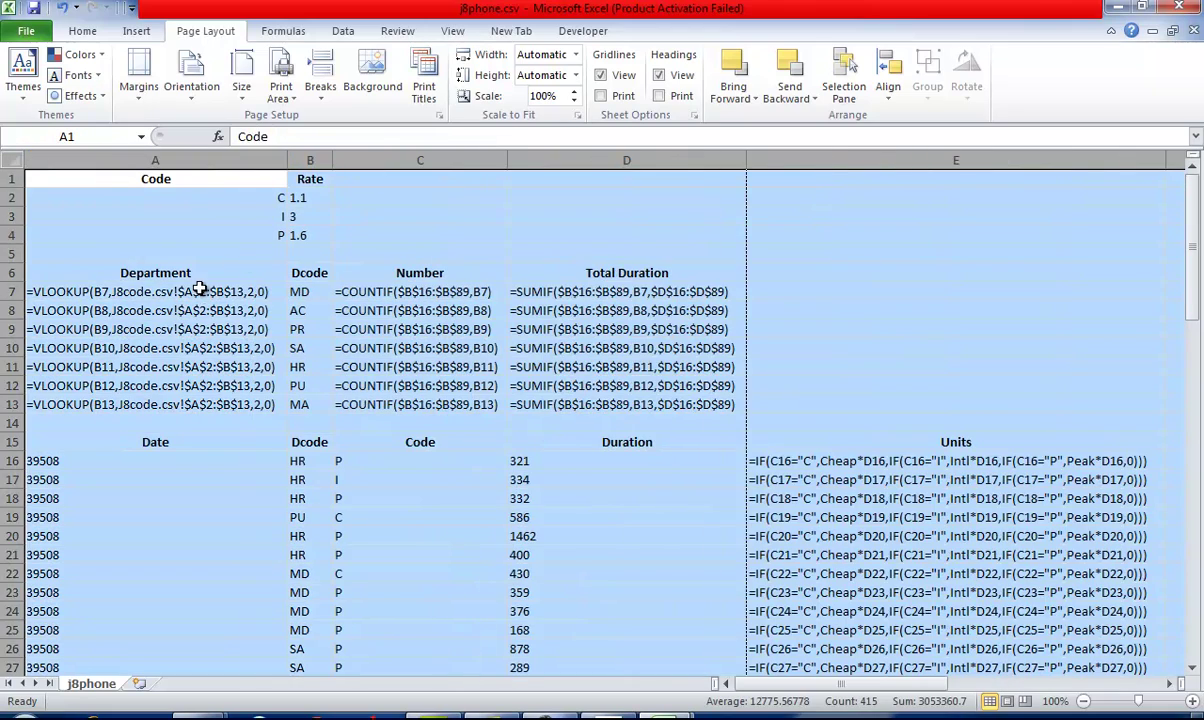
{"action": "left_click", "coordinate": [182, 290]}
Step: Switch to the exam paper and read task 14's requirements for the formulae printout, including its page width and height
{"action": "key", "text": "alt+Tab"}
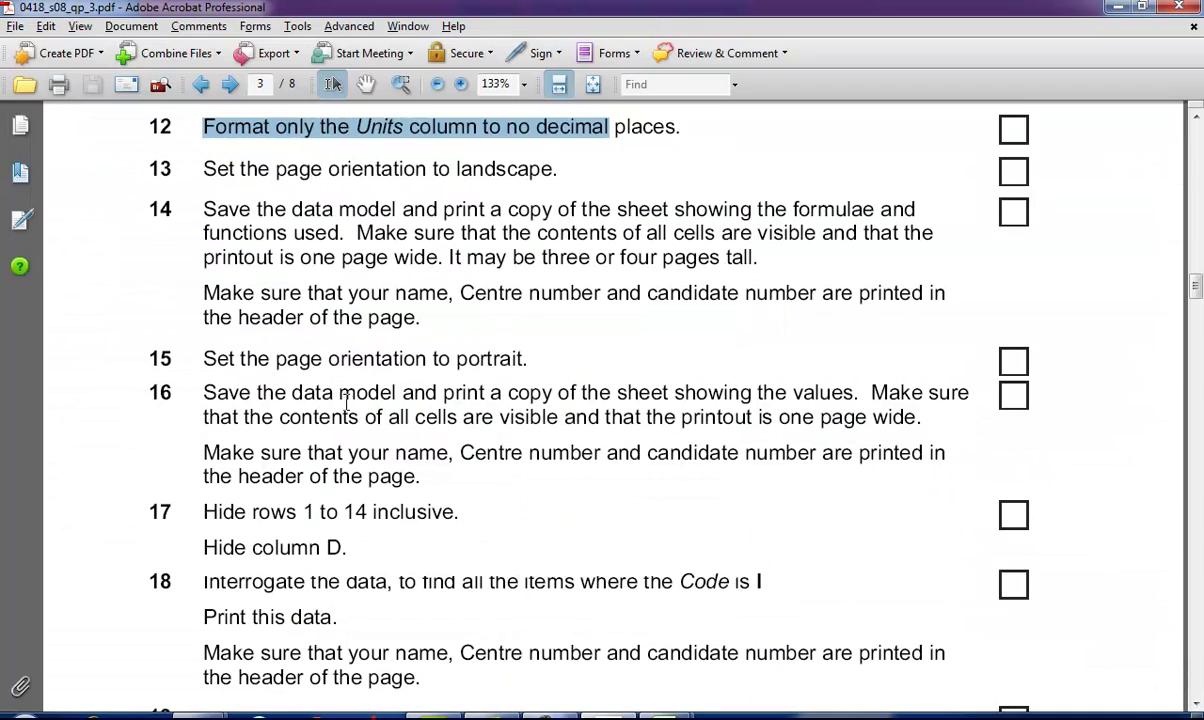
{"action": "scroll", "coordinate": [350, 407], "scroll_direction": "down", "scroll_amount": 1}
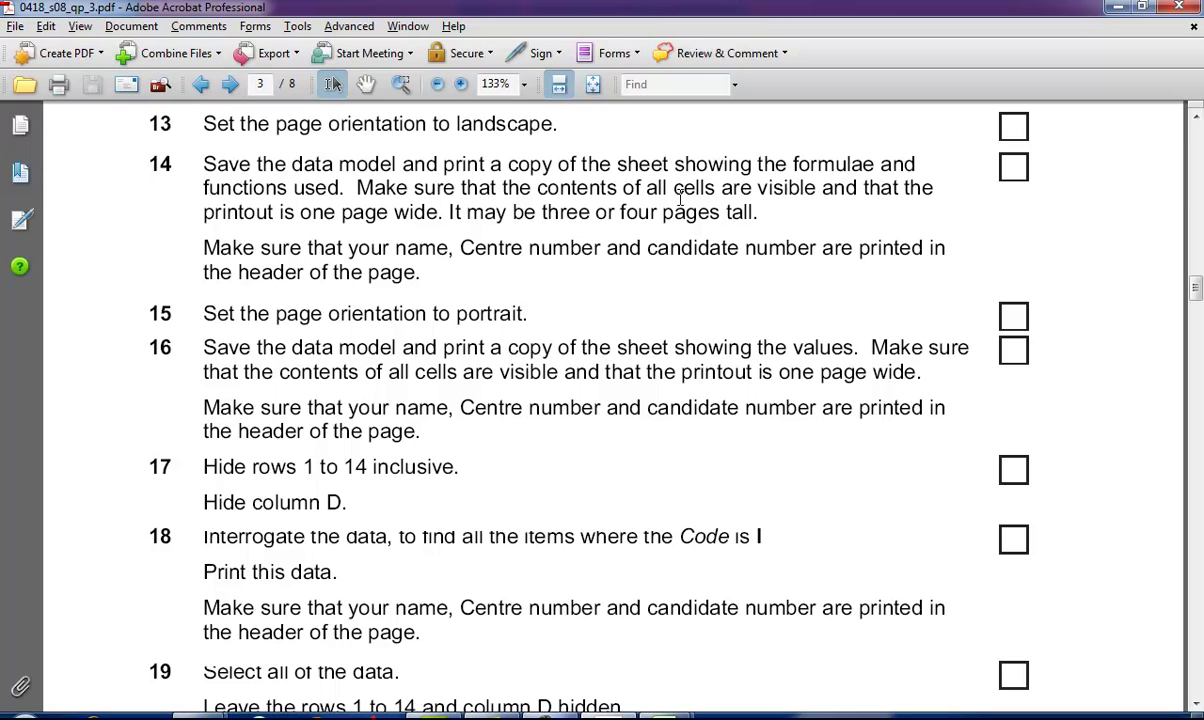
{"action": "left_click_drag", "start_coordinate": [556, 165], "coordinate": [842, 170]}
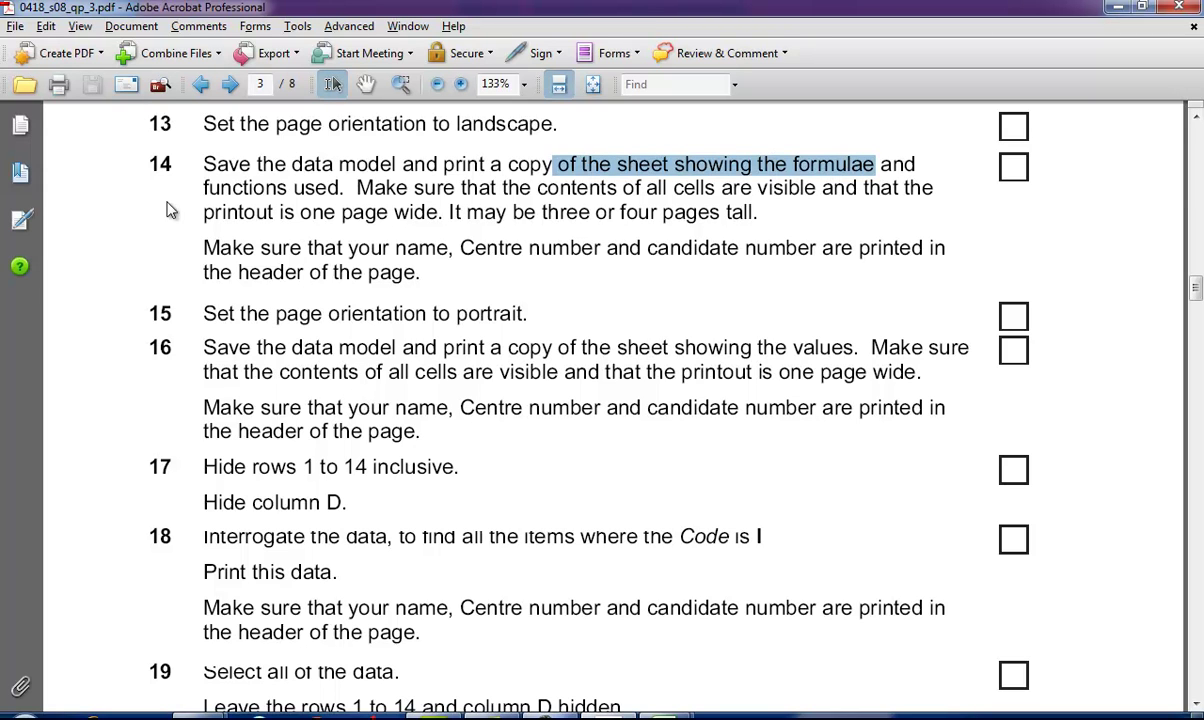
{"action": "left_click_drag", "start_coordinate": [222, 190], "coordinate": [360, 197]}
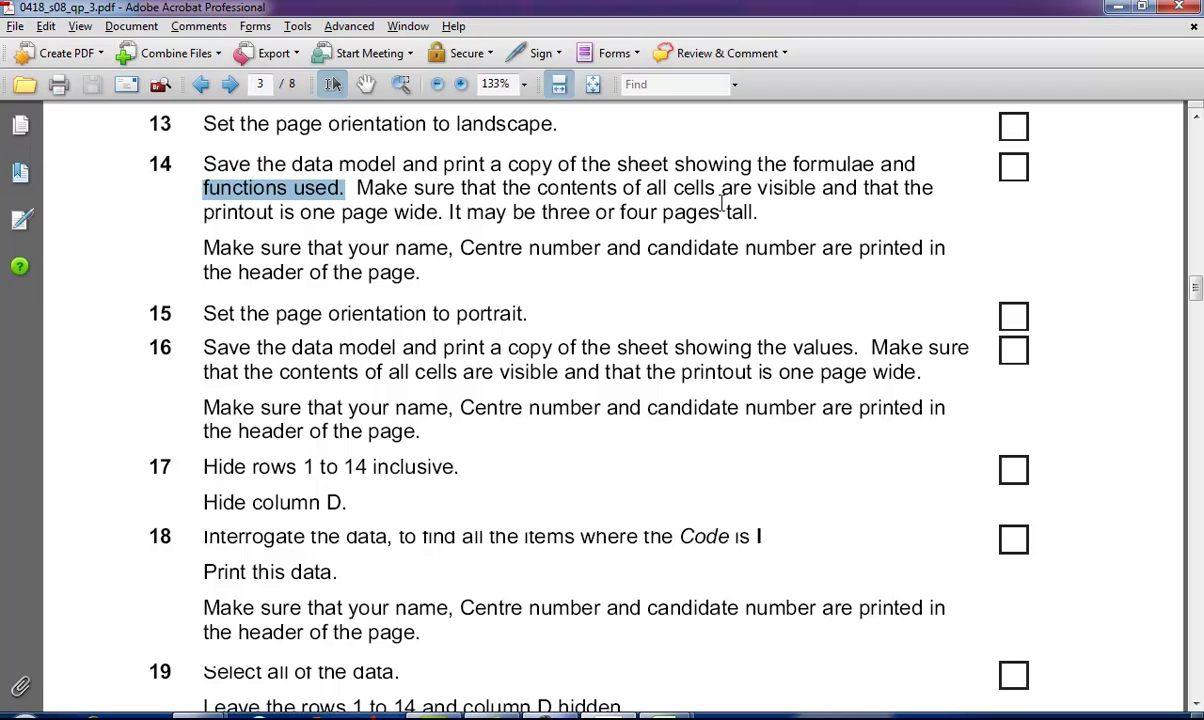
{"action": "left_click_drag", "start_coordinate": [339, 214], "coordinate": [446, 220]}
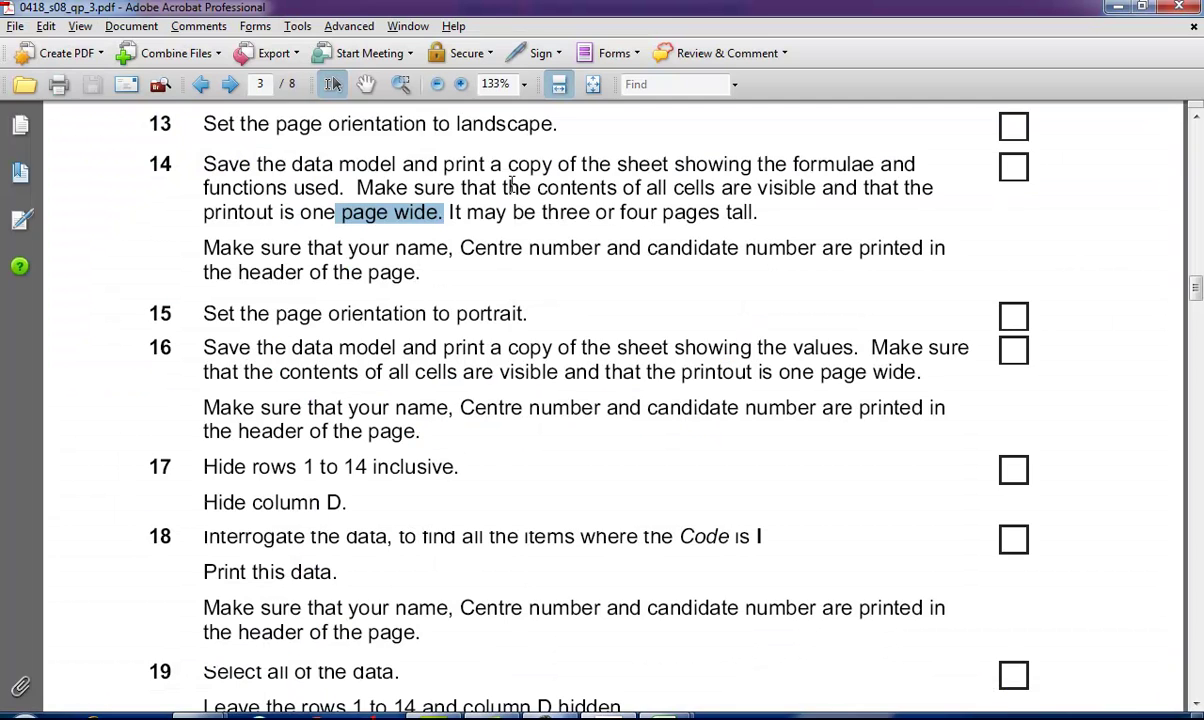
{"action": "left_click_drag", "start_coordinate": [541, 214], "coordinate": [720, 214]}
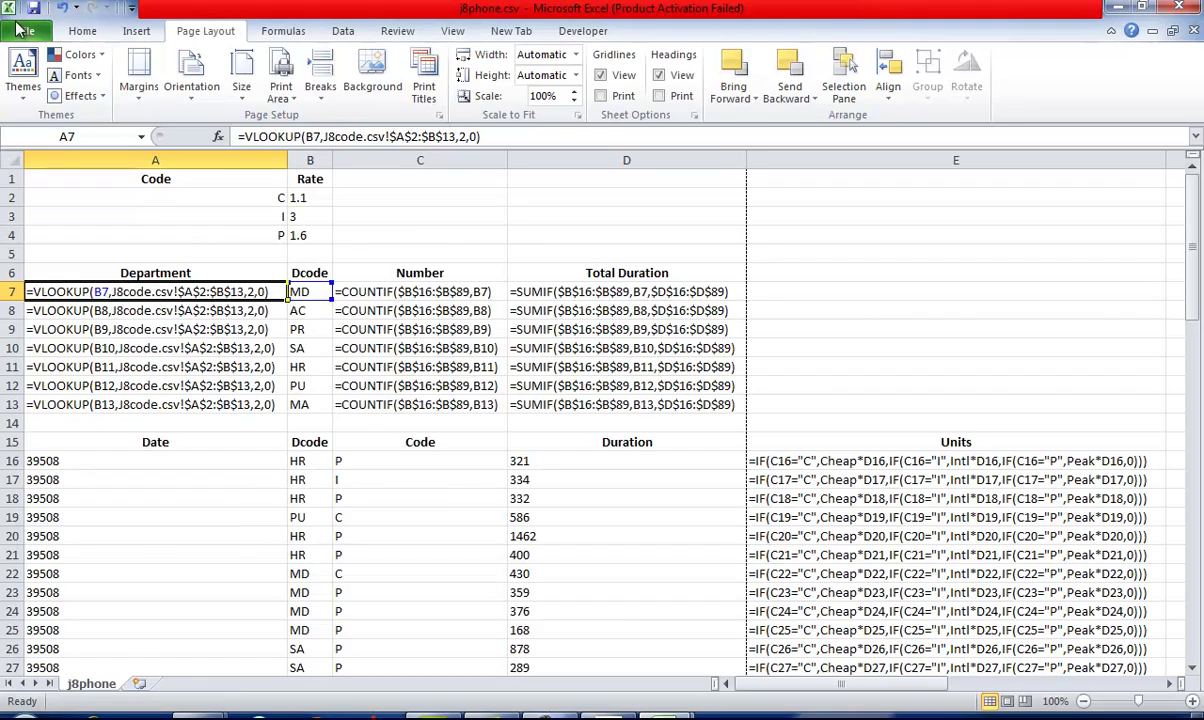
Step: Set the j8phone printout to fit 1 page wide by 3 tall on A4 paper
{"action": "left_click", "coordinate": [26, 31]}
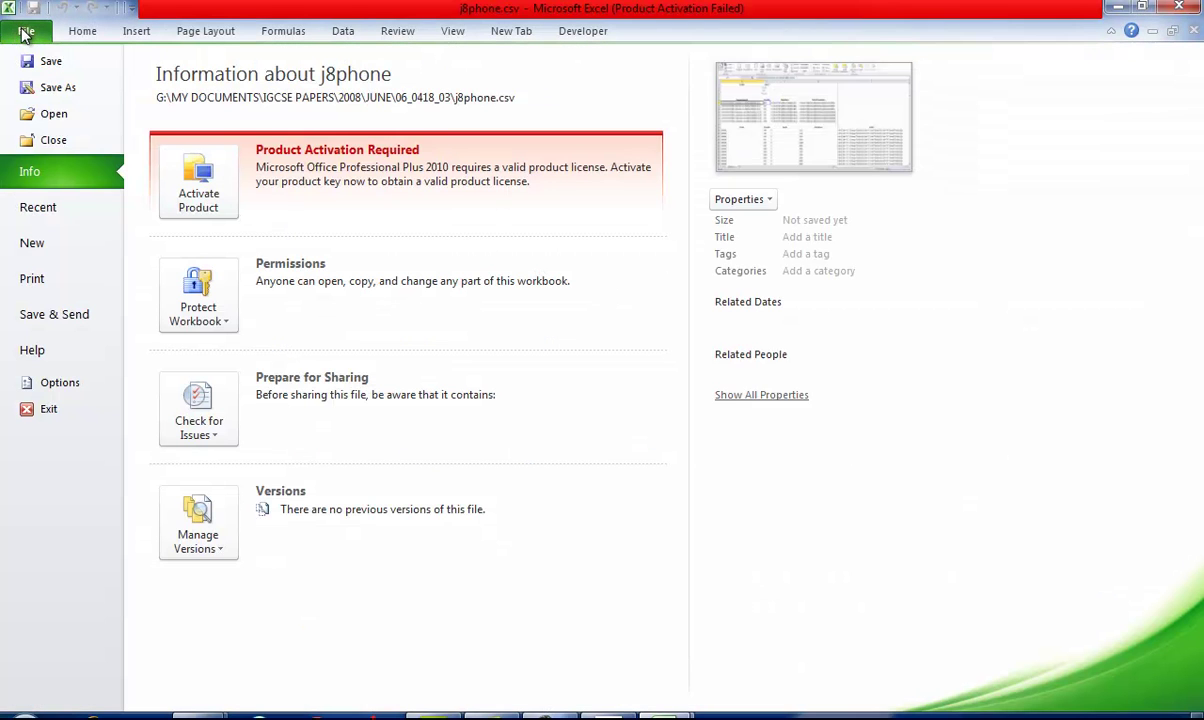
{"action": "left_click", "coordinate": [57, 279]}
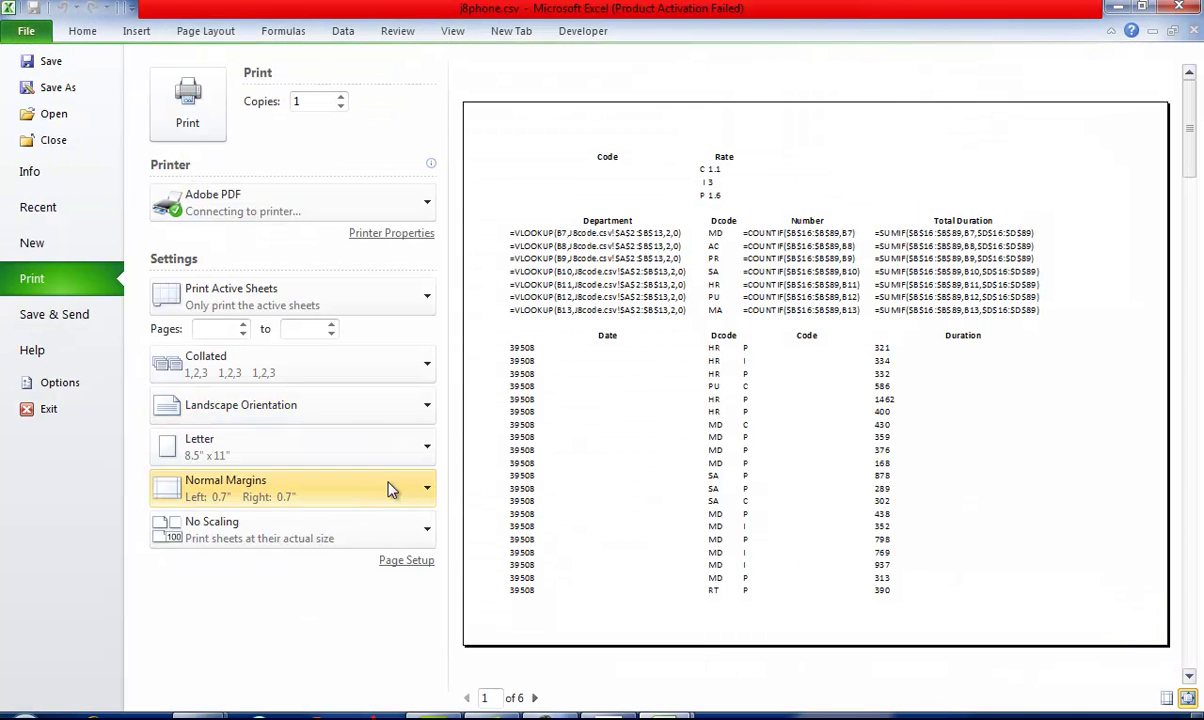
{"action": "left_click", "coordinate": [400, 558]}
{"action": "left_click", "coordinate": [484, 174]}
{"action": "left_click", "coordinate": [705, 168]}
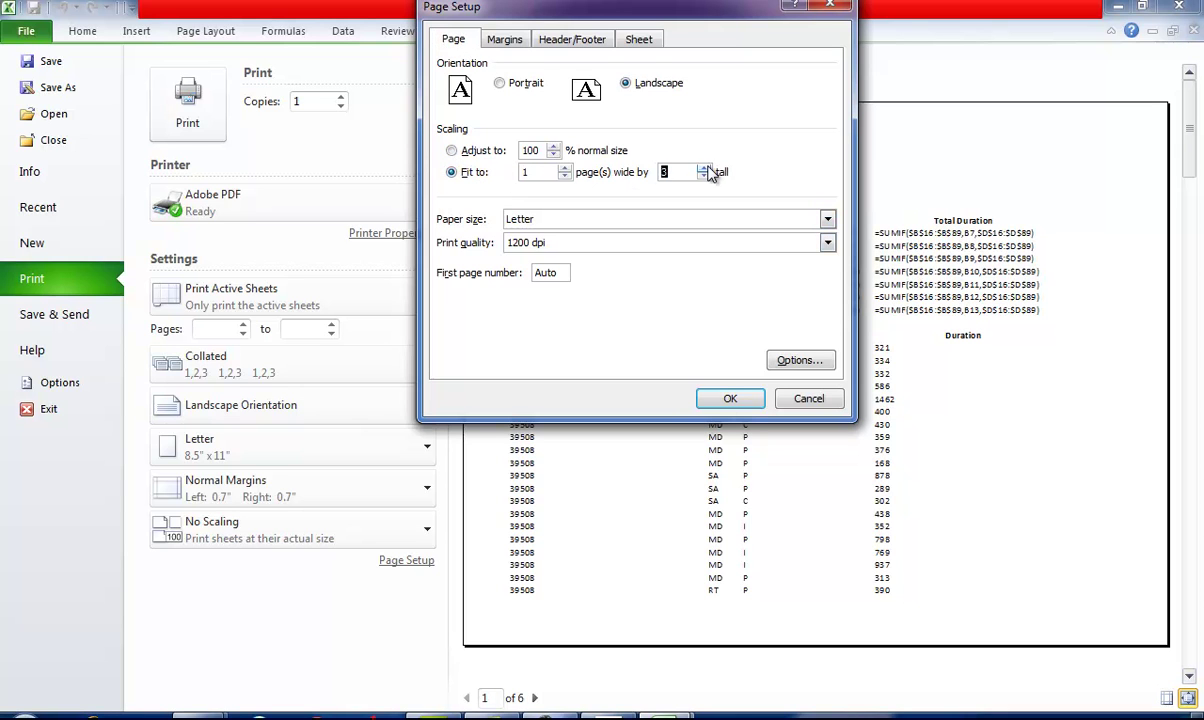
{"action": "left_click", "coordinate": [827, 219]}
{"action": "left_click", "coordinate": [829, 296]}
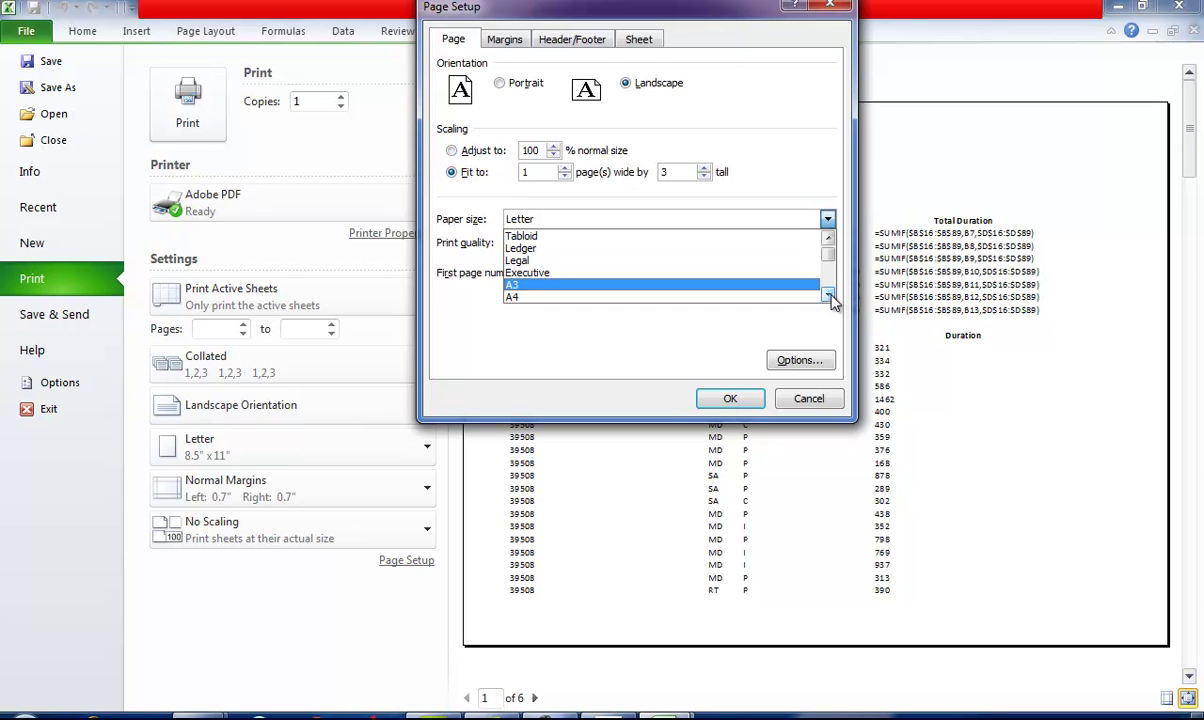
{"action": "left_click", "coordinate": [808, 297]}
{"action": "left_click", "coordinate": [730, 398]}
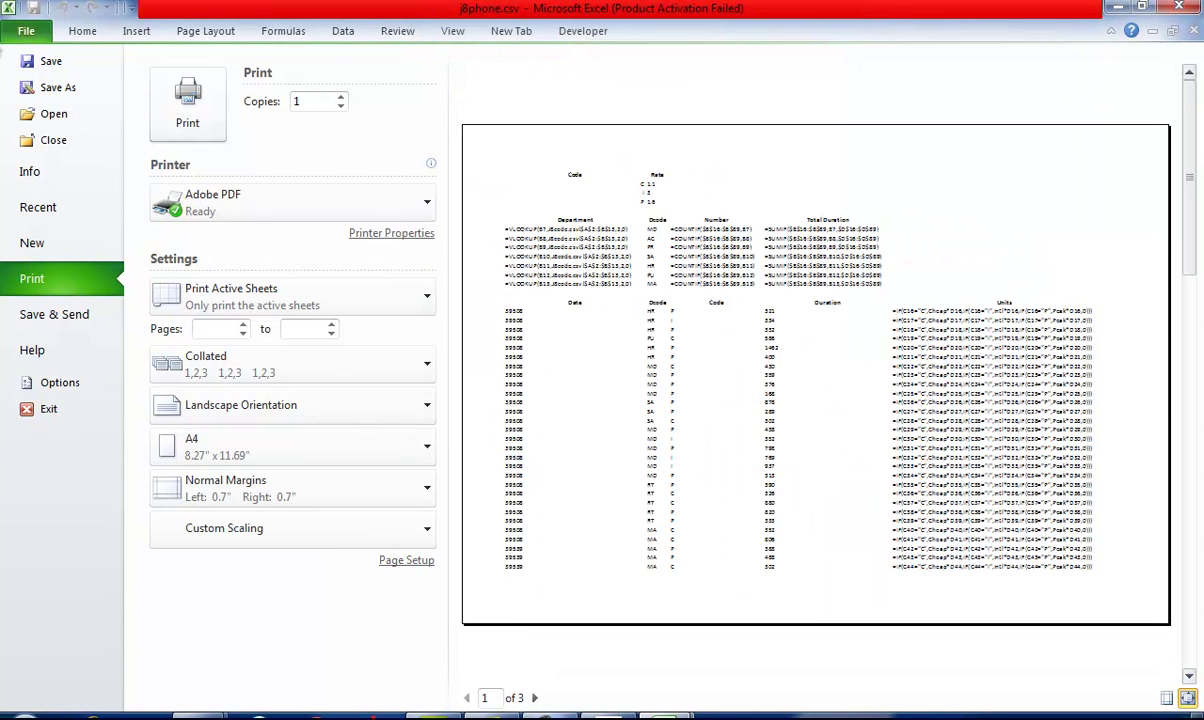
Step: Open the custom header sections in the print page setup, accept them empty and return to the worksheet
{"action": "left_click", "coordinate": [405, 561]}
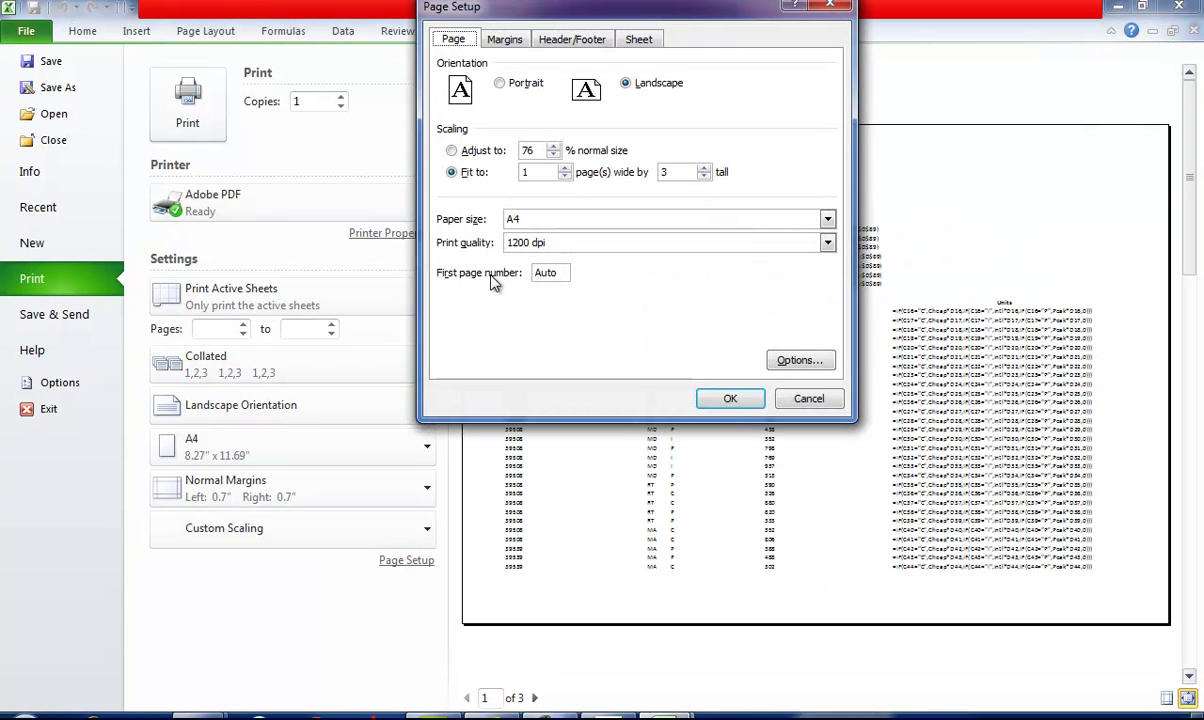
{"action": "left_click", "coordinate": [586, 41]}
{"action": "left_click", "coordinate": [600, 160]}
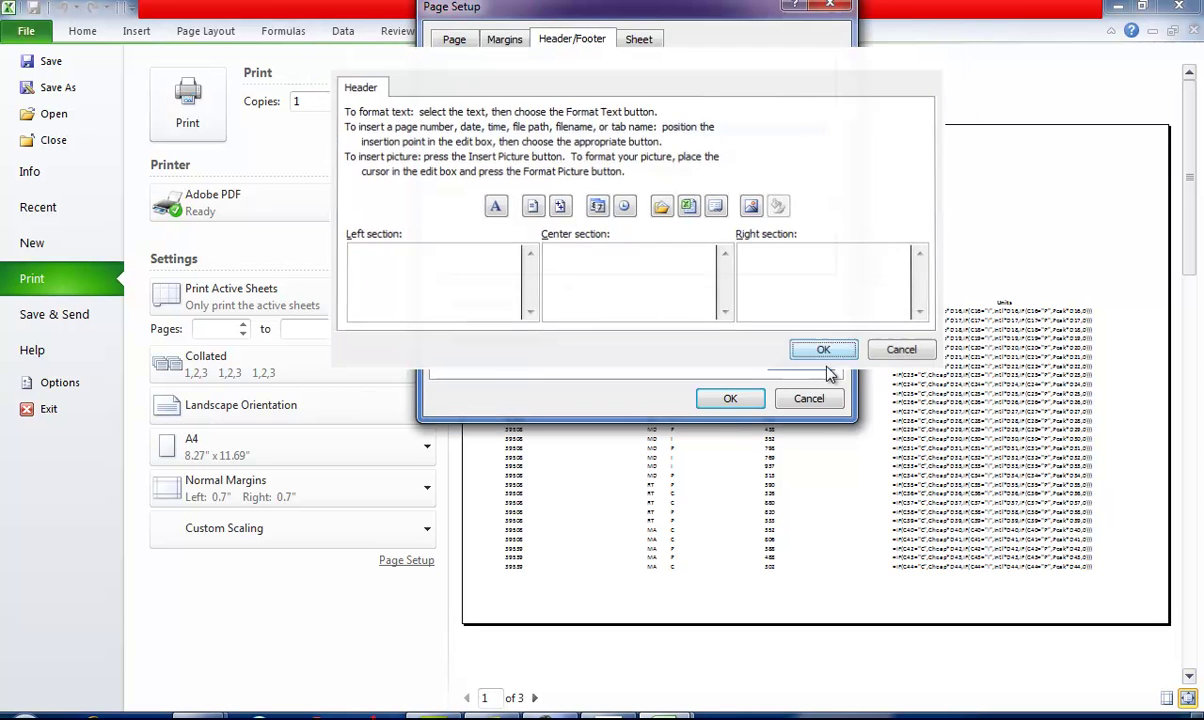
{"action": "left_click", "coordinate": [825, 350]}
{"action": "left_click", "coordinate": [730, 398]}
{"action": "left_click", "coordinate": [80, 33]}
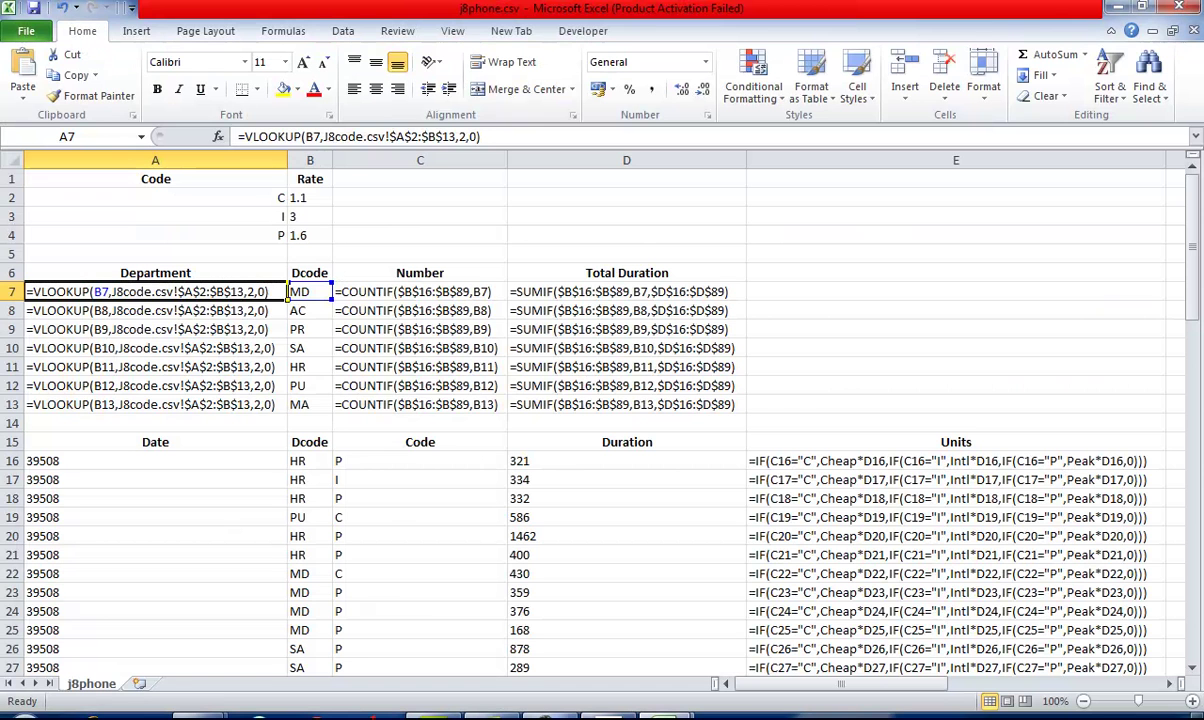
Step: Switch to the exam paper and review the header requirement of task 14 and the values printout in task 16
{"action": "key", "text": "alt+Tab"}
{"action": "left_click_drag", "start_coordinate": [254, 370], "coordinate": [340, 368]}
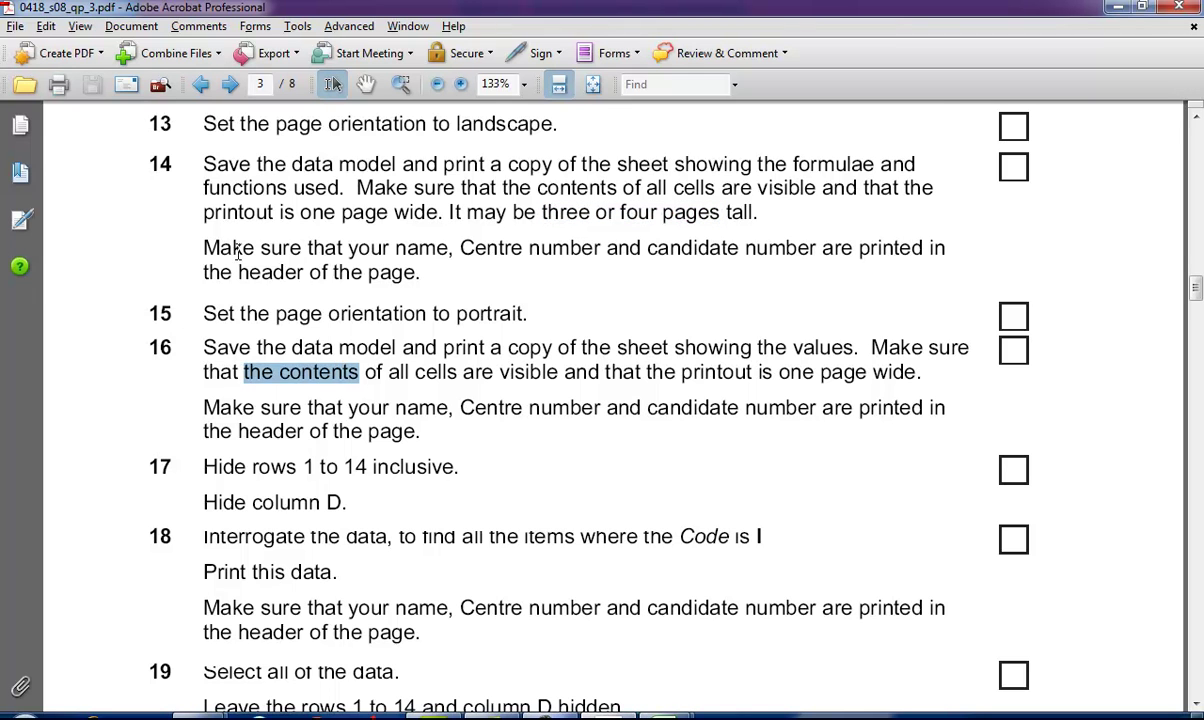
{"action": "left_click_drag", "start_coordinate": [205, 247], "coordinate": [337, 268]}
{"action": "scroll", "coordinate": [368, 315], "scroll_direction": "down", "scroll_amount": 2}
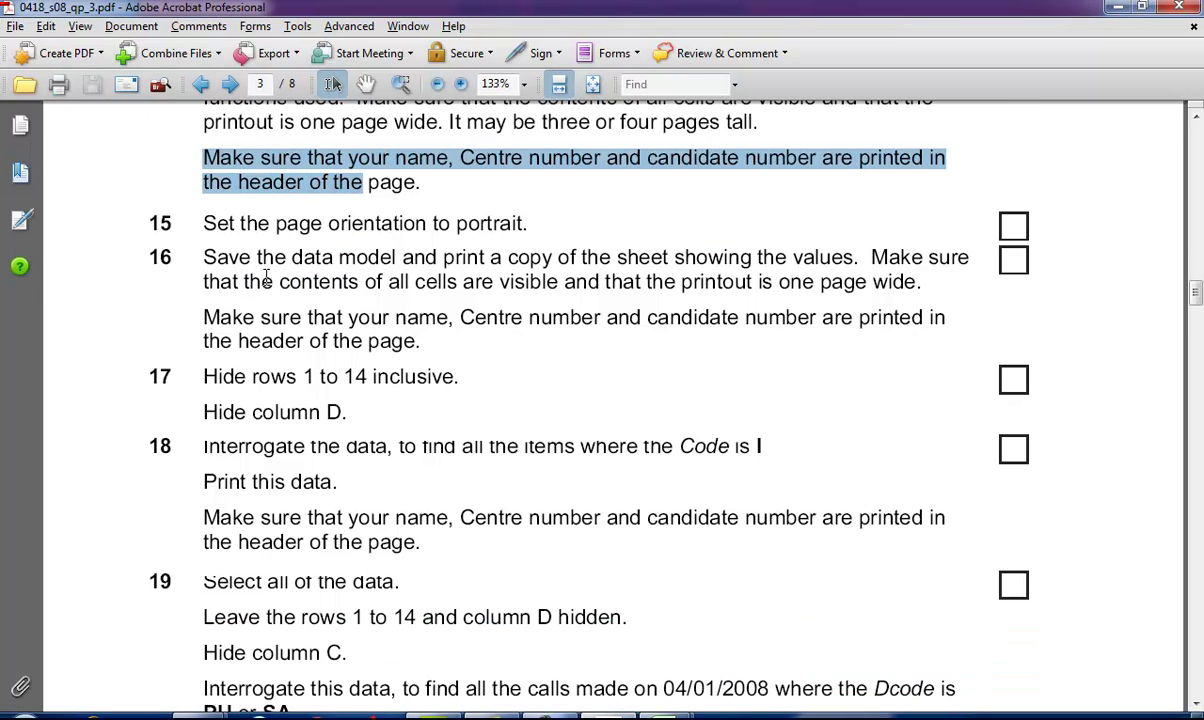
{"action": "left_click_drag", "start_coordinate": [266, 277], "coordinate": [431, 281]}
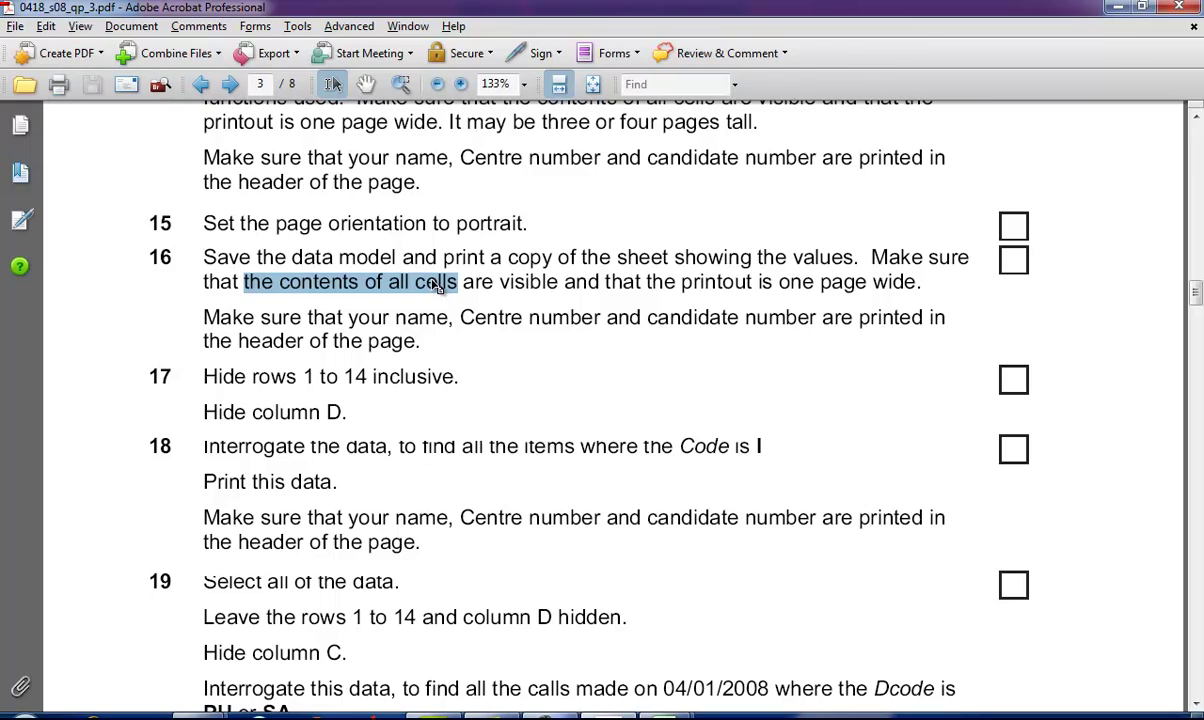
Step: Return to j8phone.csv, switch the sheet from formulas back to values and auto-fit all column widths
{"action": "key", "text": "alt+Tab"}
{"action": "key", "text": "alt+Tab"}
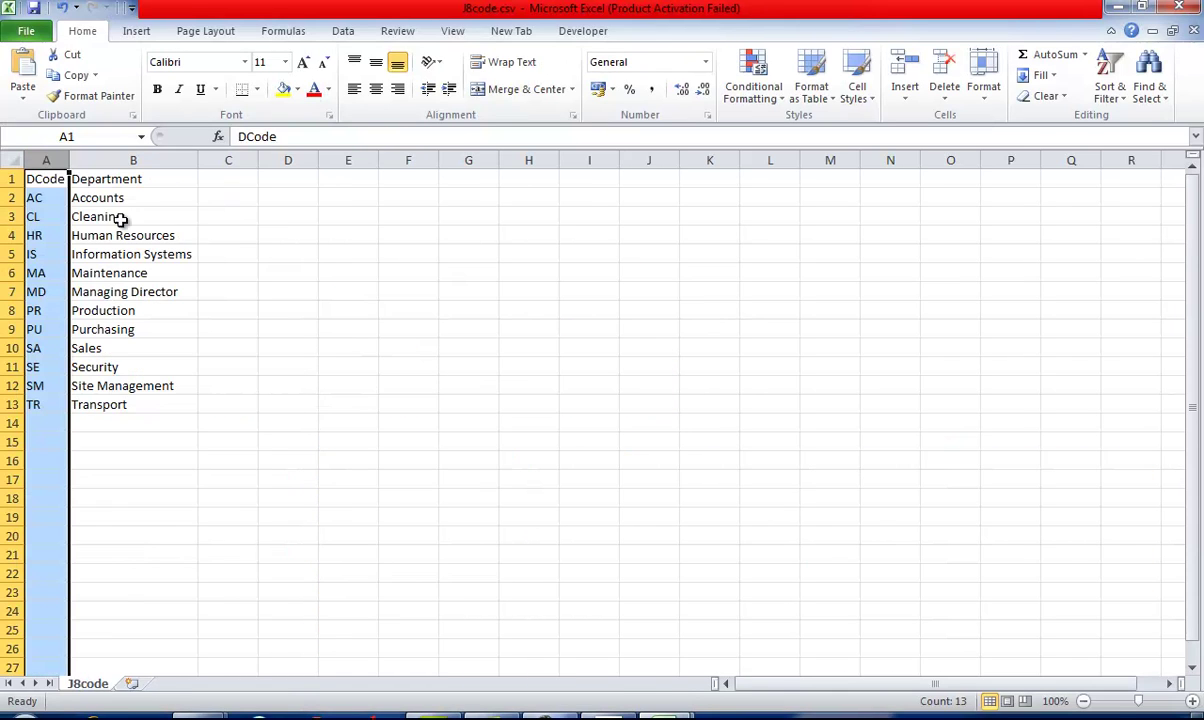
{"action": "key", "text": "alt+Tab"}
{"action": "key", "text": "ctrl+grave"}
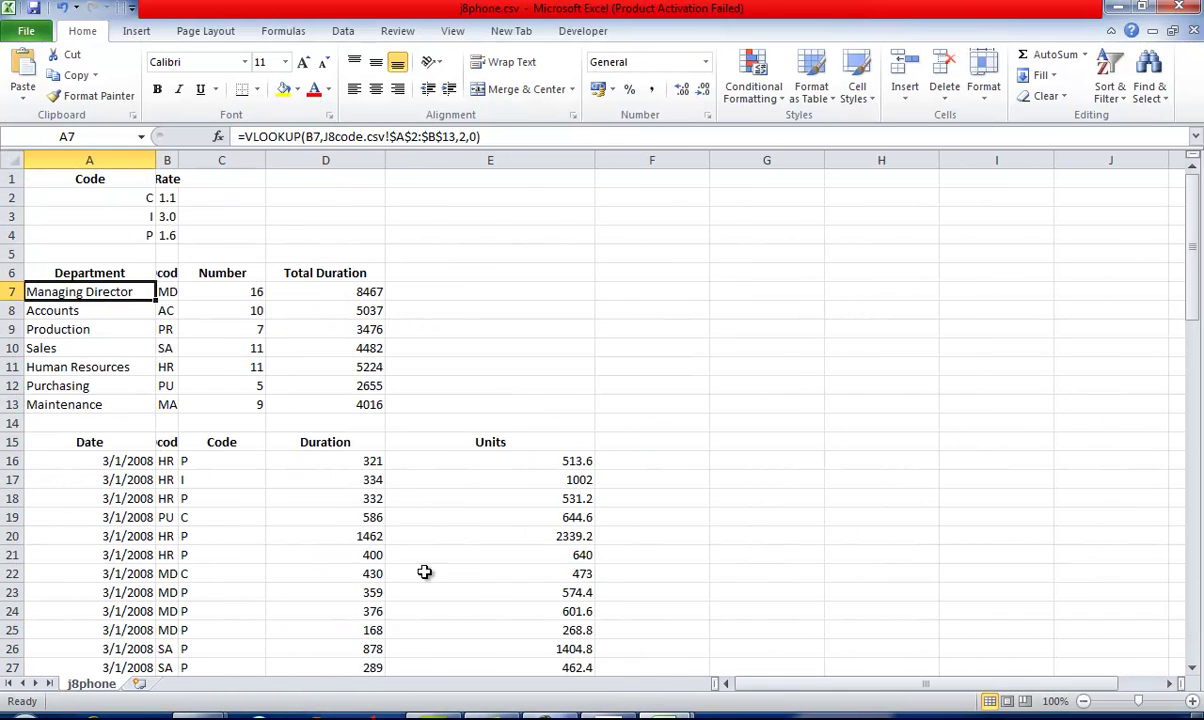
{"action": "left_click", "coordinate": [12, 160]}
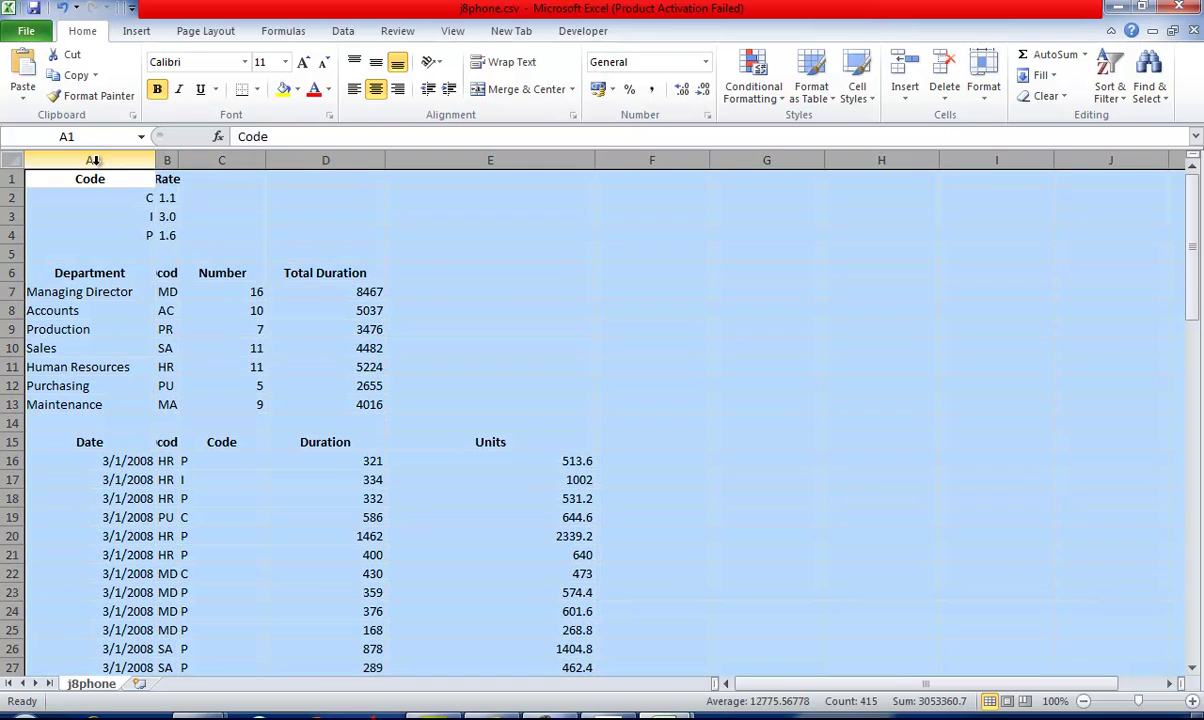
{"action": "double_click", "coordinate": [155, 160]}
{"action": "key", "text": "Tab"}
Step: Switch to the exam paper and read tasks 17 to 19 on hiding rows and columns and filtering the data
{"action": "key", "text": "alt+Tab"}
{"action": "scroll", "coordinate": [690, 440], "scroll_direction": "down", "scroll_amount": 6}
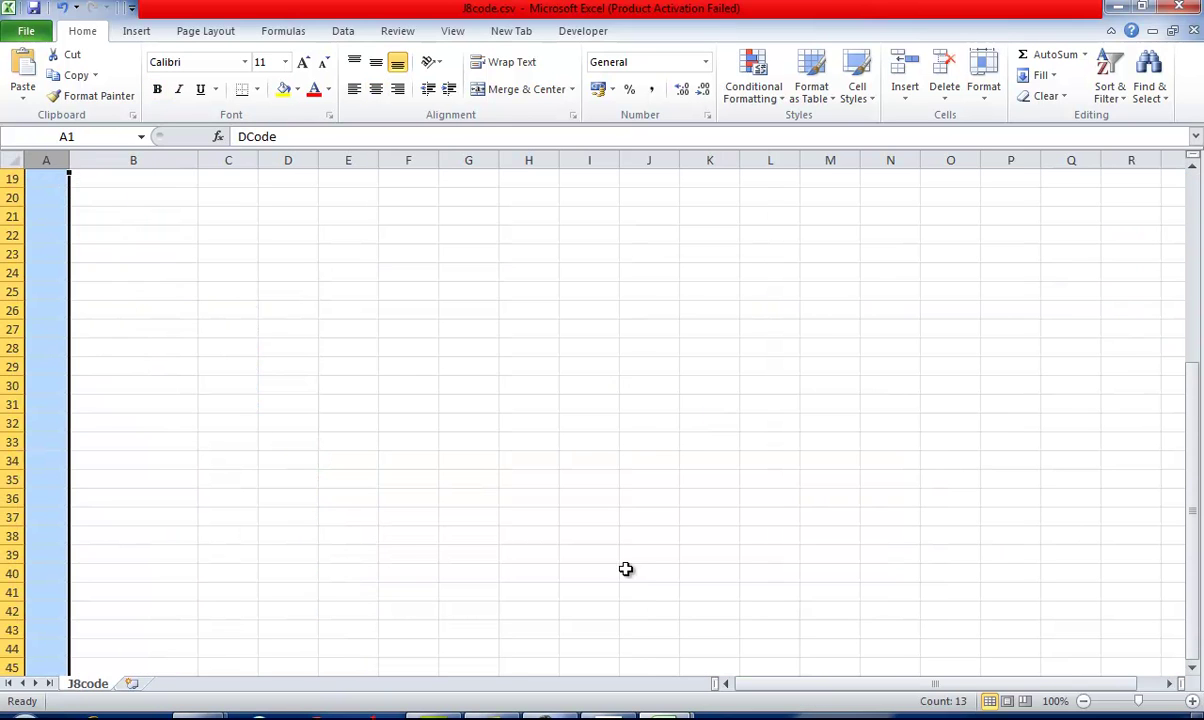
{"action": "key", "text": "alt+Tab"}
{"action": "scroll", "coordinate": [667, 545], "scroll_direction": "down", "scroll_amount": 3}
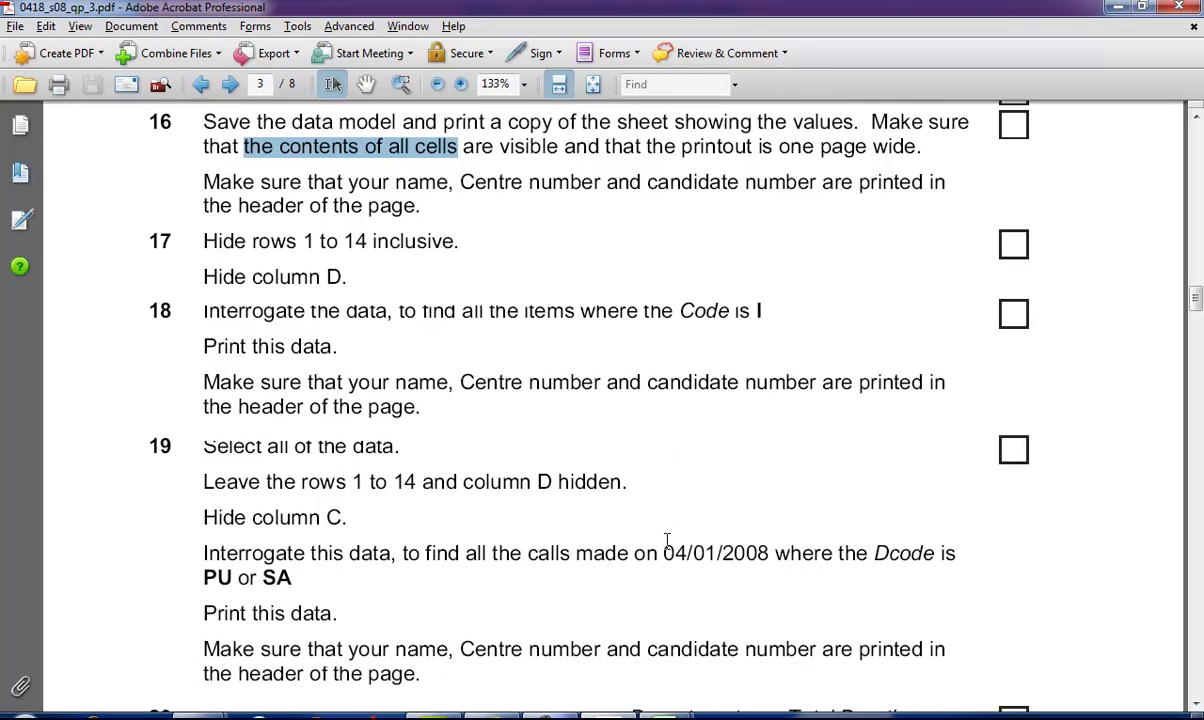
Step: Switch to j8phone.csv and hide rows 1 to 14 of the worksheet
{"action": "key", "text": "alt+Tab"}
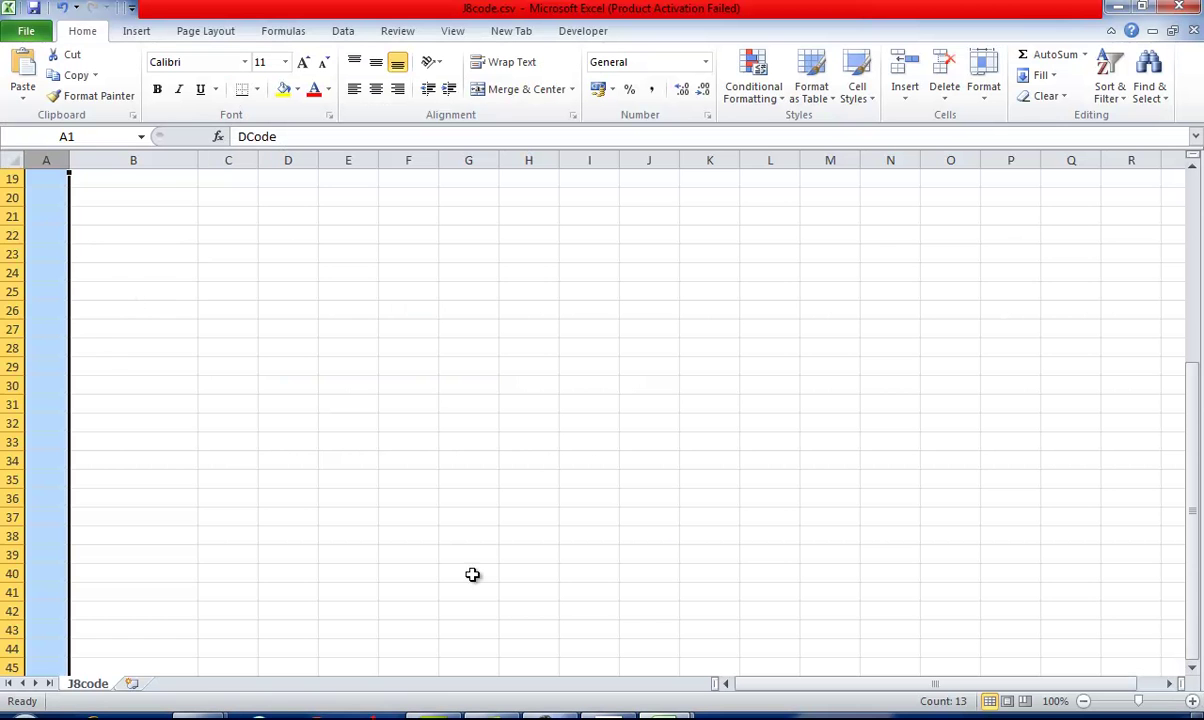
{"action": "scroll", "coordinate": [473, 565], "scroll_direction": "up", "scroll_amount": 6}
{"action": "left_click", "coordinate": [567, 656]}
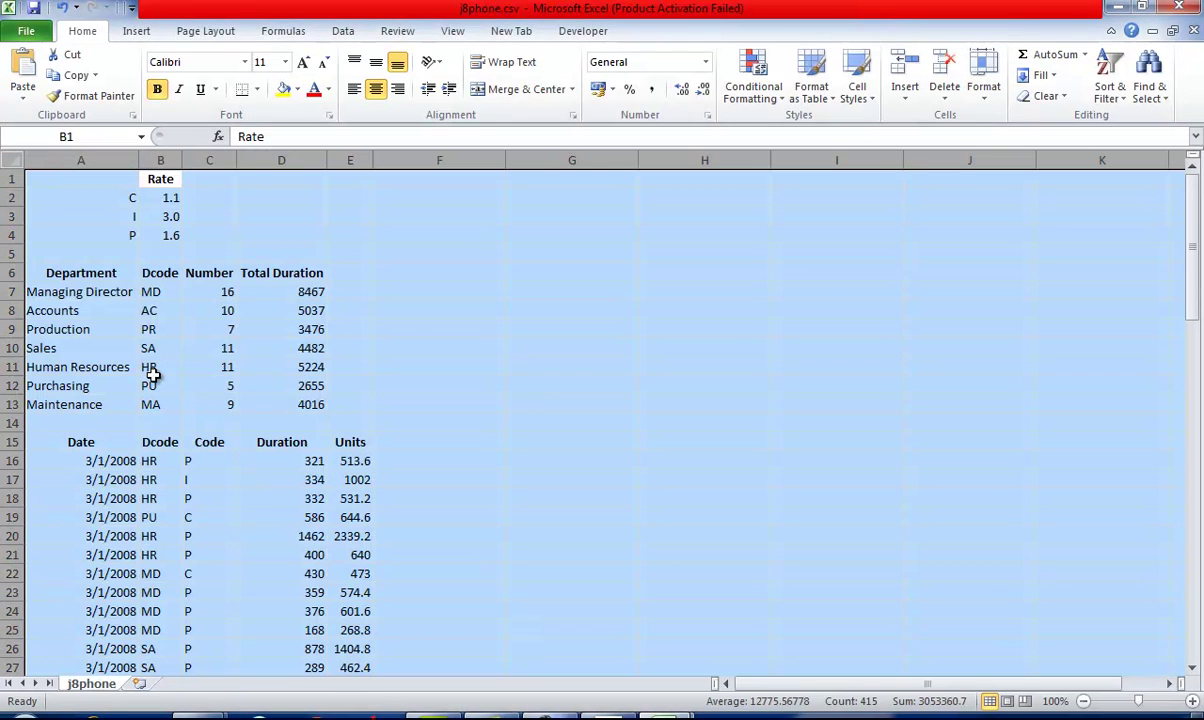
{"action": "left_click", "coordinate": [6, 178]}
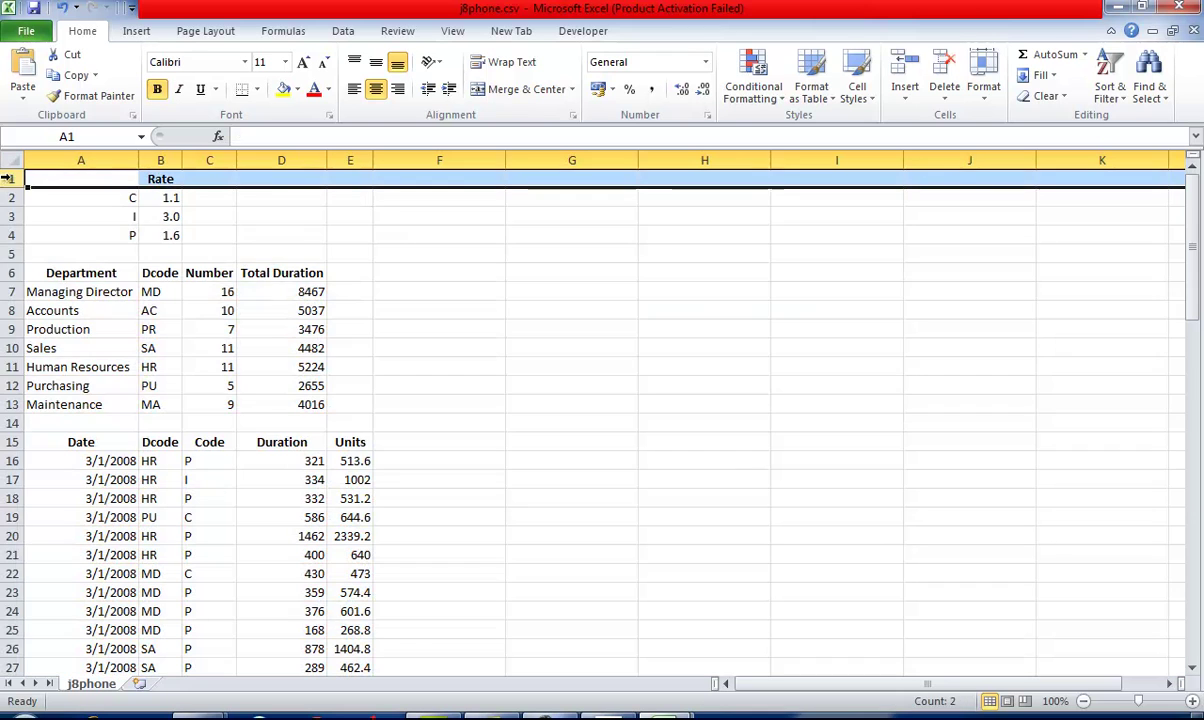
{"action": "left_click", "coordinate": [8, 423], "text": "shift"}
{"action": "right_click", "coordinate": [8, 385]}
{"action": "left_click", "coordinate": [45, 612]}
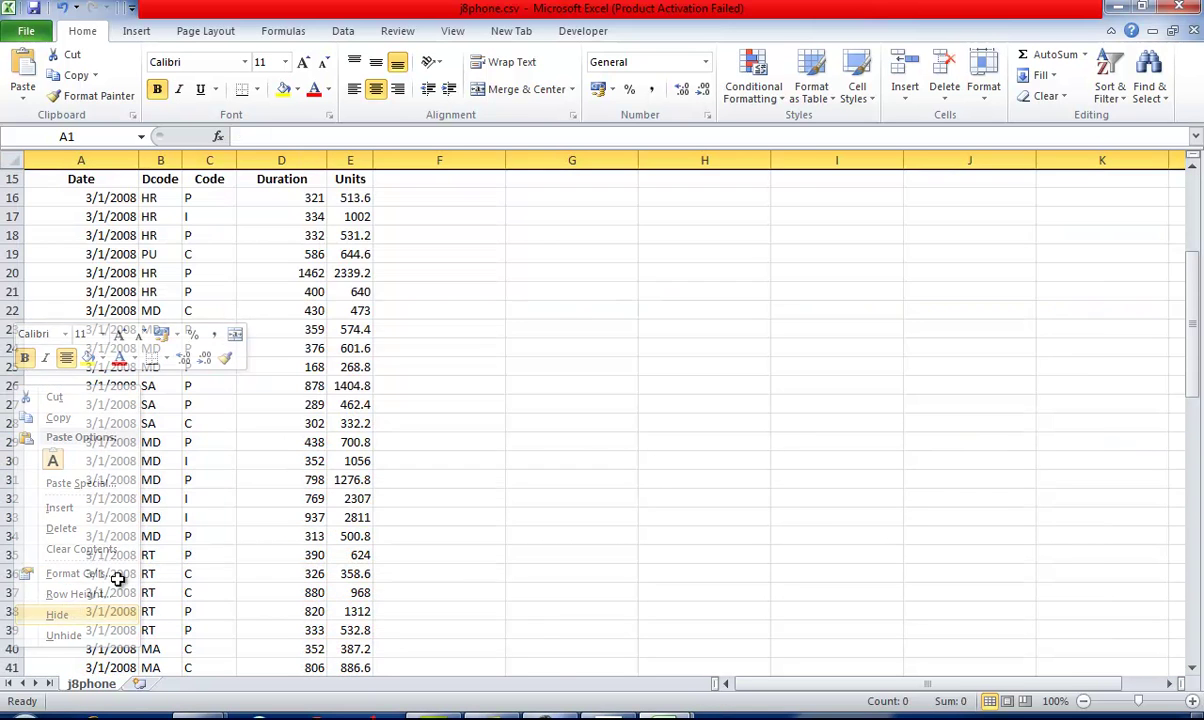
Step: Switch to the exam paper and review task 18 on finding the items where Code is I
{"action": "key", "text": "ctrl+Tab"}
{"action": "key", "text": "ctrl+Tab"}
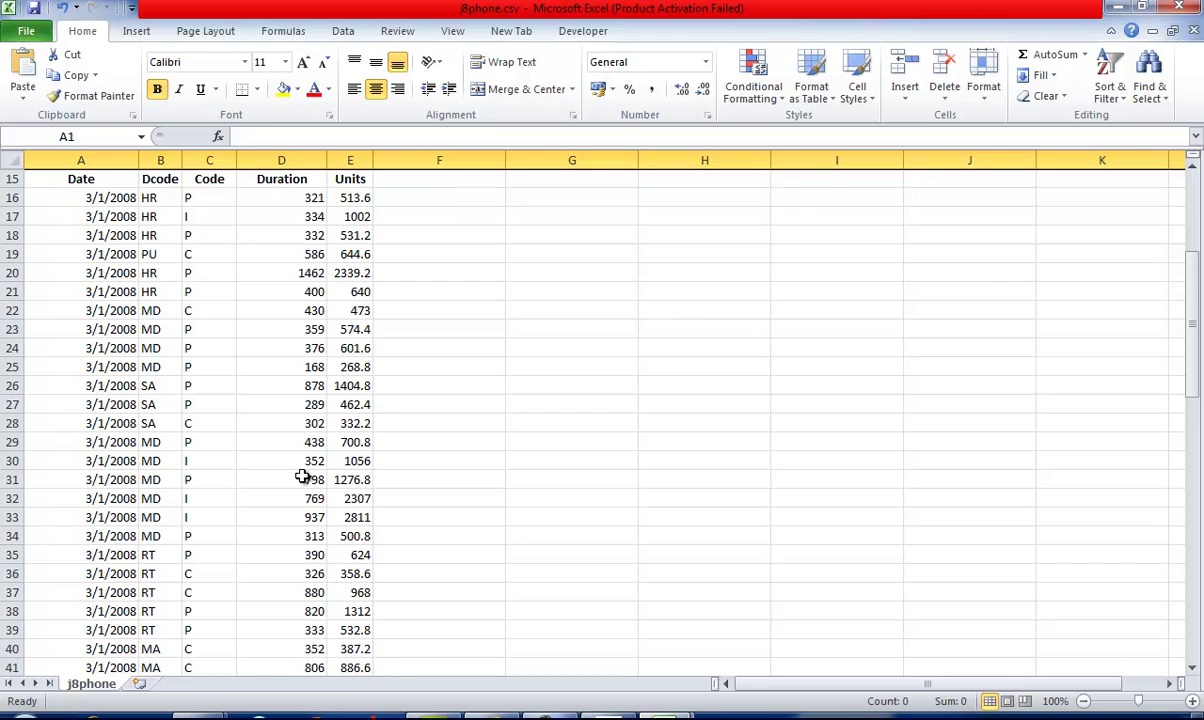
{"action": "key", "text": "alt+Tab"}
{"action": "scroll", "coordinate": [506, 530], "scroll_direction": "down", "scroll_amount": 1}
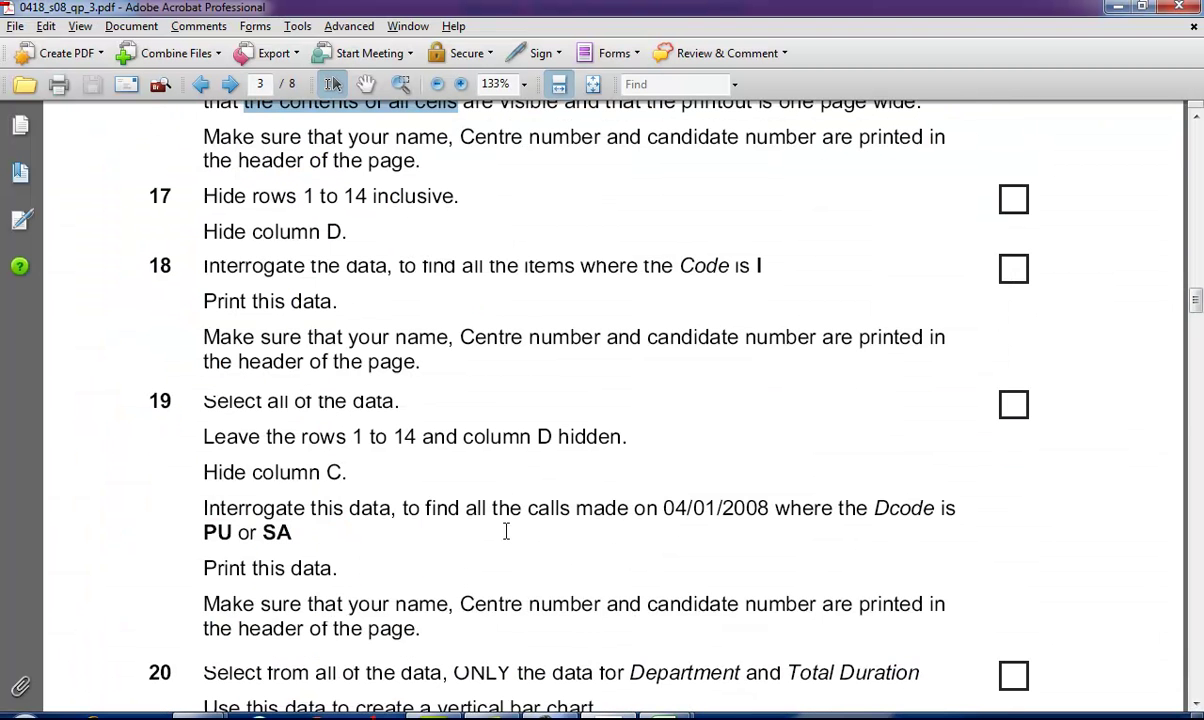
{"action": "left_click_drag", "start_coordinate": [399, 266], "coordinate": [676, 266]}
Step: Return to j8phone.csv, turn on filtering for header row 15 and filter the Code column to values equal to I
{"action": "key", "text": "alt+Tab"}
{"action": "left_click", "coordinate": [209, 179]}
{"action": "left_click", "coordinate": [1108, 88]}
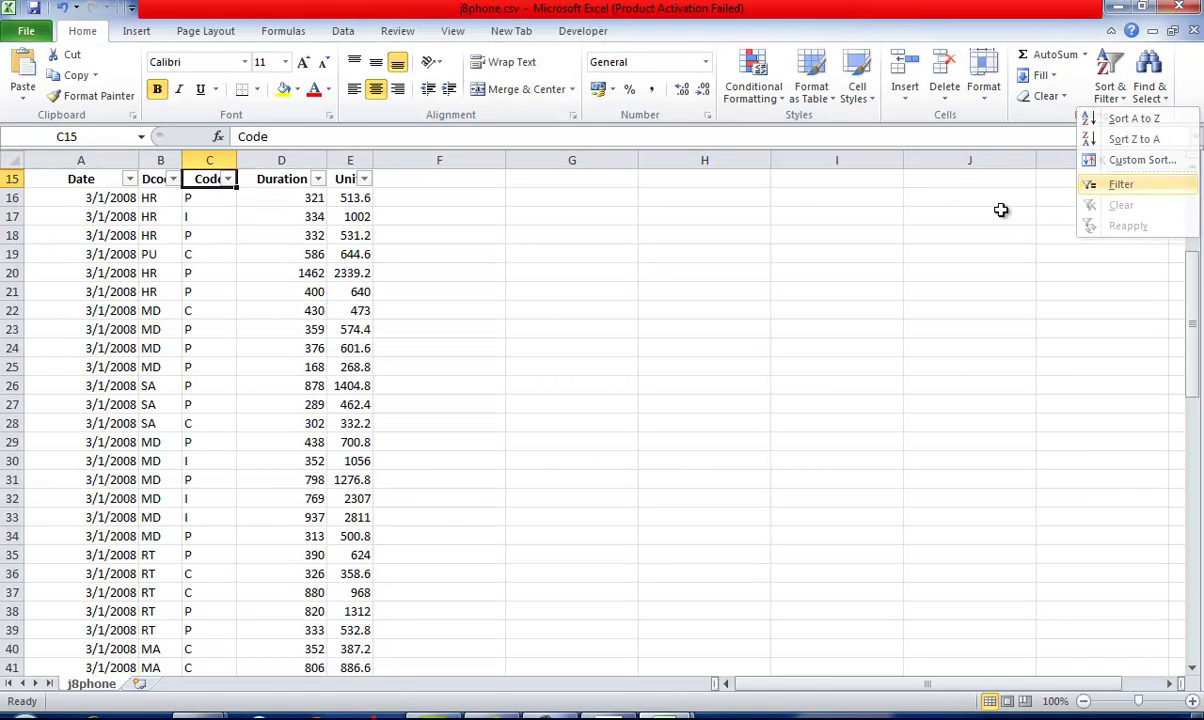
{"action": "left_click", "coordinate": [1121, 184]}
{"action": "left_click", "coordinate": [228, 180]}
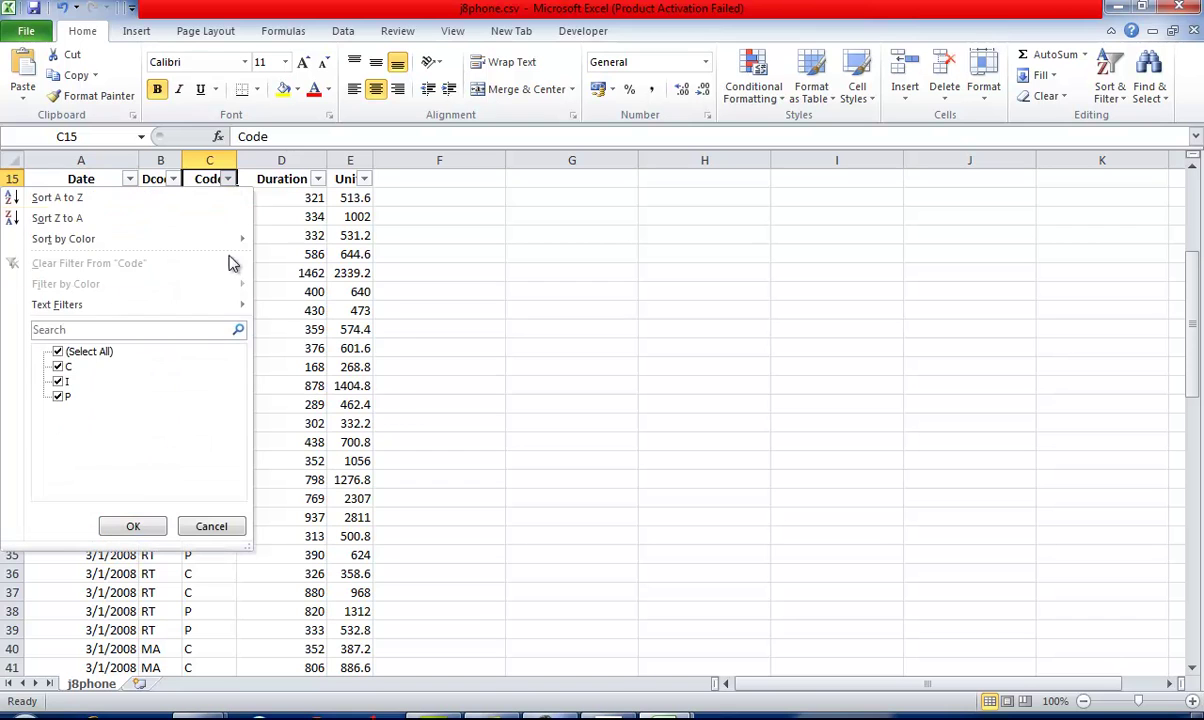
{"action": "mouse_move", "coordinate": [212, 306]}
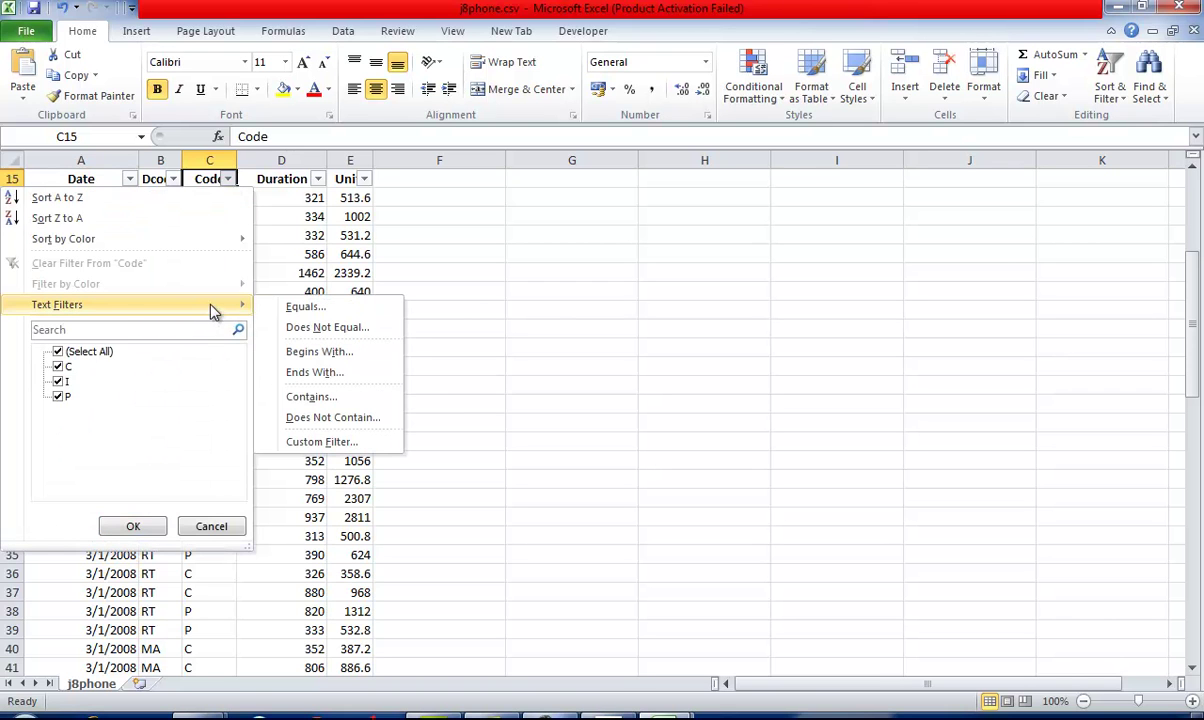
{"action": "left_click", "coordinate": [289, 307]}
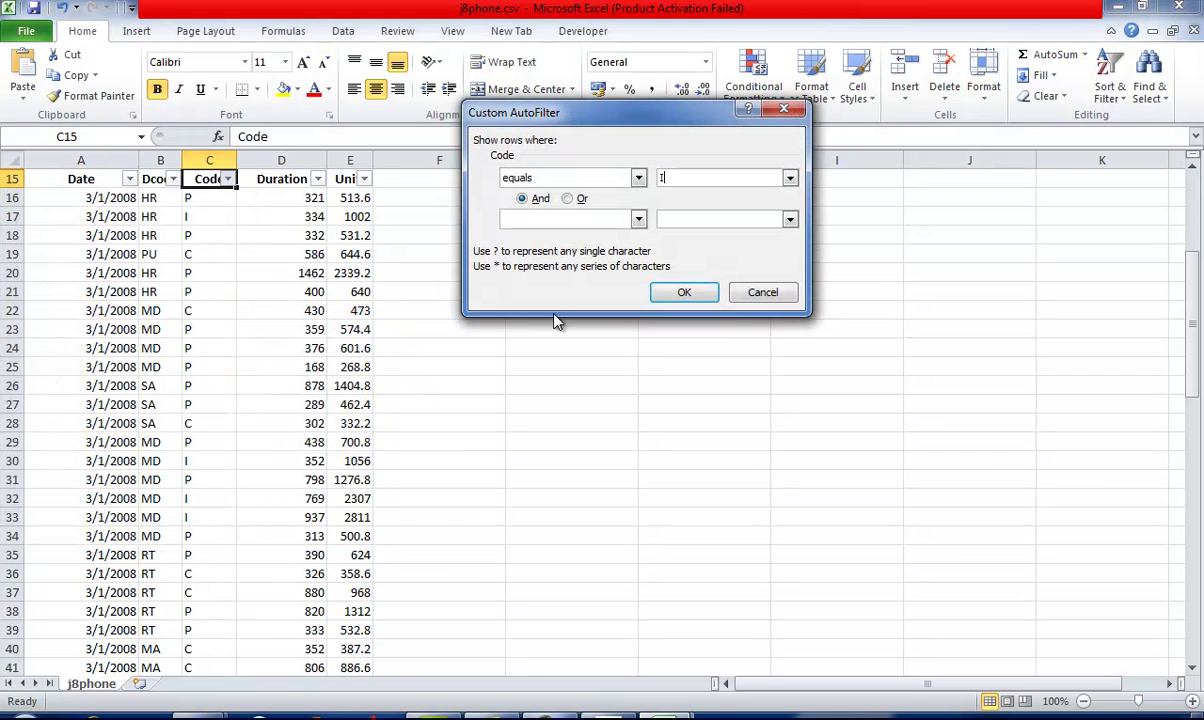
{"action": "left_click", "coordinate": [686, 292]}
Step: Switch to the exam paper and read task 19, noting which rows and columns must stay hidden
{"action": "key", "text": "alt+Tab"}
{"action": "double_click", "coordinate": [317, 361]}
{"action": "key", "text": "alt+Tab"}
{"action": "key", "text": "alt+Tab"}
{"action": "scroll", "coordinate": [353, 345], "scroll_direction": "down", "scroll_amount": 3}
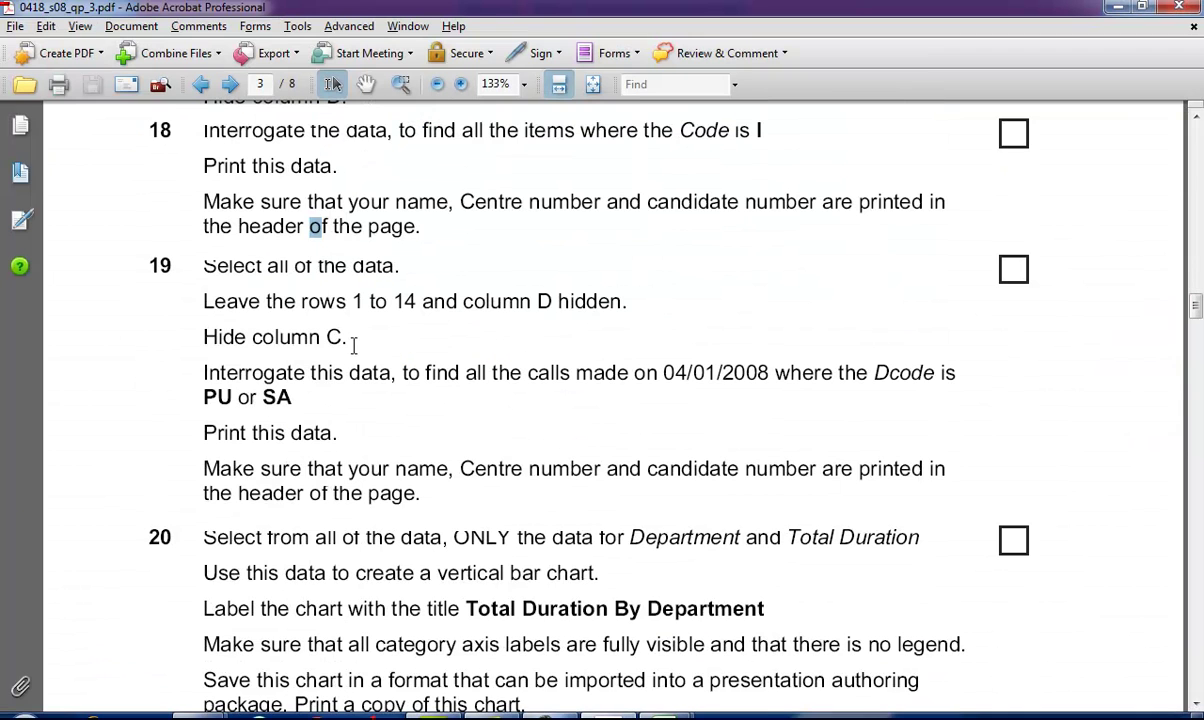
{"action": "left_click_drag", "start_coordinate": [205, 266], "coordinate": [399, 266]}
{"action": "left_click_drag", "start_coordinate": [233, 290], "coordinate": [551, 318]}
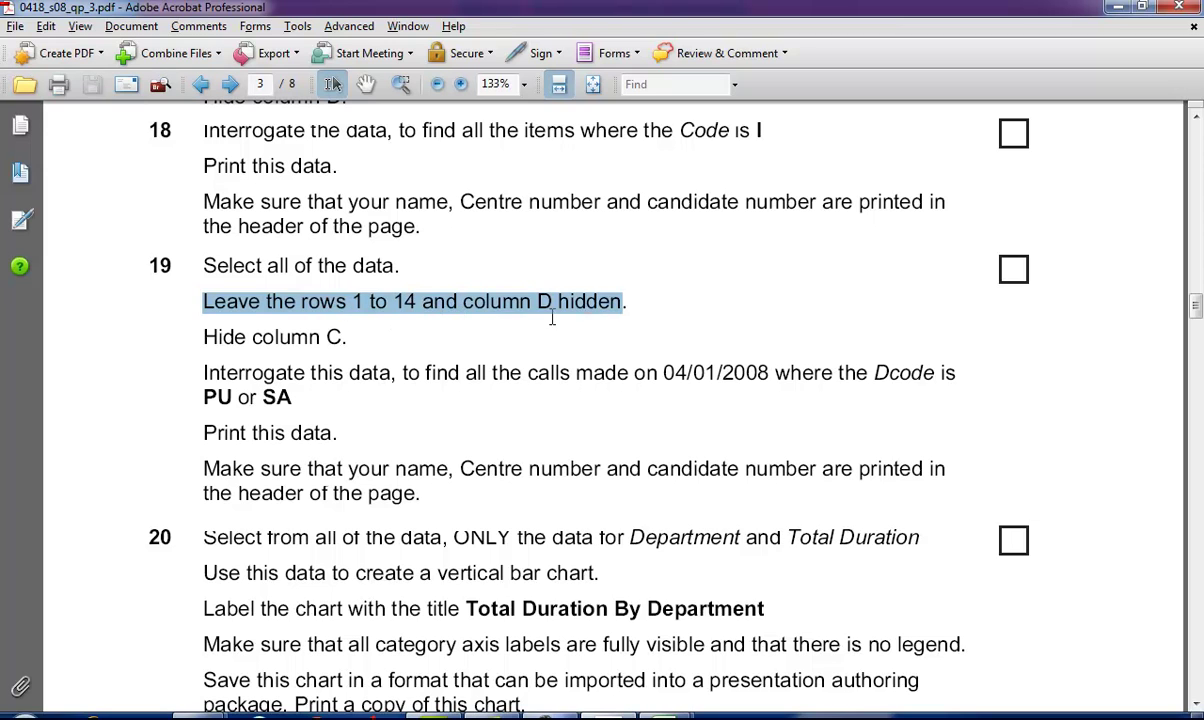
Step: Return to j8phone.csv, remove the filter from the data and hide column D
{"action": "key", "text": "alt+Tab"}
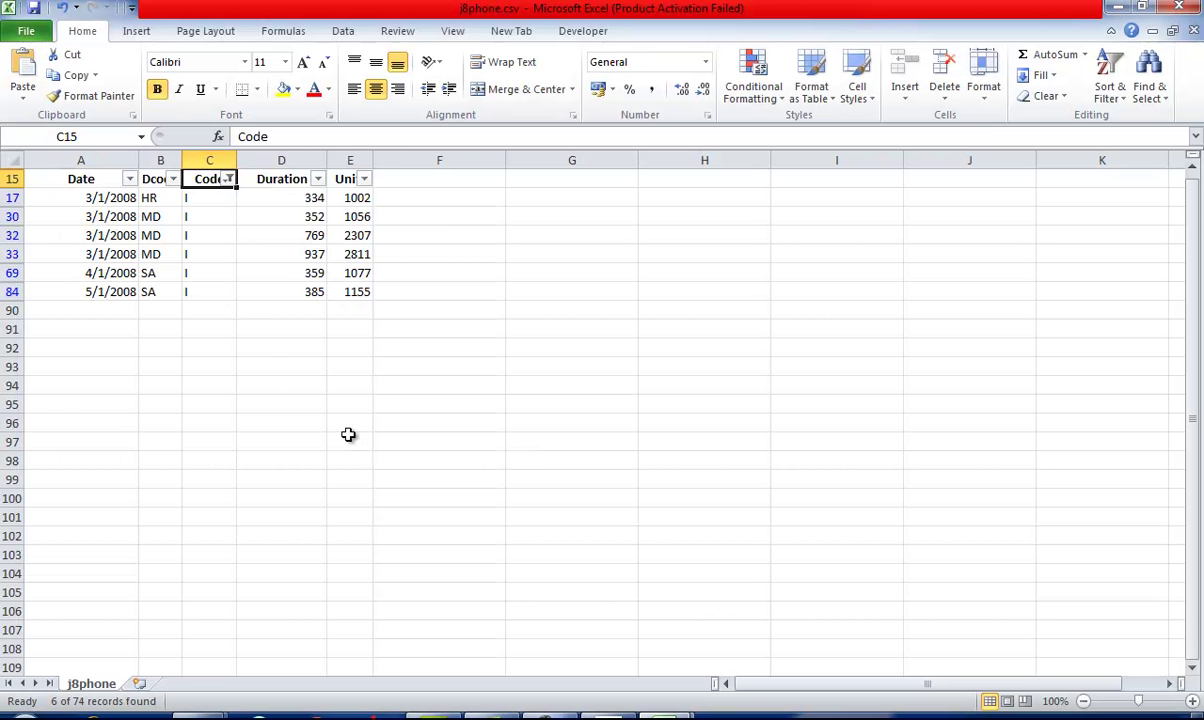
{"action": "left_click", "coordinate": [1111, 98]}
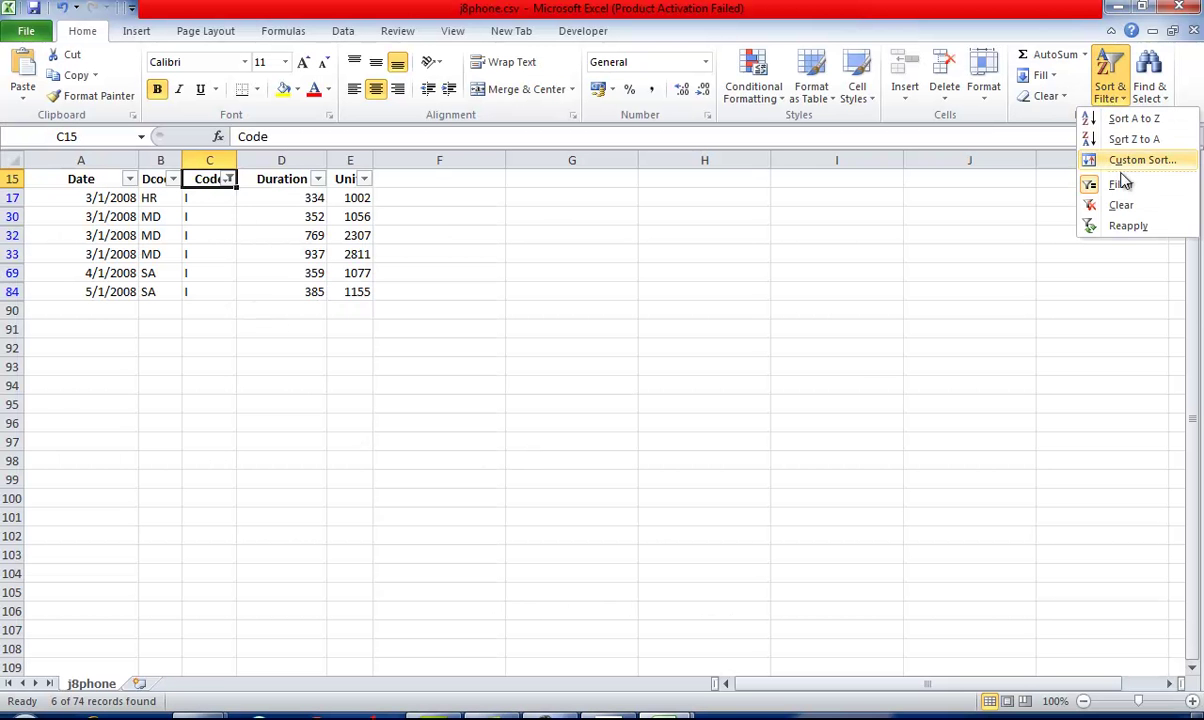
{"action": "left_click", "coordinate": [1156, 186]}
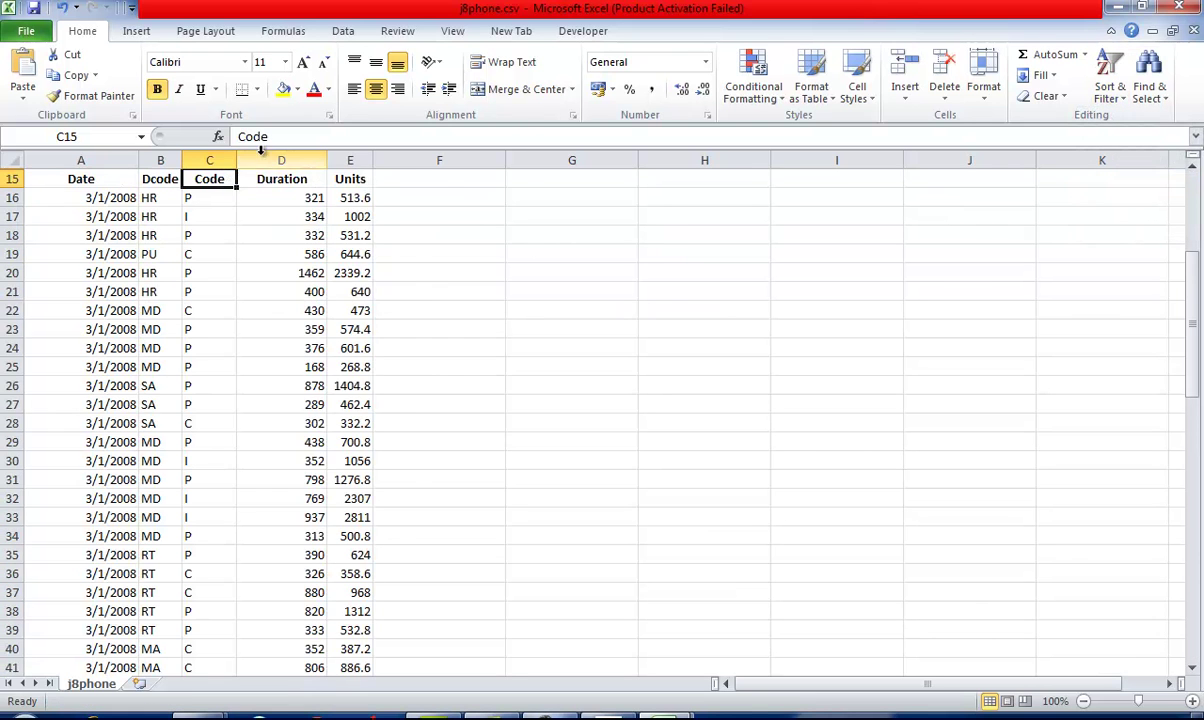
{"action": "left_click", "coordinate": [262, 160]}
{"action": "right_click", "coordinate": [268, 160]}
{"action": "left_click", "coordinate": [303, 373]}
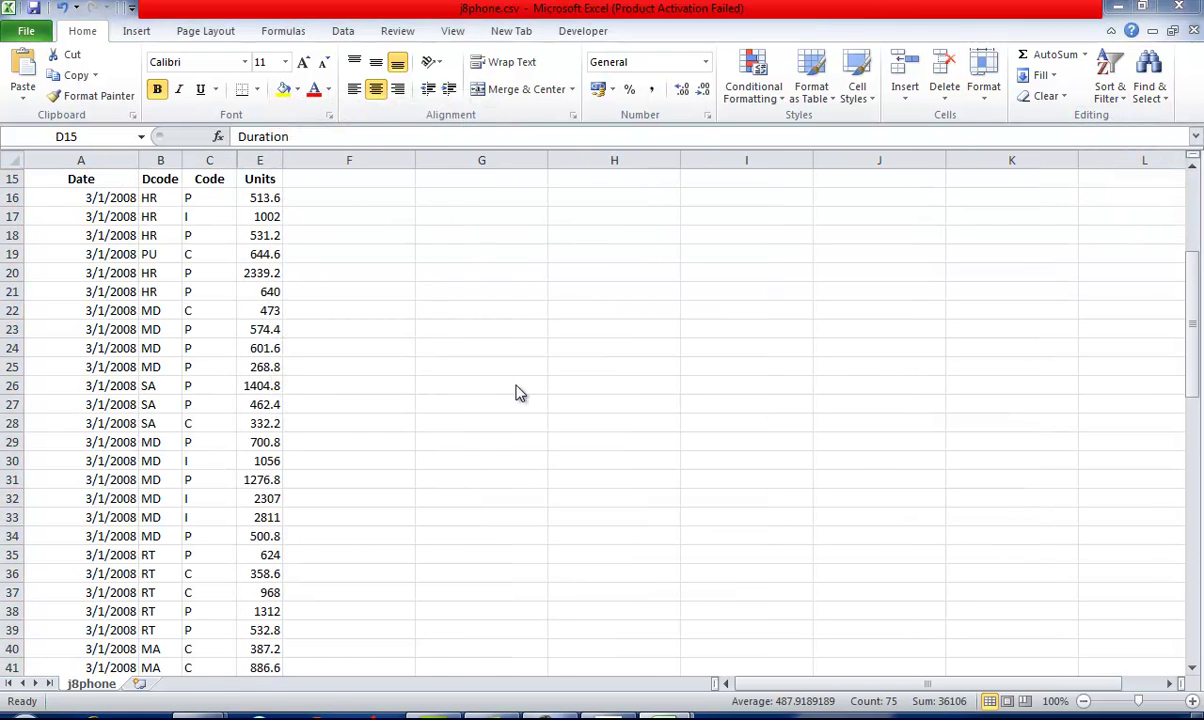
Step: Switch to the exam paper and copy the call date 04/01/2008 from task 19
{"action": "key", "text": "alt+Tab"}
{"action": "scroll", "coordinate": [460, 340], "scroll_direction": "down", "scroll_amount": 1}
{"action": "left_click_drag", "start_coordinate": [305, 328], "coordinate": [460, 329]}
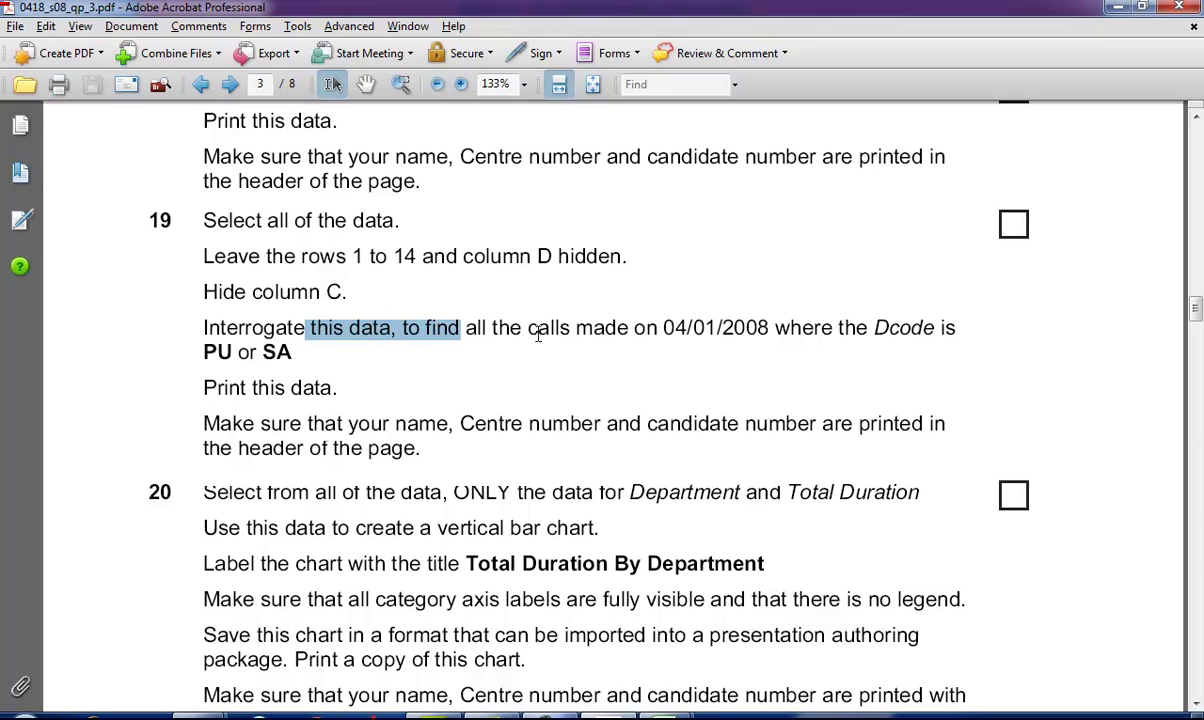
{"action": "left_click_drag", "start_coordinate": [665, 333], "coordinate": [767, 332]}
{"action": "key", "text": "ctrl+c"}
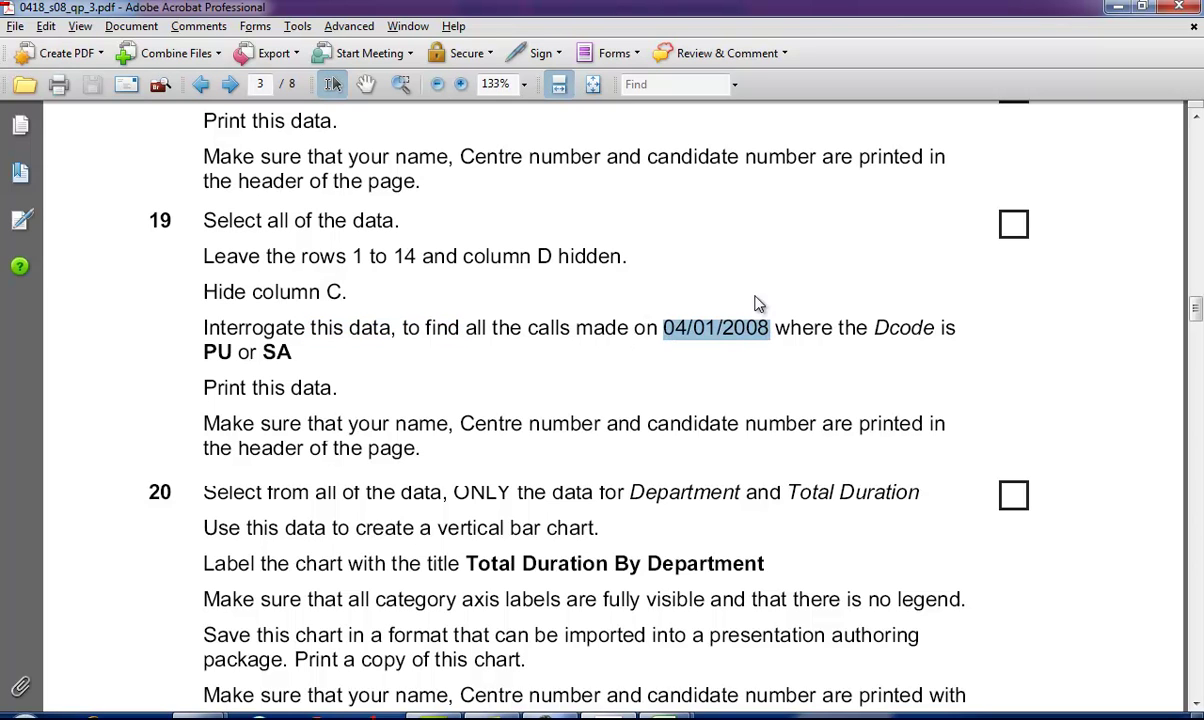
Step: Return to j8phone.csv and turn on filtering for the header row that starts with Date
{"action": "key", "text": "alt+Tab"}
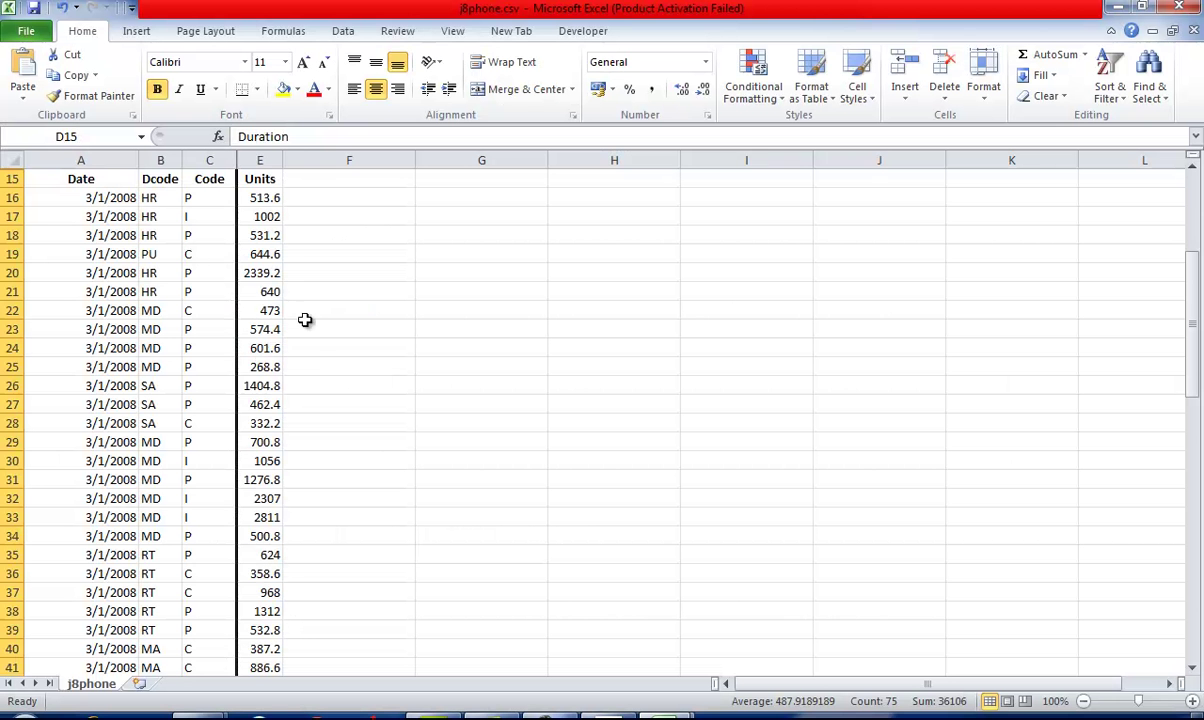
{"action": "left_click", "coordinate": [115, 178]}
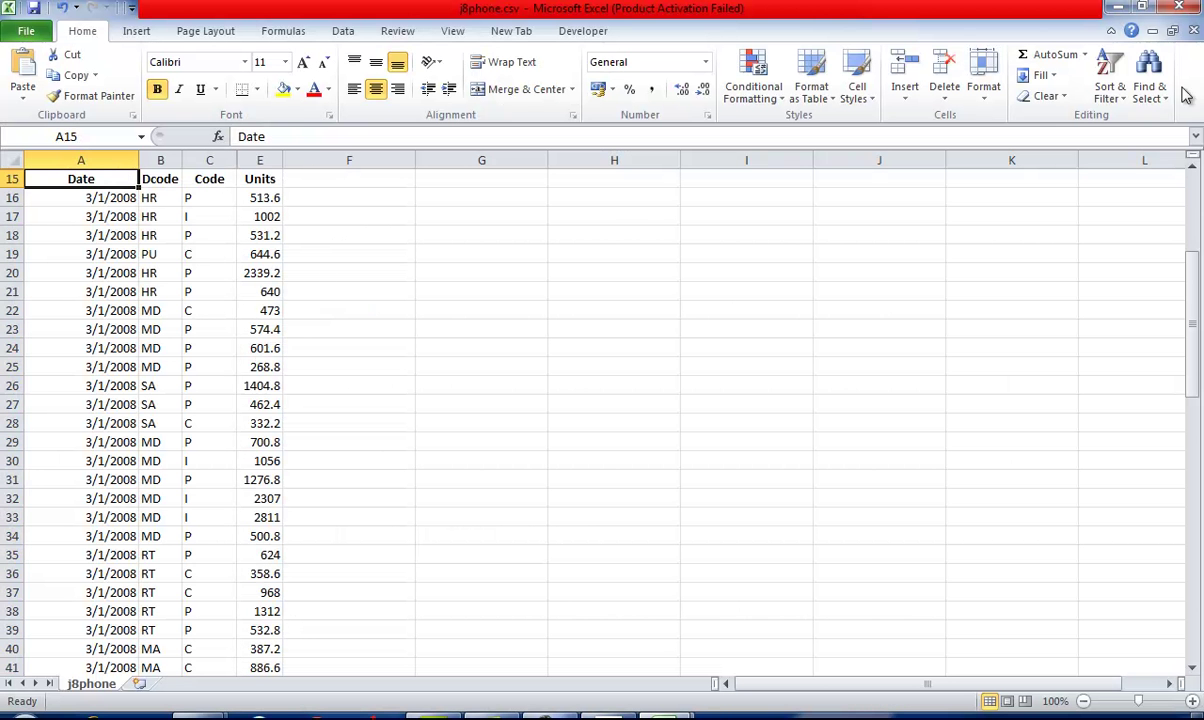
{"action": "left_click", "coordinate": [1110, 88]}
{"action": "left_click", "coordinate": [1050, 176]}
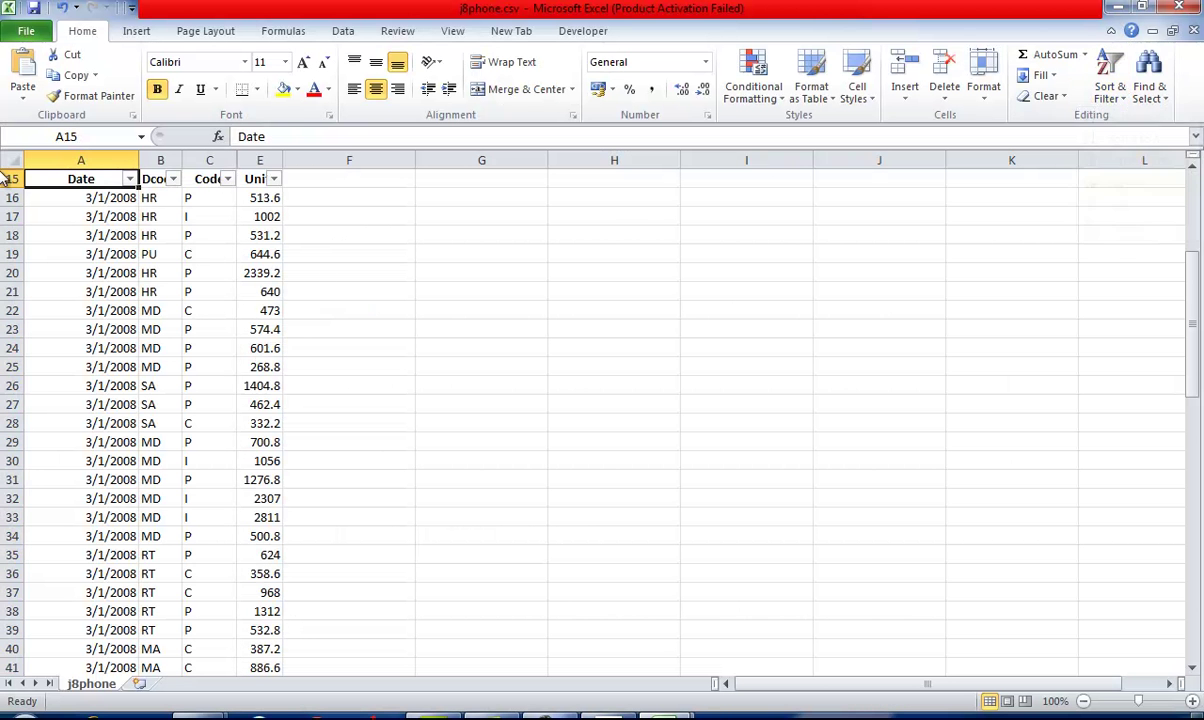
Step: Try filtering the Date column to dates equal to 04/01/2008
{"action": "left_click", "coordinate": [128, 178]}
{"action": "mouse_move", "coordinate": [130, 304]}
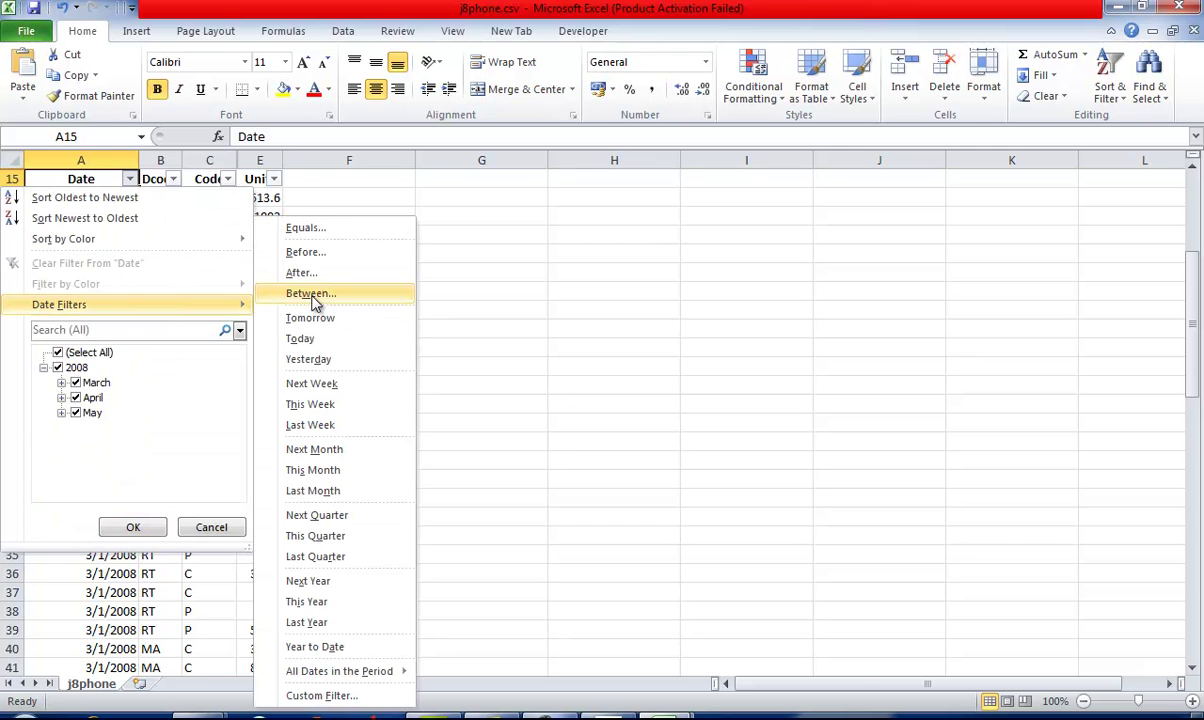
{"action": "left_click", "coordinate": [305, 228]}
{"action": "type", "text": "04/01/2008"}
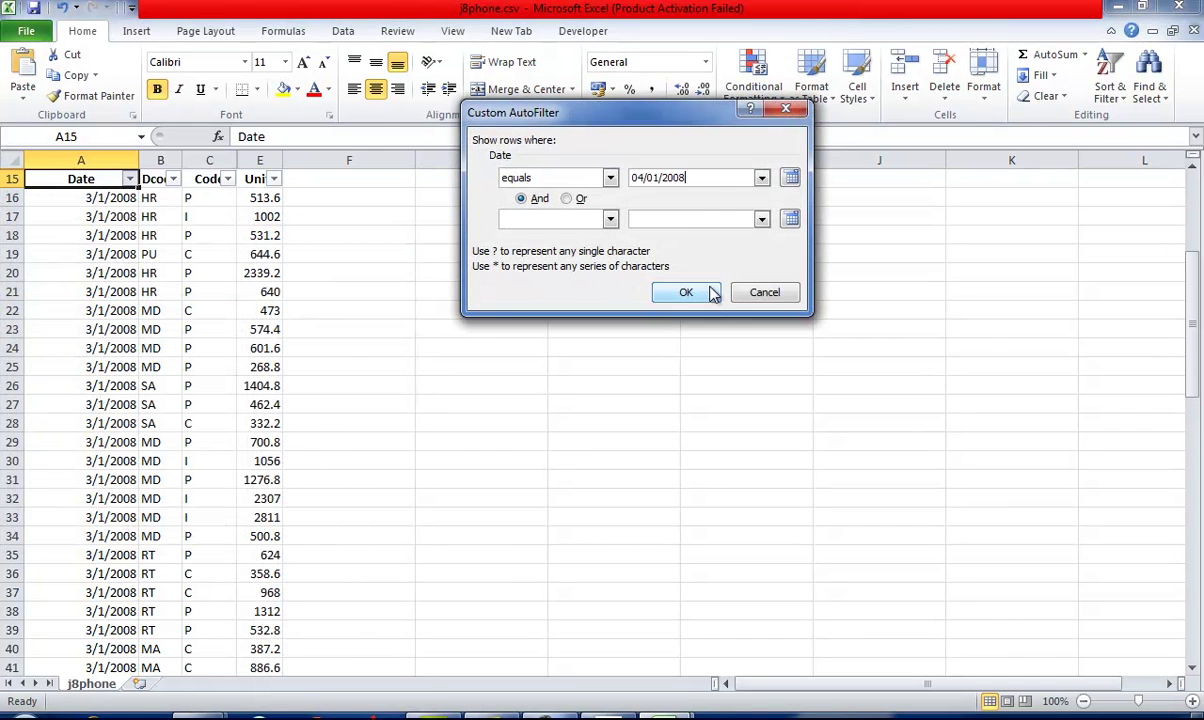
{"action": "left_click", "coordinate": [693, 292]}
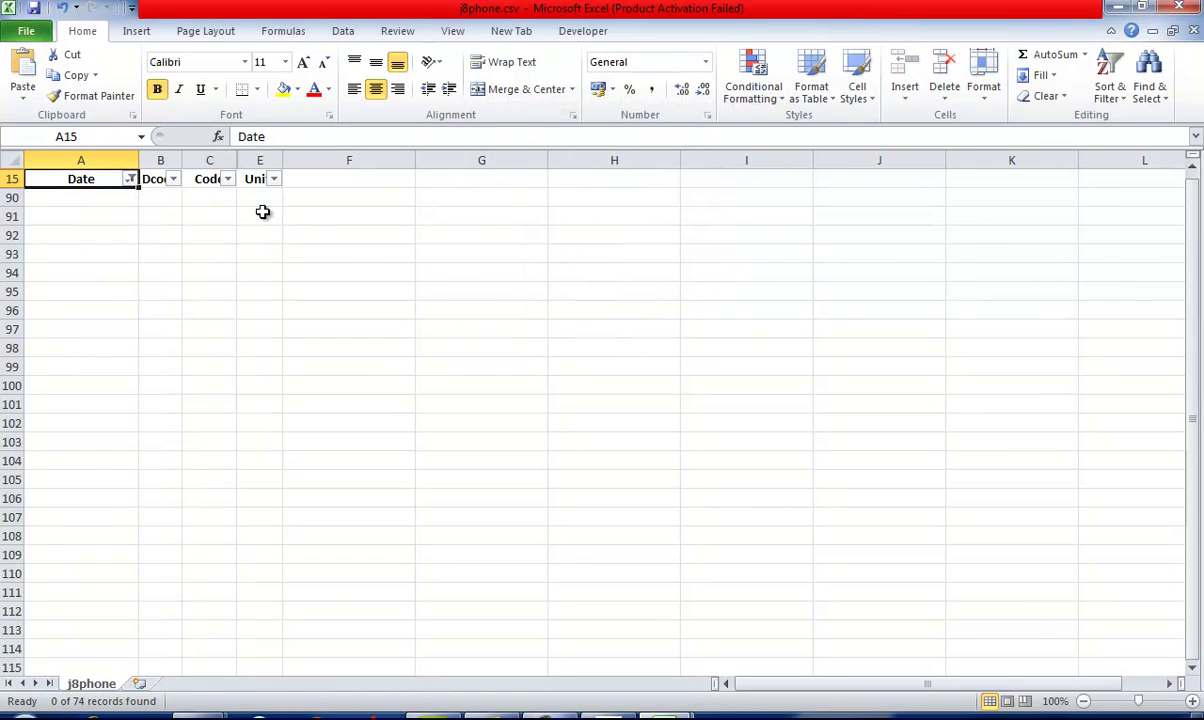
{"action": "key", "text": "ctrl+z"}
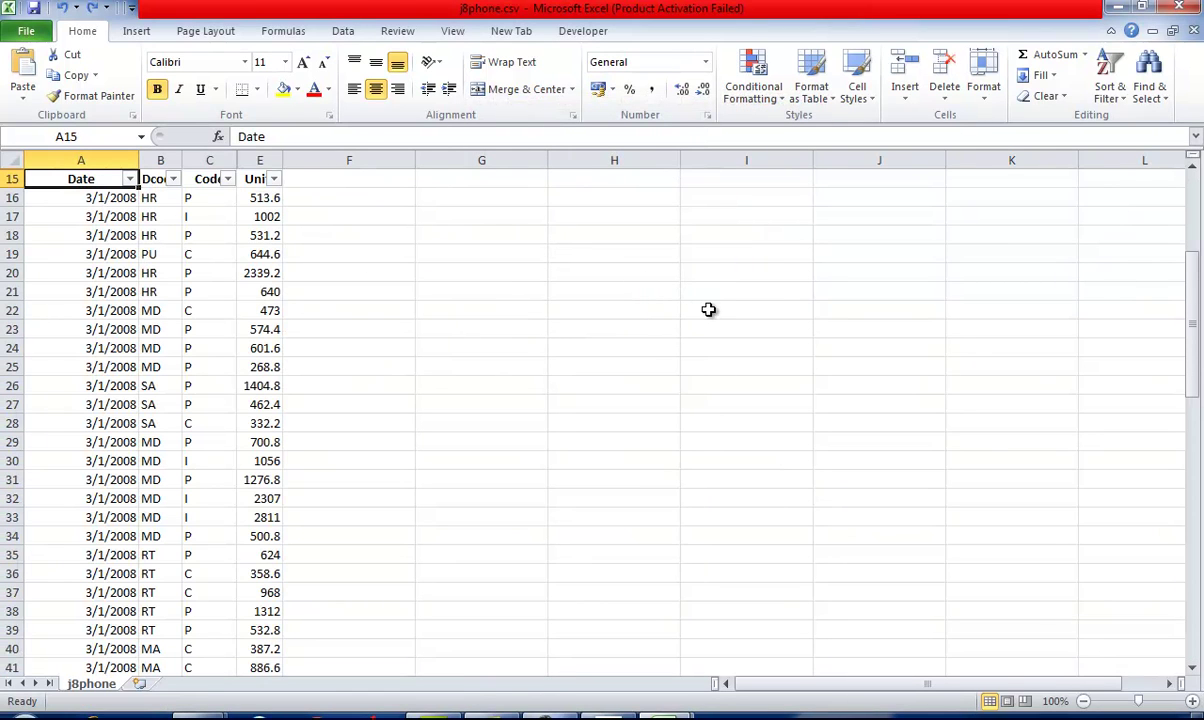
Step: Try filtering the Date column to the task's date with day and month swapped
{"action": "left_click", "coordinate": [129, 178]}
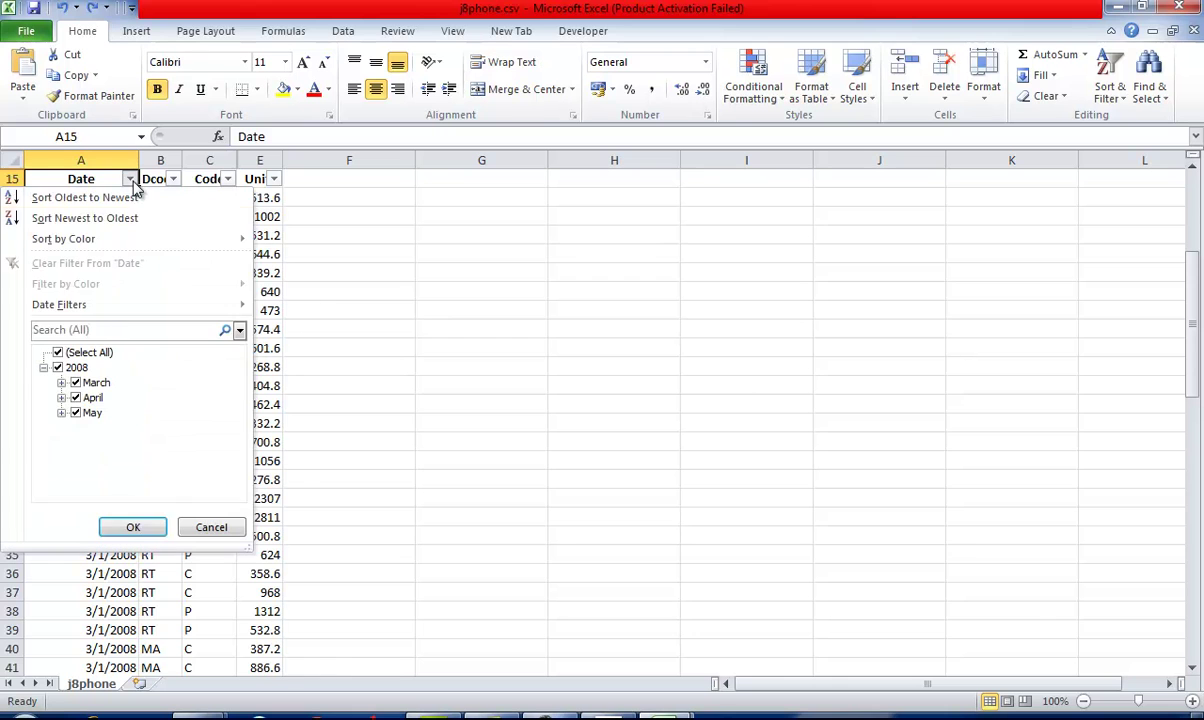
{"action": "mouse_move", "coordinate": [120, 305]}
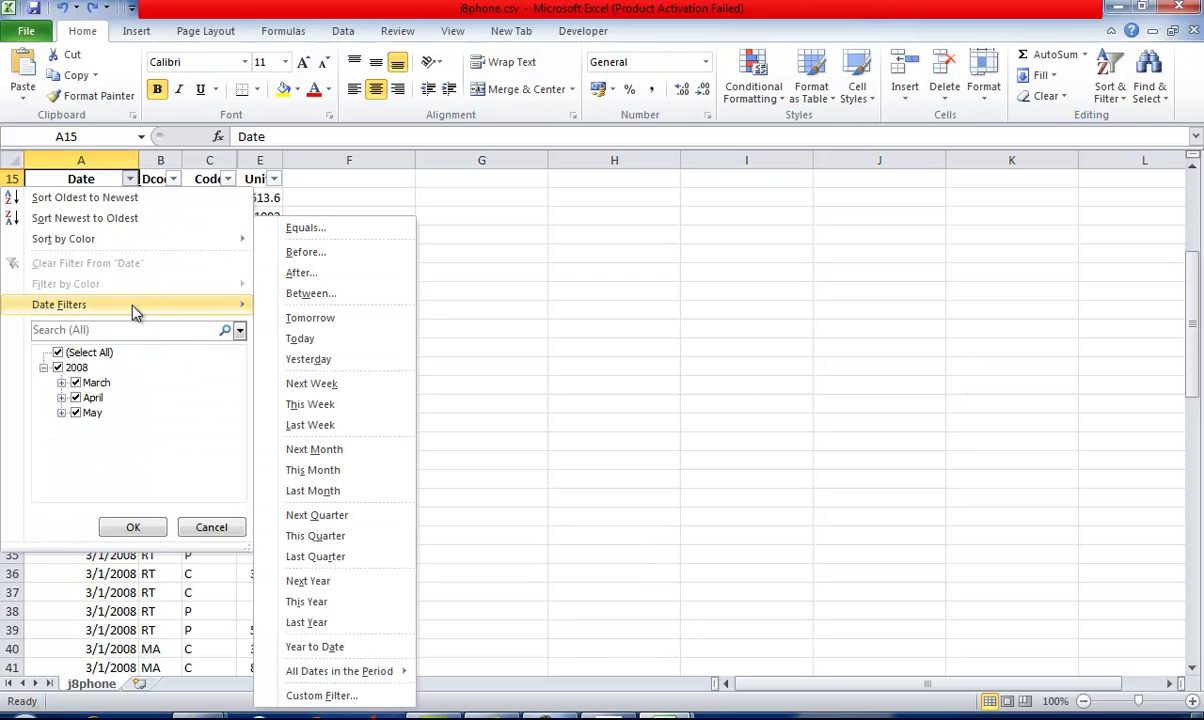
{"action": "left_click", "coordinate": [315, 229]}
{"action": "key", "text": "ctrl+v"}
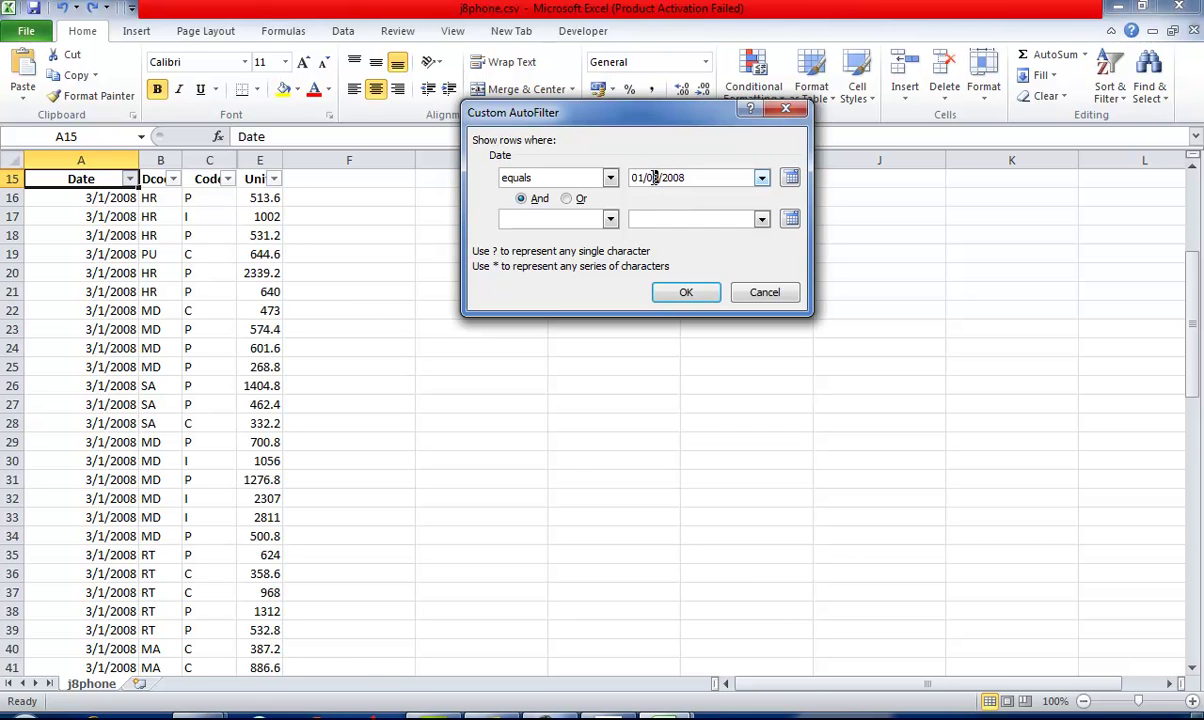
{"action": "left_click", "coordinate": [670, 290]}
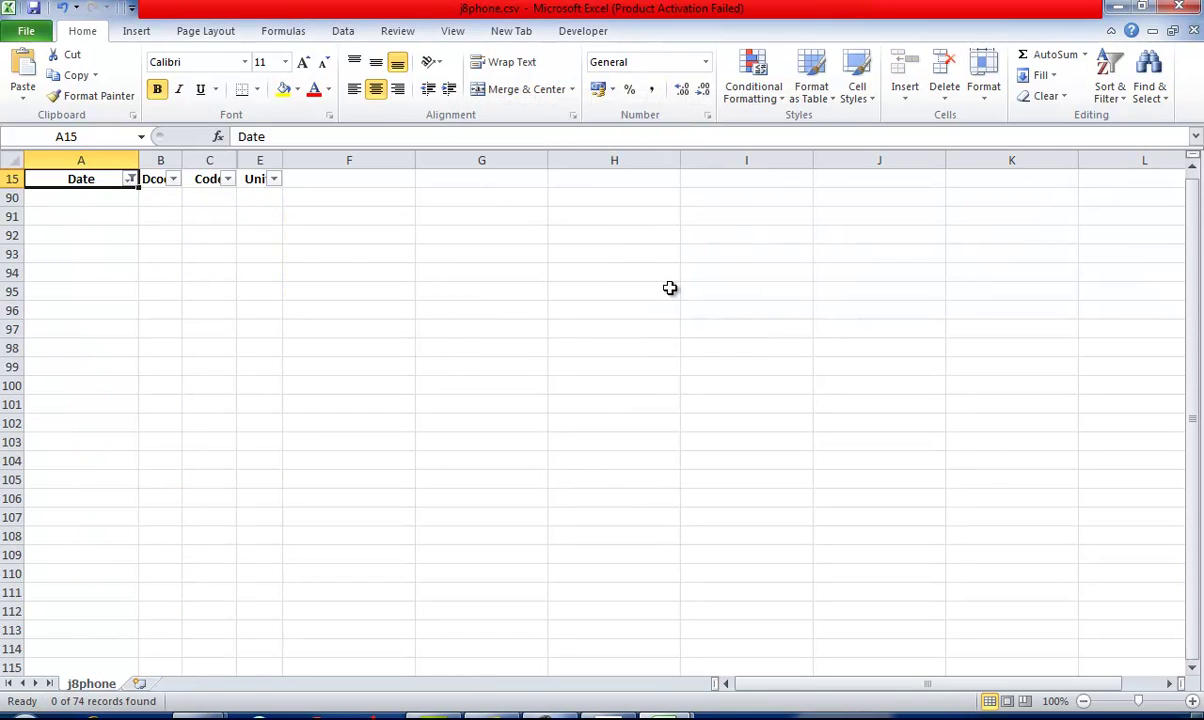
{"action": "key", "text": "ctrl+z"}
Step: Recheck the call date in task 19 of the exam paper and reset the Date column filter to dates equal to 4/1/2008
{"action": "key", "text": "alt+Tab"}
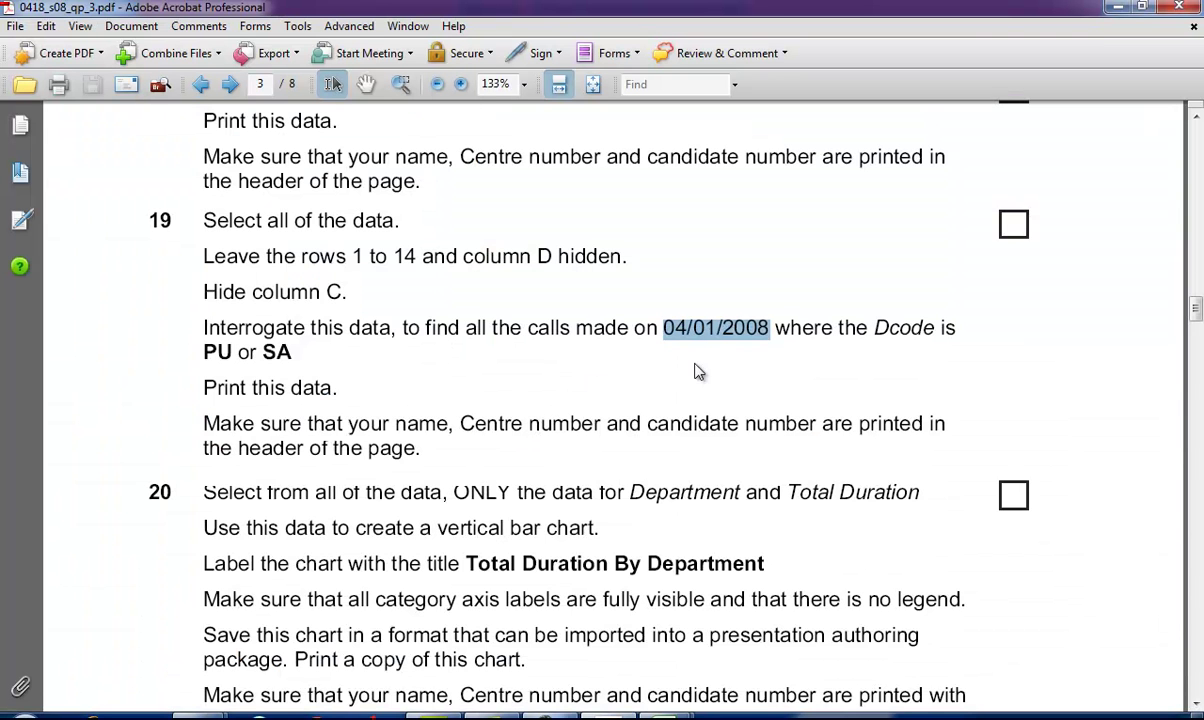
{"action": "key", "text": "alt+Tab"}
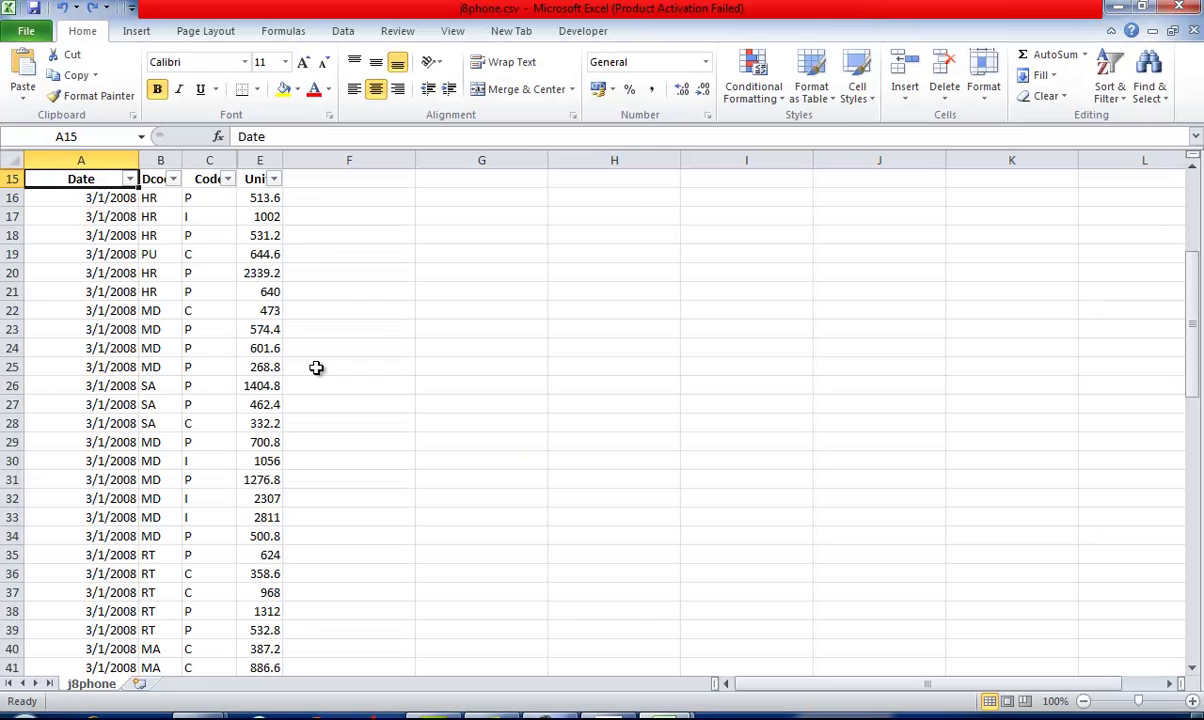
{"action": "left_click", "coordinate": [129, 178]}
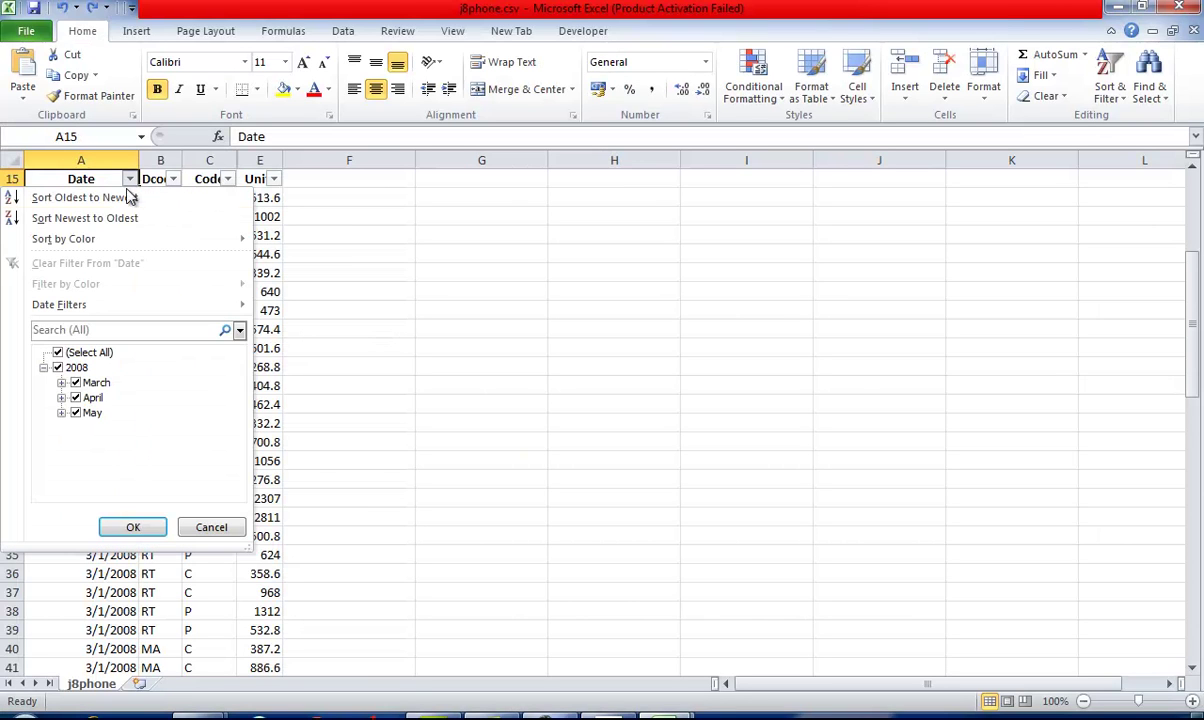
{"action": "mouse_move", "coordinate": [156, 305]}
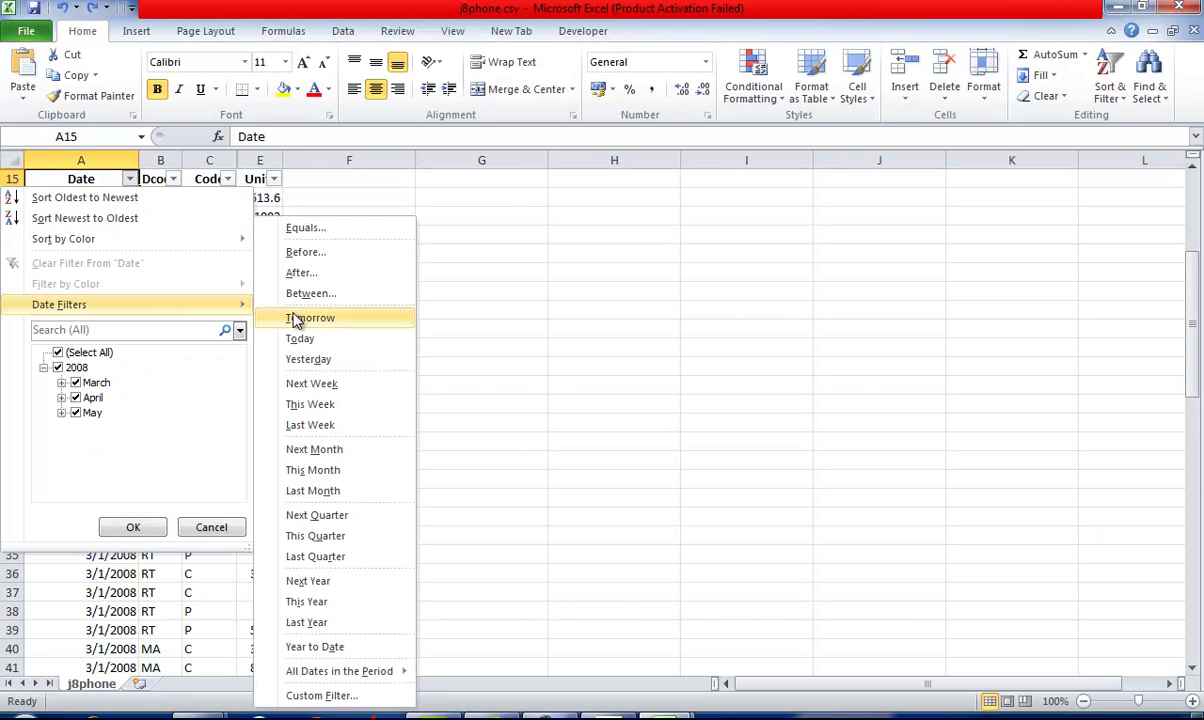
{"action": "left_click", "coordinate": [298, 229]}
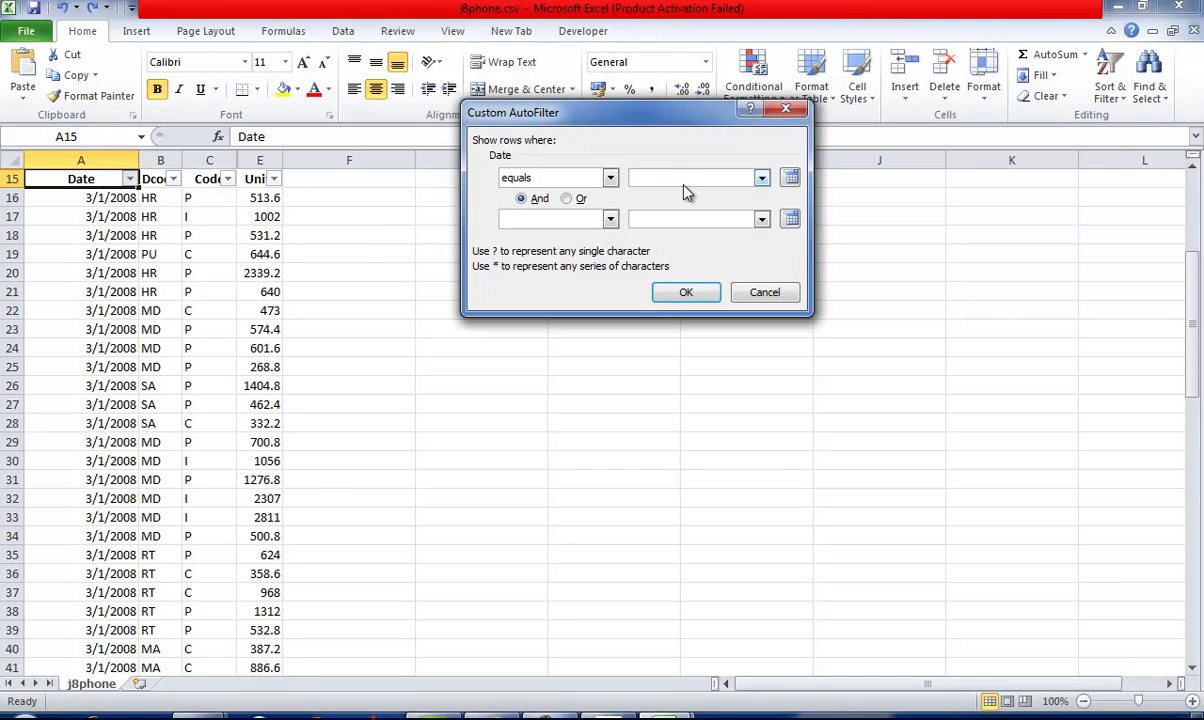
{"action": "type", "text": "04/01/2008"}
{"action": "key", "text": "BackSpace"}
{"action": "left_click", "coordinate": [640, 178]}
{"action": "key", "text": "BackSpace"}
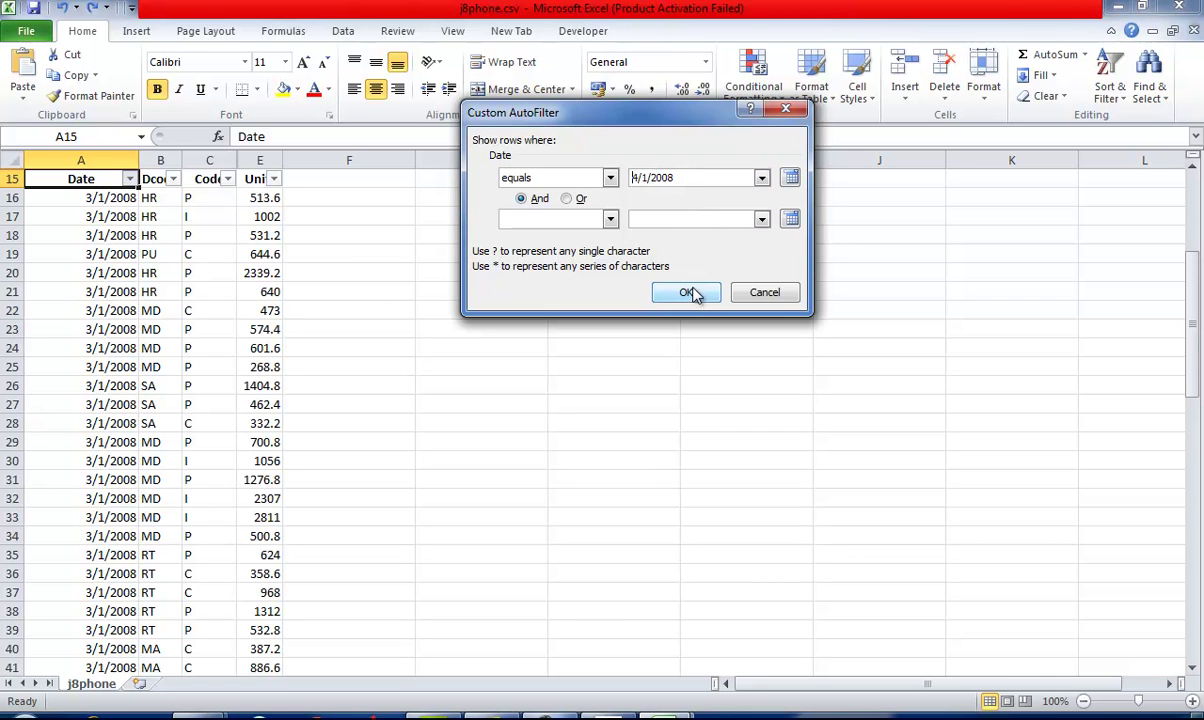
{"action": "left_click", "coordinate": [690, 293]}
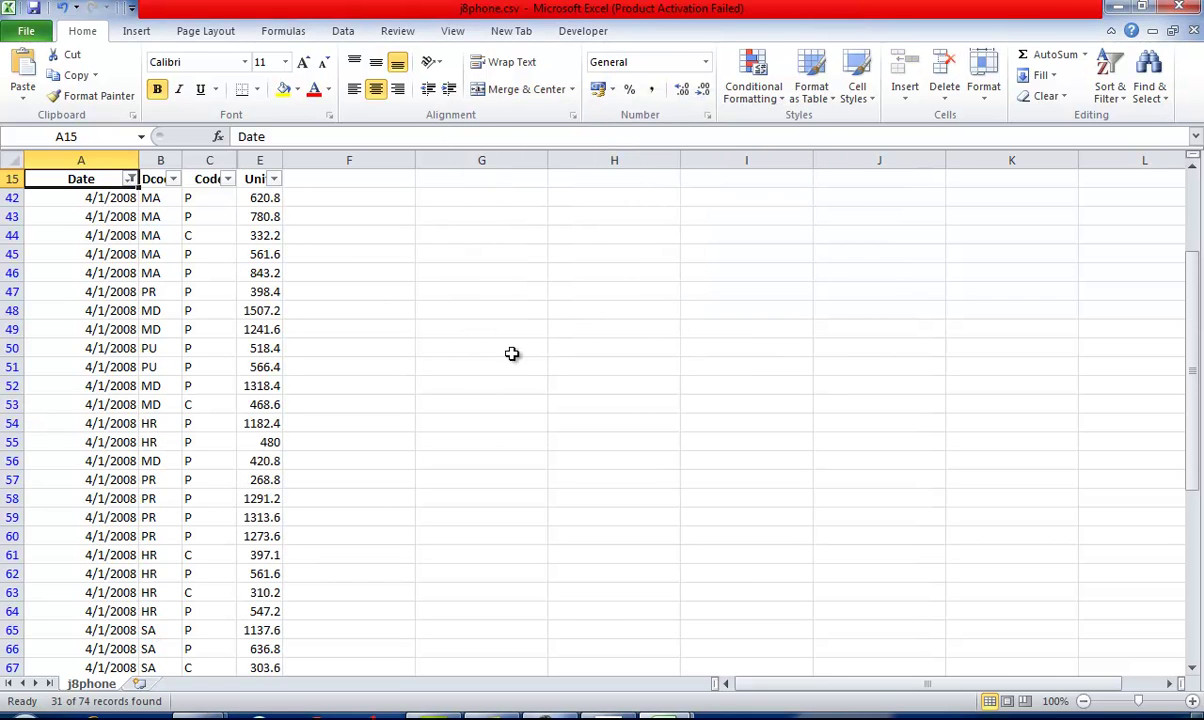
Step: Filter the Dcode column to rows equal to PU or equal to SA
{"action": "scroll", "coordinate": [512, 400], "scroll_direction": "down", "scroll_amount": 6}
{"action": "key", "text": "alt+Tab"}
{"action": "key", "text": "alt+Tab"}
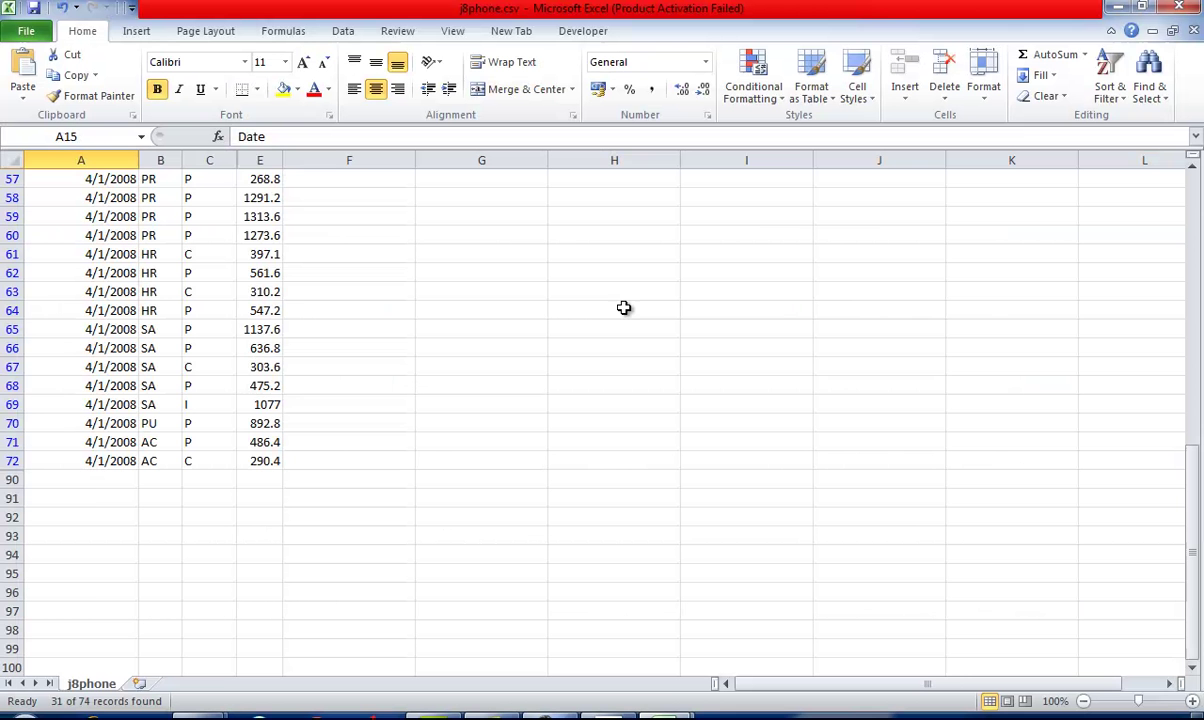
{"action": "scroll", "coordinate": [192, 216], "scroll_direction": "up", "scroll_amount": 5}
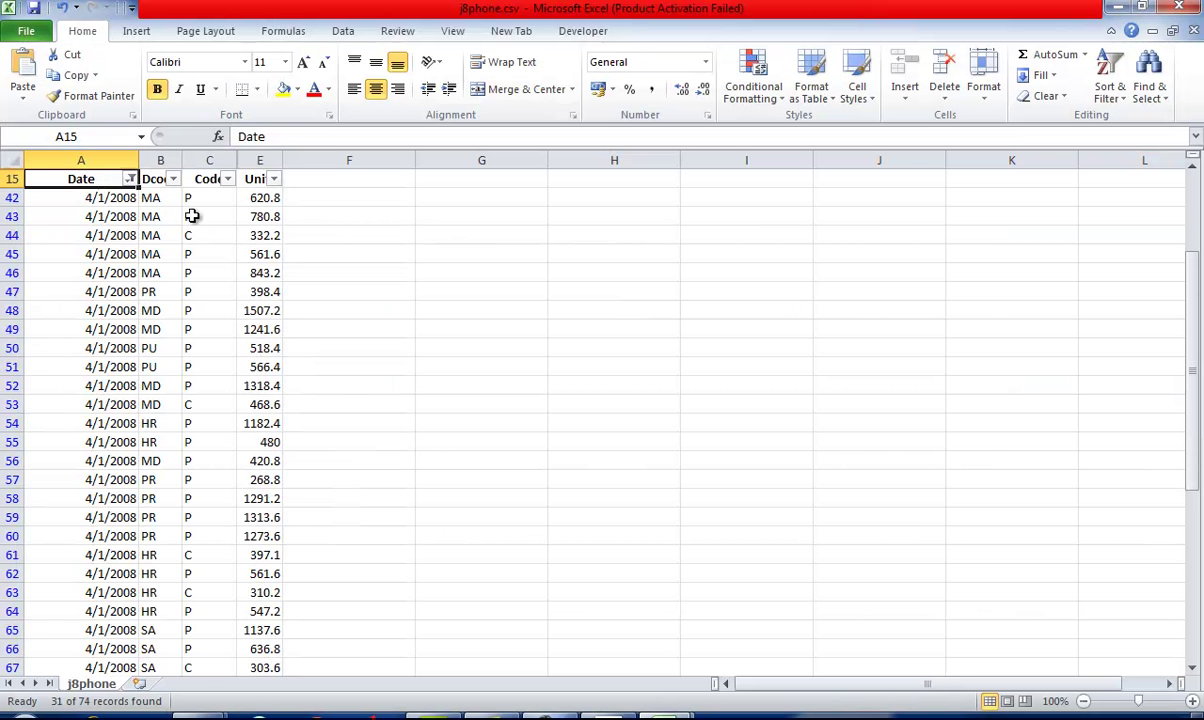
{"action": "left_click", "coordinate": [173, 178]}
{"action": "mouse_move", "coordinate": [188, 305]}
{"action": "left_click", "coordinate": [305, 310]}
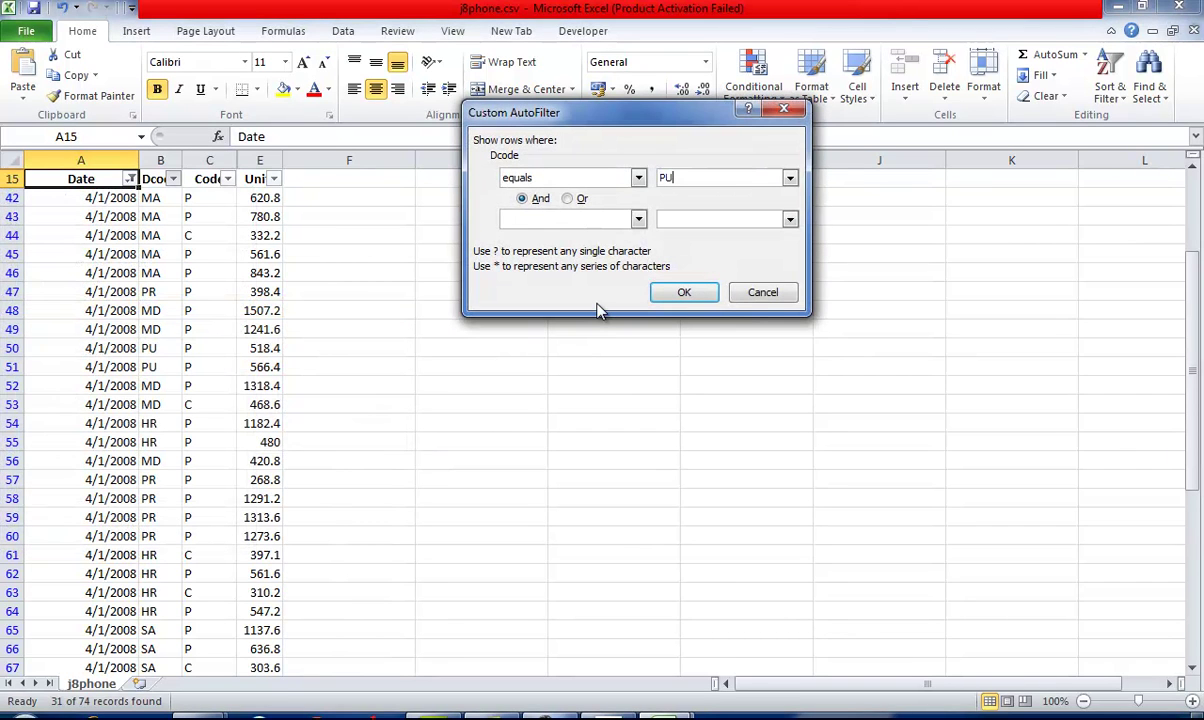
{"action": "left_click", "coordinate": [567, 198]}
{"action": "left_click", "coordinate": [638, 219]}
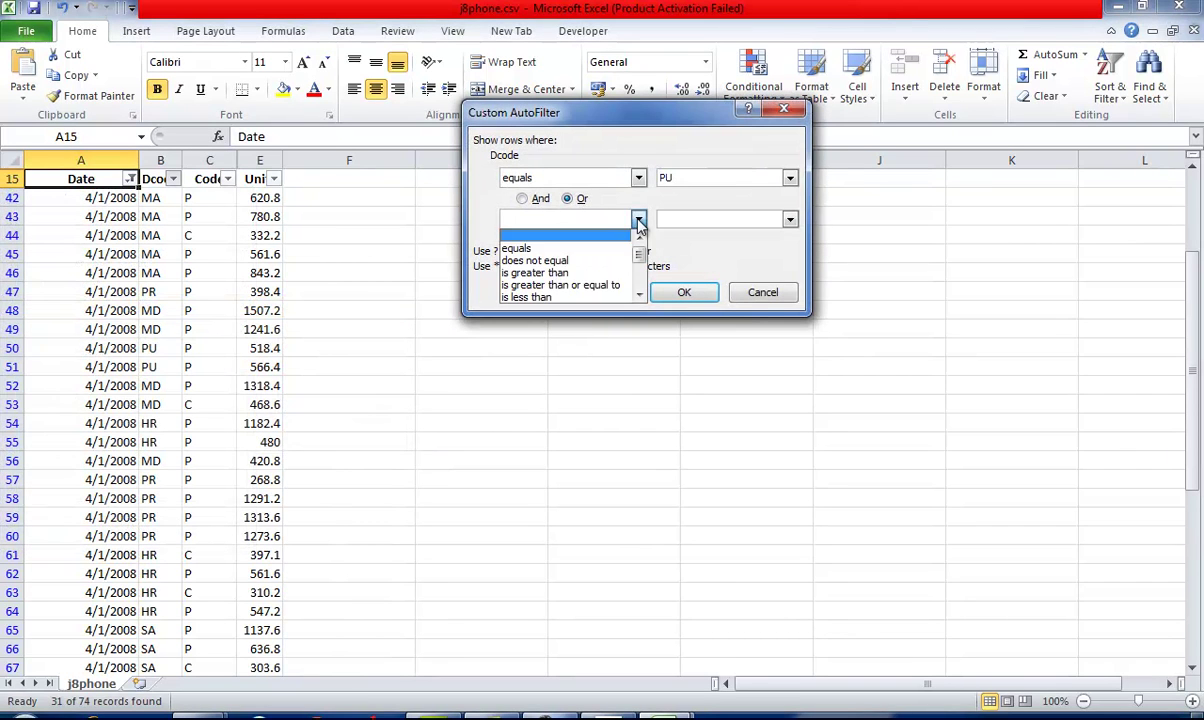
{"action": "left_click", "coordinate": [560, 248]}
{"action": "left_click", "coordinate": [693, 219]}
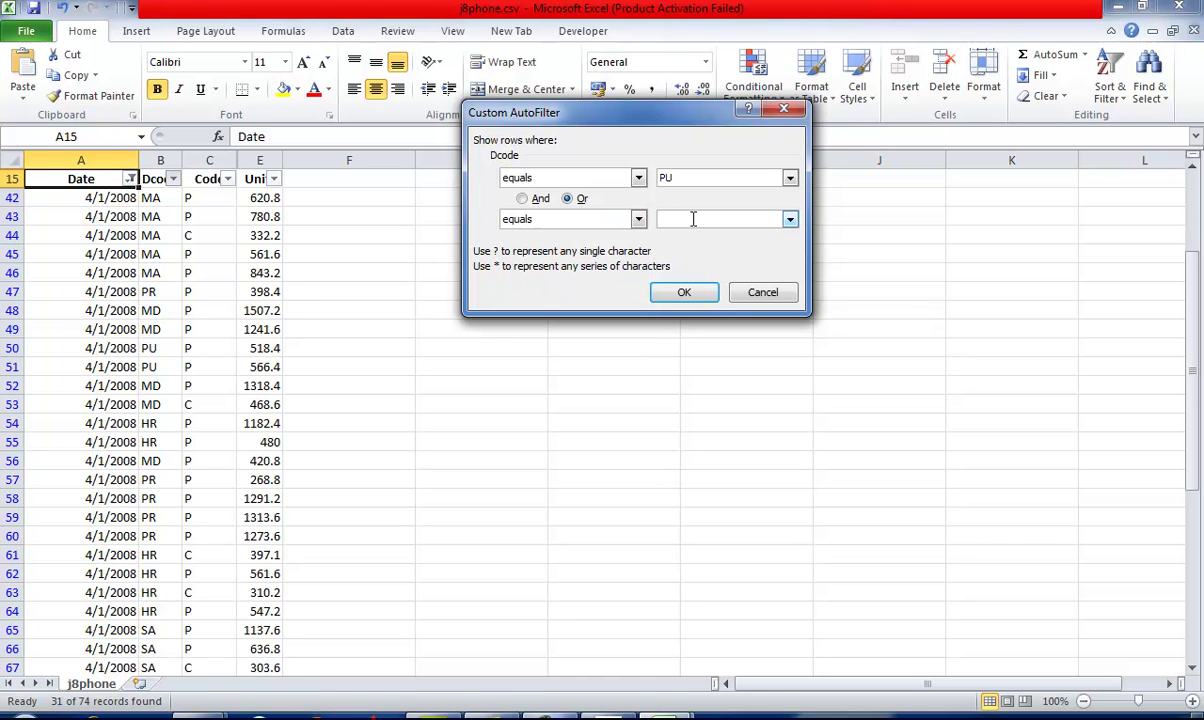
{"action": "left_click", "coordinate": [683, 291]}
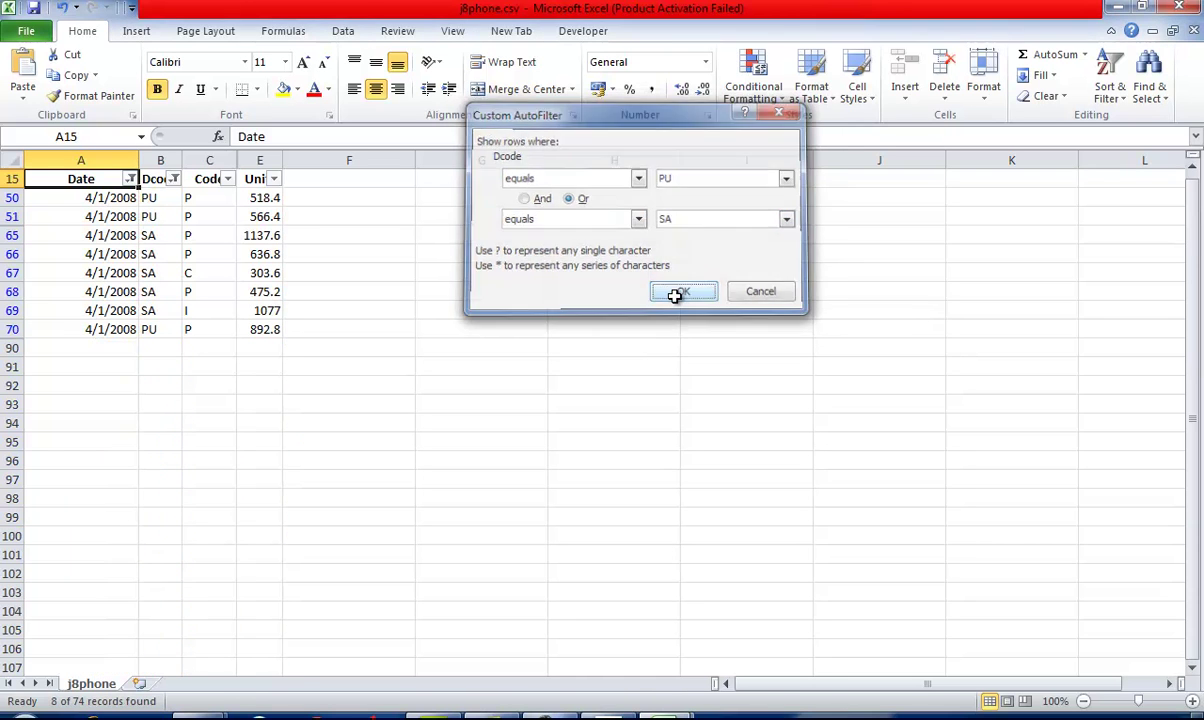
Step: Switch to the exam paper, read task 20's chart instructions and copy the chart title "Total Duration By Department"
{"action": "key", "text": "alt+Tab"}
{"action": "scroll", "coordinate": [549, 340], "scroll_direction": "down", "scroll_amount": 4}
{"action": "scroll", "coordinate": [549, 340], "scroll_direction": "down", "scroll_amount": 2}
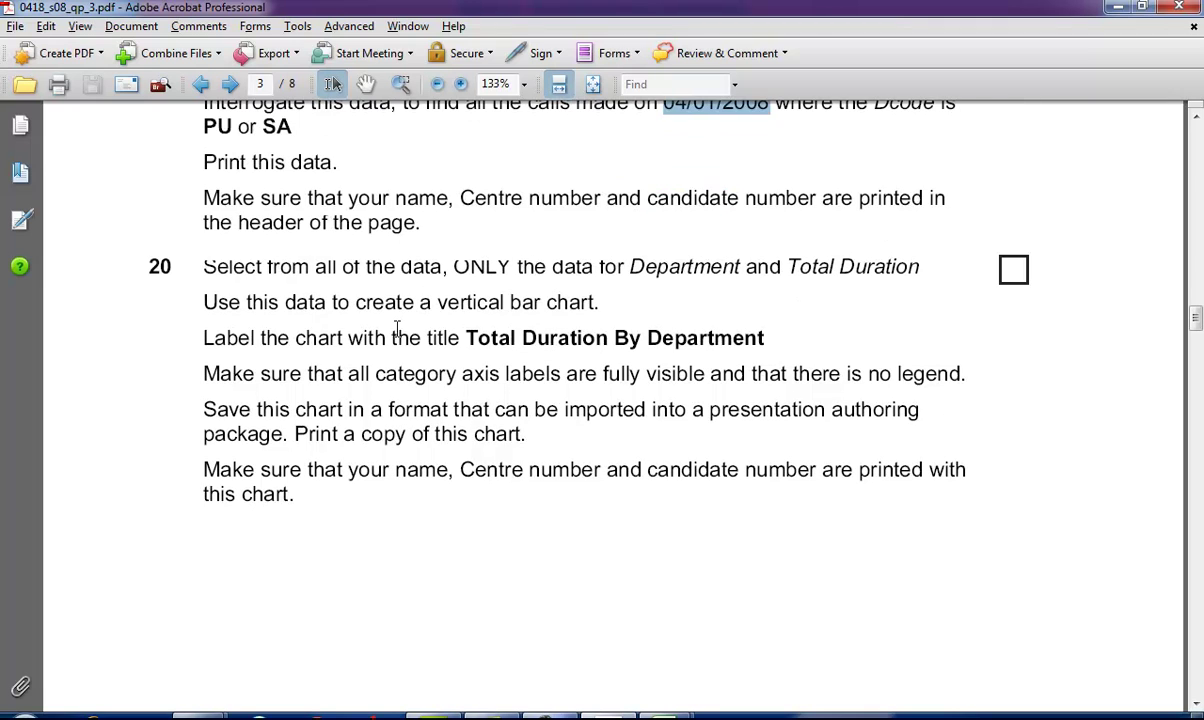
{"action": "left_click_drag", "start_coordinate": [203, 266], "coordinate": [703, 283]}
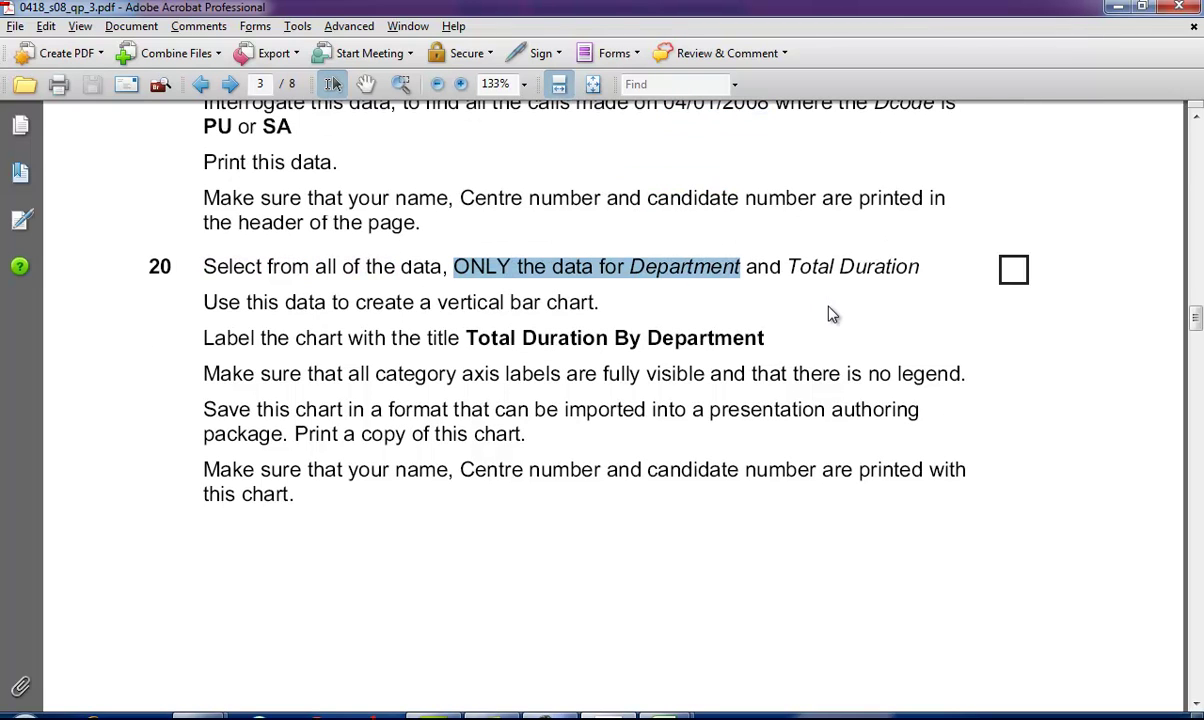
{"action": "left_click_drag", "start_coordinate": [355, 302], "coordinate": [551, 312]}
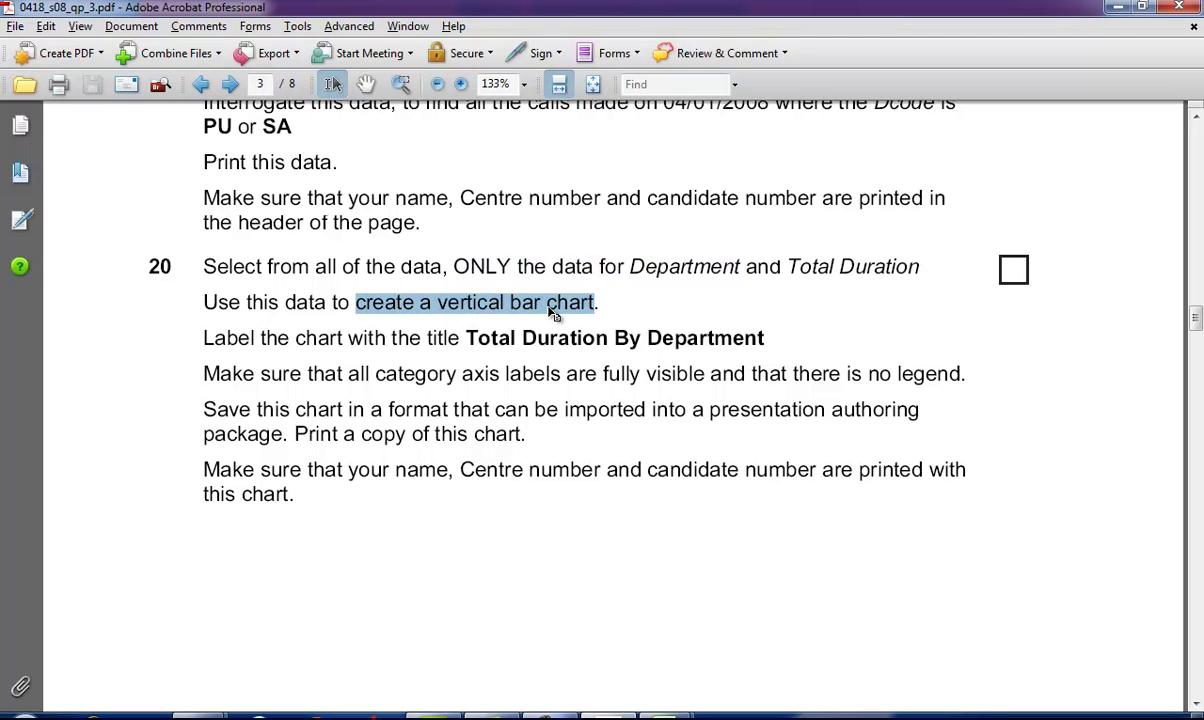
{"action": "left_click_drag", "start_coordinate": [466, 338], "coordinate": [705, 336]}
{"action": "key", "text": "ctrl+c"}
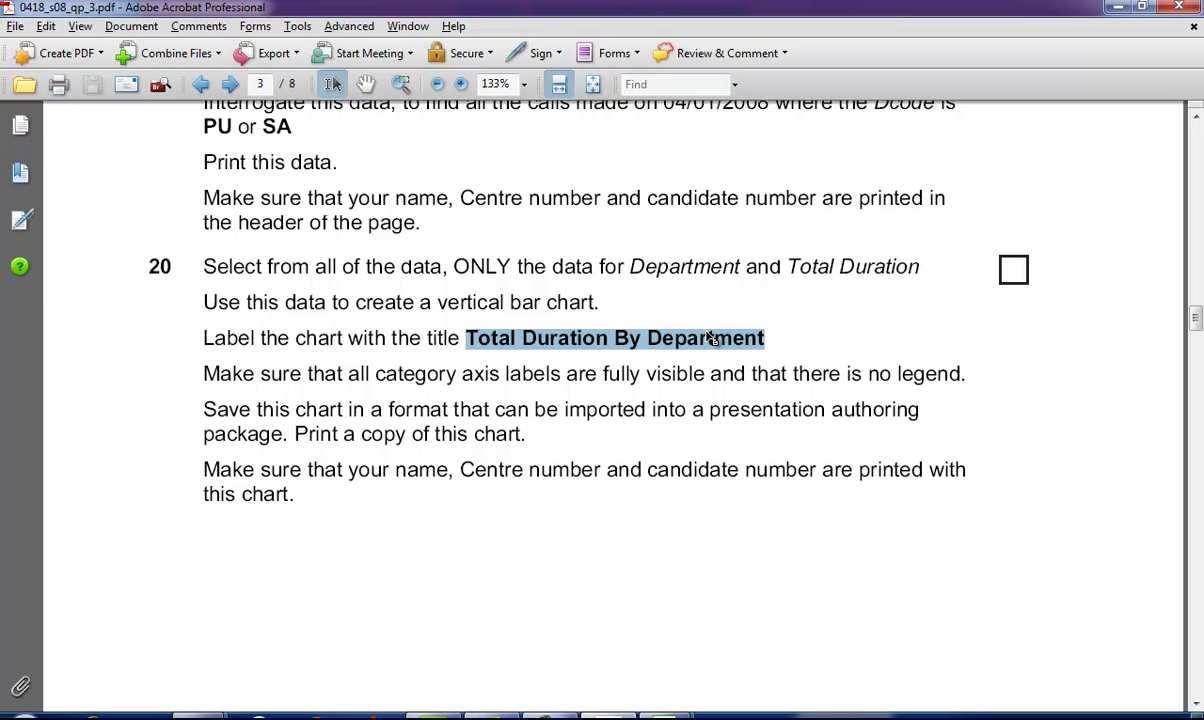
Step: Return to j8phone.csv, turn off filtering and unhide rows 1 to 14
{"action": "key", "text": "alt+Tab"}
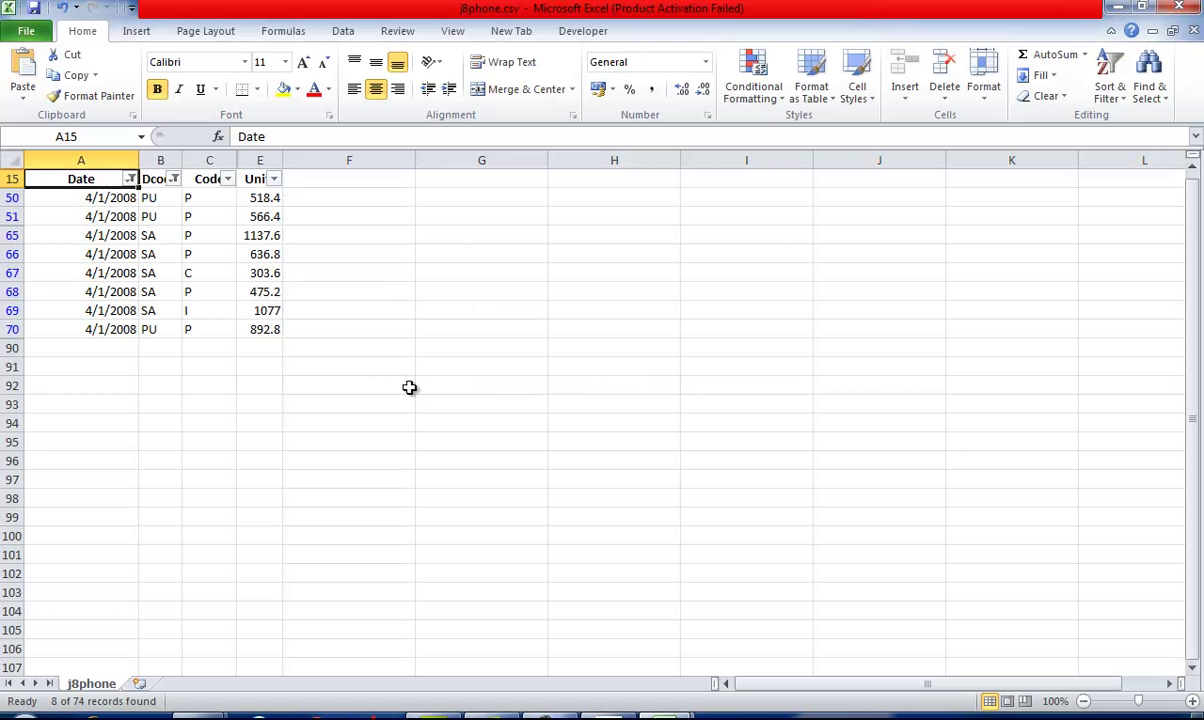
{"action": "left_click", "coordinate": [1110, 90]}
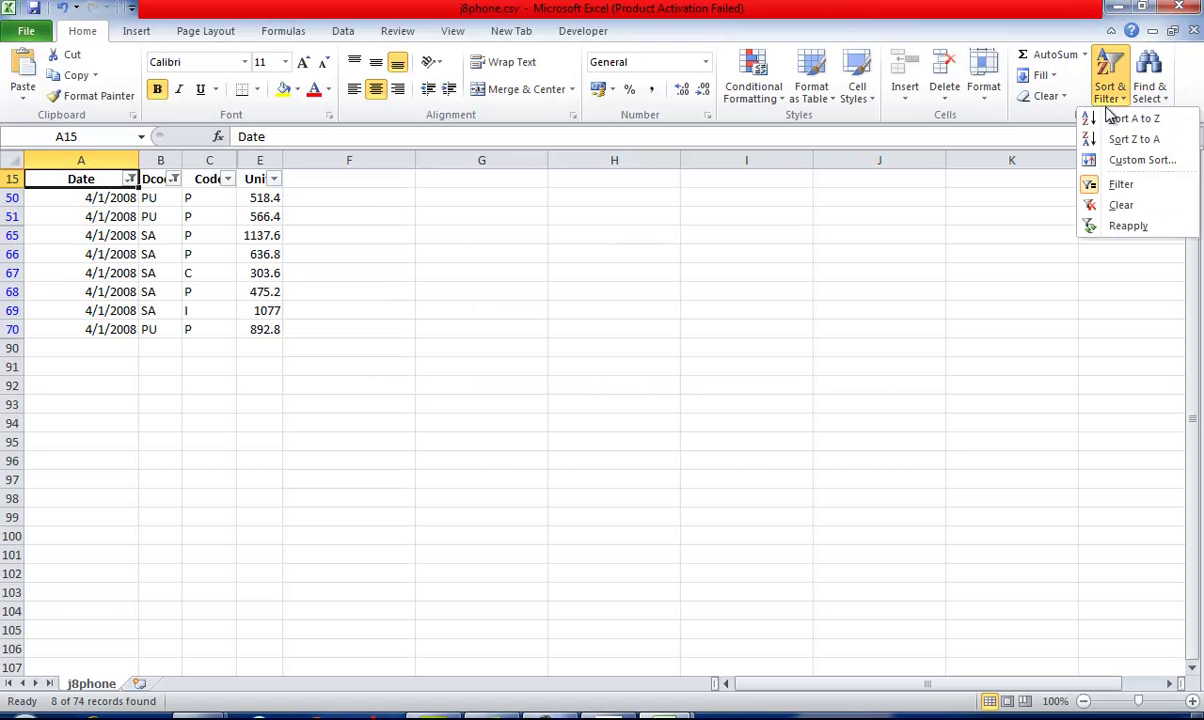
{"action": "left_click", "coordinate": [1095, 185]}
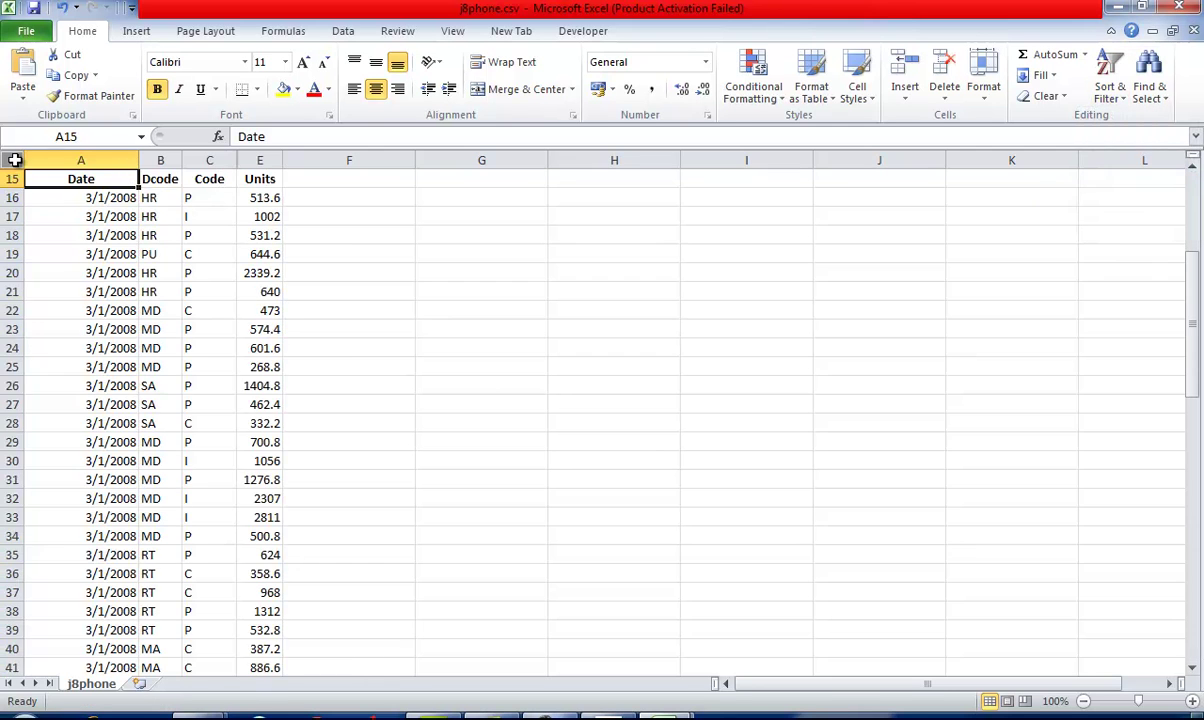
{"action": "left_click", "coordinate": [11, 160]}
{"action": "scroll", "coordinate": [12, 197], "scroll_direction": "up", "scroll_amount": 5}
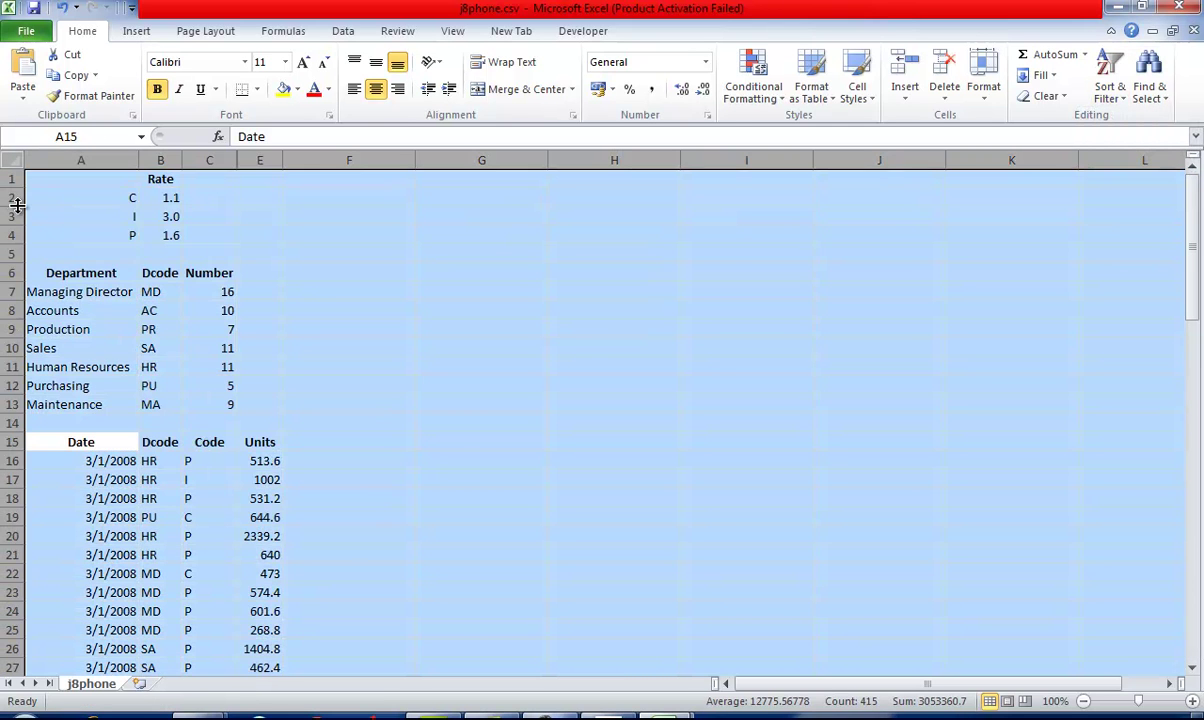
Step: Insert a 2-D clustered column chart from the department names in A7:A13 and the Number values in C7:C13
{"action": "left_click", "coordinate": [92, 292]}
{"action": "left_click_drag", "start_coordinate": [92, 292], "coordinate": [108, 398]}
{"action": "left_click_drag", "start_coordinate": [218, 293], "coordinate": [220, 406]}
{"action": "left_click", "coordinate": [136, 31]}
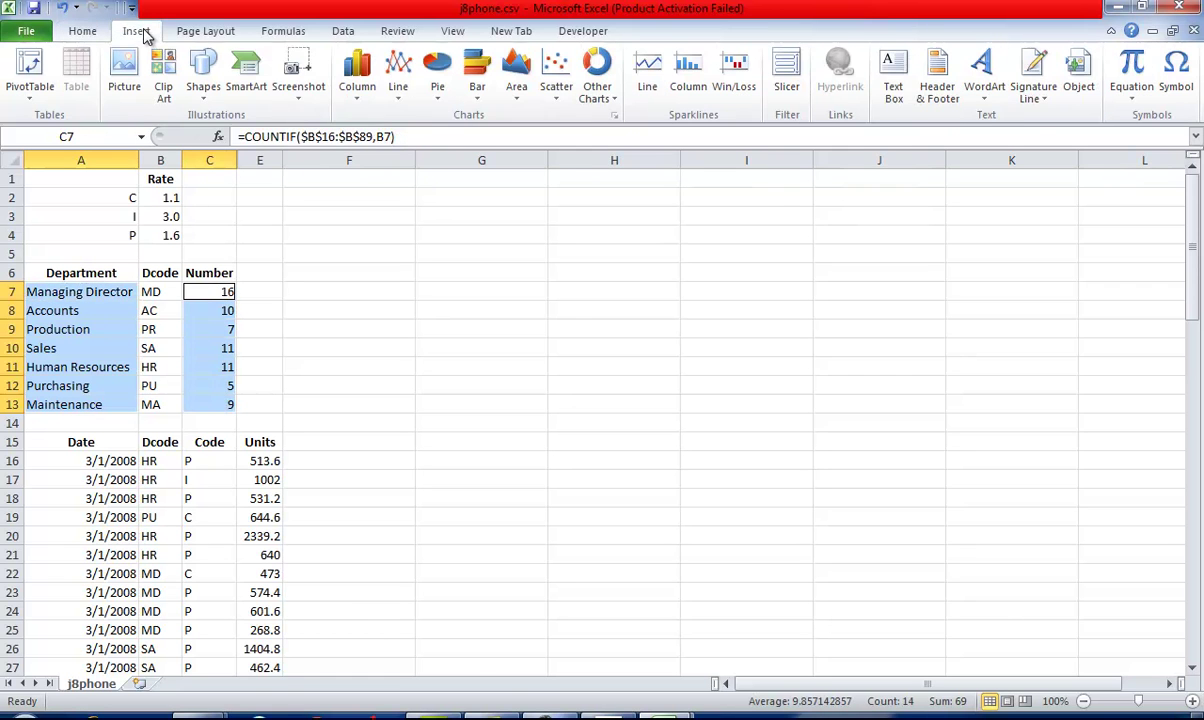
{"action": "left_click", "coordinate": [357, 75]}
{"action": "left_click", "coordinate": [366, 148]}
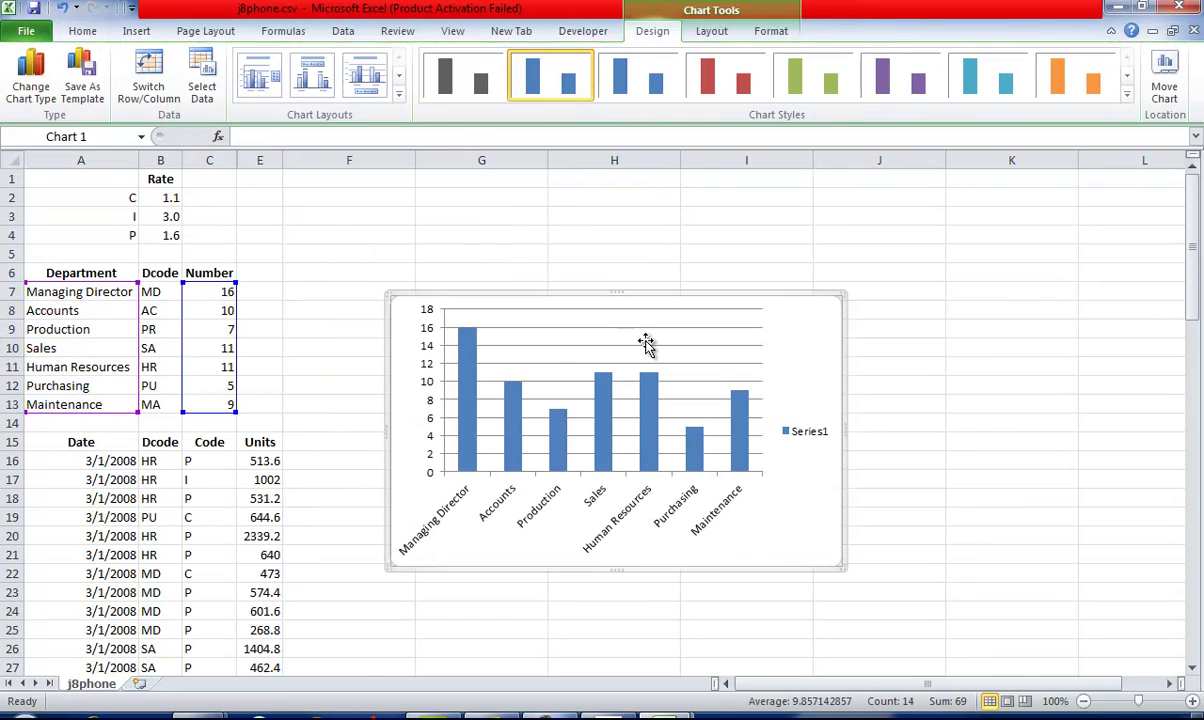
Step: Add a title above the chart and paste "Total Duration By Department" into it
{"action": "left_click", "coordinate": [711, 31]}
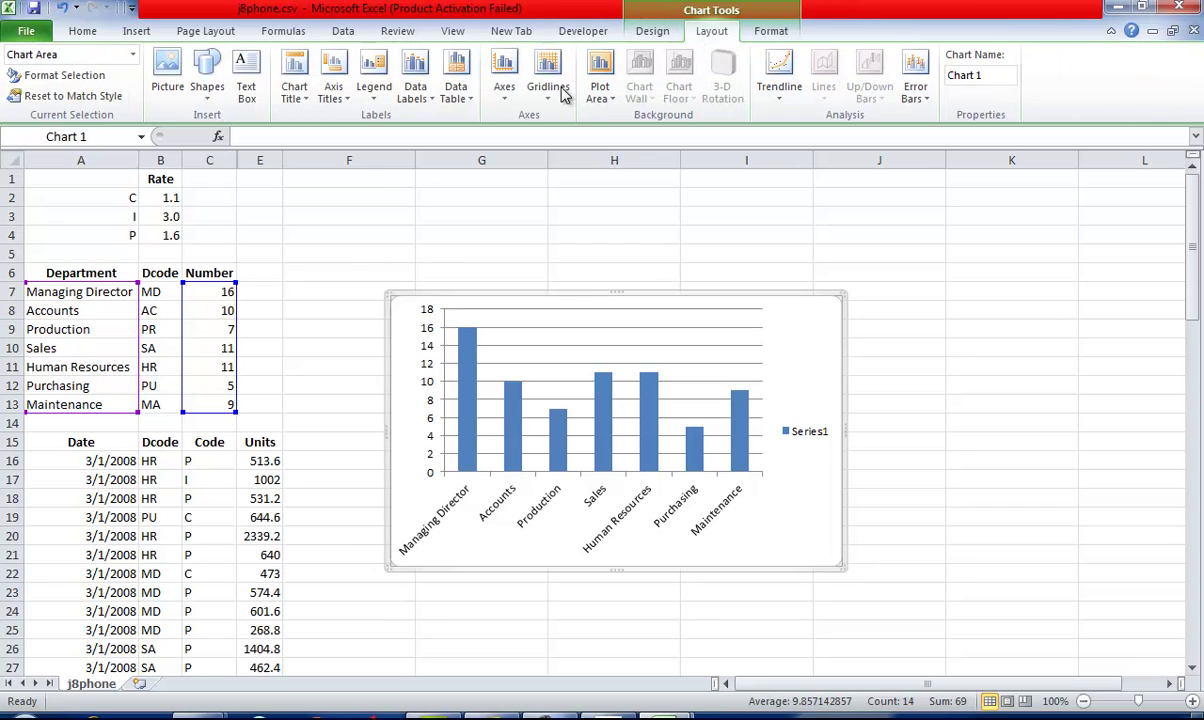
{"action": "left_click", "coordinate": [298, 96]}
{"action": "left_click", "coordinate": [330, 210]}
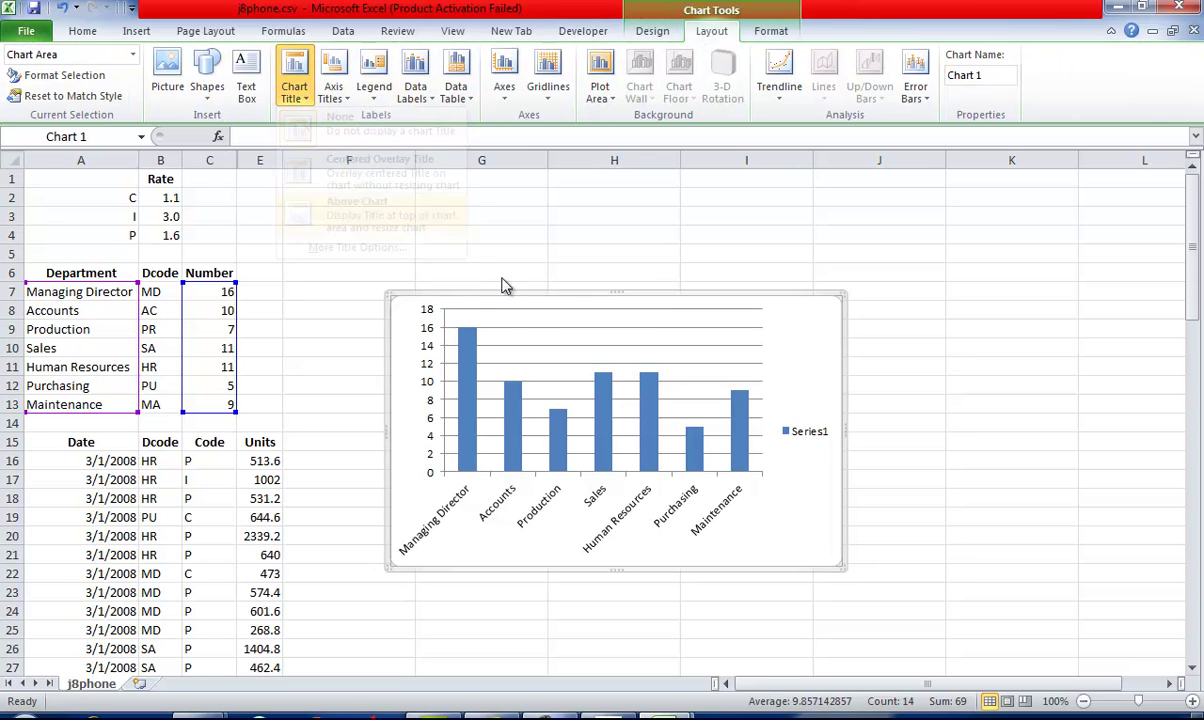
{"action": "left_click_drag", "start_coordinate": [569, 320], "coordinate": [673, 327]}
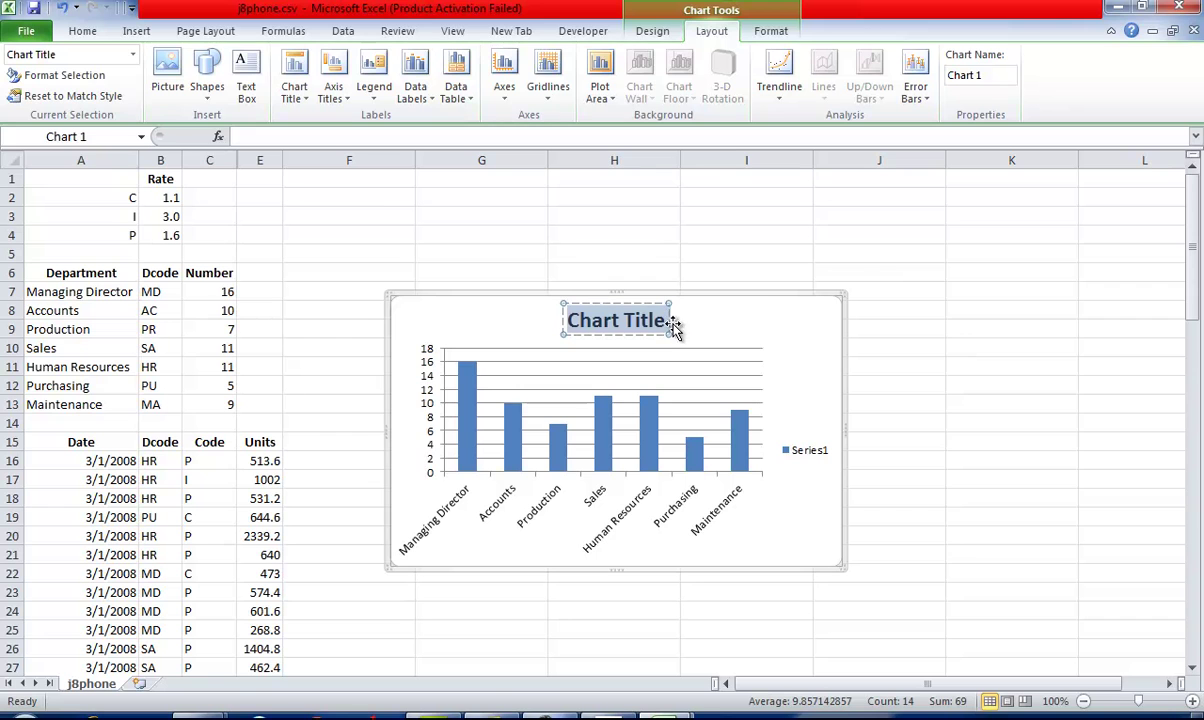
{"action": "key", "text": "ctrl+v"}
Step: Review task 20's axis label and chart saving requirements in the exam paper and return to the chart in j8phone.csv
{"action": "key", "text": "alt+Tab"}
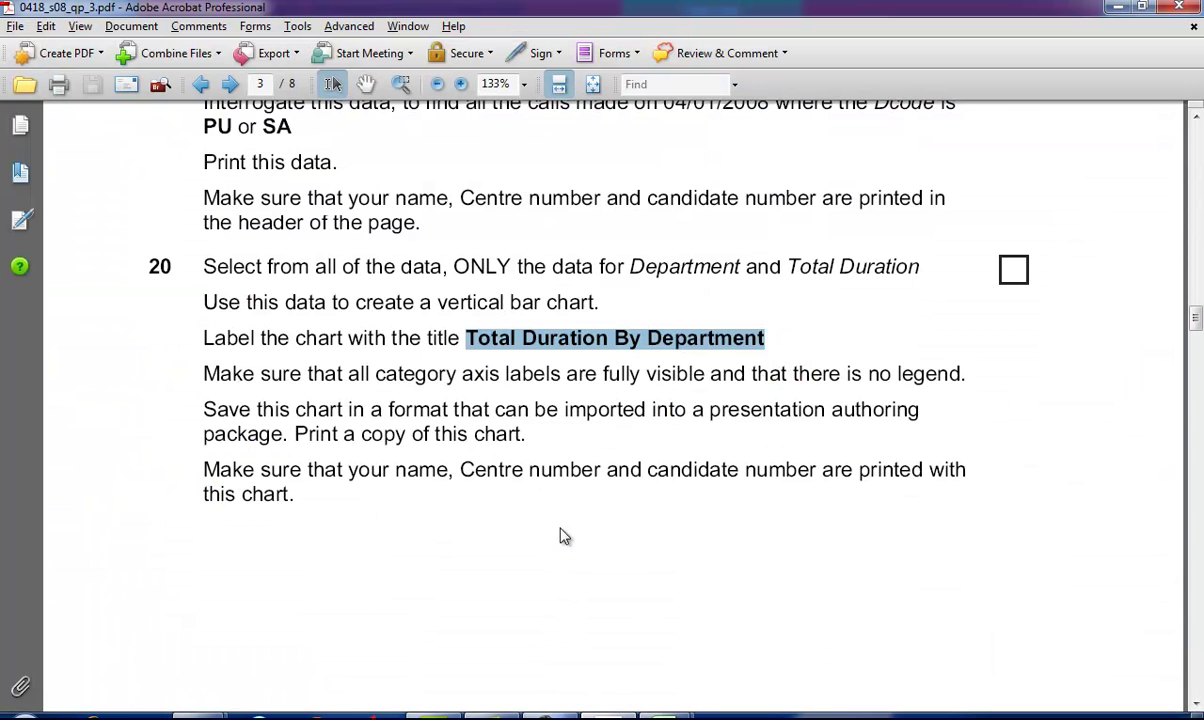
{"action": "scroll", "coordinate": [556, 528], "scroll_direction": "down", "scroll_amount": 1}
{"action": "left_click_drag", "start_coordinate": [309, 328], "coordinate": [598, 329]}
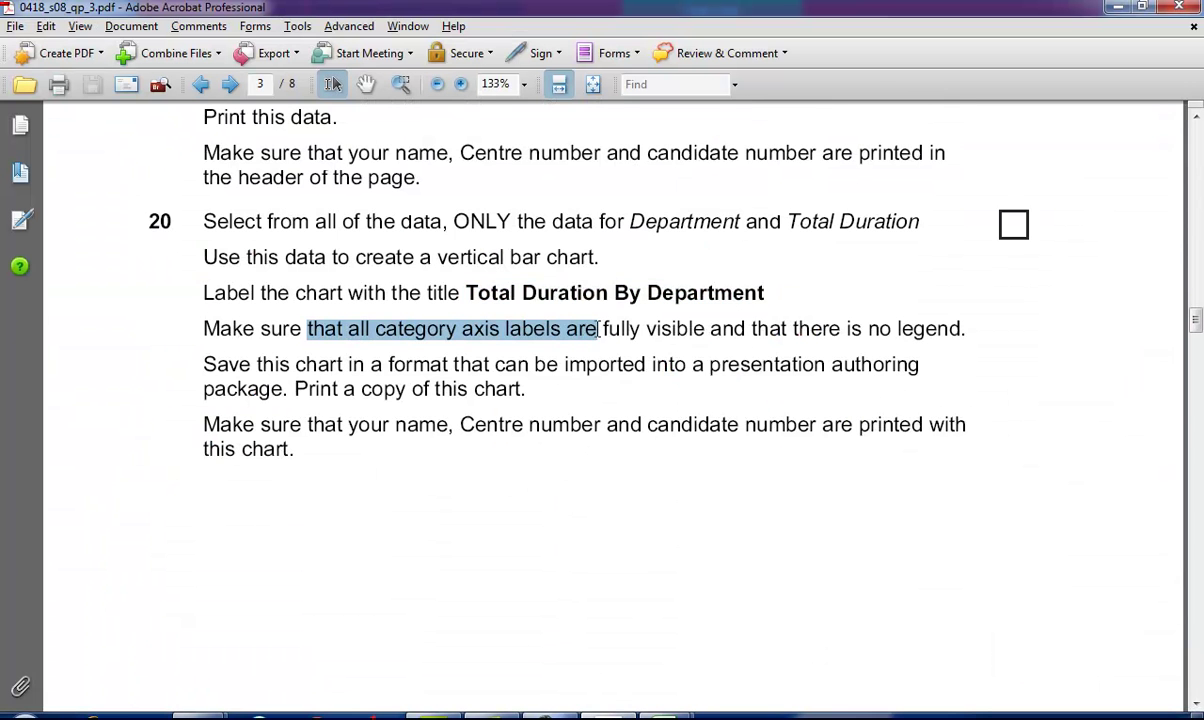
{"action": "left_click_drag", "start_coordinate": [388, 364], "coordinate": [490, 365]}
{"action": "key", "text": "alt+Tab"}
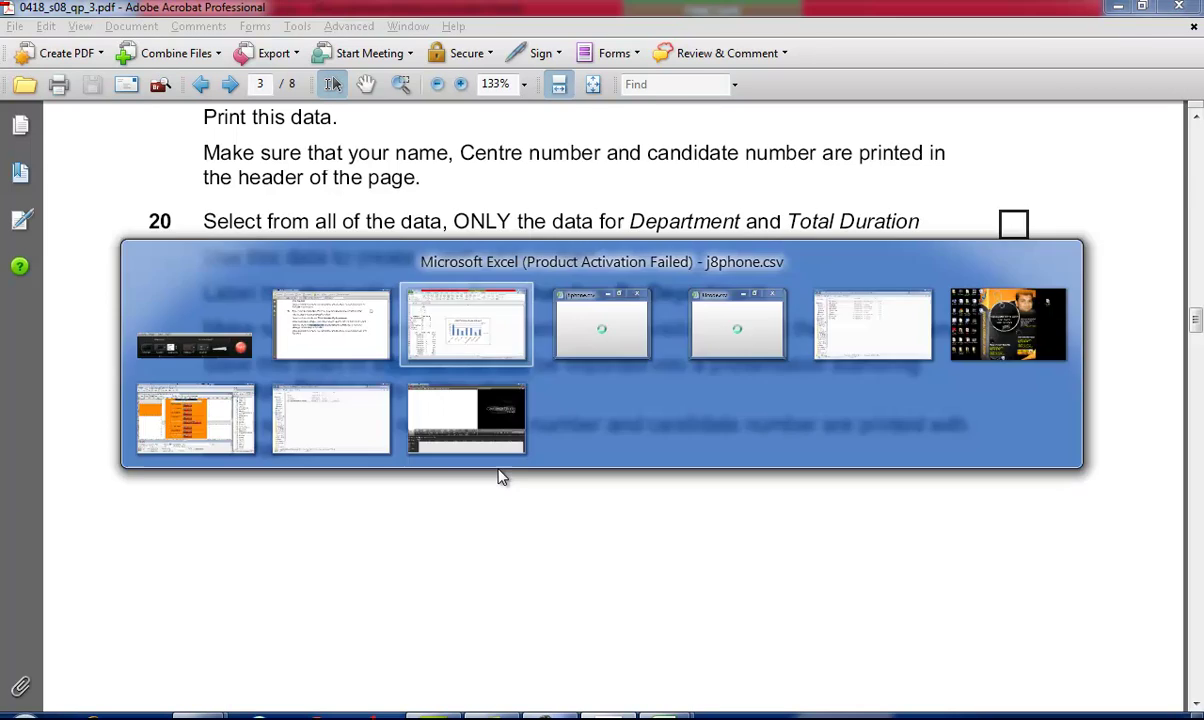
{"action": "left_click", "coordinate": [821, 535]}
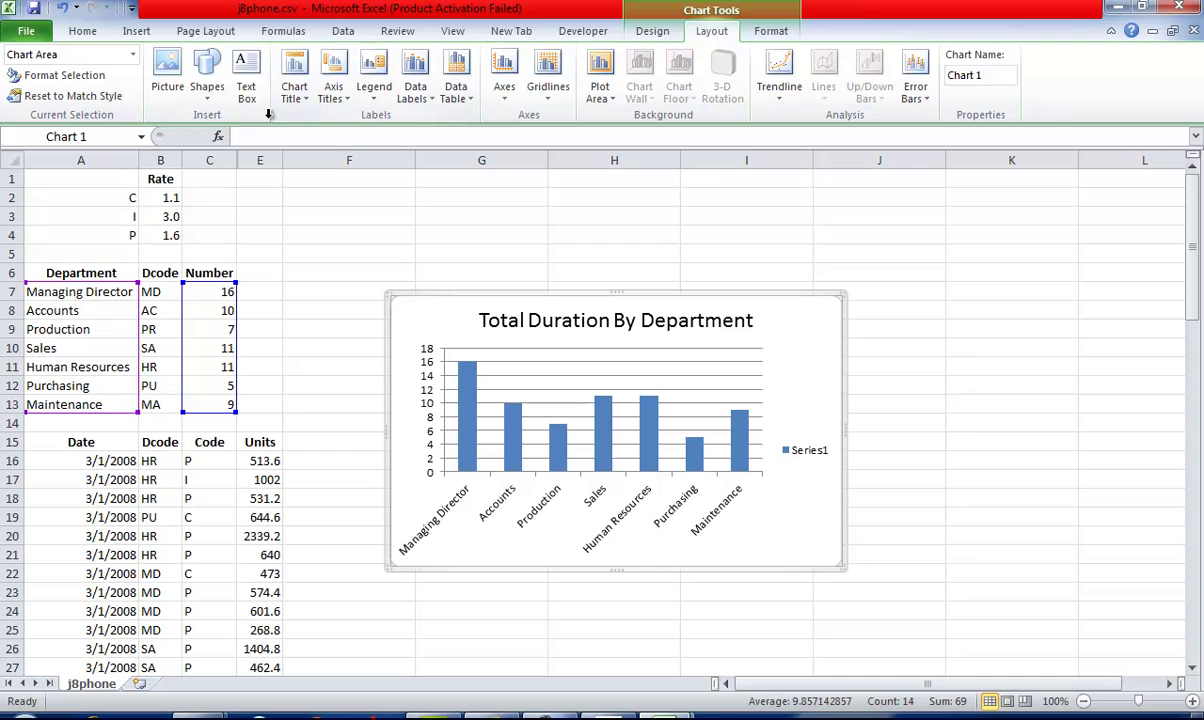
Step: Copy the Department heading from A6 and add "Department" as the title below the chart's horizontal axis
{"action": "left_click", "coordinate": [116, 276]}
{"action": "left_click_drag", "start_coordinate": [310, 137], "coordinate": [226, 135]}
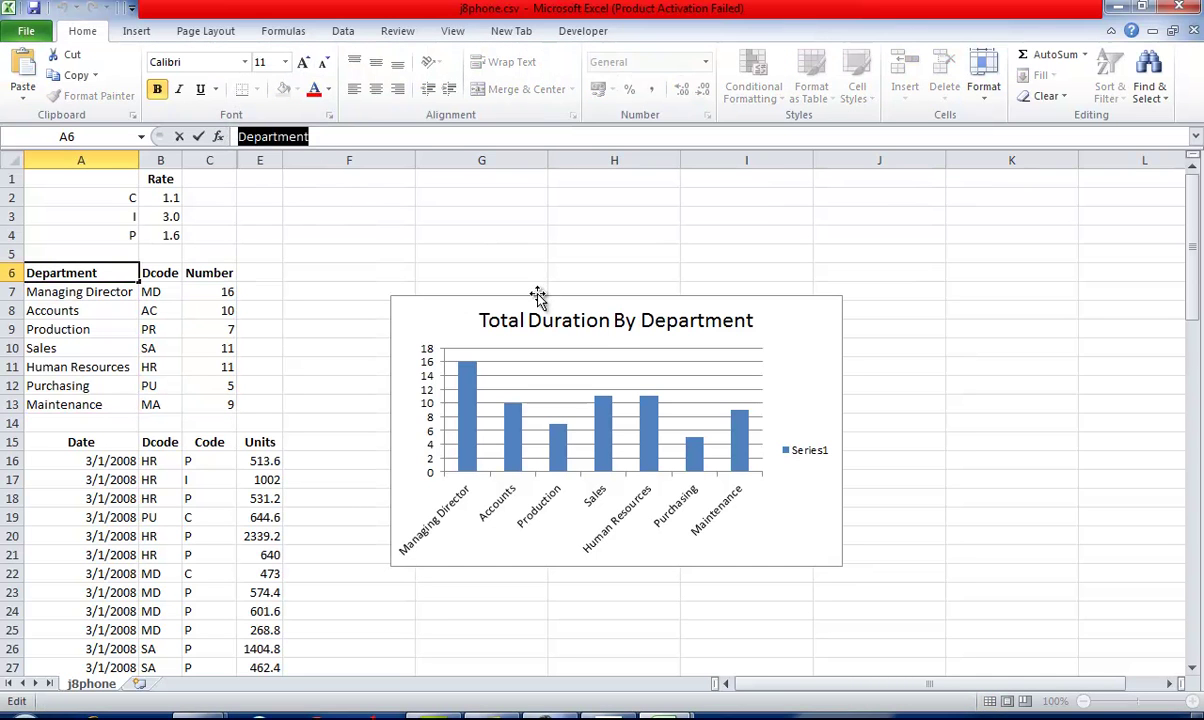
{"action": "left_click", "coordinate": [740, 325]}
{"action": "left_click", "coordinate": [711, 31]}
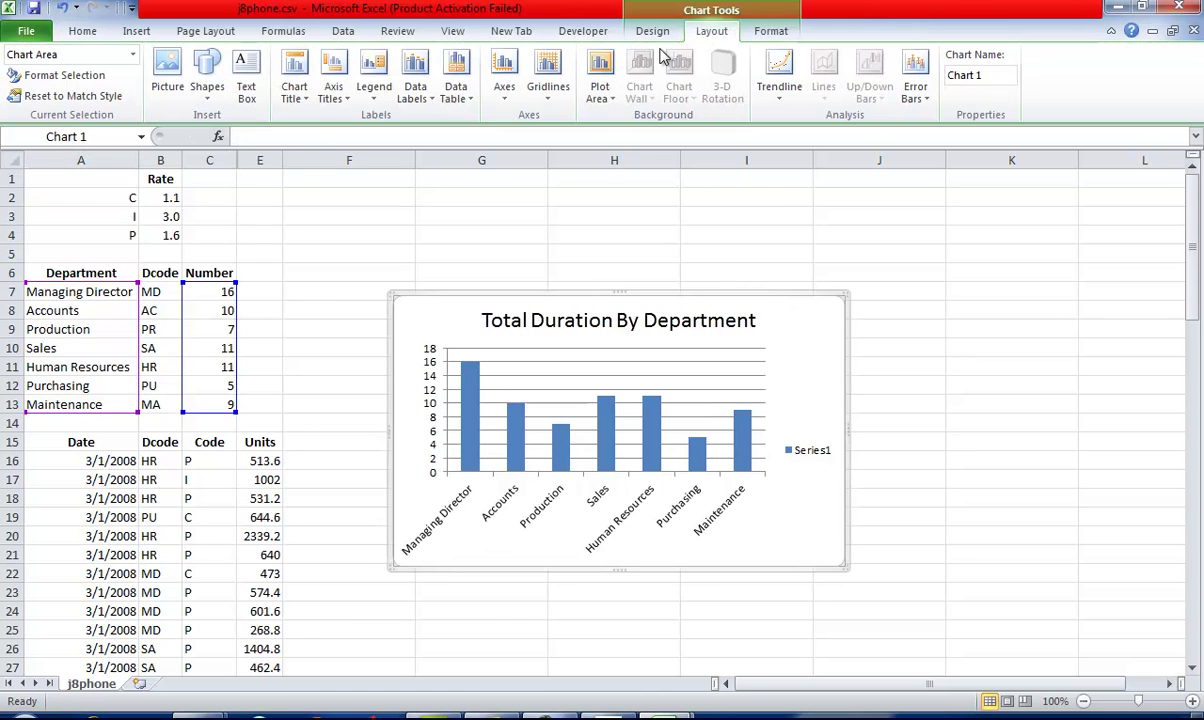
{"action": "left_click", "coordinate": [333, 88]}
{"action": "mouse_move", "coordinate": [368, 125]}
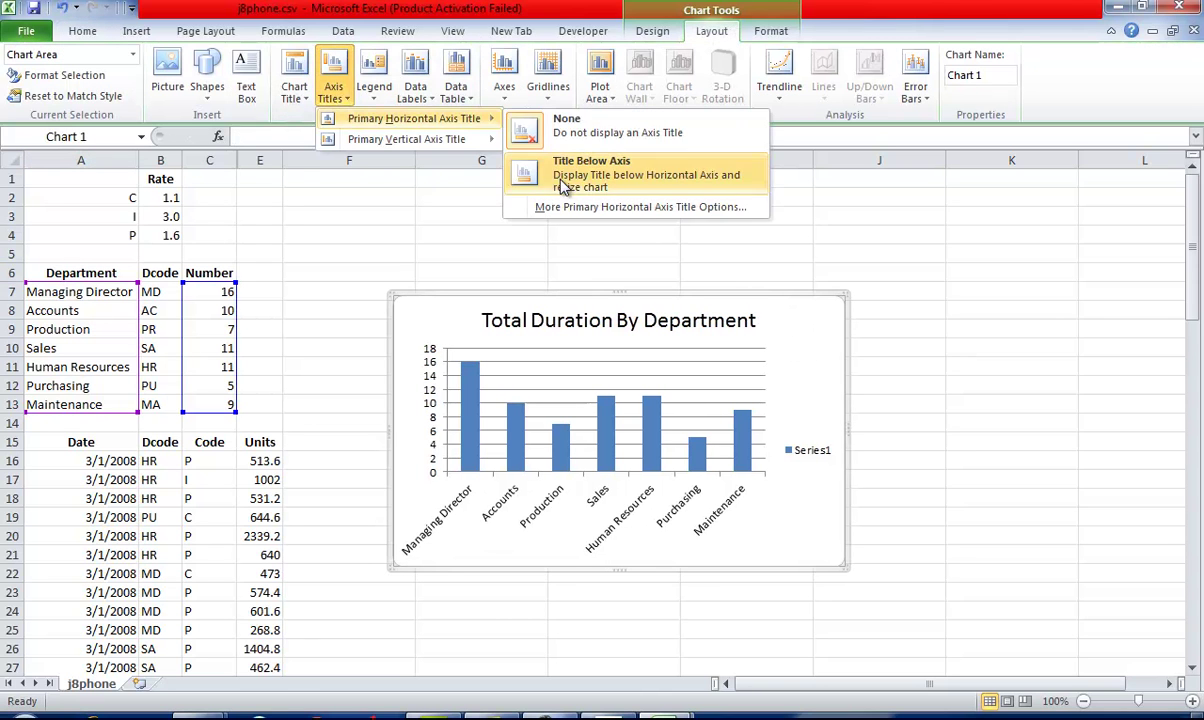
{"action": "left_click", "coordinate": [525, 175]}
{"action": "left_click_drag", "start_coordinate": [585, 546], "coordinate": [654, 542]}
{"action": "type", "text": "Department"}
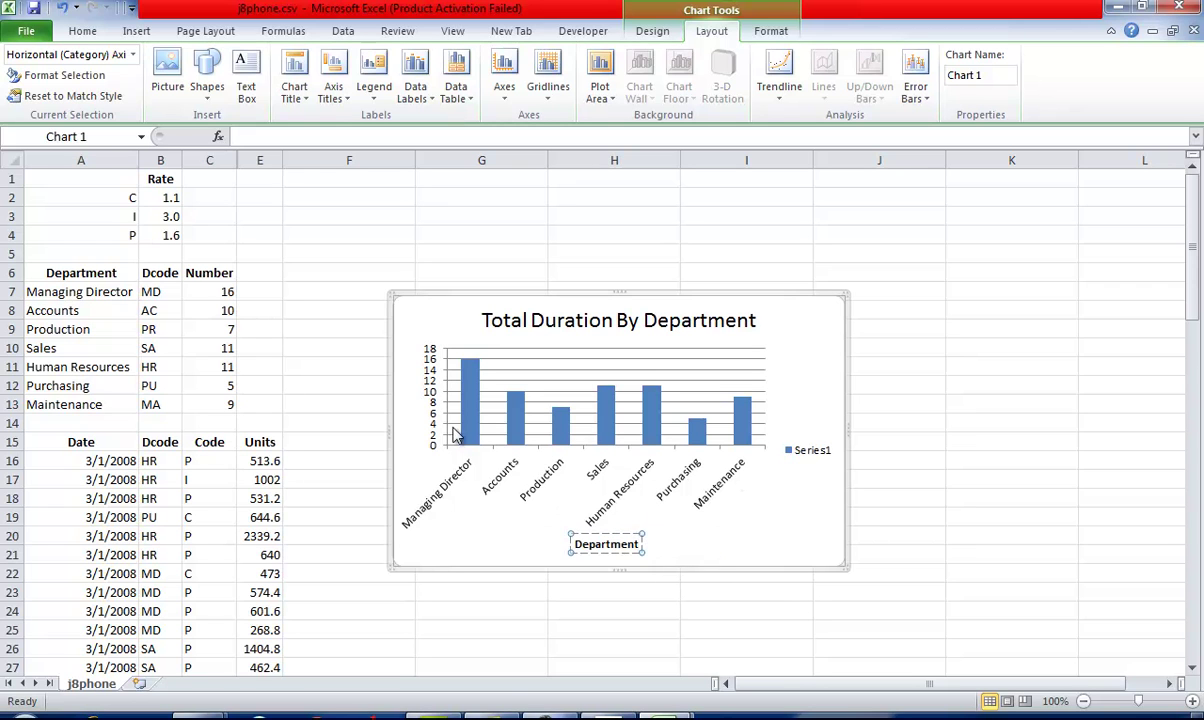
Step: Add a rotated title reading "Number" to the chart's vertical axis
{"action": "left_click", "coordinate": [333, 86]}
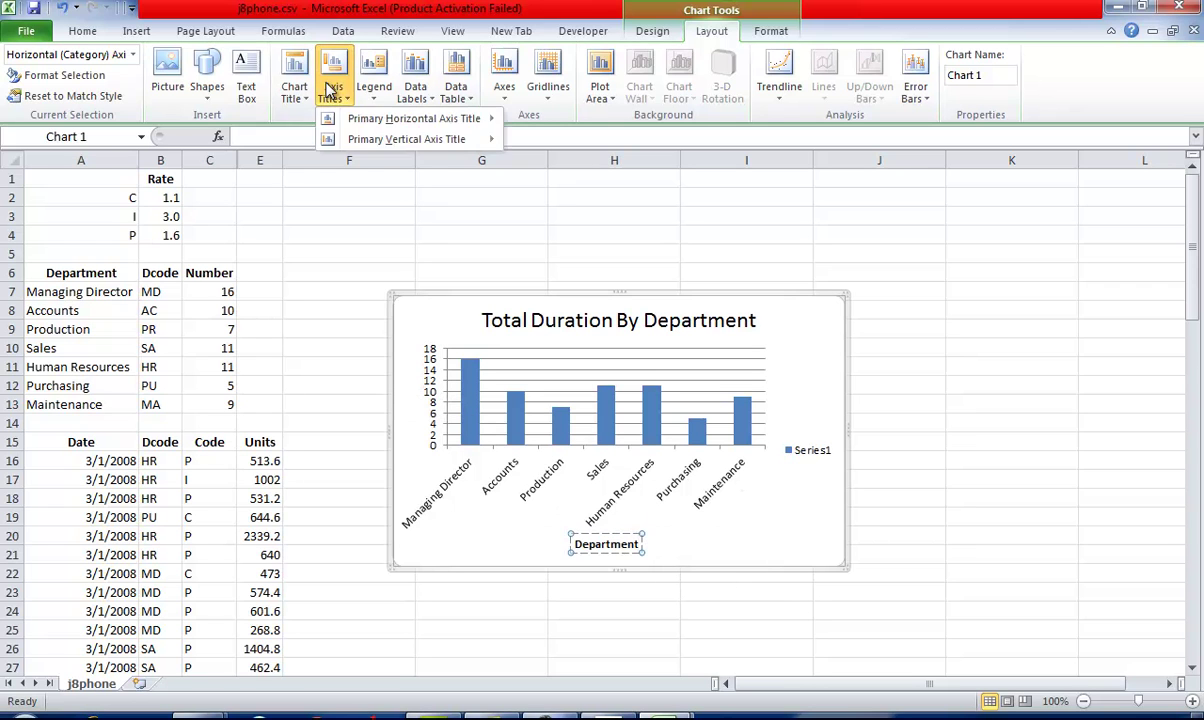
{"action": "mouse_move", "coordinate": [340, 118]}
{"action": "mouse_move", "coordinate": [390, 139]}
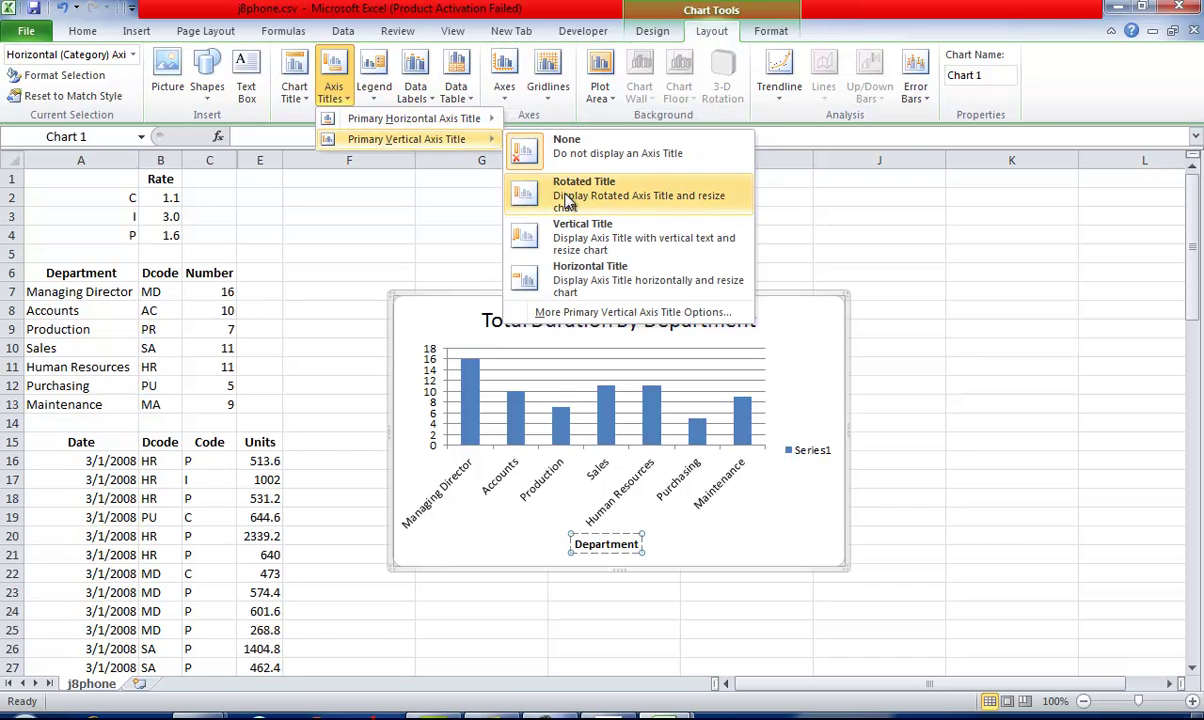
{"action": "left_click", "coordinate": [520, 182]}
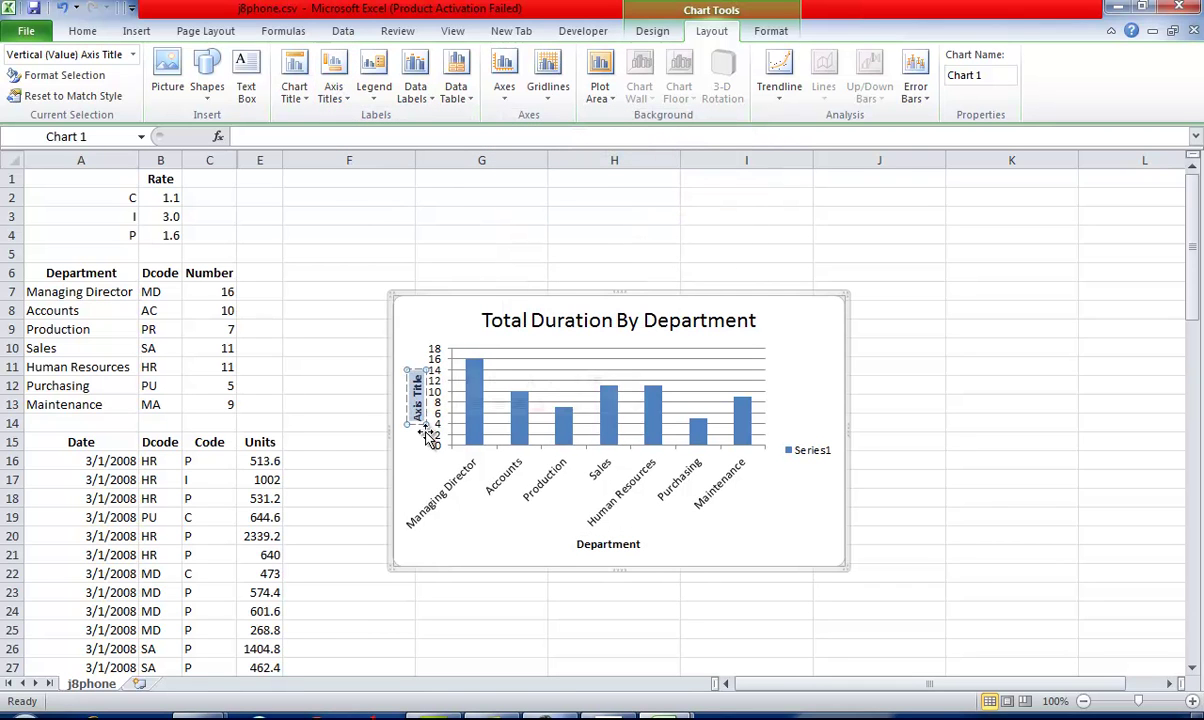
{"action": "type", "text": "Number"}
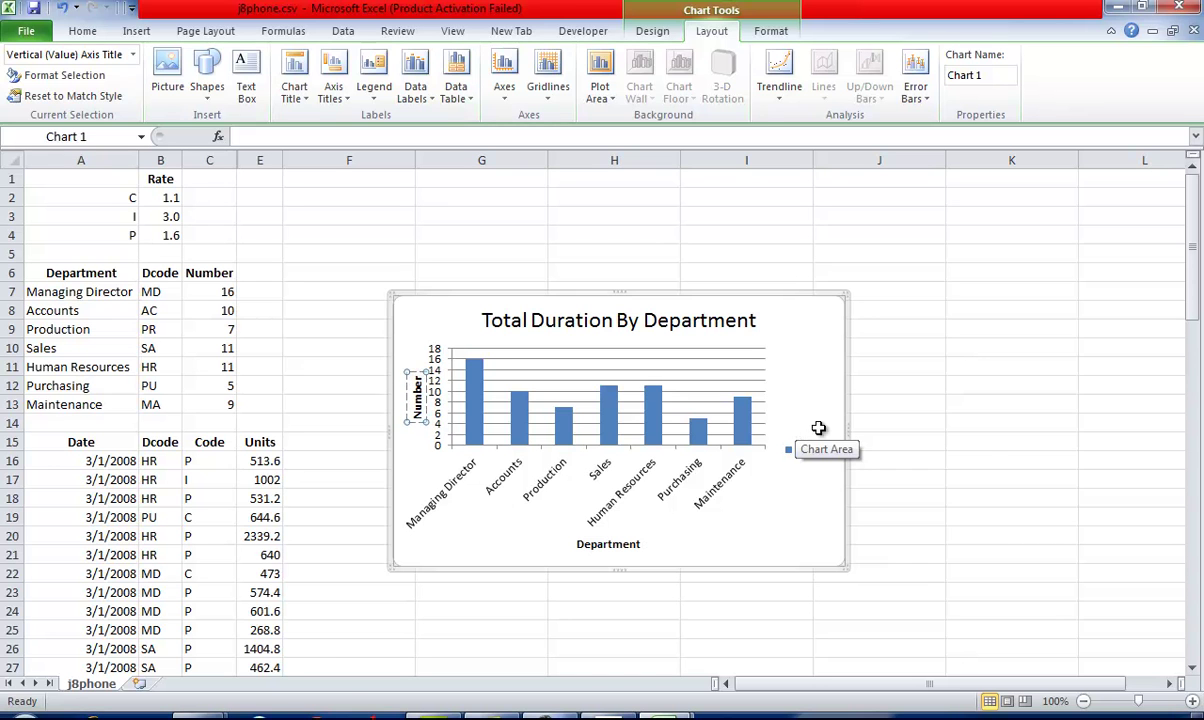
{"action": "left_click", "coordinate": [973, 484]}
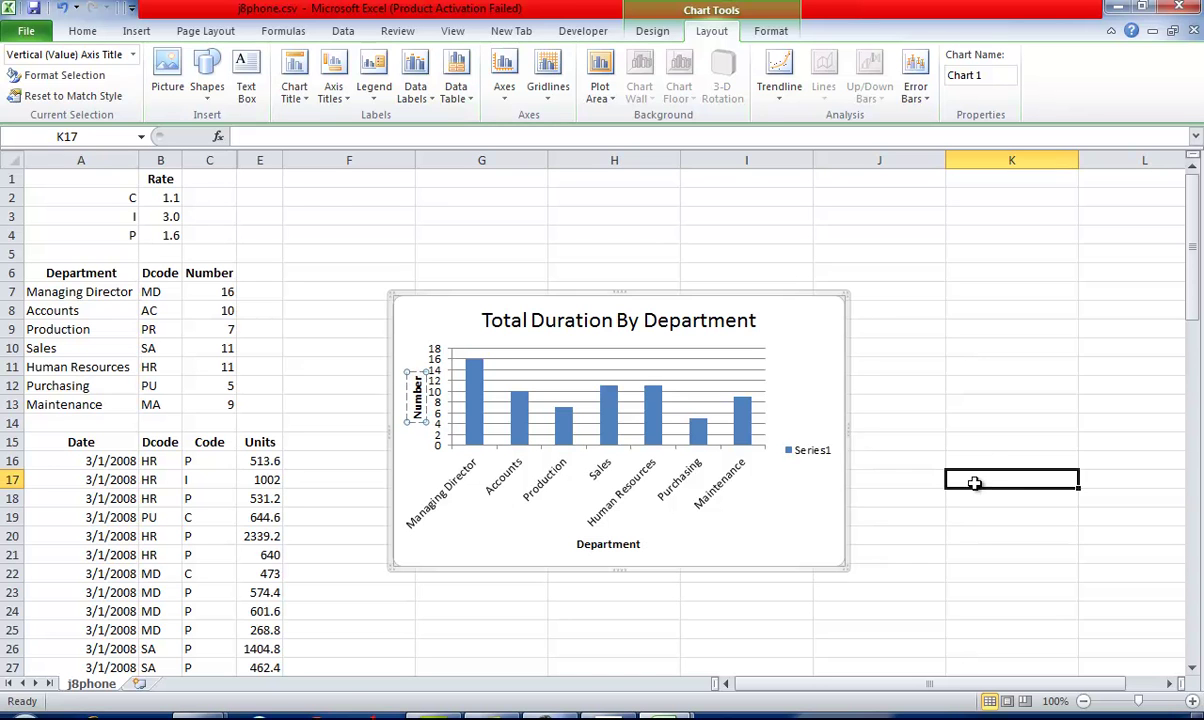
Step: Review task 21's file list and task 22's style sheet requirements in the exam paper
{"action": "key", "text": "alt+Tab"}
{"action": "scroll", "coordinate": [695, 552], "scroll_direction": "down", "scroll_amount": 3}
{"action": "scroll", "coordinate": [562, 398], "scroll_direction": "up", "scroll_amount": 3}
{"action": "left_click", "coordinate": [559, 462]}
{"action": "scroll", "coordinate": [567, 519], "scroll_direction": "down", "scroll_amount": 8}
{"action": "scroll", "coordinate": [553, 576], "scroll_direction": "down", "scroll_amount": 3}
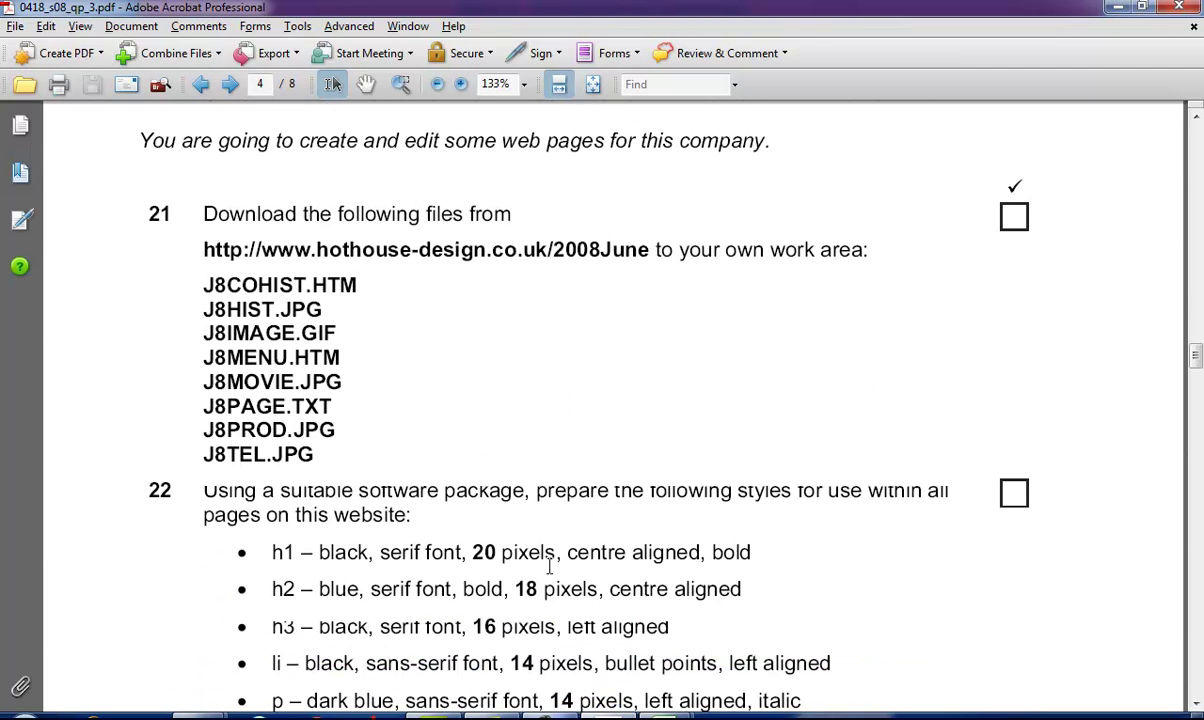
{"action": "double_click", "coordinate": [345, 212]}
{"action": "scroll", "coordinate": [345, 212], "scroll_direction": "down", "scroll_amount": 3}
{"action": "left_click_drag", "start_coordinate": [281, 310], "coordinate": [740, 311]}
{"action": "scroll", "coordinate": [767, 328], "scroll_direction": "down", "scroll_amount": 2}
{"action": "left_click", "coordinate": [470, 540]}
Step: Switch to Dreamweaver, close the open ICT Videos page and create a new CSS document
{"action": "key", "text": "alt+Tab"}
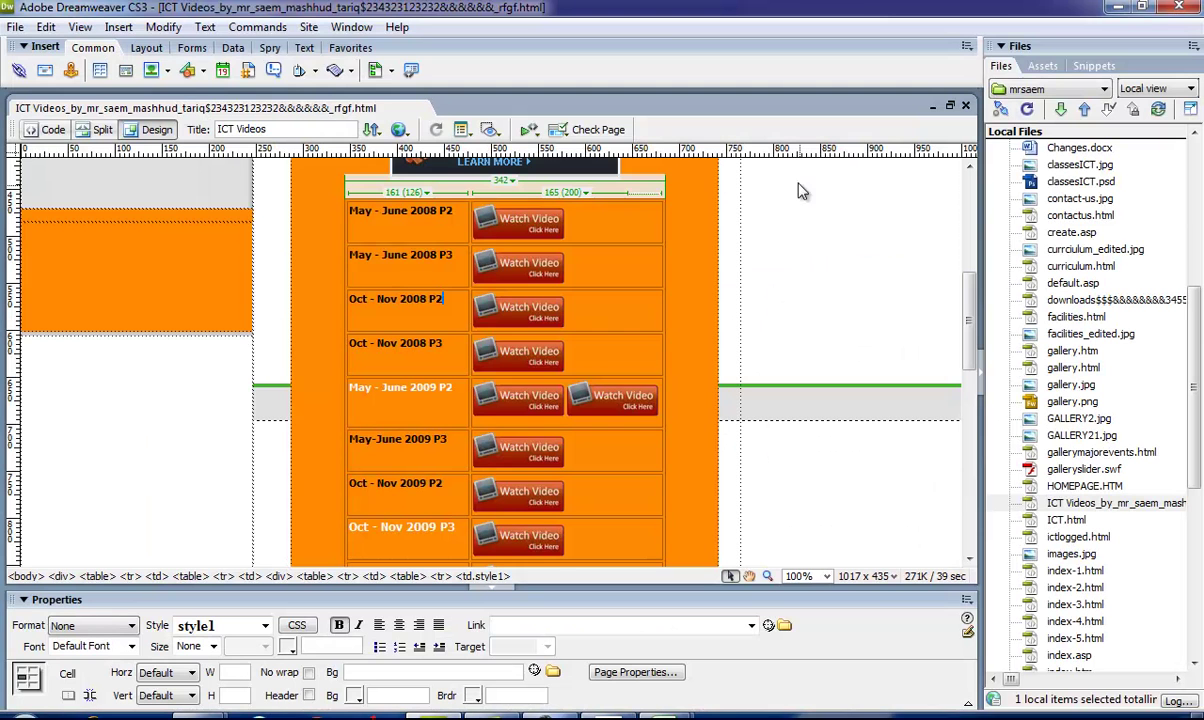
{"action": "left_click", "coordinate": [965, 105]}
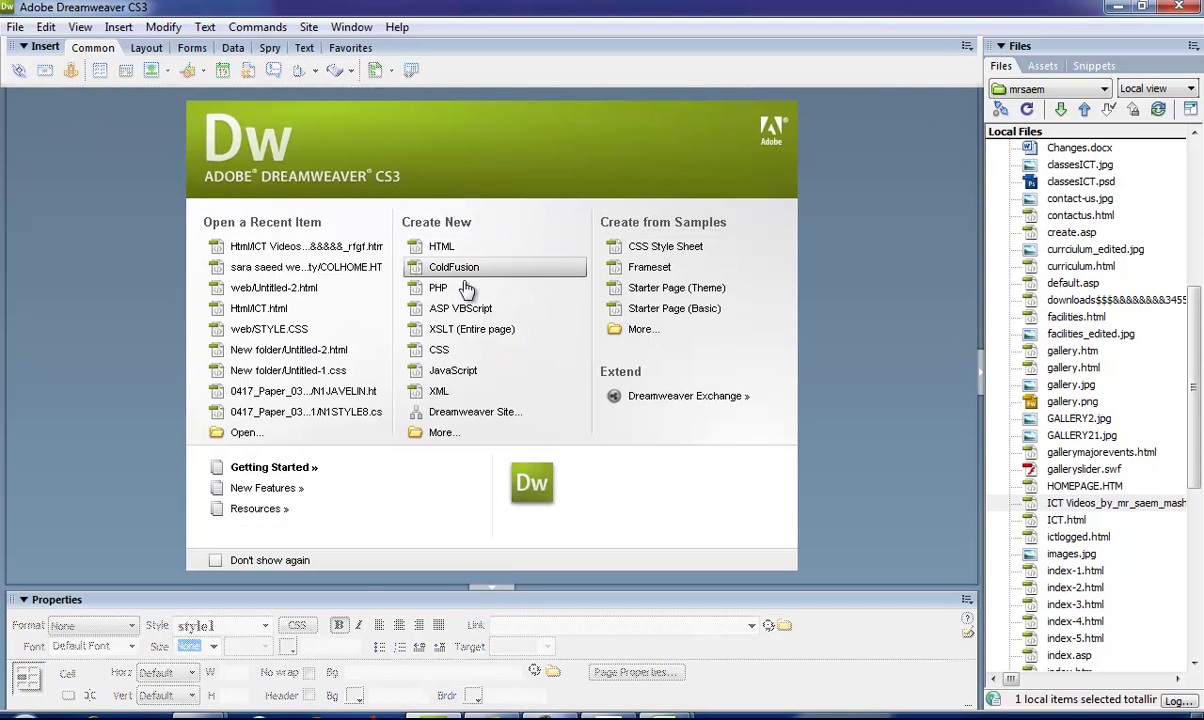
{"action": "left_click", "coordinate": [453, 357]}
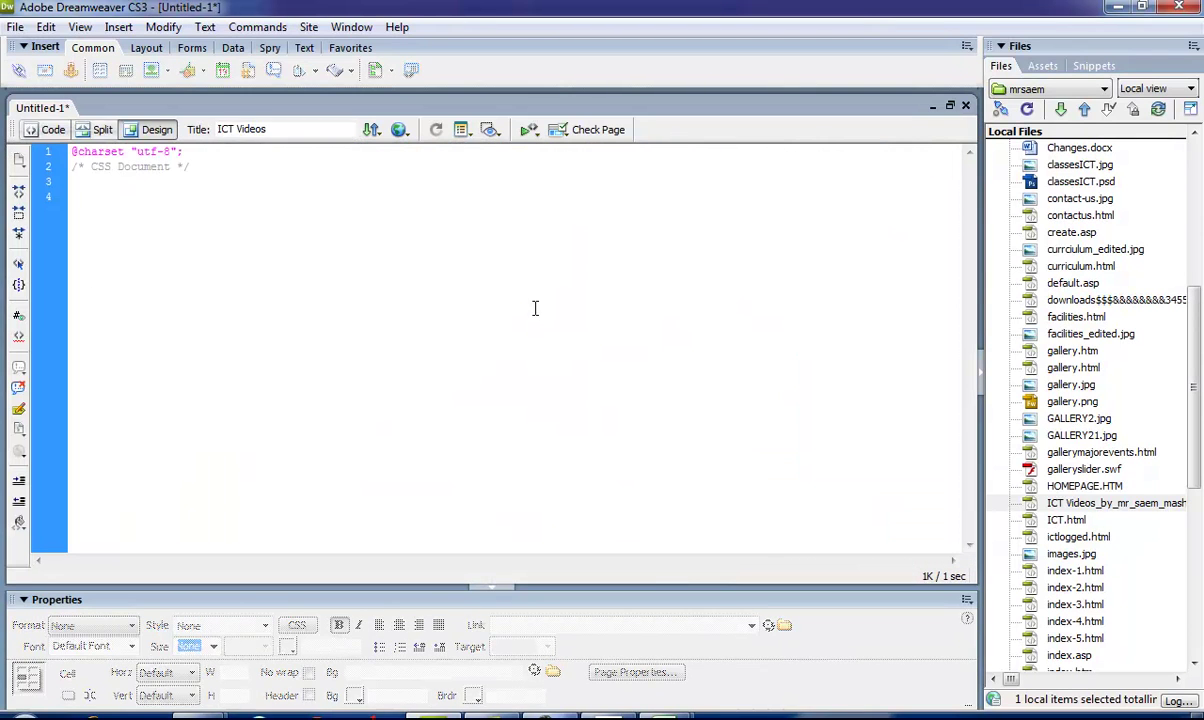
Step: Copy the 06_0418_03 folder's path from Windows Explorer and return to the unsaved style sheet in Dreamweaver
{"action": "left_click", "coordinate": [15, 27]}
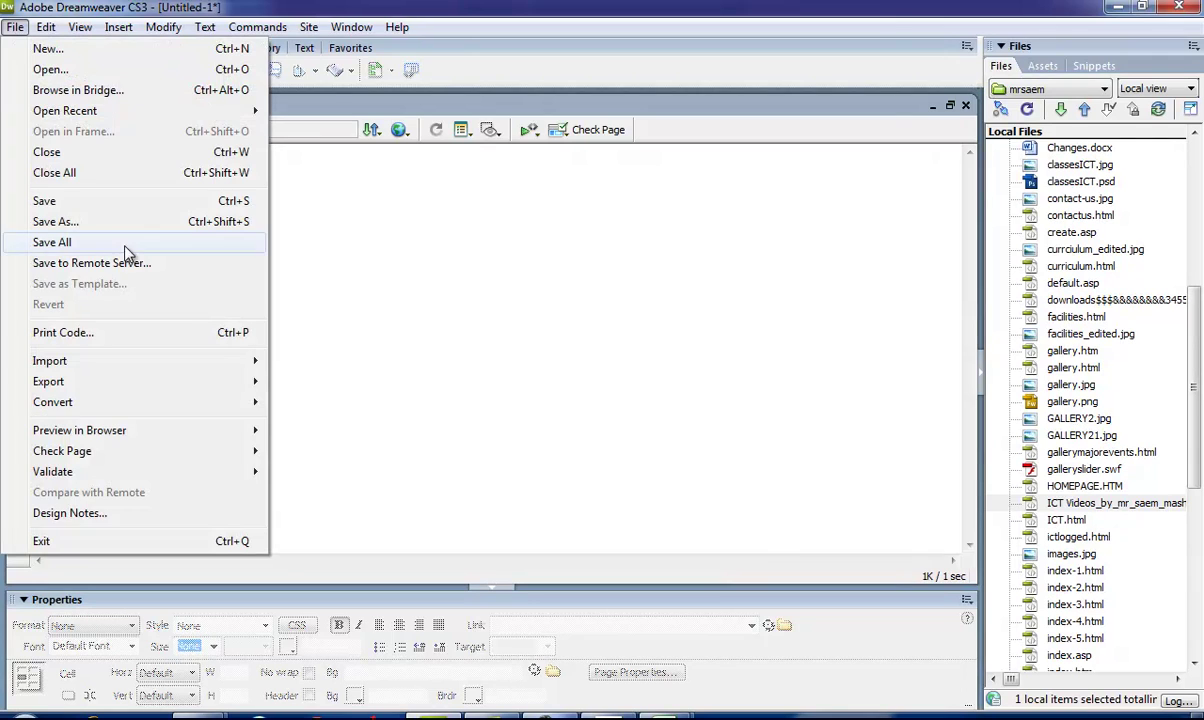
{"action": "left_click", "coordinate": [165, 714]}
{"action": "left_click", "coordinate": [333, 625]}
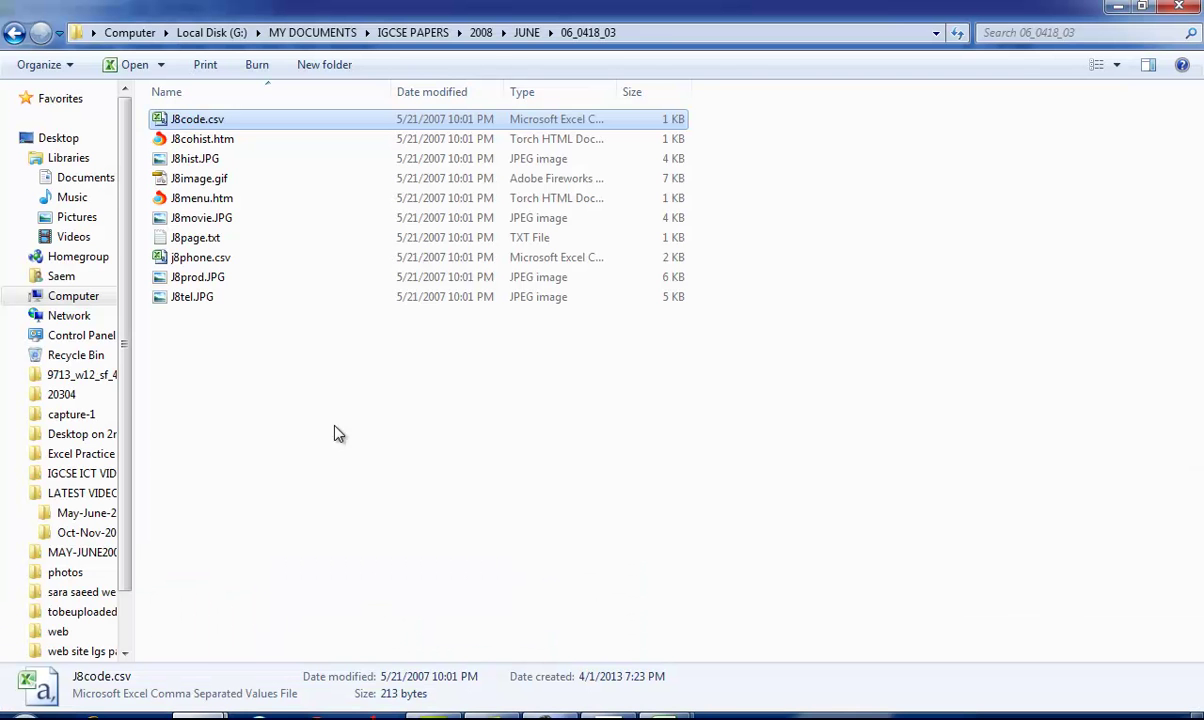
{"action": "left_click", "coordinate": [668, 38]}
{"action": "right_click", "coordinate": [666, 33]}
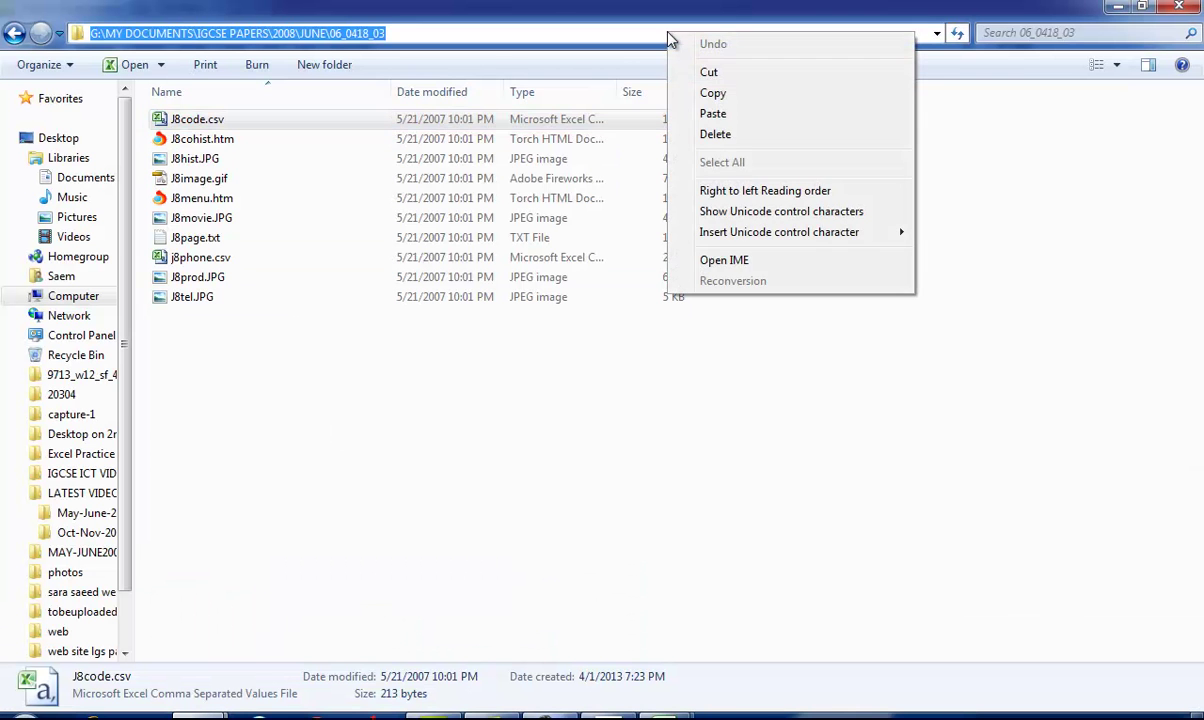
{"action": "left_click", "coordinate": [709, 91]}
{"action": "key", "text": "alt+Tab"}
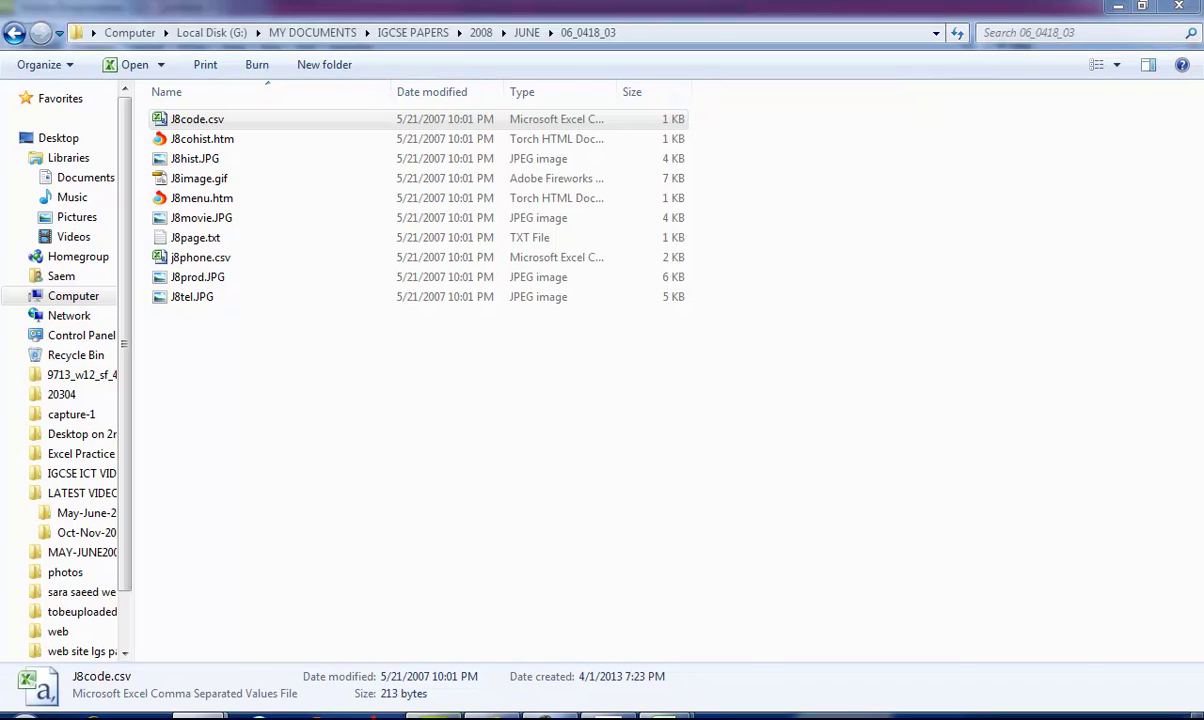
Step: Save the style sheet as mystyle.css in G:\MY DOCUMENTS\IGCSE PAPERS\2008\JUNE\06_0418_03
{"action": "left_click", "coordinate": [14, 30]}
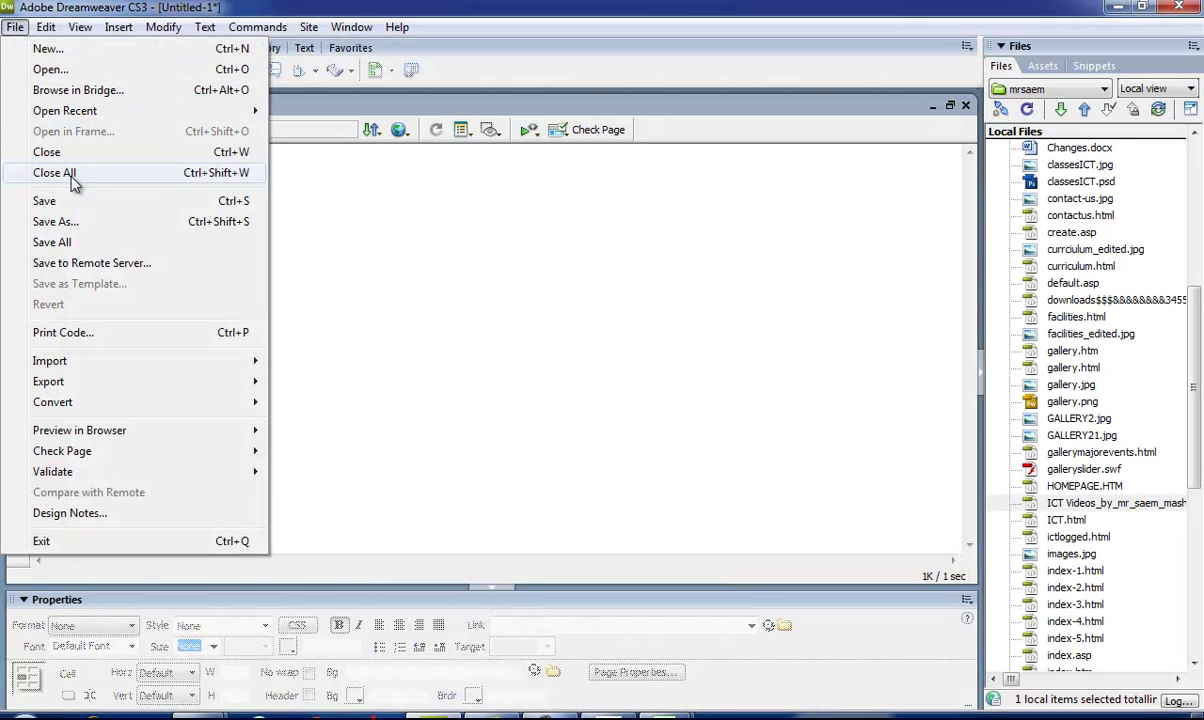
{"action": "left_click", "coordinate": [72, 209]}
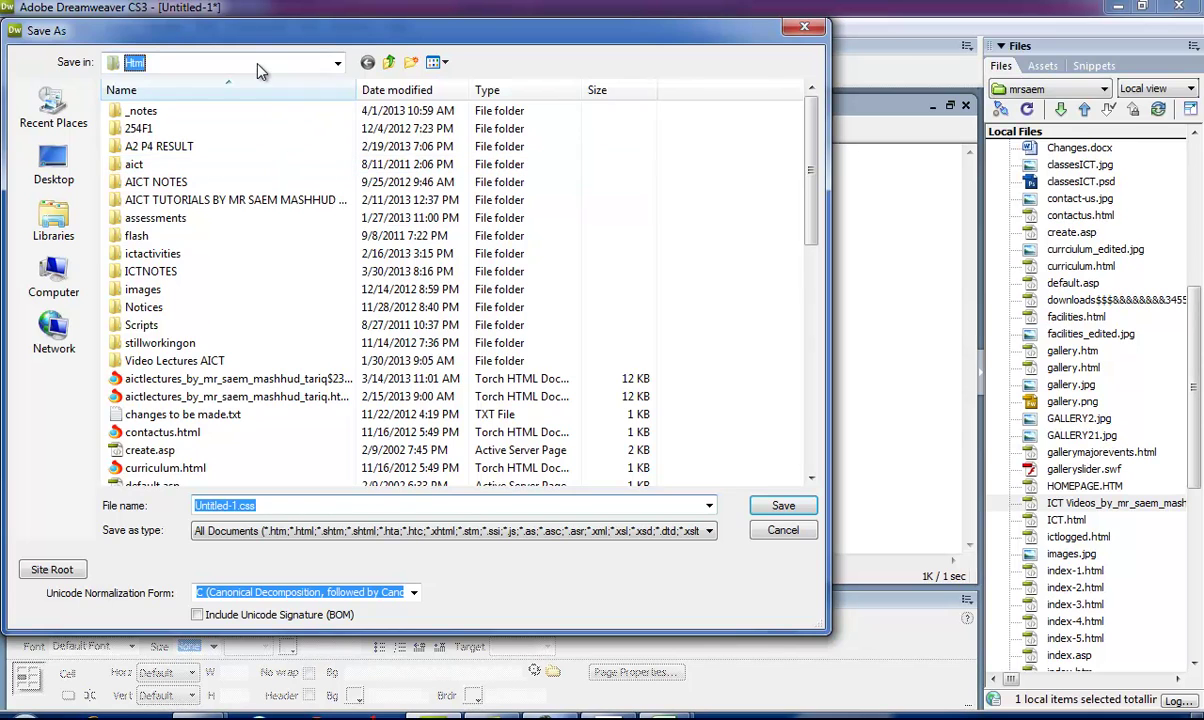
{"action": "left_click", "coordinate": [257, 64]}
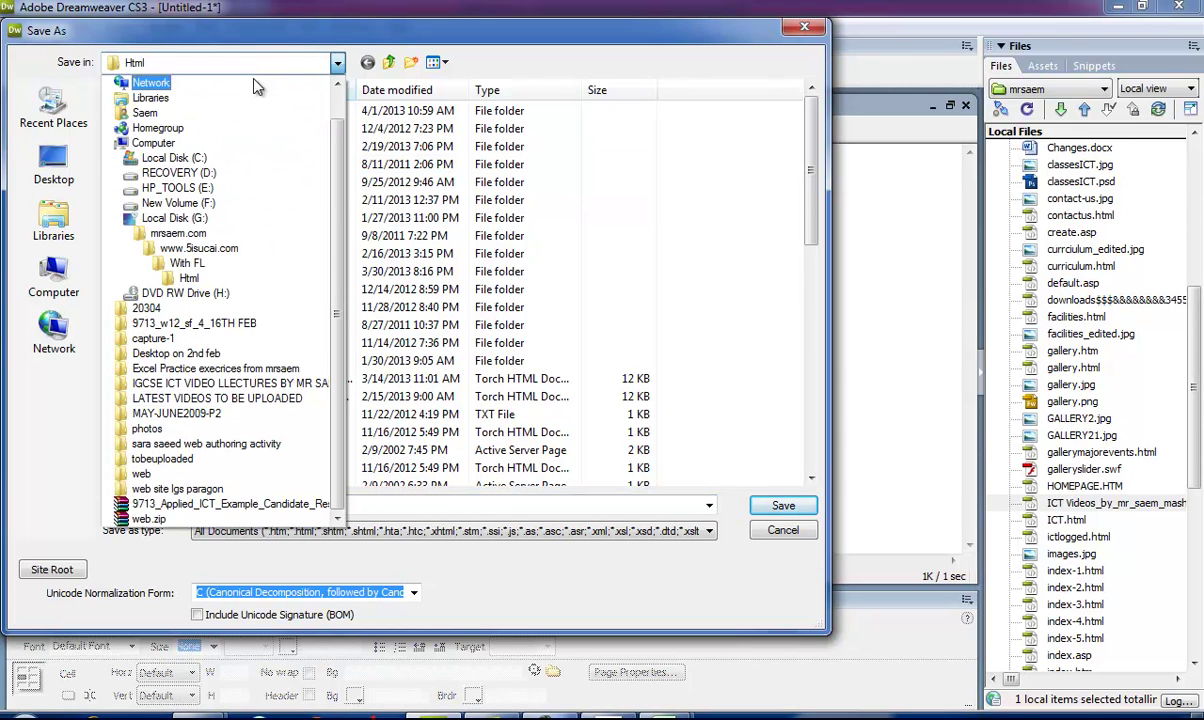
{"action": "left_click", "coordinate": [205, 218]}
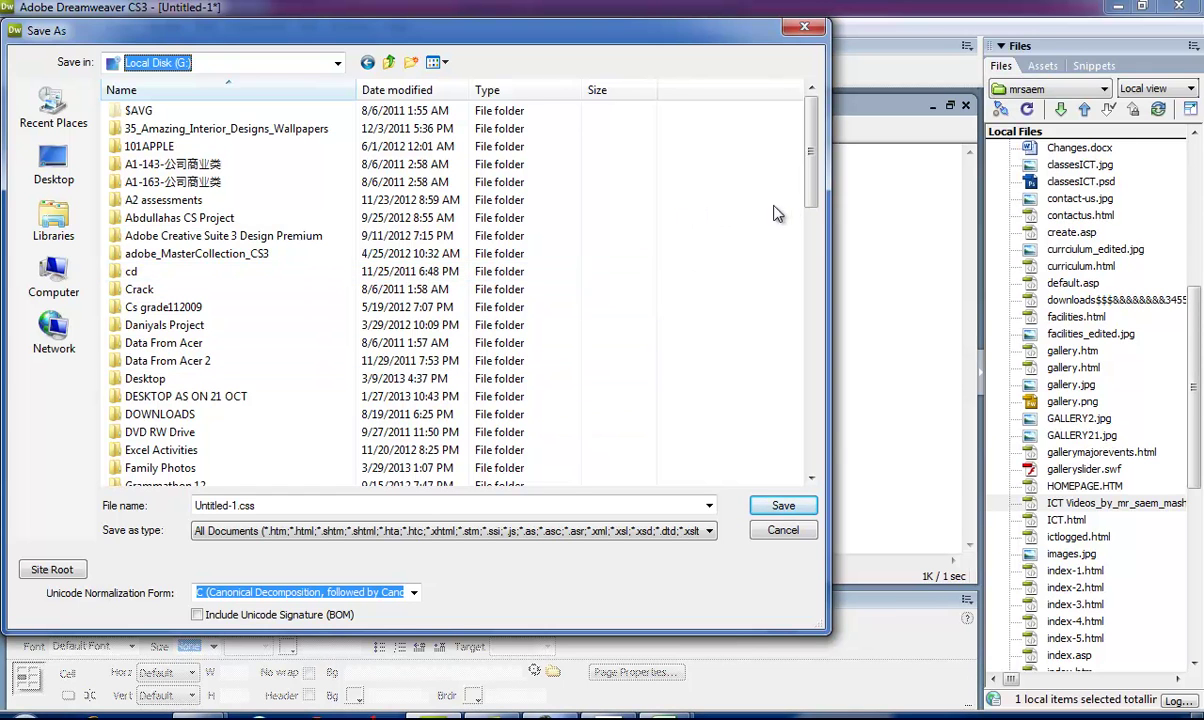
{"action": "left_click_drag", "start_coordinate": [812, 195], "coordinate": [812, 300]}
{"action": "double_click", "coordinate": [165, 432]}
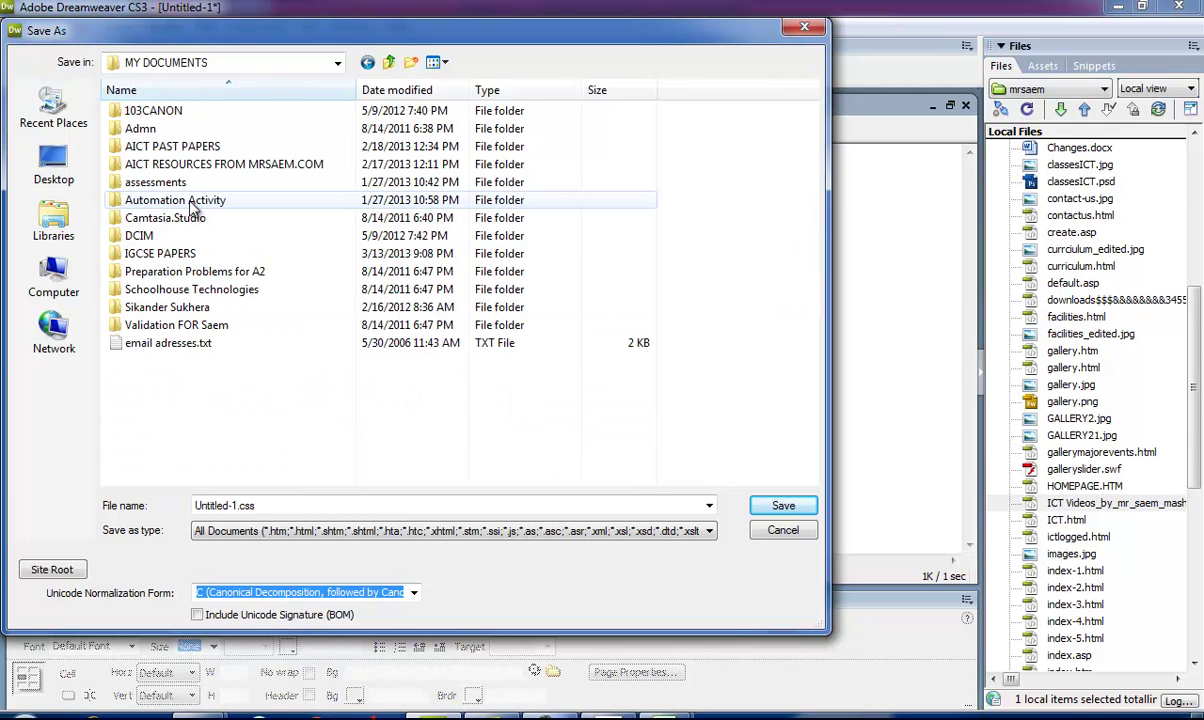
{"action": "double_click", "coordinate": [190, 254]}
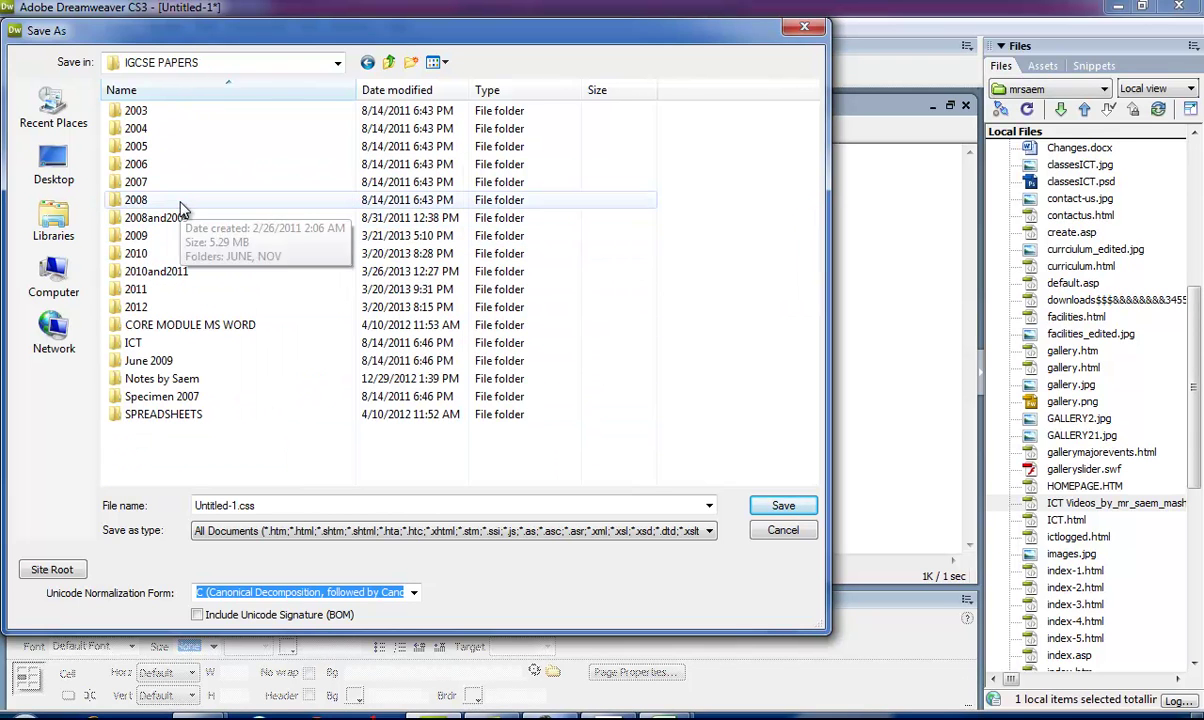
{"action": "double_click", "coordinate": [178, 202]}
{"action": "double_click", "coordinate": [169, 115]}
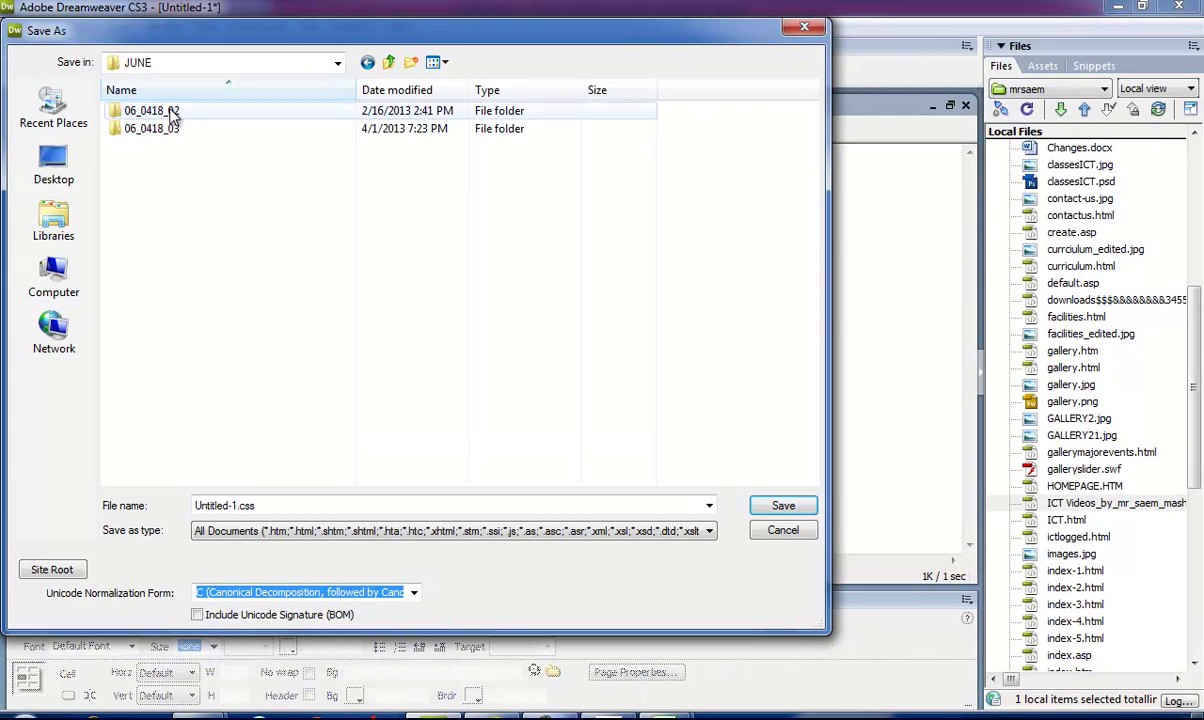
{"action": "double_click", "coordinate": [169, 126]}
{"action": "double_click", "coordinate": [288, 507]}
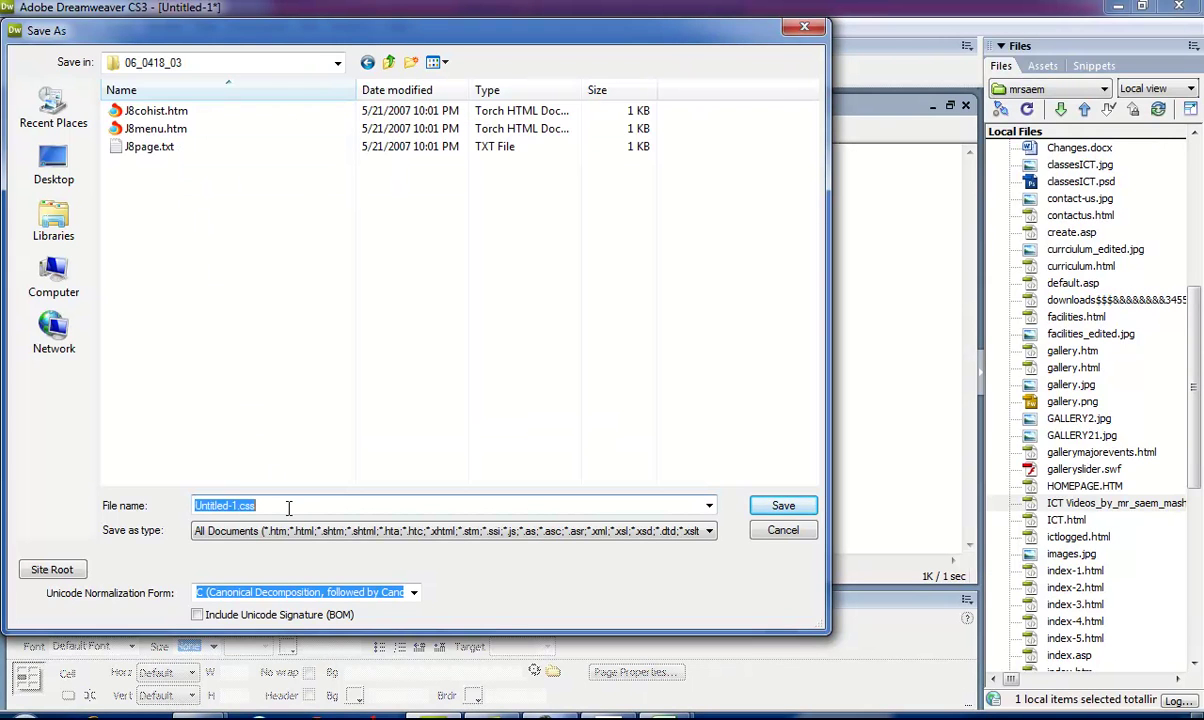
{"action": "type", "text": "mysty"}
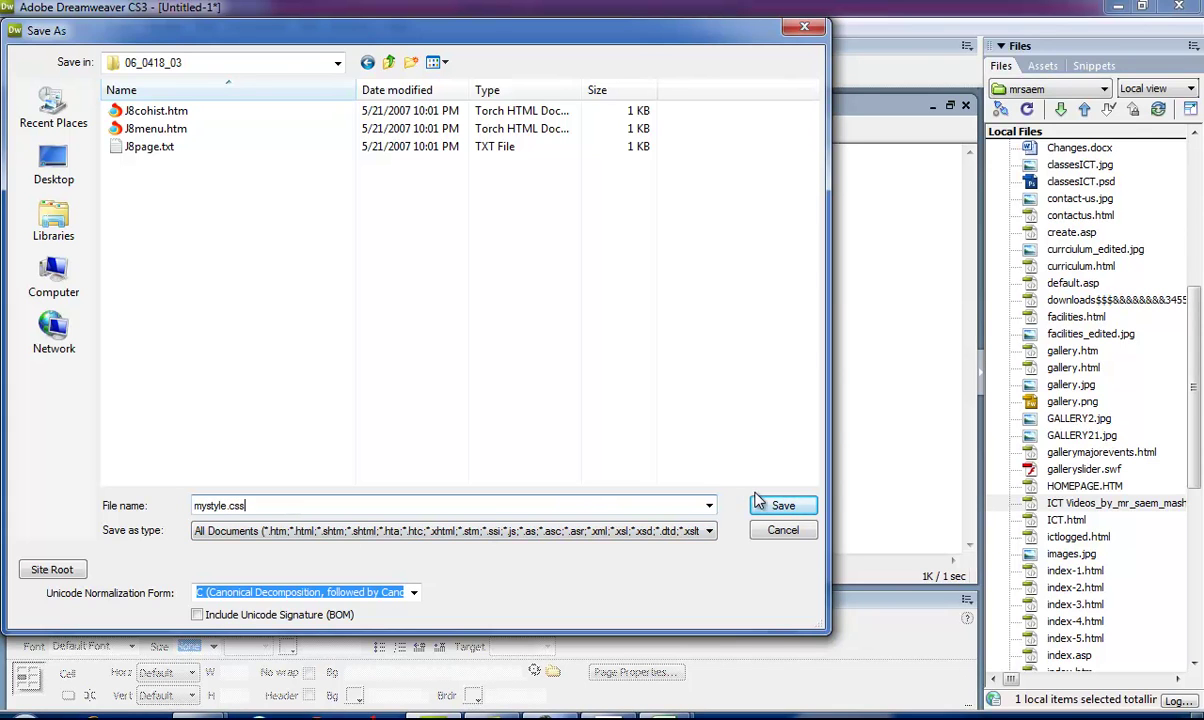
{"action": "left_click", "coordinate": [781, 507]}
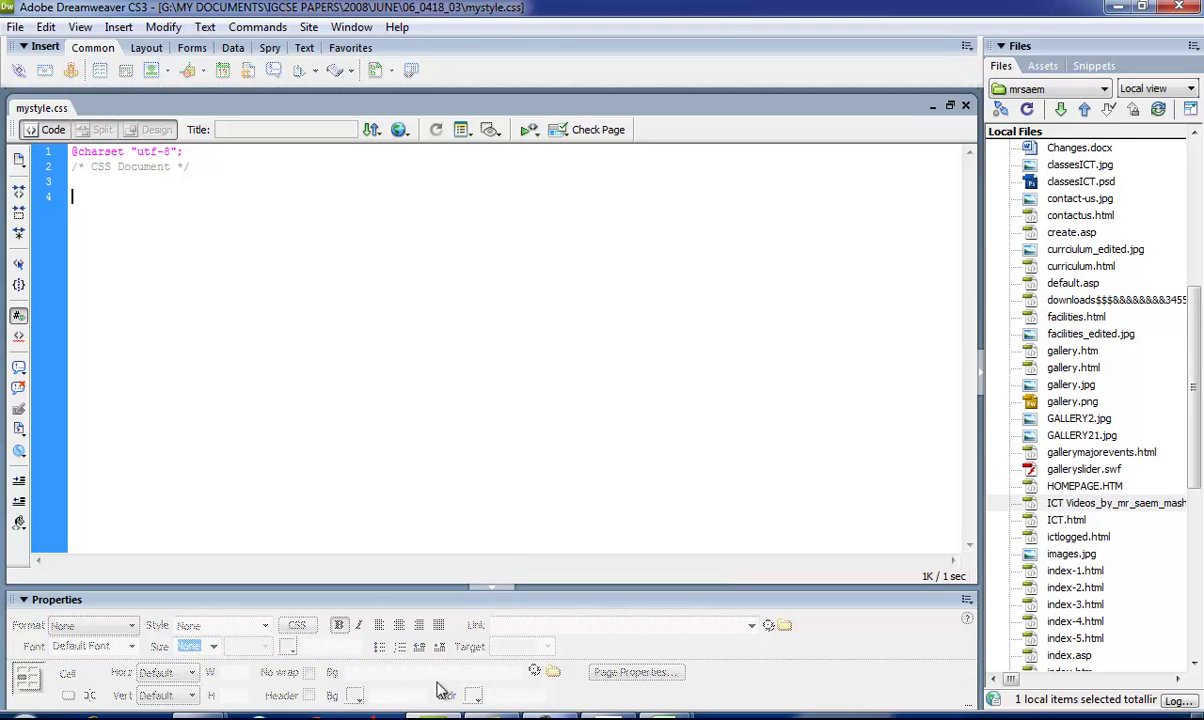
Step: Check task 22's style requirements in the exam paper and show the CSS rules of mystyle.css in Dreamweaver
{"action": "key", "text": "alt+Tab"}
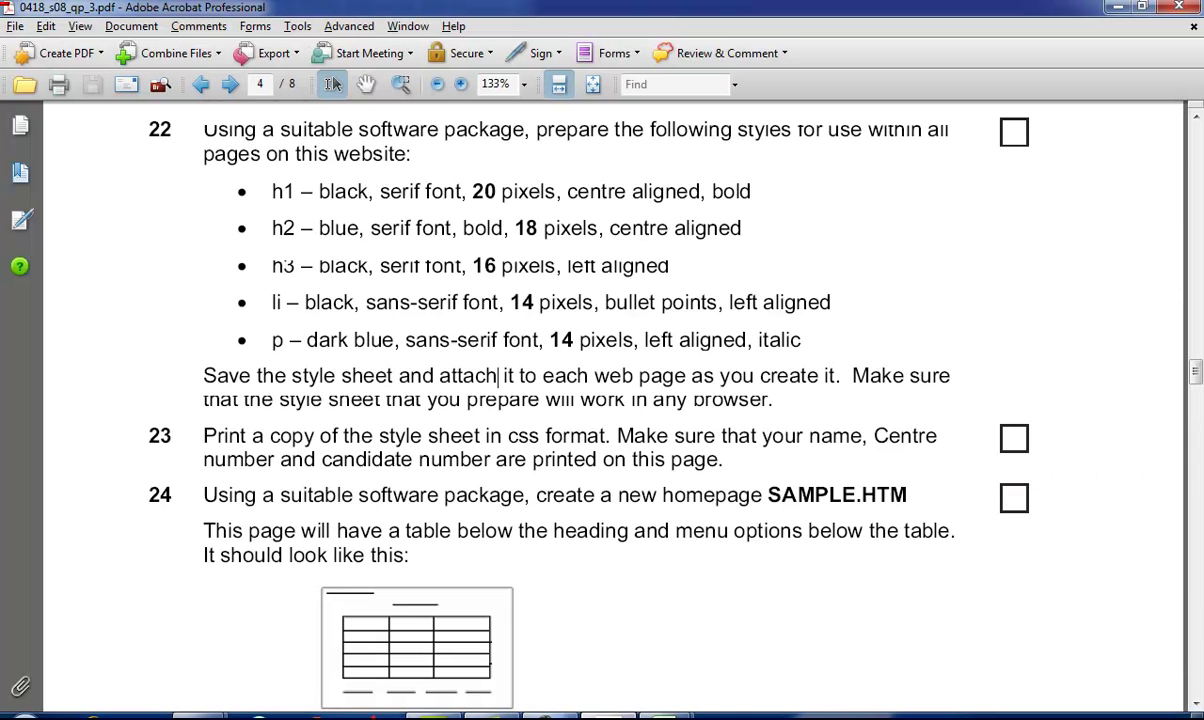
{"action": "left_click", "coordinate": [645, 716]}
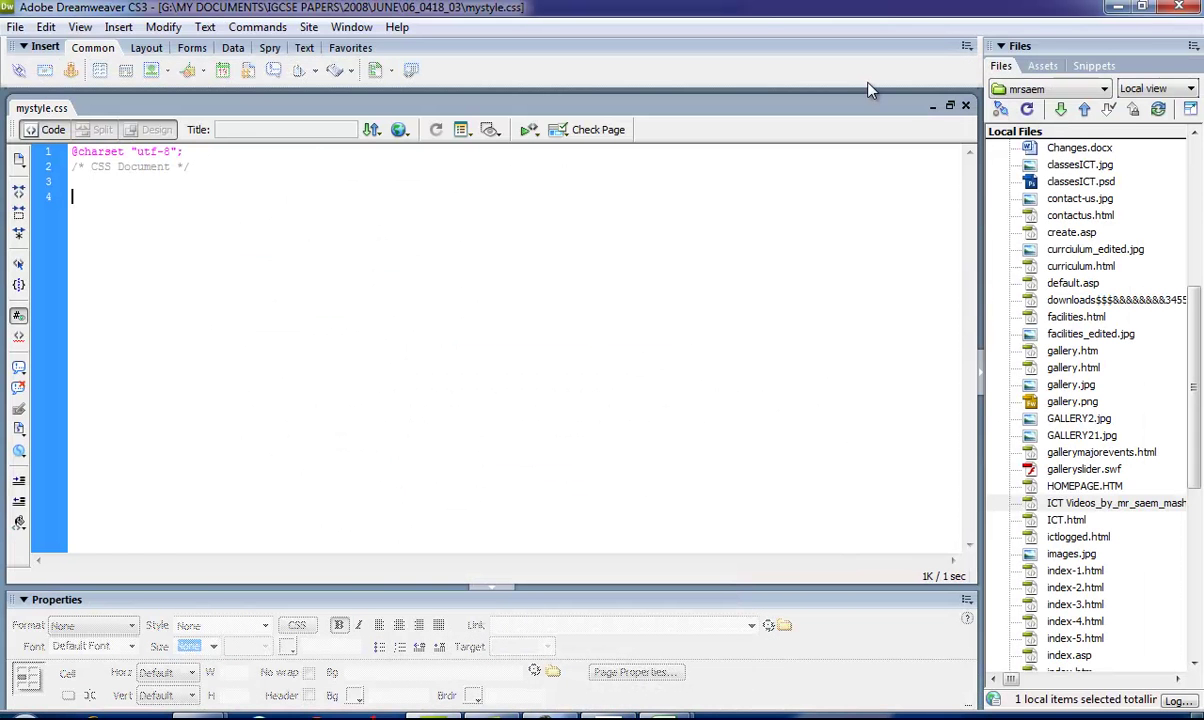
{"action": "left_click", "coordinate": [351, 27]}
{"action": "left_click", "coordinate": [400, 86]}
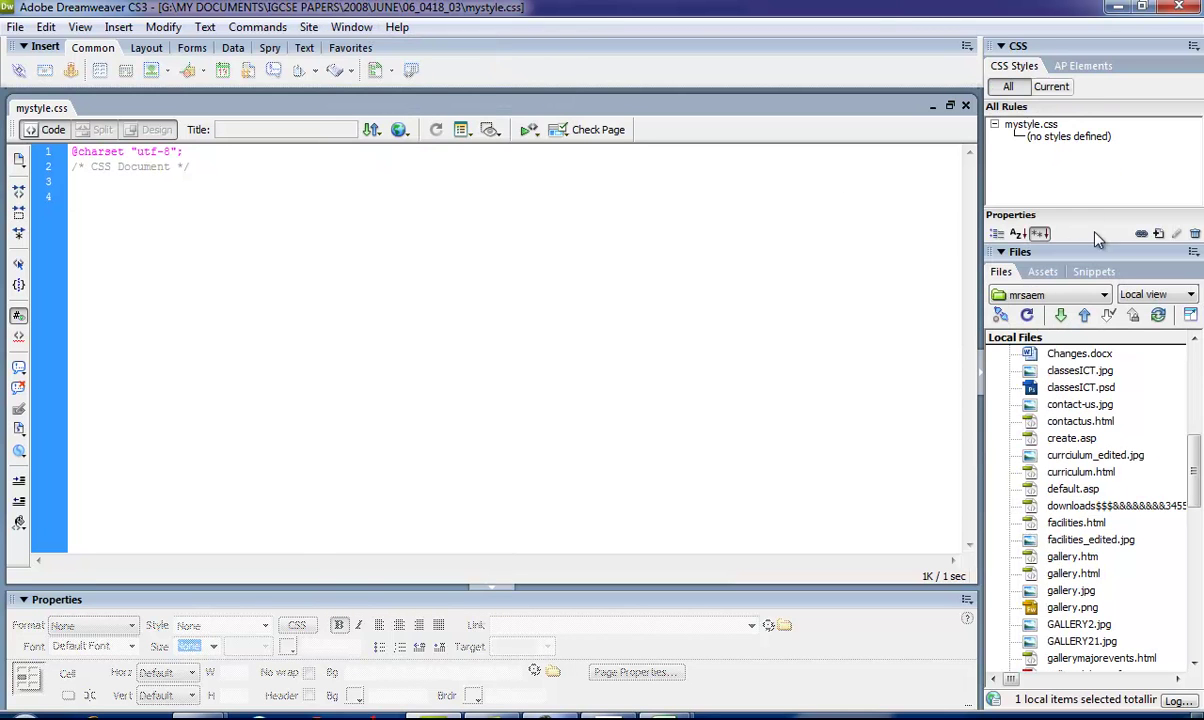
Step: Create a new CSS rule in mystyle.css that redefines the h1 tag
{"action": "left_click", "coordinate": [1158, 233]}
{"action": "left_click", "coordinate": [540, 323]}
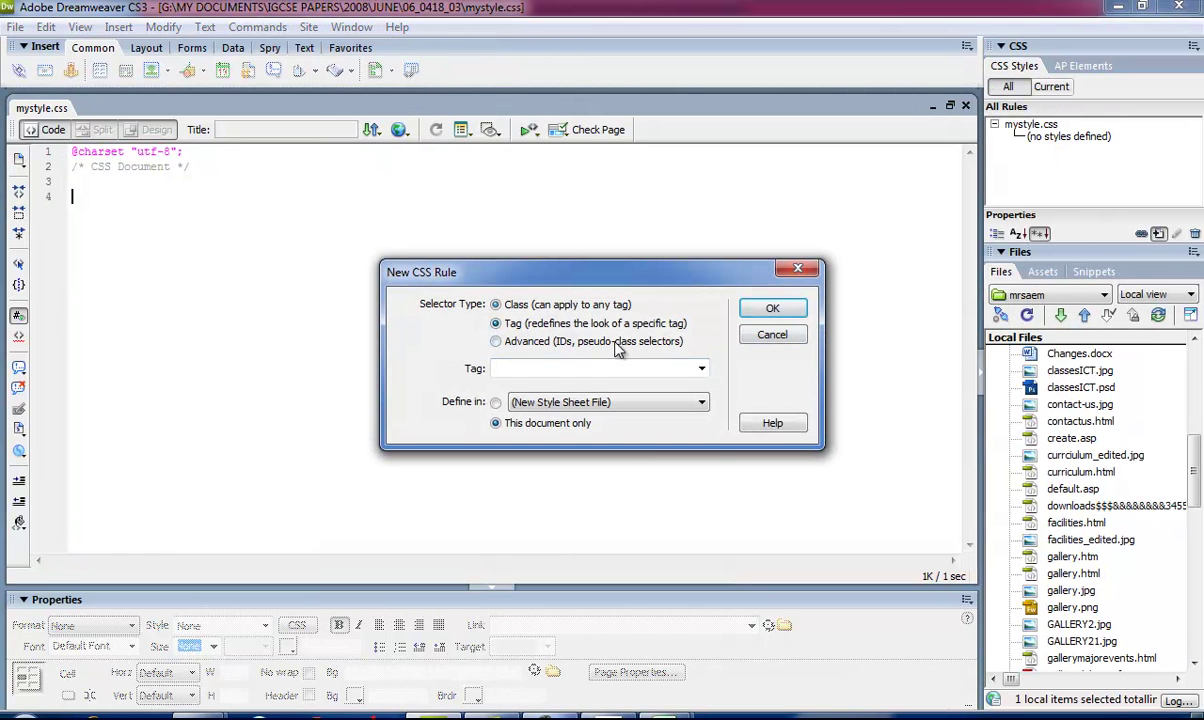
{"action": "left_click", "coordinate": [702, 369]}
{"action": "scroll", "coordinate": [701, 513], "scroll_direction": "down", "scroll_amount": 9}
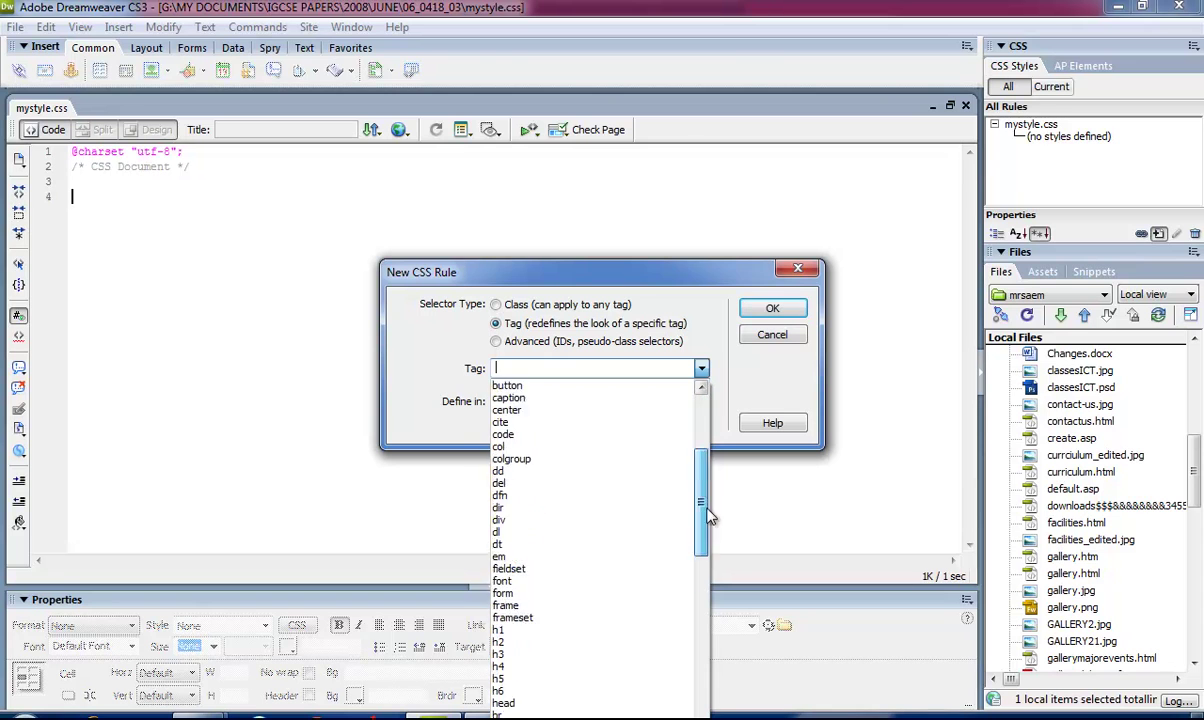
{"action": "left_click", "coordinate": [660, 484]}
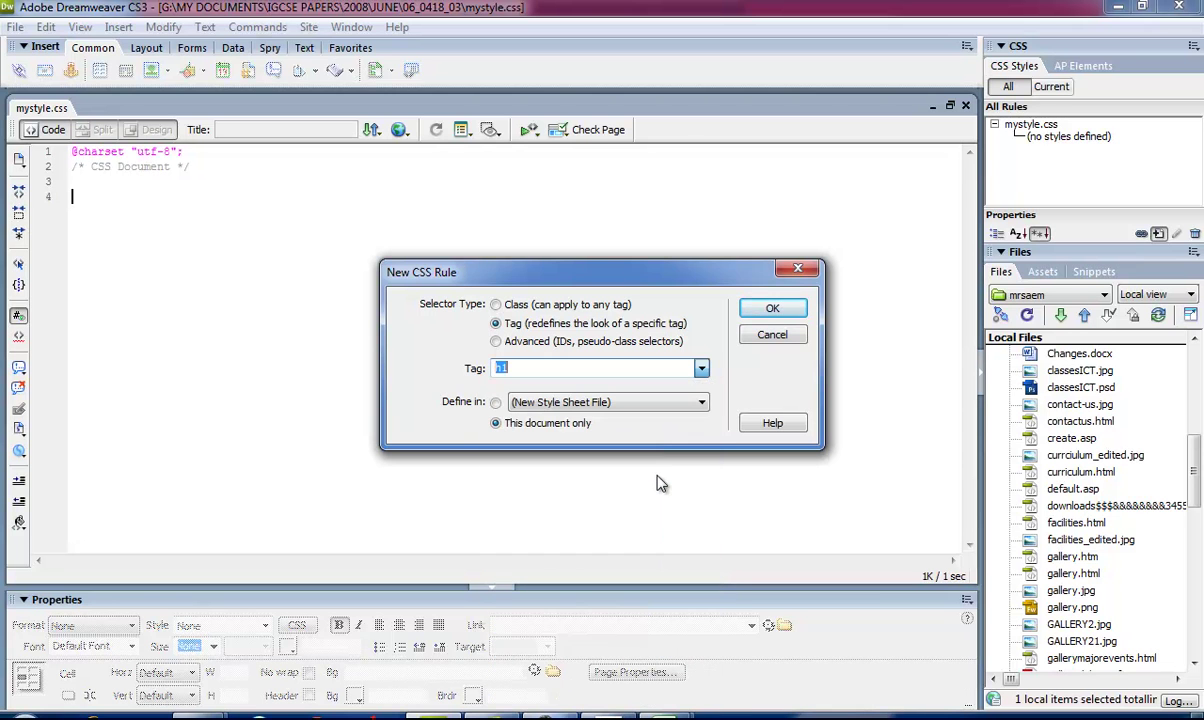
{"action": "left_click", "coordinate": [772, 308]}
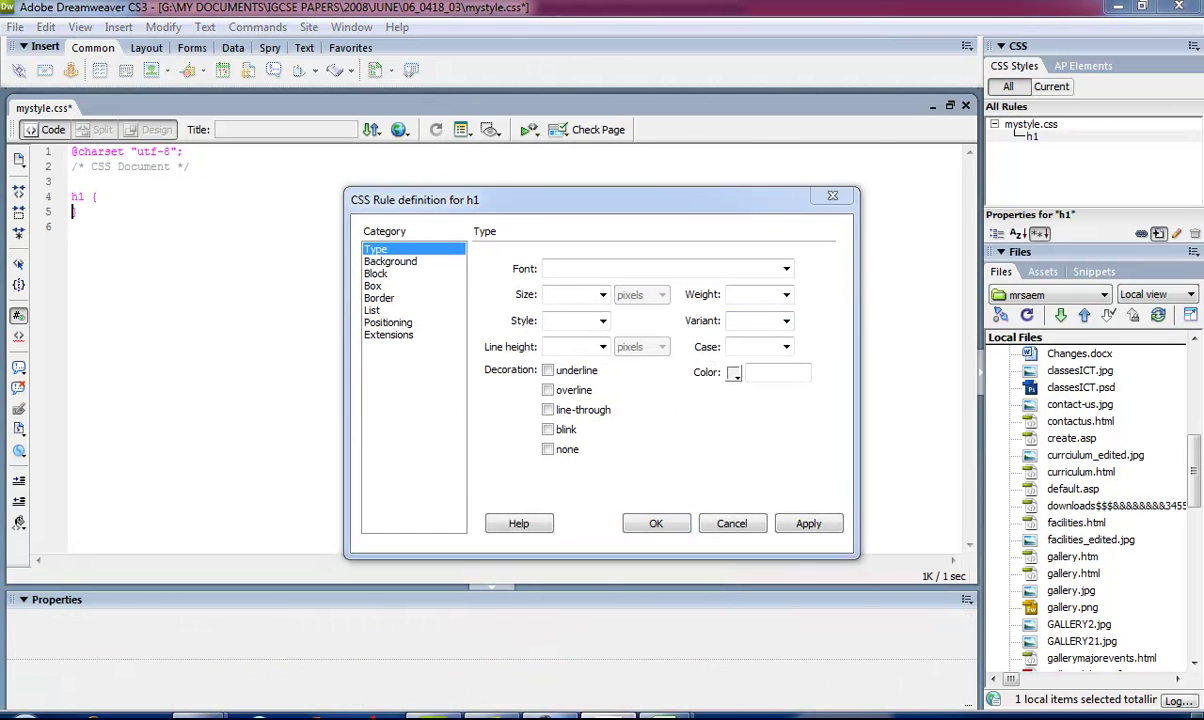
Step: Set the h1 rule's font to Times New Roman, Times, serif and its colour to black #000000, following task 22
{"action": "key", "text": "alt+Tab"}
{"action": "key", "text": "alt+Tab"}
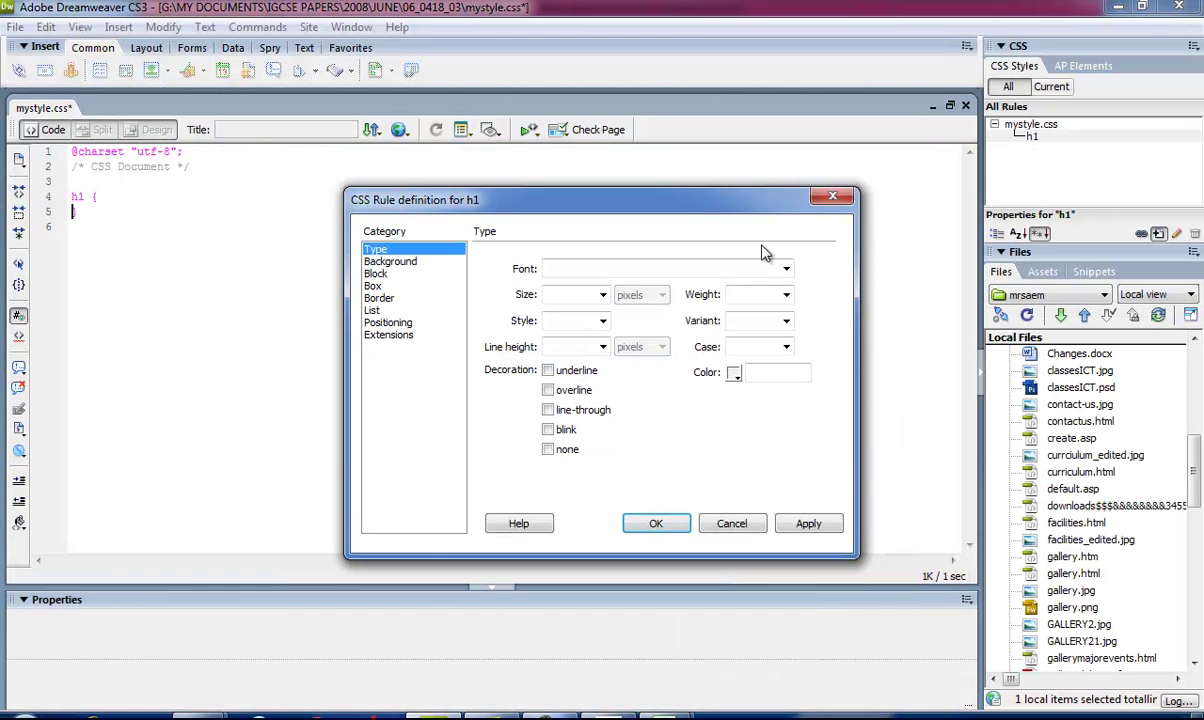
{"action": "left_click", "coordinate": [786, 269]}
{"action": "left_click", "coordinate": [751, 296]}
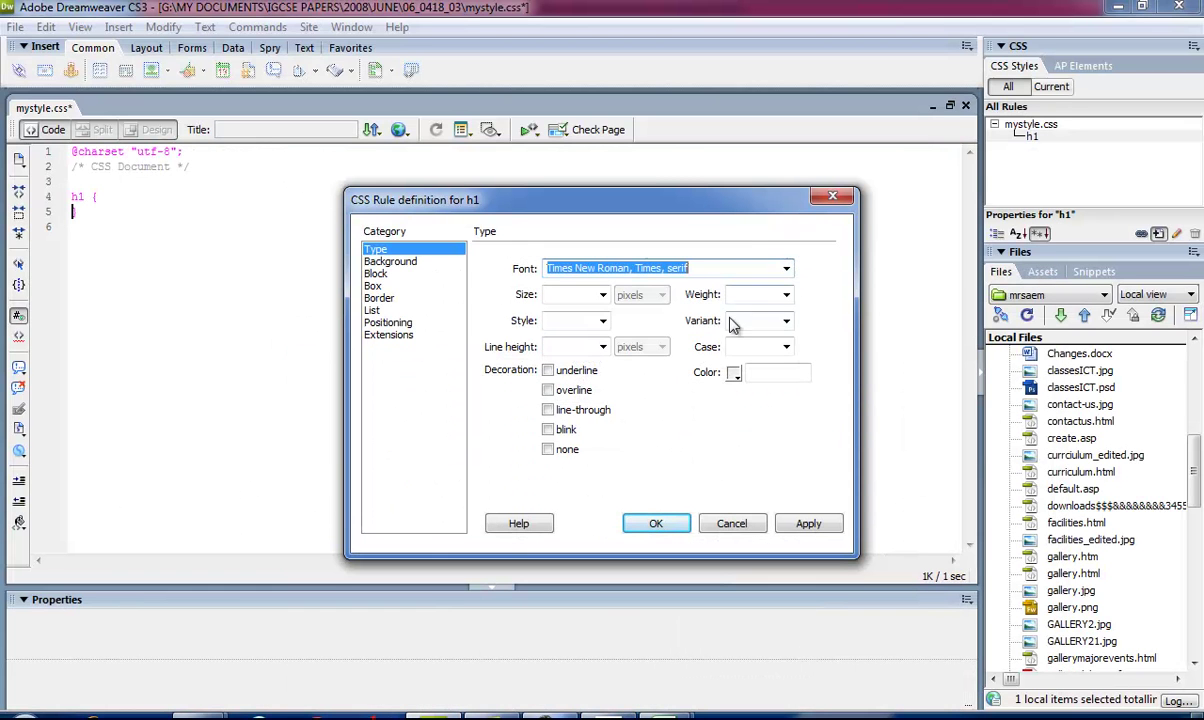
{"action": "left_click", "coordinate": [734, 373]}
{"action": "left_click", "coordinate": [734, 373]}
{"action": "left_click", "coordinate": [734, 373]}
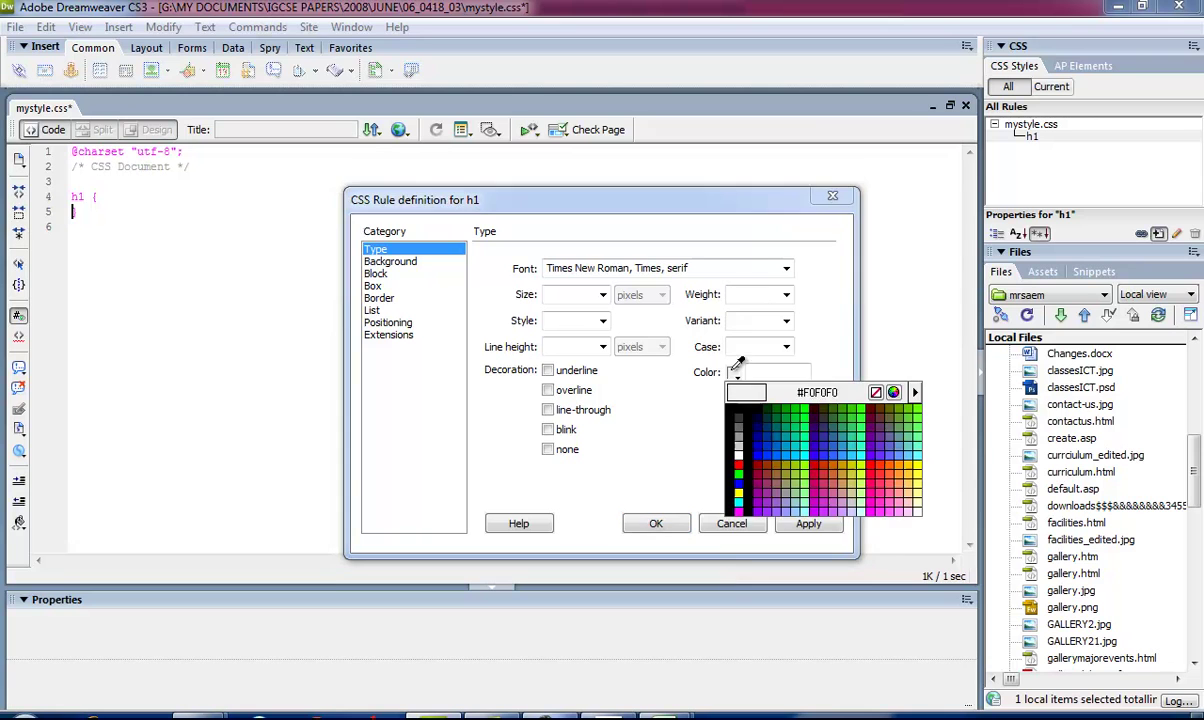
{"action": "left_click", "coordinate": [730, 402]}
{"action": "key", "text": "alt+Tab"}
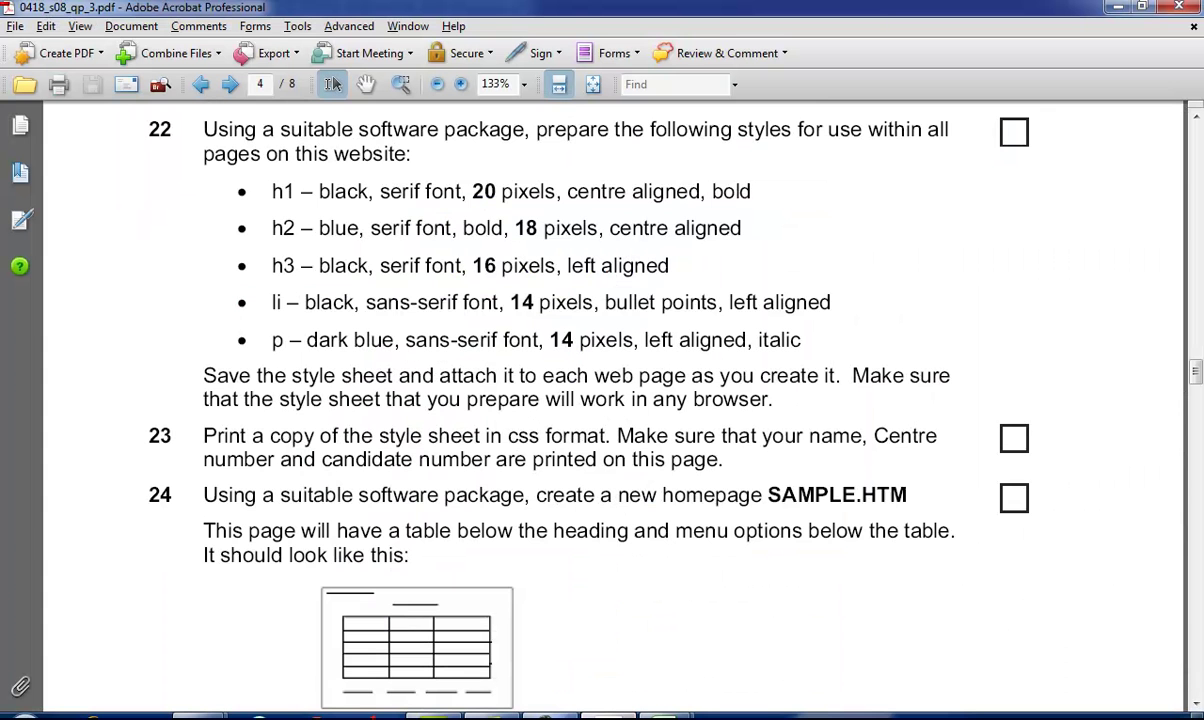
{"action": "key", "text": "alt+Tab"}
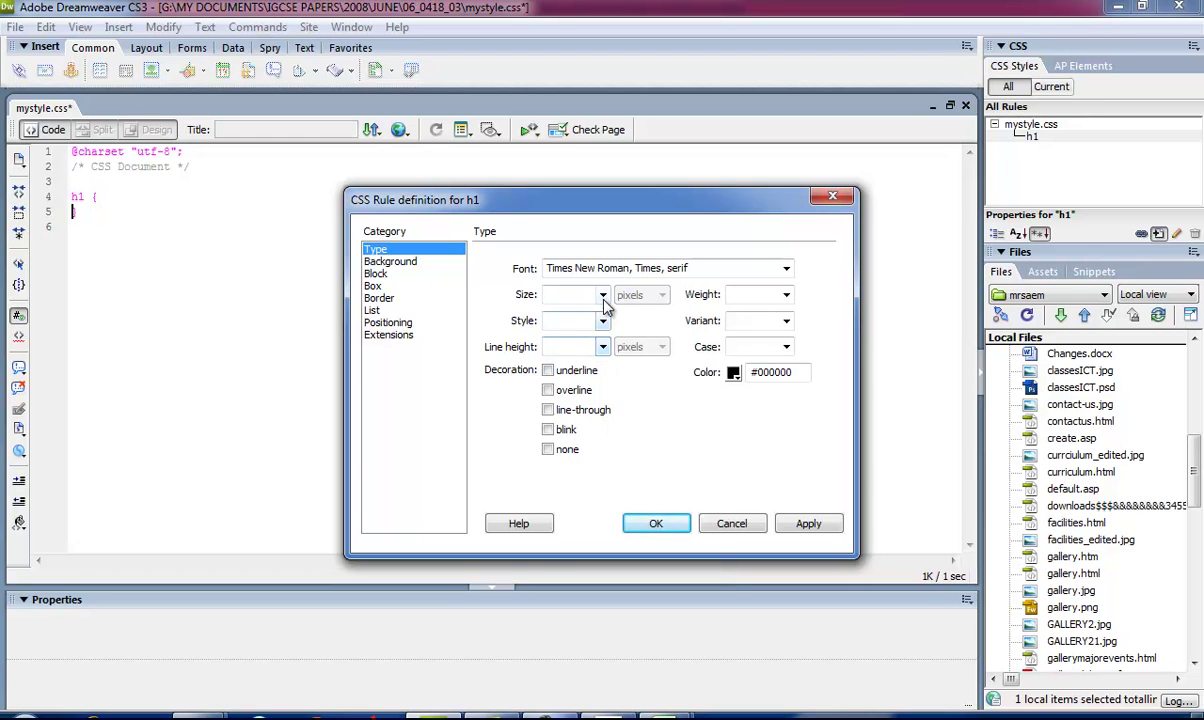
Step: Set the h1 rule's font size to 20 pixels and check it against task 22 in the exam paper
{"action": "left_click", "coordinate": [602, 296]}
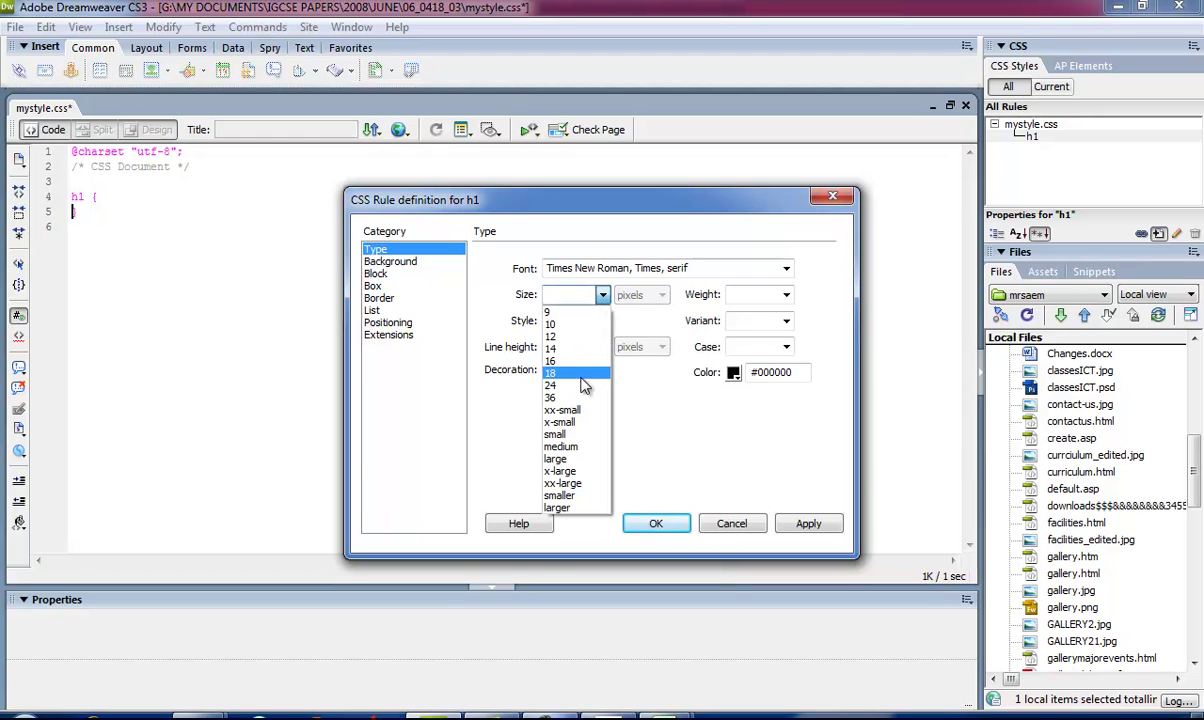
{"action": "left_click", "coordinate": [555, 294]}
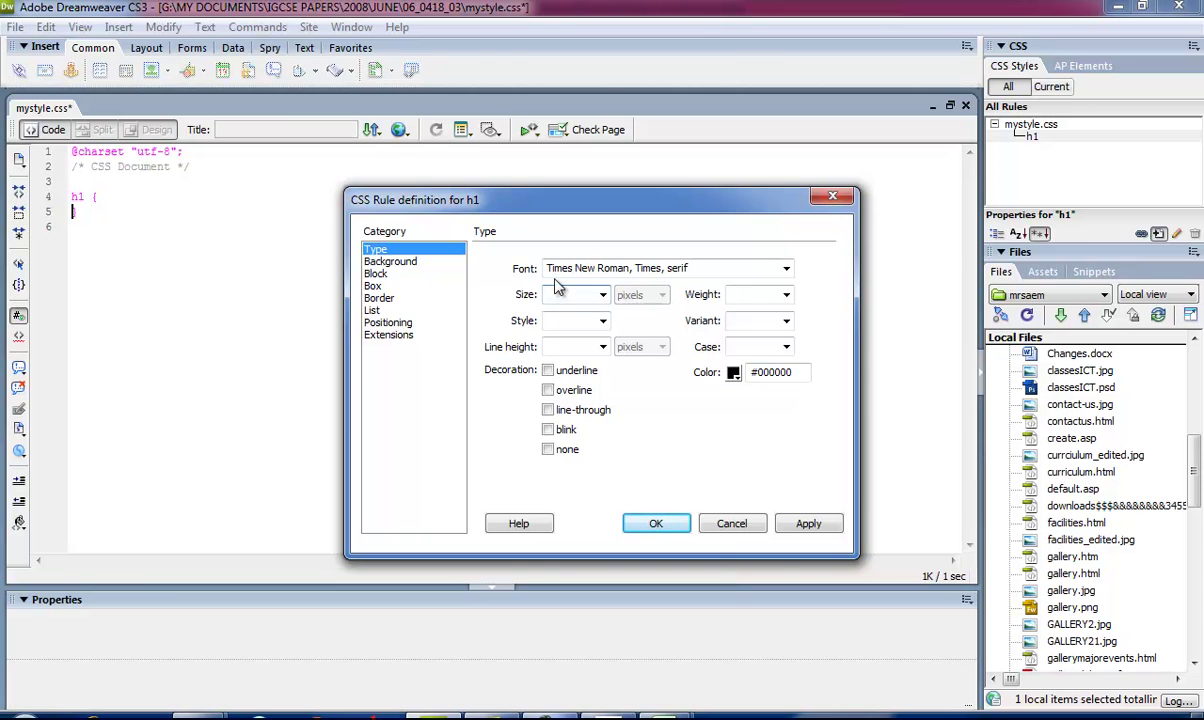
{"action": "type", "text": "20"}
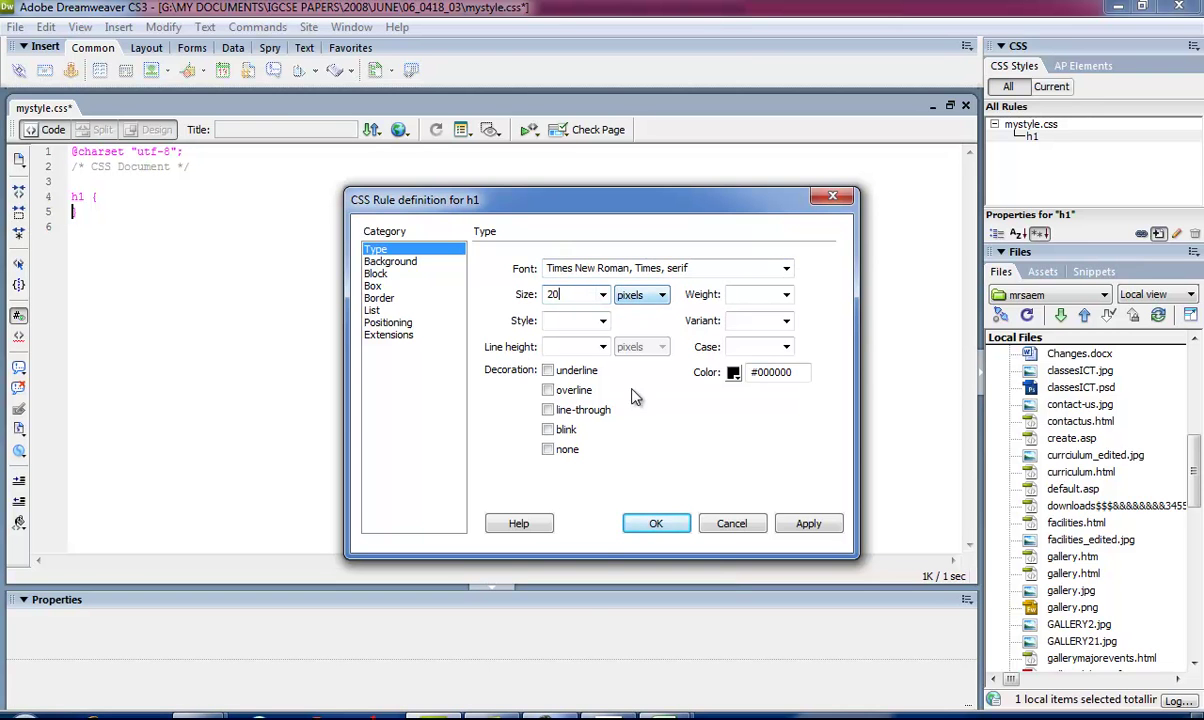
{"action": "key", "text": "alt+Tab"}
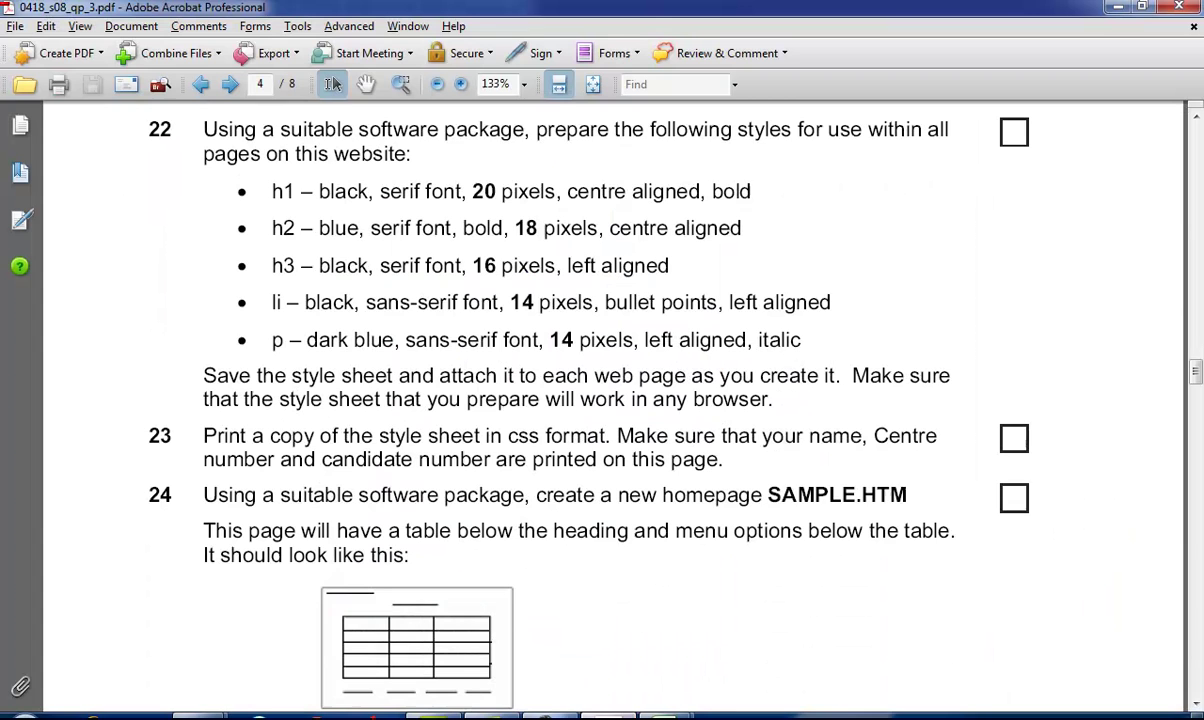
{"action": "key", "text": "alt+Tab"}
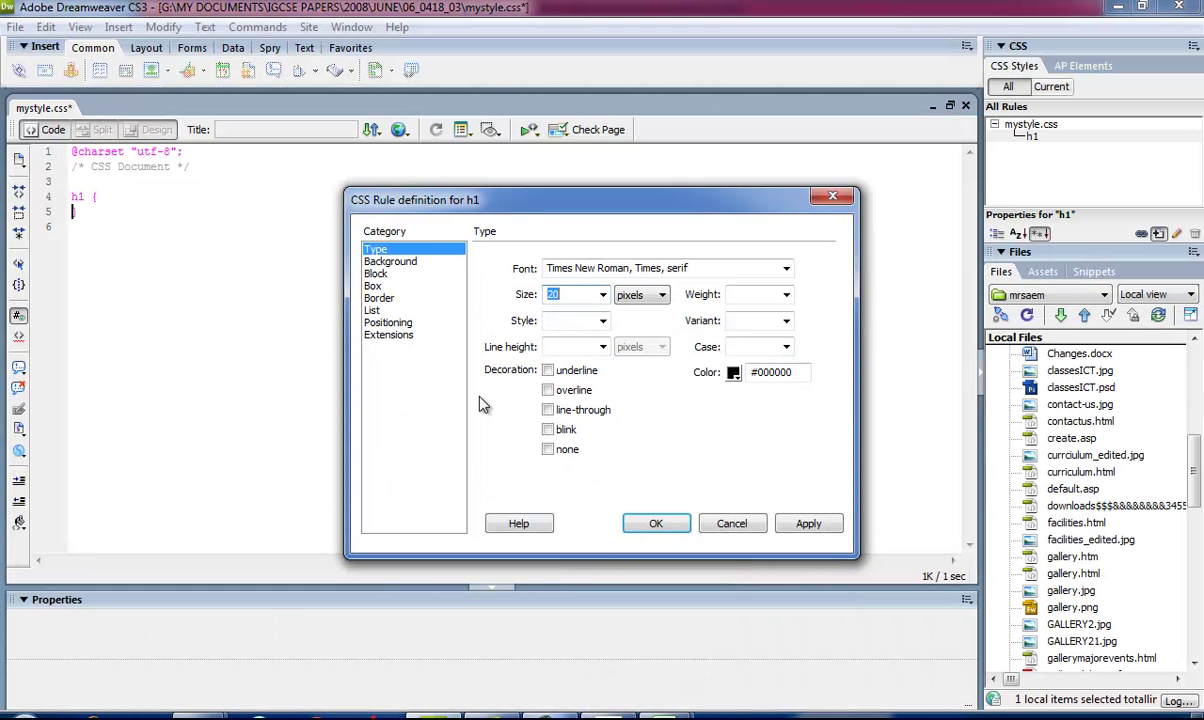
Step: Set the h1 rule's text alignment to center and check the h1 requirements in the exam paper
{"action": "left_click", "coordinate": [463, 287]}
{"action": "left_click", "coordinate": [438, 273]}
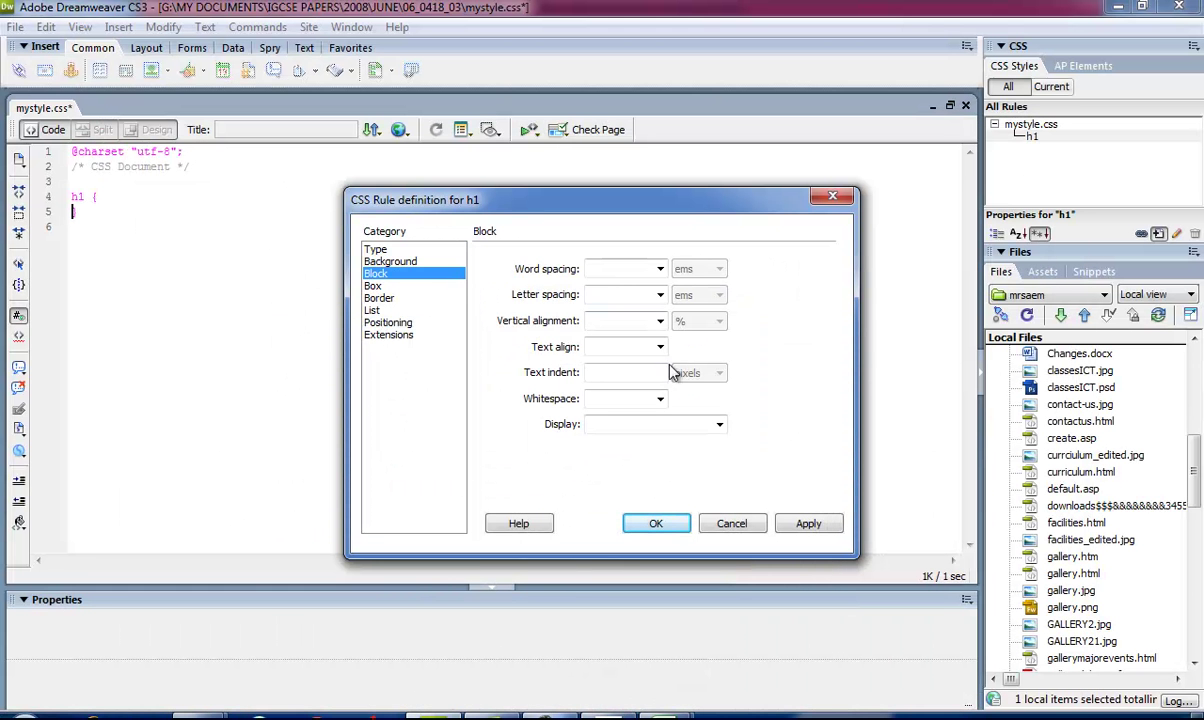
{"action": "left_click", "coordinate": [659, 347]}
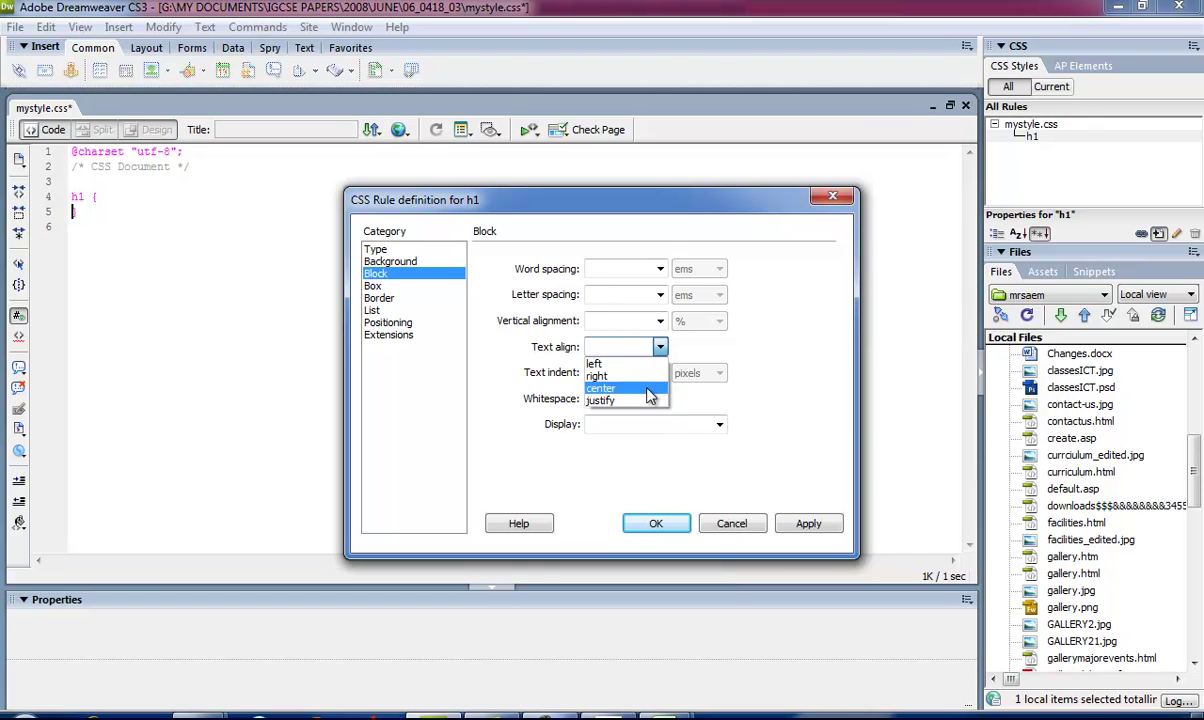
{"action": "left_click", "coordinate": [610, 370]}
{"action": "key", "text": "alt+Tab"}
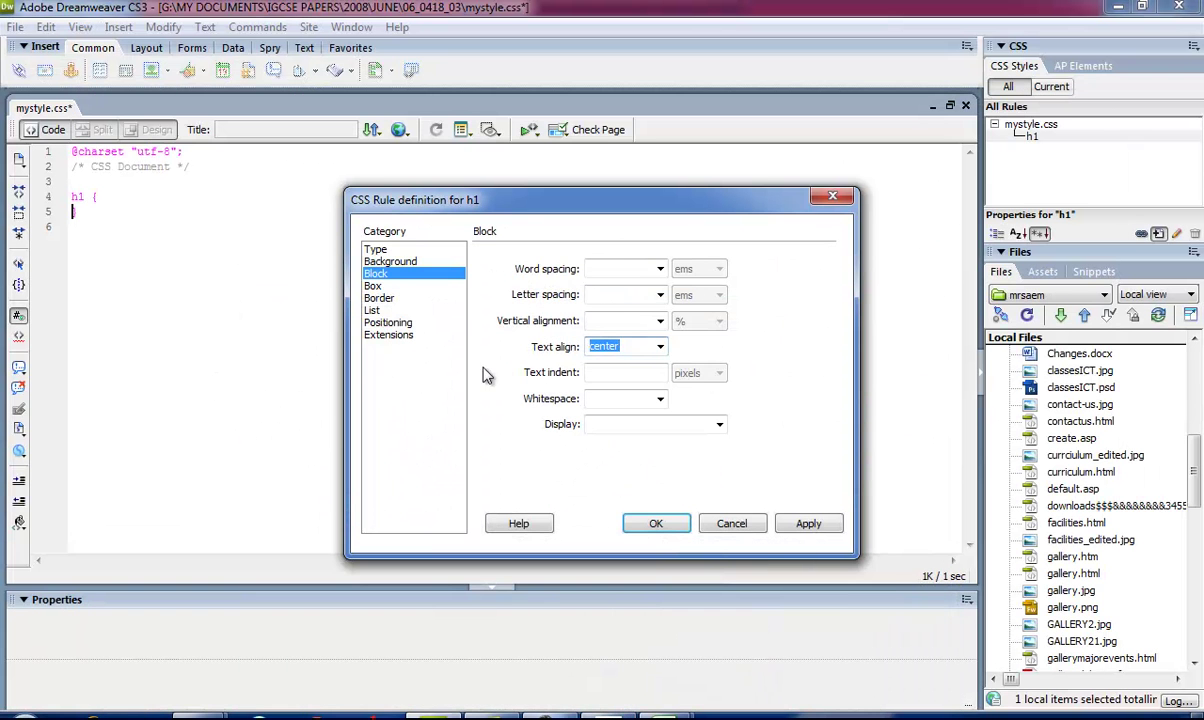
Step: Set the h1 rule's font weight to bold and apply the finished rule definition to mystyle.css
{"action": "left_click", "coordinate": [420, 249]}
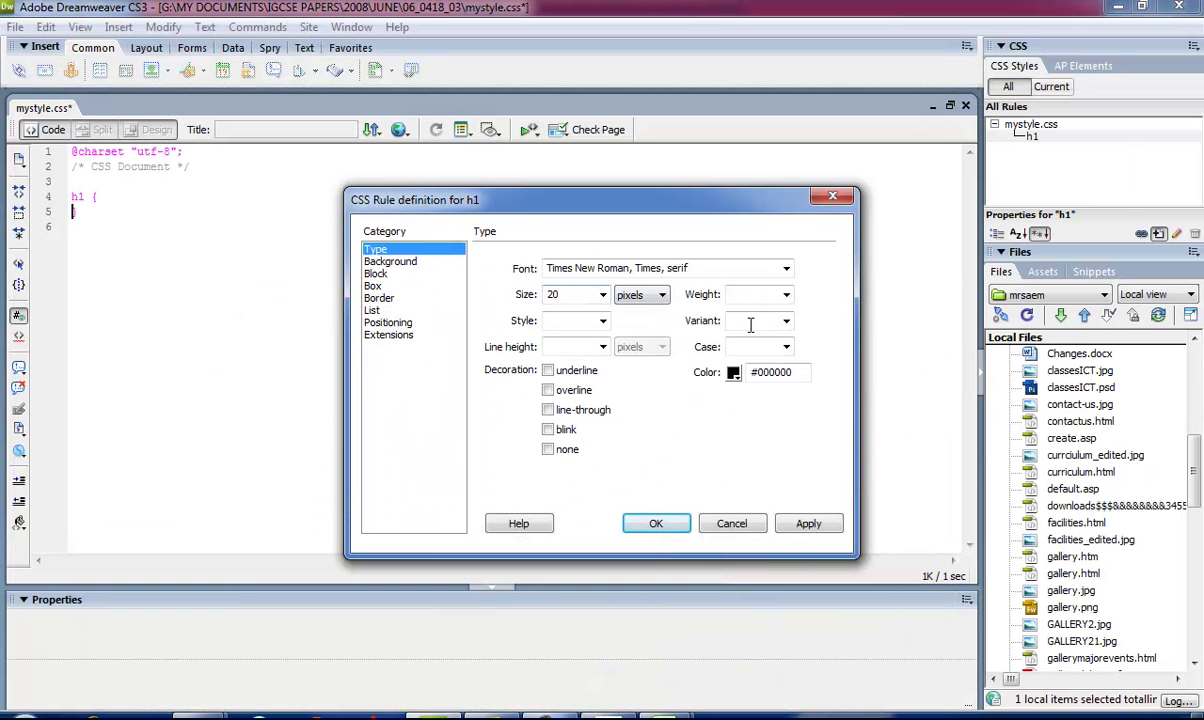
{"action": "left_click", "coordinate": [786, 294]}
{"action": "left_click", "coordinate": [742, 316]}
{"action": "left_click", "coordinate": [803, 530]}
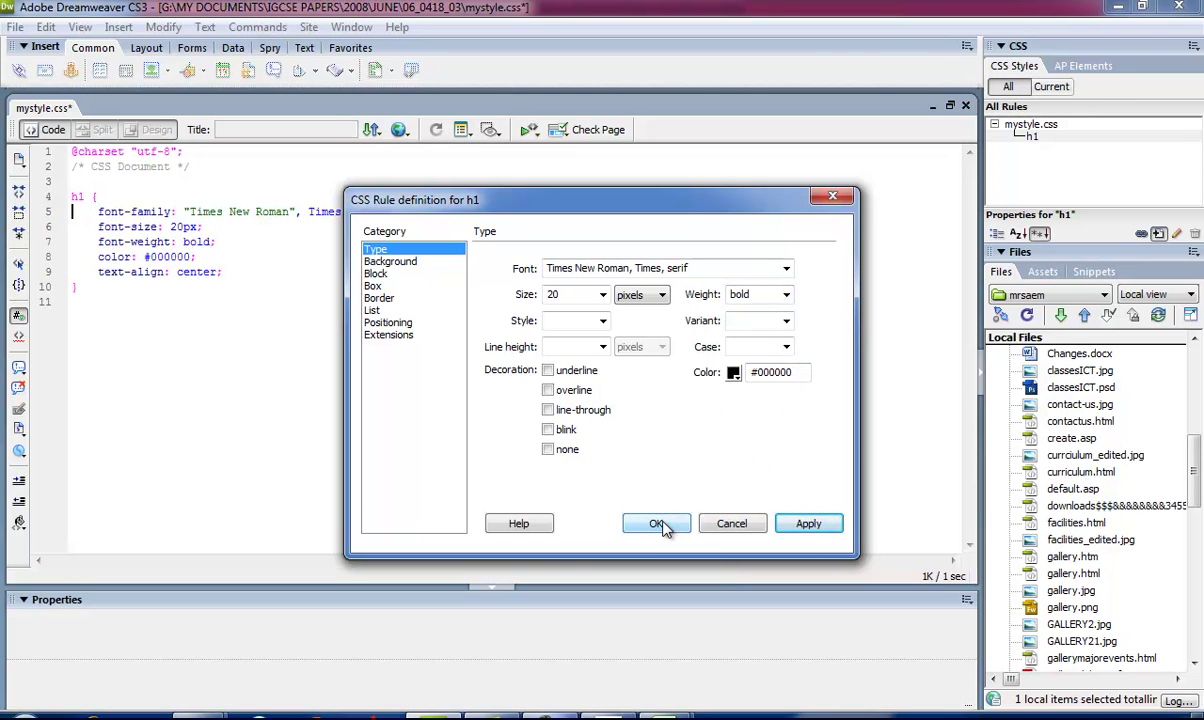
{"action": "left_click", "coordinate": [658, 524]}
Step: Create a new CSS rule in mystyle.css that redefines the h2 tag, following task 22
{"action": "left_click", "coordinate": [1158, 233]}
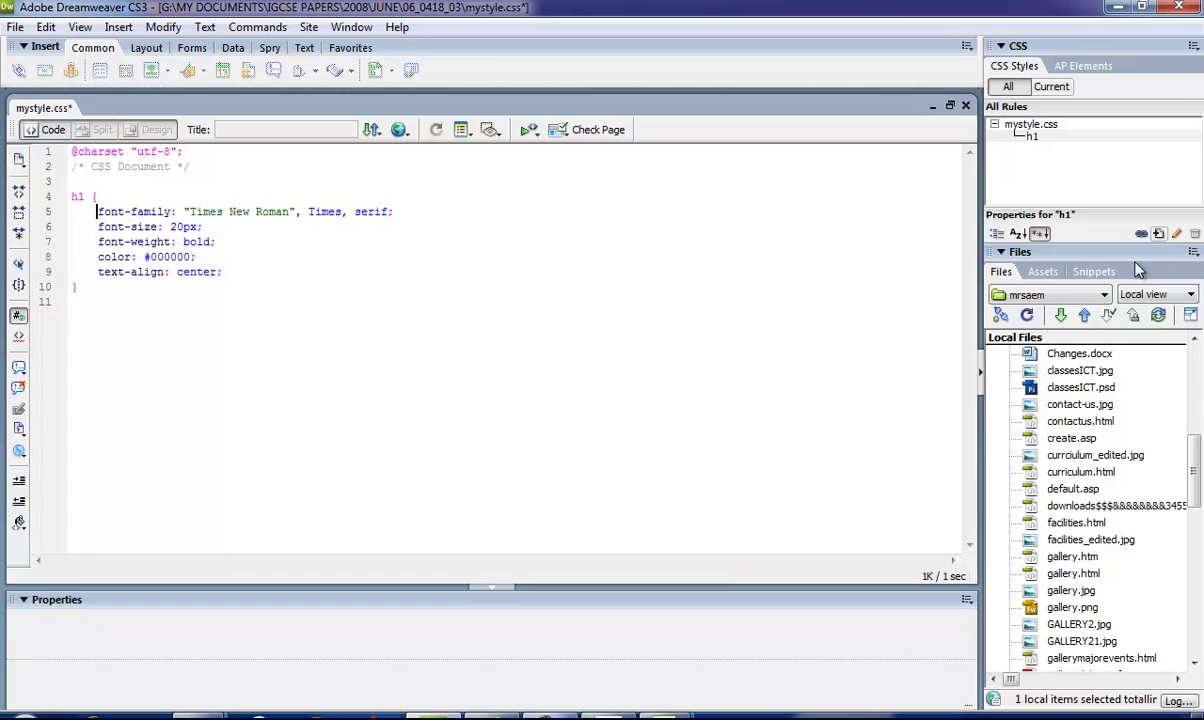
{"action": "key", "text": "alt+Tab"}
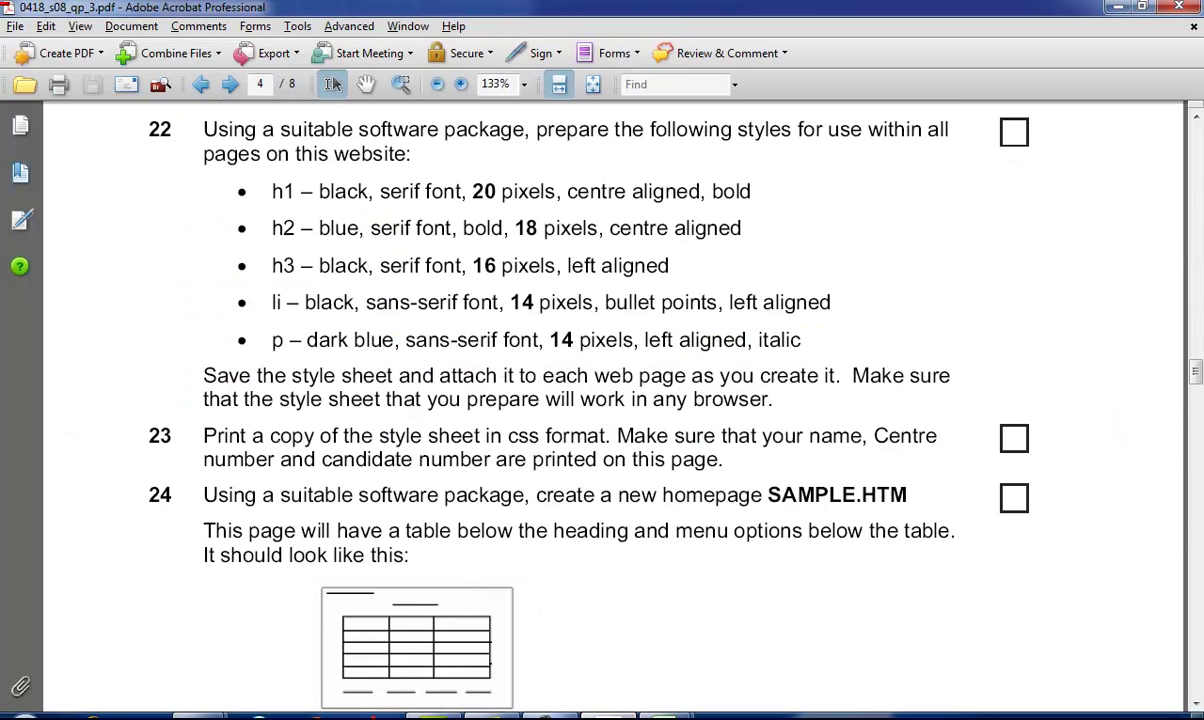
{"action": "key", "text": "alt+Tab"}
{"action": "left_click", "coordinate": [702, 368]}
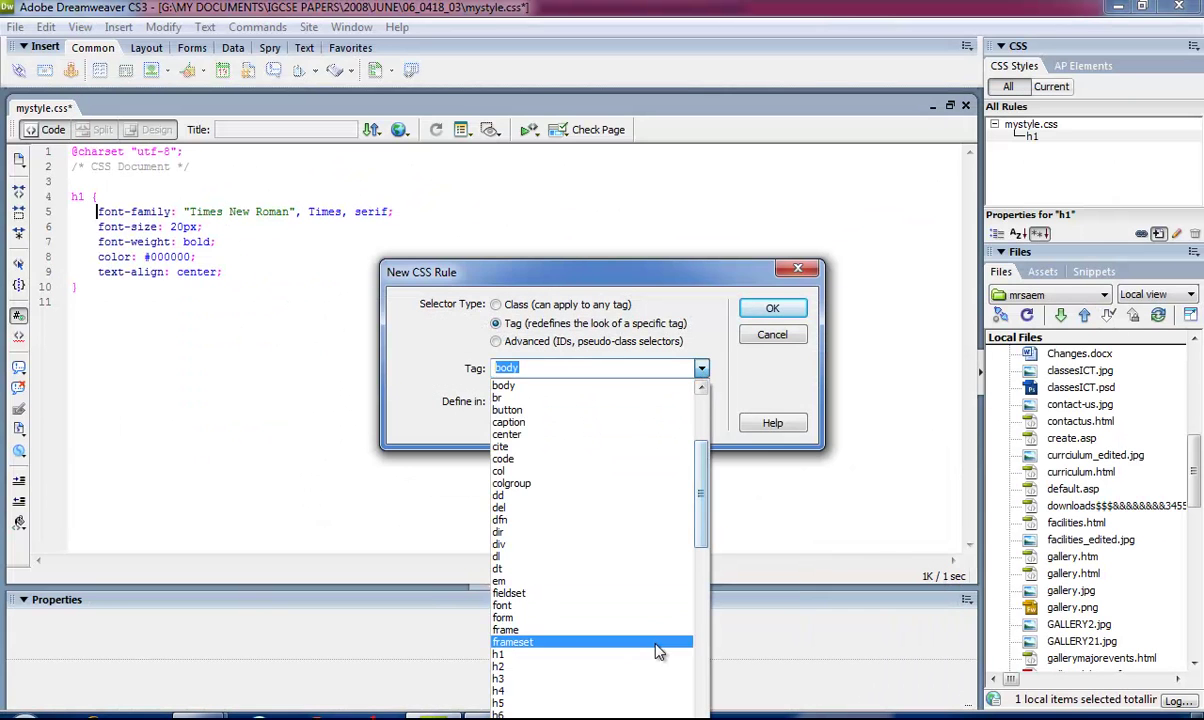
{"action": "left_click", "coordinate": [646, 671]}
{"action": "left_click", "coordinate": [772, 308]}
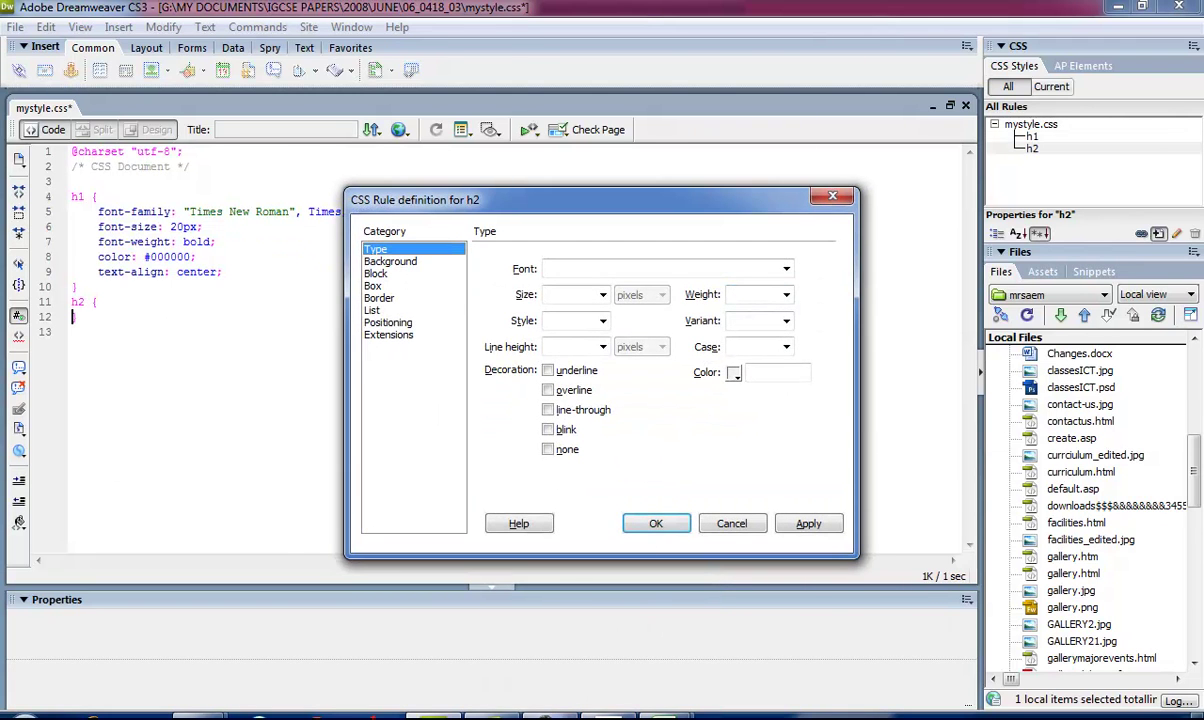
Step: Check the h2 requirements in the exam paper and set the h2 rule's font to Georgia, Times New Roman, Times, serif
{"action": "key", "text": "alt+Tab"}
{"action": "key", "text": "alt+Tab"}
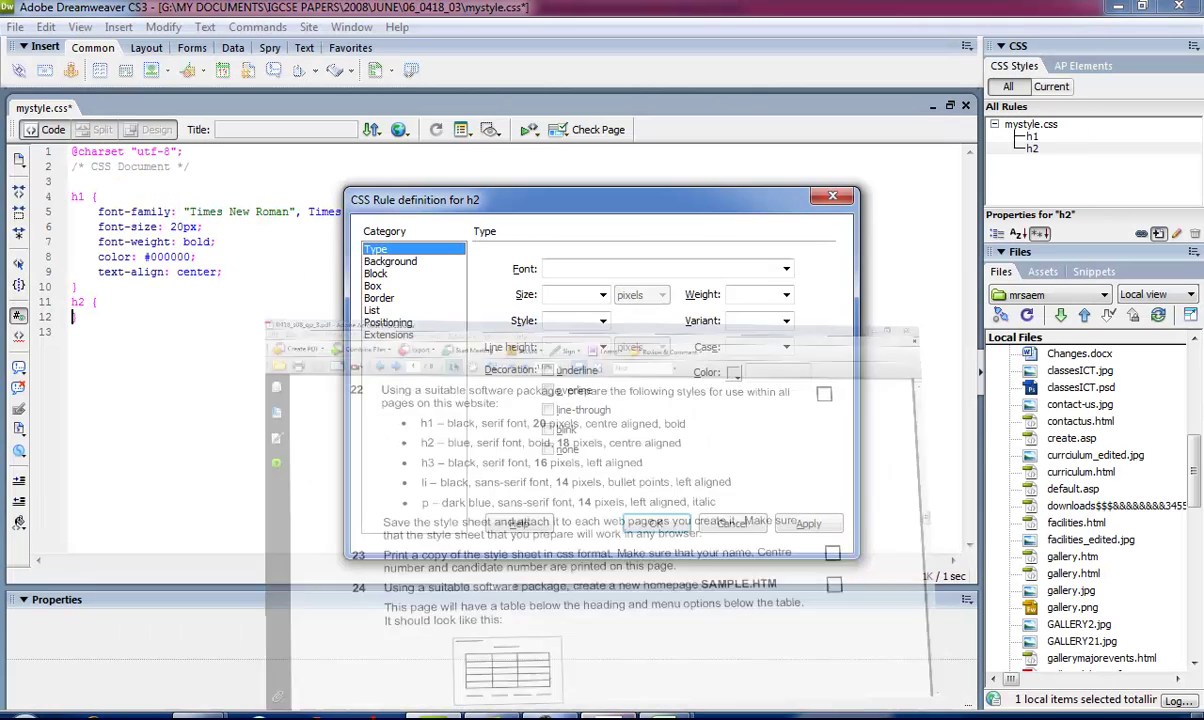
{"action": "left_click", "coordinate": [786, 269]}
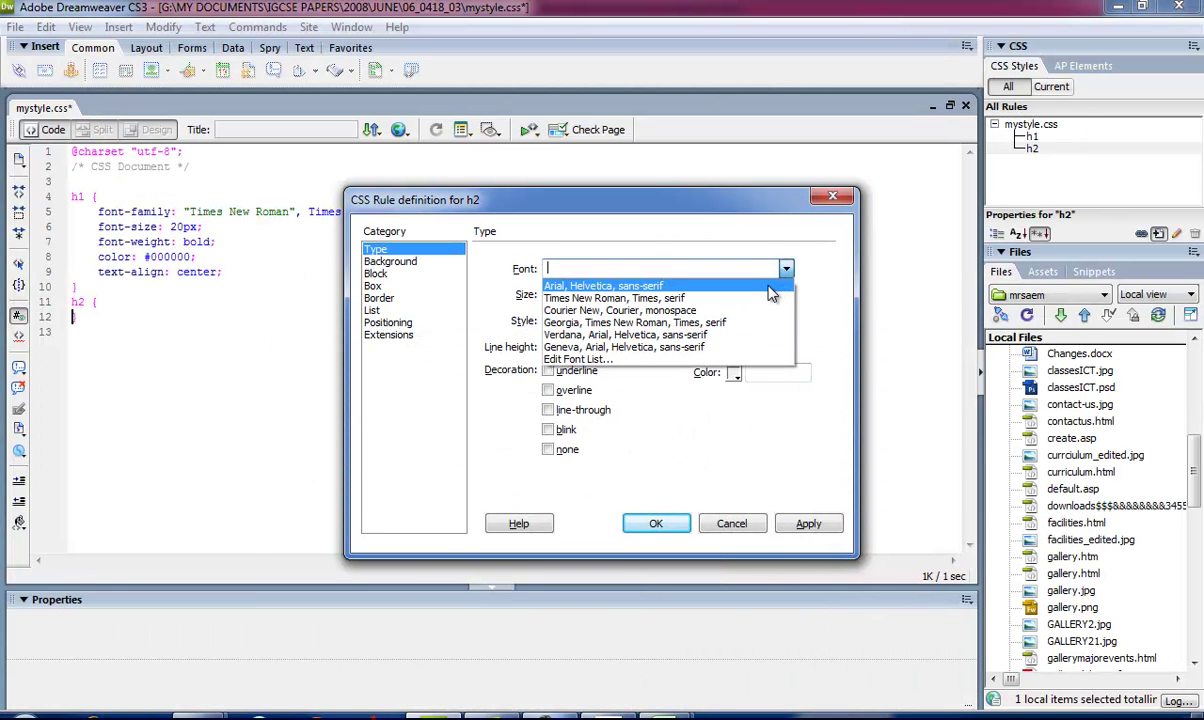
{"action": "left_click", "coordinate": [759, 323]}
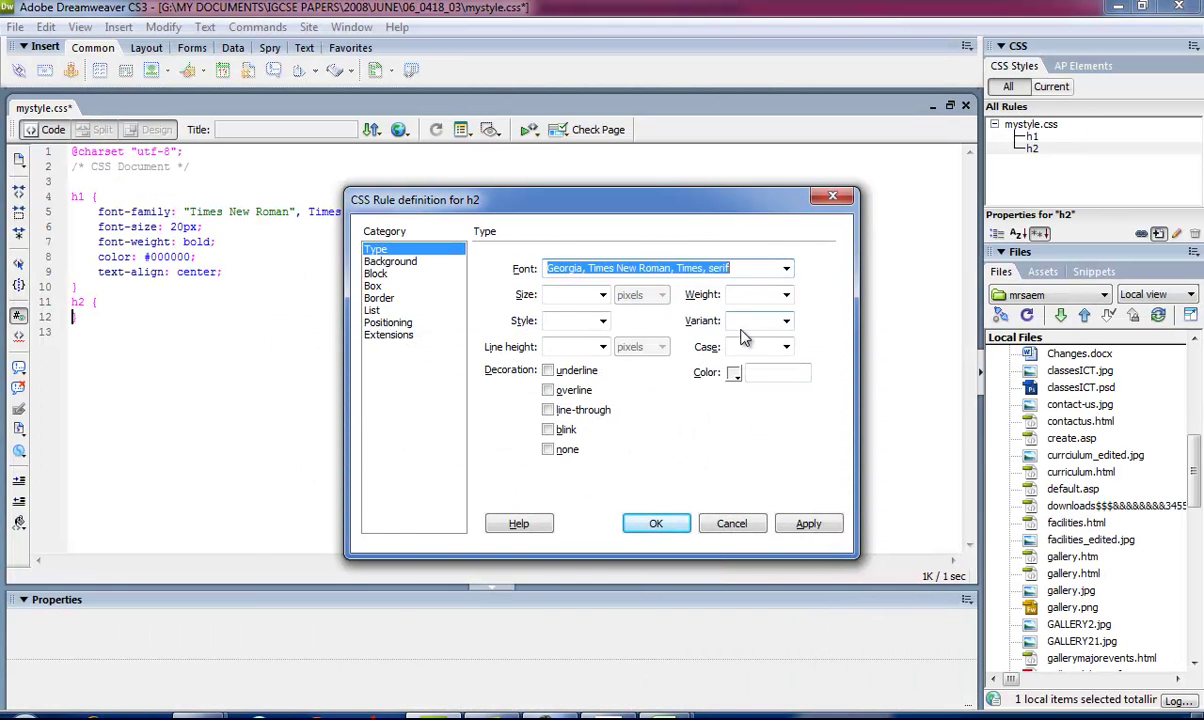
Step: Set the h2 rule's text colour to blue #0000FF
{"action": "left_click", "coordinate": [734, 373]}
{"action": "left_click", "coordinate": [760, 412]}
{"action": "left_click", "coordinate": [734, 373]}
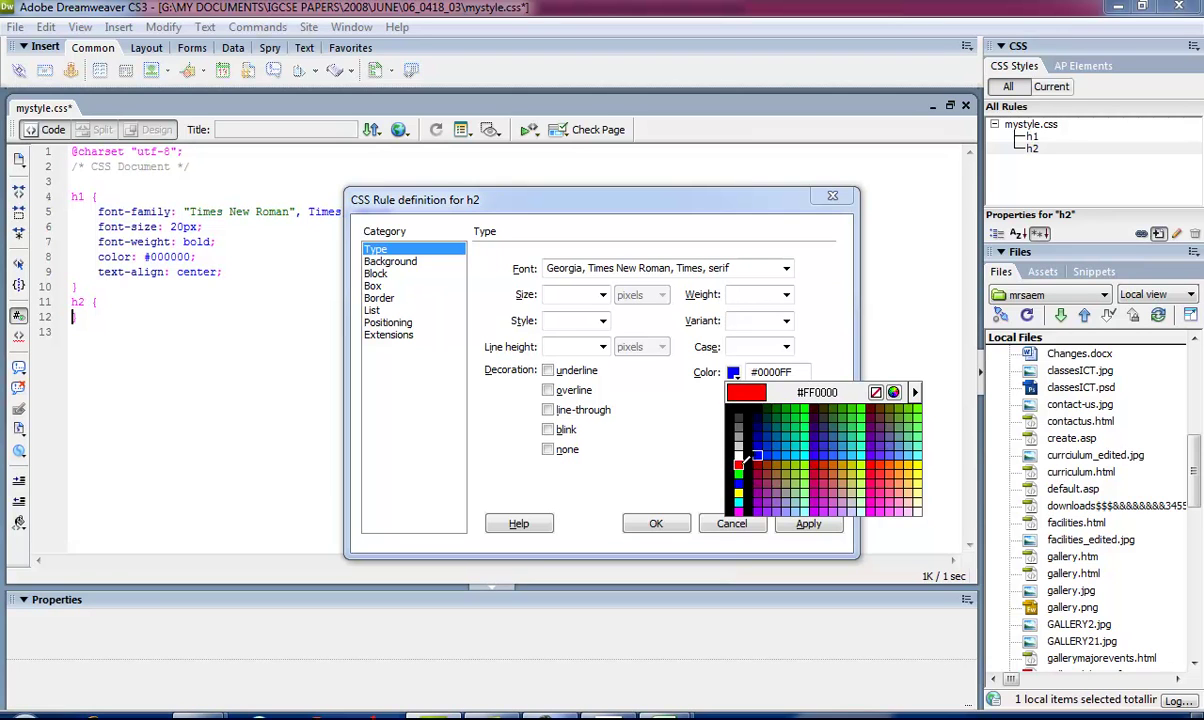
{"action": "left_click", "coordinate": [831, 329]}
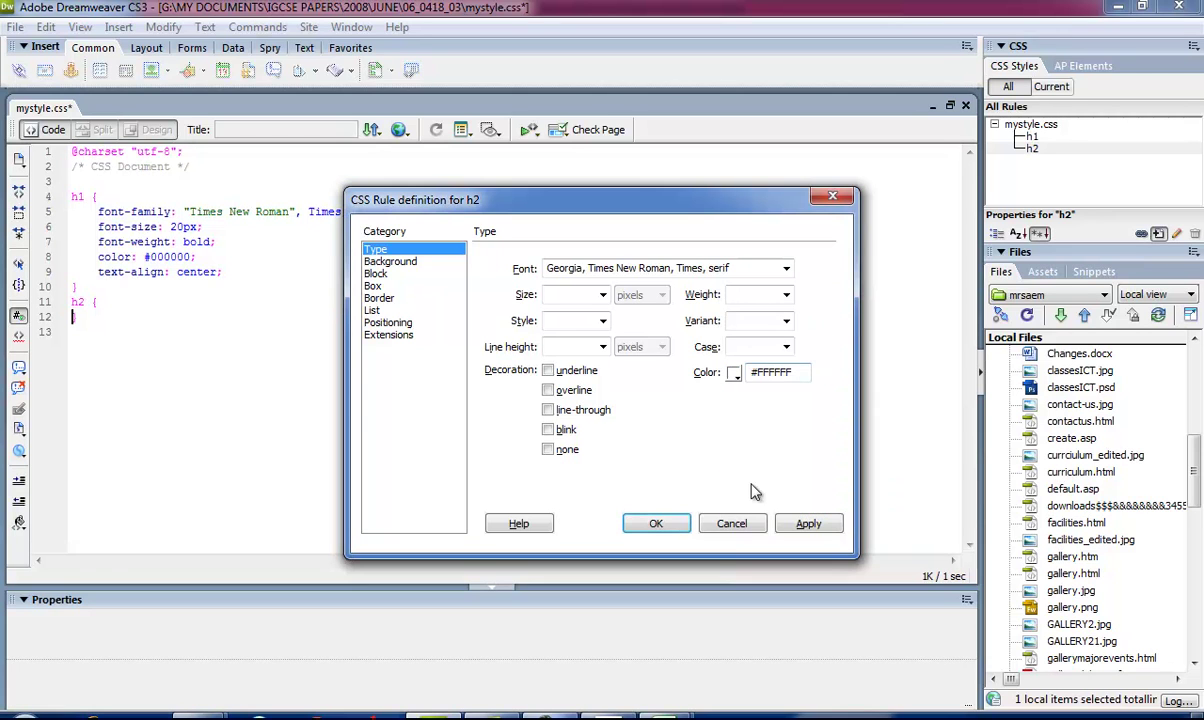
{"action": "left_click", "coordinate": [733, 373]}
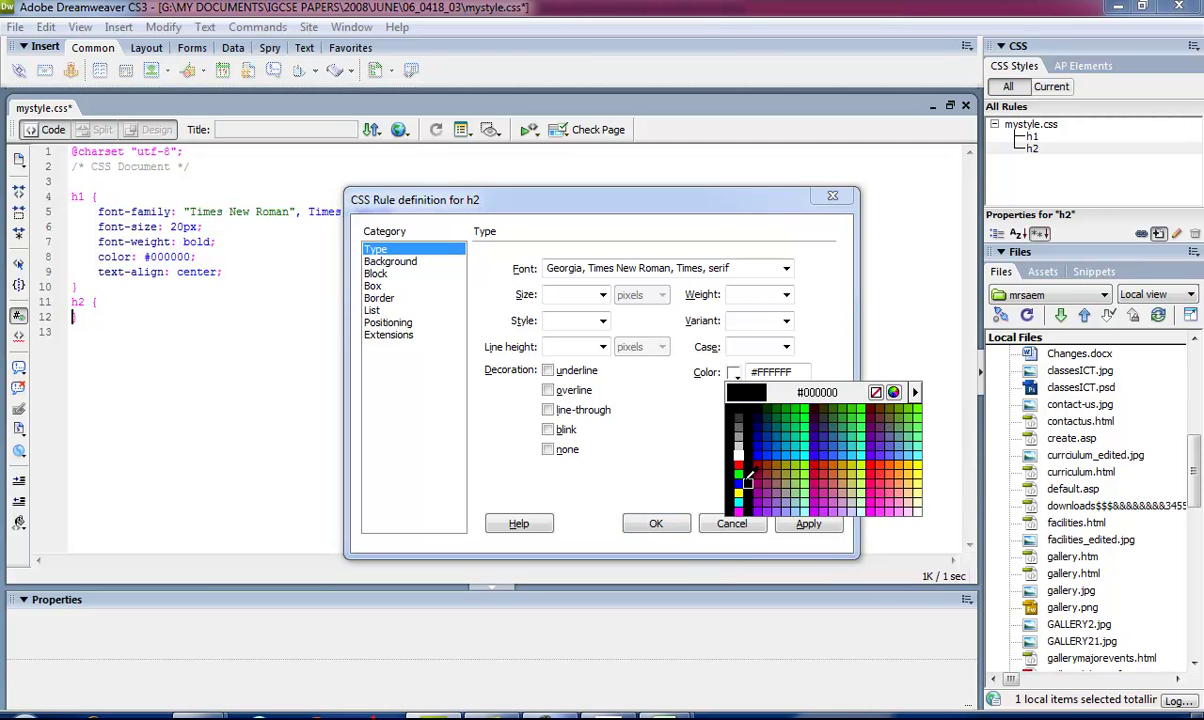
Step: Set the h2 rule's text colour to #0000FF and its font size to 18 pixels, checking the PDF exam paper for the required size
{"action": "left_click", "coordinate": [739, 483]}
{"action": "left_click", "coordinate": [618, 716]}
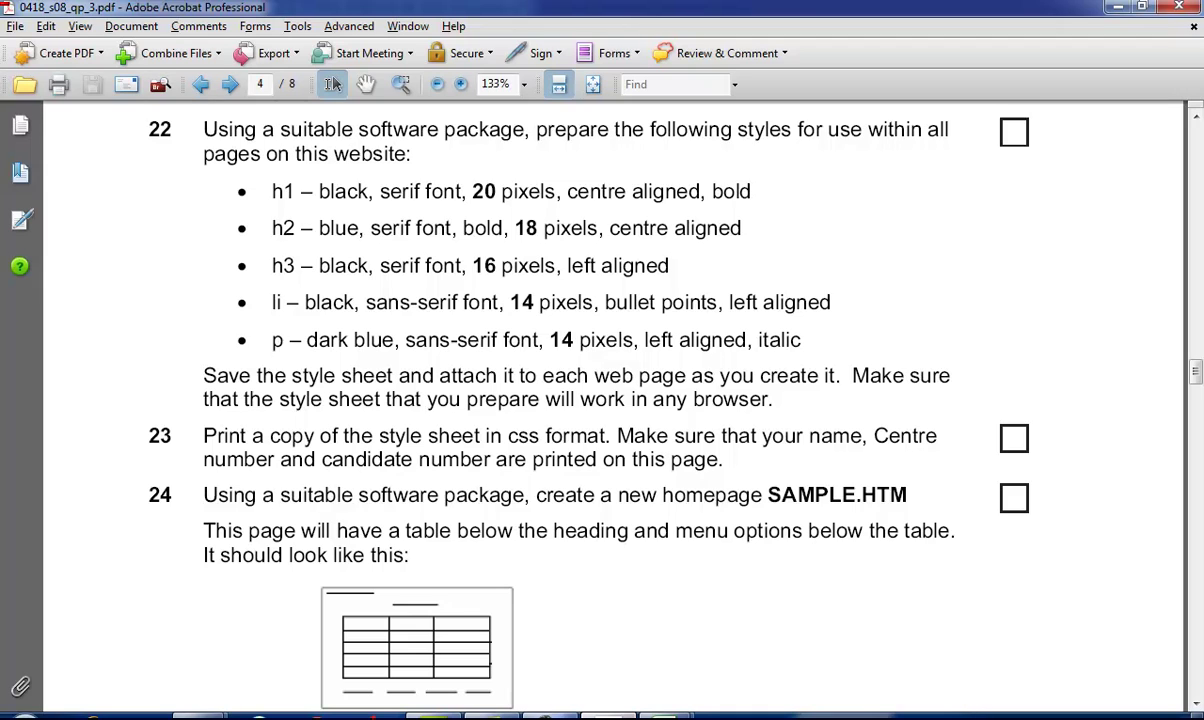
{"action": "left_click", "coordinate": [618, 716]}
{"action": "left_click", "coordinate": [604, 296]}
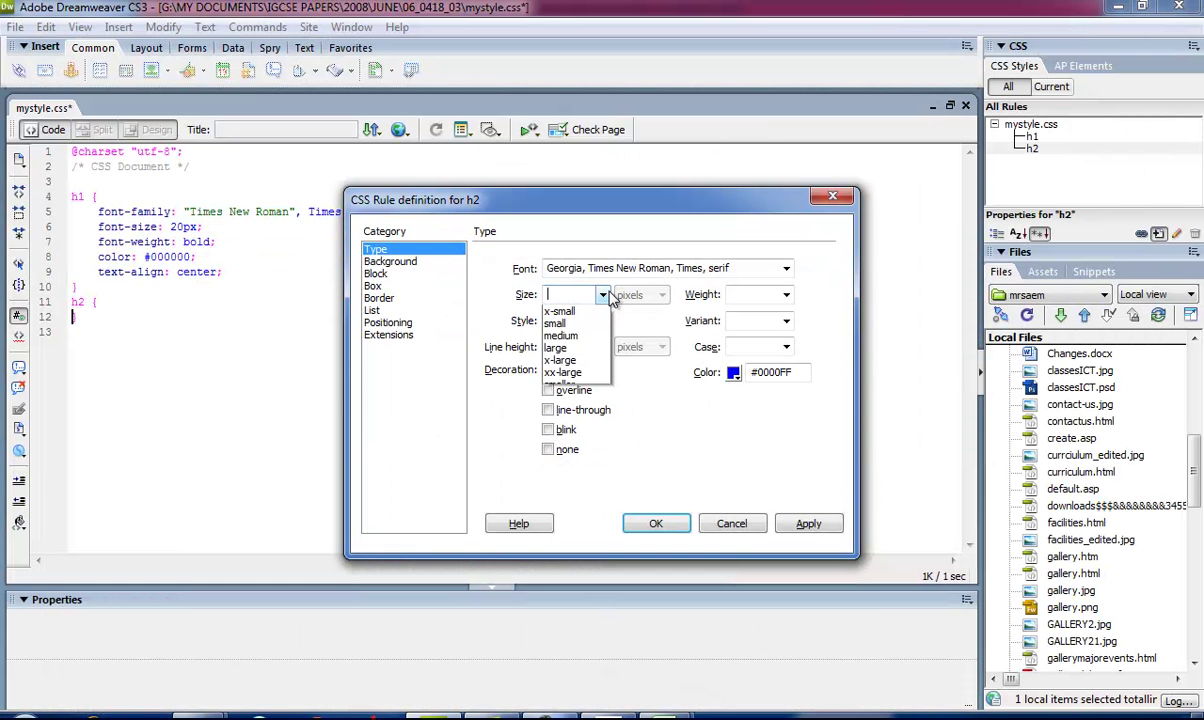
{"action": "left_click", "coordinate": [565, 372]}
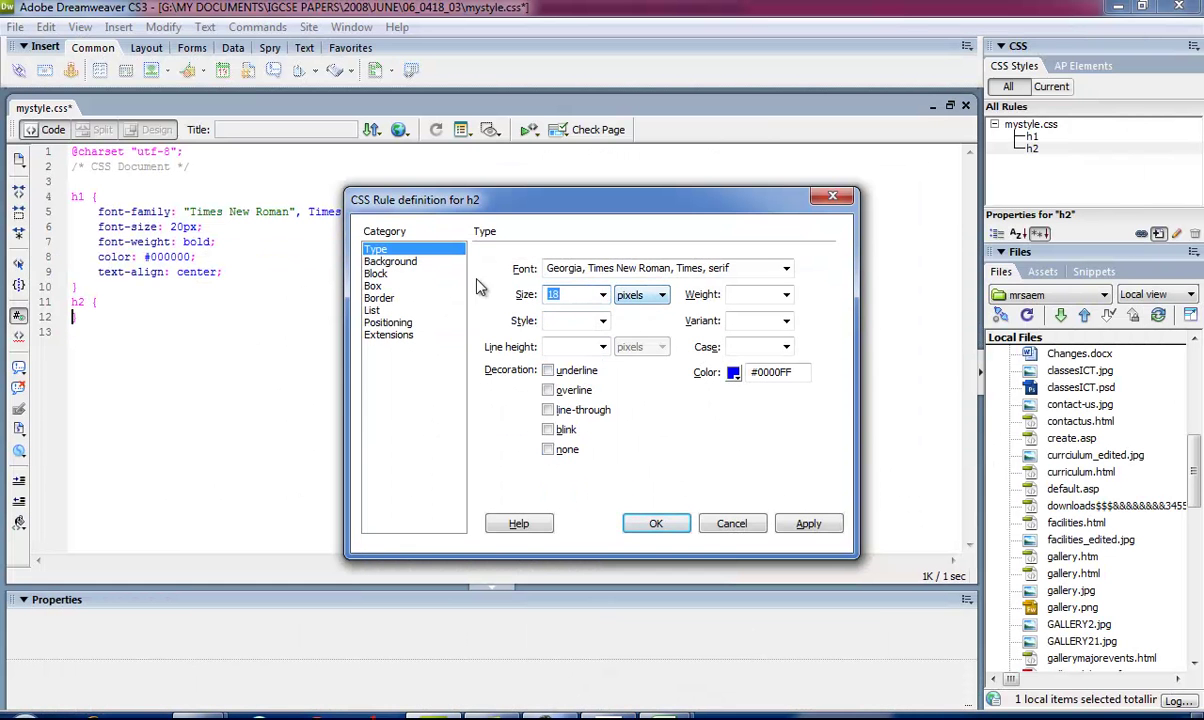
Step: Set the h2 rule's text alignment to center and its weight to bold, and apply the rule definition
{"action": "left_click", "coordinate": [437, 274]}
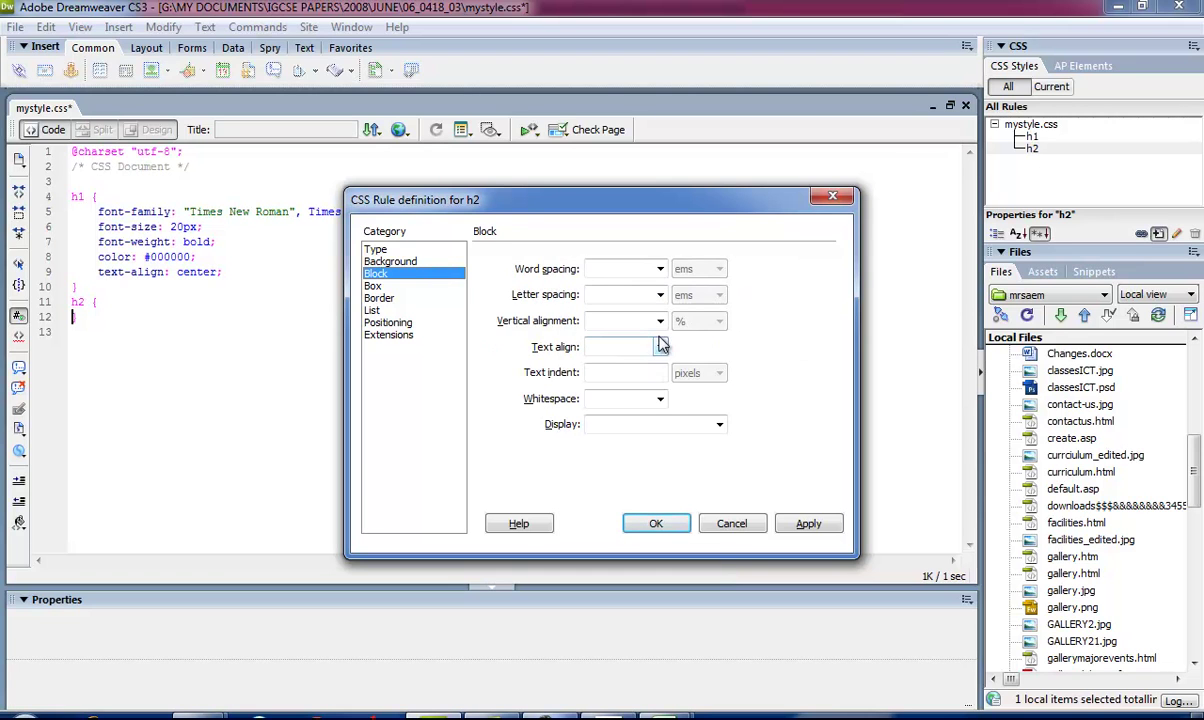
{"action": "left_click", "coordinate": [659, 347]}
{"action": "left_click", "coordinate": [610, 381]}
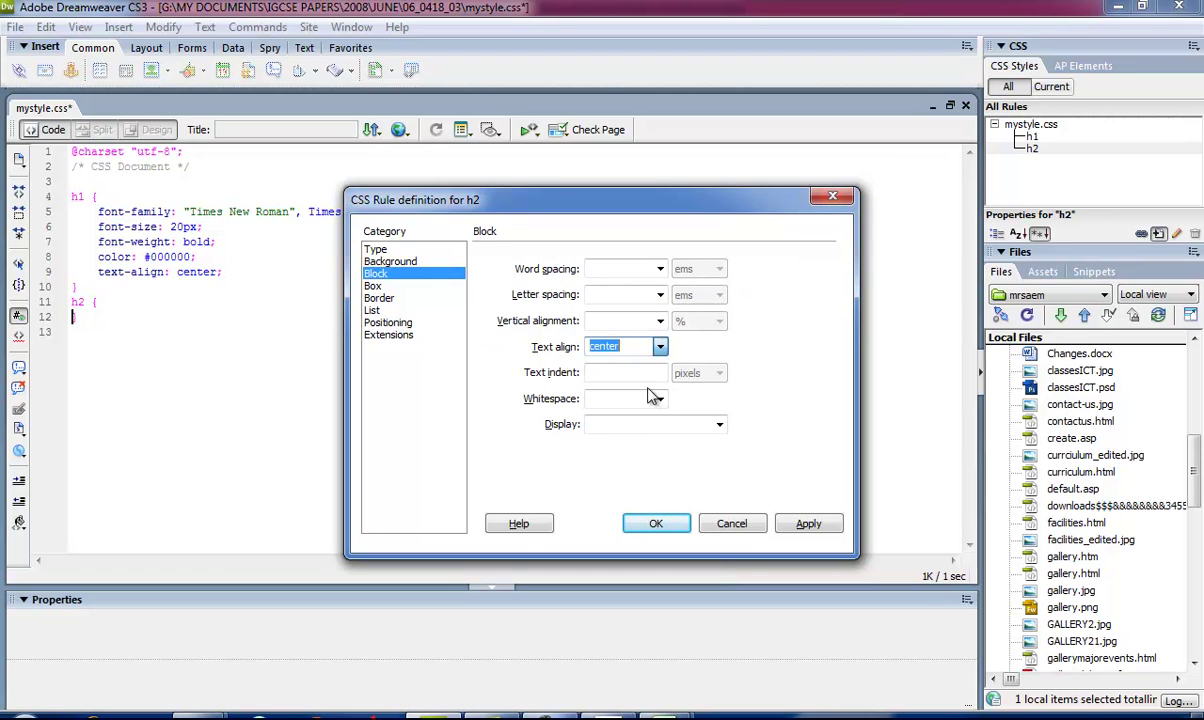
{"action": "left_click", "coordinate": [395, 249]}
{"action": "left_click", "coordinate": [786, 295]}
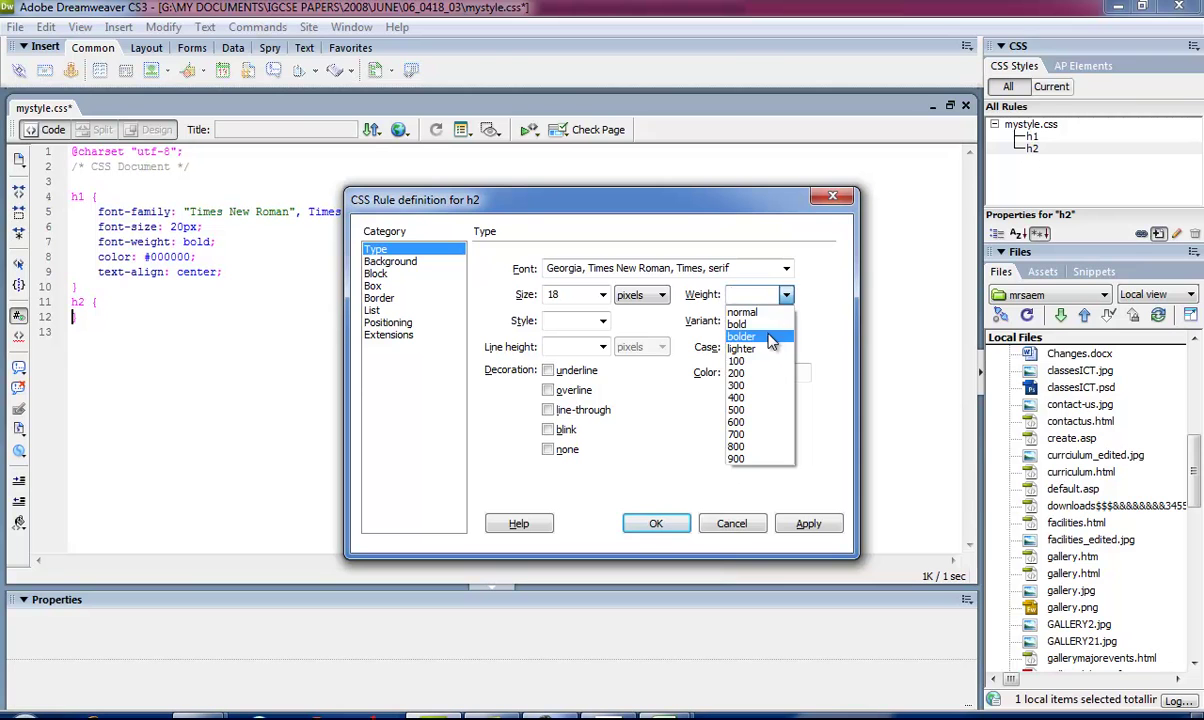
{"action": "left_click", "coordinate": [770, 324]}
{"action": "left_click", "coordinate": [808, 523]}
{"action": "left_click", "coordinate": [656, 523]}
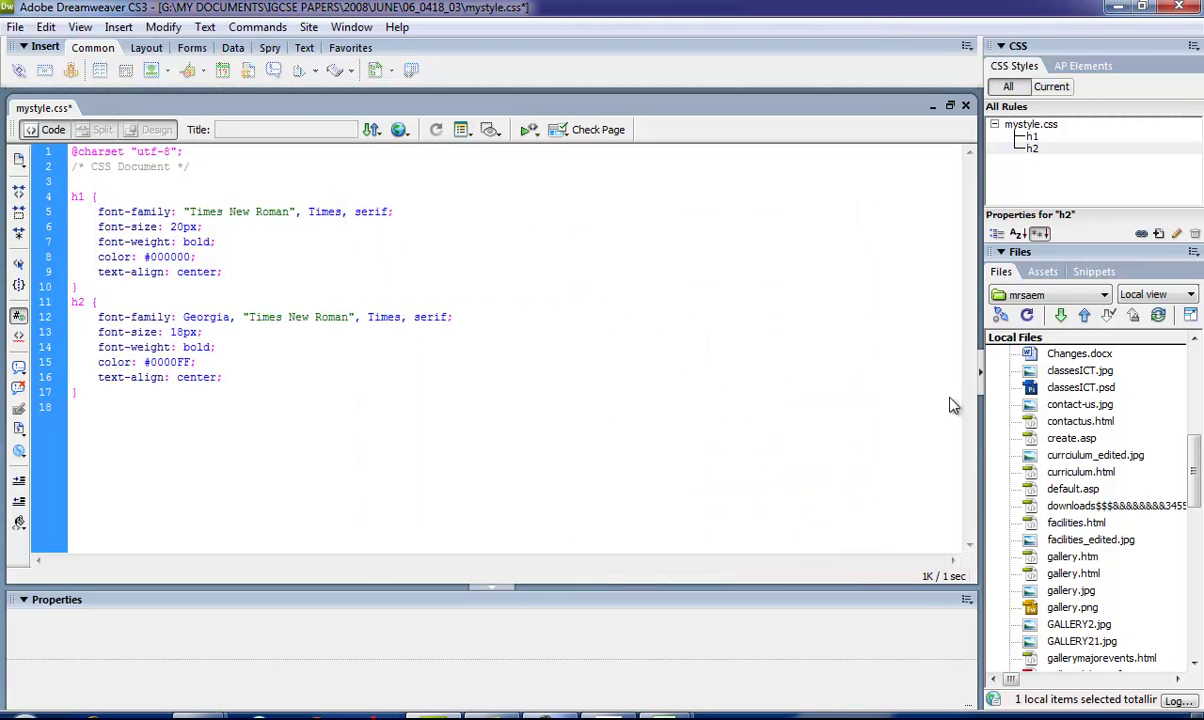
Step: Create a new CSS tag rule for h3, defined in this document only
{"action": "left_click", "coordinate": [1158, 233]}
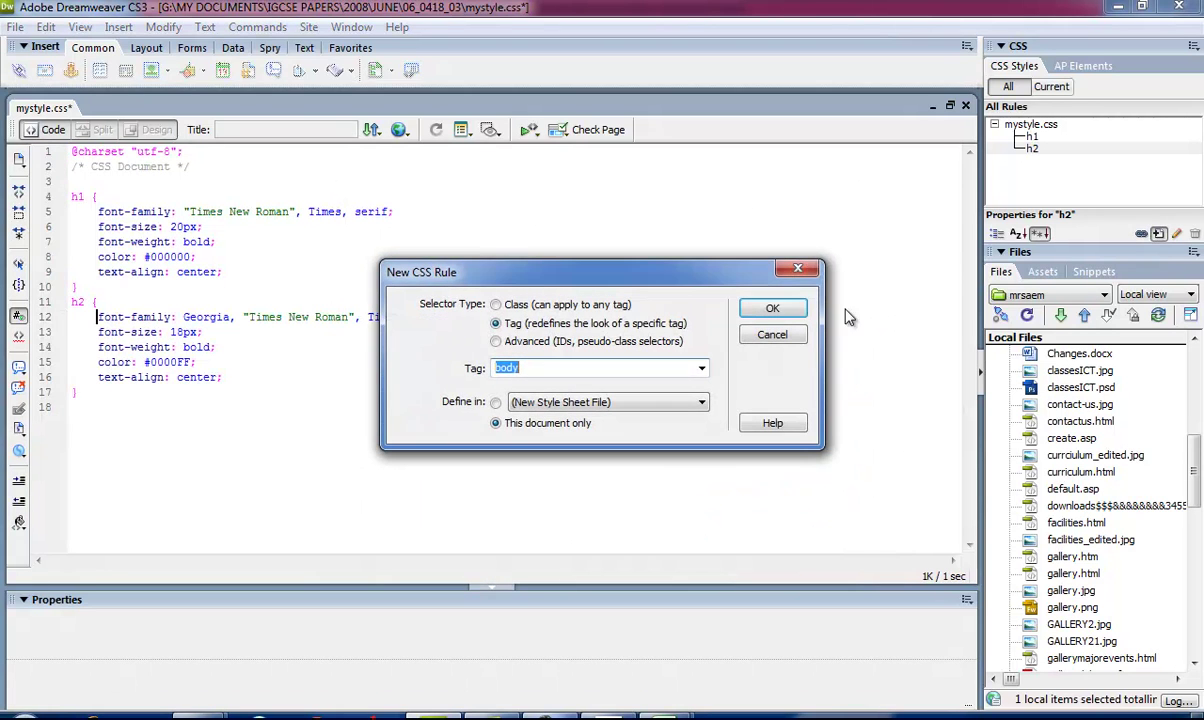
{"action": "left_click", "coordinate": [701, 369]}
{"action": "scroll", "coordinate": [641, 588], "scroll_direction": "down", "scroll_amount": 3}
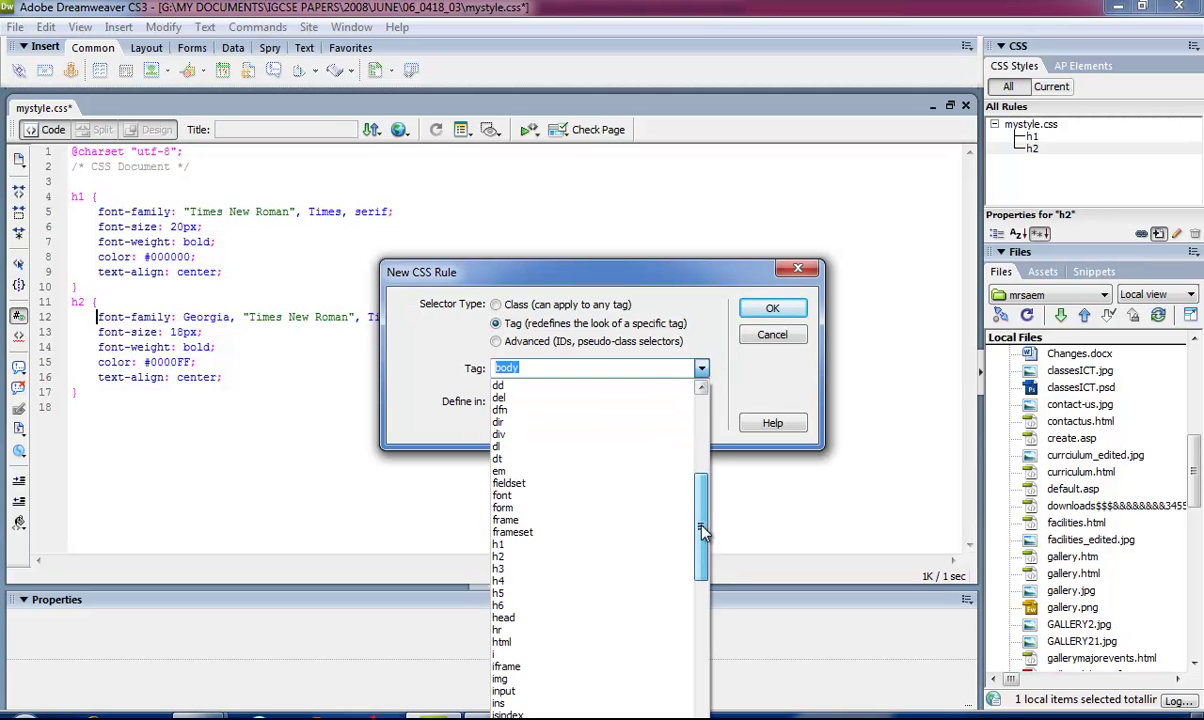
{"action": "left_click", "coordinate": [640, 568]}
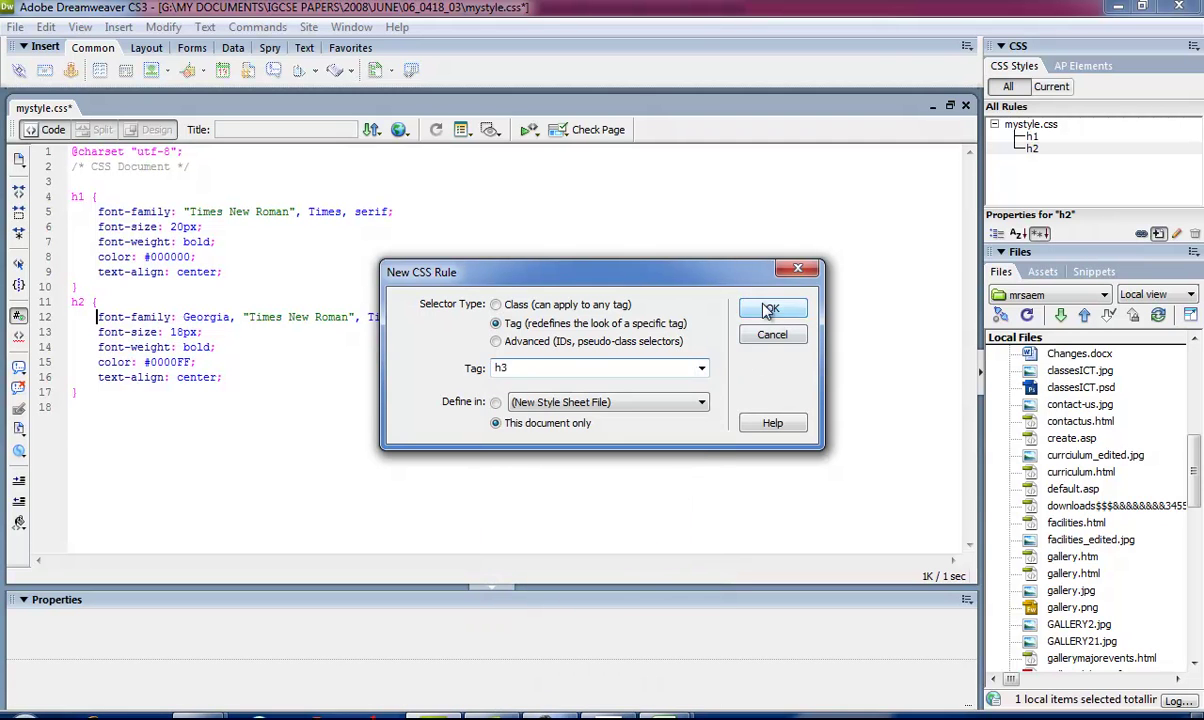
{"action": "left_click", "coordinate": [772, 308]}
Step: Check the h3 requirements in the PDF exam paper and give the rule colour #000000, font Times New Roman, Times, serif and size 16 pixels
{"action": "left_click", "coordinate": [610, 717]}
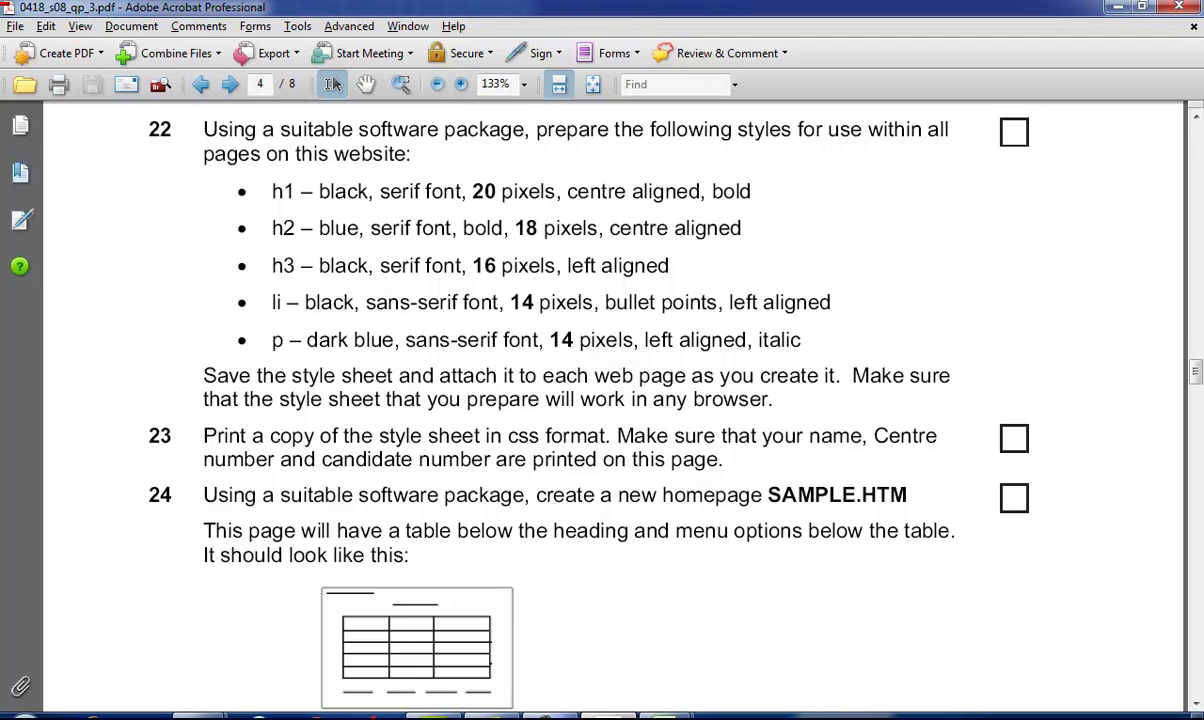
{"action": "key", "text": "alt+Tab"}
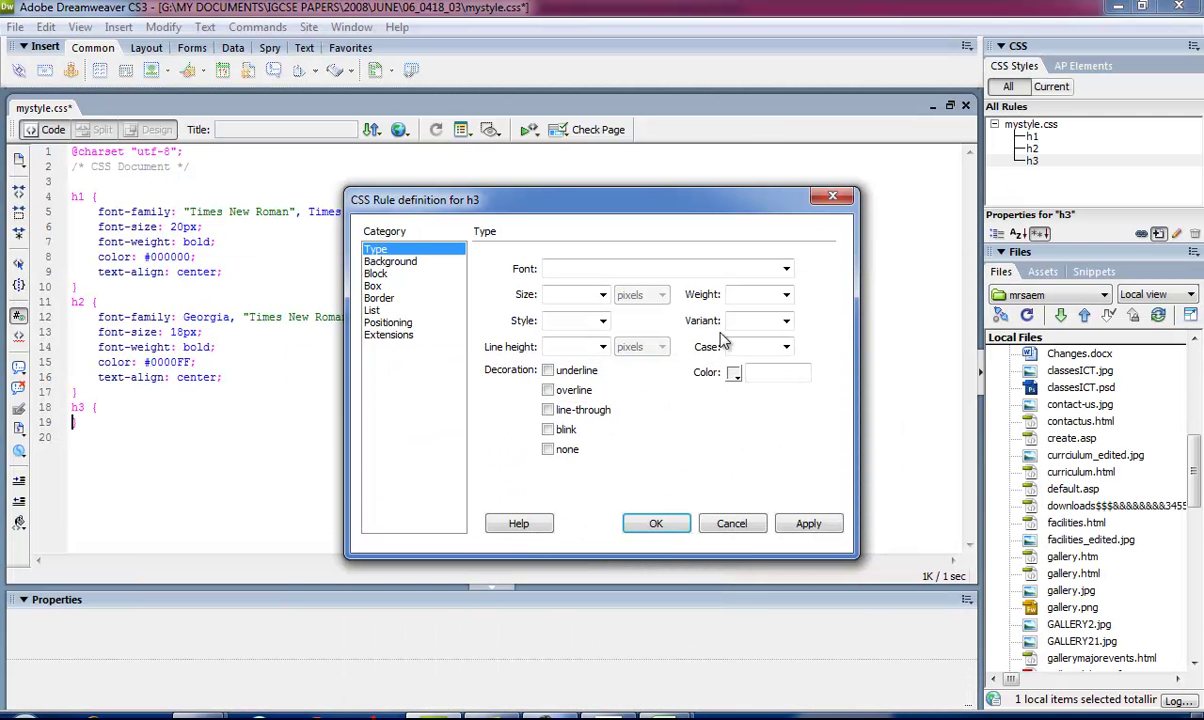
{"action": "left_click", "coordinate": [734, 373]}
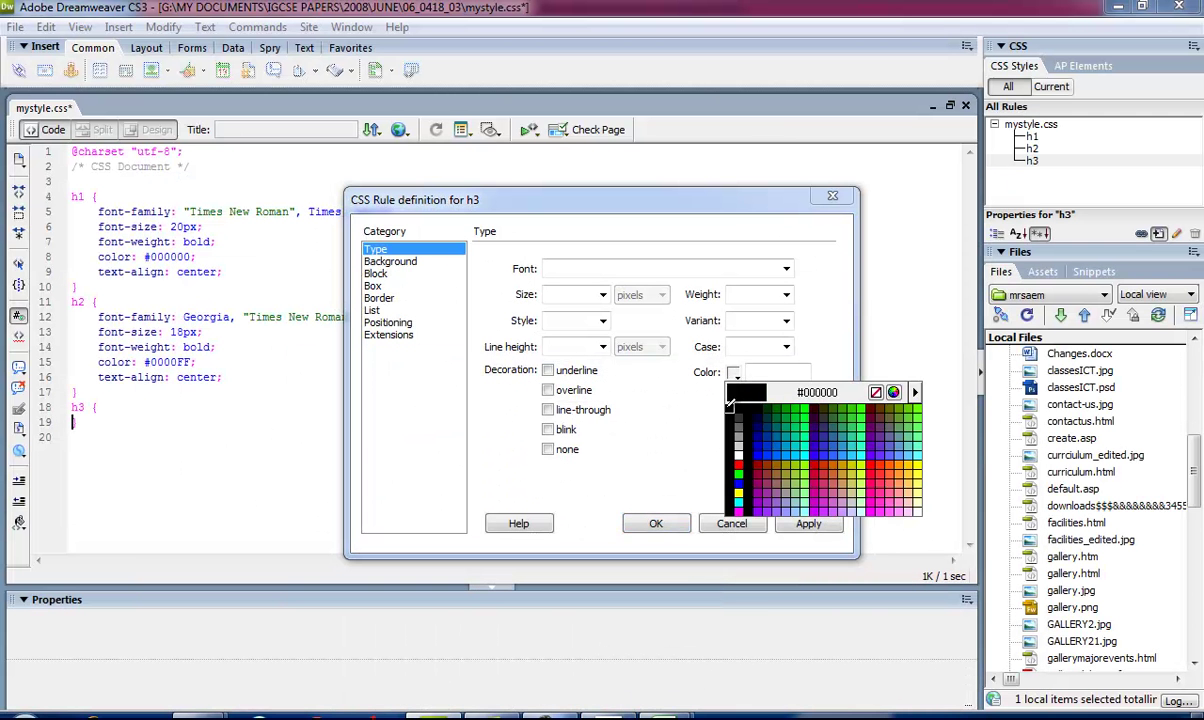
{"action": "left_click", "coordinate": [727, 410]}
{"action": "left_click", "coordinate": [786, 268]}
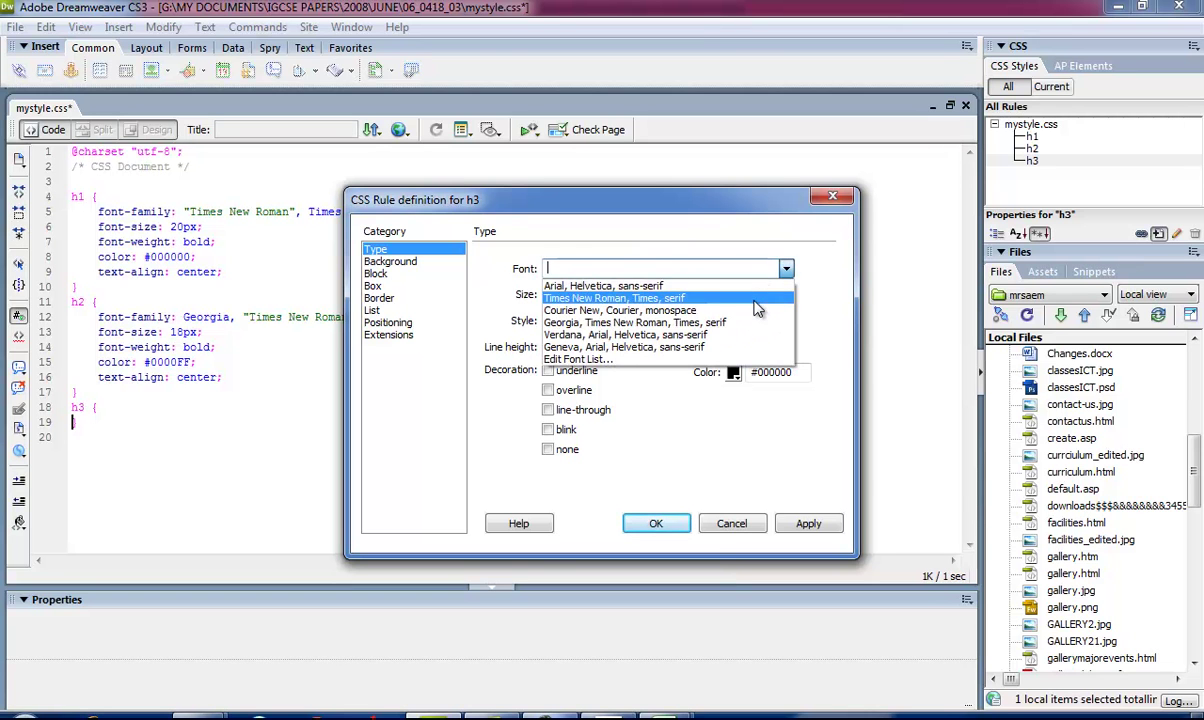
{"action": "left_click", "coordinate": [630, 289]}
{"action": "left_click", "coordinate": [602, 294]}
{"action": "left_click", "coordinate": [555, 362]}
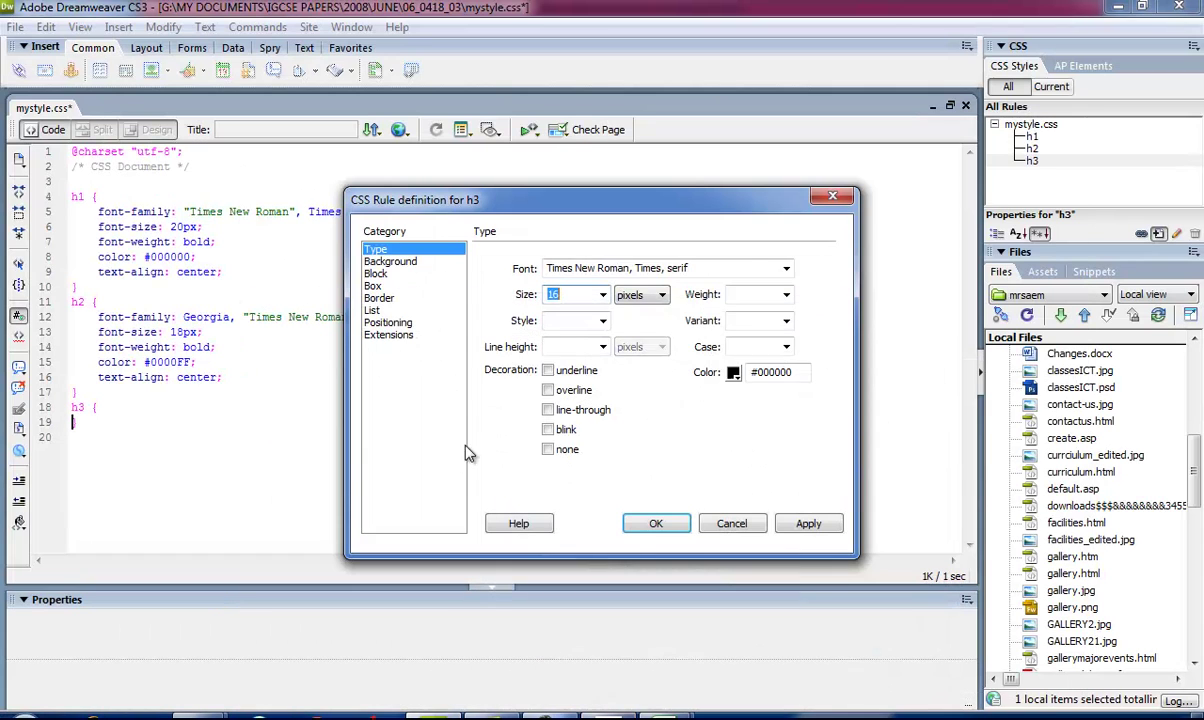
Step: Set the h3 rule's text alignment to left and apply the rule definition
{"action": "left_click", "coordinate": [376, 273]}
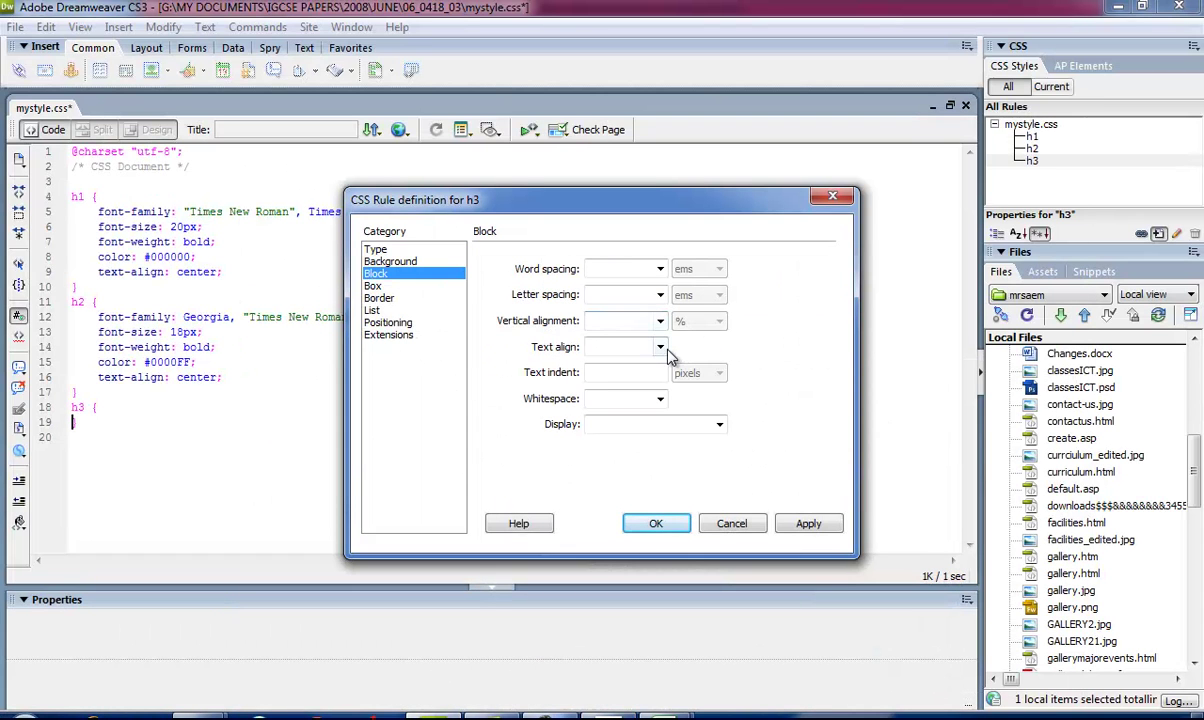
{"action": "left_click", "coordinate": [660, 347]}
{"action": "left_click", "coordinate": [605, 372]}
{"action": "left_click", "coordinate": [808, 523]}
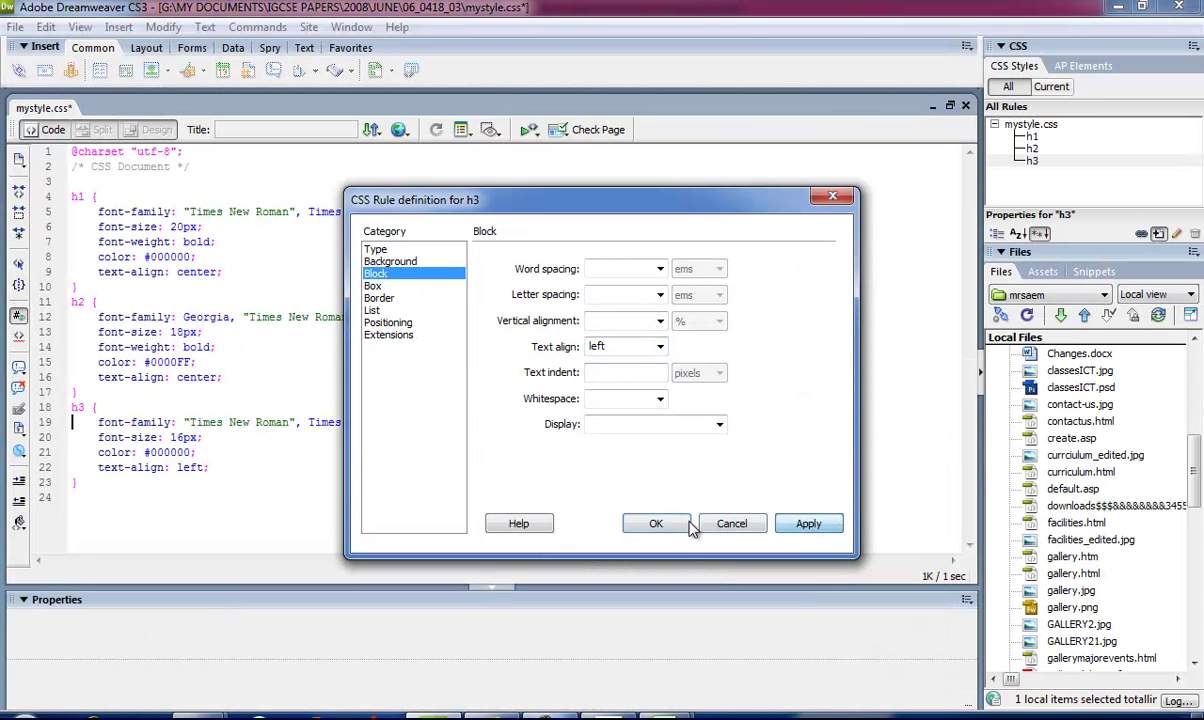
{"action": "left_click", "coordinate": [655, 523]}
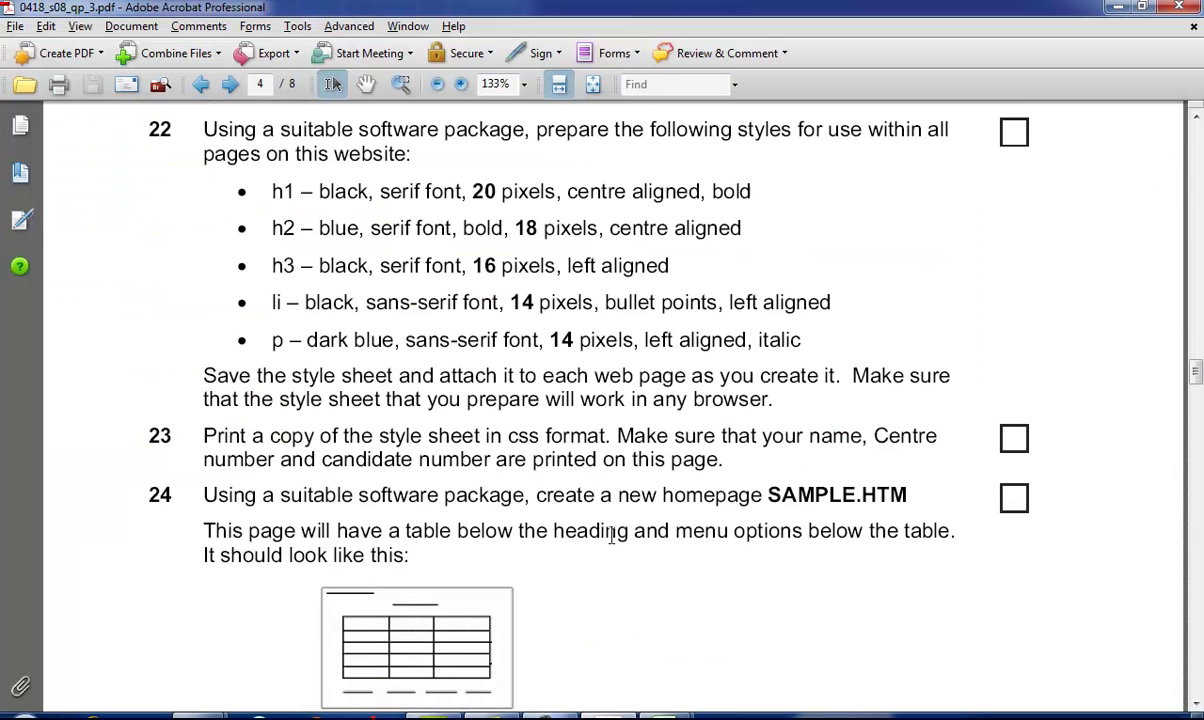
Step: Check the next style in the PDF exam paper and create a new CSS tag rule for li in this document only
{"action": "scroll", "coordinate": [611, 513], "scroll_direction": "down", "scroll_amount": 1}
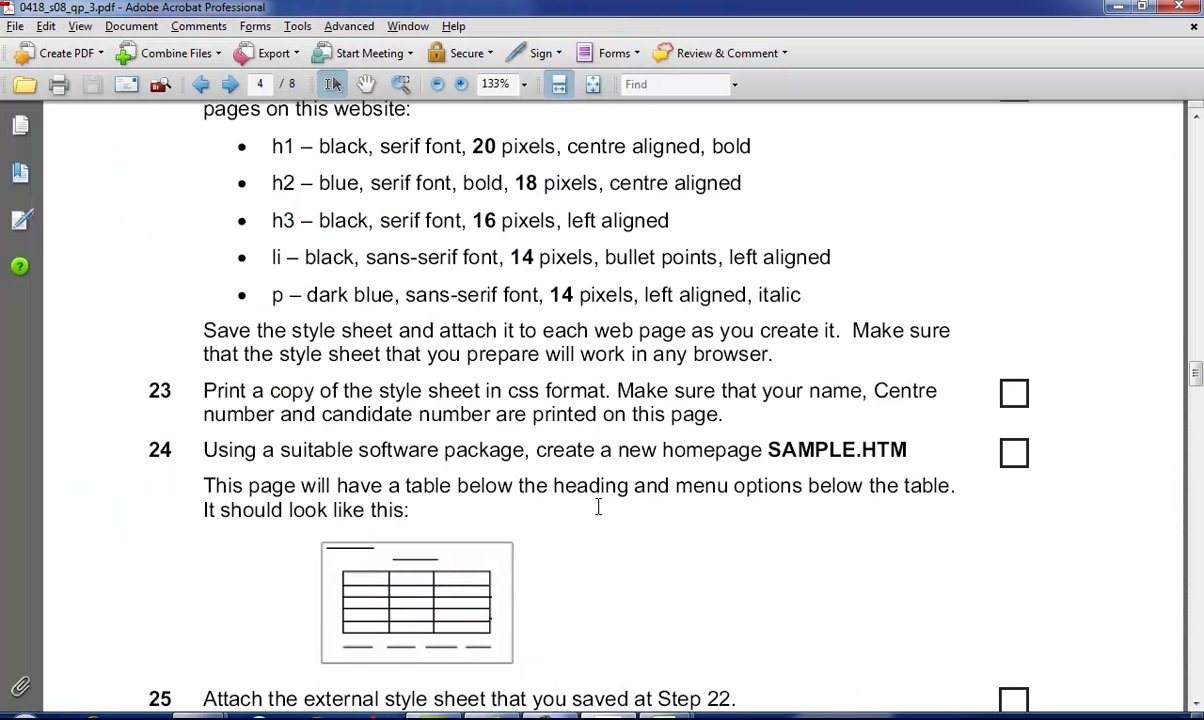
{"action": "key", "text": "alt+Tab"}
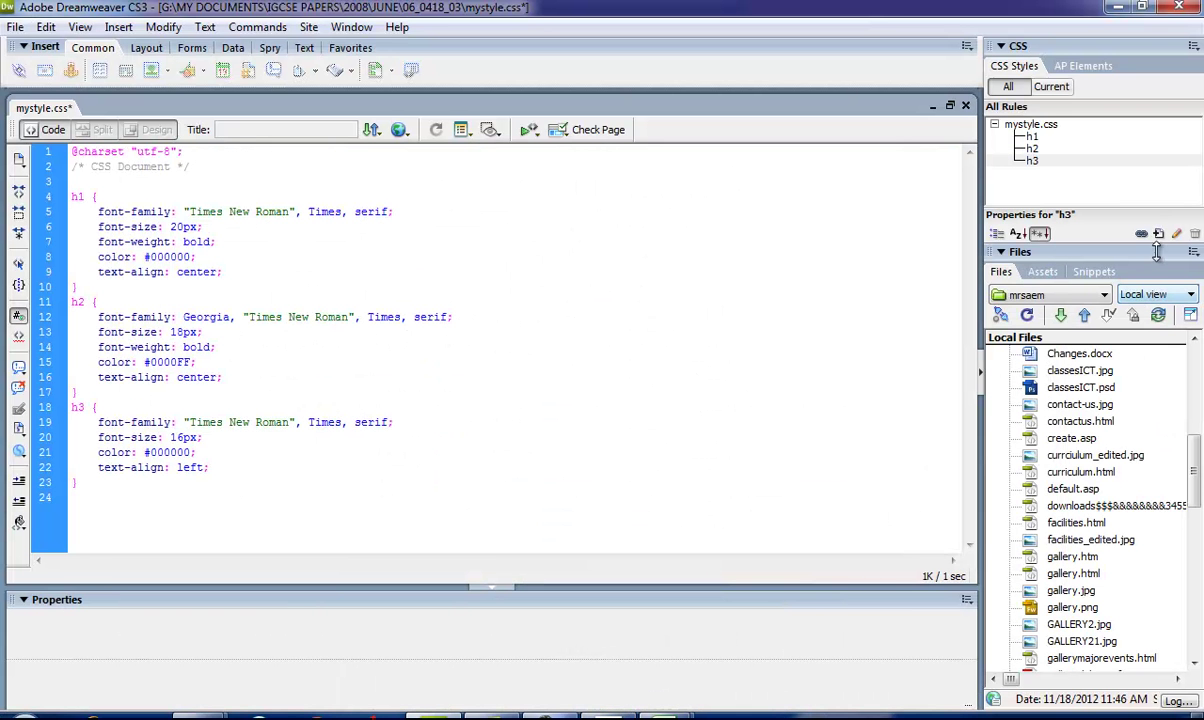
{"action": "left_click", "coordinate": [1160, 233]}
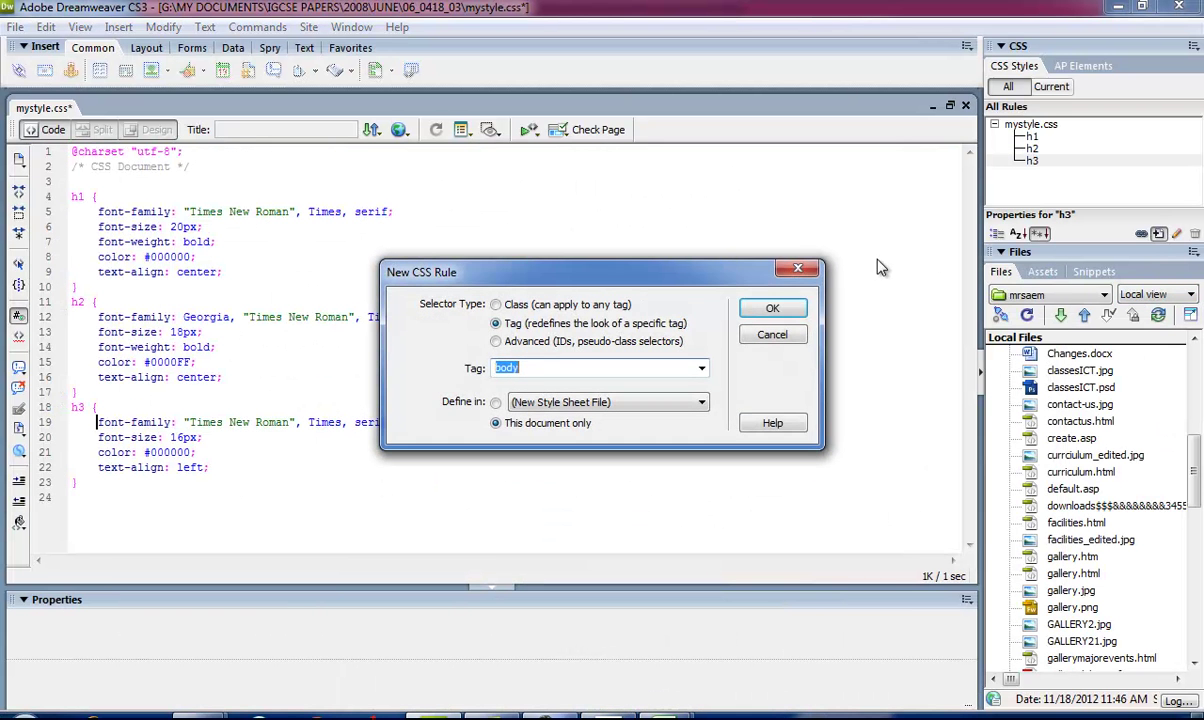
{"action": "left_click", "coordinate": [702, 369]}
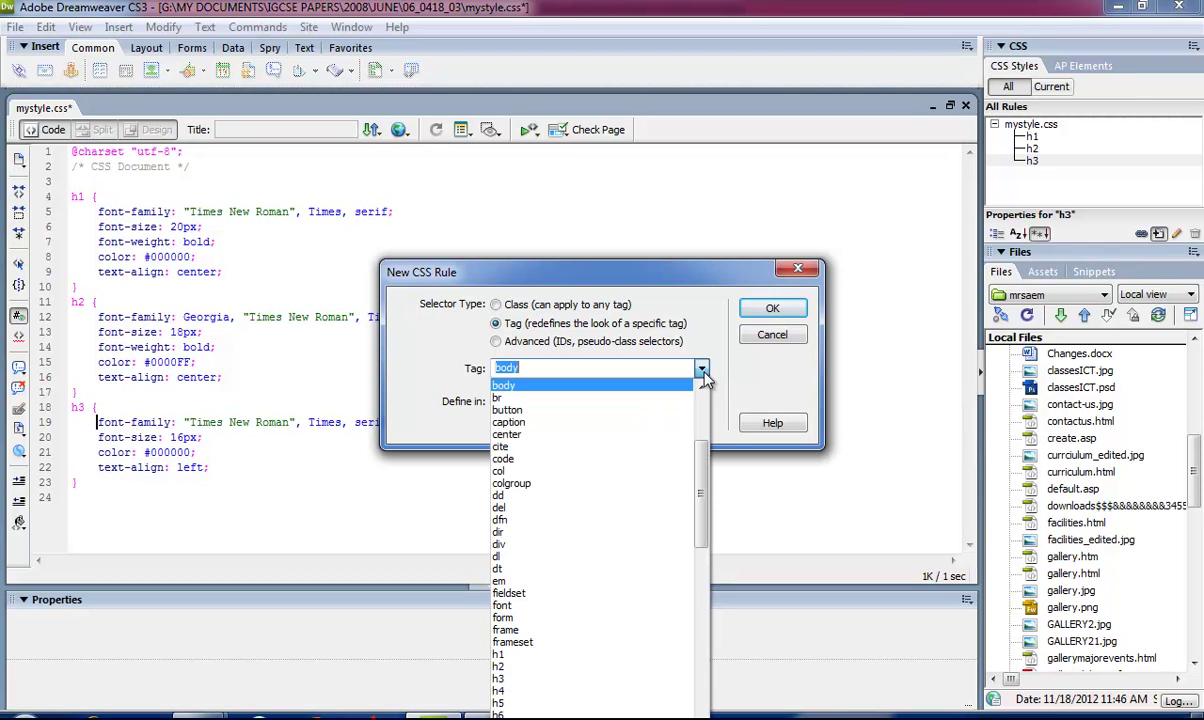
{"action": "left_click_drag", "start_coordinate": [702, 482], "coordinate": [703, 598]}
{"action": "left_click", "coordinate": [645, 485]}
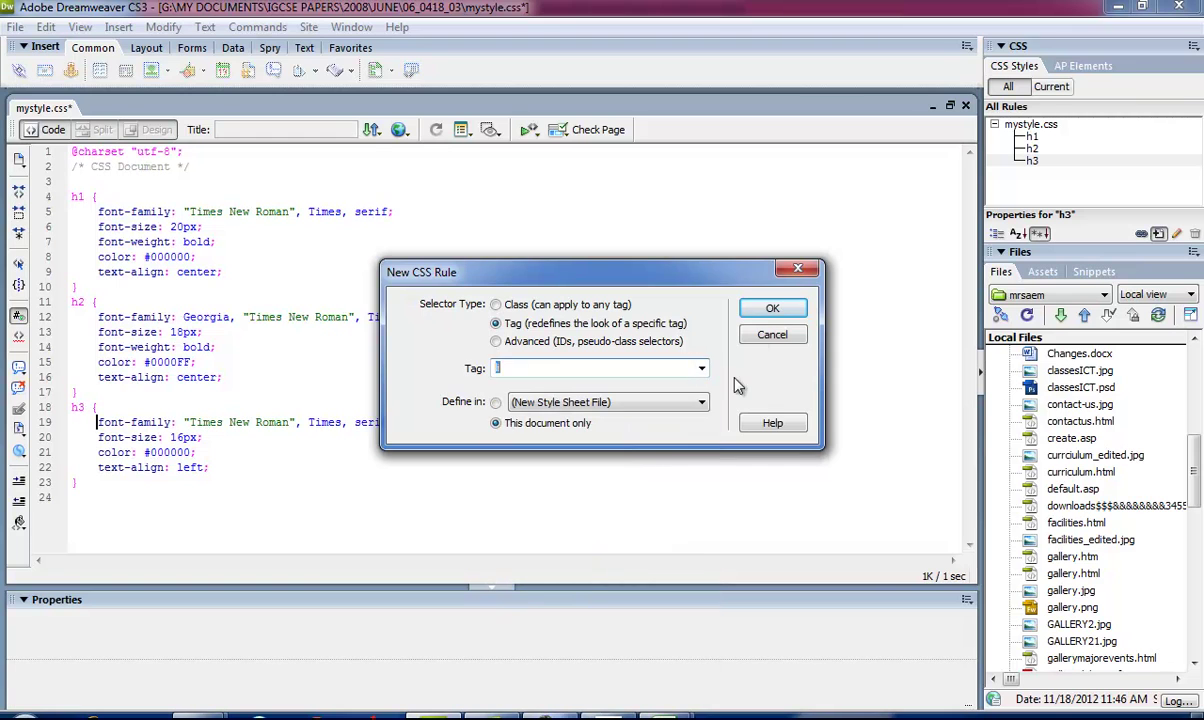
{"action": "left_click", "coordinate": [770, 309]}
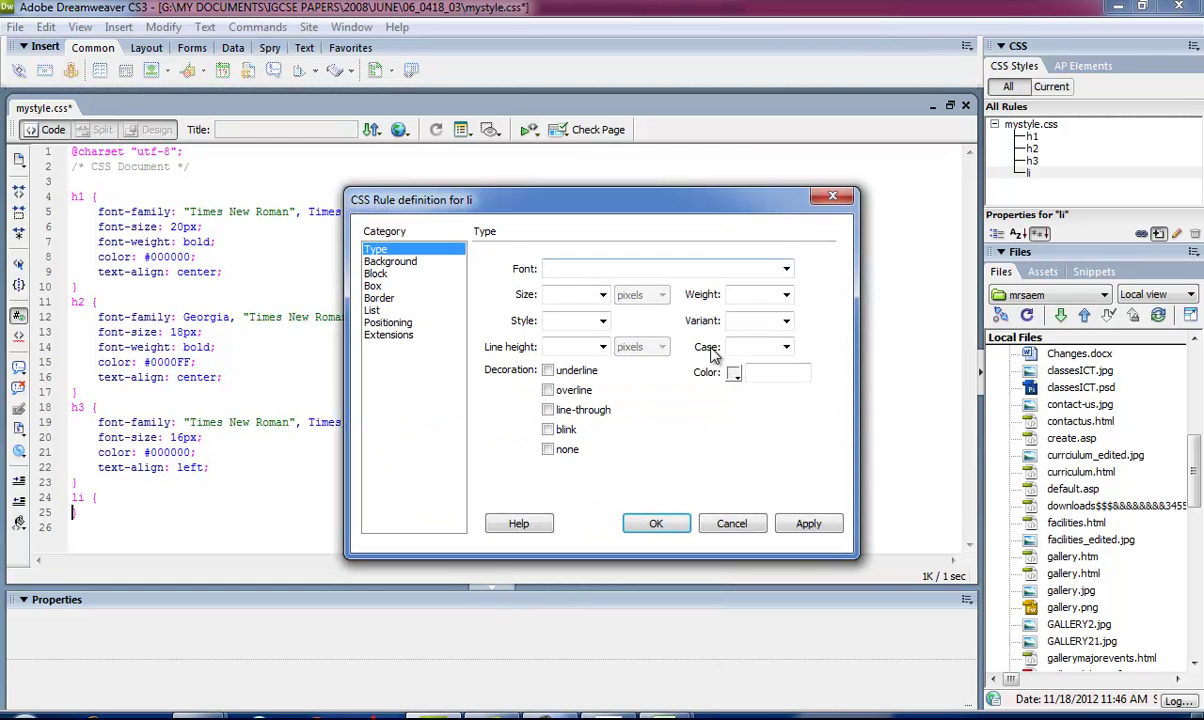
Step: Format the li rule's text with colour #000000, font Arial, Helvetica, sans-serif and size 14 pixels, consulting the PDF exam paper
{"action": "left_click", "coordinate": [734, 373]}
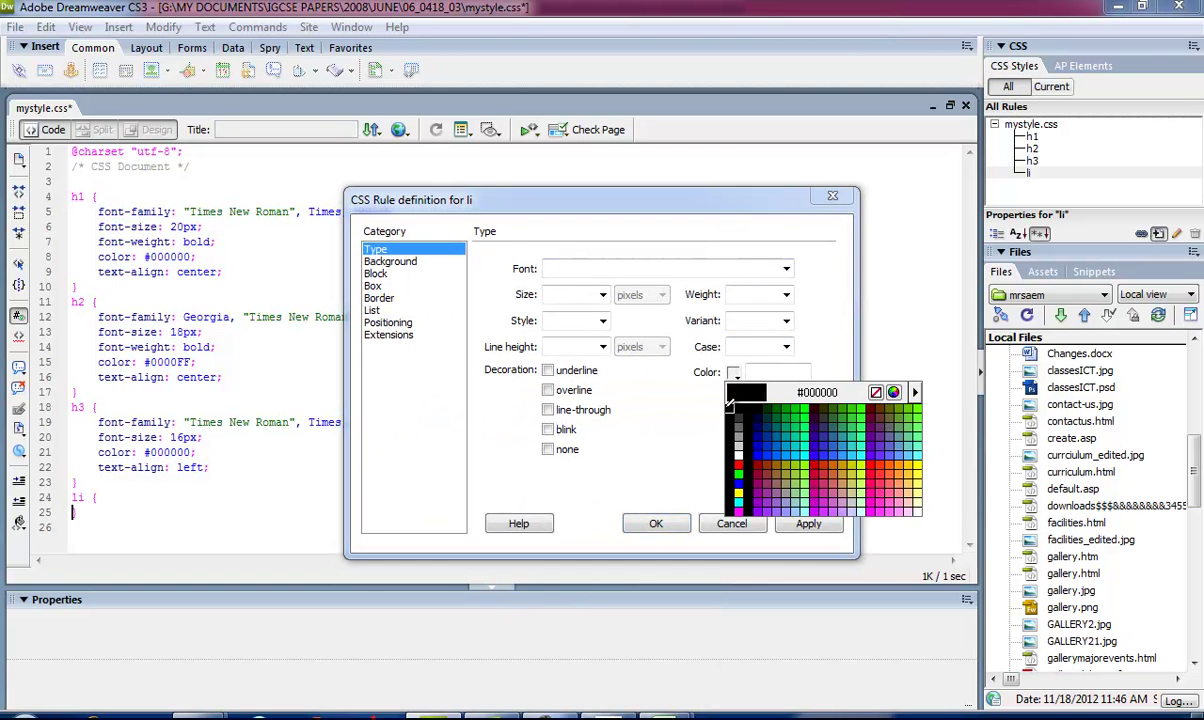
{"action": "left_click", "coordinate": [729, 405]}
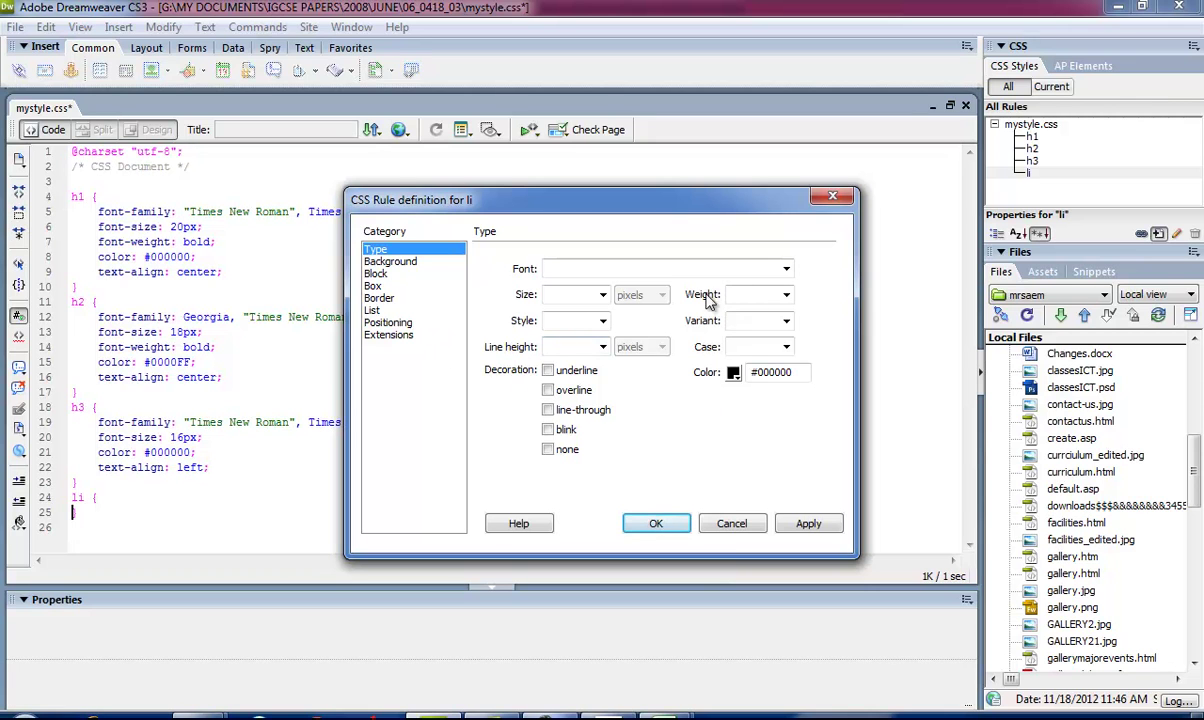
{"action": "left_click", "coordinate": [786, 269]}
{"action": "left_click", "coordinate": [750, 286]}
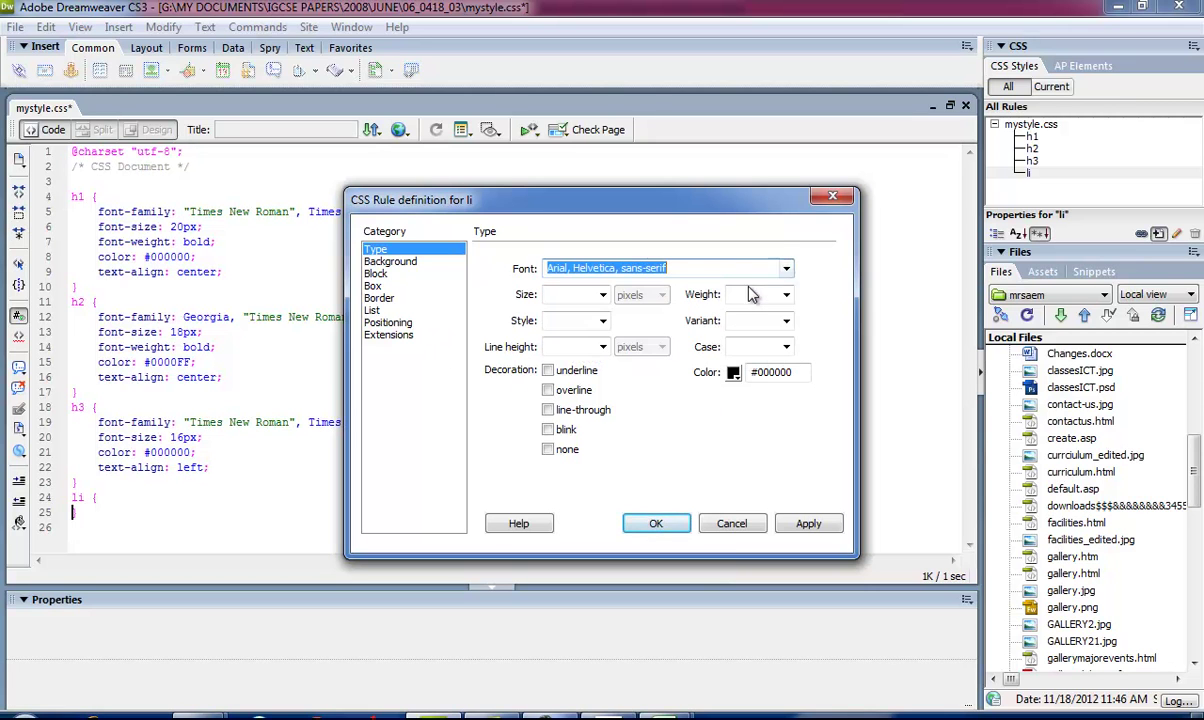
{"action": "key", "text": "alt+Tab"}
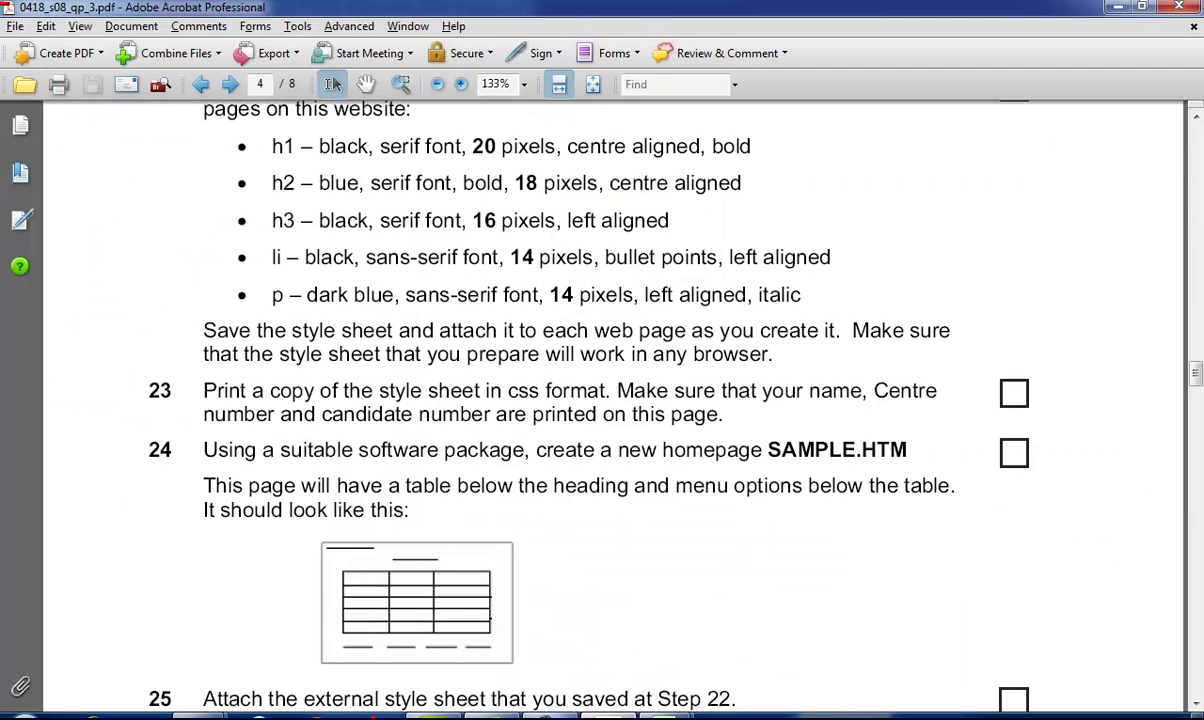
{"action": "key", "text": "alt+Tab"}
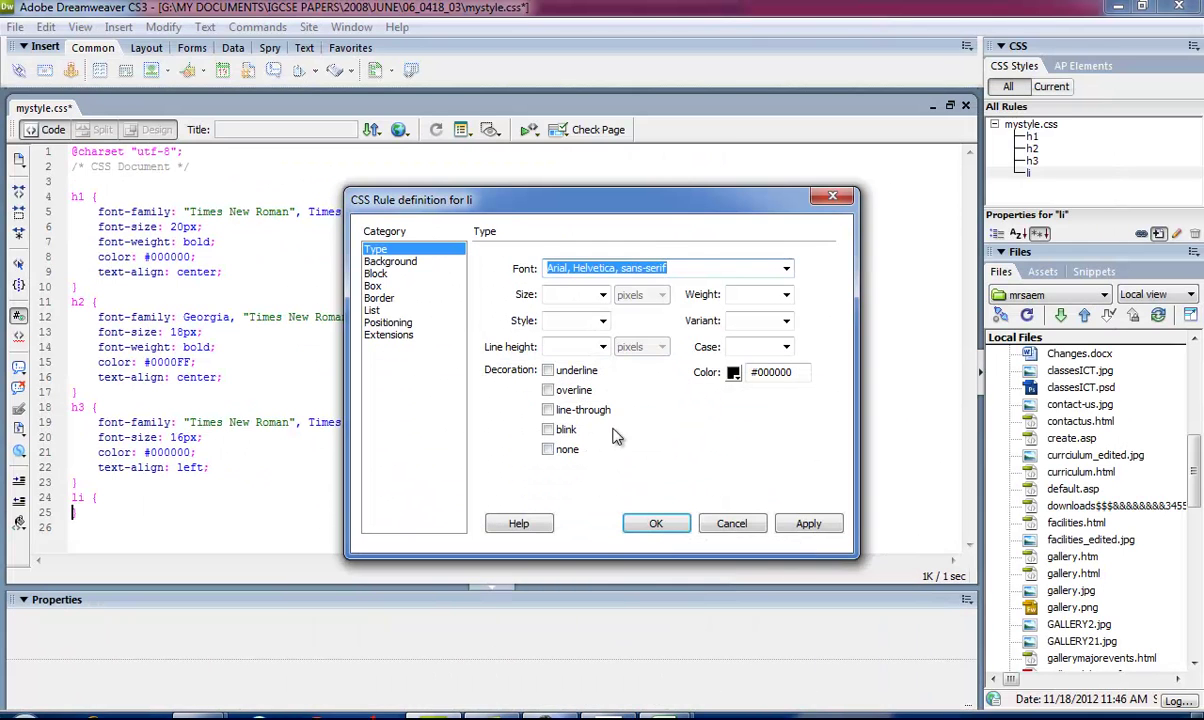
{"action": "left_click", "coordinate": [603, 294]}
{"action": "left_click", "coordinate": [553, 348]}
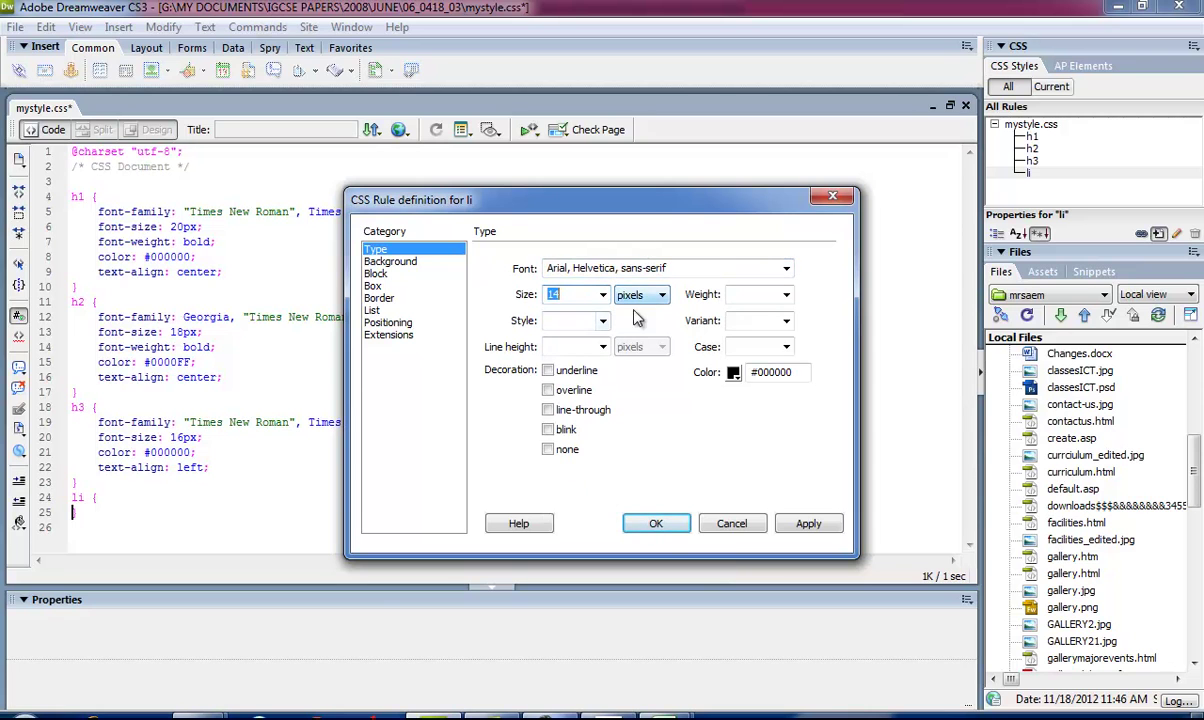
Step: Check the li bullet requirement in the PDF exam paper and set the li rule's list type to disc
{"action": "key", "text": "alt+Tab"}
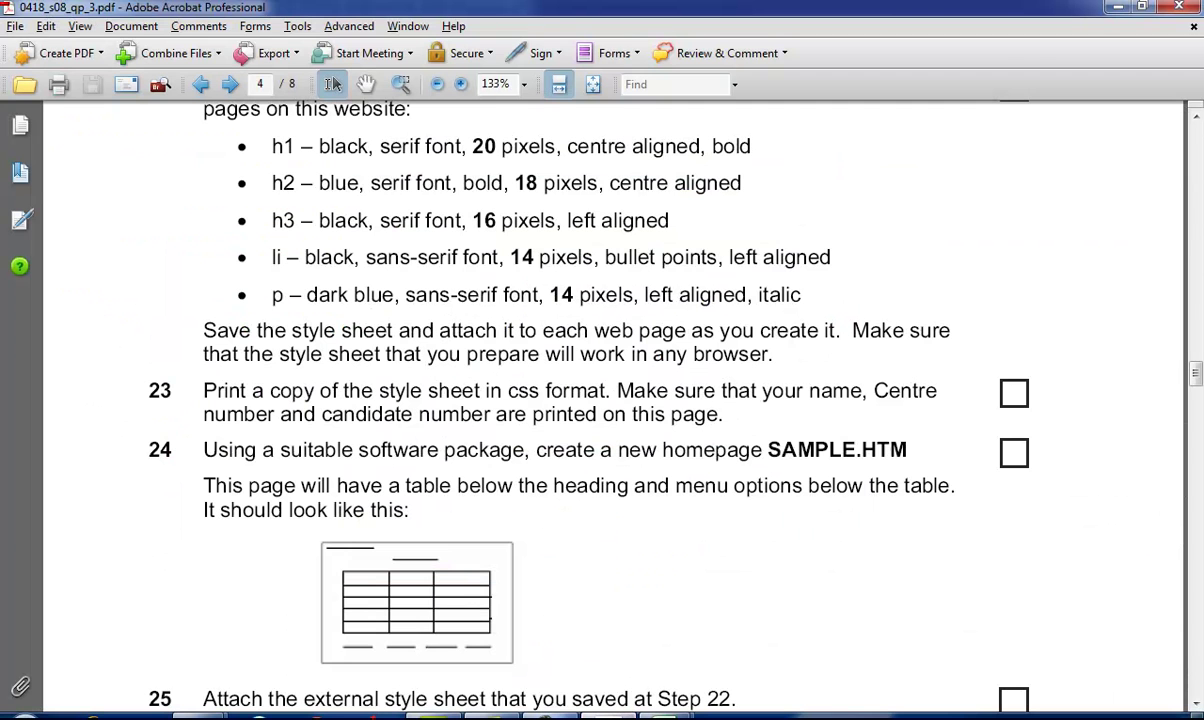
{"action": "key", "text": "alt+Tab"}
{"action": "left_click", "coordinate": [415, 310]}
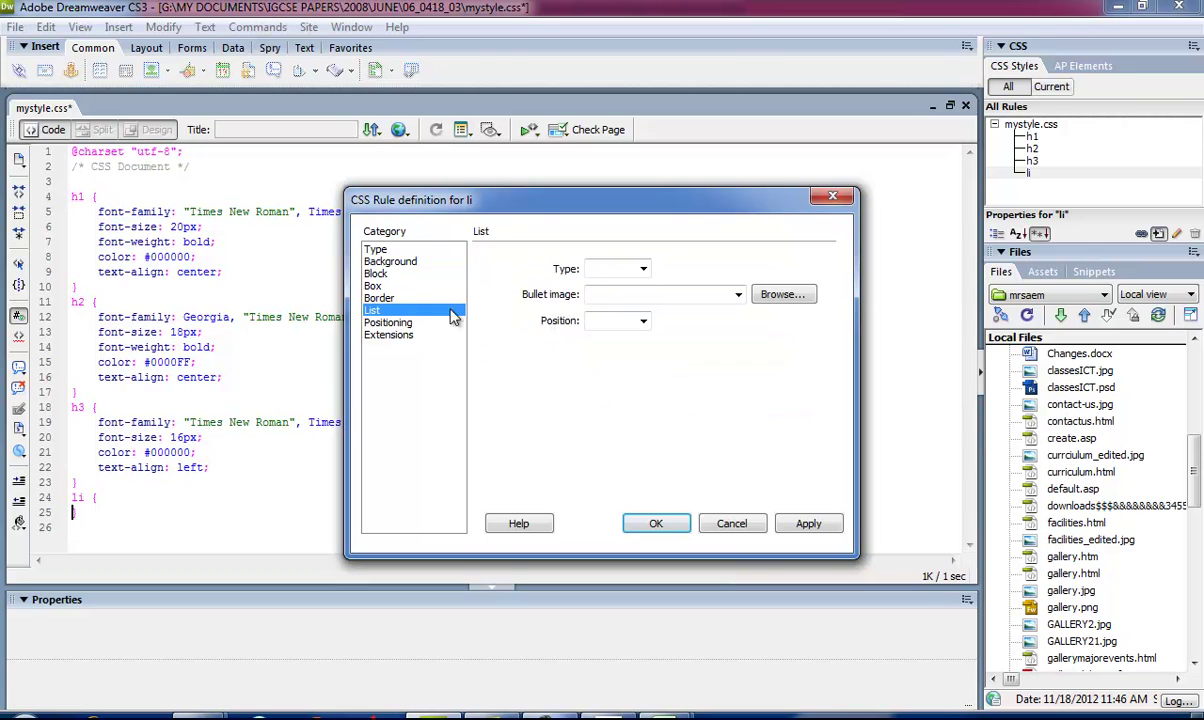
{"action": "left_click", "coordinate": [643, 270]}
{"action": "left_click", "coordinate": [585, 284]}
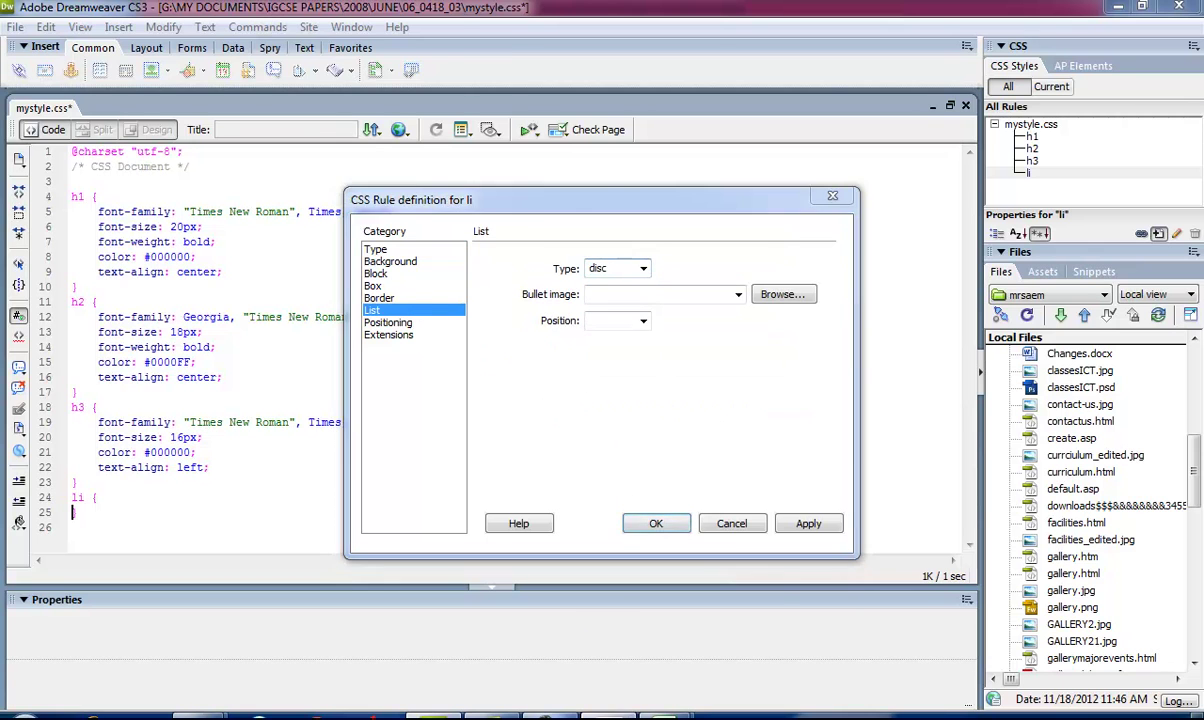
Step: Set the li rule's text alignment to left as the PDF exam paper requires and apply the rule definition
{"action": "key", "text": "alt+Tab"}
{"action": "key", "text": "alt+Tab"}
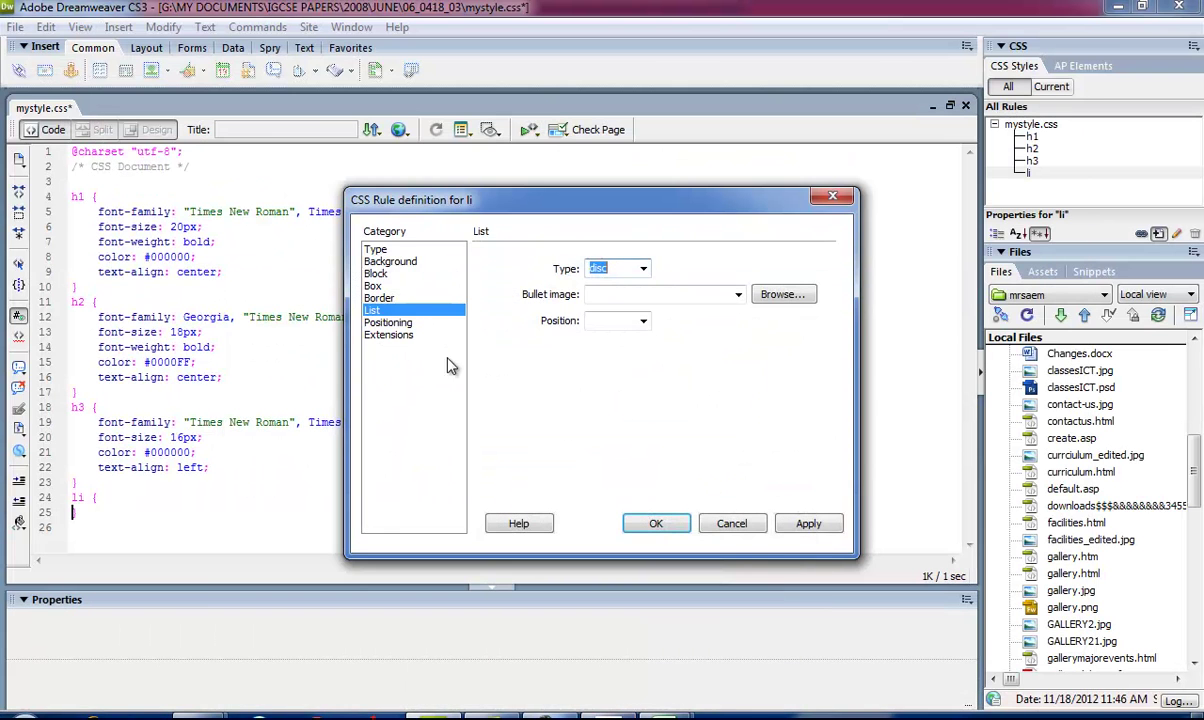
{"action": "left_click", "coordinate": [378, 273]}
{"action": "left_click", "coordinate": [660, 347]}
{"action": "left_click", "coordinate": [638, 366]}
{"action": "left_click", "coordinate": [803, 530]}
{"action": "left_click", "coordinate": [652, 521]}
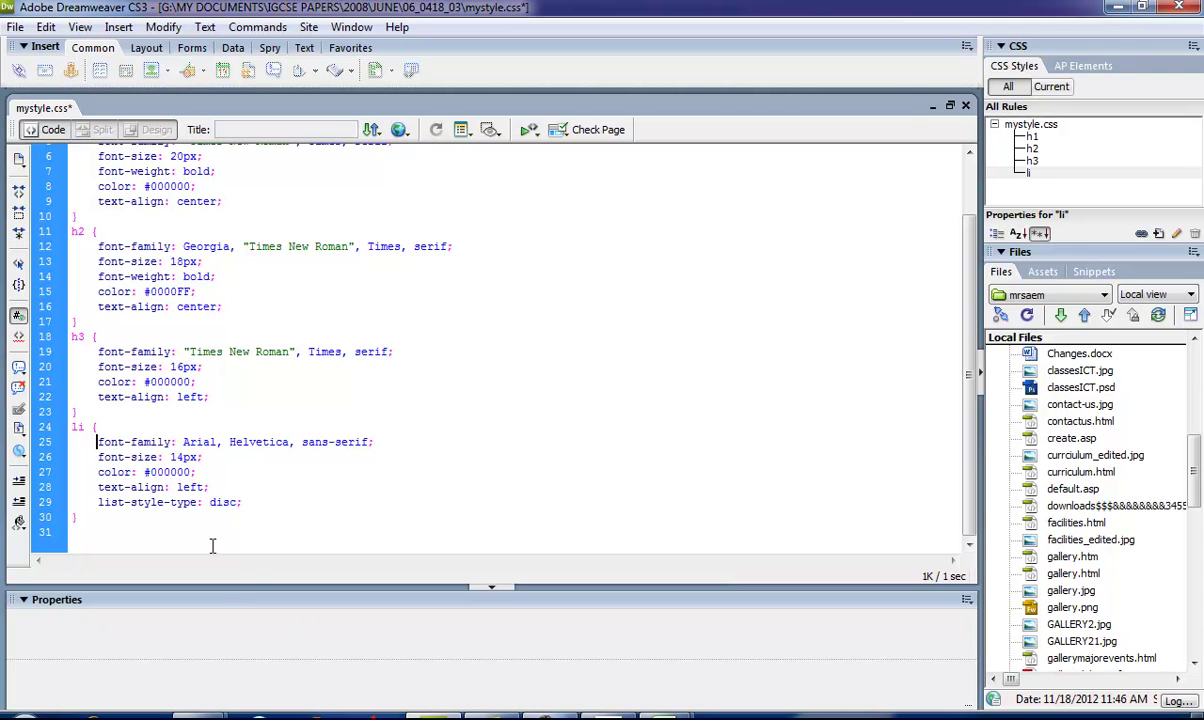
Step: Check the p style in the PDF exam paper and create a new CSS tag rule for p in this document only
{"action": "left_click_drag", "start_coordinate": [212, 546], "coordinate": [201, 524]}
{"action": "left_click", "coordinate": [136, 528]}
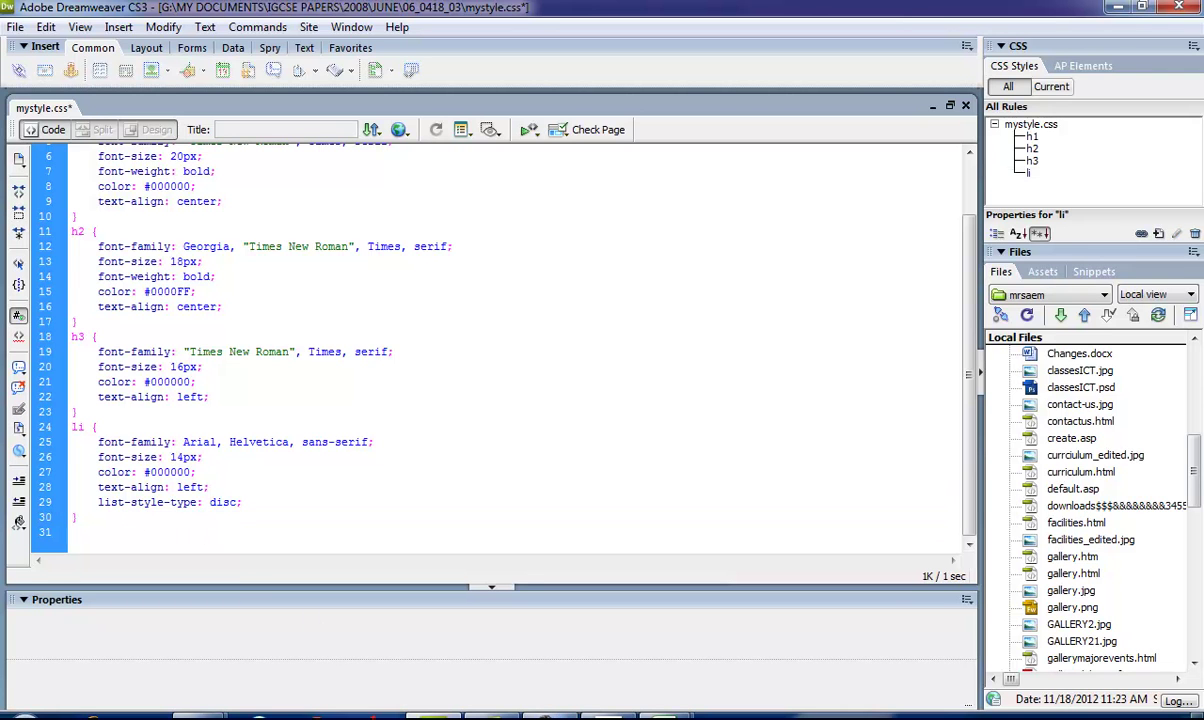
{"action": "left_click", "coordinate": [1158, 233]}
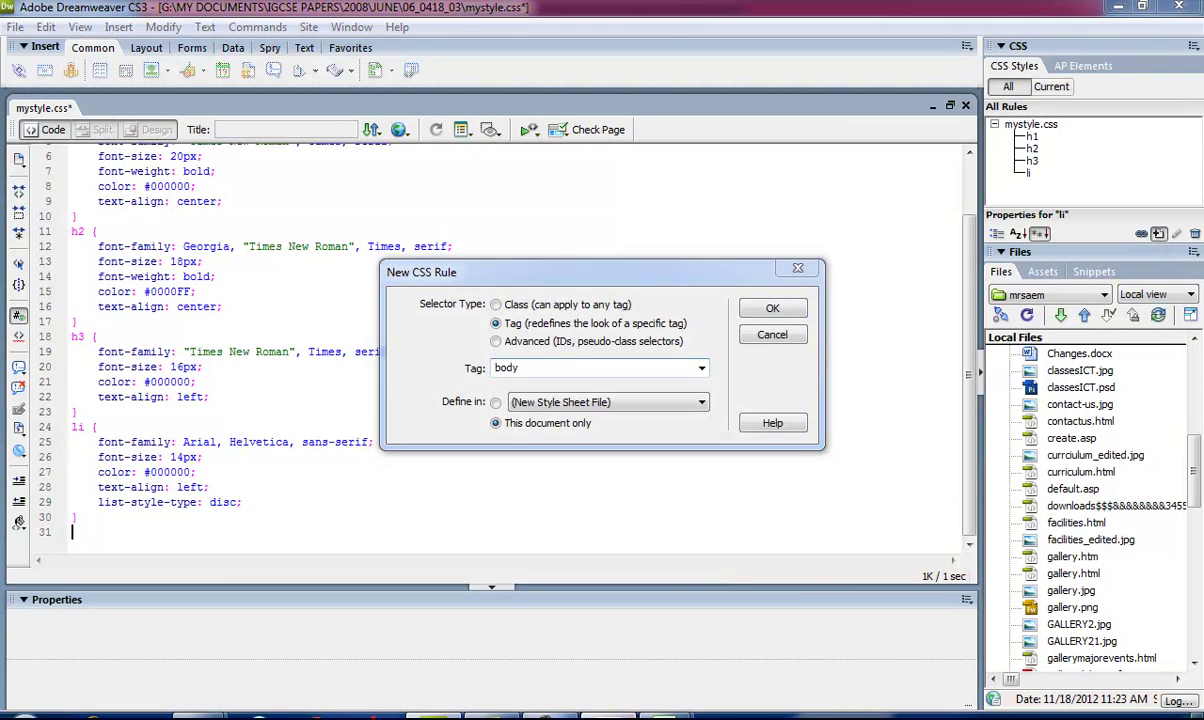
{"action": "key", "text": "alt+Tab"}
{"action": "left_click_drag", "start_coordinate": [243, 283], "coordinate": [330, 292]}
{"action": "left_click", "coordinate": [369, 303]}
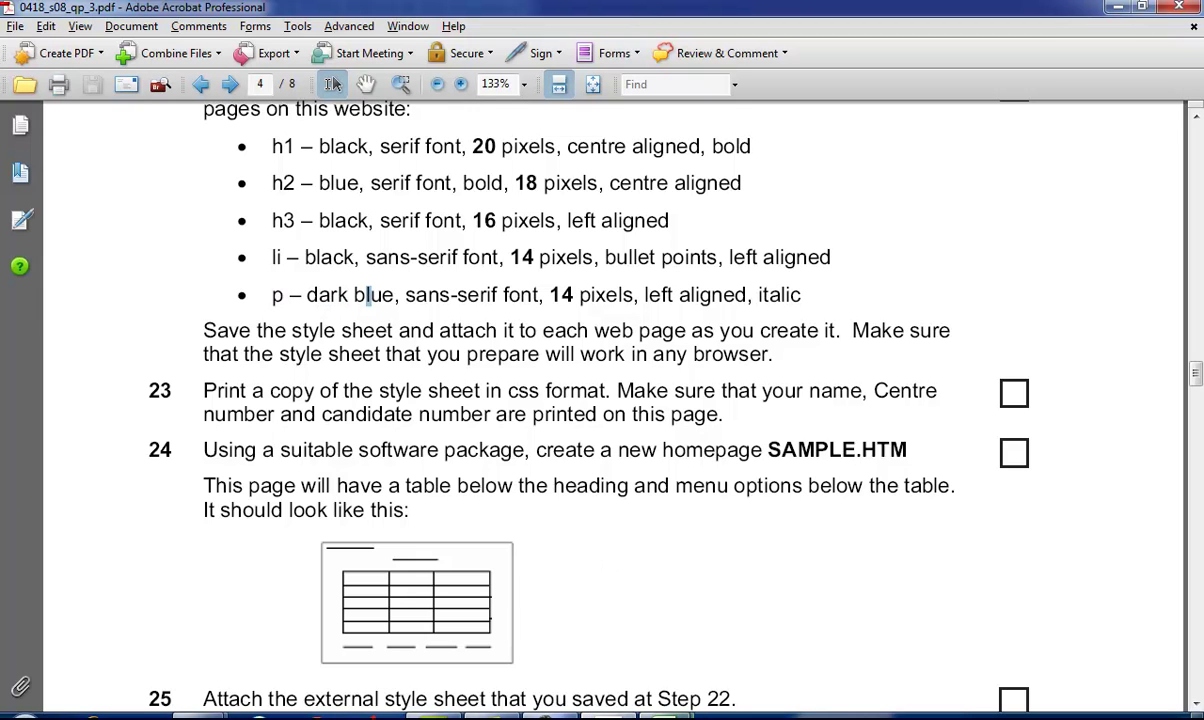
{"action": "left_click", "coordinate": [667, 716]}
{"action": "key", "text": "alt+Tab"}
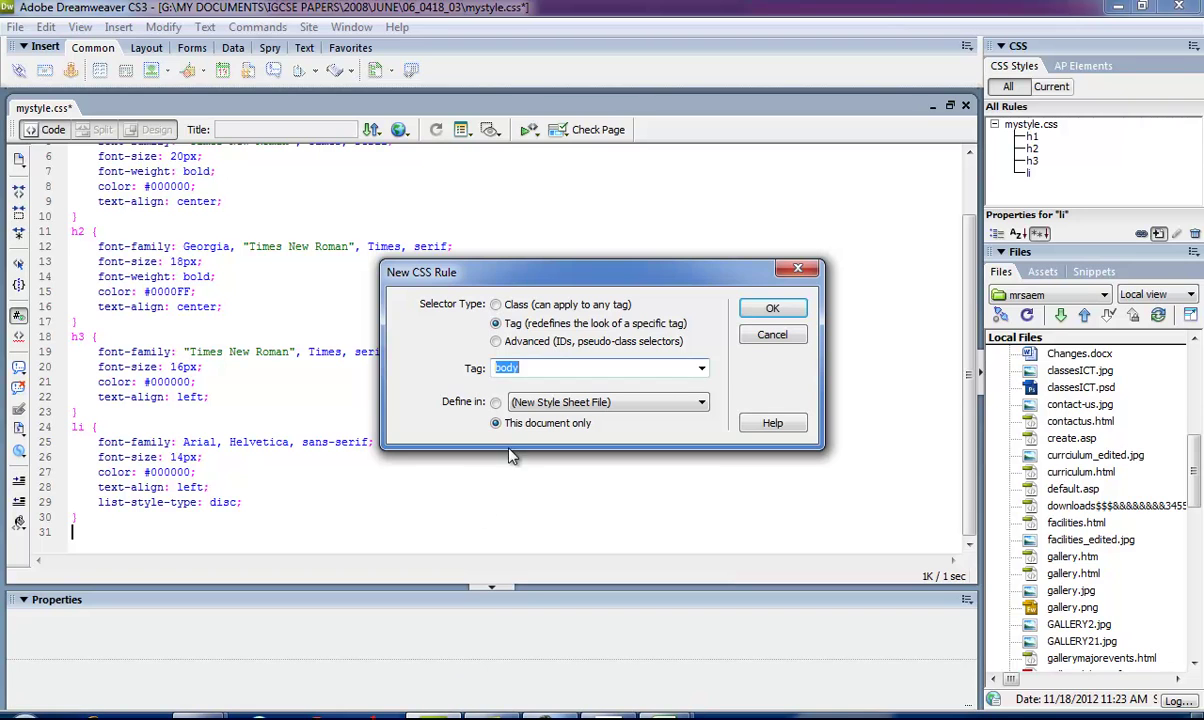
{"action": "left_click", "coordinate": [701, 369]}
{"action": "left_click_drag", "start_coordinate": [701, 418], "coordinate": [703, 574]}
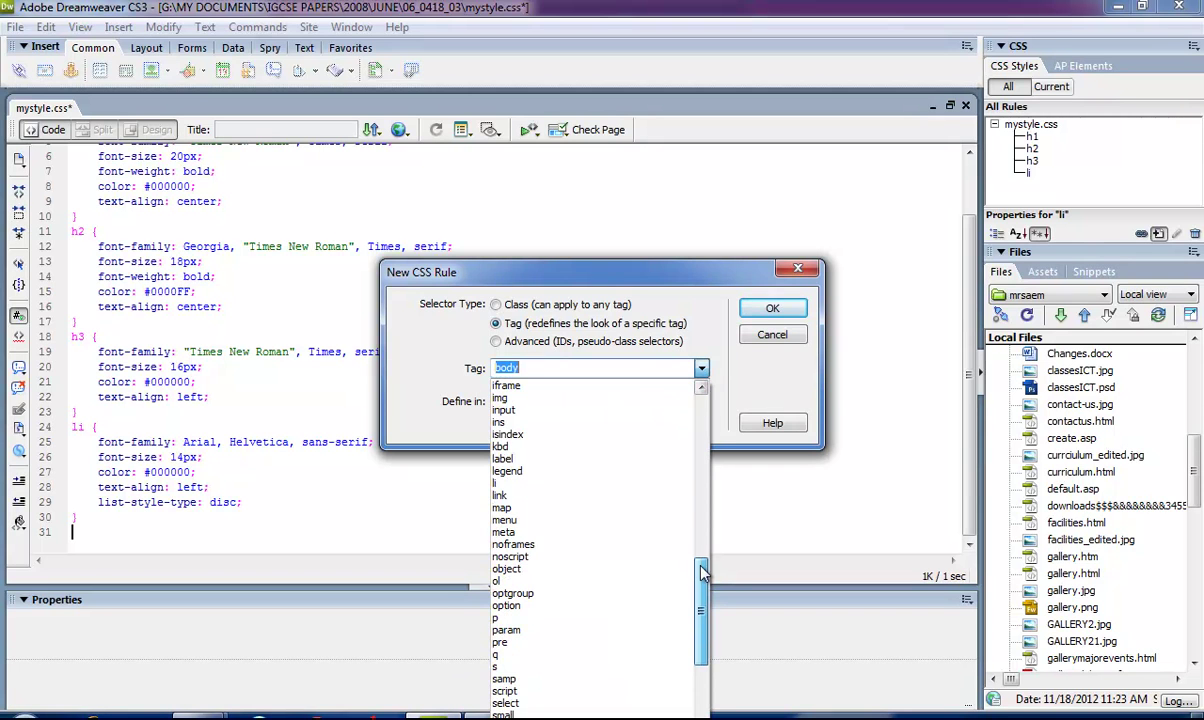
{"action": "left_click", "coordinate": [510, 618]}
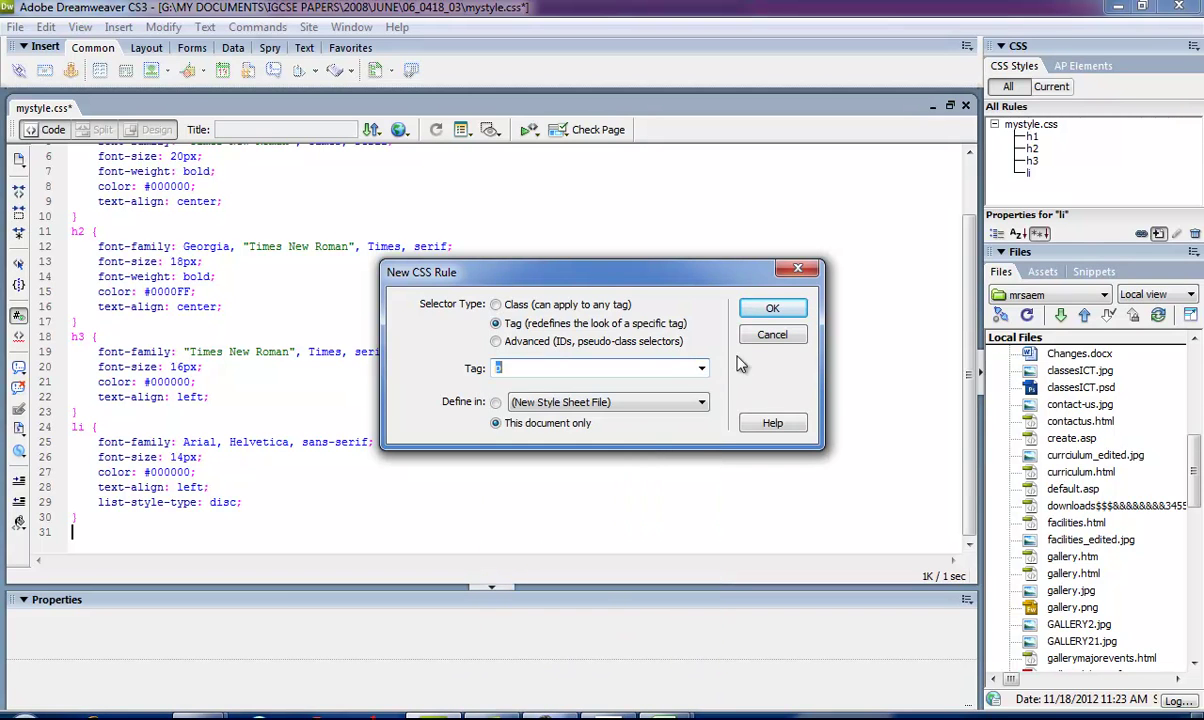
{"action": "left_click", "coordinate": [757, 312]}
Step: Format the p rule's text with colour #000066, font Arial, Helvetica, sans-serif, italic style and size 14 pixels, consulting the PDF exam paper
{"action": "left_click", "coordinate": [735, 372]}
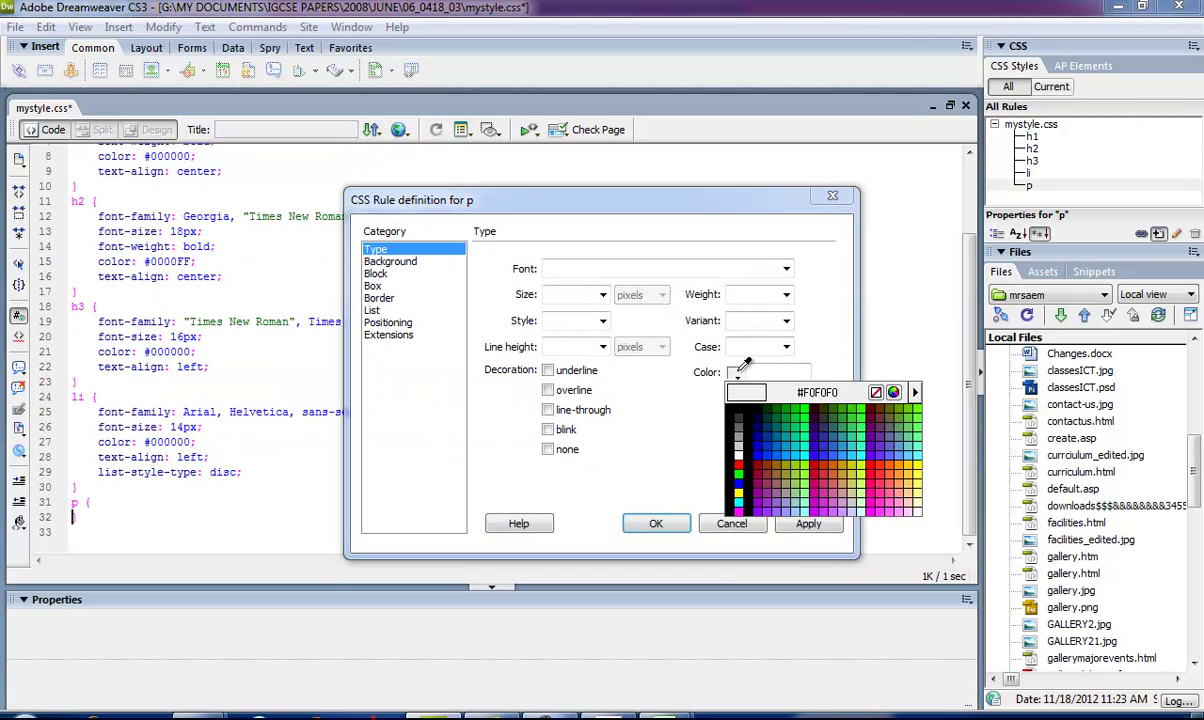
{"action": "left_click", "coordinate": [757, 435]}
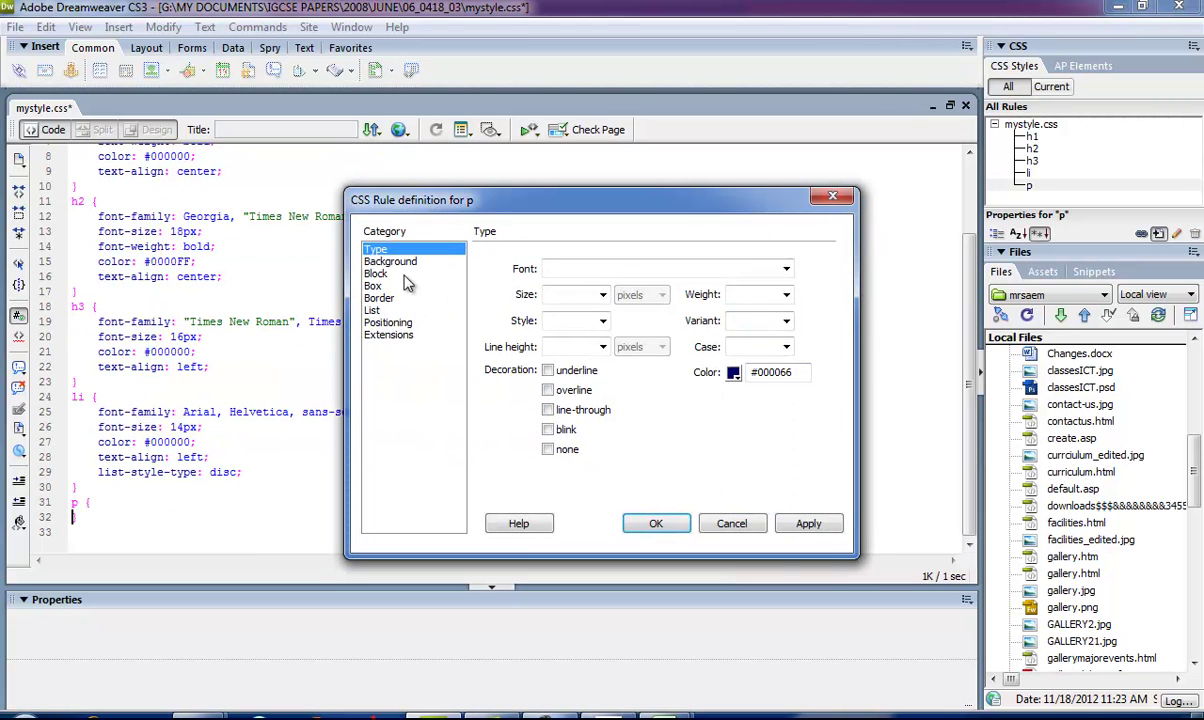
{"action": "left_click", "coordinate": [786, 268]}
{"action": "left_click", "coordinate": [775, 280]}
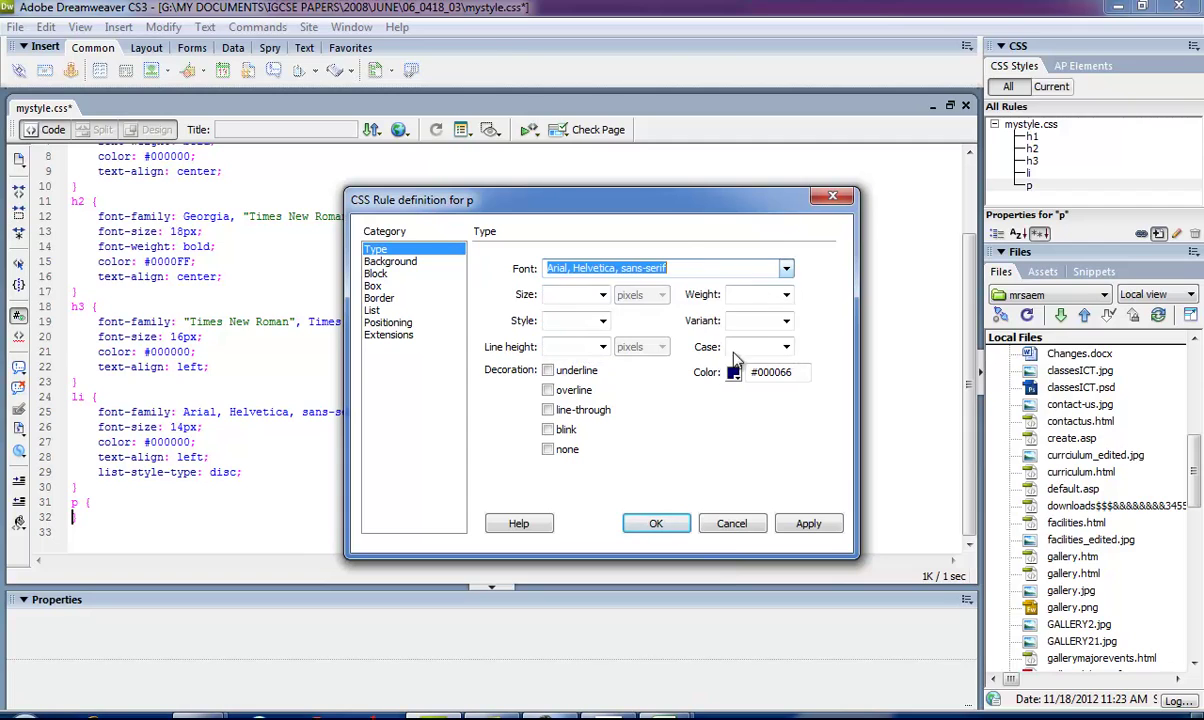
{"action": "key", "text": "alt+Tab"}
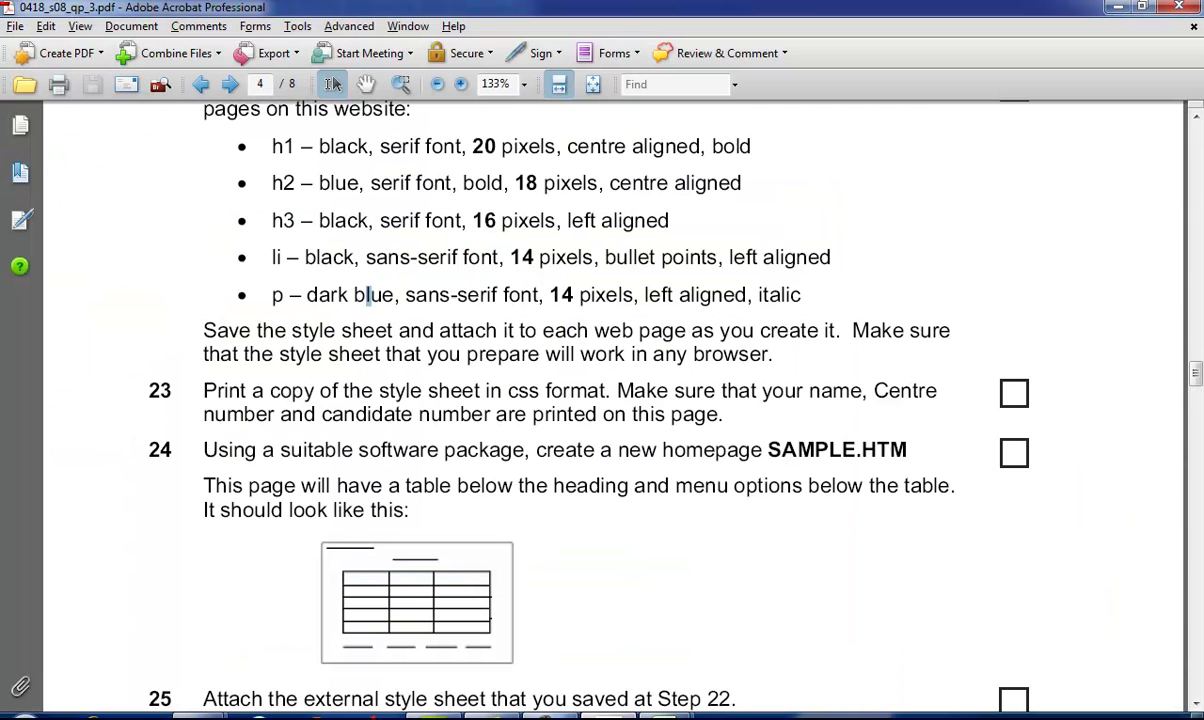
{"action": "key", "text": "alt+Tab"}
{"action": "left_click", "coordinate": [602, 320]}
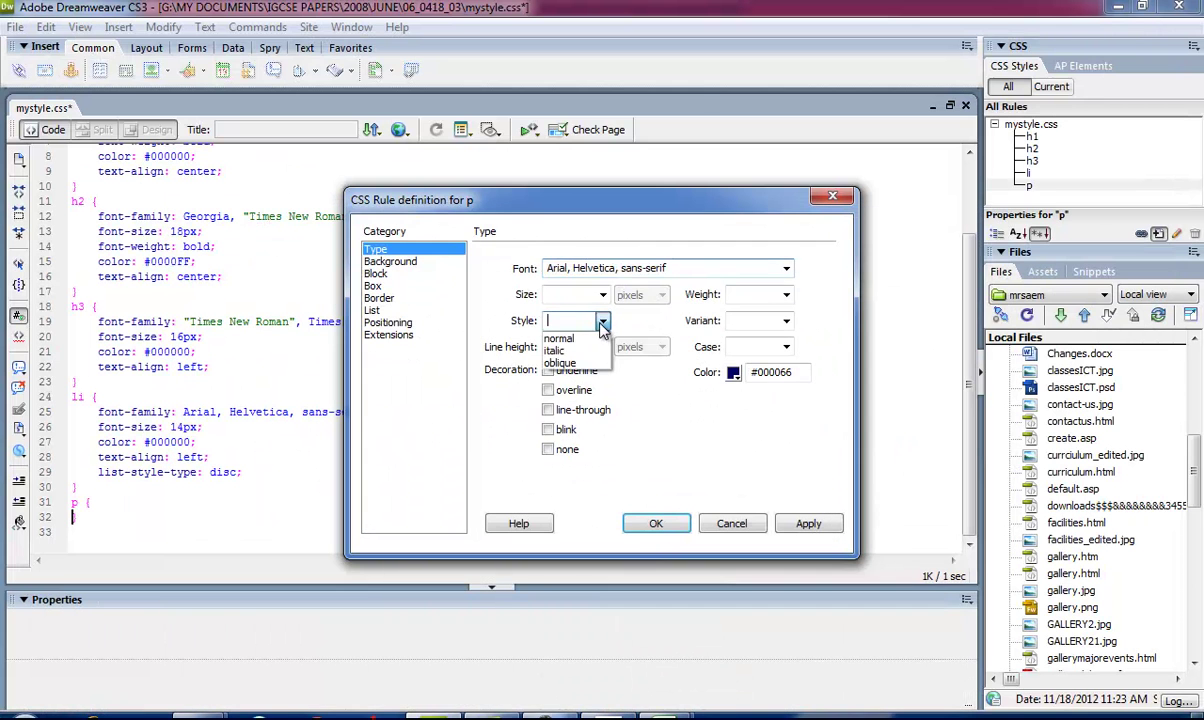
{"action": "left_click", "coordinate": [585, 341]}
{"action": "left_click", "coordinate": [602, 294]}
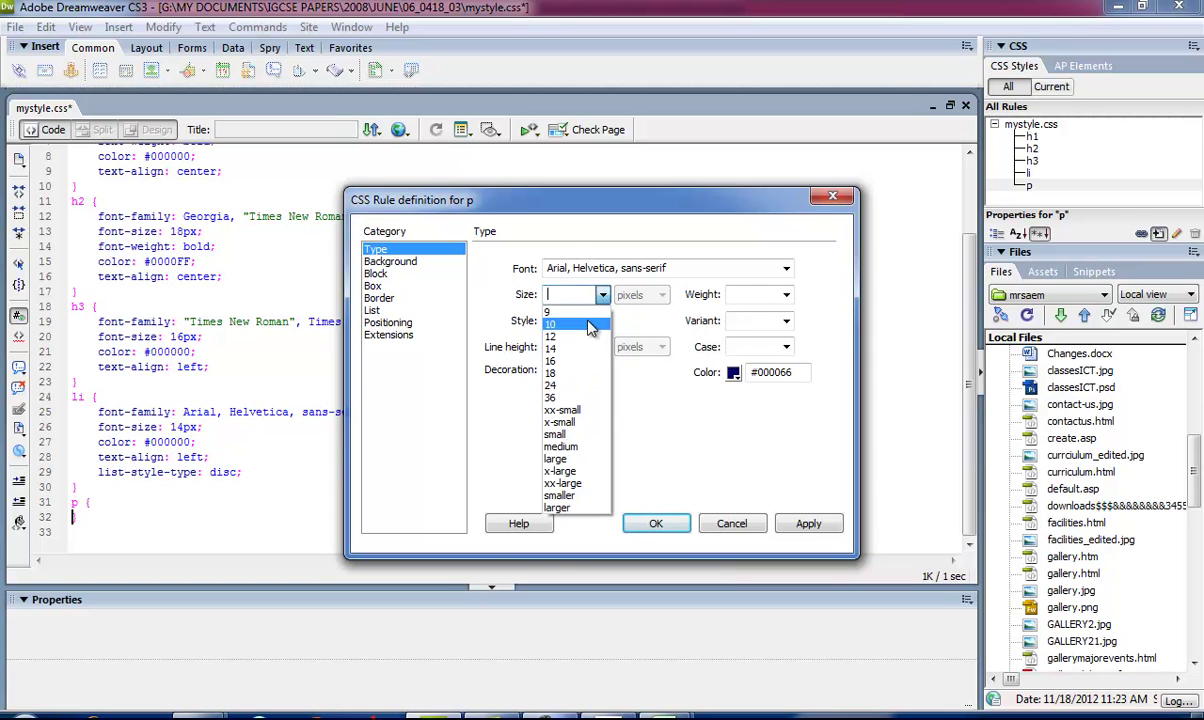
{"action": "left_click", "coordinate": [575, 348]}
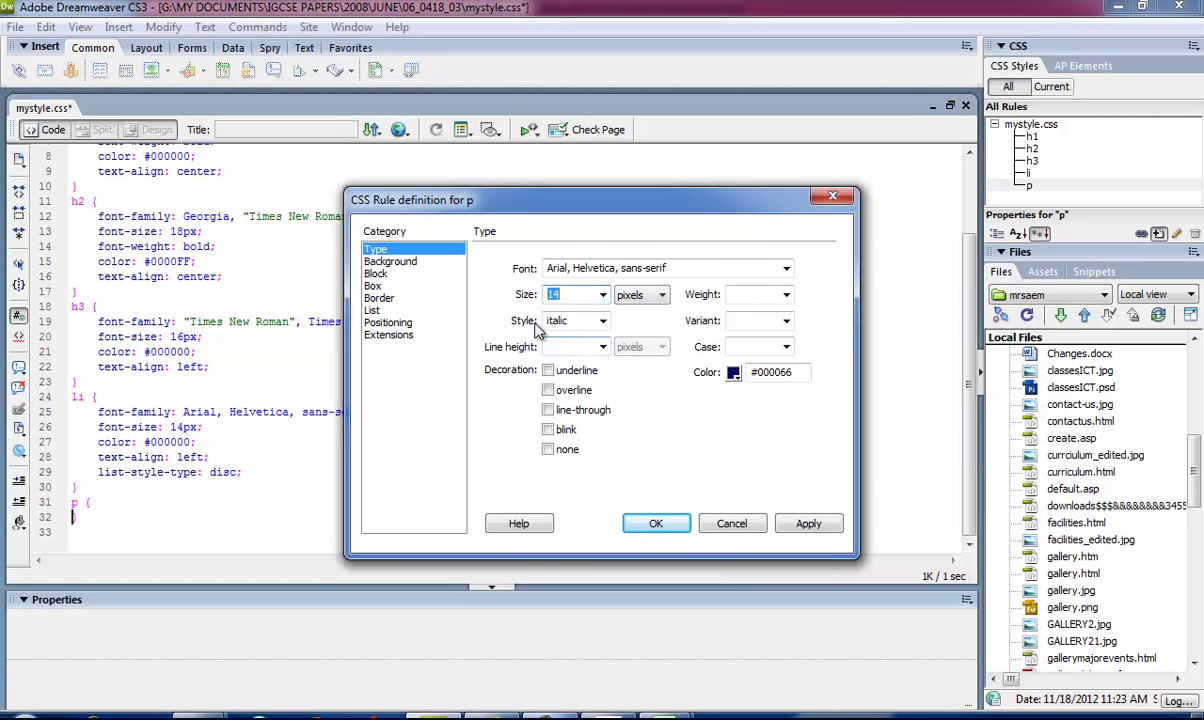
Step: Set the p rule's text alignment to right, apply the rule definition and save the style sheet
{"action": "left_click", "coordinate": [428, 274]}
{"action": "left_click", "coordinate": [645, 346]}
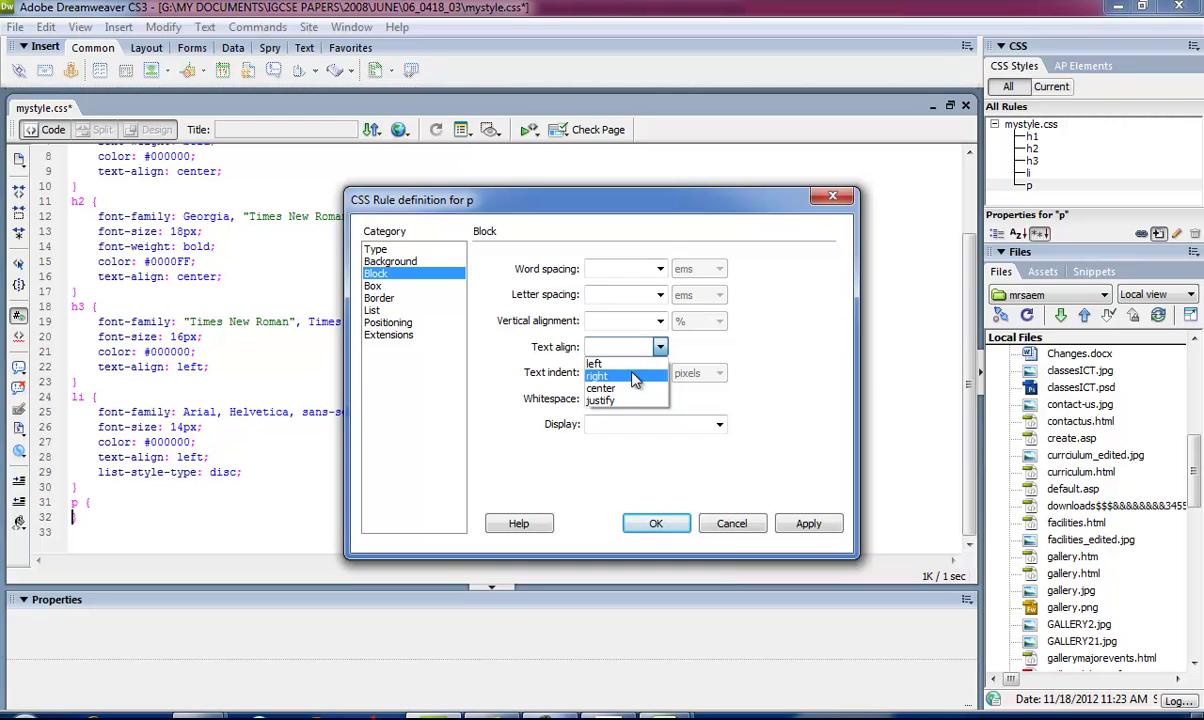
{"action": "left_click", "coordinate": [597, 376]}
{"action": "left_click", "coordinate": [808, 523]}
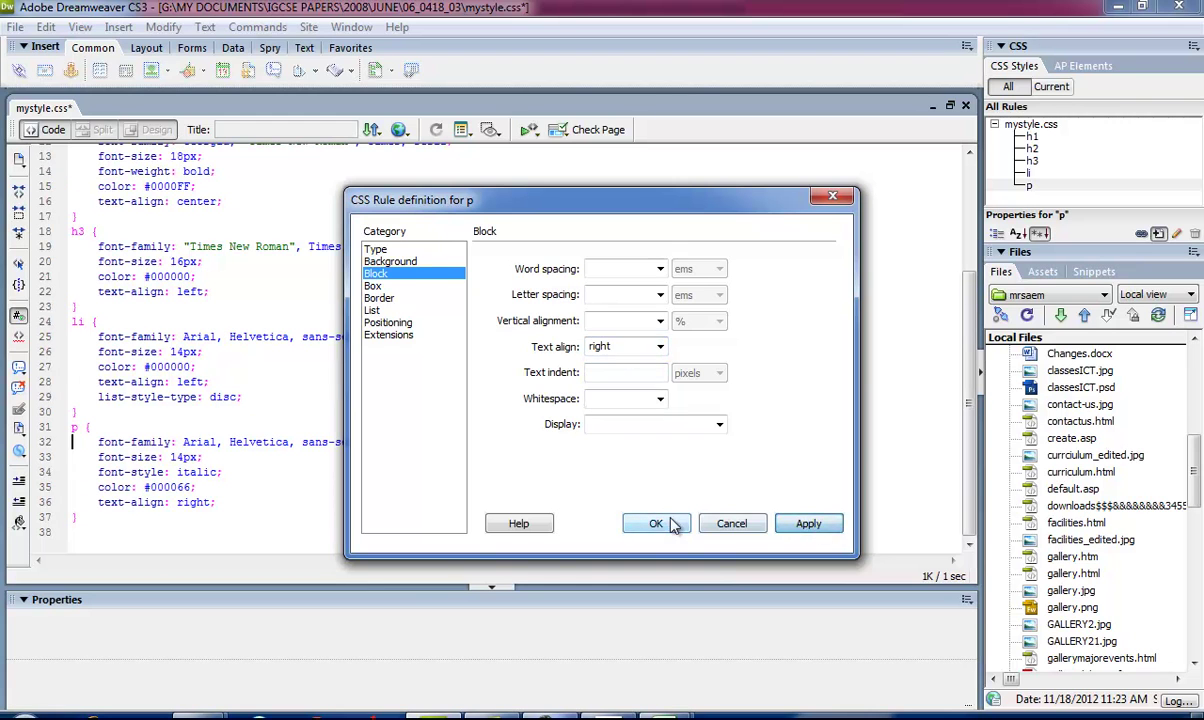
{"action": "left_click", "coordinate": [656, 523]}
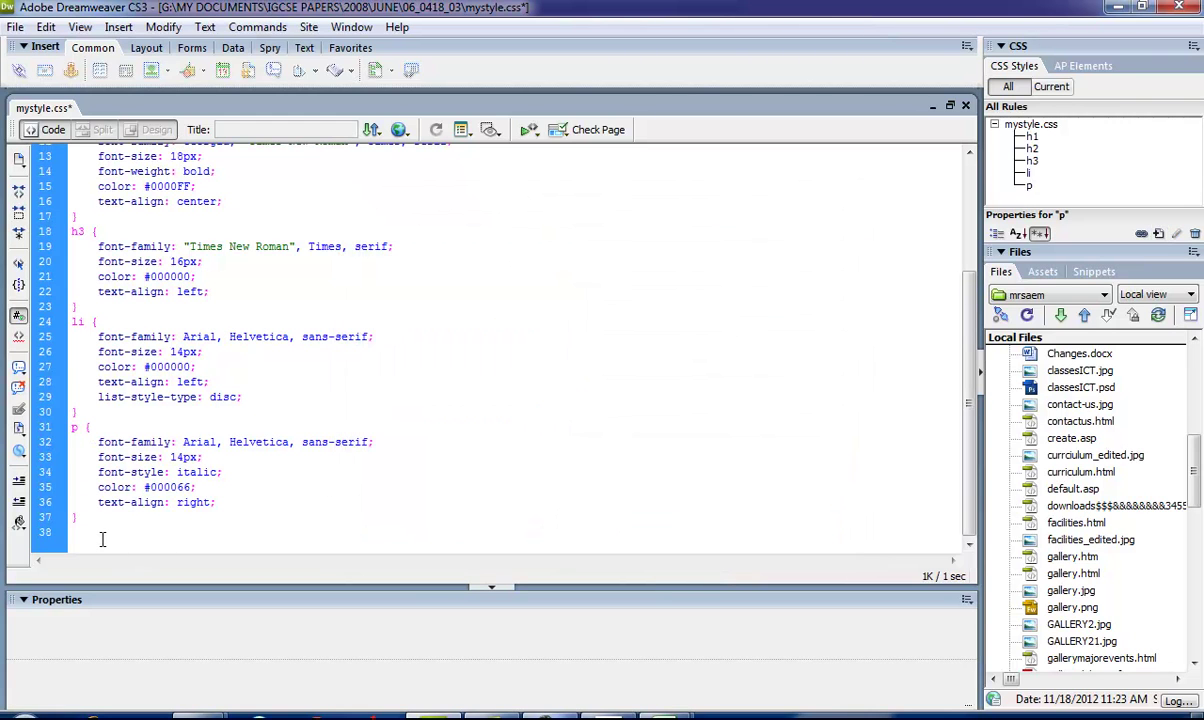
{"action": "left_click", "coordinate": [15, 27]}
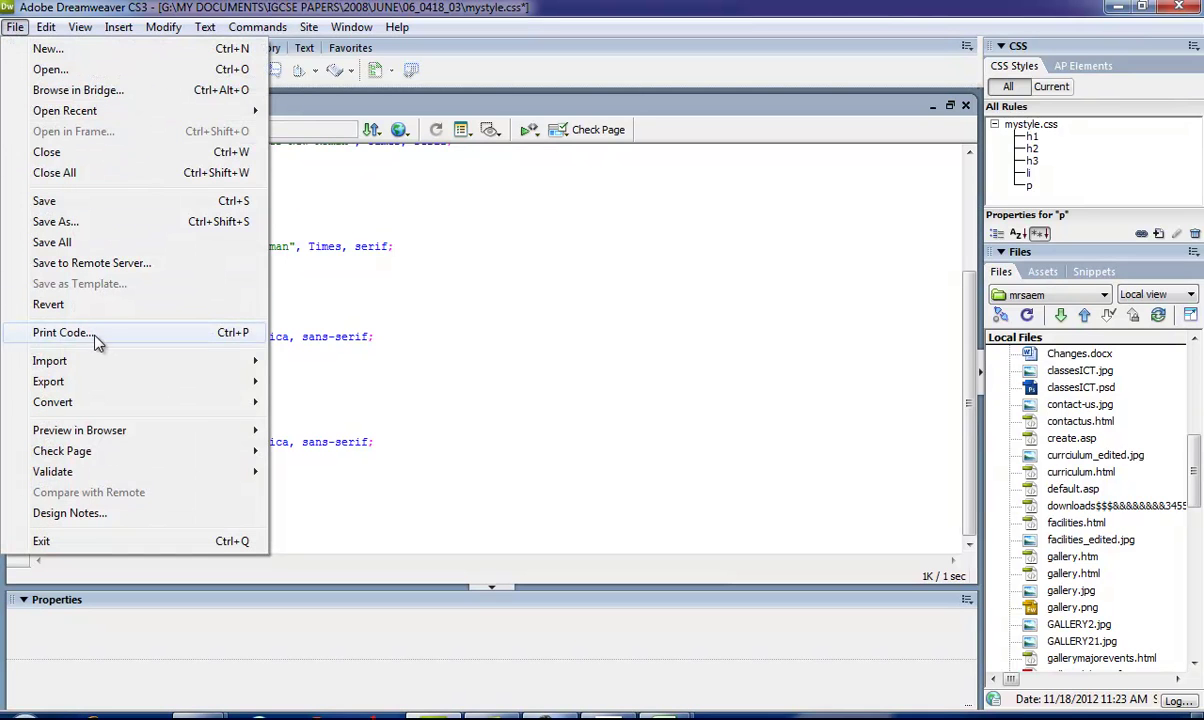
{"action": "left_click", "coordinate": [75, 201]}
Step: Check the homepage task and its file name in the PDF exam paper and create a new blank HTML page
{"action": "key", "text": "alt+Tab"}
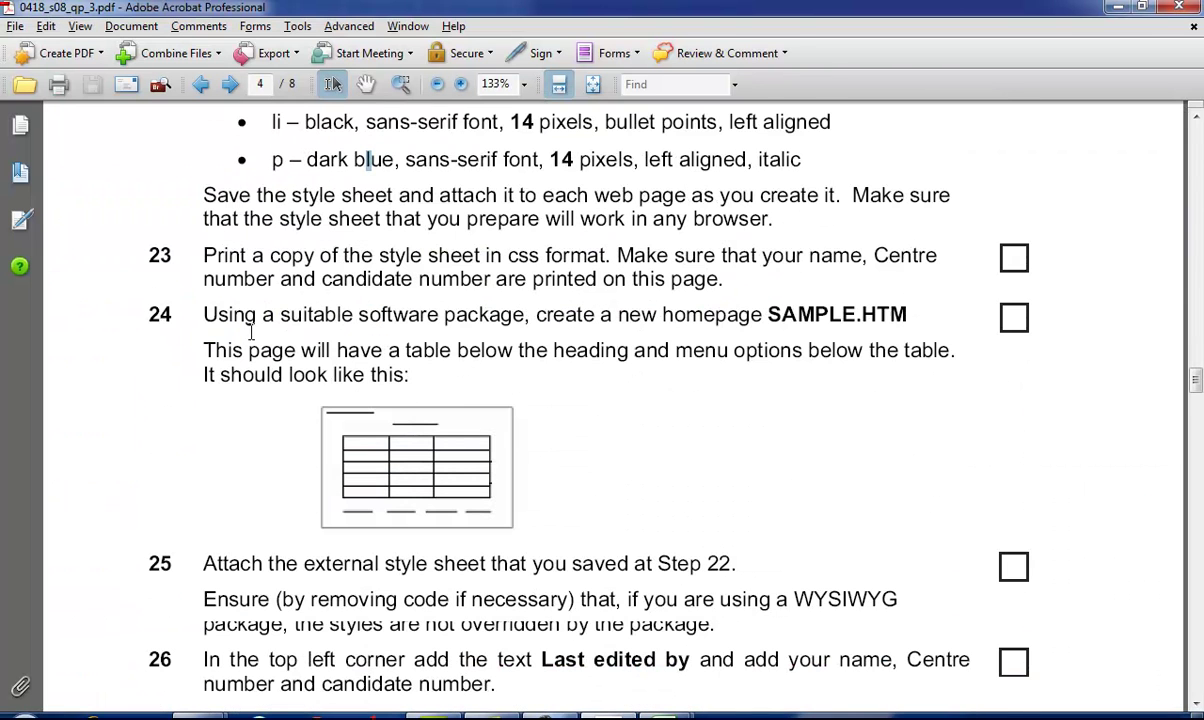
{"action": "left_click_drag", "start_coordinate": [367, 318], "coordinate": [688, 320]}
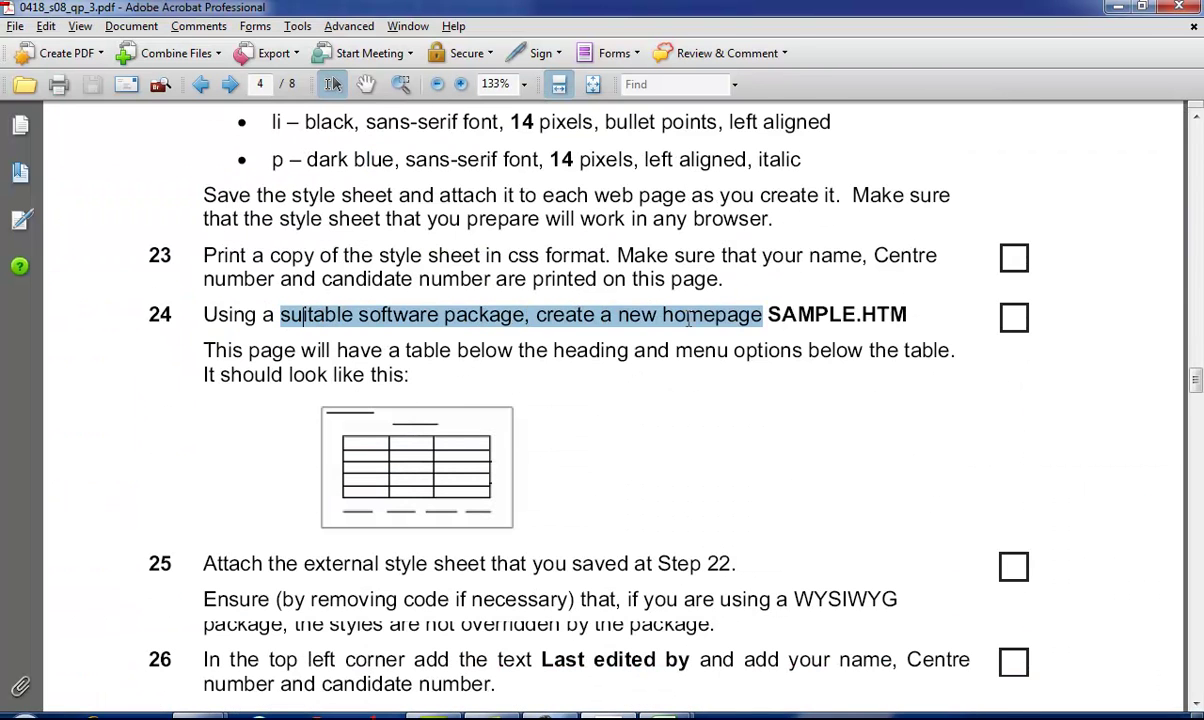
{"action": "left_click_drag", "start_coordinate": [767, 316], "coordinate": [908, 316]}
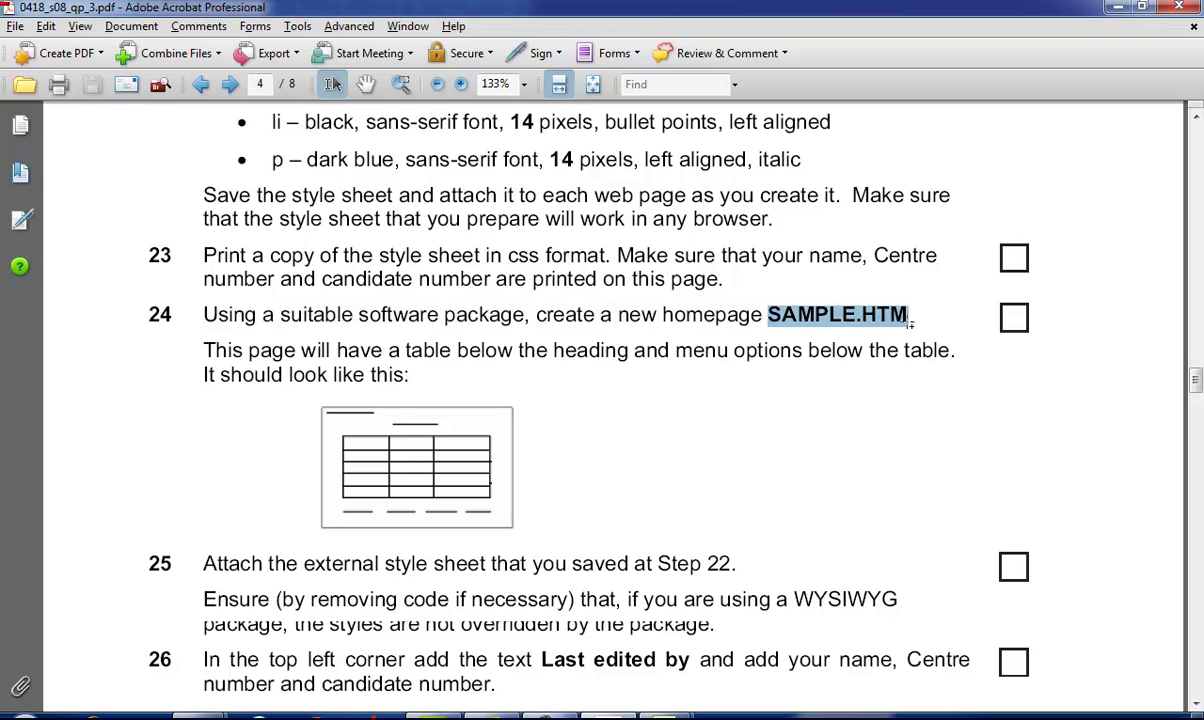
{"action": "key", "text": "alt+Tab"}
{"action": "left_click", "coordinate": [15, 26]}
{"action": "left_click", "coordinate": [40, 46]}
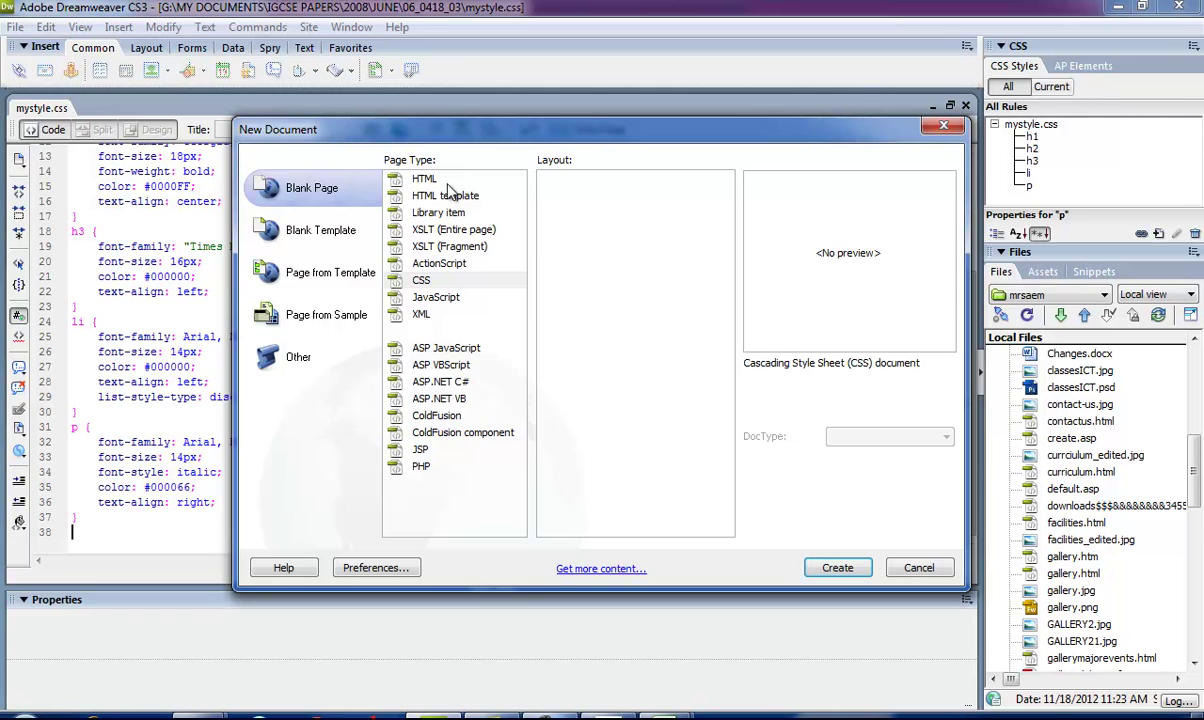
{"action": "double_click", "coordinate": [424, 180]}
Step: Save the new HTML page as SAMPLE.HTM in the 06_0418_03 folder
{"action": "left_click", "coordinate": [15, 27]}
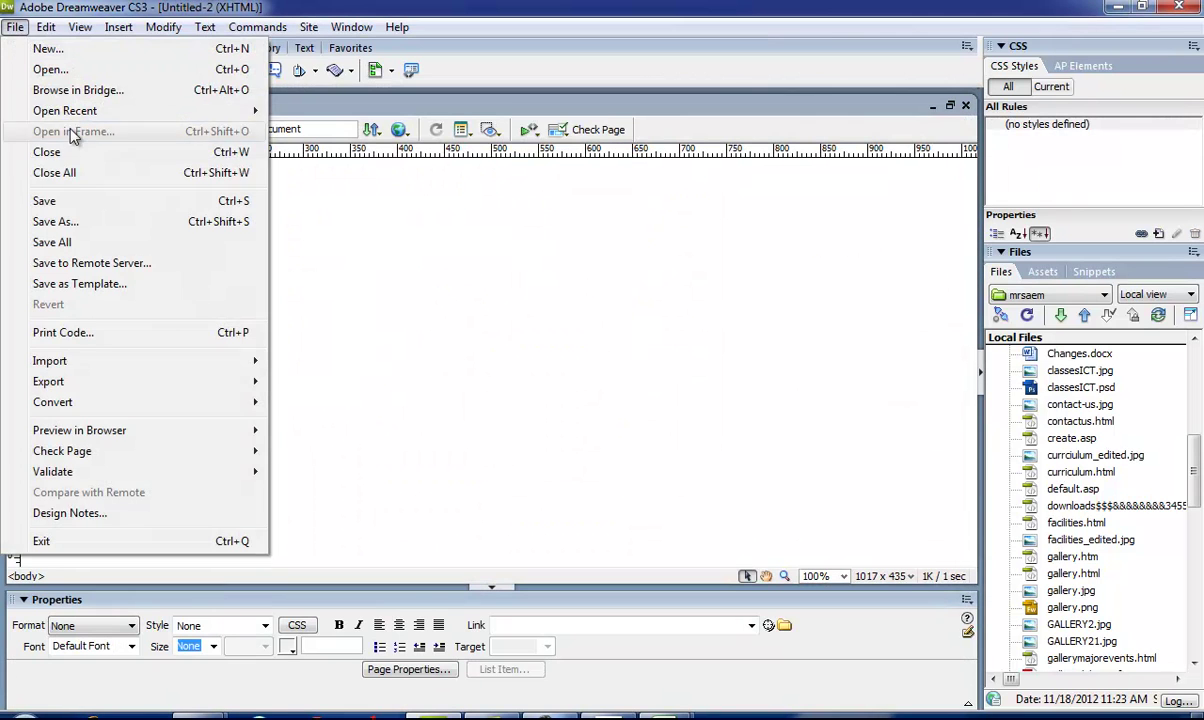
{"action": "left_click", "coordinate": [88, 222]}
{"action": "type", "text": "SAMPLE.HTM"}
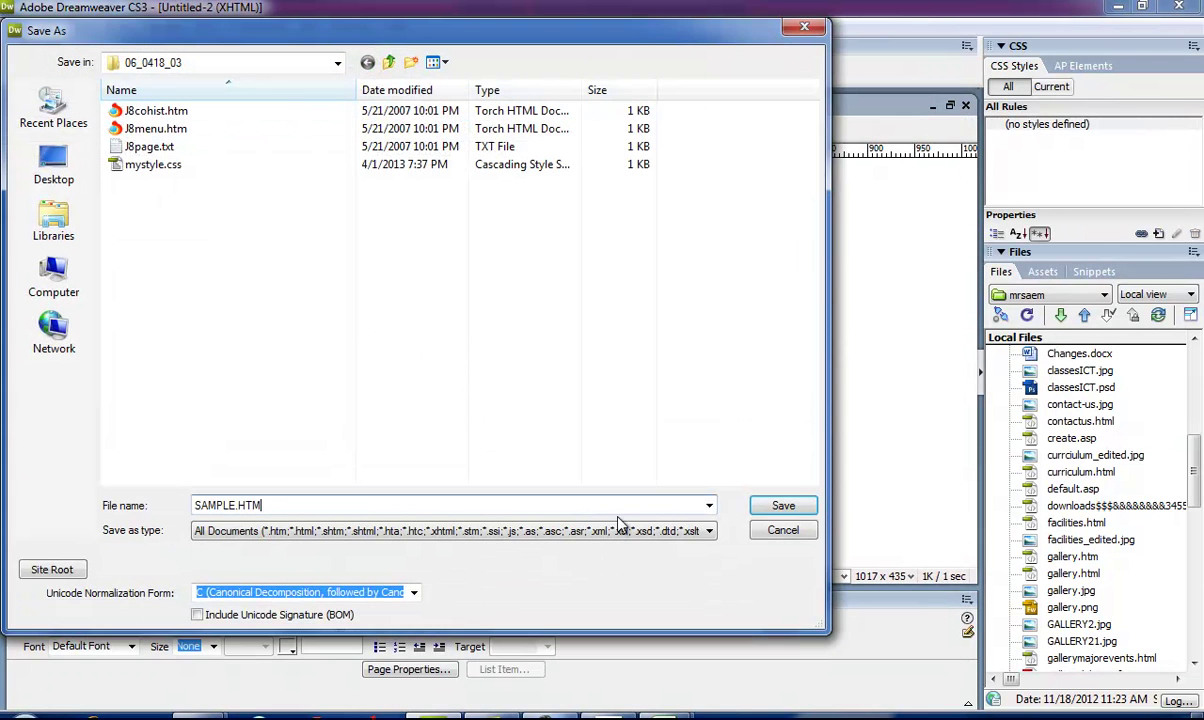
{"action": "left_click", "coordinate": [782, 505]}
Step: Read the layout and style sheet tasks in the PDF exam paper and attach mystyle.css to SAMPLE.HTM as a linked external style sheet
{"action": "left_click", "coordinate": [626, 712]}
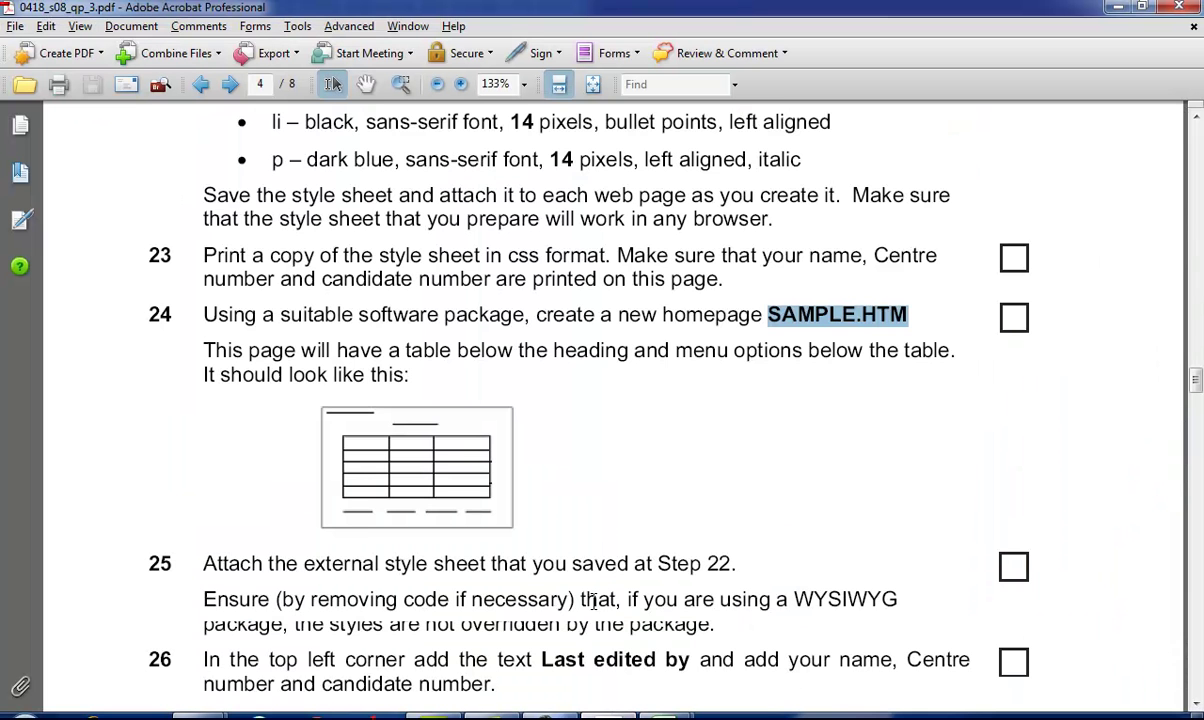
{"action": "scroll", "coordinate": [579, 536], "scroll_direction": "down", "scroll_amount": 2}
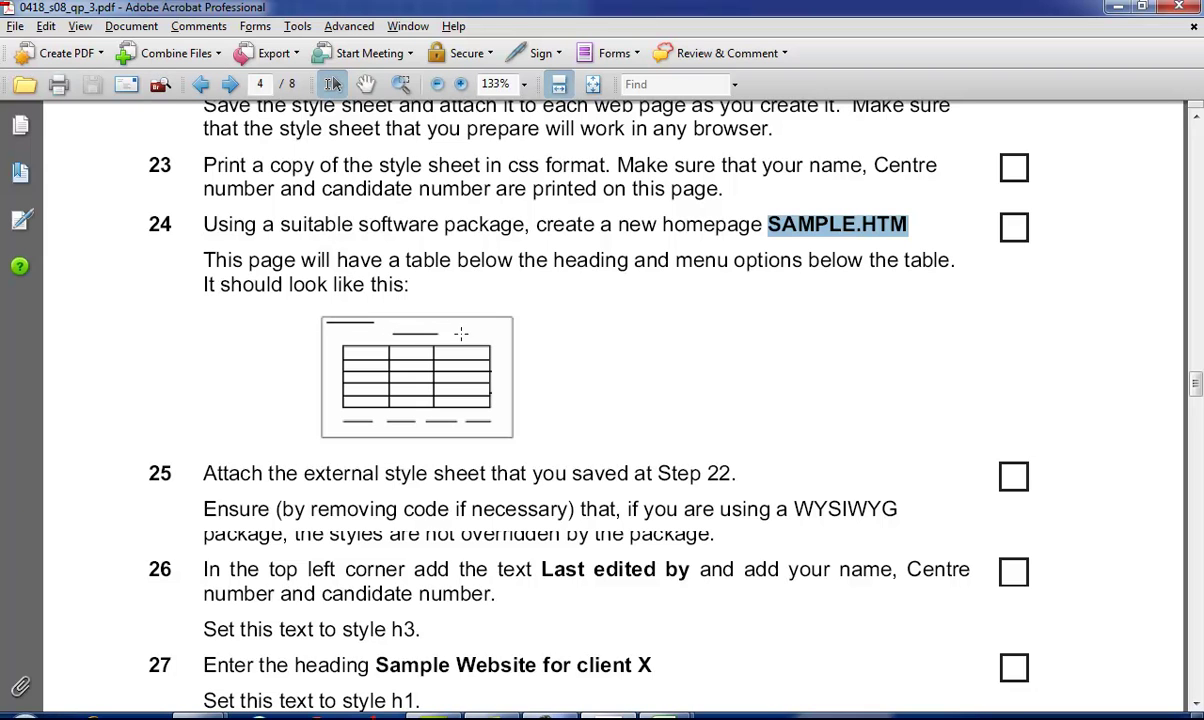
{"action": "scroll", "coordinate": [249, 478], "scroll_direction": "down", "scroll_amount": 2}
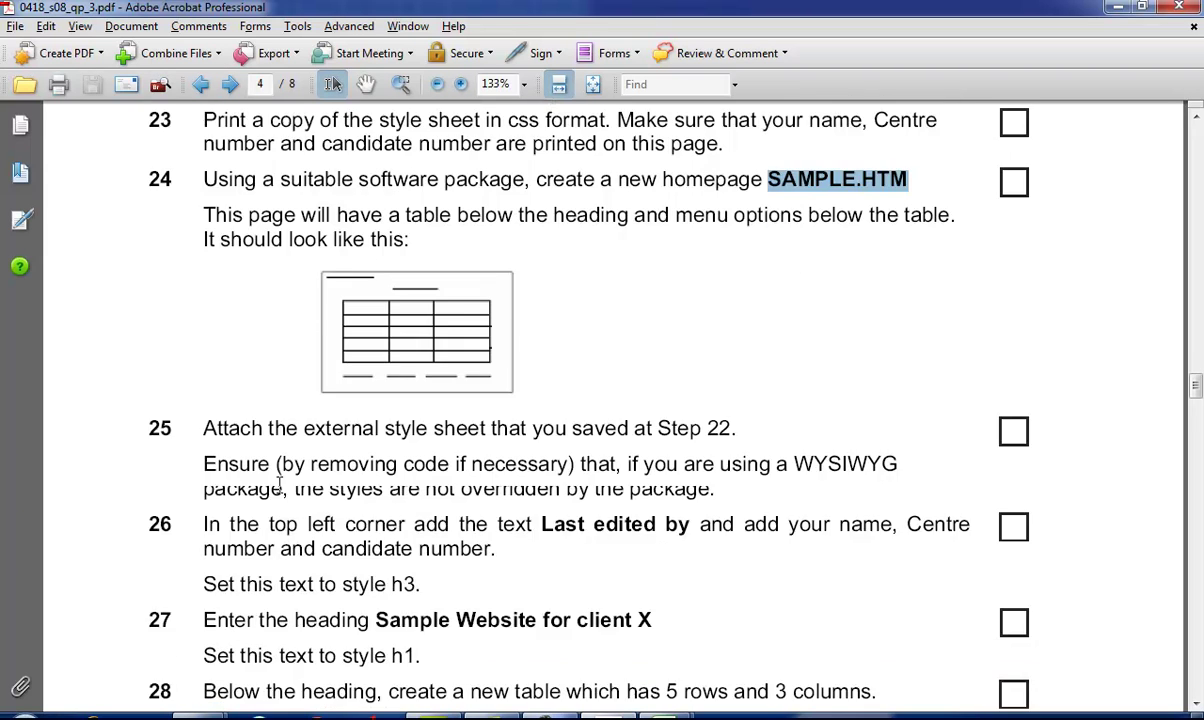
{"action": "key", "text": "alt+Tab"}
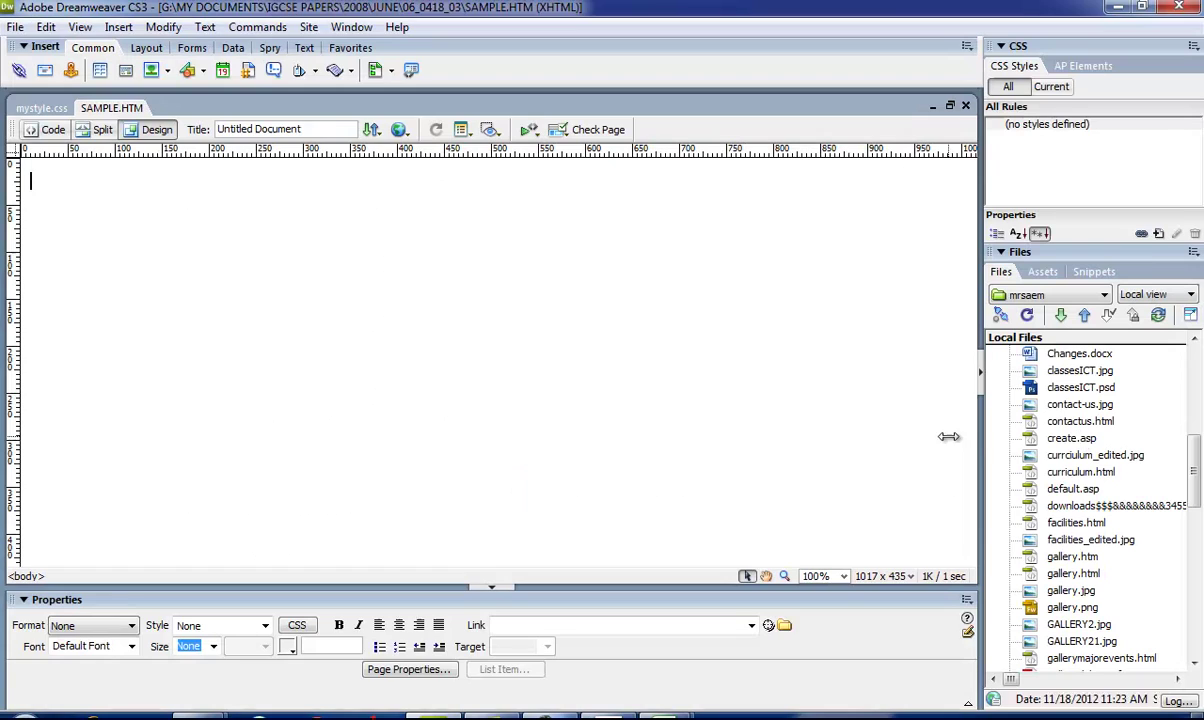
{"action": "left_click", "coordinate": [1142, 234]}
{"action": "left_click", "coordinate": [684, 302]}
{"action": "double_click", "coordinate": [455, 262]}
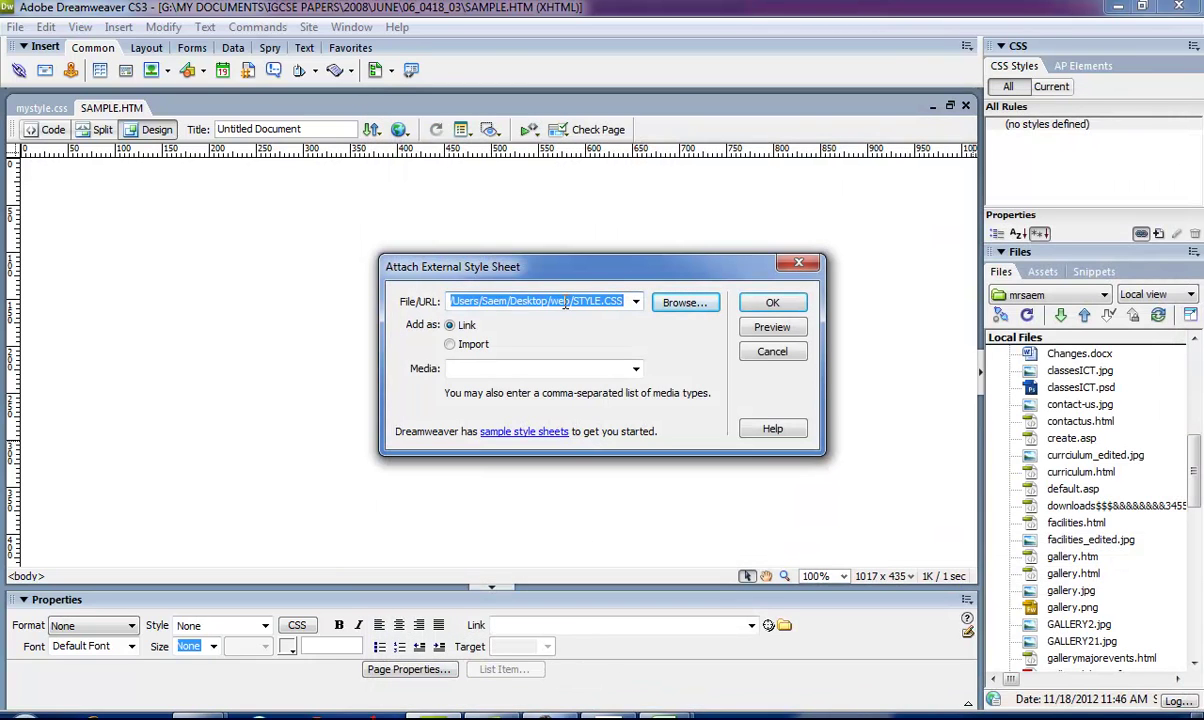
{"action": "left_click", "coordinate": [684, 302]}
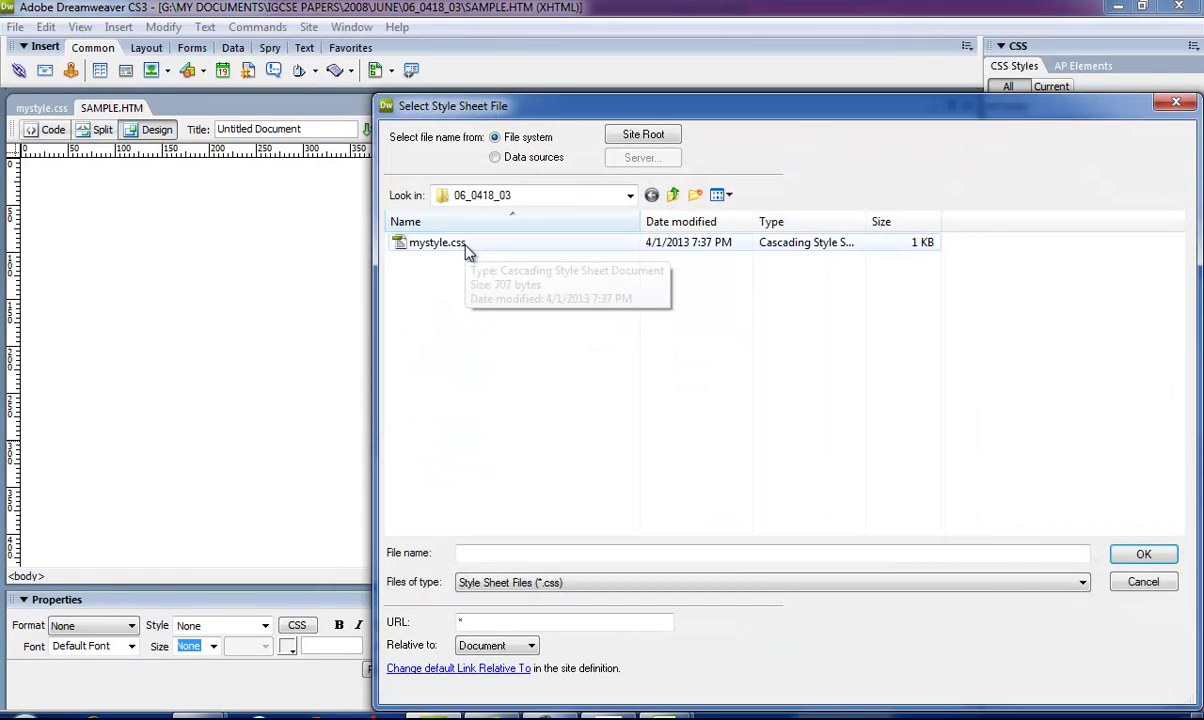
{"action": "double_click", "coordinate": [462, 248]}
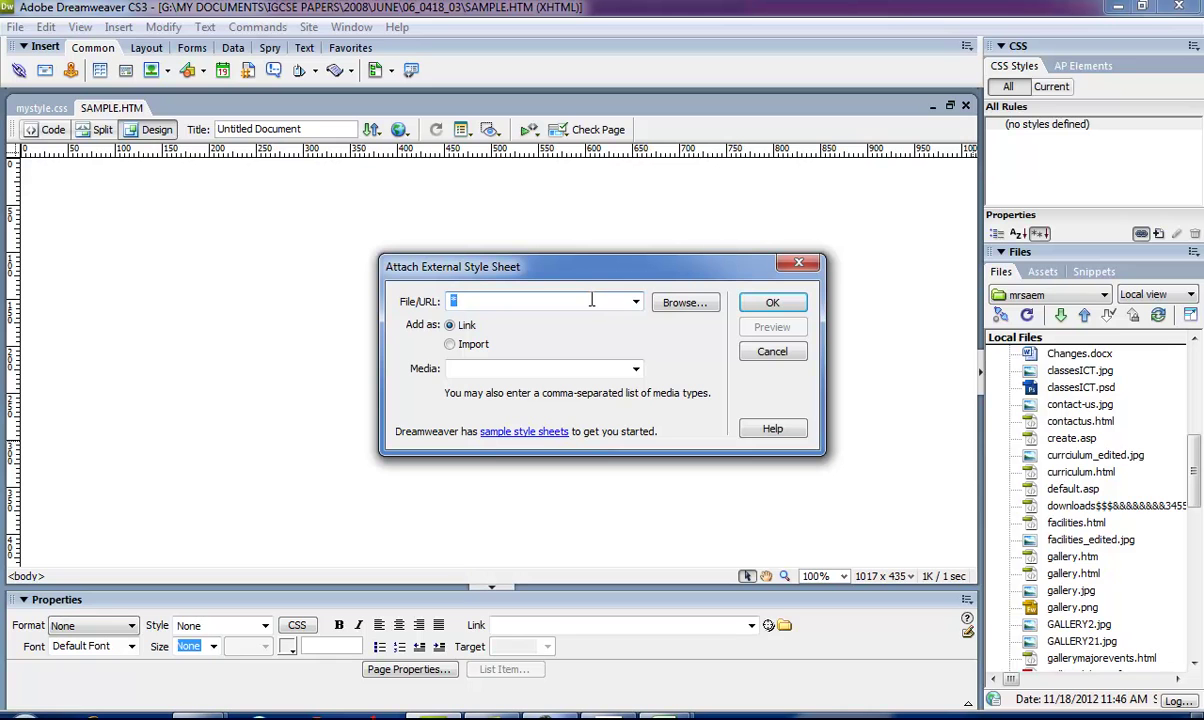
{"action": "left_click", "coordinate": [672, 305]}
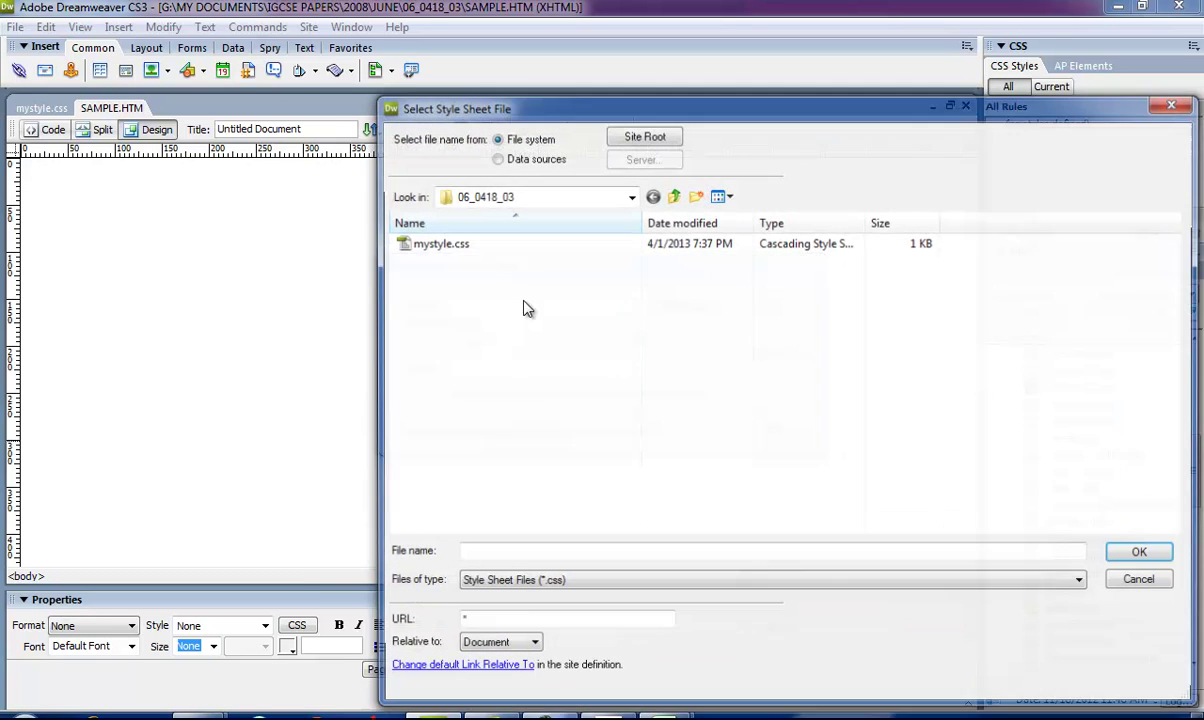
{"action": "left_click", "coordinate": [456, 244]}
{"action": "double_click", "coordinate": [450, 247]}
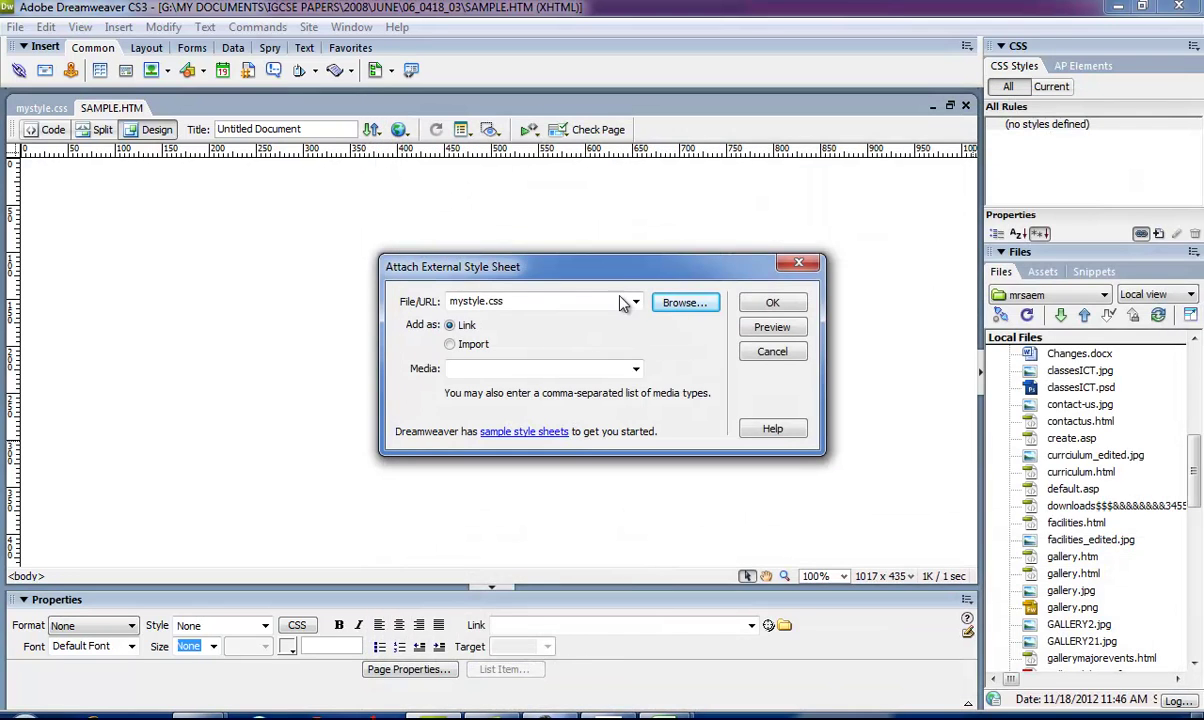
{"action": "left_click", "coordinate": [773, 302]}
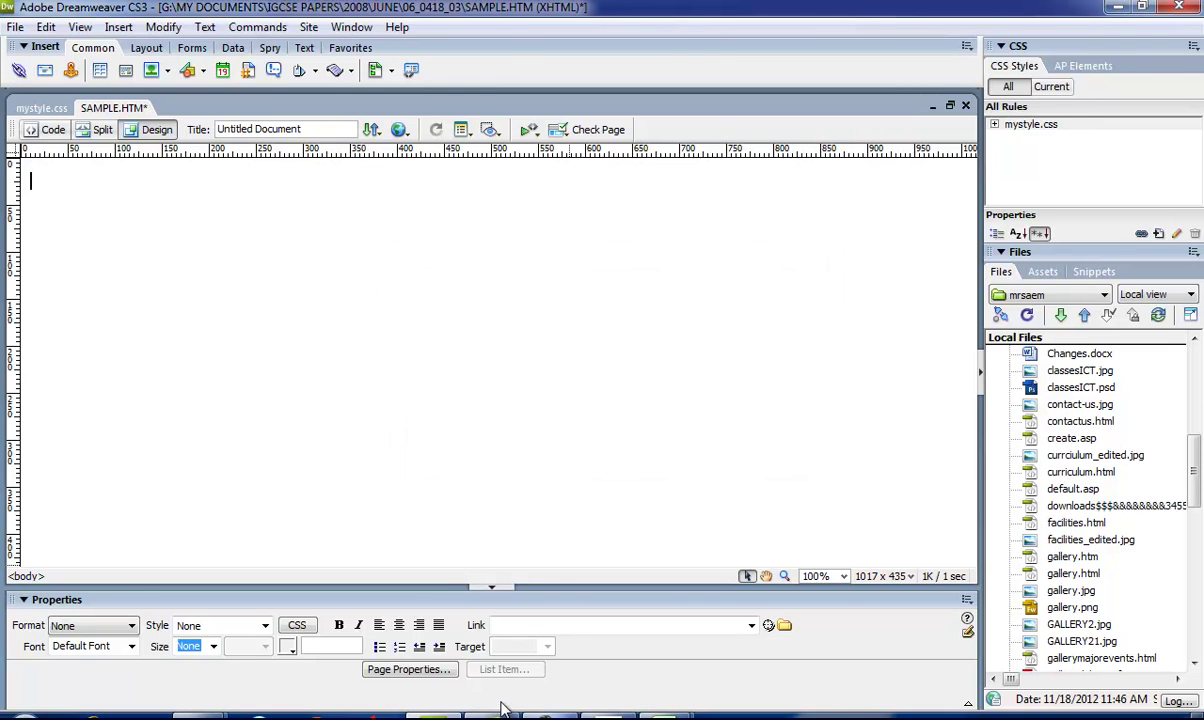
Step: Read the style sheet instructions of task 25 in the PDF exam paper, about removing code so the package does not override styles
{"action": "left_click", "coordinate": [602, 715]}
{"action": "scroll", "coordinate": [598, 518], "scroll_direction": "down", "scroll_amount": 3}
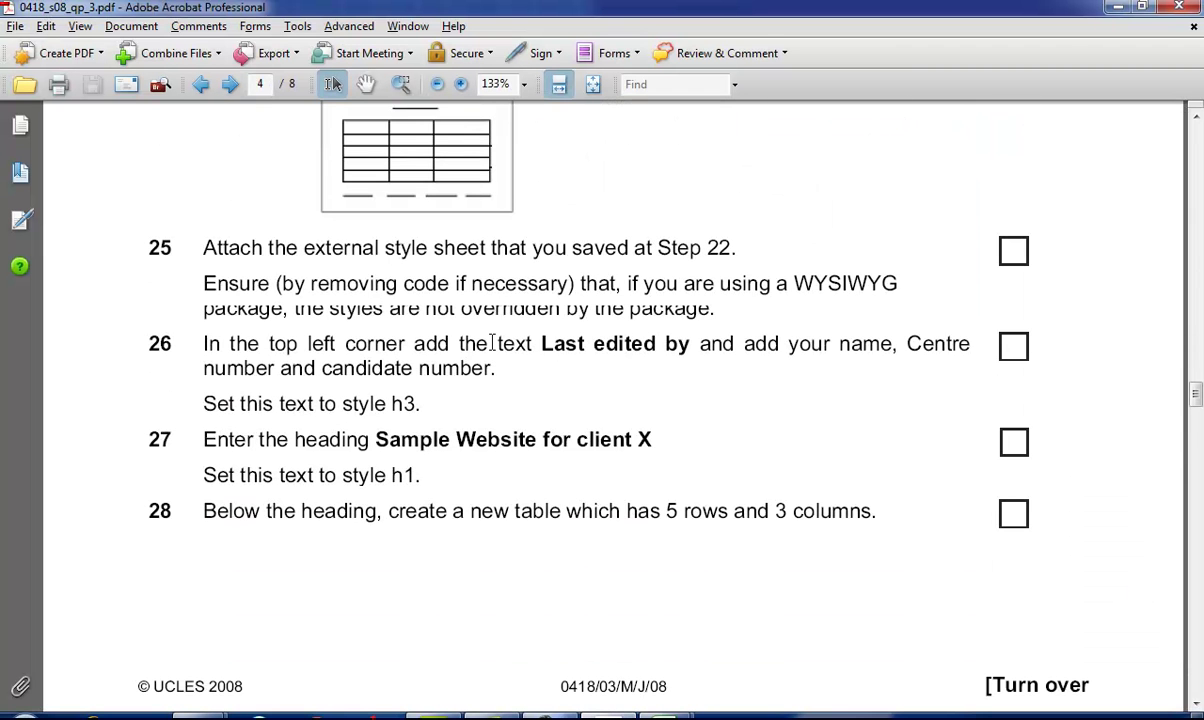
{"action": "left_click_drag", "start_coordinate": [281, 290], "coordinate": [610, 294]}
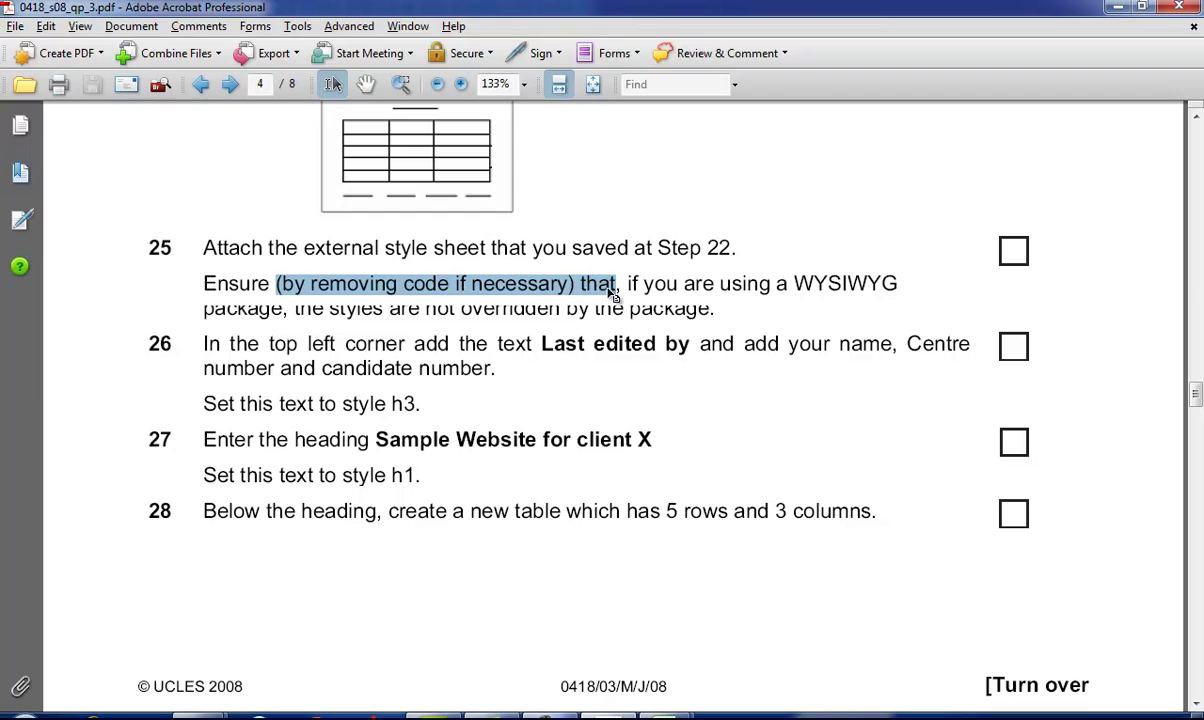
{"action": "left_click", "coordinate": [531, 278]}
{"action": "double_click", "coordinate": [598, 284]}
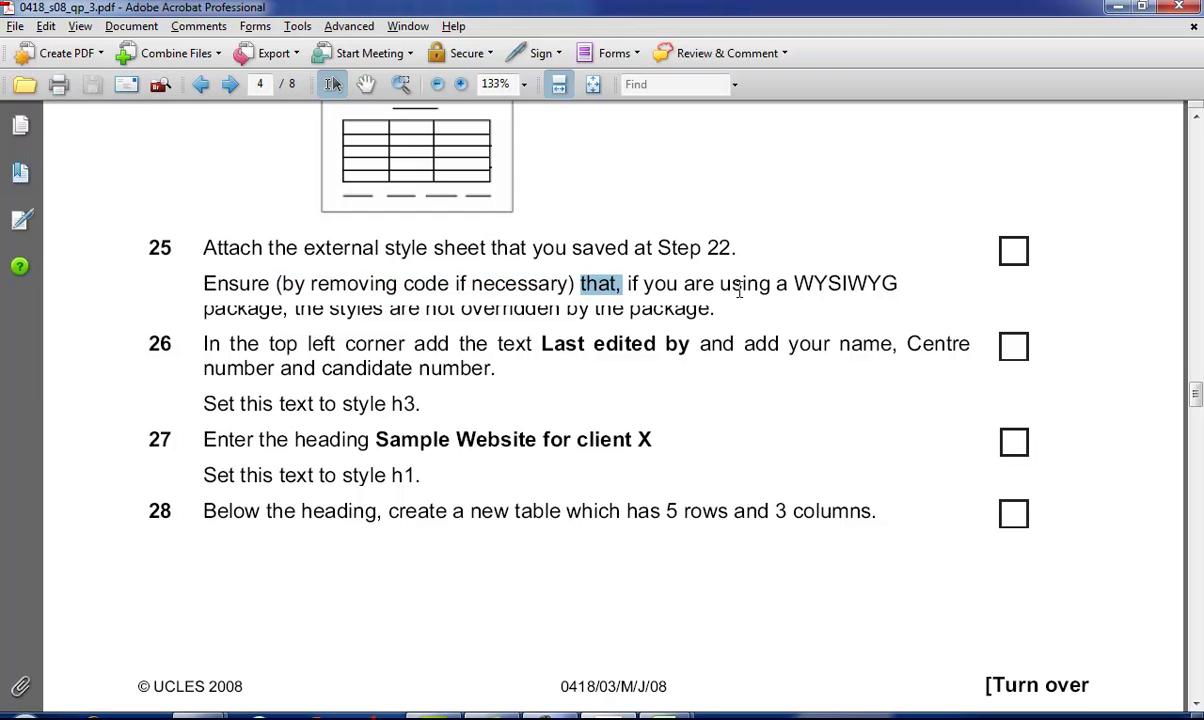
{"action": "left_click_drag", "start_coordinate": [739, 290], "coordinate": [842, 289]}
{"action": "left_click_drag", "start_coordinate": [307, 292], "coordinate": [262, 311]}
{"action": "scroll", "coordinate": [441, 315], "scroll_direction": "down", "scroll_amount": 1}
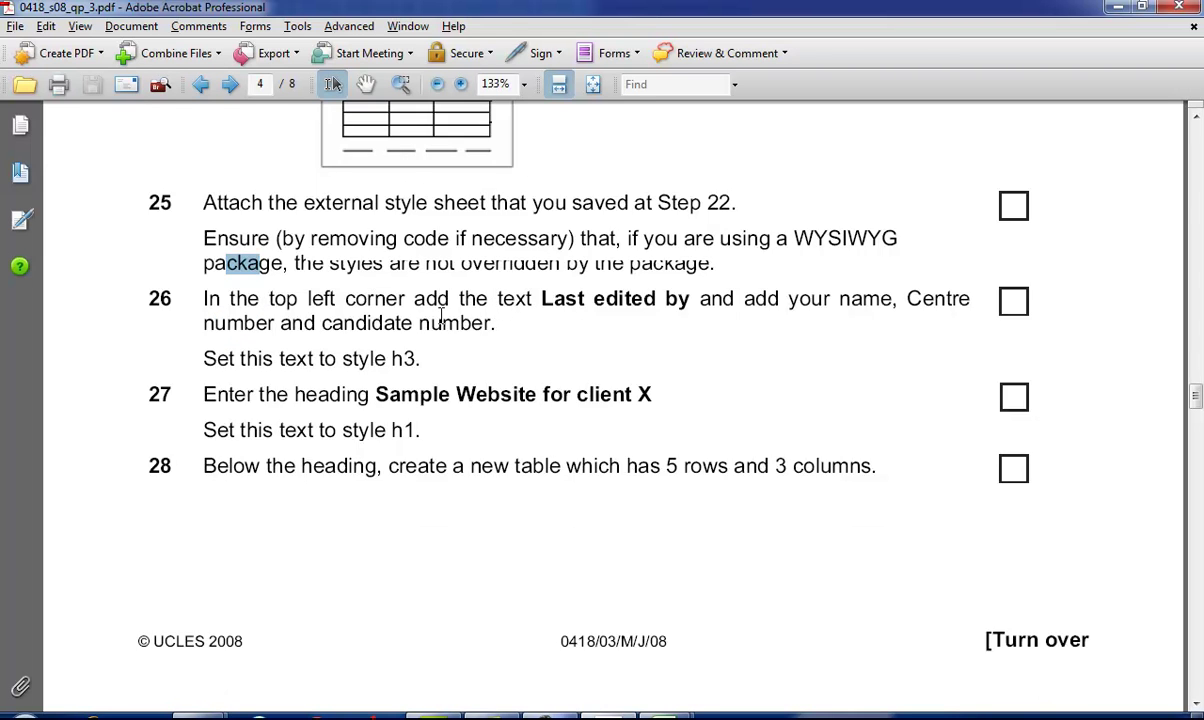
{"action": "scroll", "coordinate": [441, 315], "scroll_direction": "down", "scroll_amount": 2}
Step: Copy the text "Last edited by" from task 26 of the PDF exam paper into the blank SAMPLE.HTM page
{"action": "left_click_drag", "start_coordinate": [536, 210], "coordinate": [674, 208]}
{"action": "key", "text": "ctrl+c"}
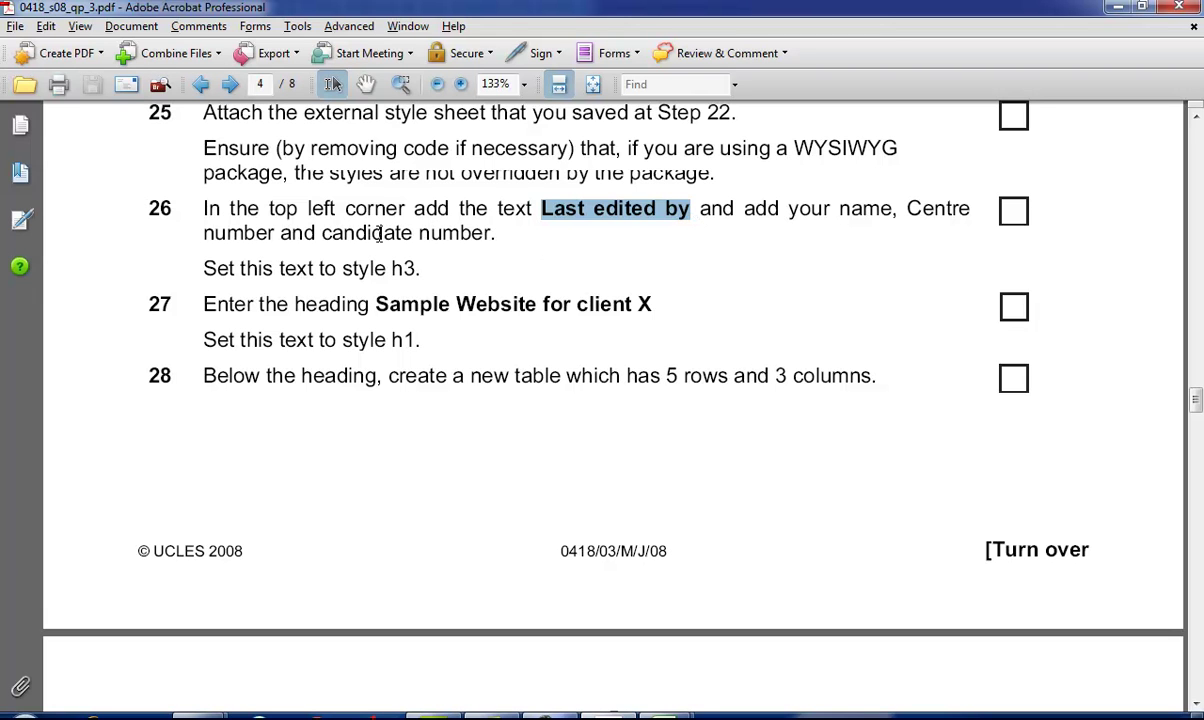
{"action": "left_click_drag", "start_coordinate": [347, 266], "coordinate": [425, 274]}
{"action": "left_click", "coordinate": [419, 269]}
{"action": "key", "text": "alt+Tab"}
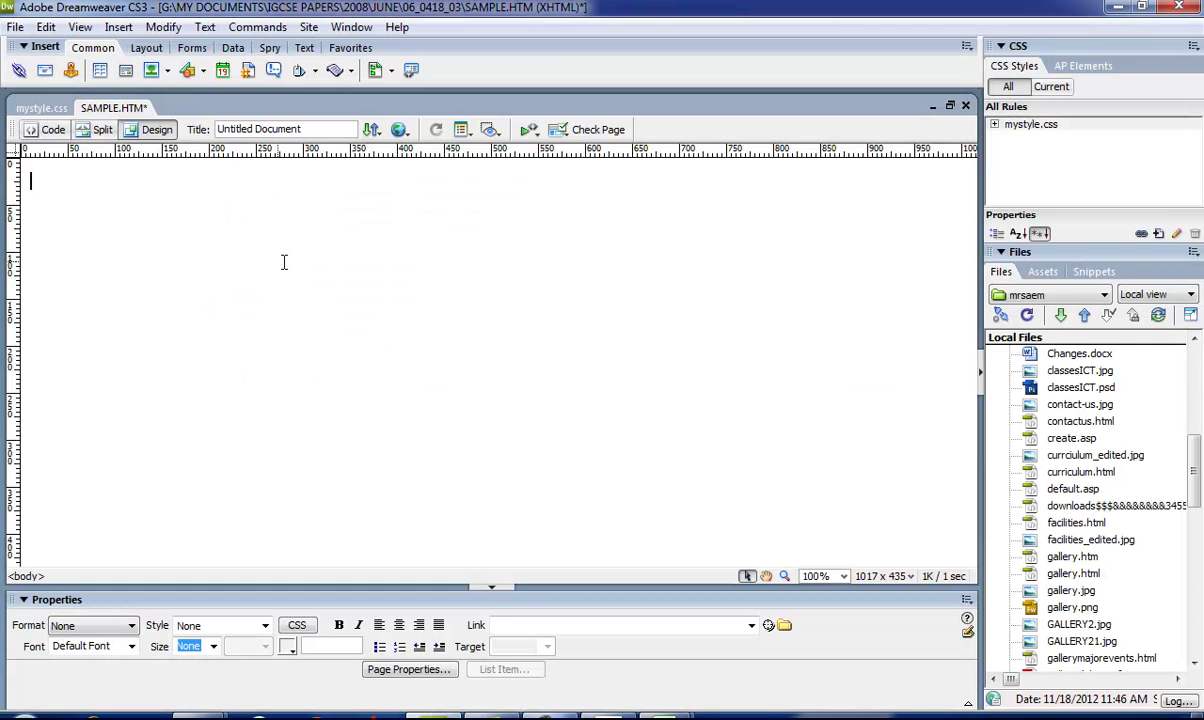
{"action": "key", "text": "ctrl+v"}
Step: Format the "Last edited by" text as Heading 3 and compare it with the exam paper's task
{"action": "key", "text": "ctrl+a"}
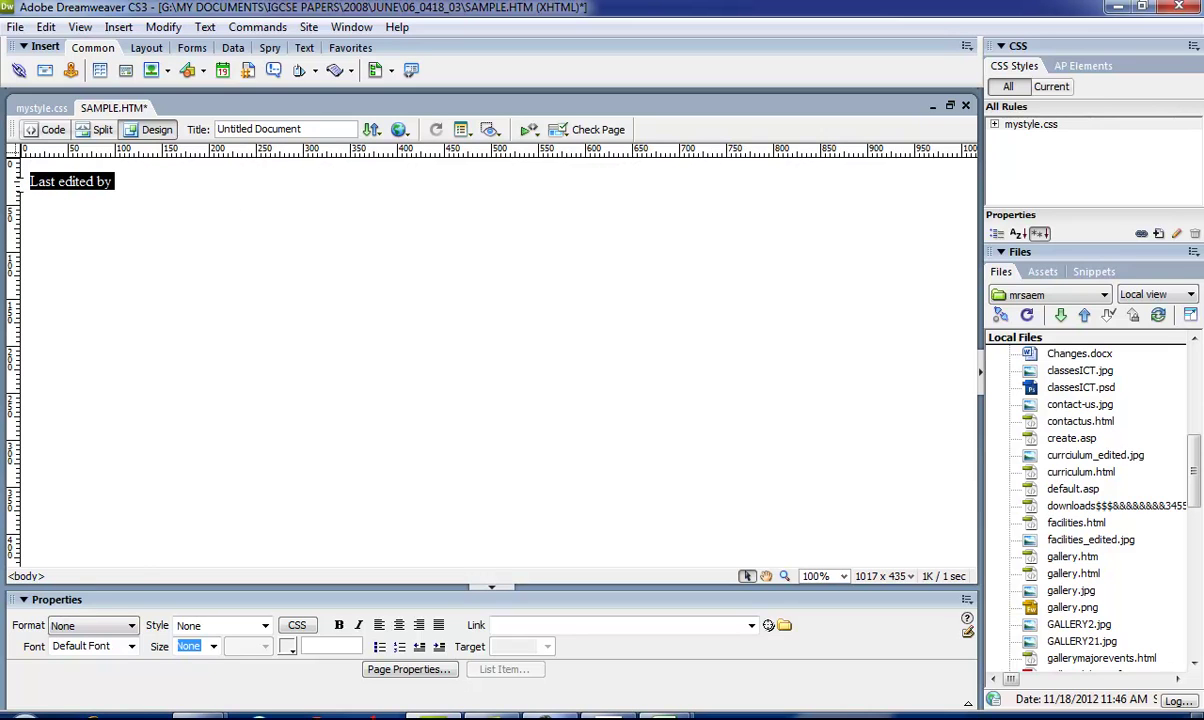
{"action": "left_click", "coordinate": [92, 625]}
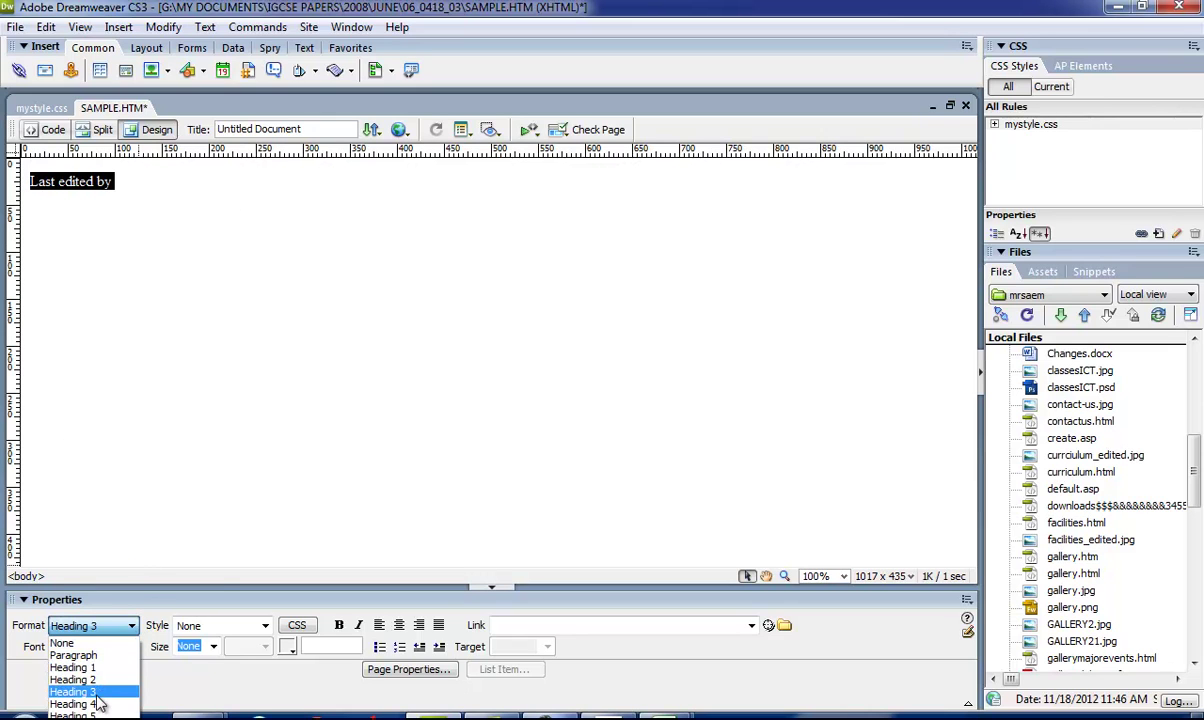
{"action": "left_click", "coordinate": [75, 680]}
{"action": "key", "text": "alt+Tab"}
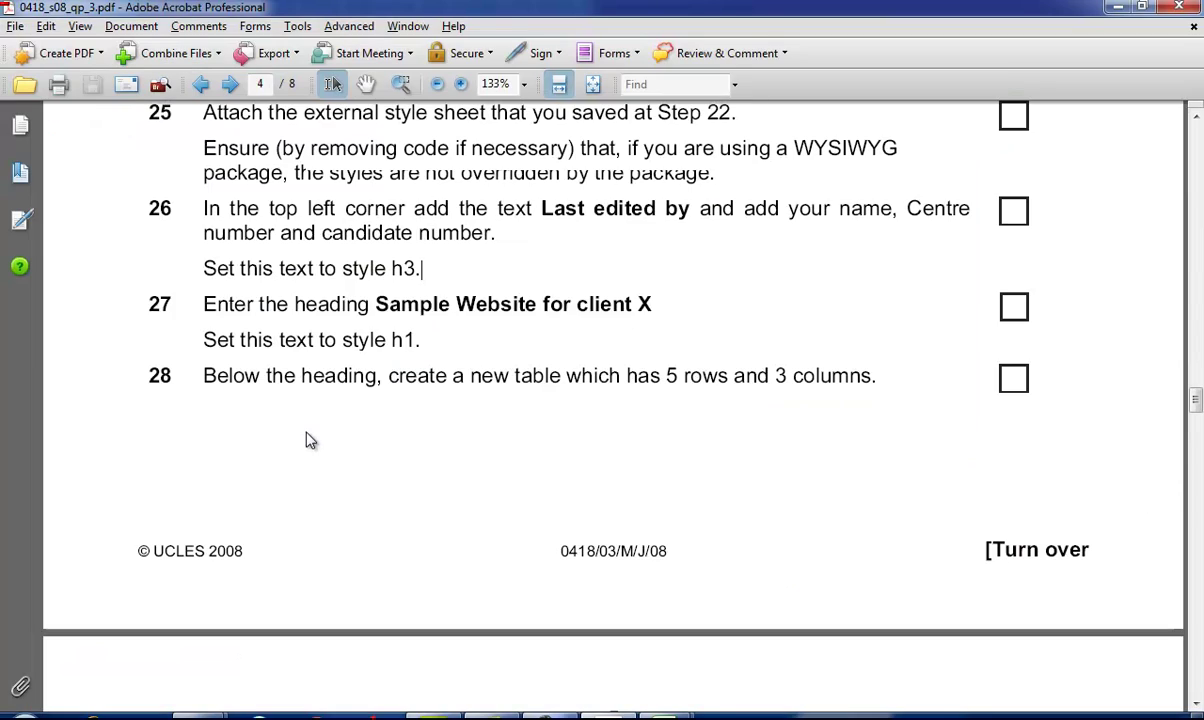
{"action": "key", "text": "alt+Tab"}
{"action": "left_click", "coordinate": [125, 190]}
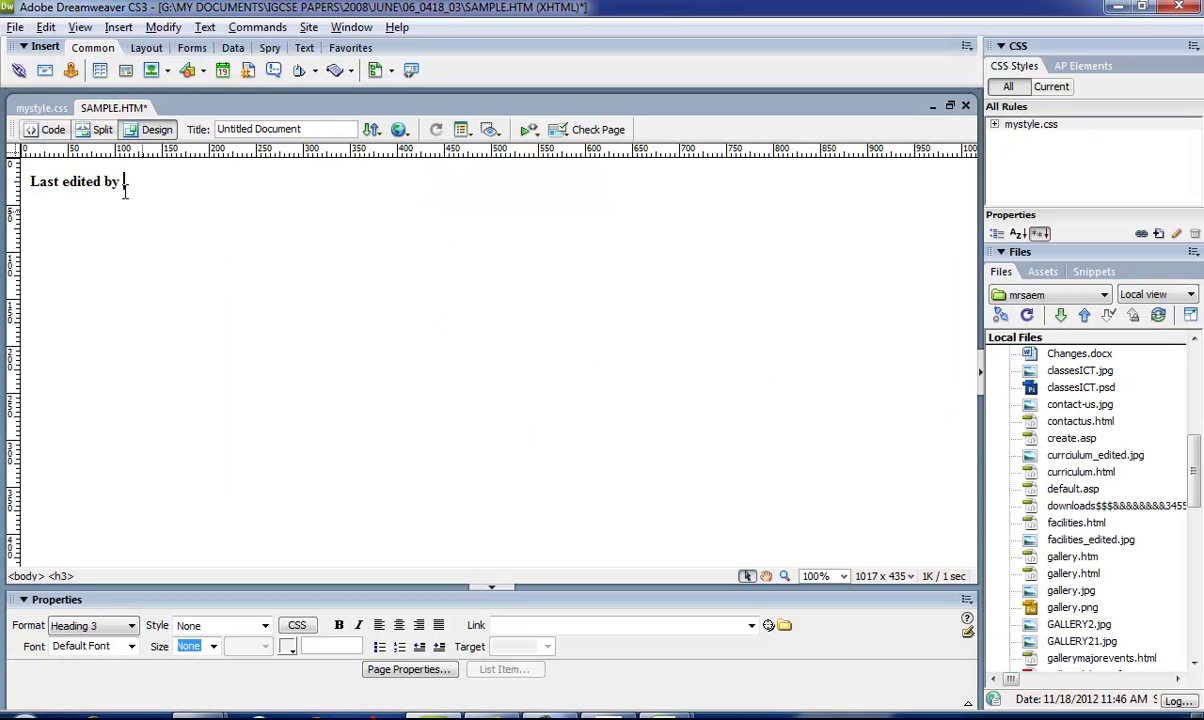
Step: Examine the HTML code of SAMPLE.HTM around the style sheet link and return to the design layout
{"action": "left_click", "coordinate": [45, 129]}
{"action": "left_click", "coordinate": [266, 211]}
{"action": "left_click", "coordinate": [477, 224]}
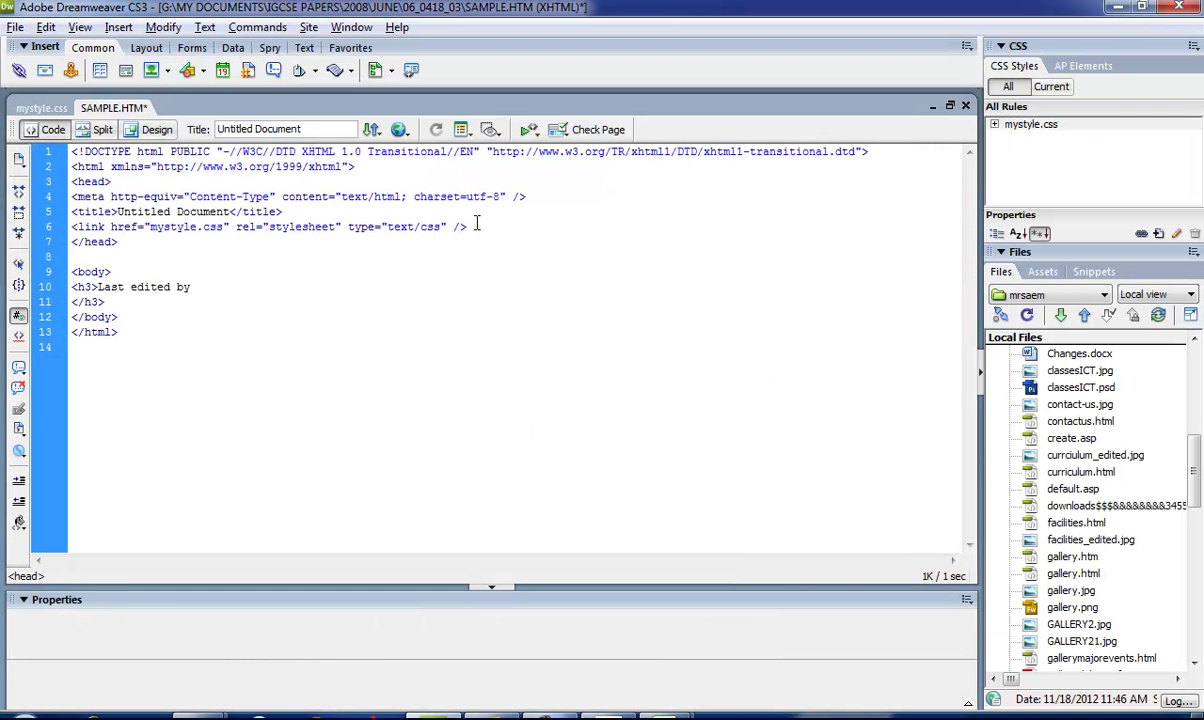
{"action": "left_click", "coordinate": [152, 129]}
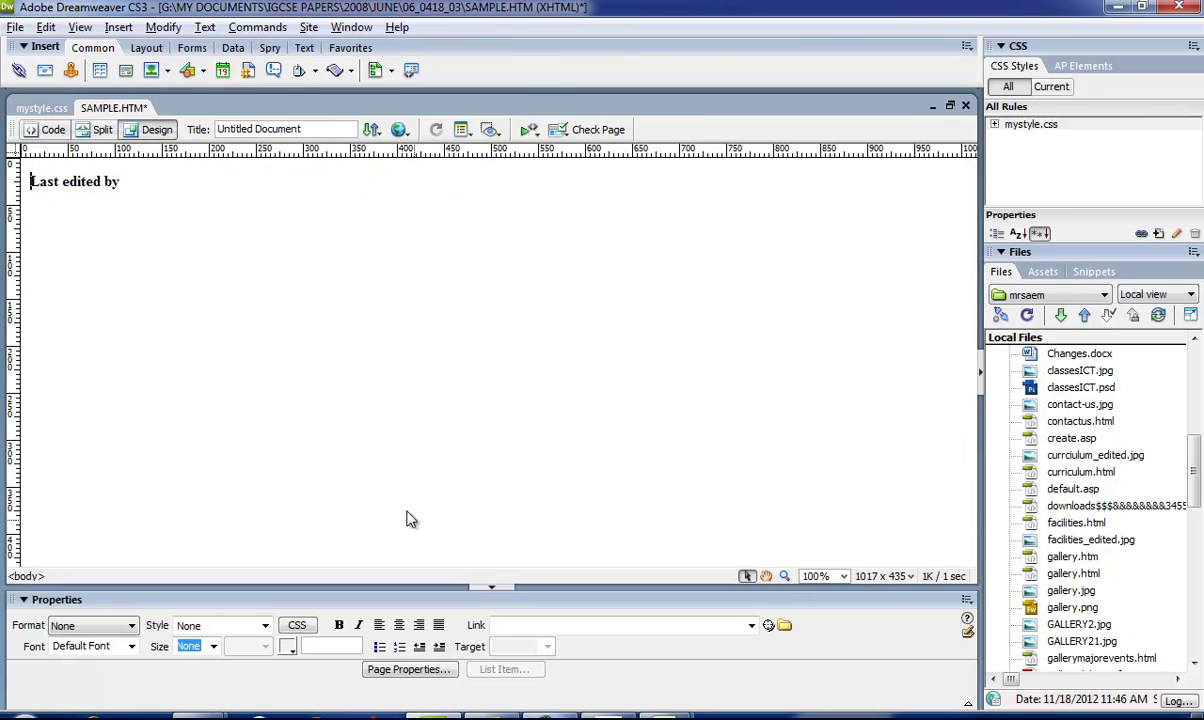
Step: Check the table task in the PDF exam paper and insert a table with 5 rows and 3 columns below the "Last edited by" line
{"action": "key", "text": "alt+Tab"}
{"action": "scroll", "coordinate": [559, 520], "scroll_direction": "down", "scroll_amount": 3}
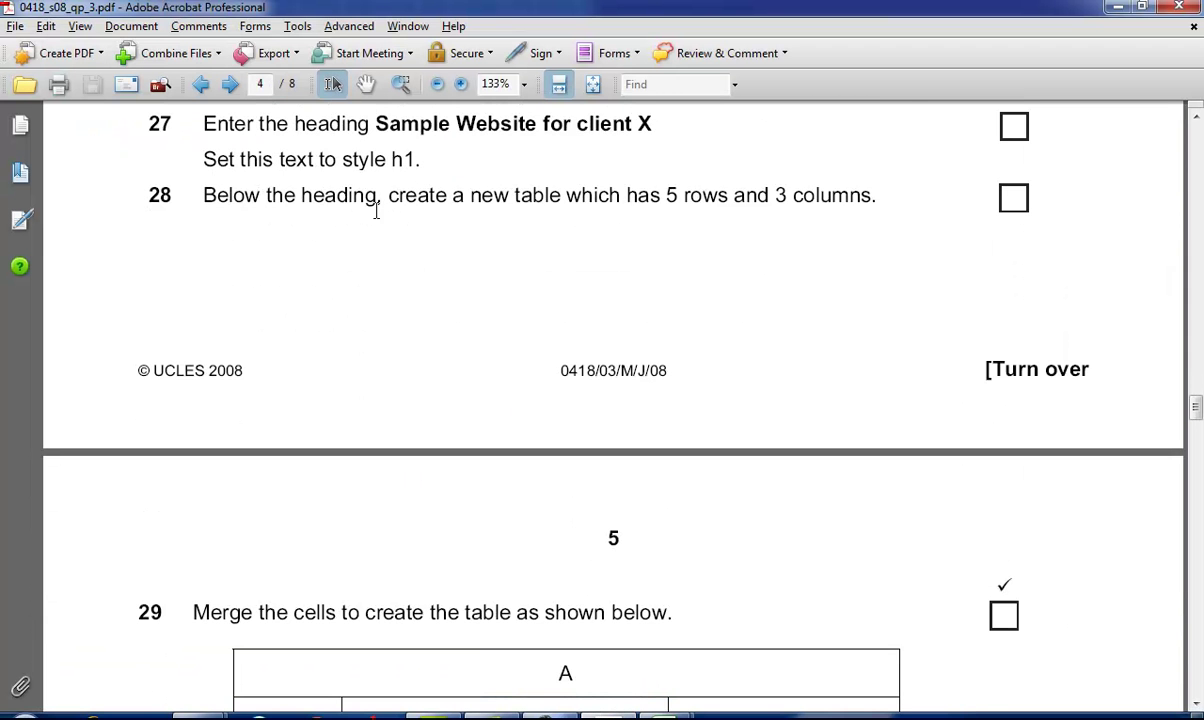
{"action": "key", "text": "alt+Tab"}
{"action": "left_click", "coordinate": [115, 185]}
{"action": "key", "text": "Return"}
{"action": "key", "text": "ctrl+i"}
{"action": "left_click", "coordinate": [150, 182]}
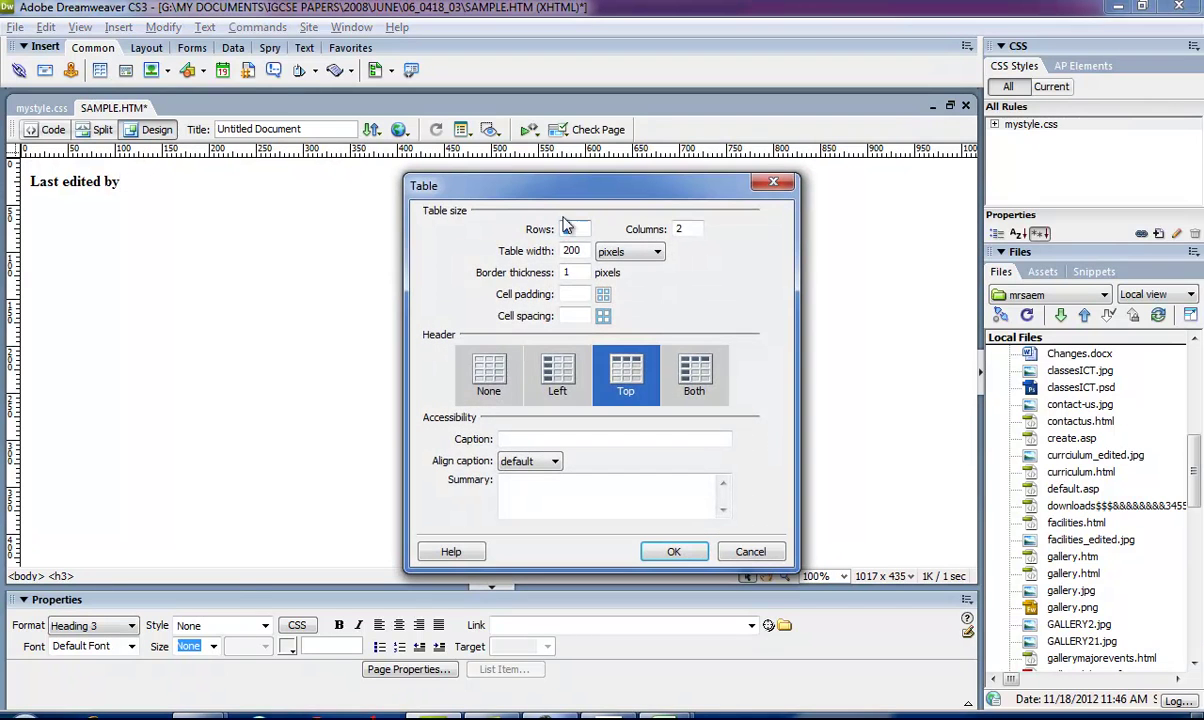
{"action": "double_click", "coordinate": [680, 228]}
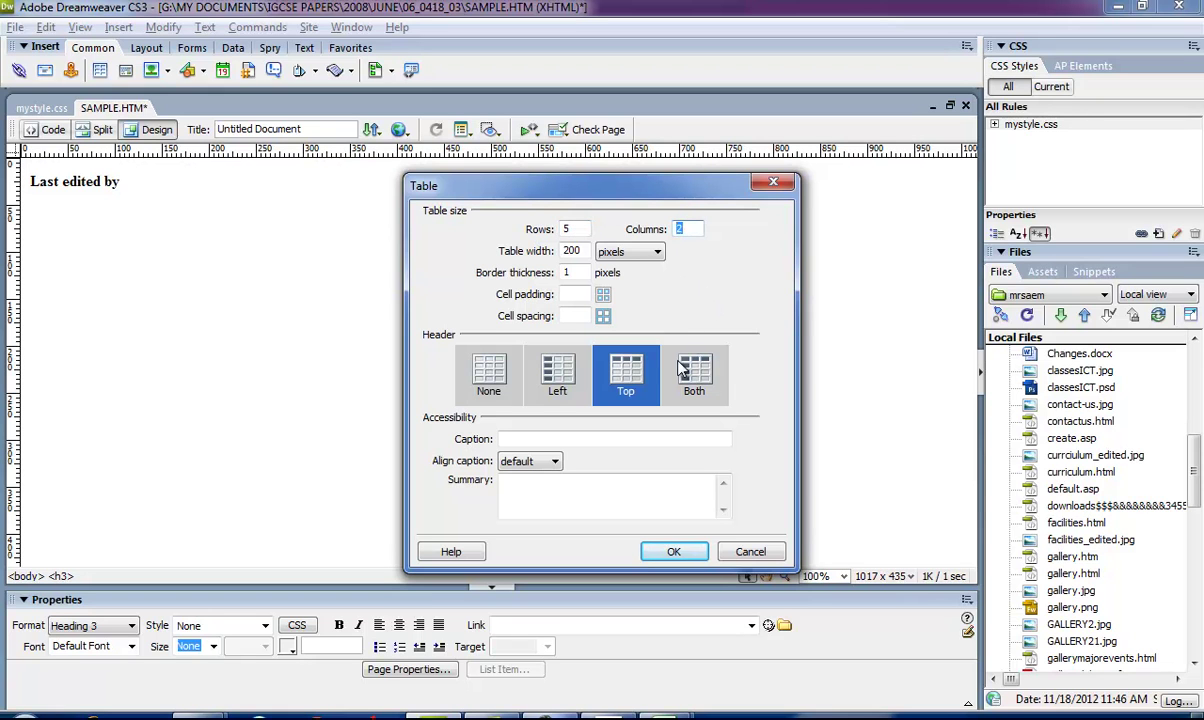
{"action": "type", "text": "3"}
{"action": "left_click", "coordinate": [677, 551]}
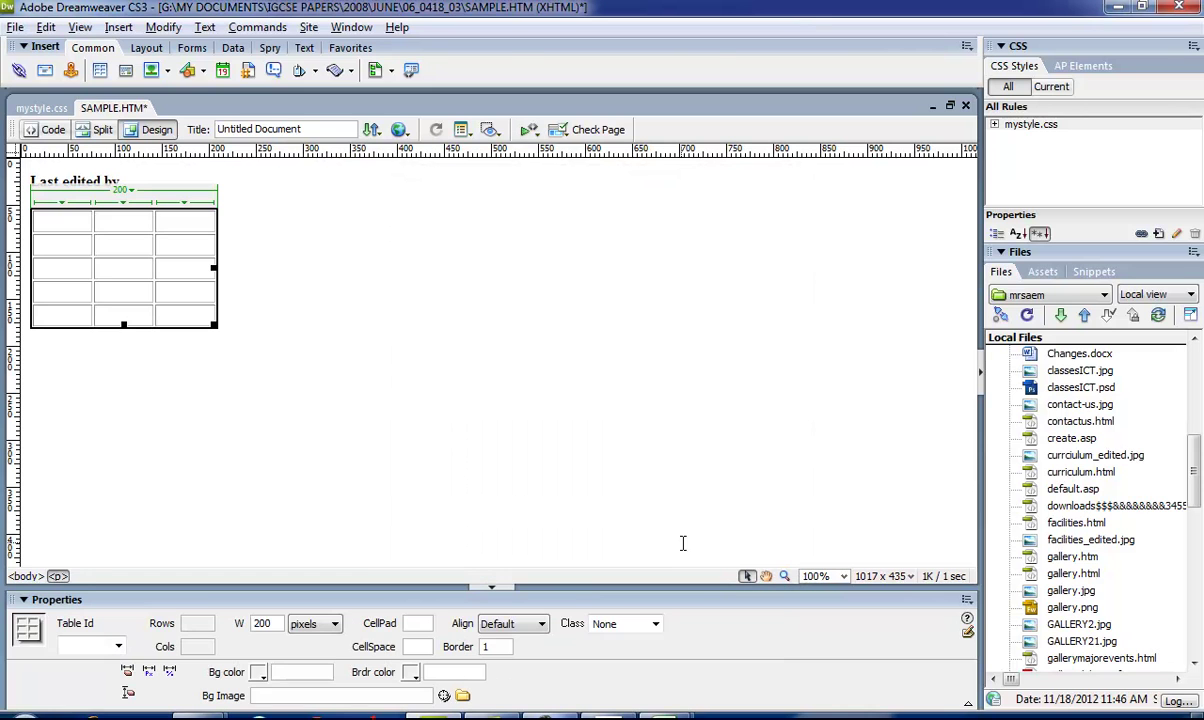
Step: Check the required cell layout in the PDF exam paper and merge the three cells of the table's first row
{"action": "left_click", "coordinate": [600, 716]}
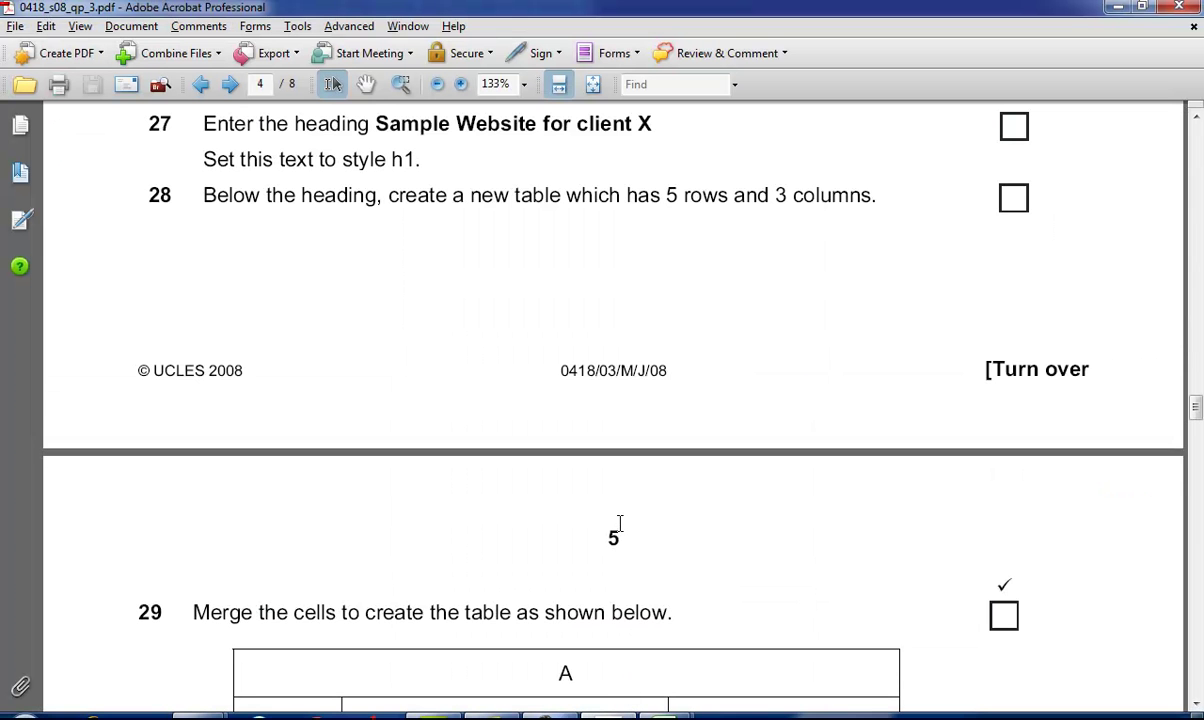
{"action": "scroll", "coordinate": [620, 524], "scroll_direction": "down", "scroll_amount": 10}
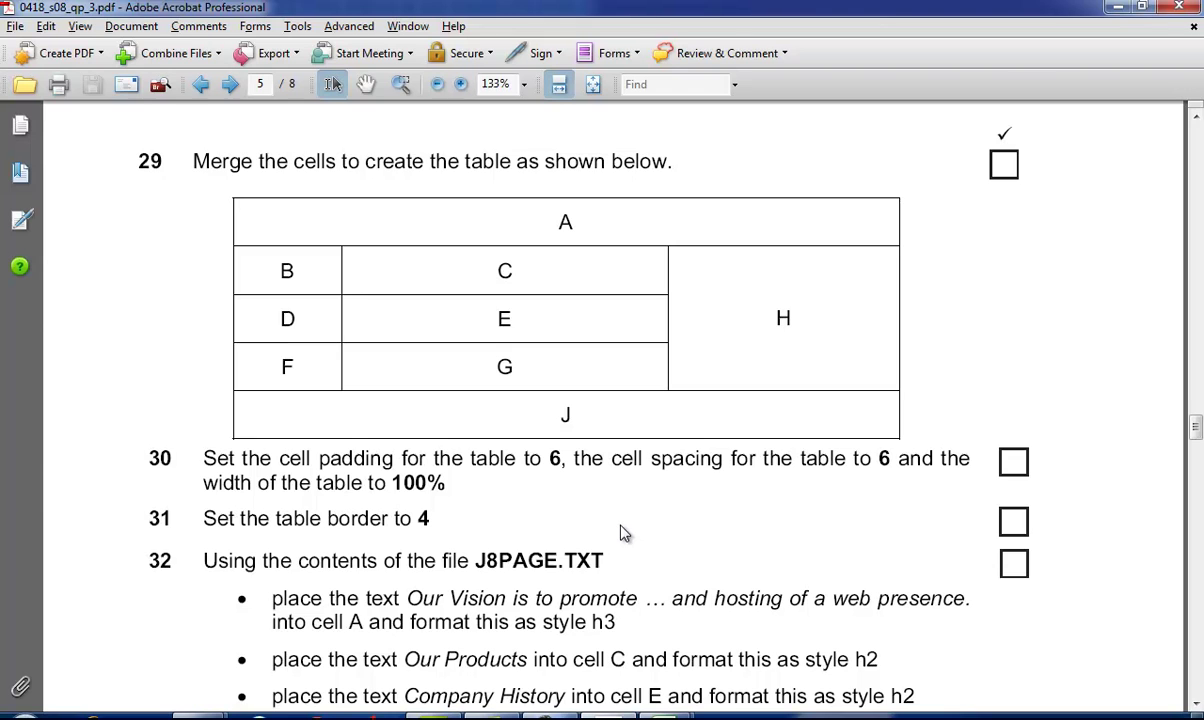
{"action": "key", "text": "alt+Tab"}
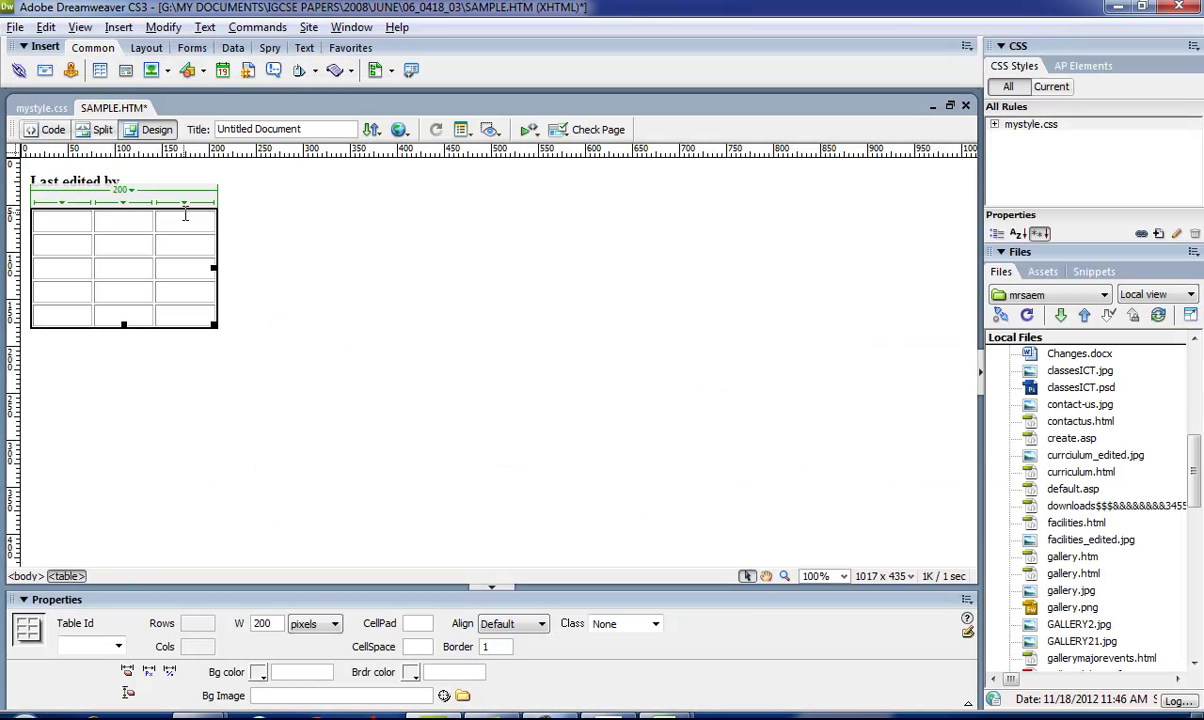
{"action": "left_click_drag", "start_coordinate": [185, 214], "coordinate": [88, 212]}
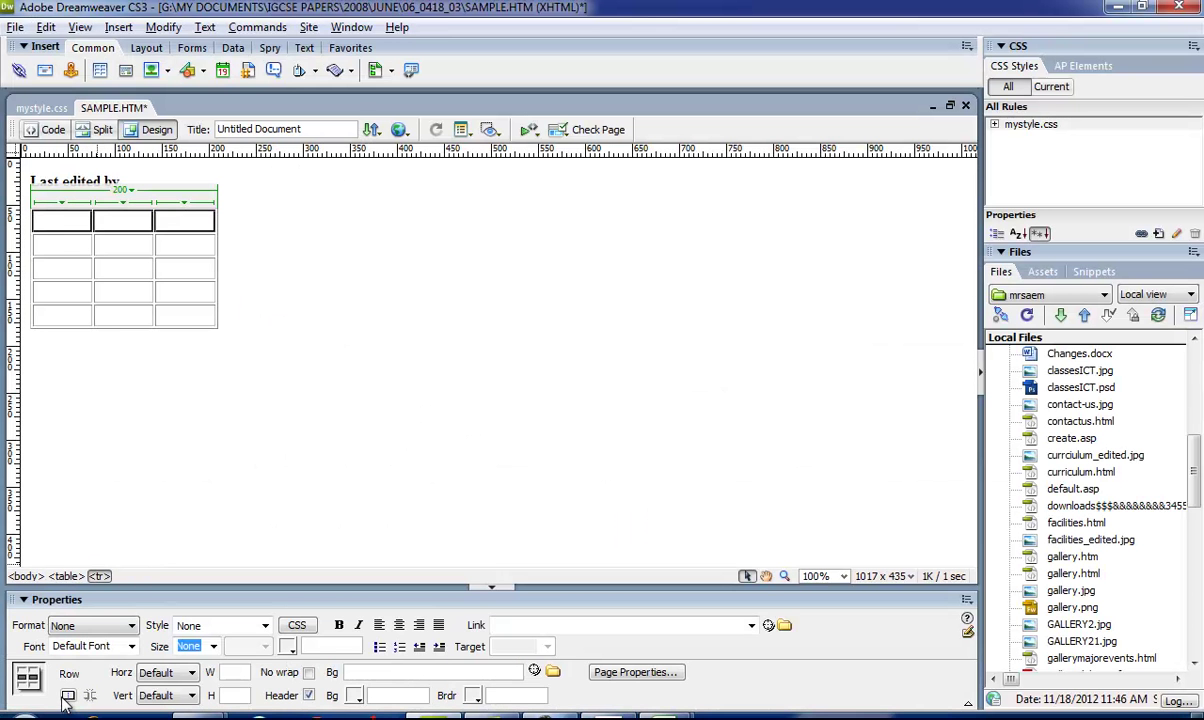
{"action": "left_click", "coordinate": [67, 695]}
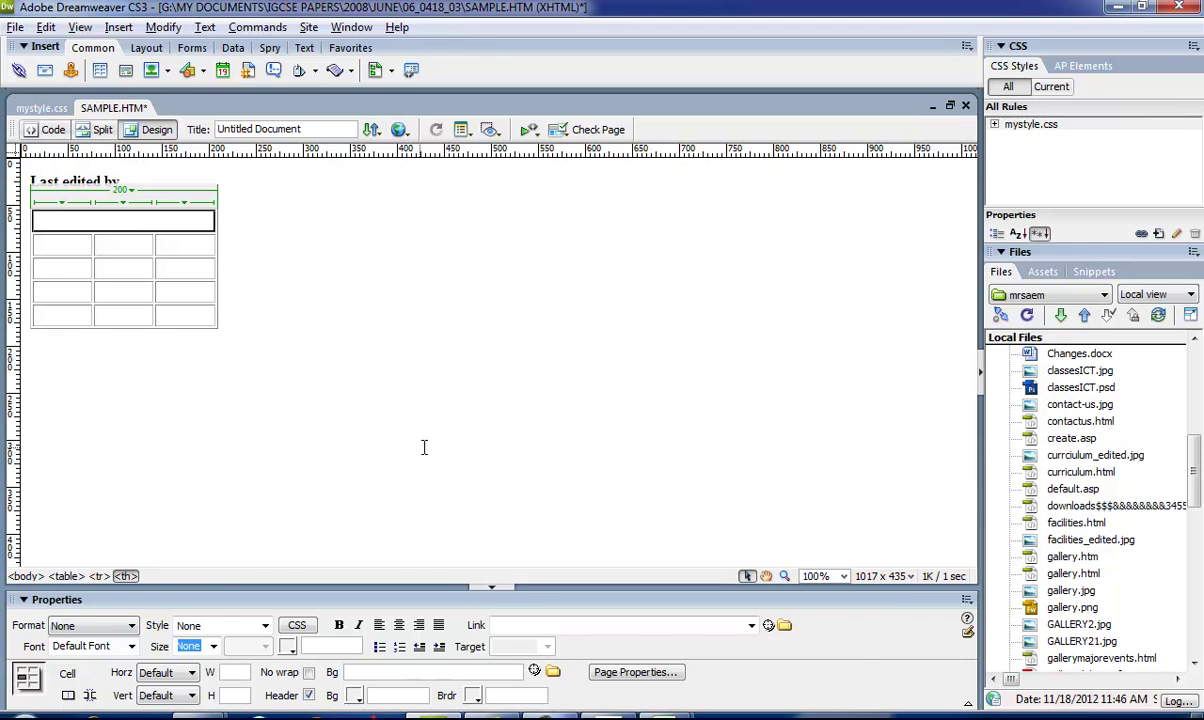
Step: Merge the third column's cells in rows two to four, and merge the three cells of the last row
{"action": "key", "text": "alt+Tab"}
{"action": "key", "text": "alt+Tab"}
{"action": "left_click_drag", "start_coordinate": [196, 247], "coordinate": [200, 310]}
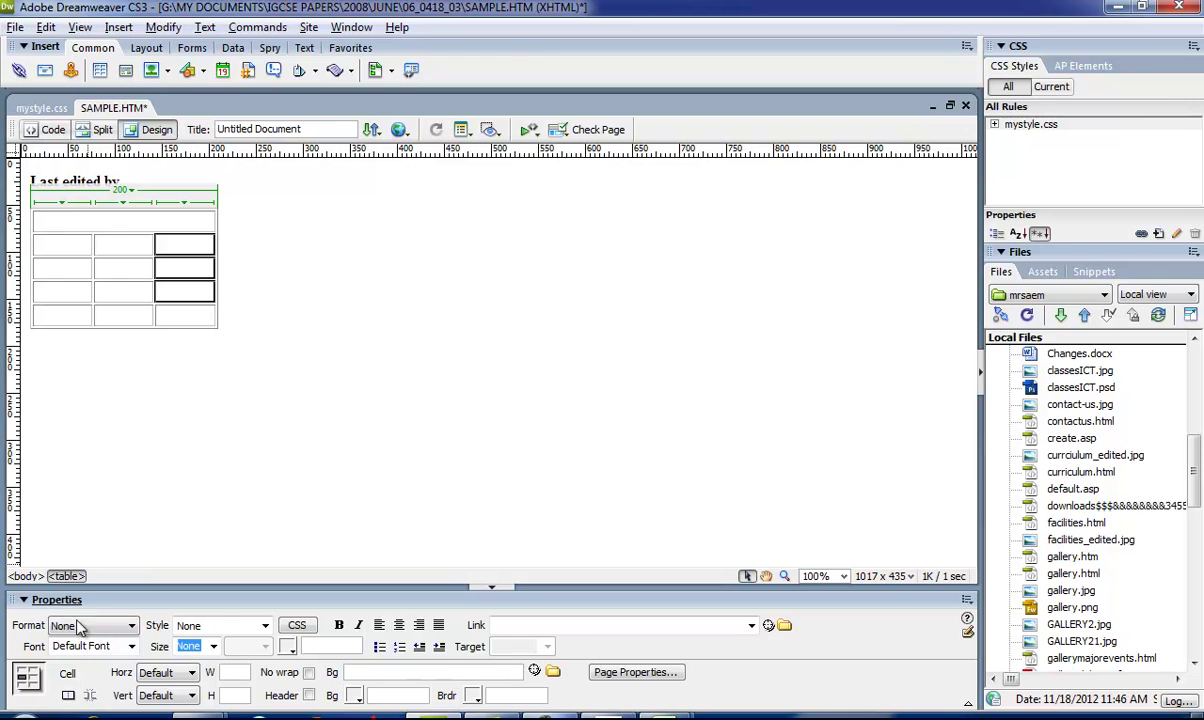
{"action": "left_click", "coordinate": [68, 695]}
{"action": "key", "text": "alt+Tab"}
{"action": "key", "text": "alt+Tab"}
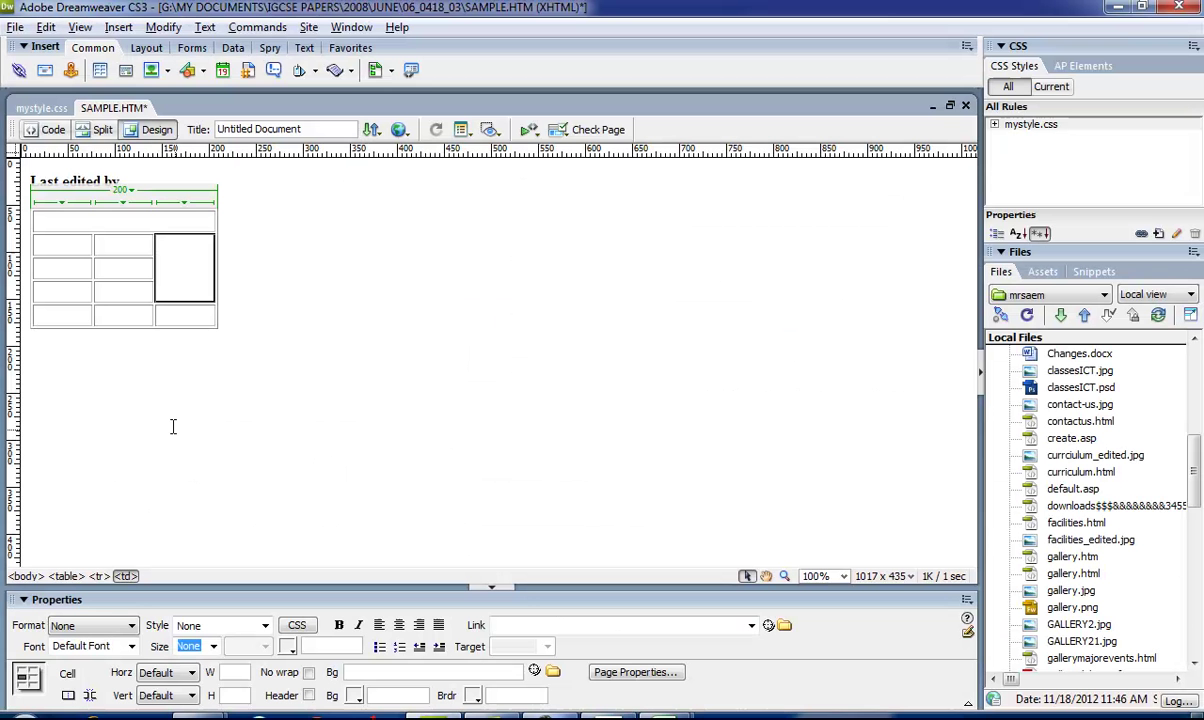
{"action": "left_click_drag", "start_coordinate": [167, 314], "coordinate": [55, 467]}
{"action": "left_click", "coordinate": [68, 695]}
Step: Read the table formatting tasks in the PDF exam paper and set the table's cell padding and cell spacing to 6
{"action": "key", "text": "alt+Tab"}
{"action": "scroll", "coordinate": [278, 482], "scroll_direction": "down", "scroll_amount": 2}
{"action": "scroll", "coordinate": [278, 482], "scroll_direction": "down", "scroll_amount": 2}
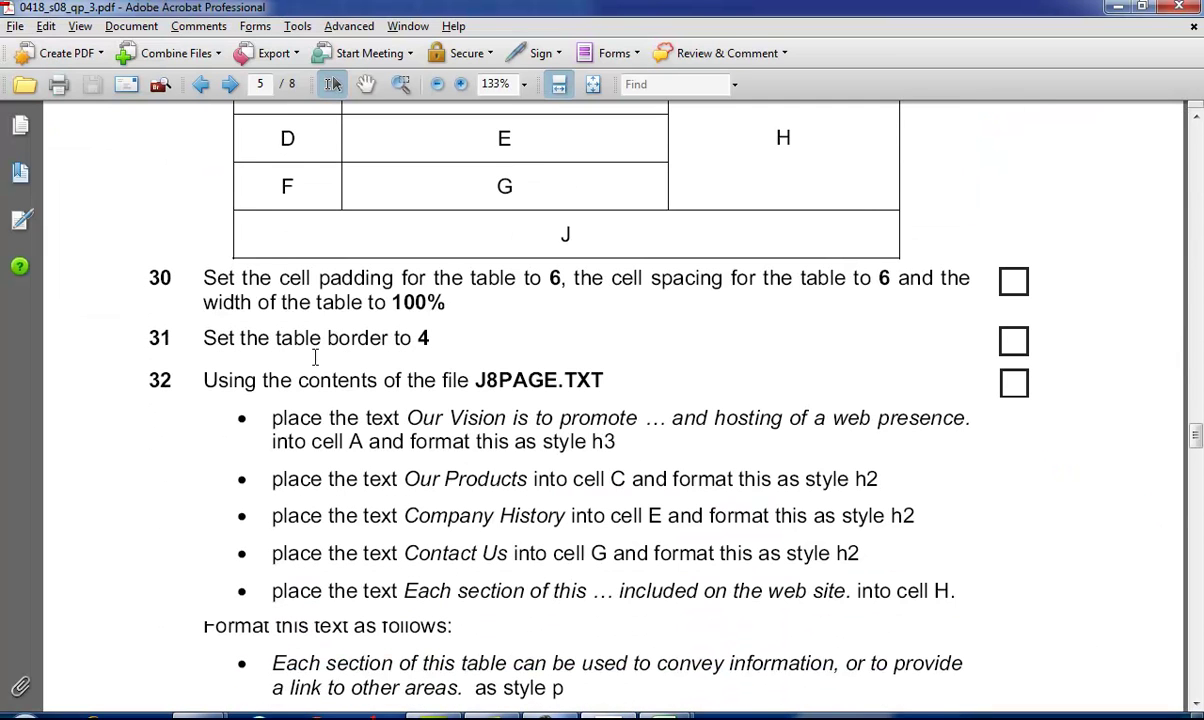
{"action": "left_click_drag", "start_coordinate": [433, 280], "coordinate": [567, 284]}
{"action": "key", "text": "alt+Tab"}
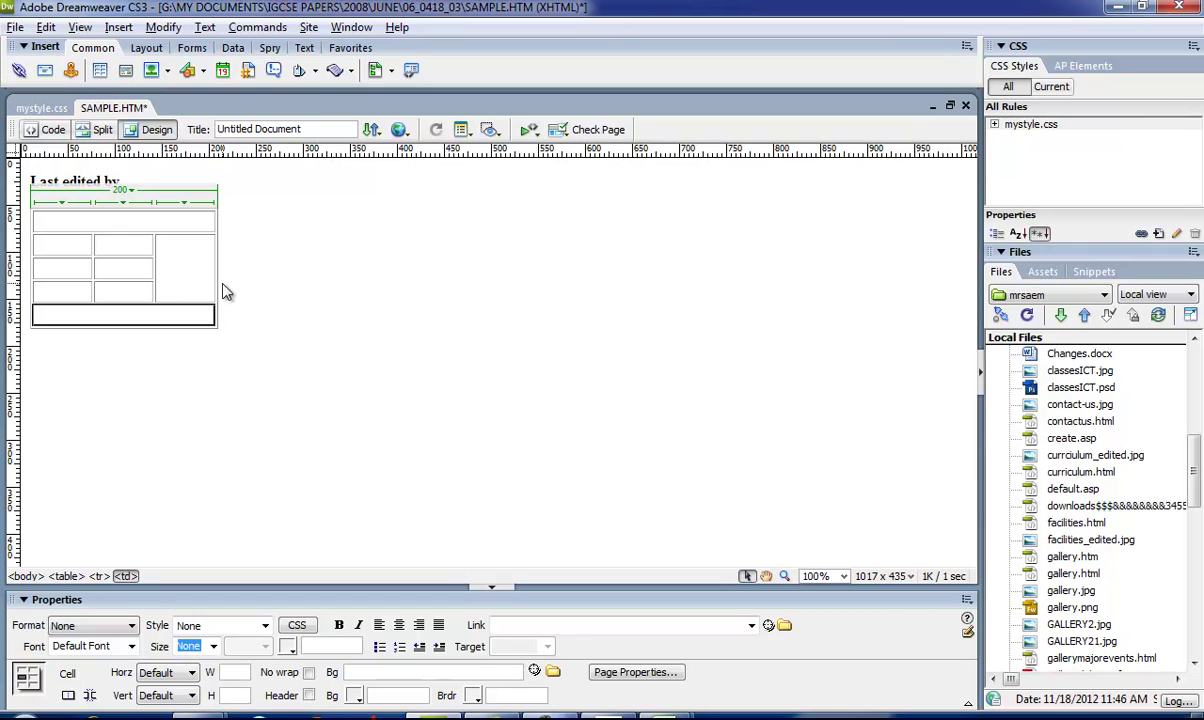
{"action": "left_click", "coordinate": [217, 314]}
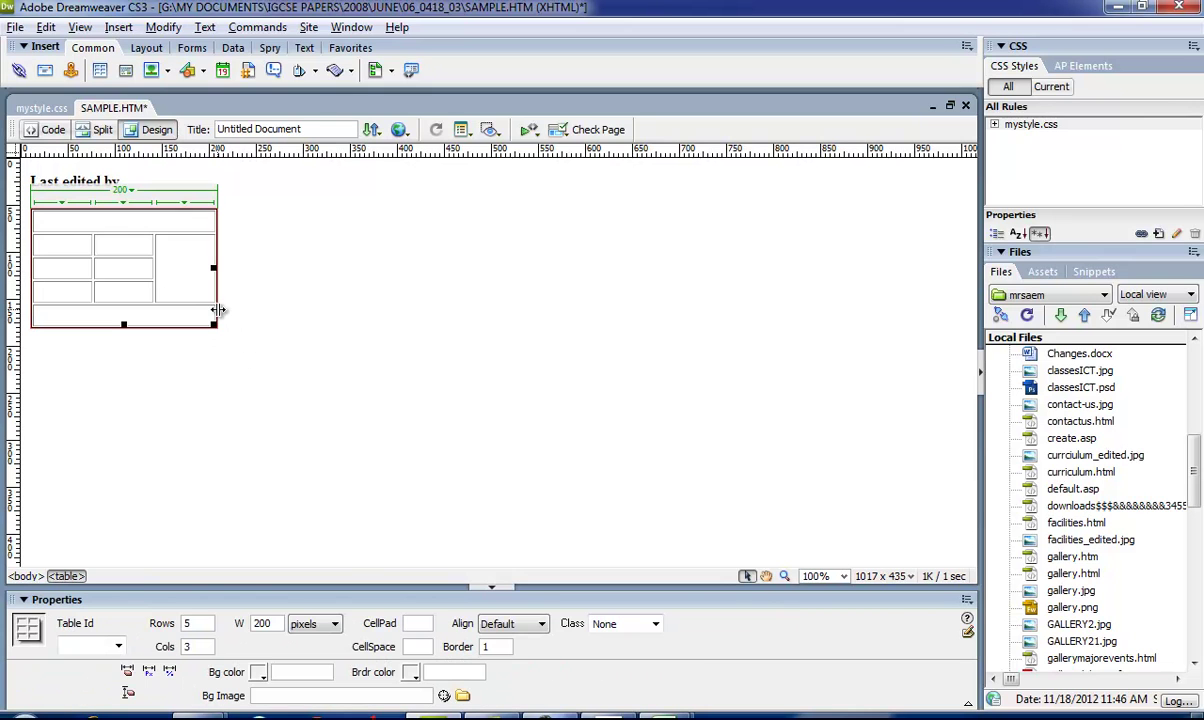
{"action": "type", "text": "6"}
{"action": "left_click", "coordinate": [420, 646]}
{"action": "type", "text": "6"}
{"action": "key", "text": "Return"}
Step: Check the border task in the PDF exam paper and set the table's border to 4
{"action": "key", "text": "alt+Tab"}
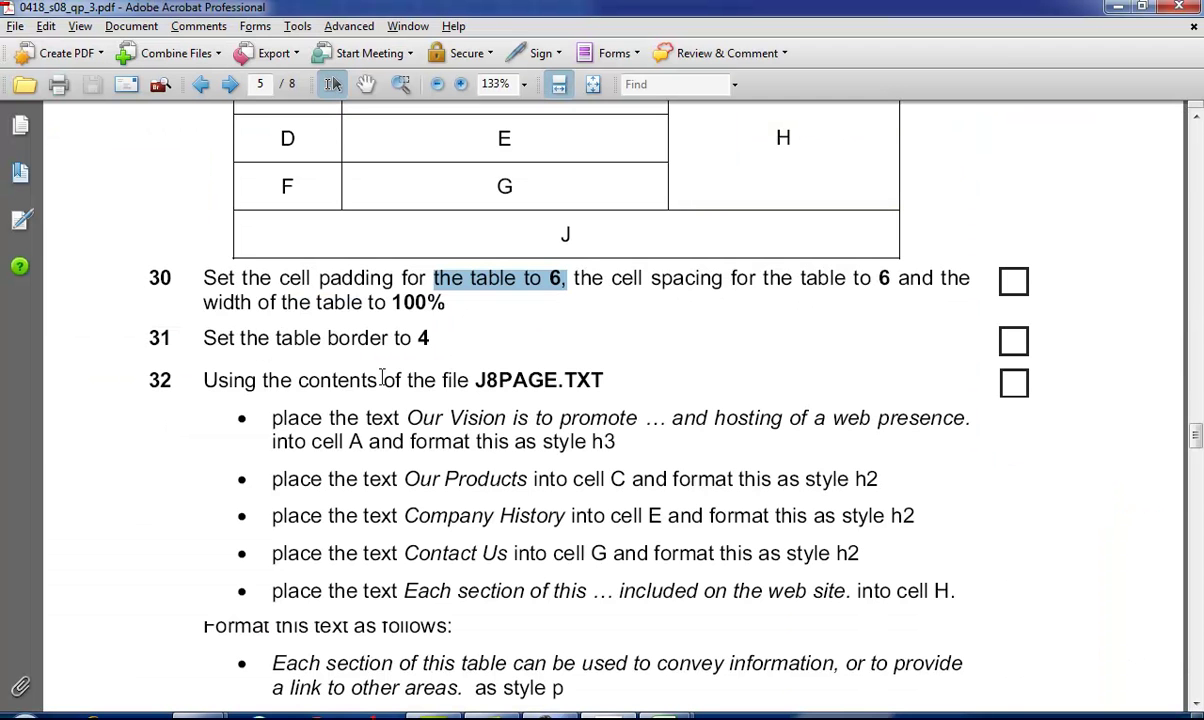
{"action": "scroll", "coordinate": [382, 378], "scroll_direction": "down", "scroll_amount": 1}
{"action": "key", "text": "alt+Tab"}
{"action": "double_click", "coordinate": [500, 646]}
{"action": "type", "text": "3"}
{"action": "key", "text": "Return"}
{"action": "type", "text": "4"}
{"action": "key", "text": "Return"}
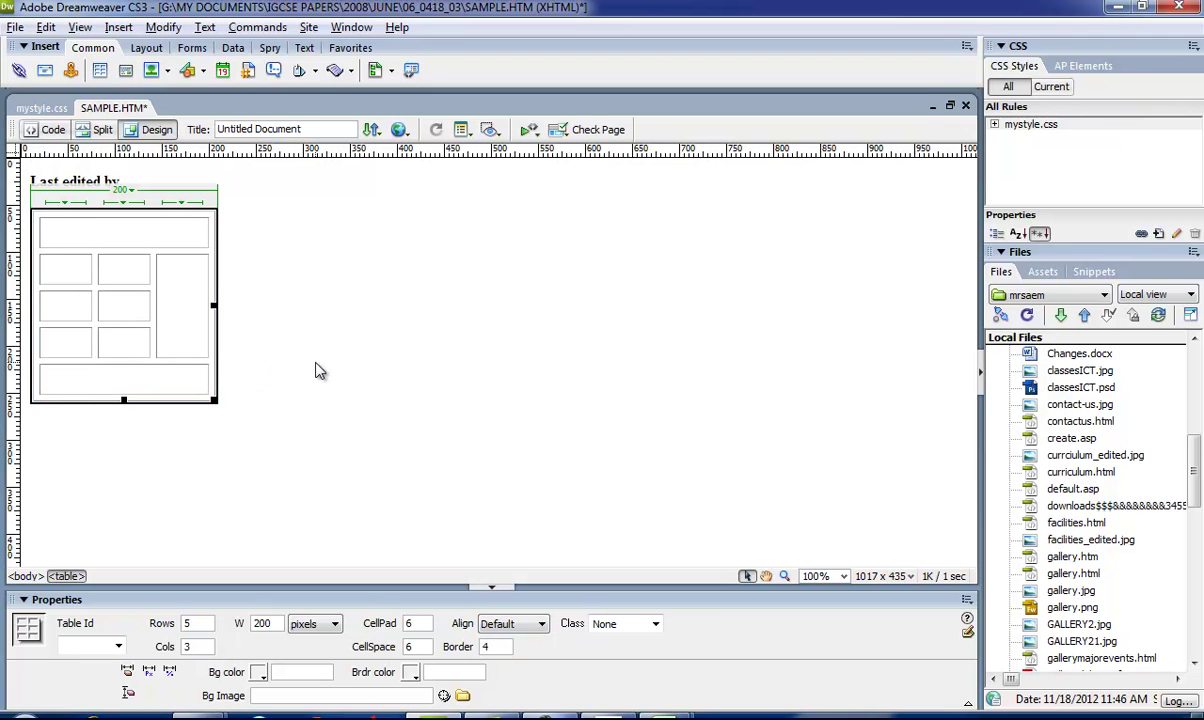
Step: Check the width requirement in the PDF exam paper and set the table's width to 100 percent
{"action": "key", "text": "alt+Tab"}
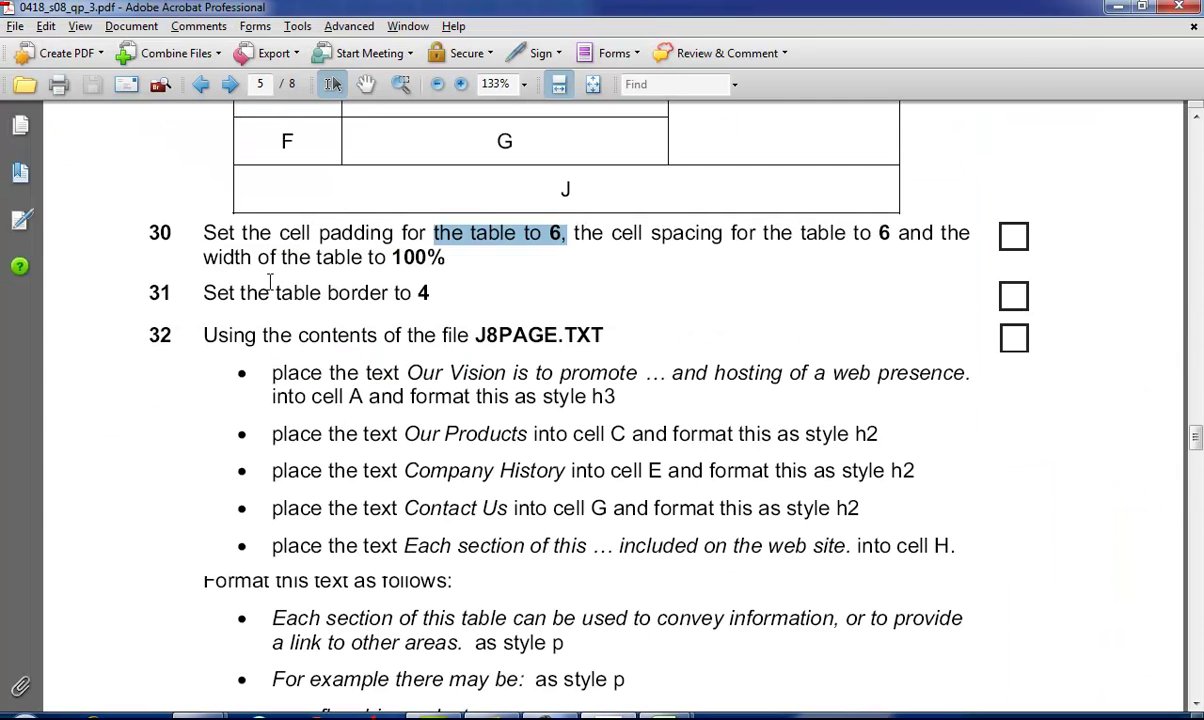
{"action": "key", "text": "alt+Tab"}
{"action": "key", "text": "BackSpace"}
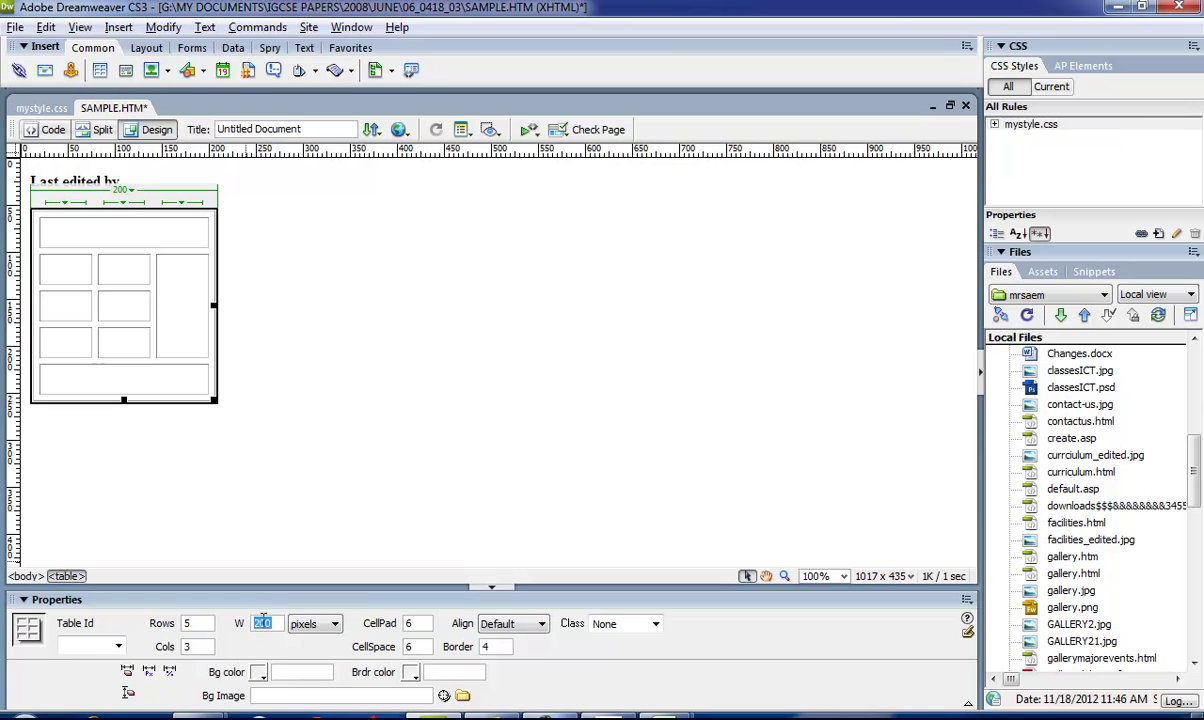
{"action": "key", "text": "Return"}
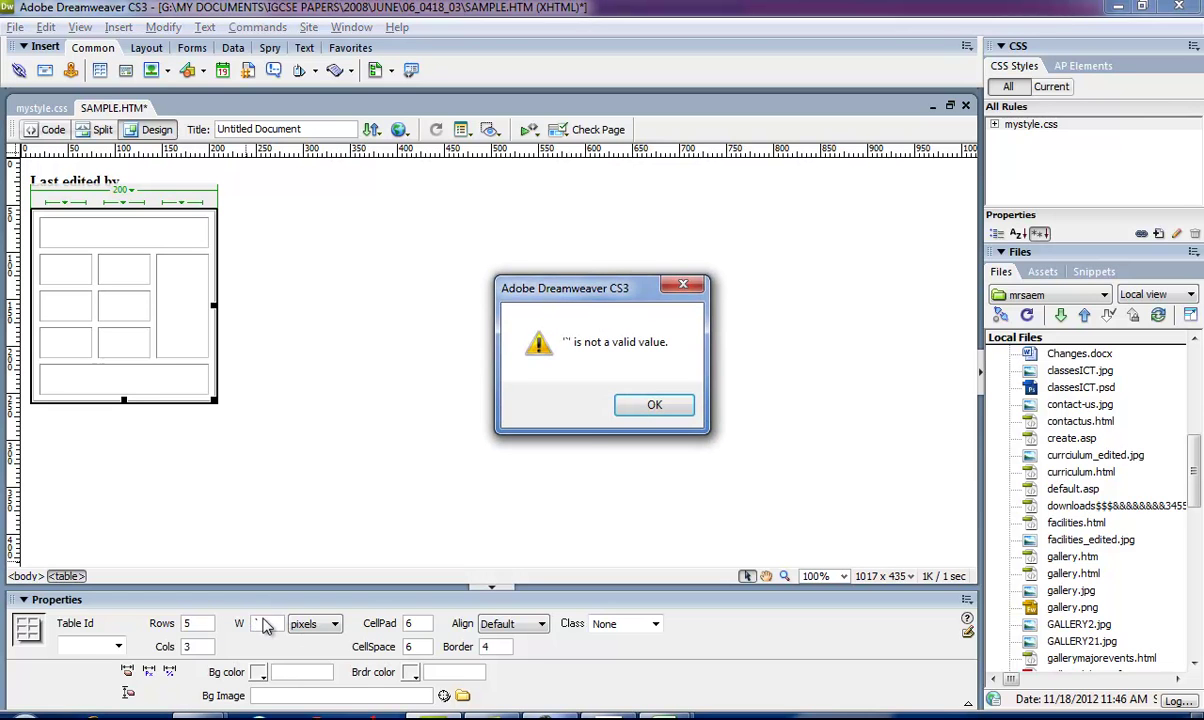
{"action": "left_click", "coordinate": [662, 402]}
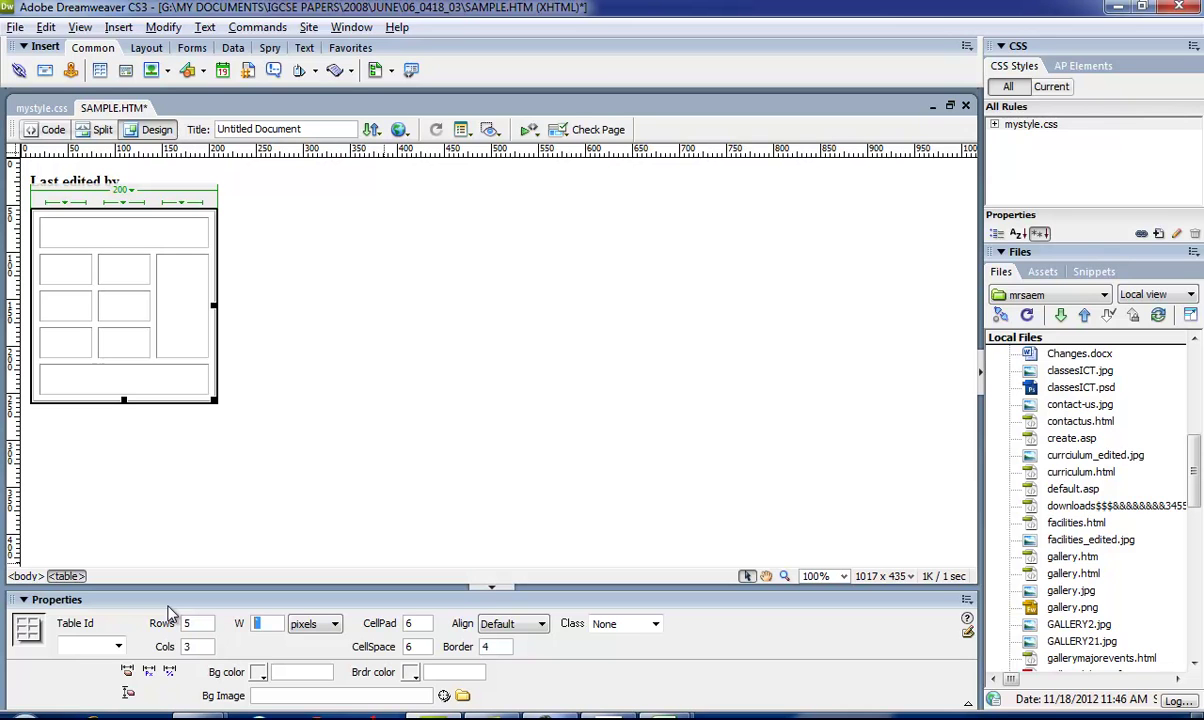
{"action": "left_click", "coordinate": [315, 623]}
{"action": "left_click", "coordinate": [305, 650]}
{"action": "left_click", "coordinate": [480, 505]}
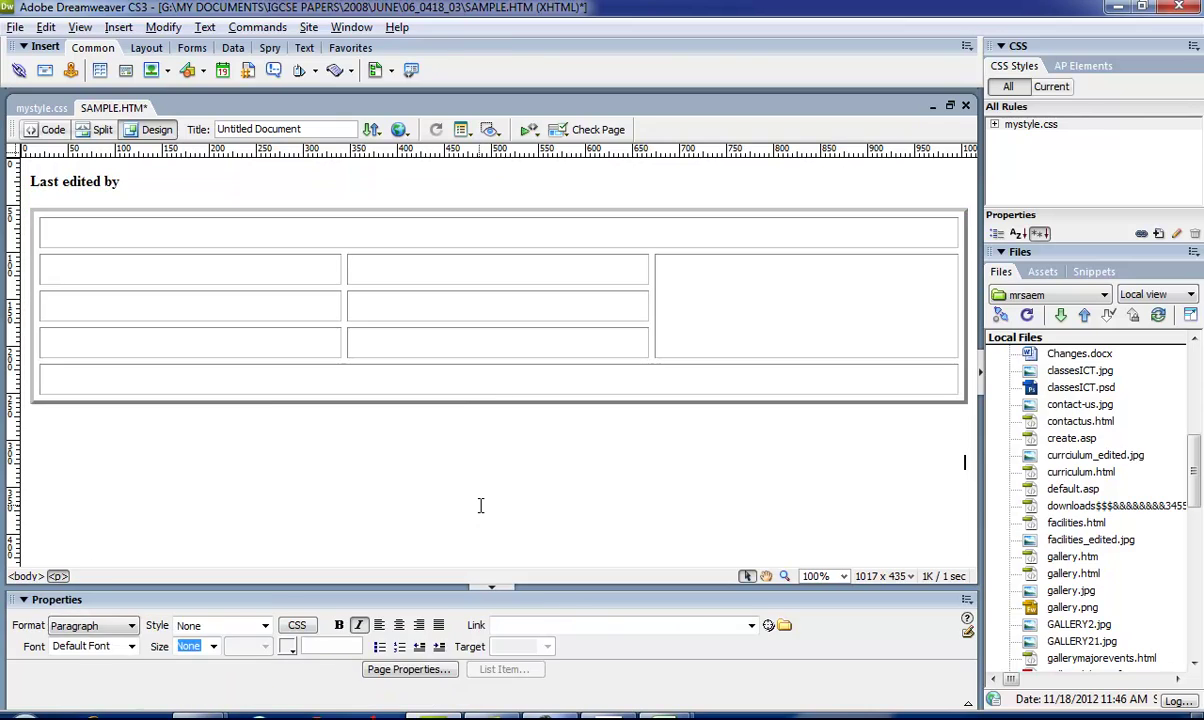
Step: Check task 32 in the PDF exam paper and open J8page.txt from the 06_0418_03 folder in Word, closing the activation wizard
{"action": "key", "text": "alt+Tab"}
{"action": "scroll", "coordinate": [479, 505], "scroll_direction": "down", "scroll_amount": 2}
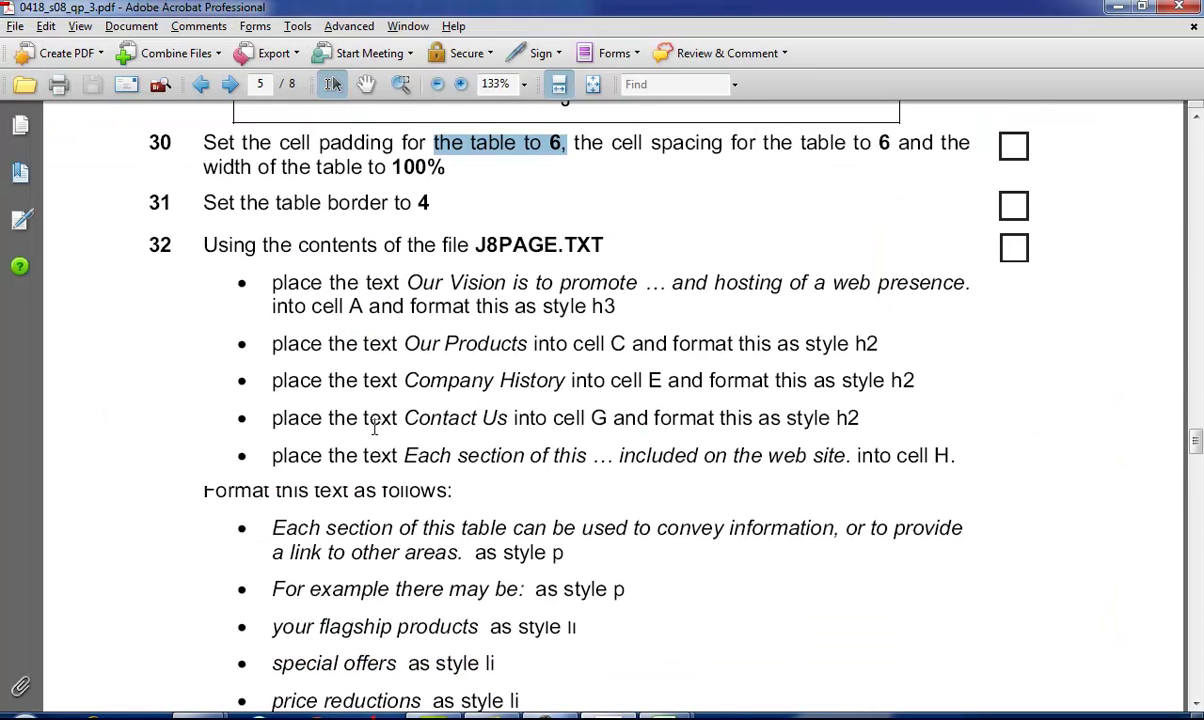
{"action": "left_click", "coordinate": [222, 714]}
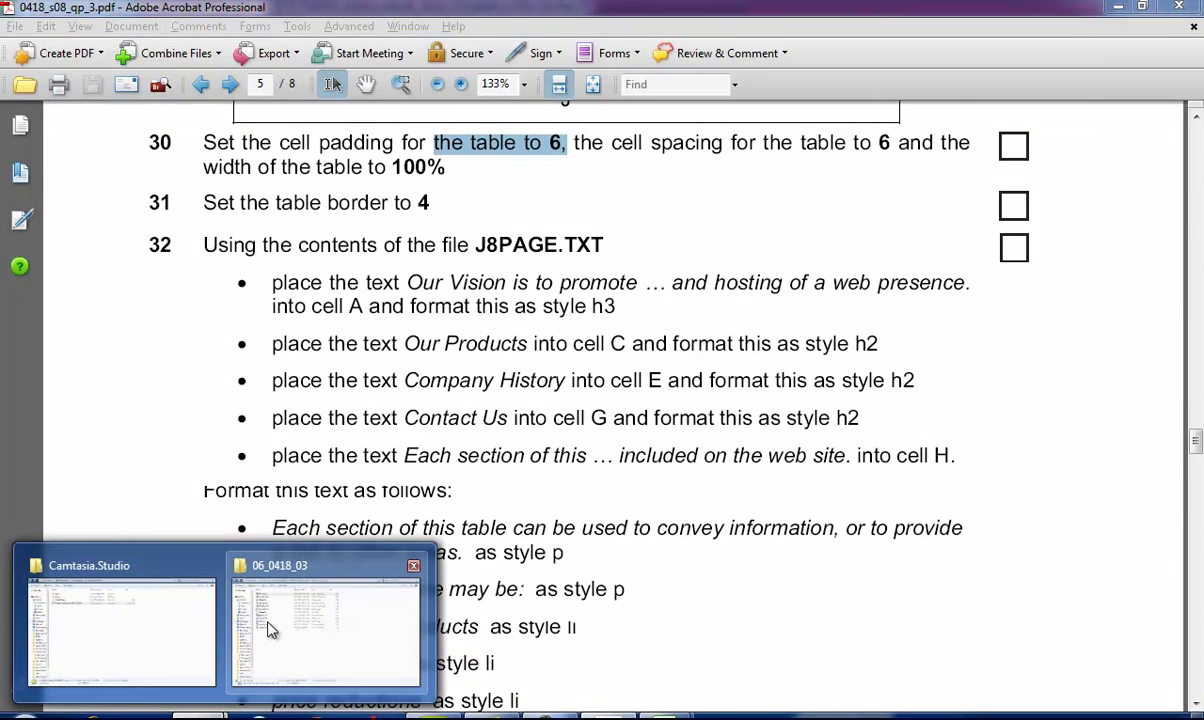
{"action": "left_click", "coordinate": [268, 629]}
{"action": "double_click", "coordinate": [238, 242]}
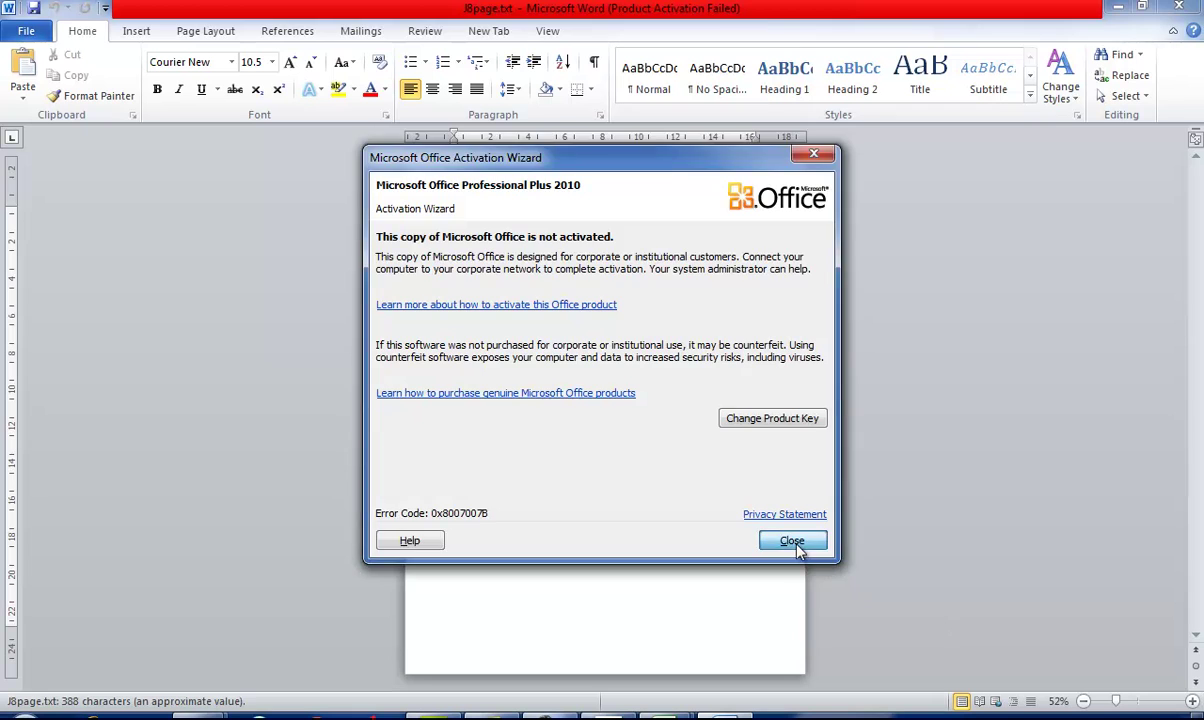
{"action": "left_click", "coordinate": [792, 541]}
{"action": "left_click_drag", "start_coordinate": [1116, 701], "coordinate": [1138, 703]}
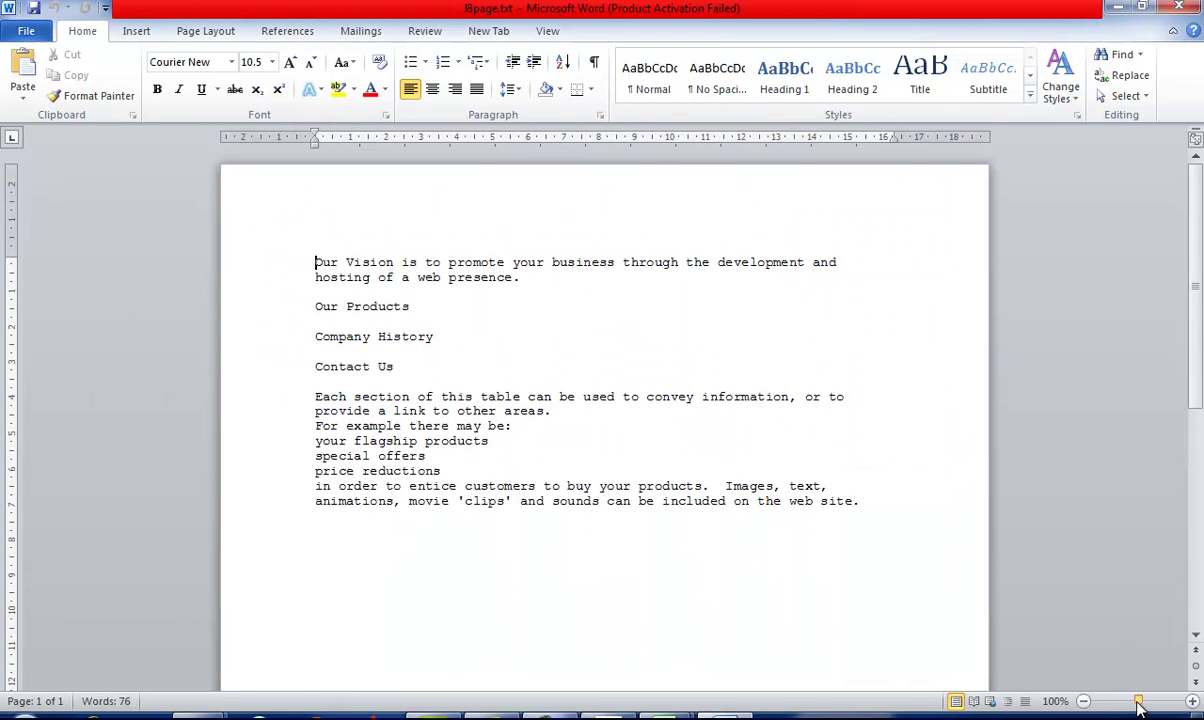
Step: Check the cell layout in the PDF exam paper and copy the "Our Vision is to promote" sentence from J8page.txt into the table's top cell in Dreamweaver
{"action": "left_click", "coordinate": [370, 715]}
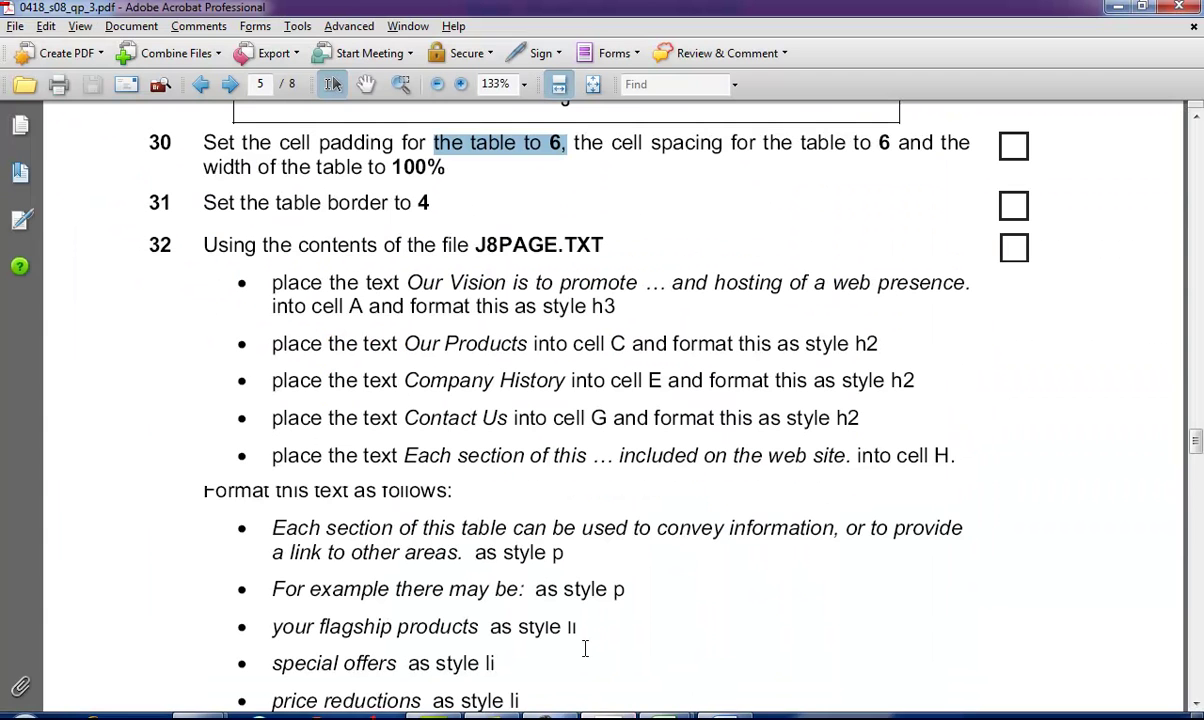
{"action": "left_click", "coordinate": [641, 336]}
{"action": "scroll", "coordinate": [650, 427], "scroll_direction": "up", "scroll_amount": 5}
{"action": "scroll", "coordinate": [653, 440], "scroll_direction": "down", "scroll_amount": 3}
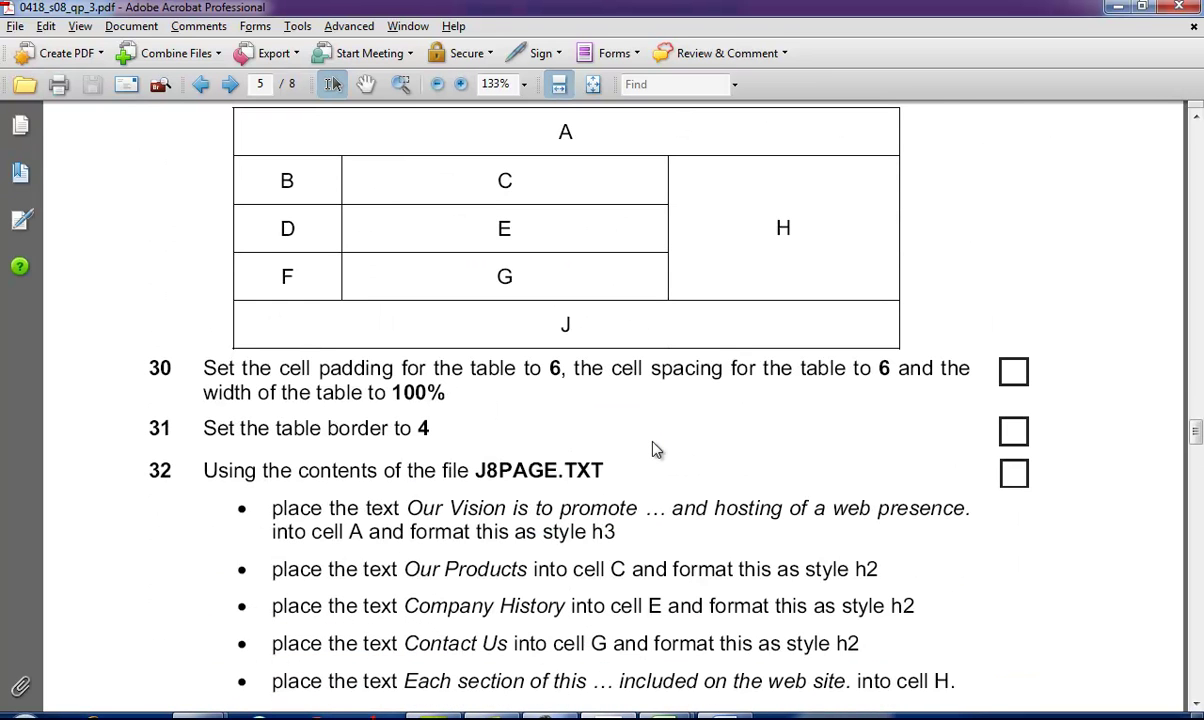
{"action": "key", "text": "alt+Tab"}
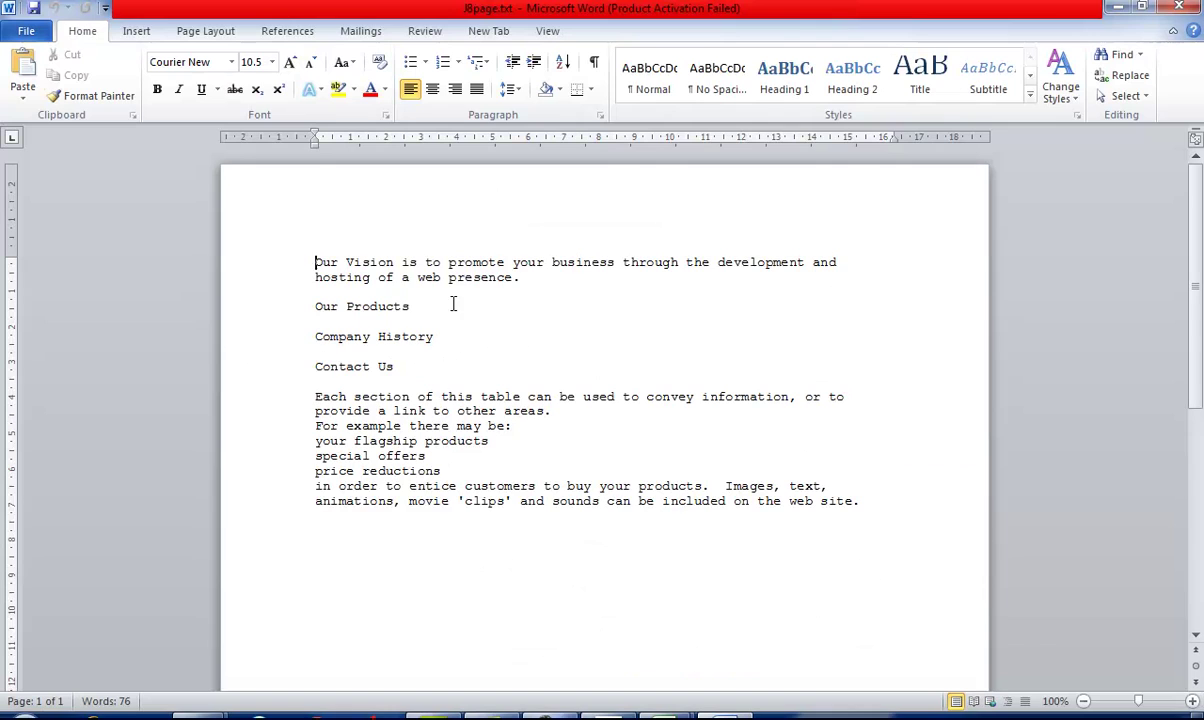
{"action": "left_click_drag", "start_coordinate": [512, 277], "coordinate": [286, 271]}
{"action": "key", "text": "ctrl+c"}
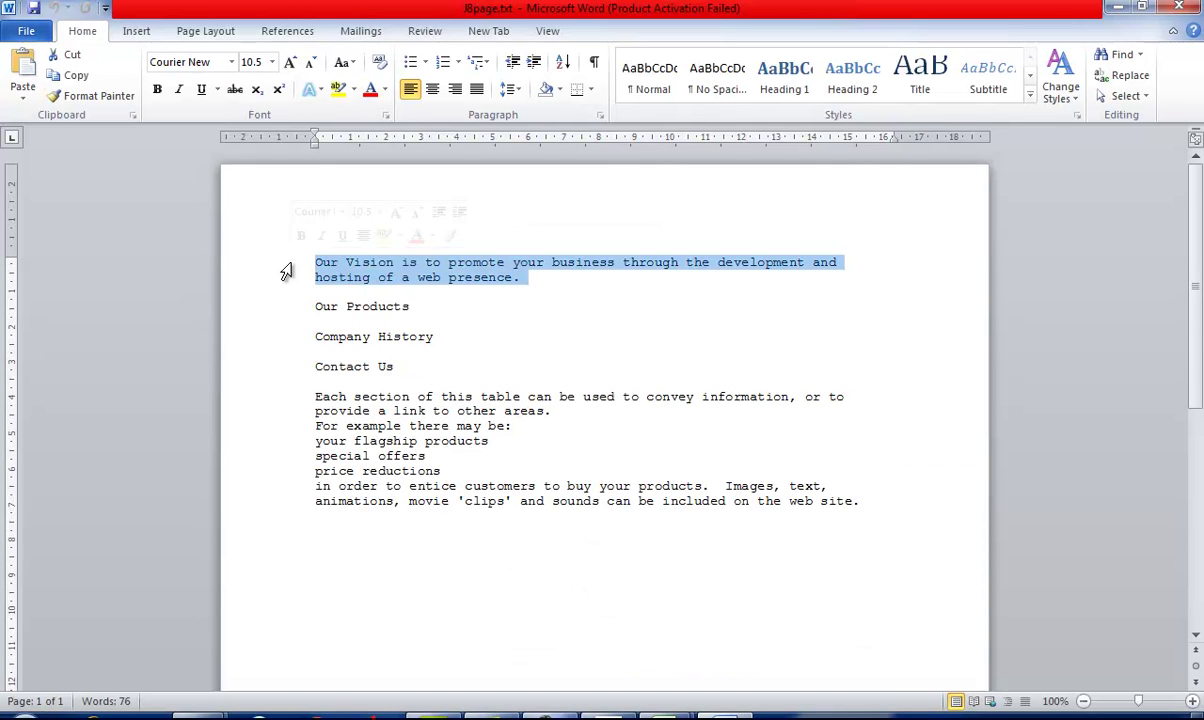
{"action": "key", "text": "alt+Tab"}
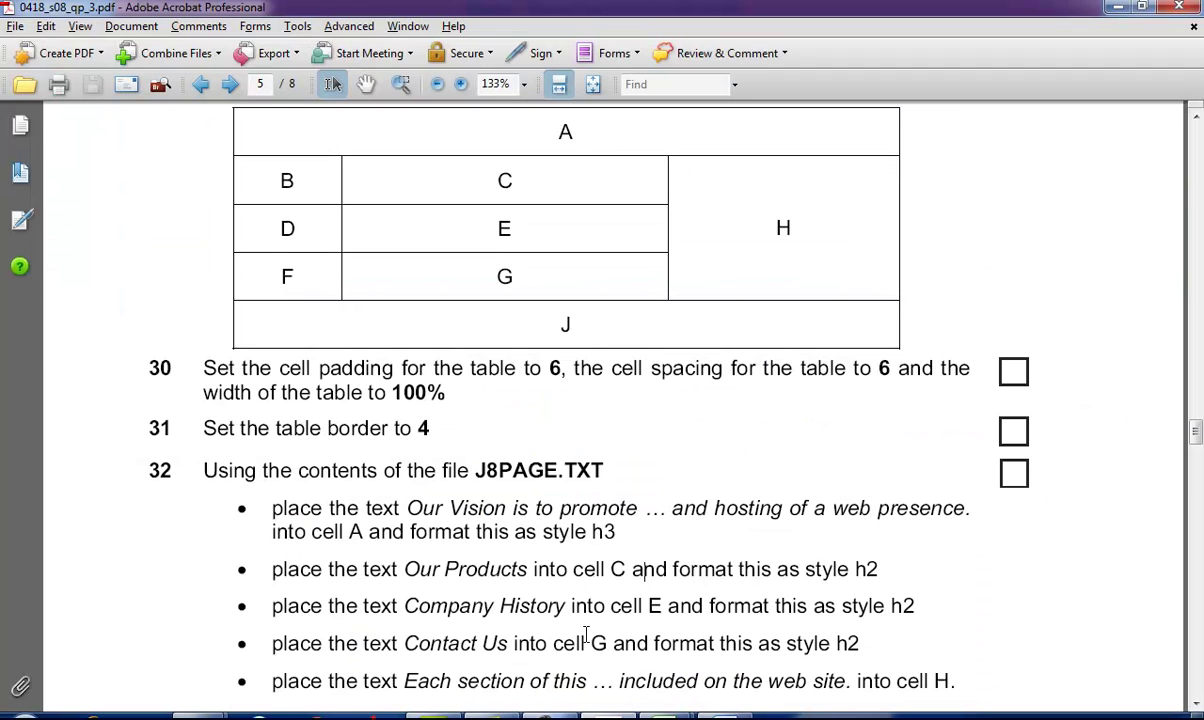
{"action": "key", "text": "alt+Tab"}
{"action": "left_click", "coordinate": [390, 245]}
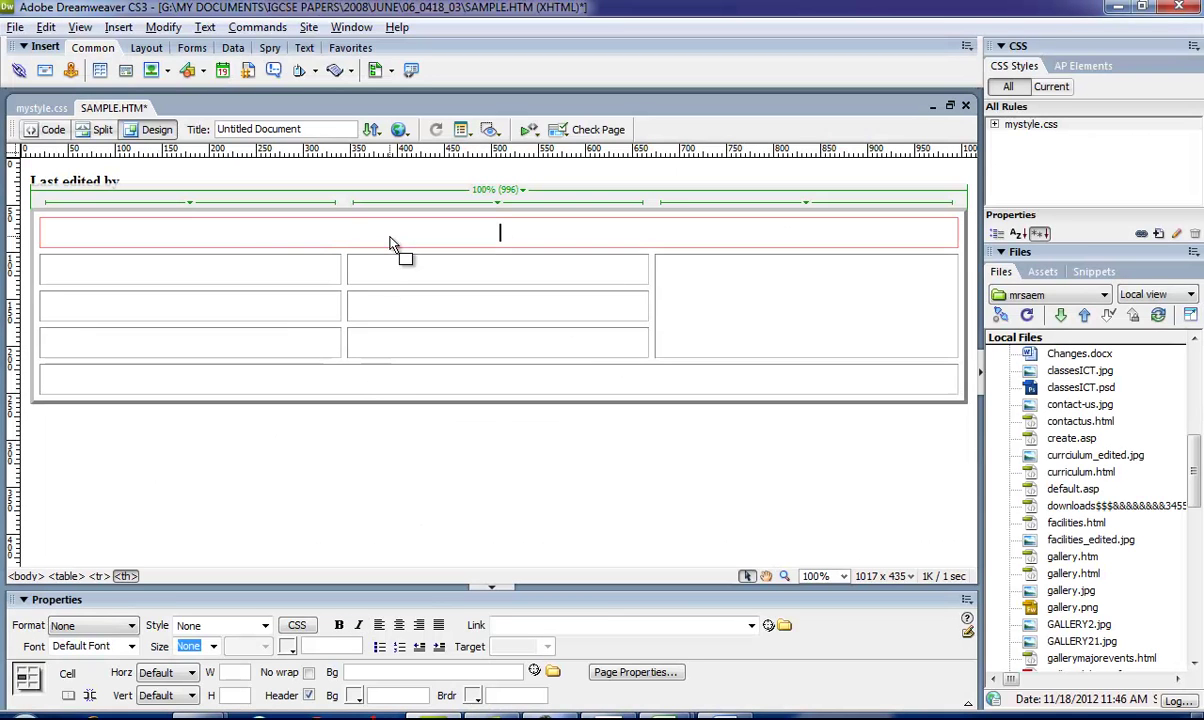
{"action": "key", "text": "ctrl+v"}
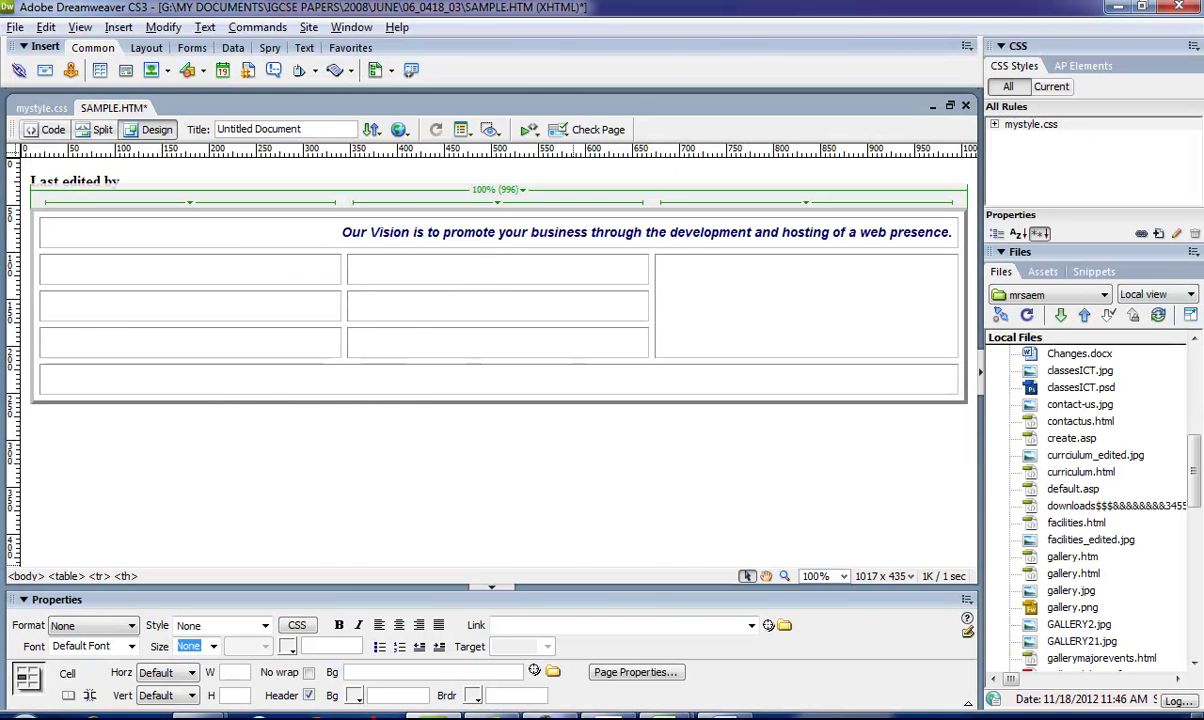
Step: Check the required style in the PDF exam paper and format the Our Vision sentence in the top cell as Heading 3
{"action": "key", "text": "alt+Tab"}
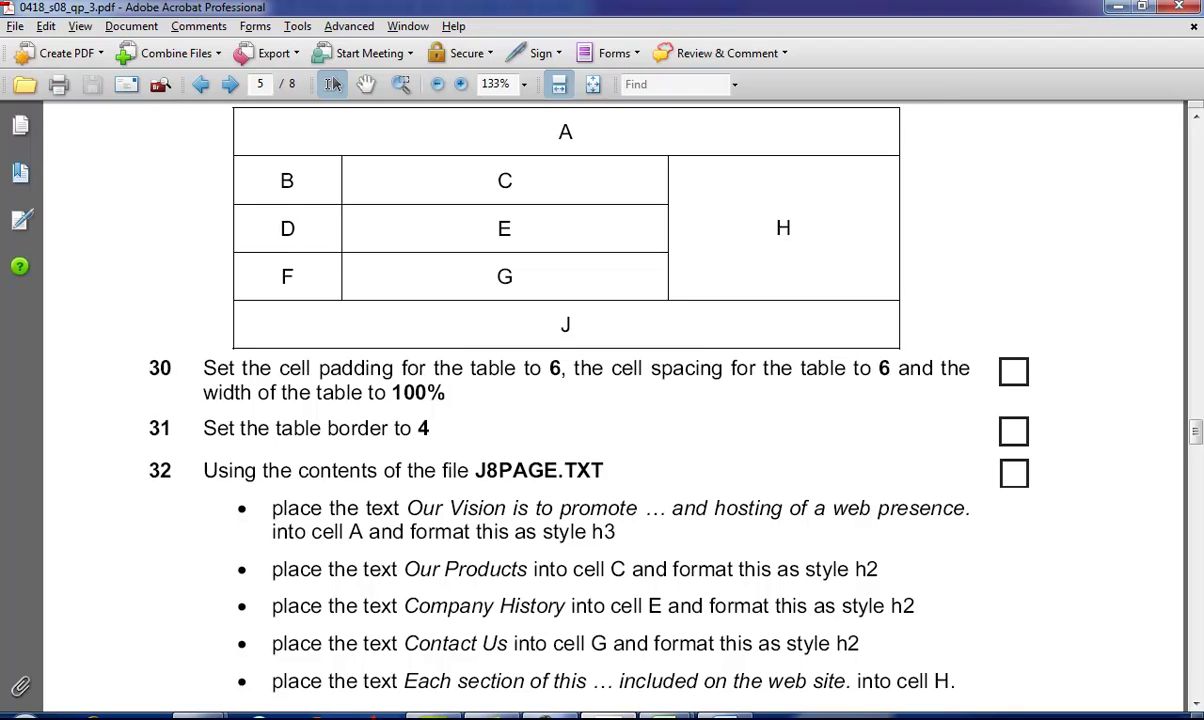
{"action": "key", "text": "alt+Tab"}
{"action": "left_click_drag", "start_coordinate": [333, 236], "coordinate": [870, 245]}
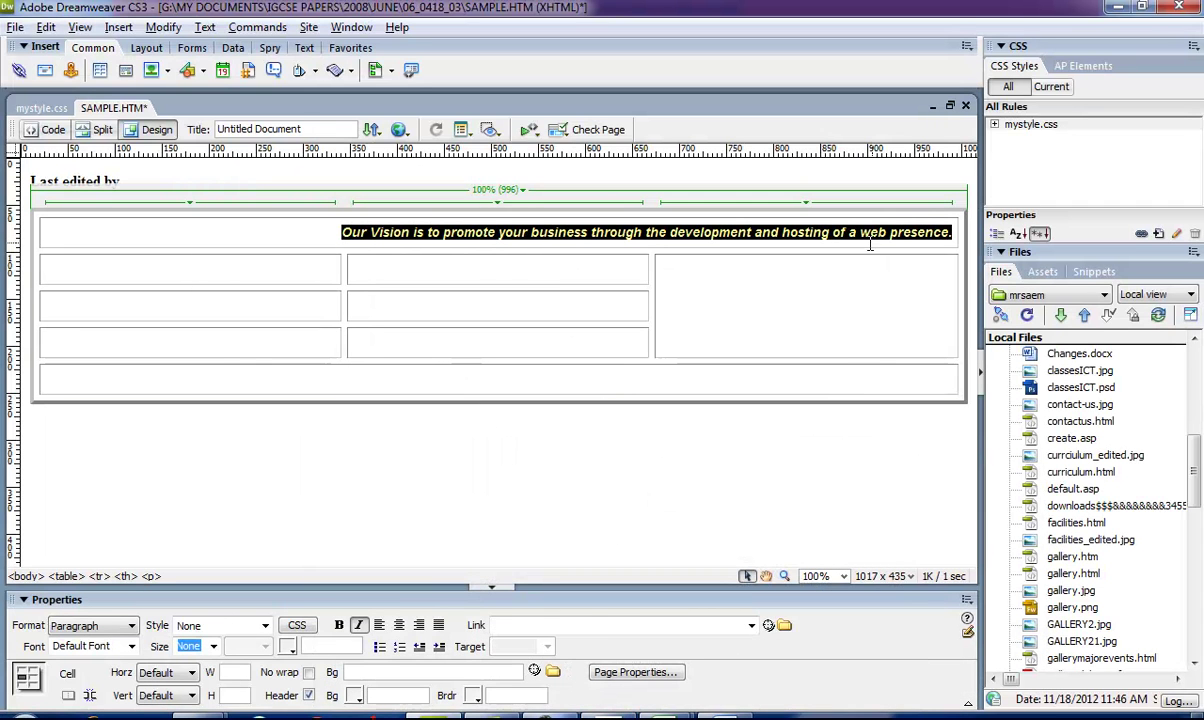
{"action": "left_click", "coordinate": [92, 625]}
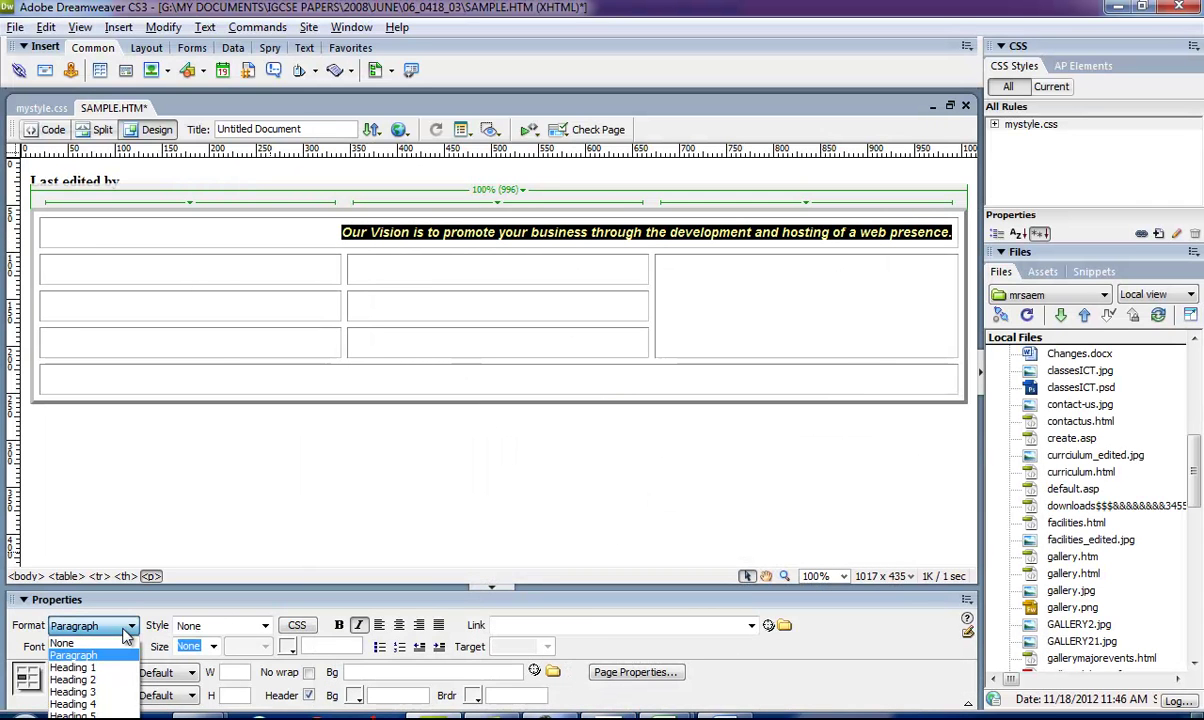
{"action": "left_click", "coordinate": [98, 705]}
{"action": "left_click", "coordinate": [253, 276]}
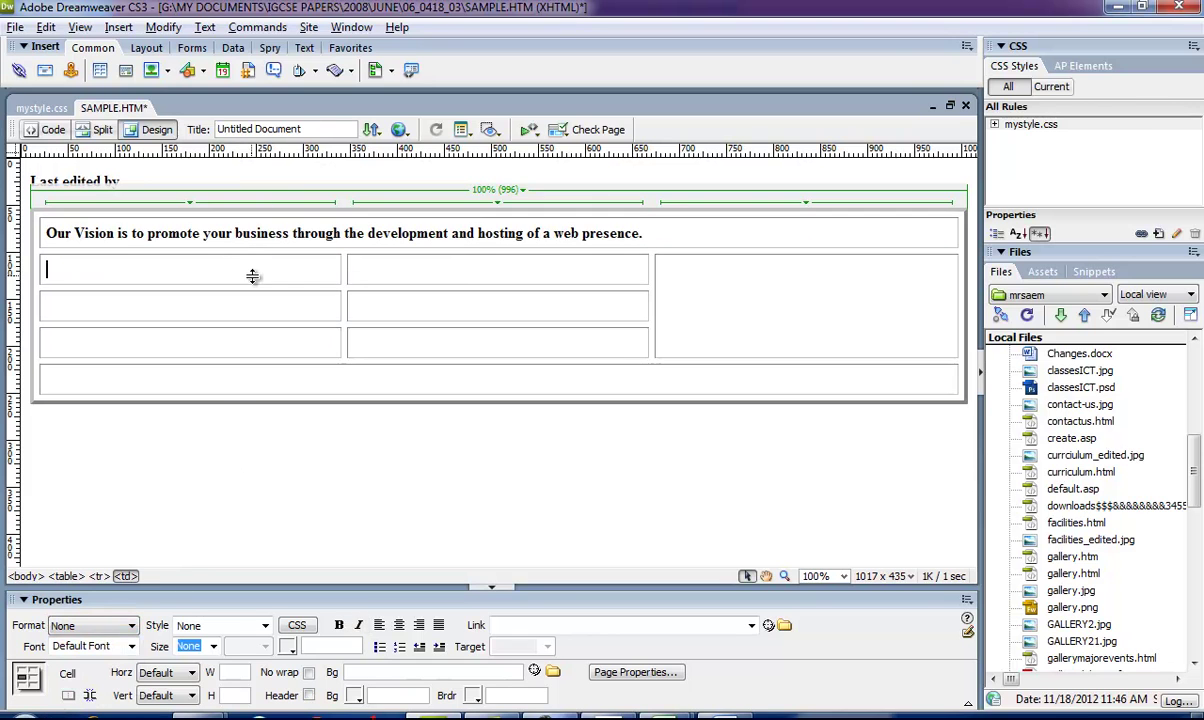
Step: Check cell C in the PDF exam paper and copy "Our Products" from J8page.txt into the second row's middle cell in Dreamweaver
{"action": "key", "text": "alt+Tab"}
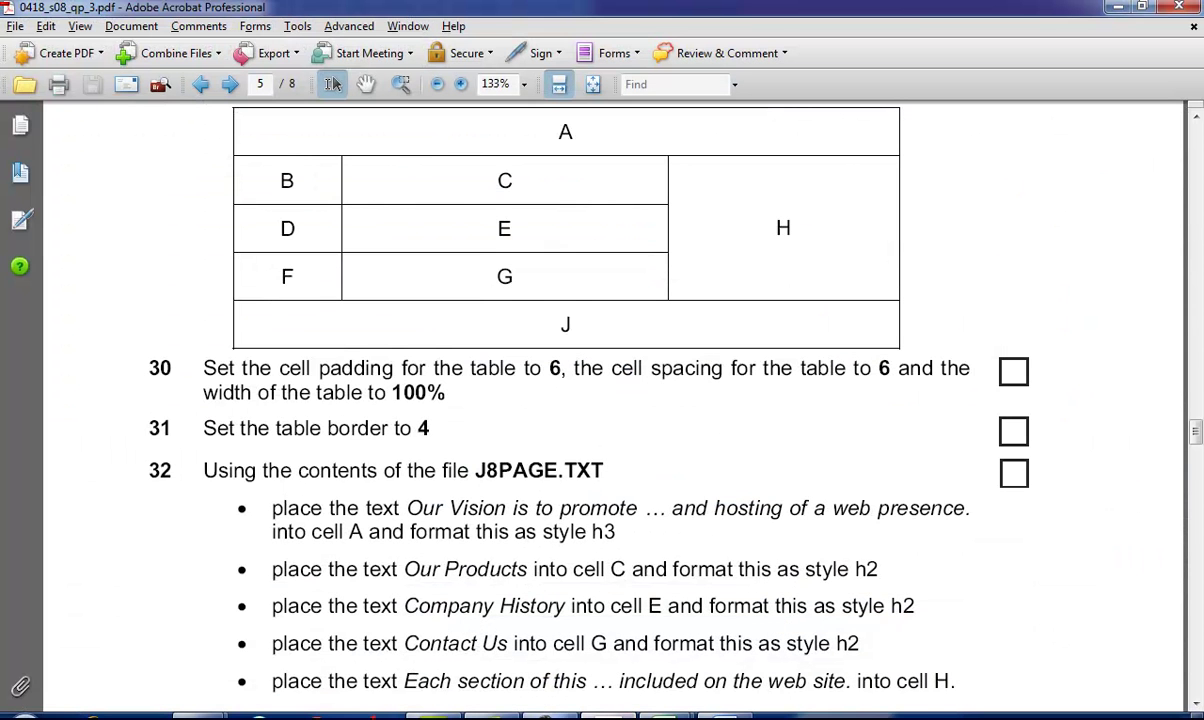
{"action": "scroll", "coordinate": [568, 690], "scroll_direction": "down", "scroll_amount": 1}
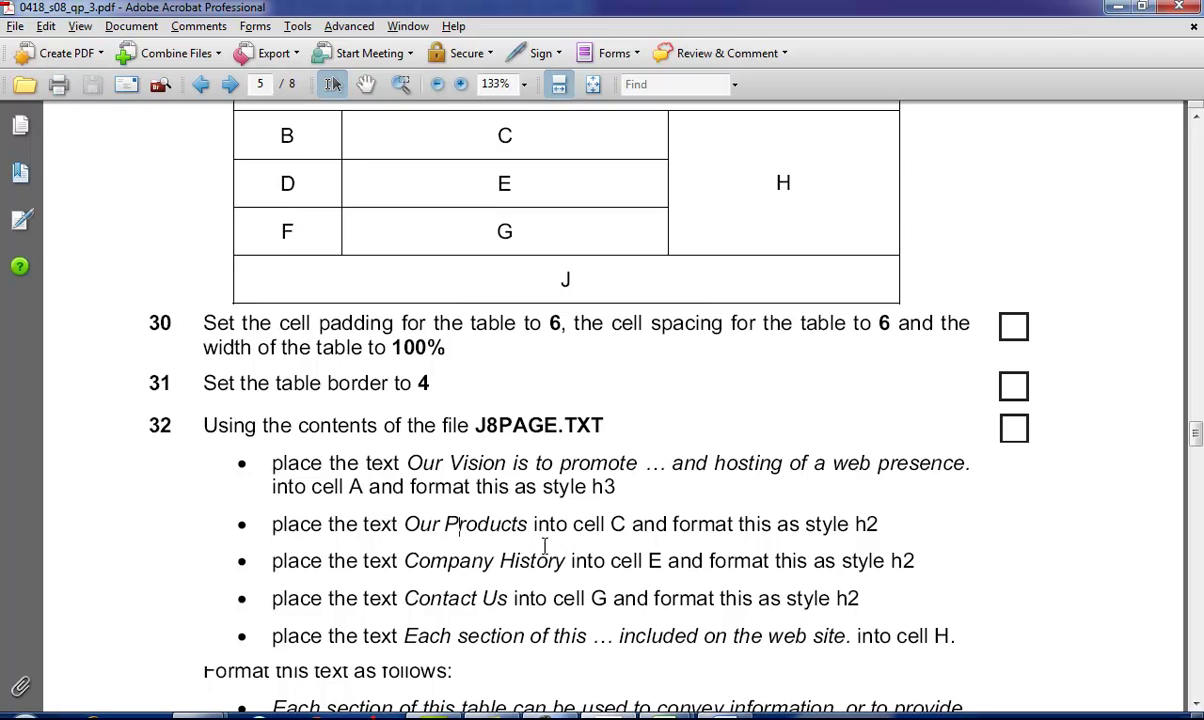
{"action": "scroll", "coordinate": [540, 560], "scroll_direction": "up", "scroll_amount": 2}
{"action": "scroll", "coordinate": [539, 575], "scroll_direction": "down", "scroll_amount": 2}
{"action": "key", "text": "alt+Tab"}
{"action": "left_click", "coordinate": [303, 308]}
{"action": "key", "text": "ctrl+c"}
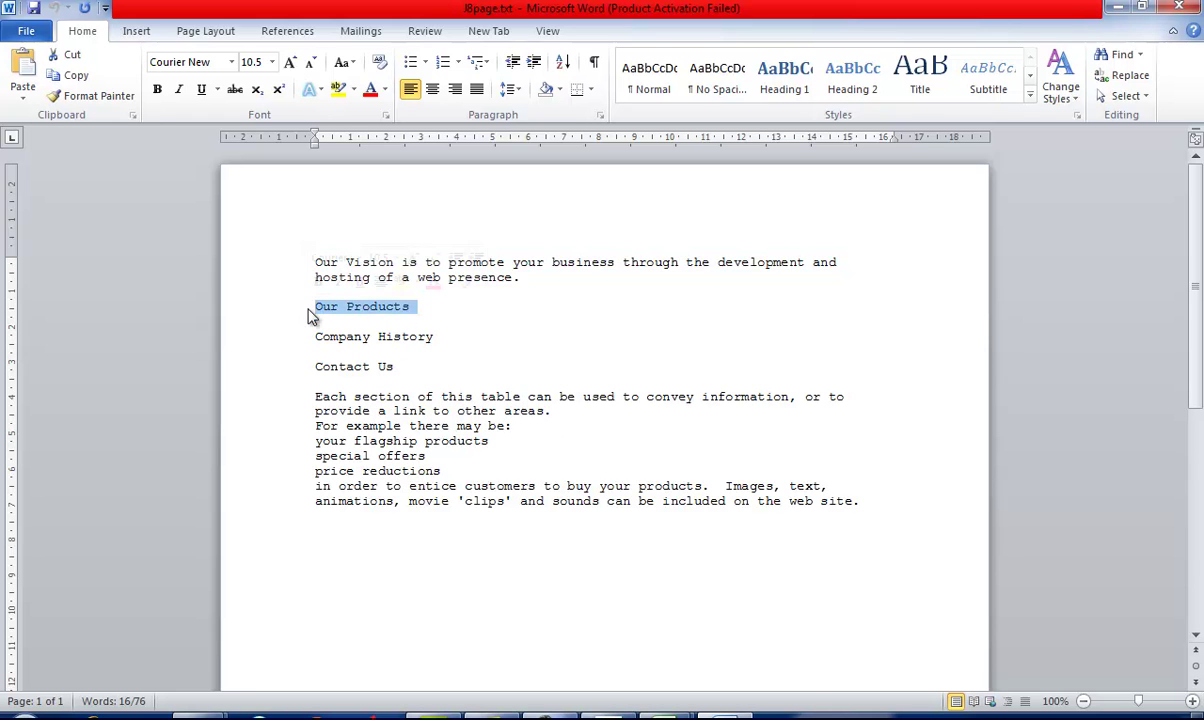
{"action": "key", "text": "alt+Tab"}
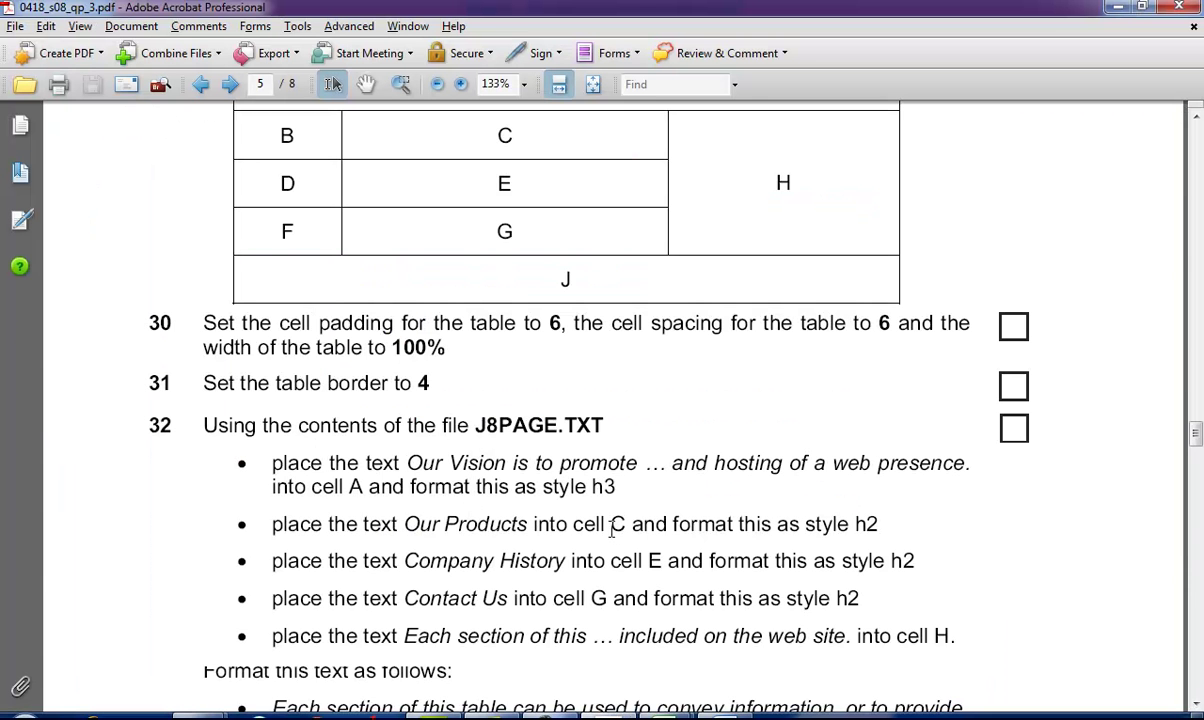
{"action": "key", "text": "alt+Tab"}
{"action": "key", "text": "alt+Tab"}
{"action": "key", "text": "alt+Tab"}
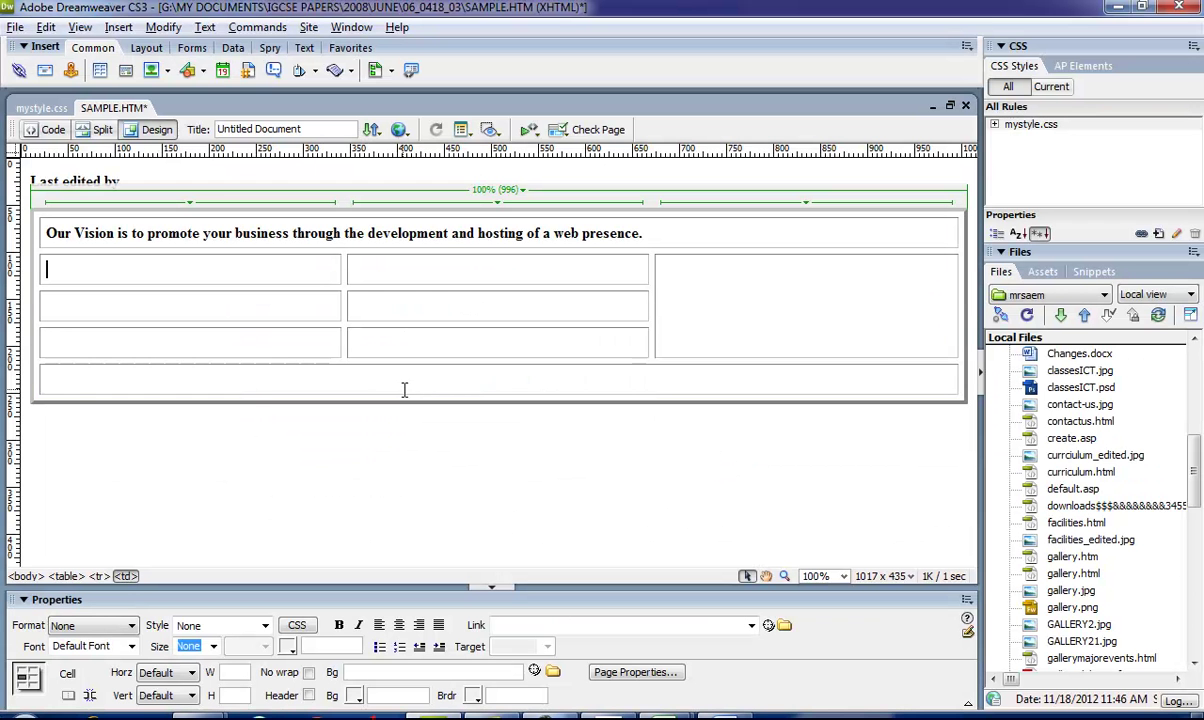
{"action": "left_click", "coordinate": [420, 269]}
{"action": "key", "text": "ctrl+v"}
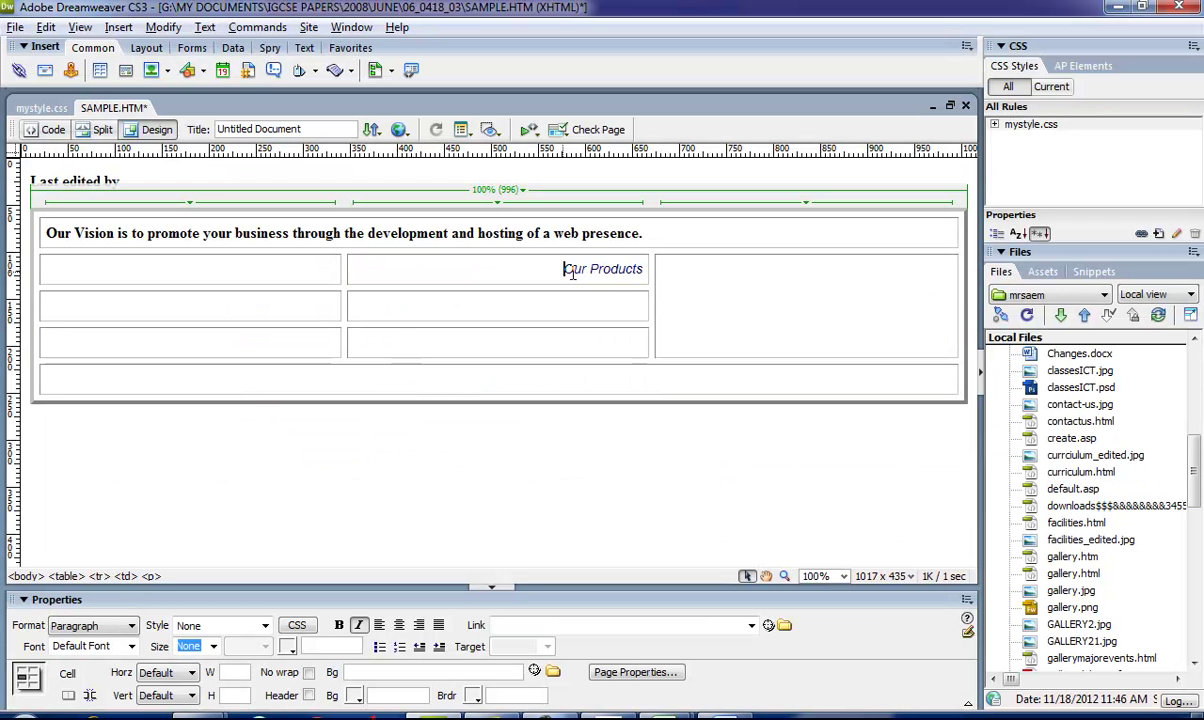
Step: Format the Our Products text in the second row's middle cell as Heading 2
{"action": "left_click_drag", "start_coordinate": [565, 269], "coordinate": [645, 270]}
{"action": "left_click", "coordinate": [118, 630]}
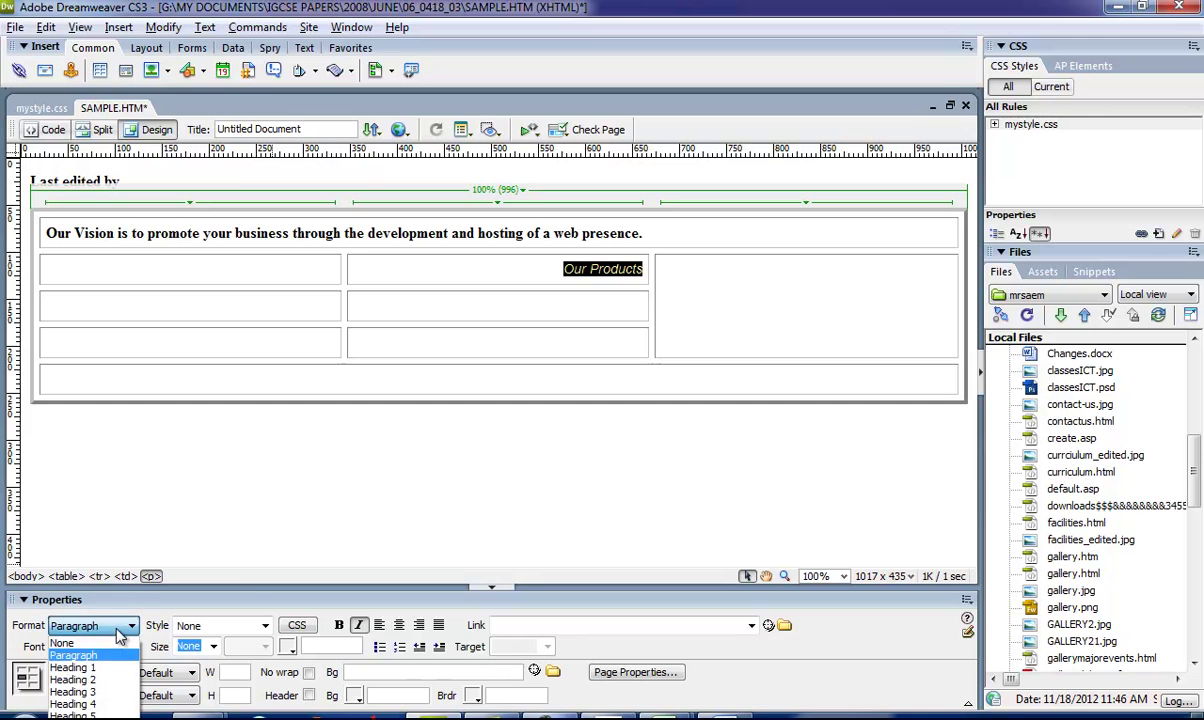
{"action": "left_click", "coordinate": [100, 679]}
Step: Check cell E in the PDF exam paper and copy "Company History" from J8page.txt into the third row's middle cell in Dreamweaver
{"action": "left_click", "coordinate": [519, 298]}
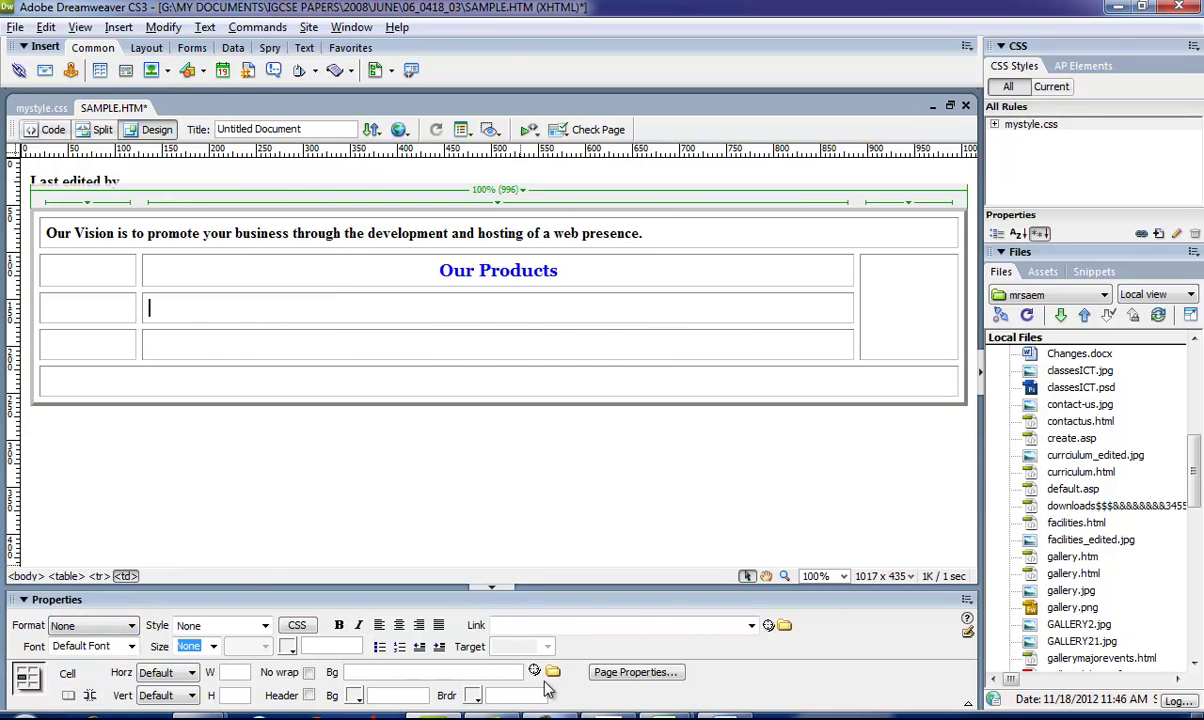
{"action": "key", "text": "alt+Tab"}
{"action": "scroll", "coordinate": [545, 412], "scroll_direction": "down", "scroll_amount": 2}
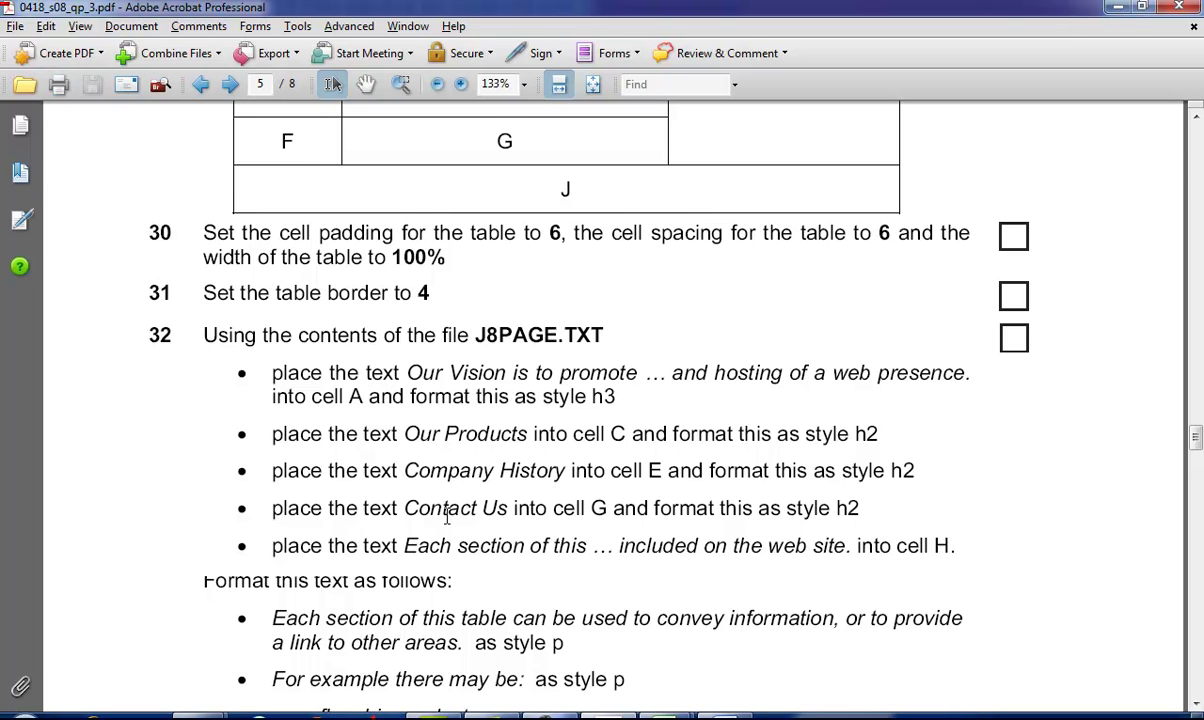
{"action": "scroll", "coordinate": [478, 495], "scroll_direction": "up", "scroll_amount": 1}
{"action": "scroll", "coordinate": [497, 357], "scroll_direction": "down", "scroll_amount": 1}
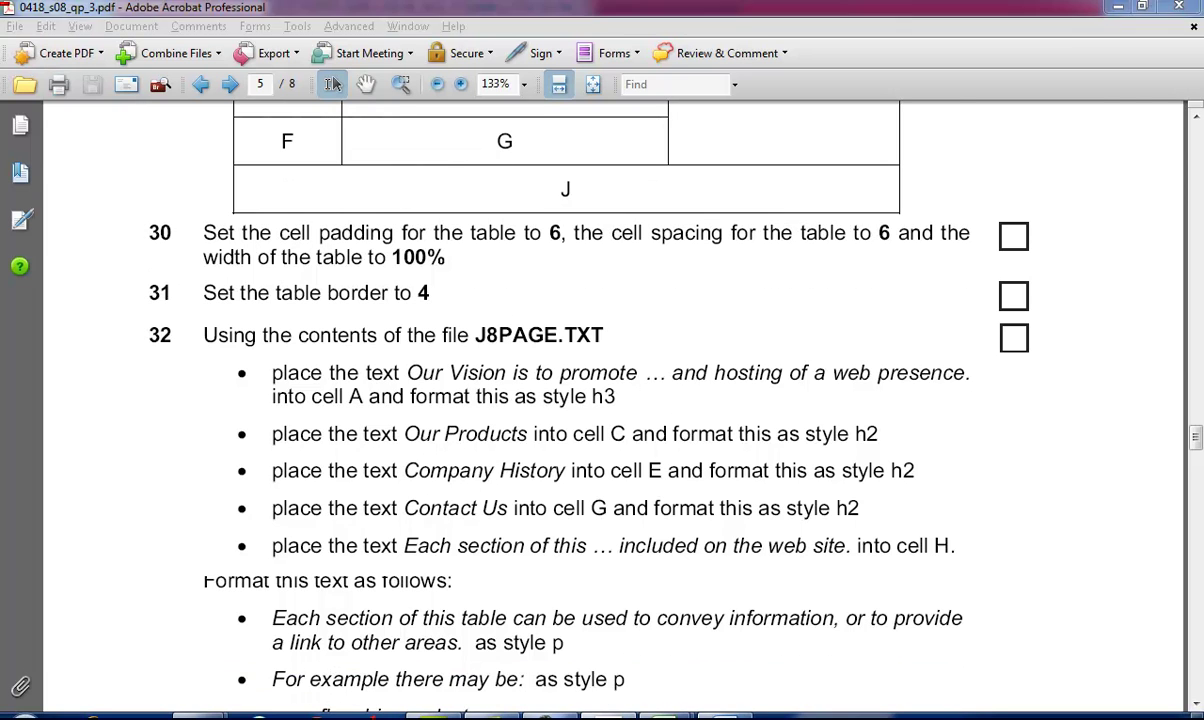
{"action": "key", "text": "alt+Tab"}
{"action": "left_click_drag", "start_coordinate": [466, 339], "coordinate": [316, 321]}
{"action": "key", "text": "ctrl+c"}
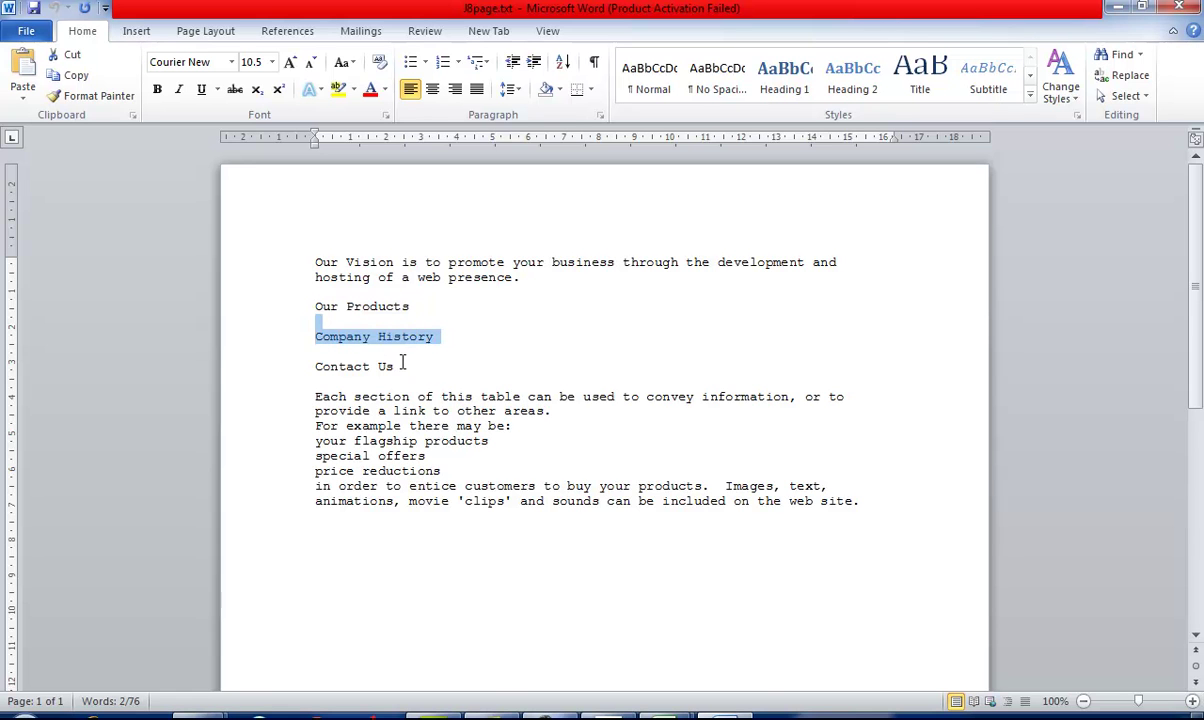
{"action": "key", "text": "alt+Tab"}
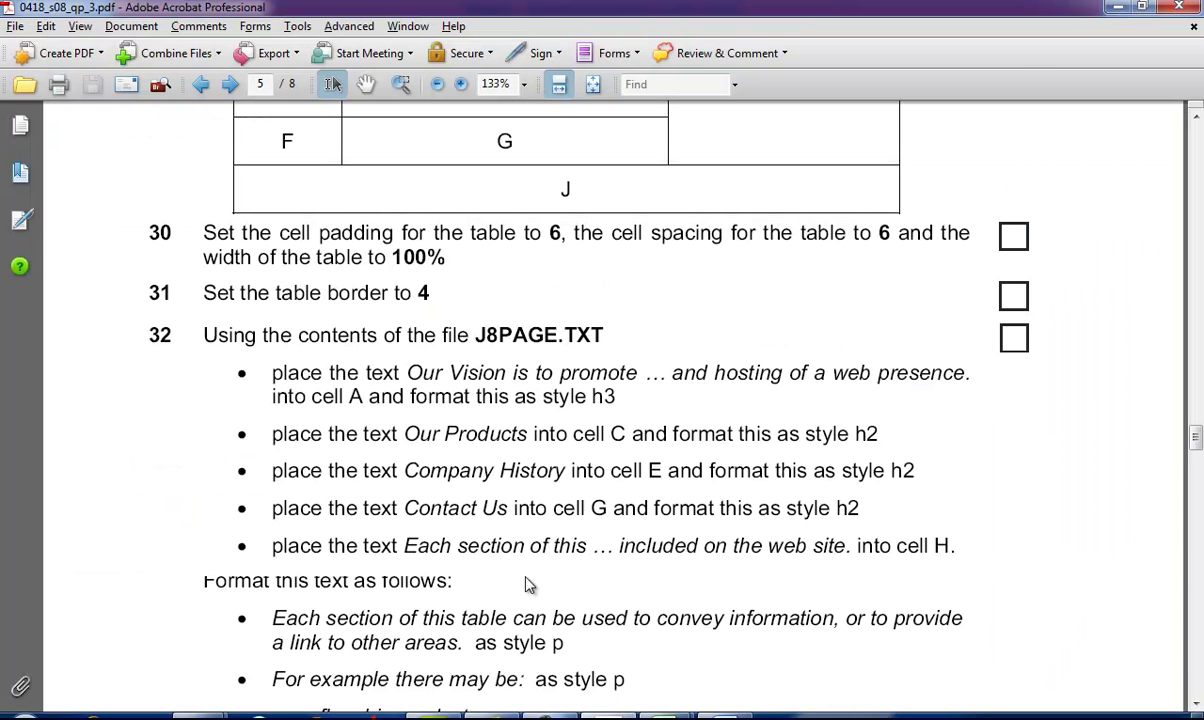
{"action": "key", "text": "alt+Tab"}
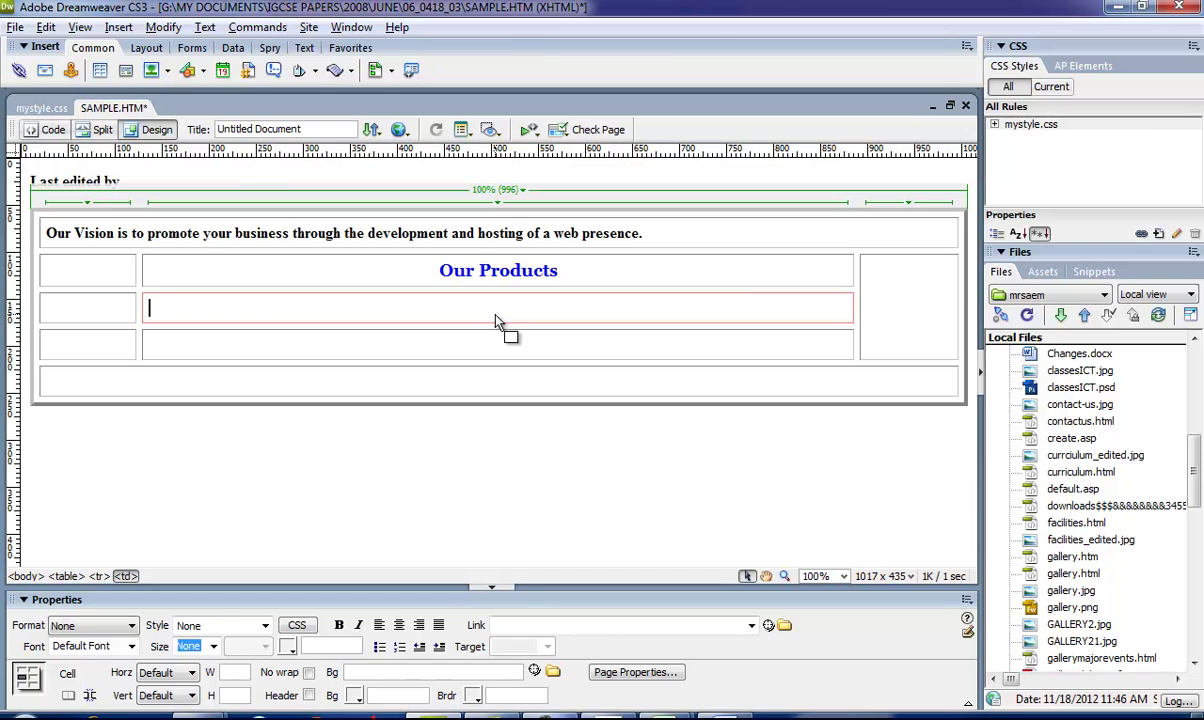
{"action": "key", "text": "ctrl+v"}
Step: Copy "Contact Us" from J8page.txt in Word into the fourth row's middle cell in Dreamweaver
{"action": "key", "text": "alt+Tab"}
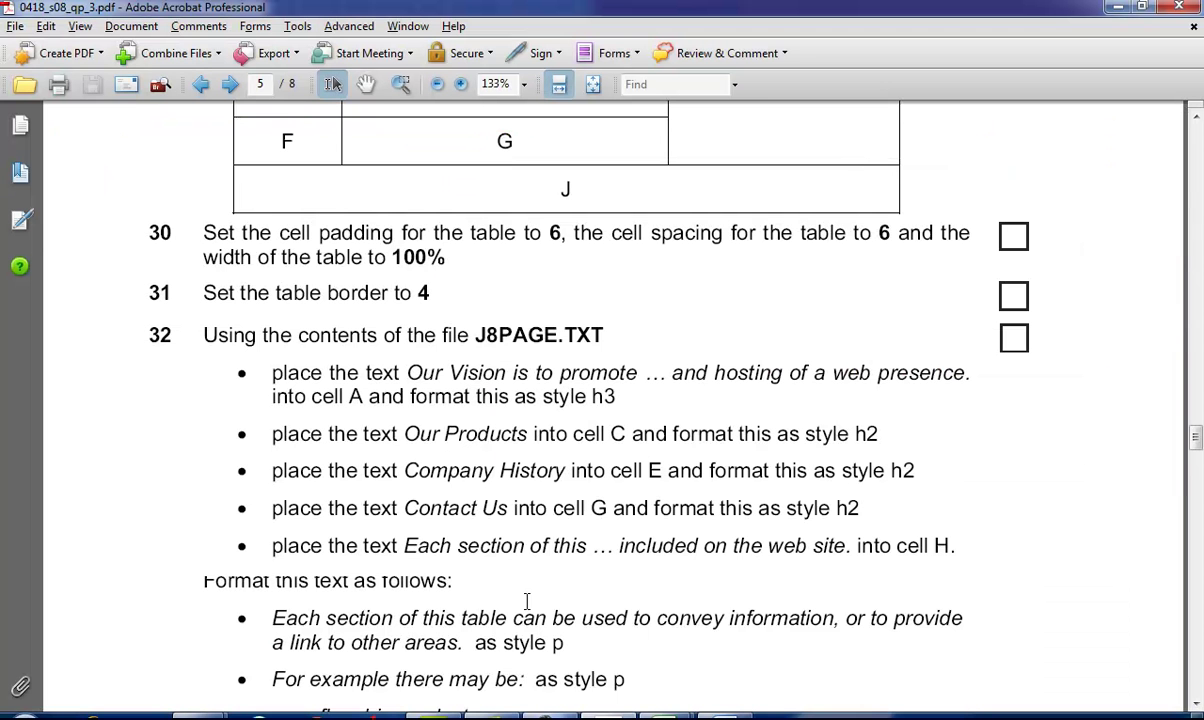
{"action": "left_click", "coordinate": [681, 712]}
{"action": "left_click", "coordinate": [288, 364]}
{"action": "key", "text": "ctrl+c"}
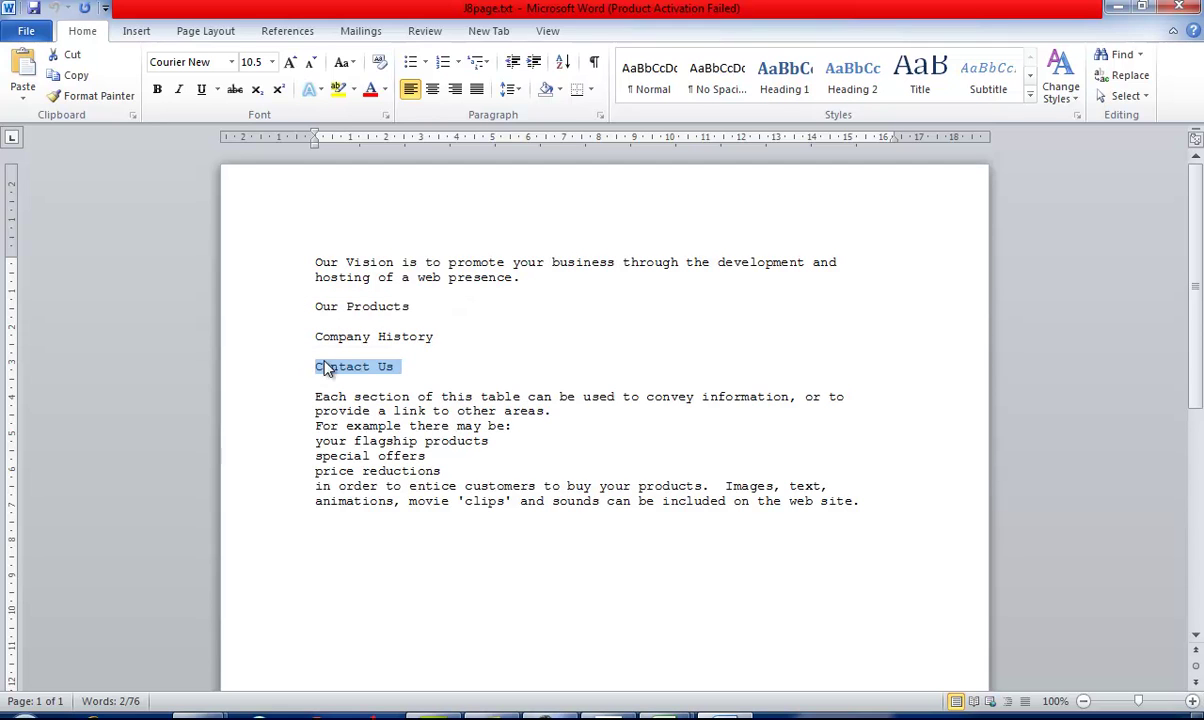
{"action": "key", "text": "alt+Tab"}
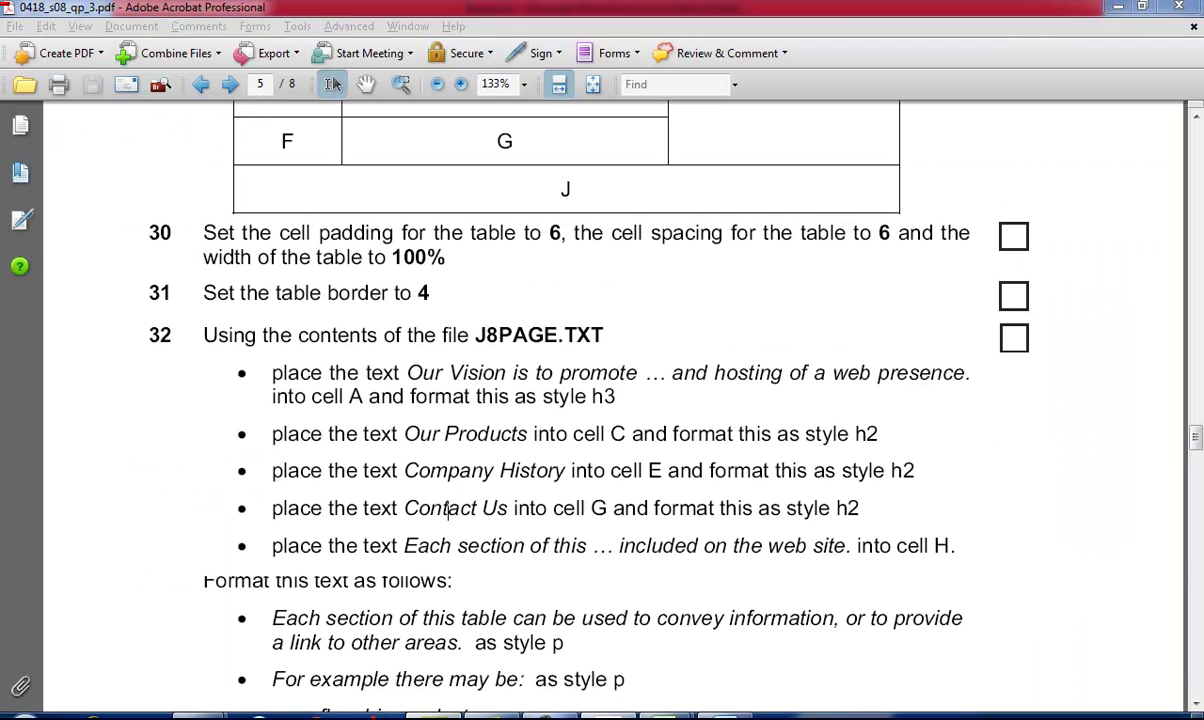
{"action": "key", "text": "alt+Tab"}
{"action": "left_click", "coordinate": [508, 348]}
{"action": "key", "text": "ctrl+v"}
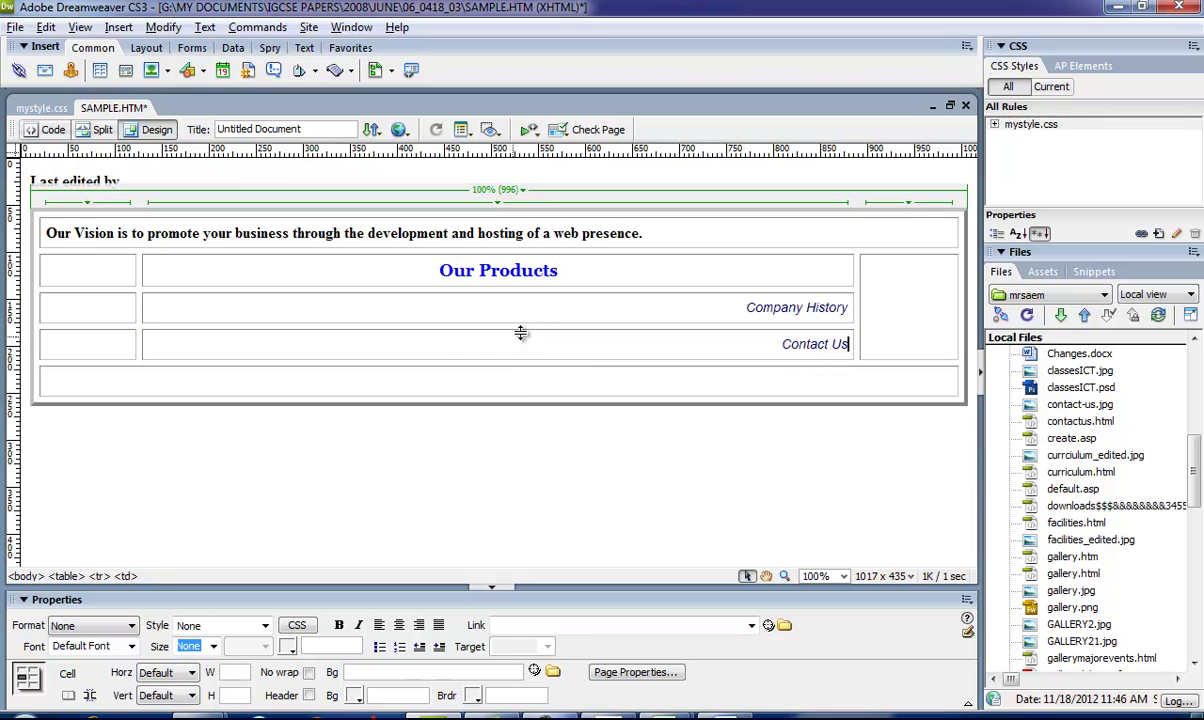
Step: Format the Company History and Contact Us cells together as Heading 2
{"action": "left_click_drag", "start_coordinate": [778, 307], "coordinate": [833, 349]}
{"action": "left_click", "coordinate": [117, 625]}
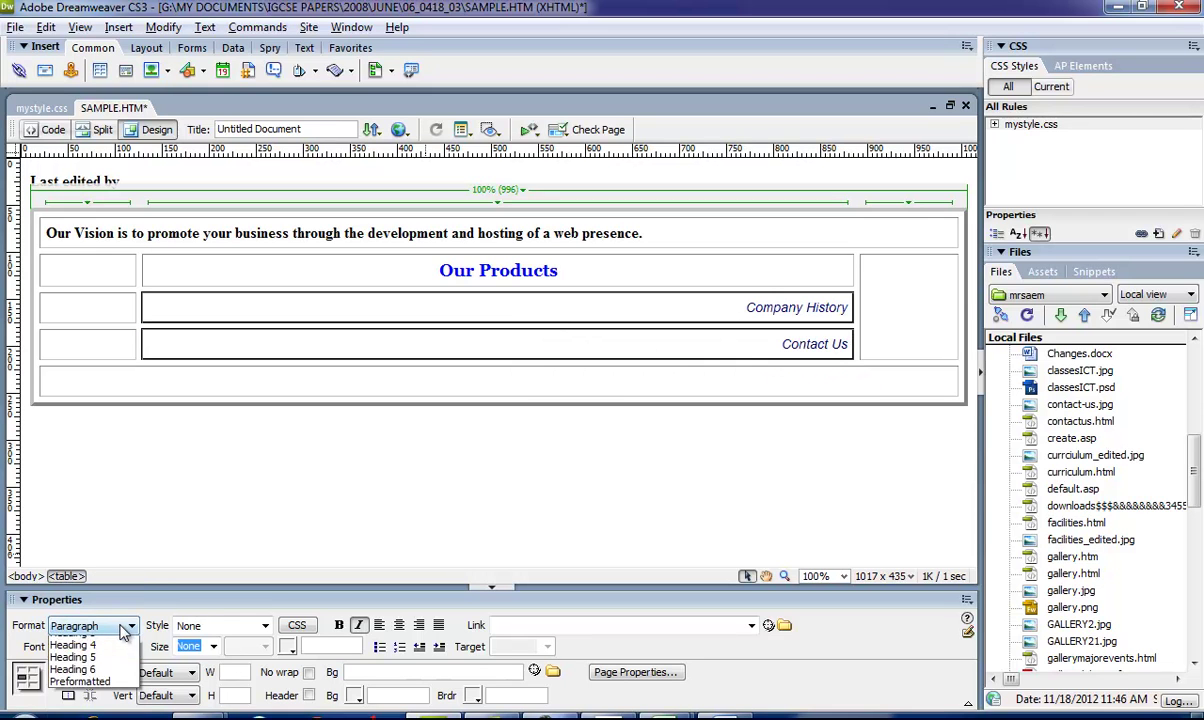
{"action": "left_click", "coordinate": [70, 677]}
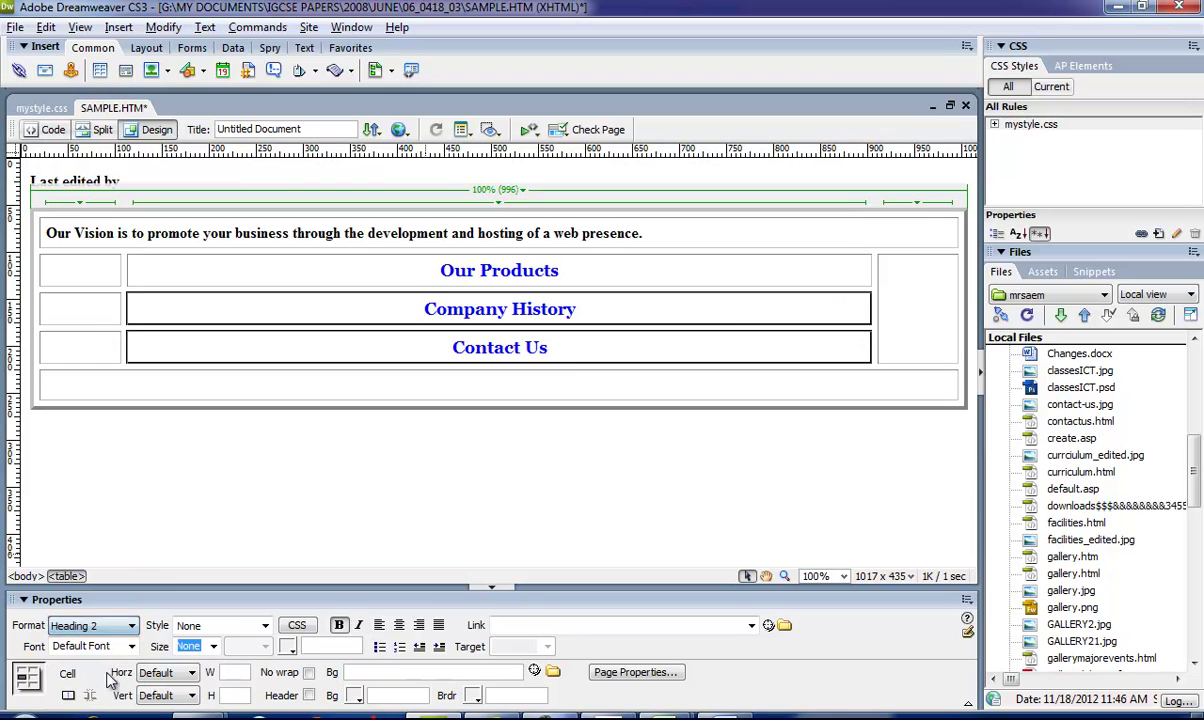
{"action": "left_click", "coordinate": [577, 353]}
Step: Read the PDF exam paper's instruction for the text in cell H and compare it with J8page.txt in Word
{"action": "left_click", "coordinate": [602, 716]}
{"action": "scroll", "coordinate": [552, 588], "scroll_direction": "down", "scroll_amount": 1}
{"action": "scroll", "coordinate": [552, 588], "scroll_direction": "down", "scroll_amount": 3}
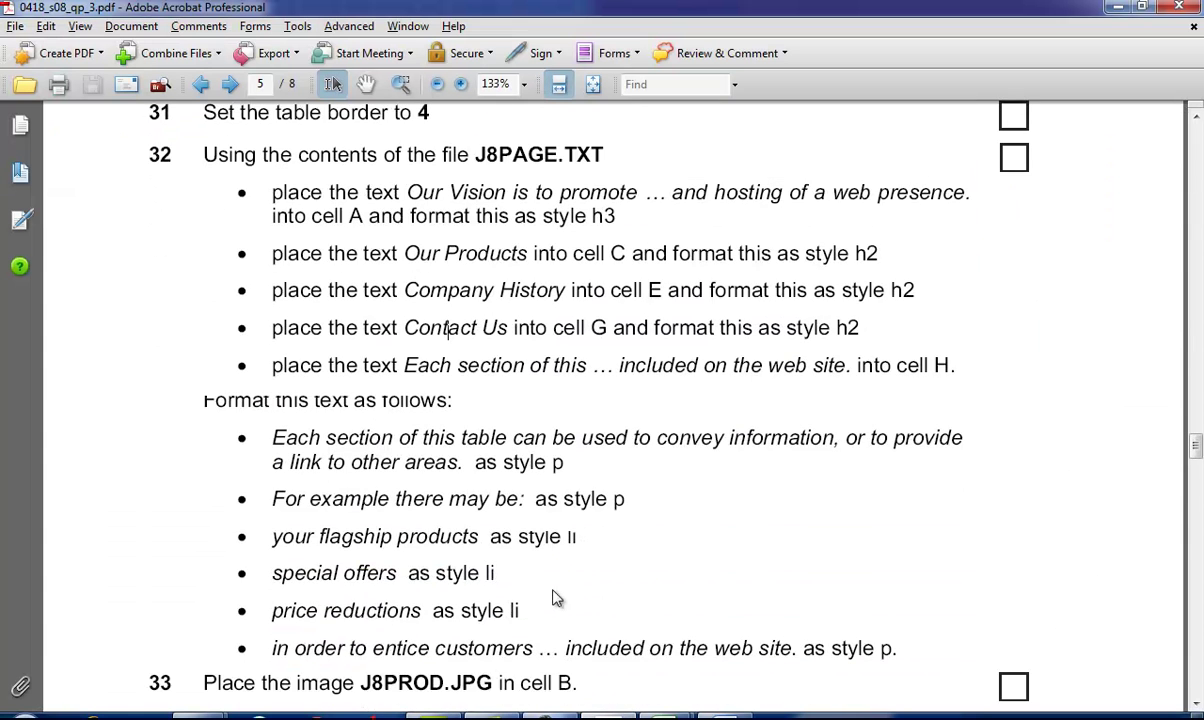
{"action": "scroll", "coordinate": [537, 537], "scroll_direction": "down", "scroll_amount": 1}
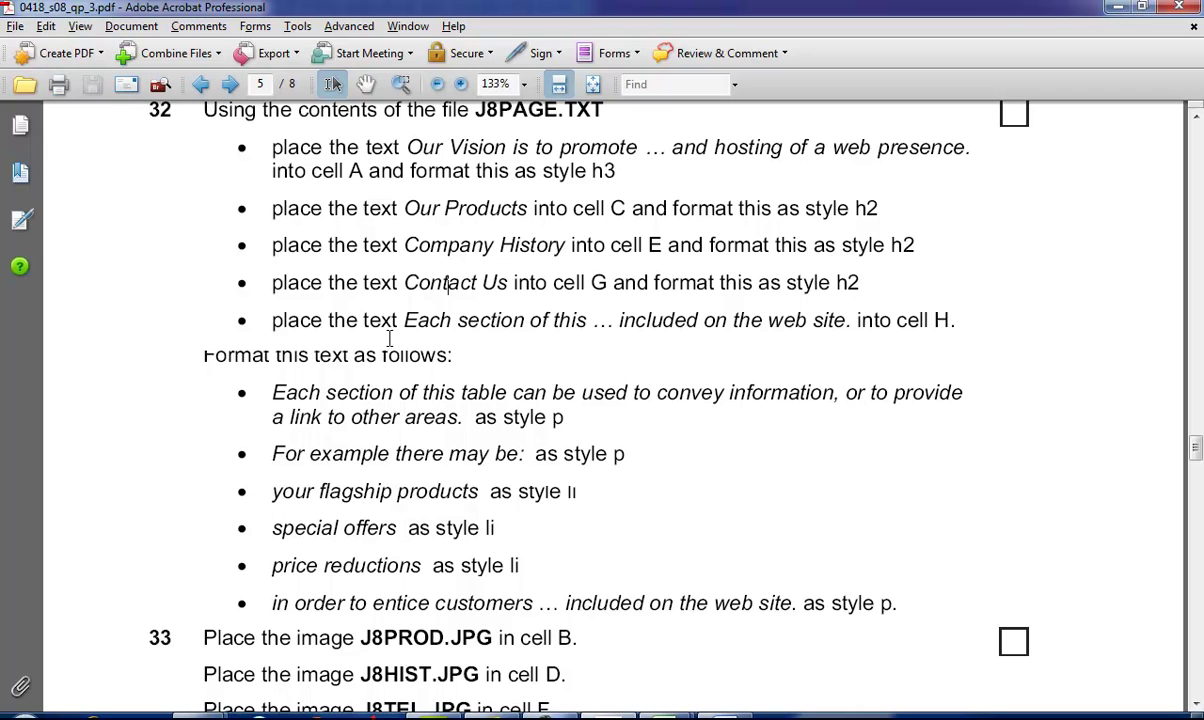
{"action": "left_click_drag", "start_coordinate": [403, 320], "coordinate": [604, 325]}
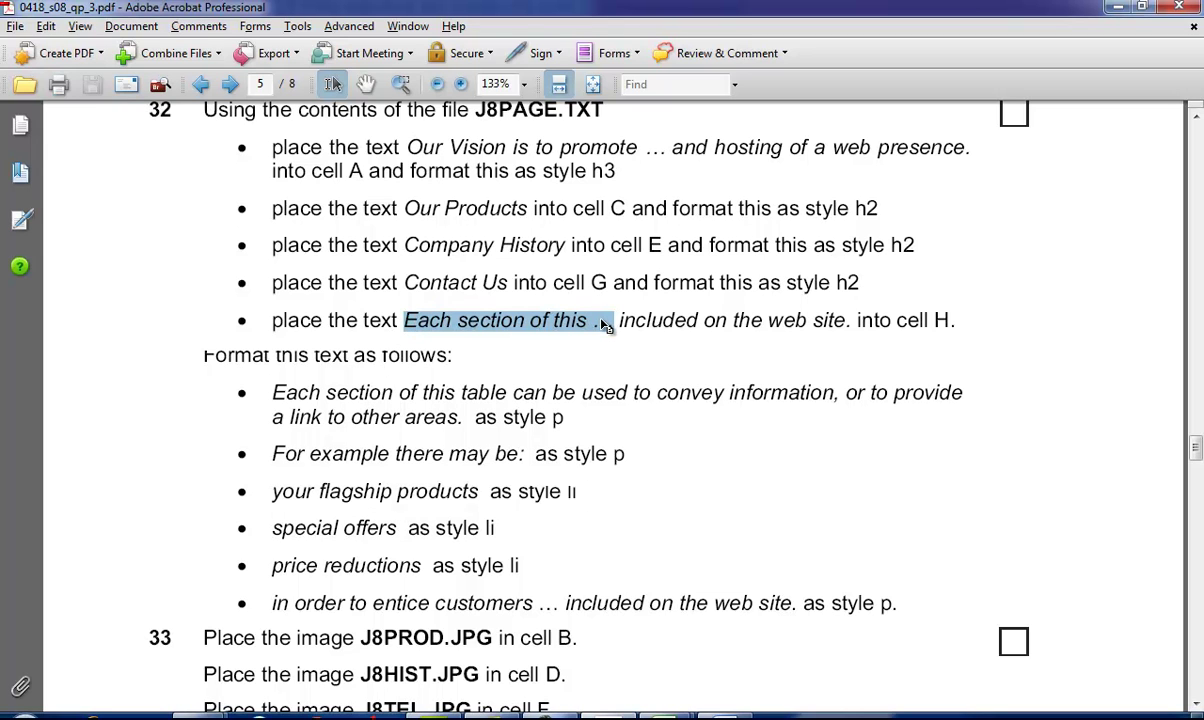
{"action": "scroll", "coordinate": [653, 422], "scroll_direction": "up", "scroll_amount": 7}
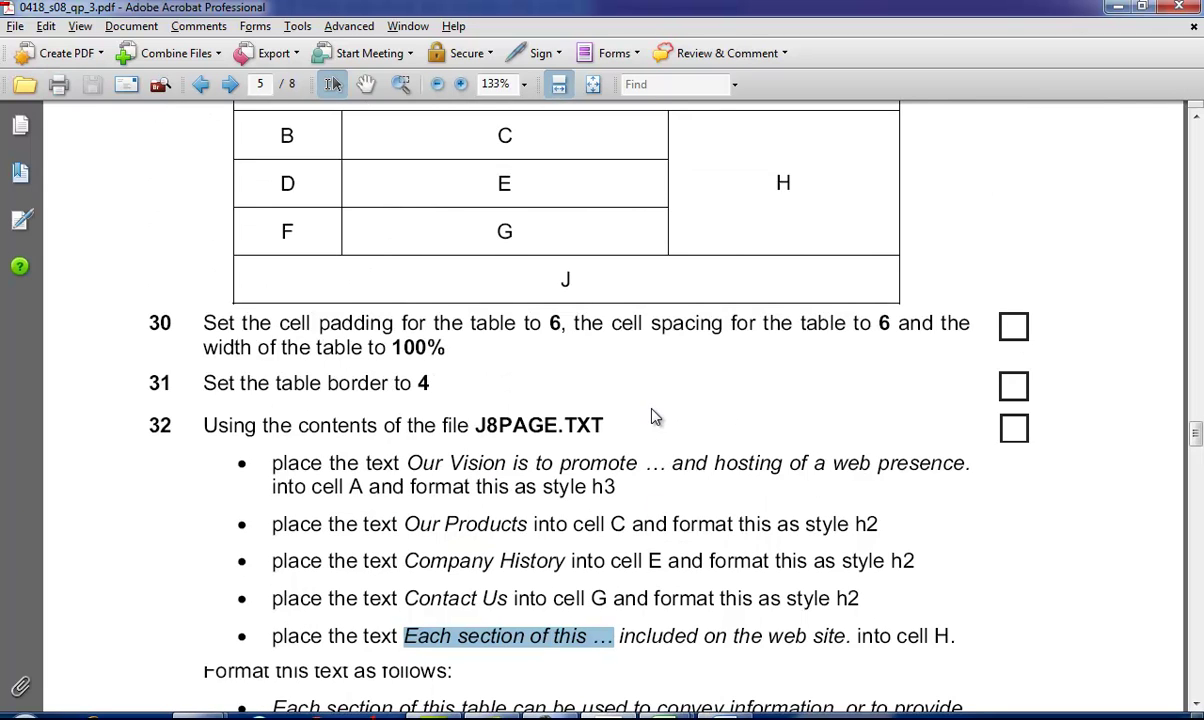
{"action": "left_click", "coordinate": [725, 717]}
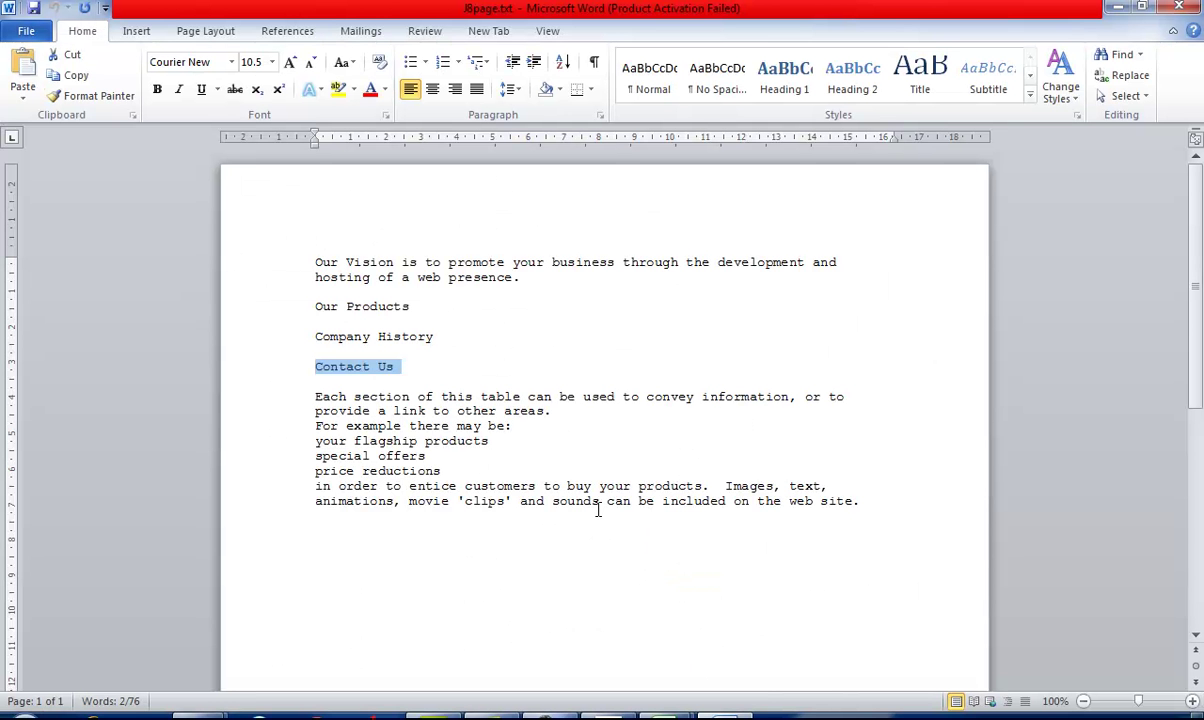
{"action": "key", "text": "alt+Tab"}
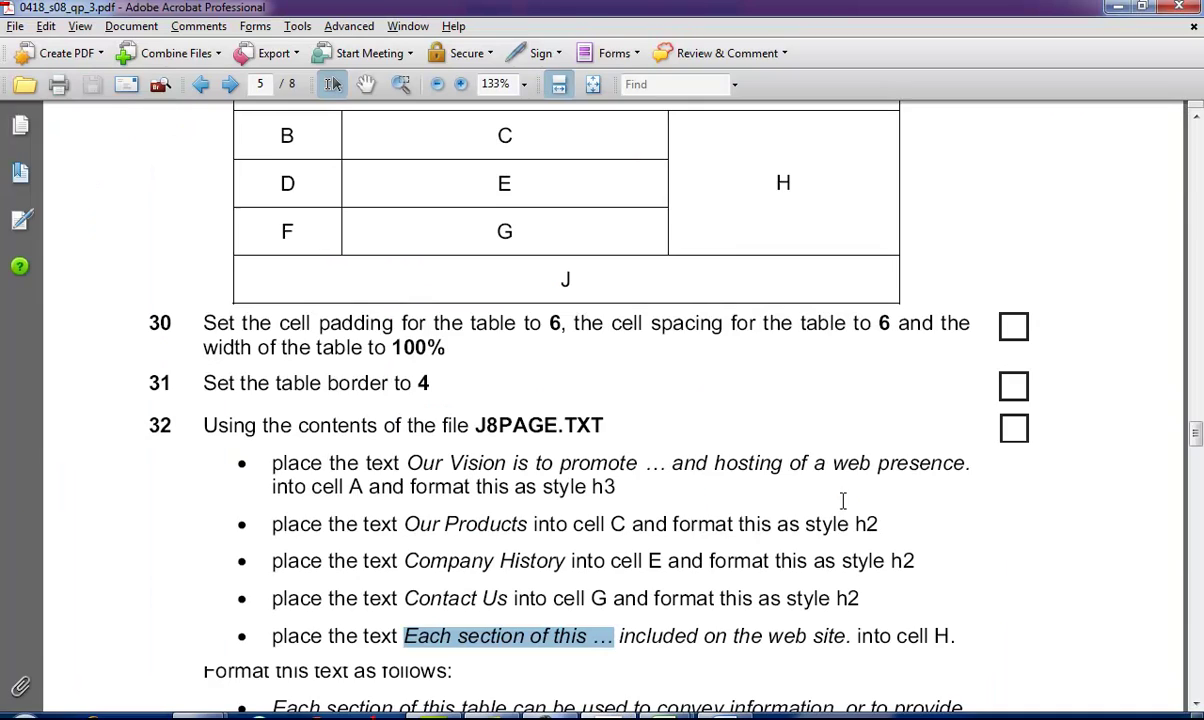
{"action": "scroll", "coordinate": [841, 521], "scroll_direction": "down", "scroll_amount": 3}
{"action": "key", "text": "alt+Tab"}
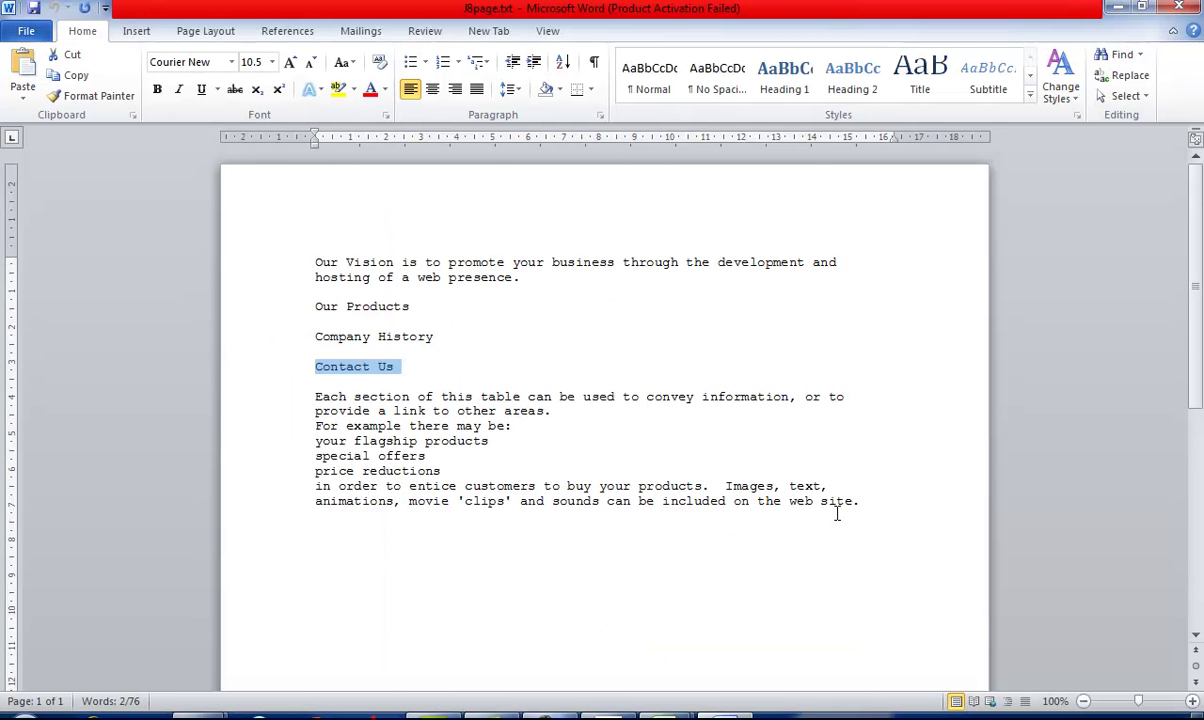
Step: Copy the text from "Each section of this table" to "web site." in J8page.txt into the merged third-column cell in Dreamweaver
{"action": "left_click_drag", "start_coordinate": [869, 500], "coordinate": [285, 392]}
{"action": "key", "text": "ctrl+c"}
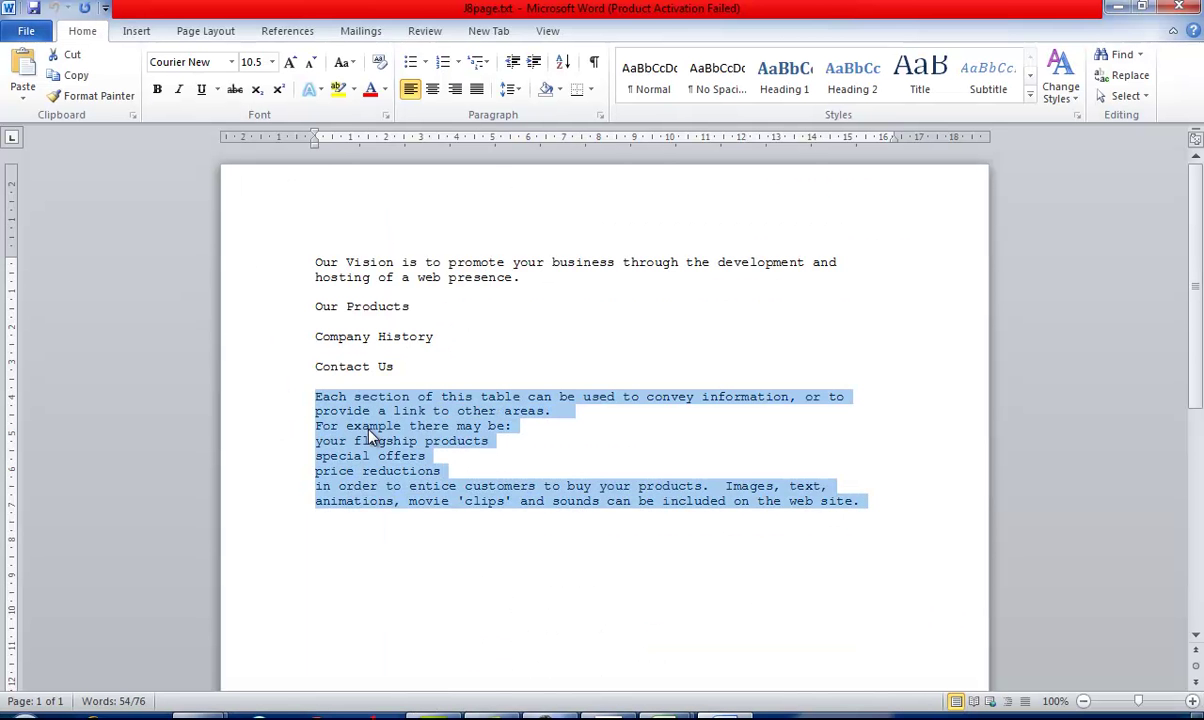
{"action": "right_click", "coordinate": [378, 442]}
{"action": "left_click", "coordinate": [413, 150]}
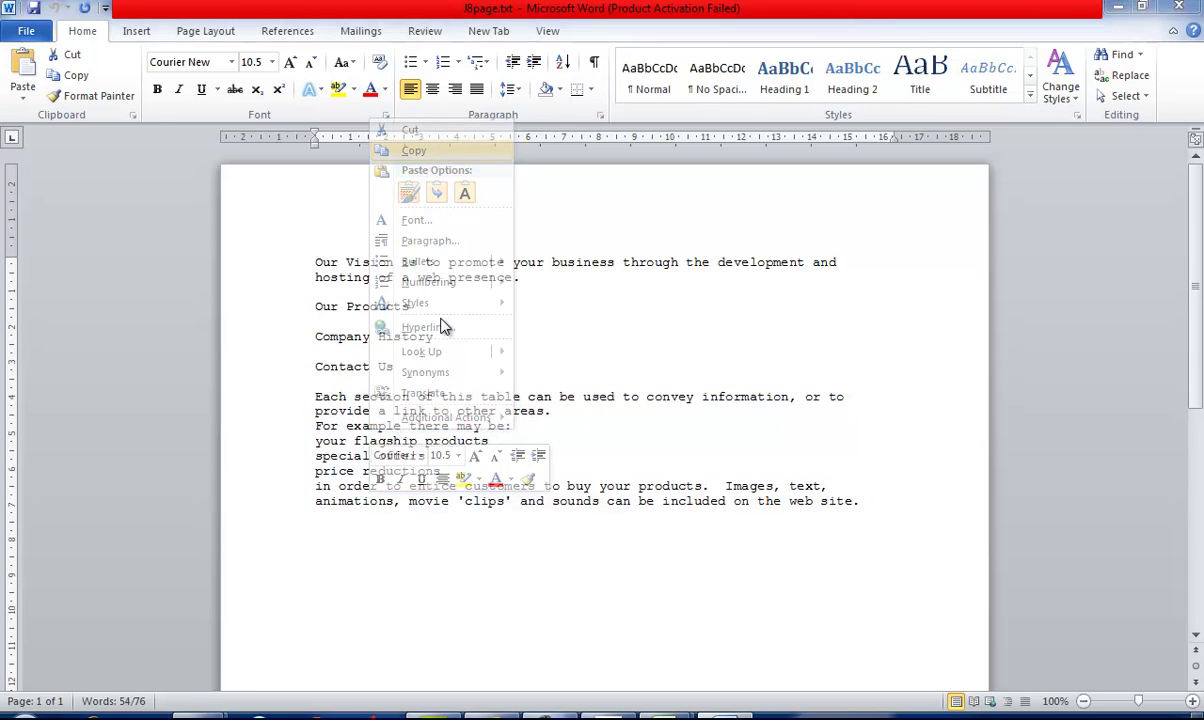
{"action": "key", "text": "alt+Tab"}
{"action": "key", "text": "alt+Tab"}
{"action": "left_click", "coordinate": [911, 314]}
{"action": "key", "text": "ctrl+v"}
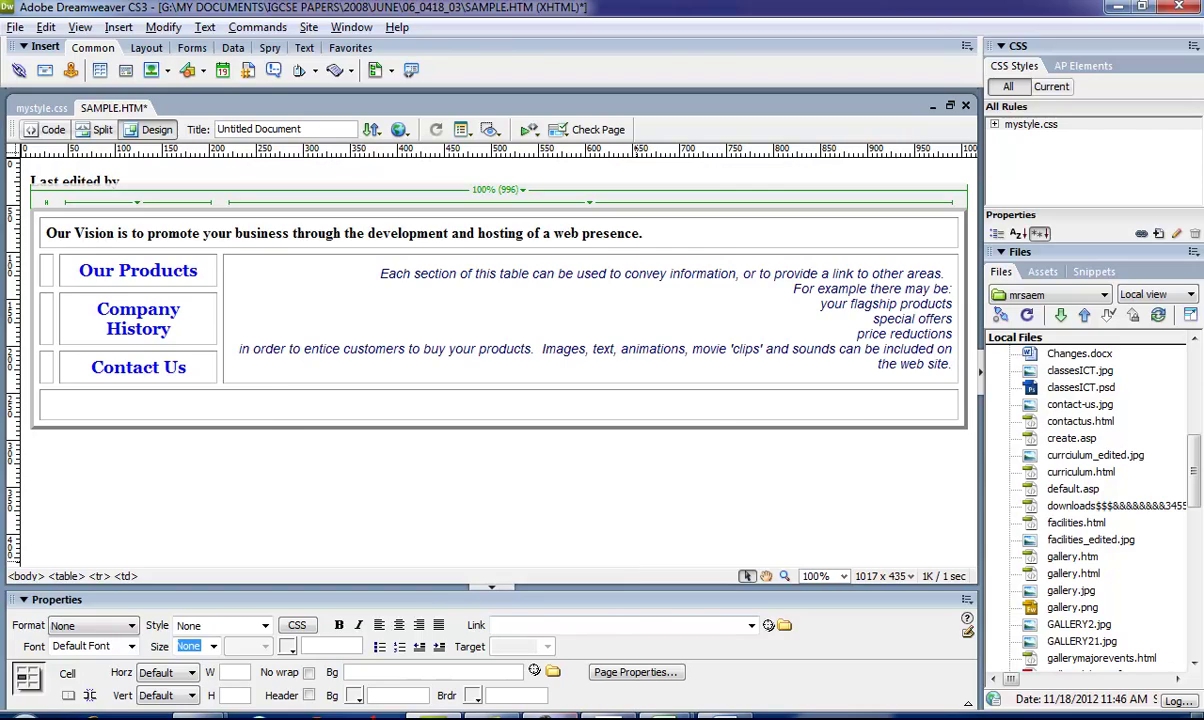
Step: Check the PDF's formatting list for cell H and insert a <p> tag before "For example there may be:" in SAMPLE.HTM's code
{"action": "key", "text": "alt+Tab"}
{"action": "scroll", "coordinate": [618, 623], "scroll_direction": "down", "scroll_amount": 2}
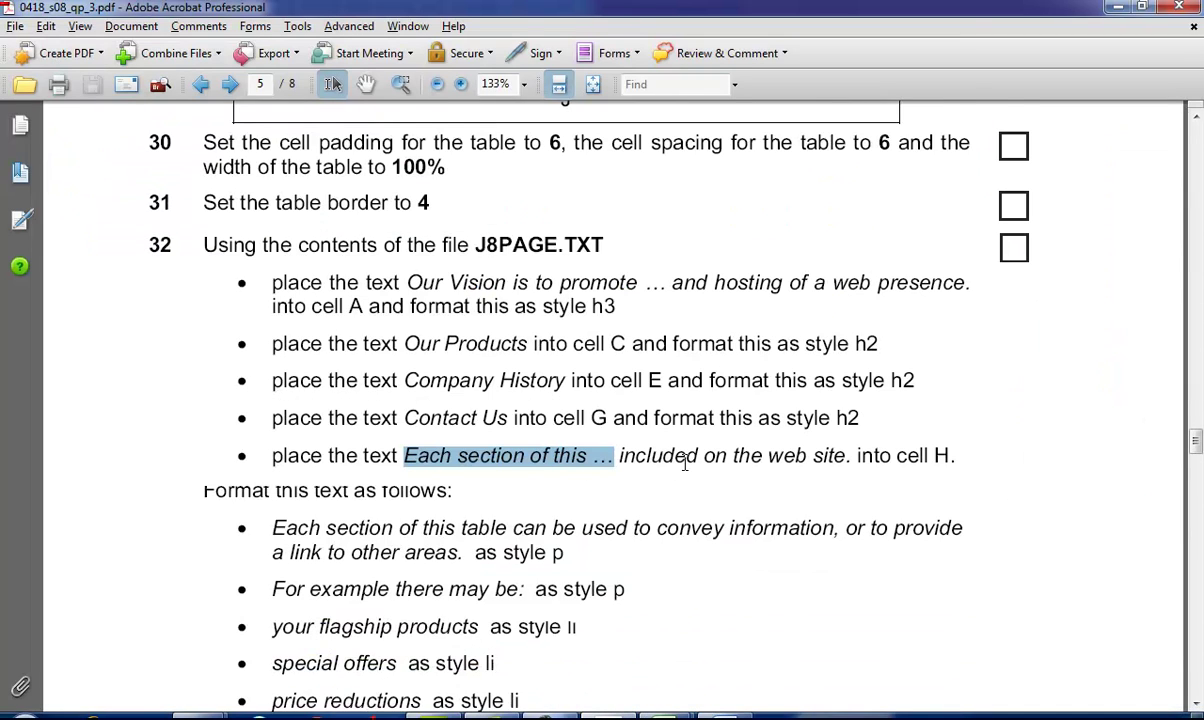
{"action": "scroll", "coordinate": [685, 463], "scroll_direction": "down", "scroll_amount": 3}
{"action": "left_click_drag", "start_coordinate": [205, 356], "coordinate": [390, 357]}
{"action": "left_click", "coordinate": [373, 371]}
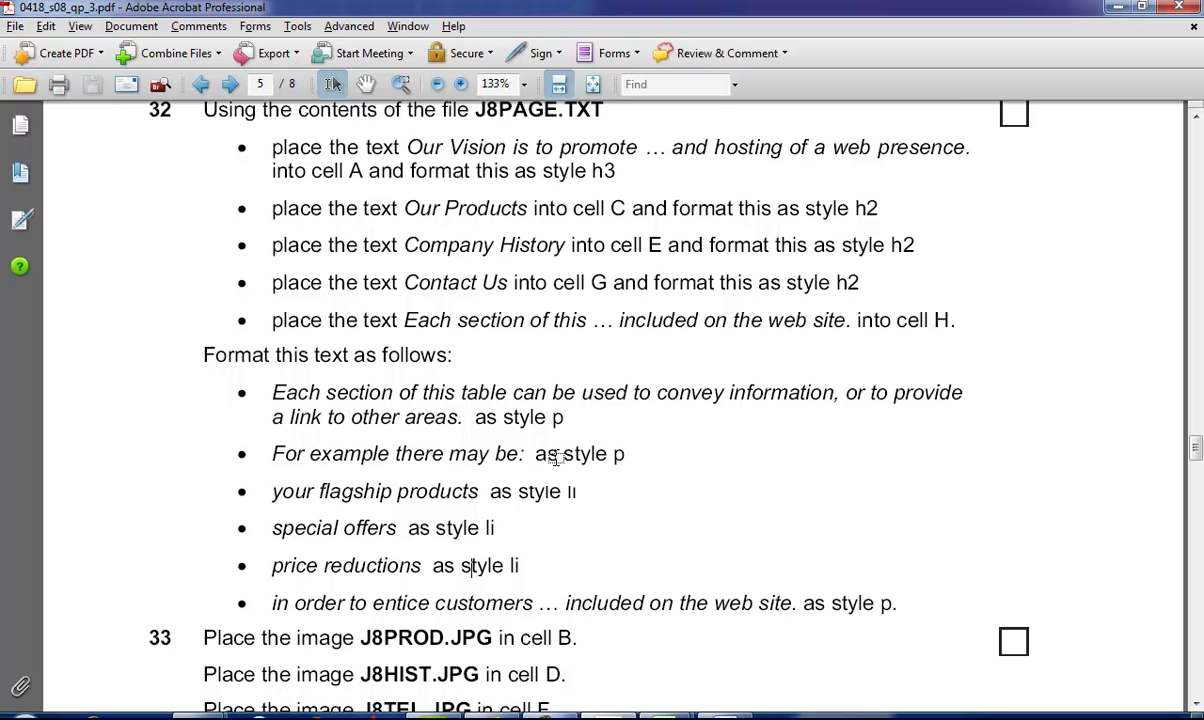
{"action": "key", "text": "alt+Tab"}
{"action": "left_click", "coordinate": [377, 252]}
{"action": "left_click", "coordinate": [47, 129]}
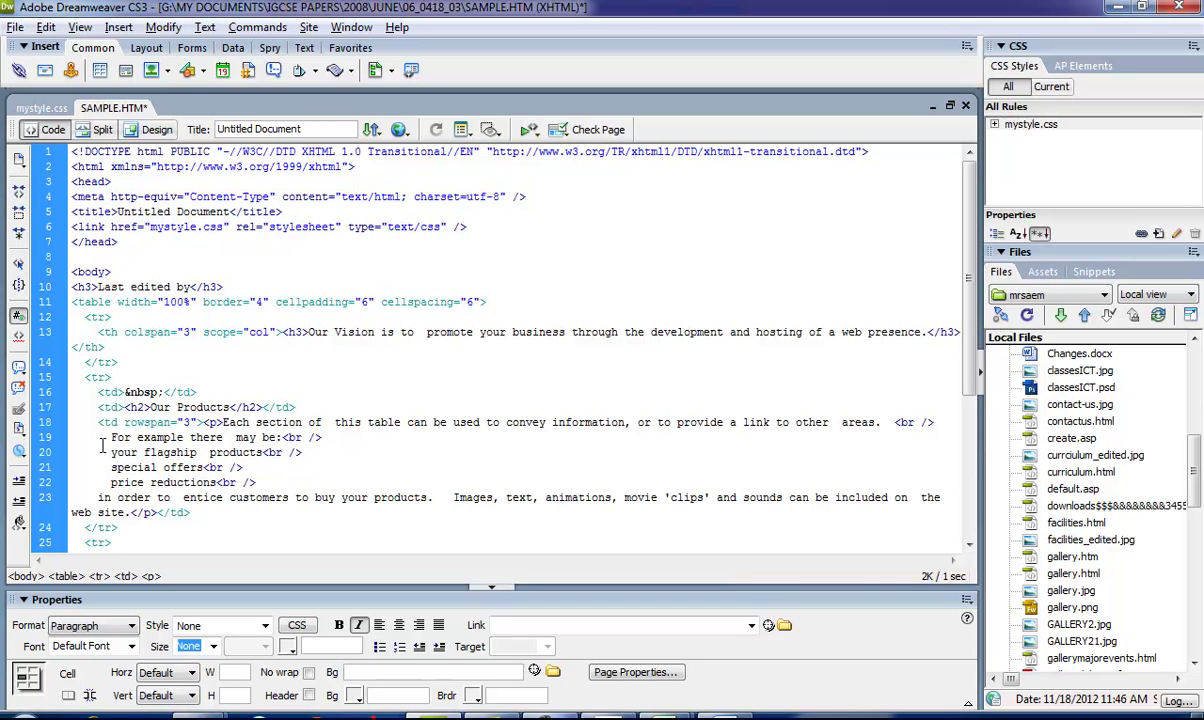
{"action": "left_click_drag", "start_coordinate": [107, 438], "coordinate": [113, 439]}
{"action": "type", "text": "<p>"}
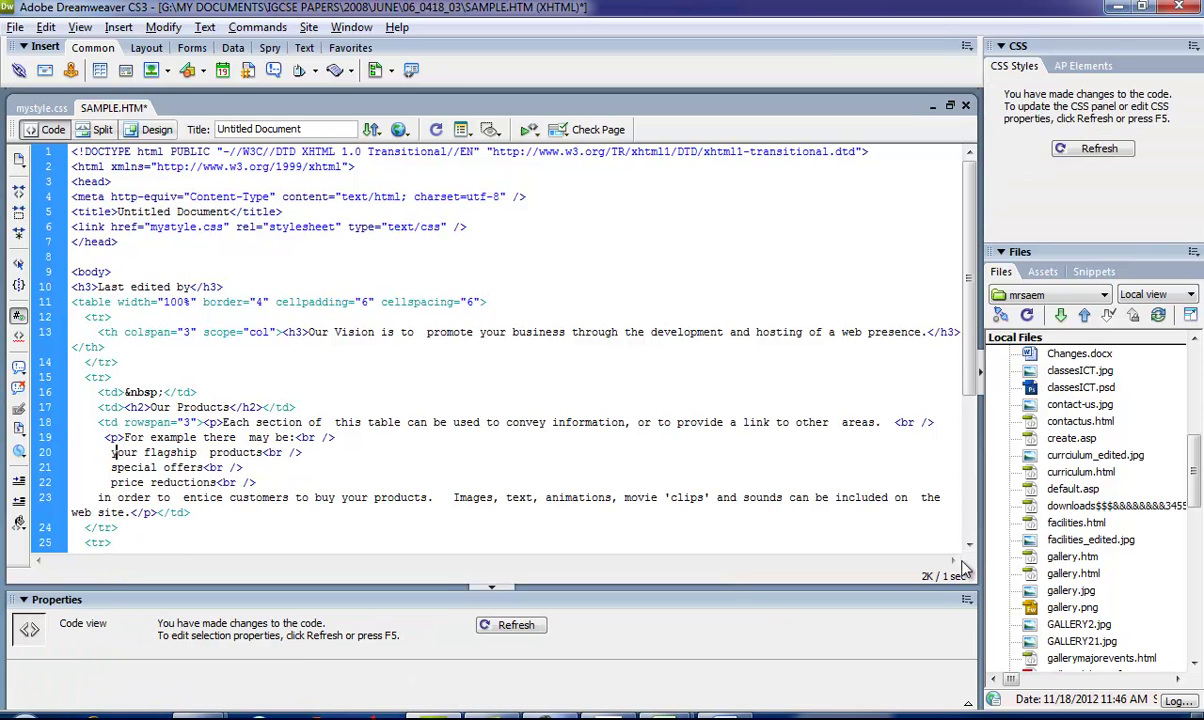
Step: Enclose "your flagship products" in <li> and </li> tags, replacing its line break
{"action": "type", "text": "<li>"}
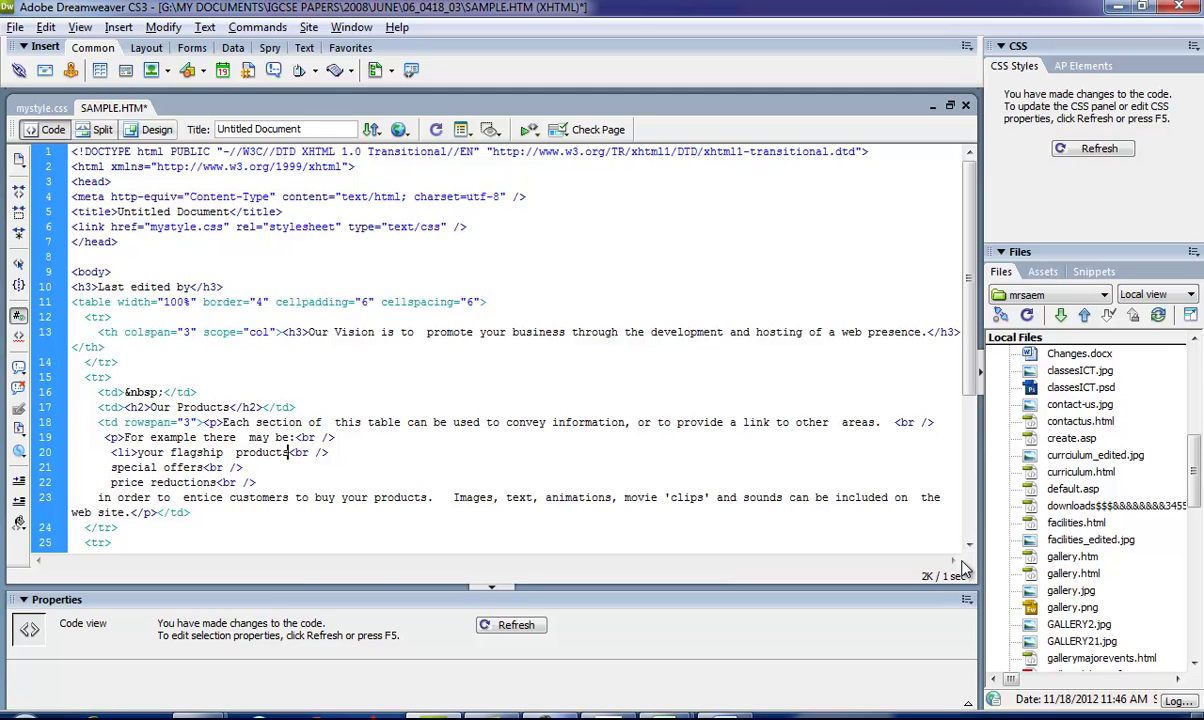
{"action": "type", "text": "</li>"}
{"action": "key", "text": "Delete"}
{"action": "key", "text": "Delete"}
{"action": "key", "text": "Delete"}
{"action": "key", "text": "Delete"}
Step: Enclose "special offers" and "price reductions" each in <li> and </li> tags instead of using line breaks
{"action": "type", "text": "<li"}
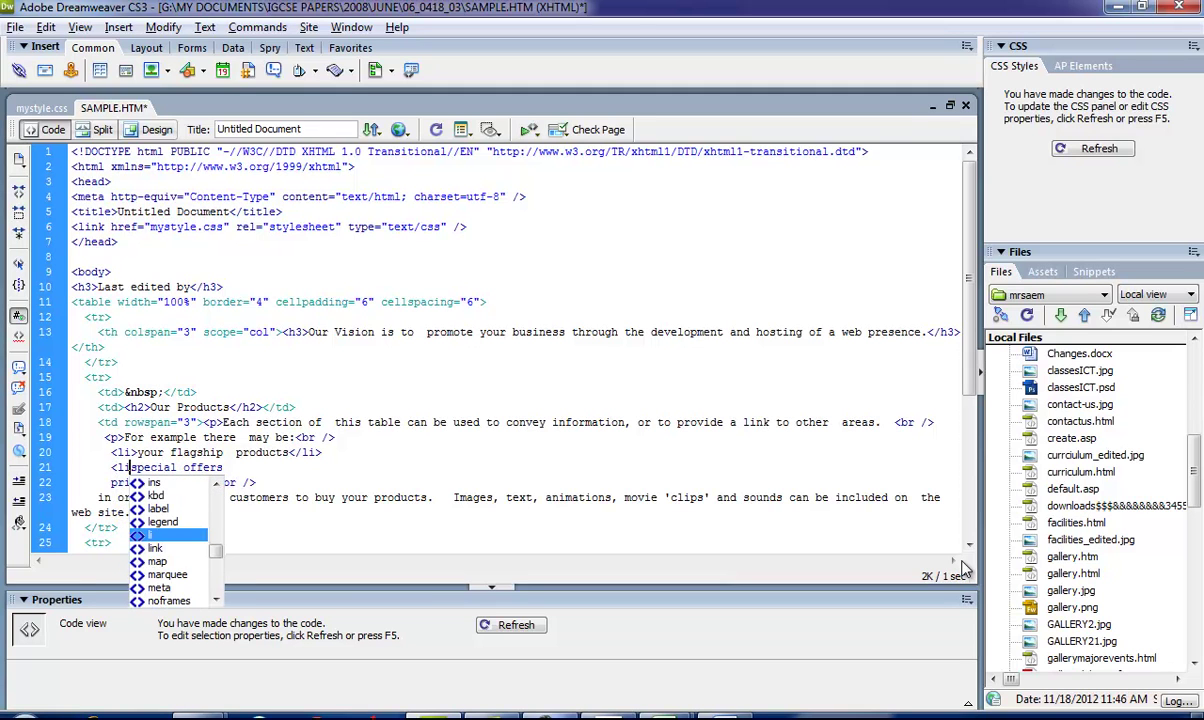
{"action": "key", "text": "Escape"}
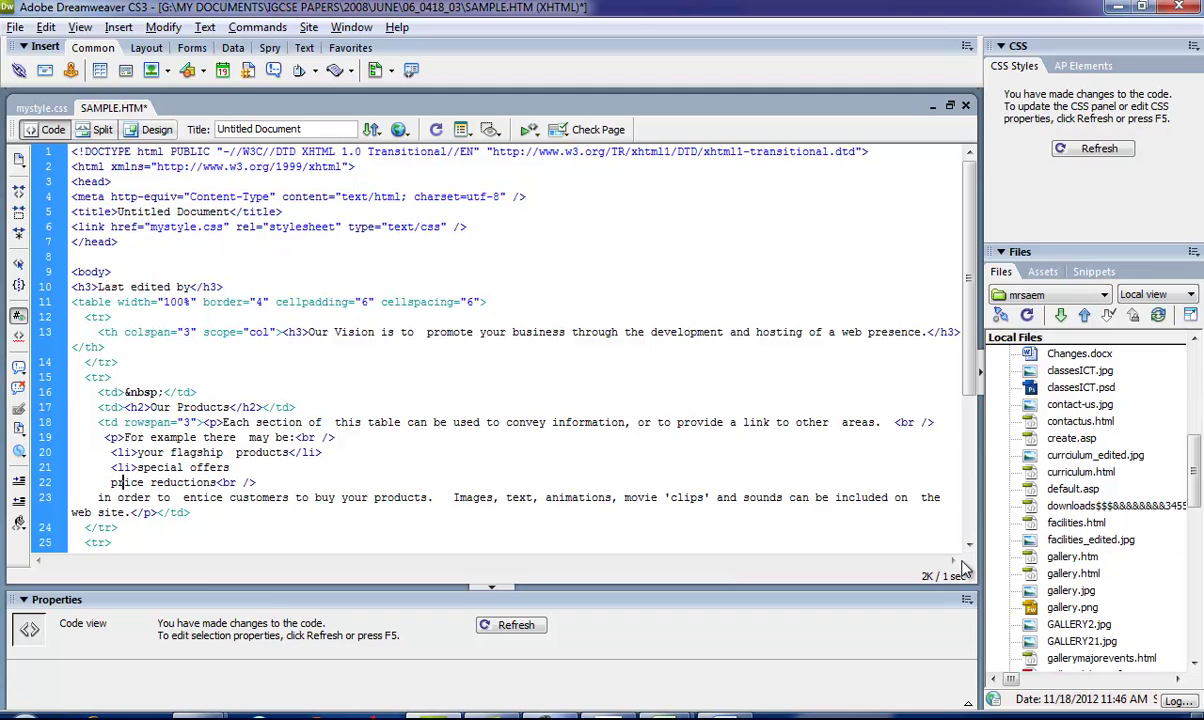
{"action": "type", "text": "<li"}
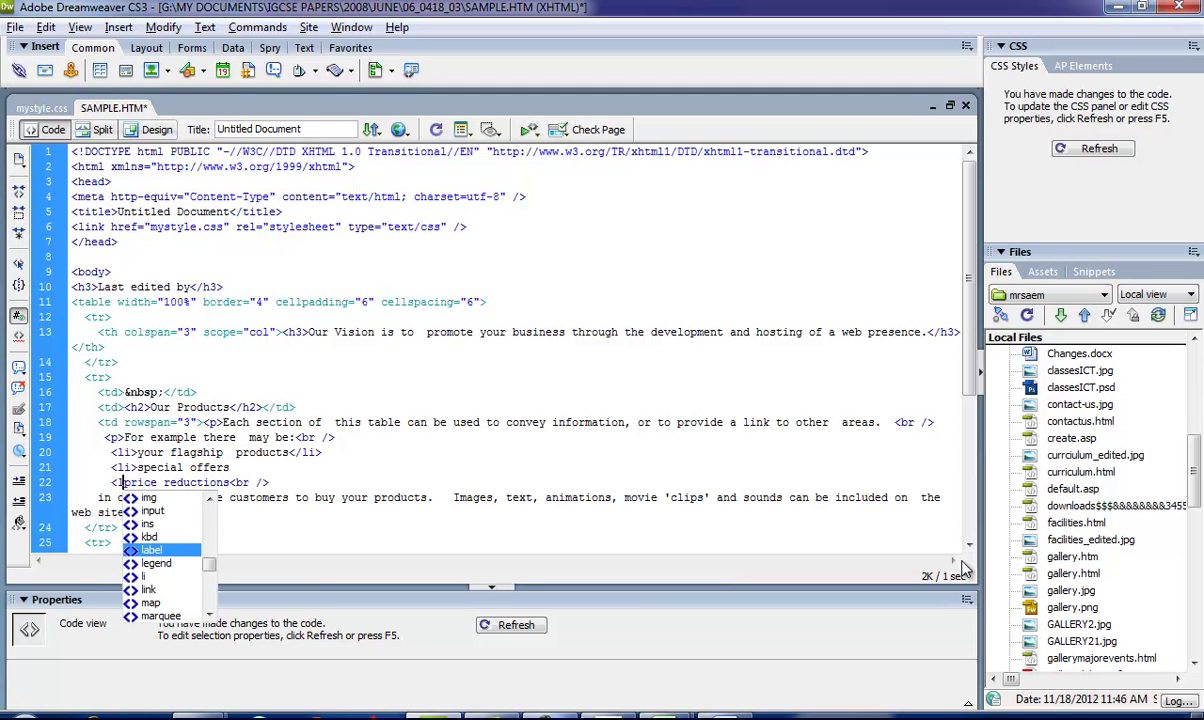
{"action": "key", "text": "Escape"}
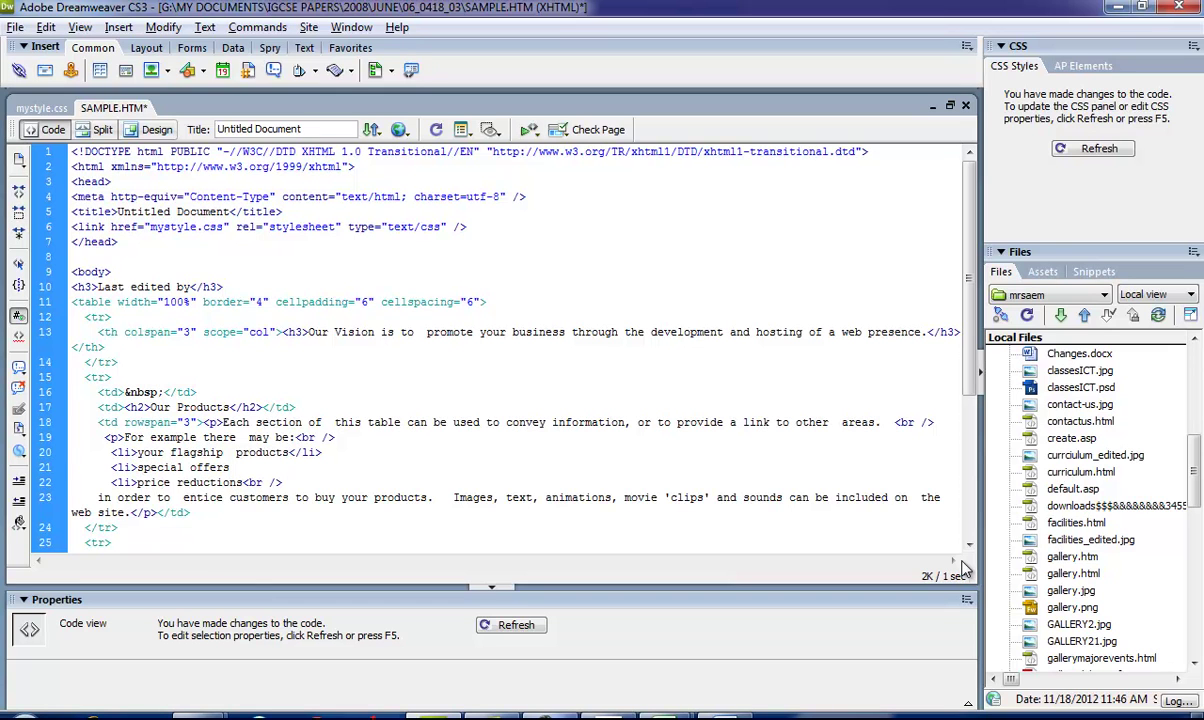
{"action": "type", "text": "</li>"}
{"action": "key", "text": "BackSpace"}
{"action": "key", "text": "BackSpace"}
{"action": "type", "text": "</li>"}
Step: Insert a <p> tag before "in order to entice customers" and return to the page's design view
{"action": "type", "text": "<p"}
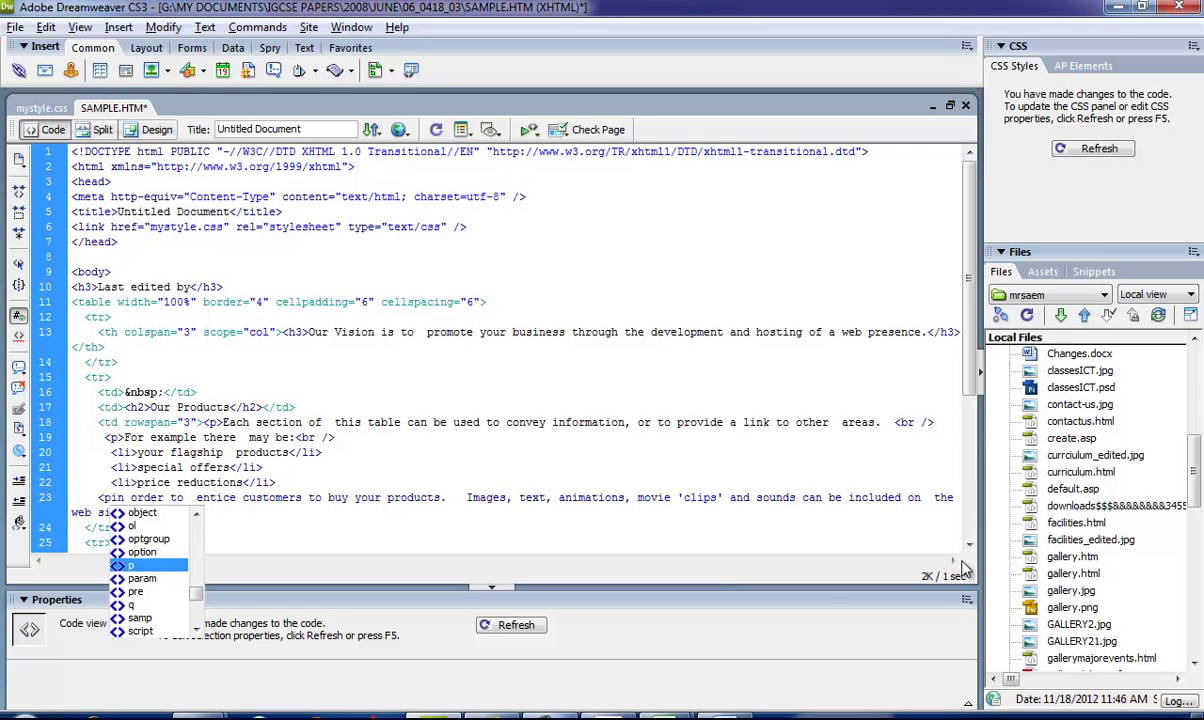
{"action": "key", "text": "Escape"}
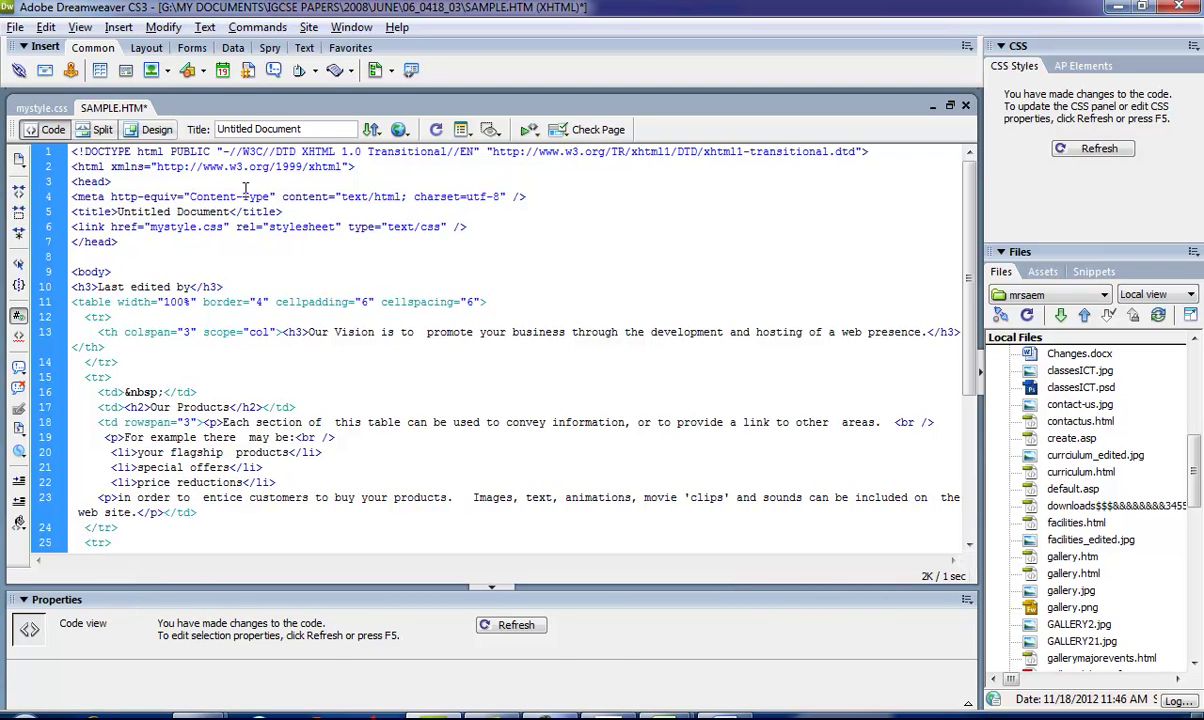
{"action": "left_click", "coordinate": [152, 130]}
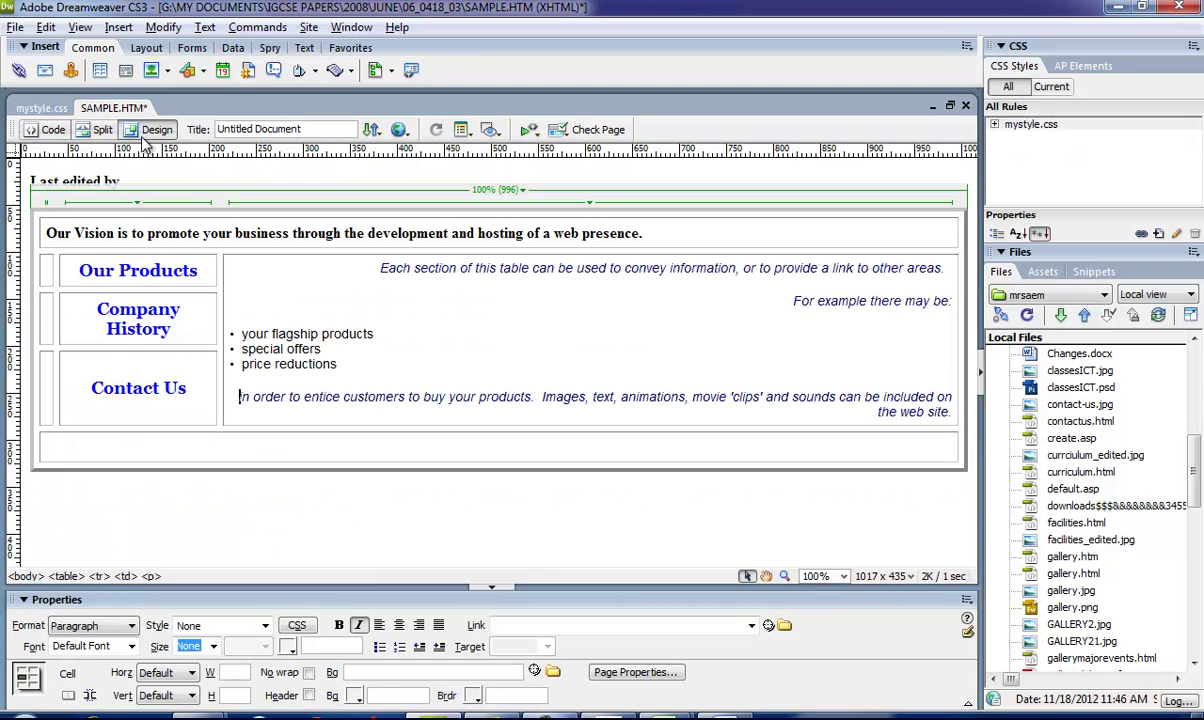
Step: Inspect the formats of cell H's paragraphs and list items and check the p style's alignment in step 22 of the PDF
{"action": "left_click", "coordinate": [822, 337]}
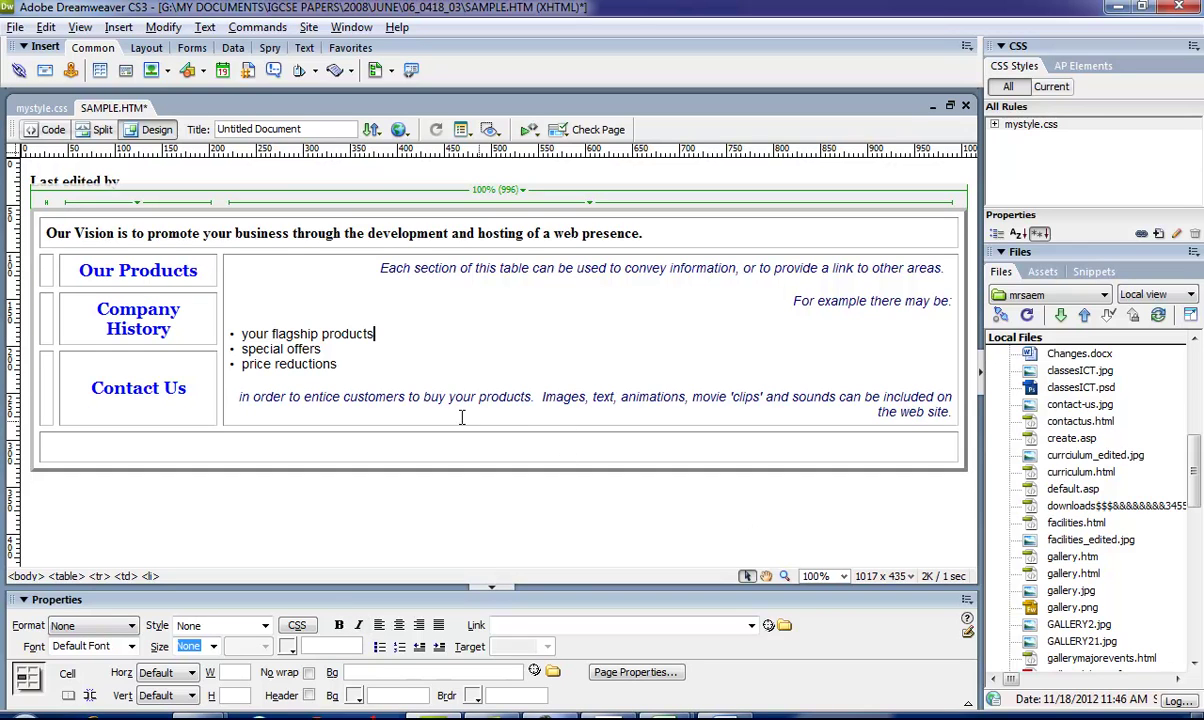
{"action": "left_click", "coordinate": [330, 347]}
{"action": "left_click", "coordinate": [450, 267]}
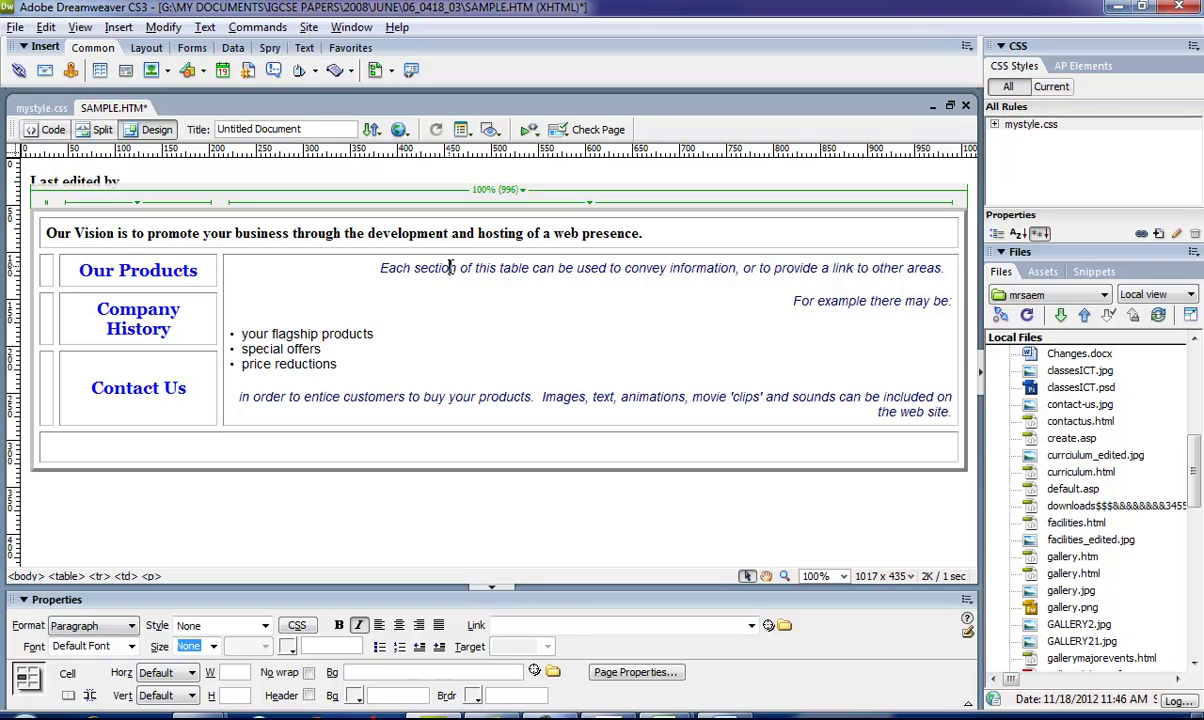
{"action": "left_click", "coordinate": [304, 348]}
{"action": "left_click", "coordinate": [405, 397]}
{"action": "key", "text": "alt+Tab"}
{"action": "scroll", "coordinate": [580, 520], "scroll_direction": "up", "scroll_amount": 15}
{"action": "scroll", "coordinate": [597, 480], "scroll_direction": "up", "scroll_amount": 10}
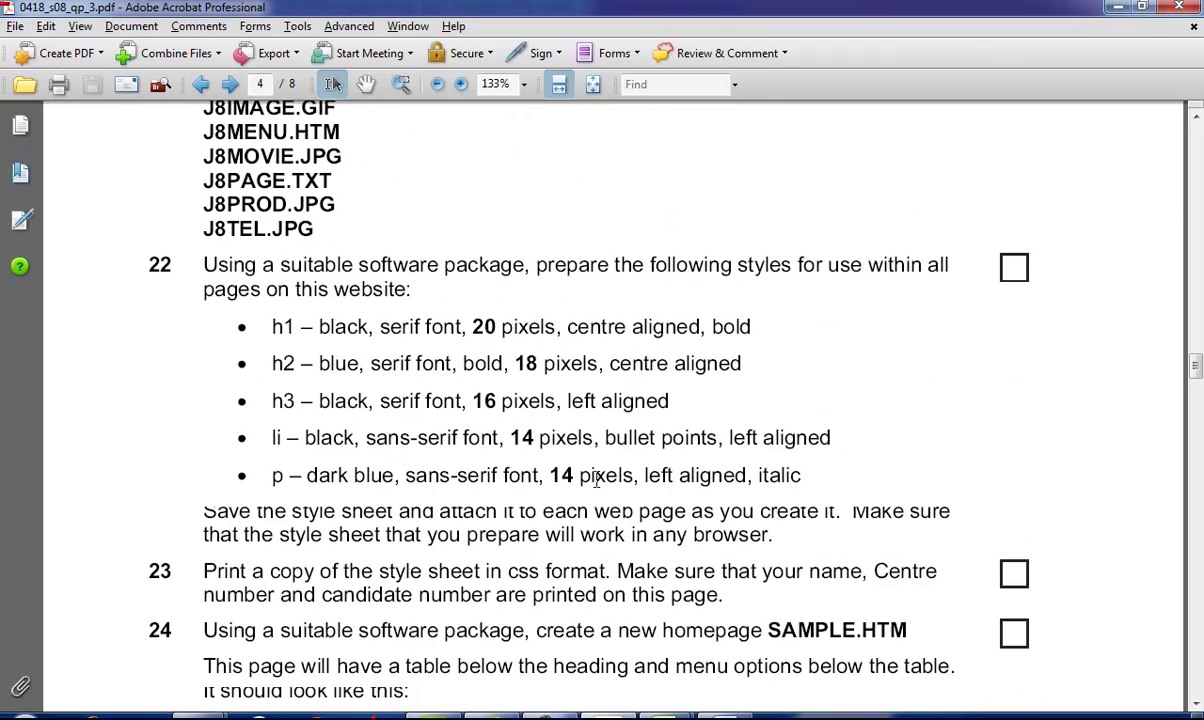
{"action": "left_click_drag", "start_coordinate": [645, 477], "coordinate": [755, 476]}
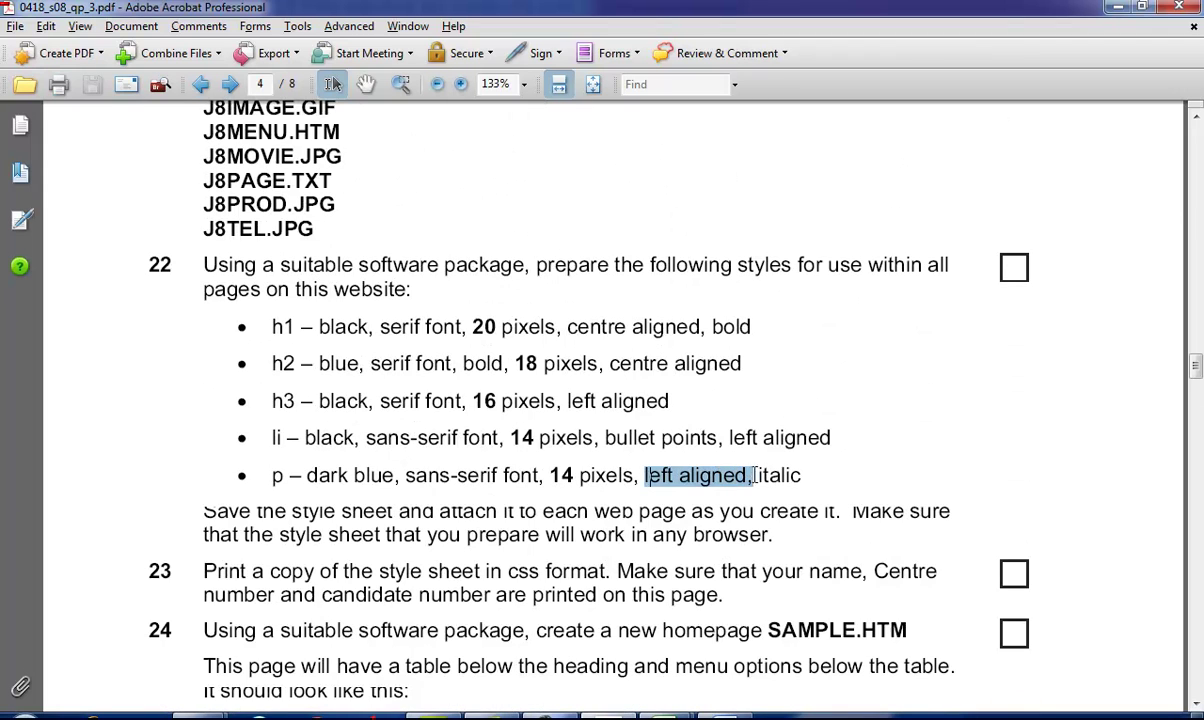
{"action": "scroll", "coordinate": [605, 680], "scroll_direction": "down", "scroll_amount": 6}
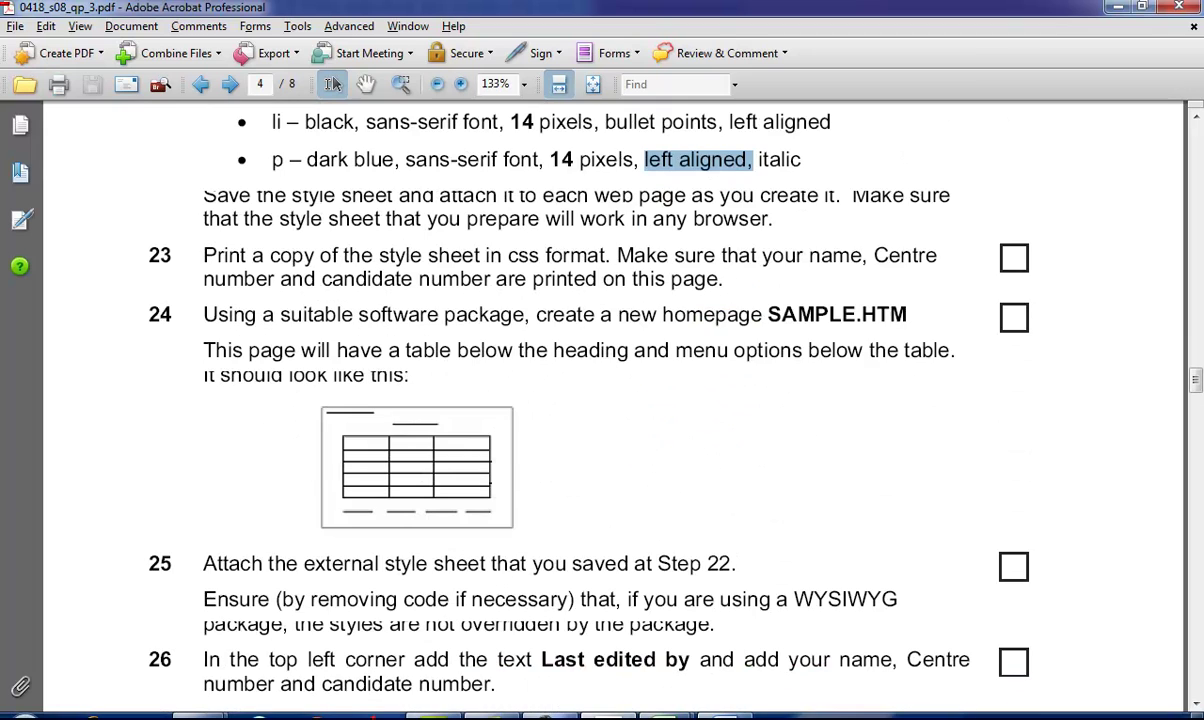
{"action": "key", "text": "alt+Tab"}
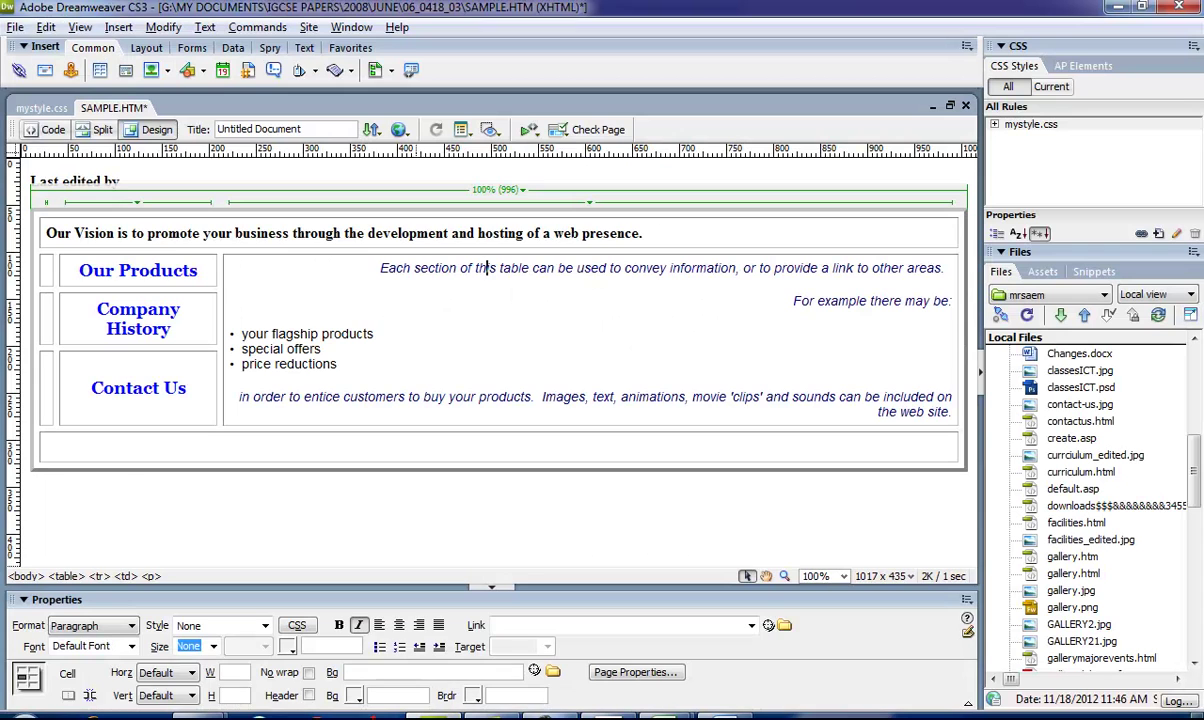
Step: Set the p rule's text-align to left in mystyle.css, save the style sheet and return to SAMPLE.HTM
{"action": "left_click", "coordinate": [40, 107]}
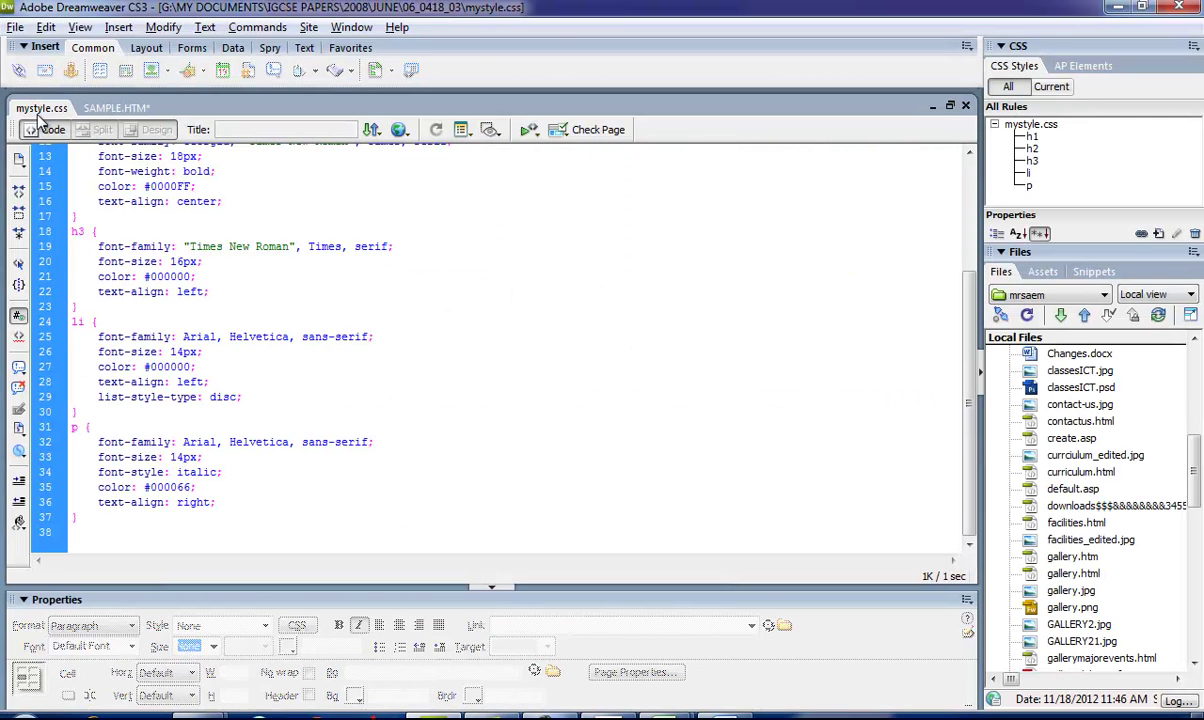
{"action": "double_click", "coordinate": [187, 503]}
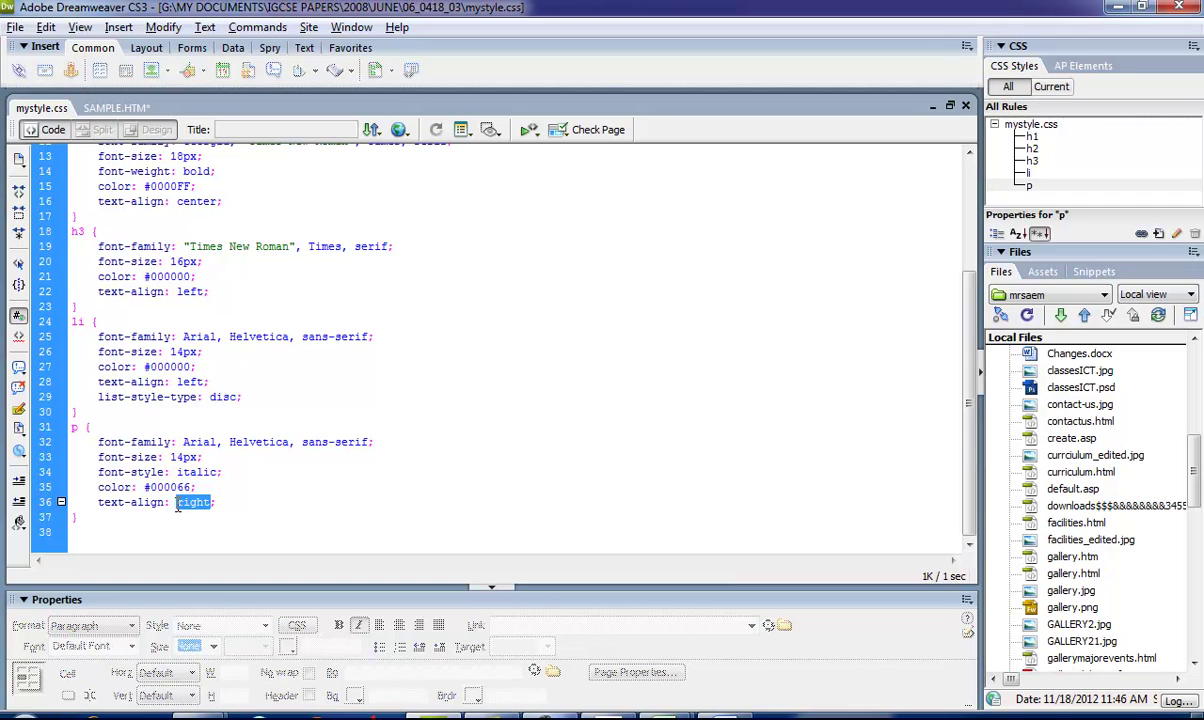
{"action": "type", "text": "j"}
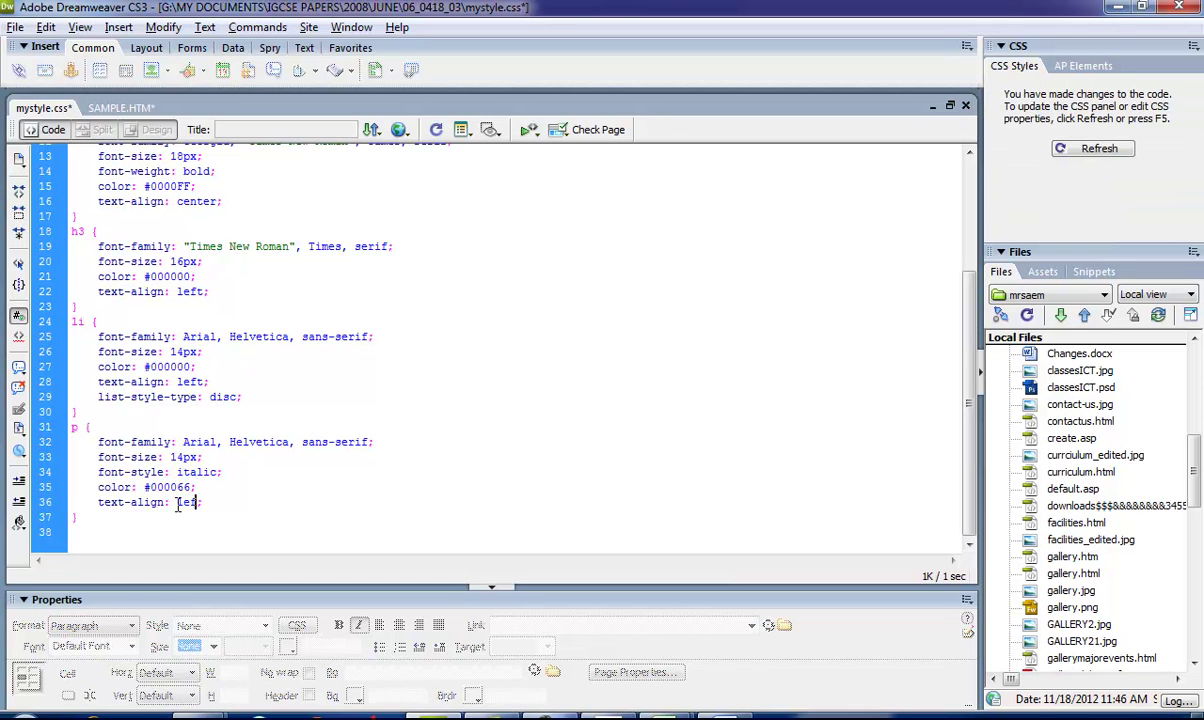
{"action": "left_click", "coordinate": [15, 27]}
{"action": "left_click", "coordinate": [44, 200]}
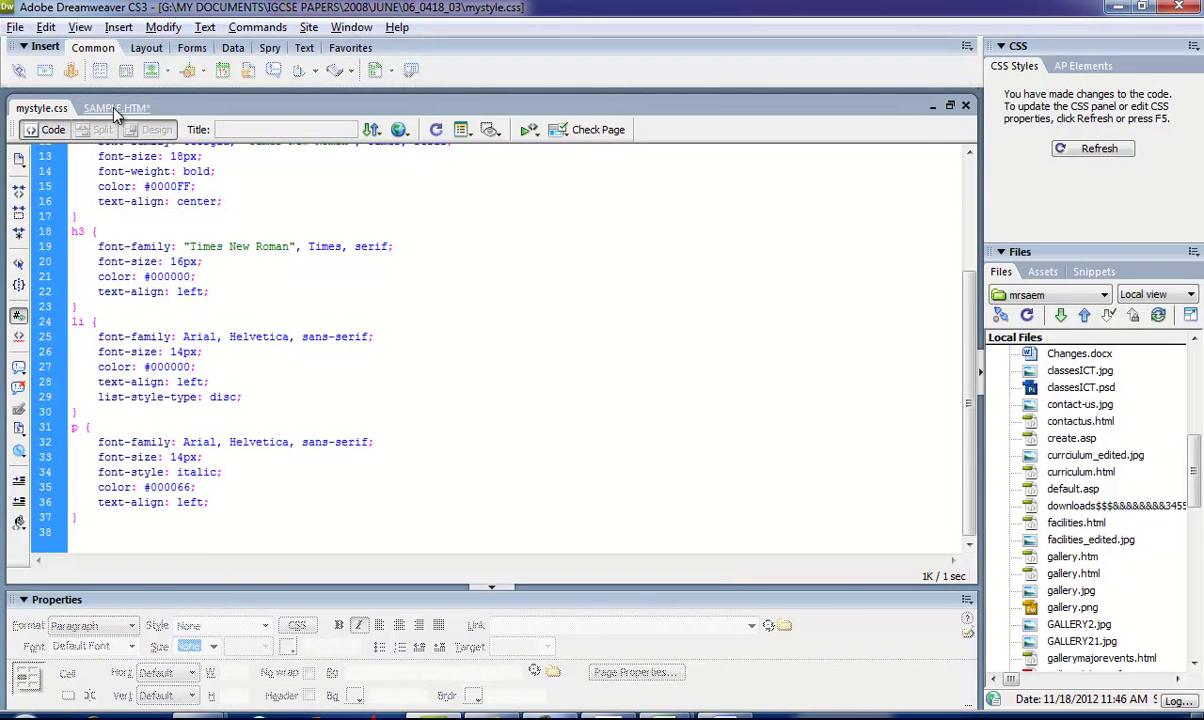
{"action": "left_click", "coordinate": [113, 107]}
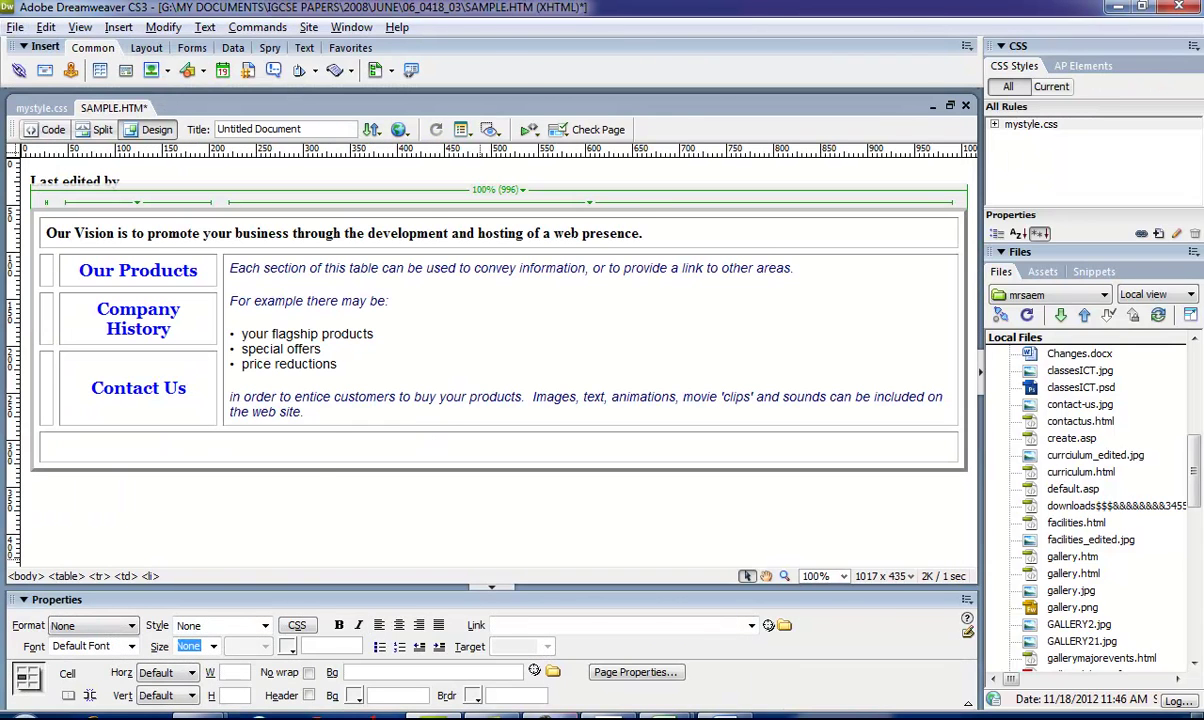
Step: Copy the heading text "Sample Website for client X" from step 27 of the exam paper PDF
{"action": "left_click", "coordinate": [590, 716]}
{"action": "scroll", "coordinate": [545, 540], "scroll_direction": "down", "scroll_amount": 3}
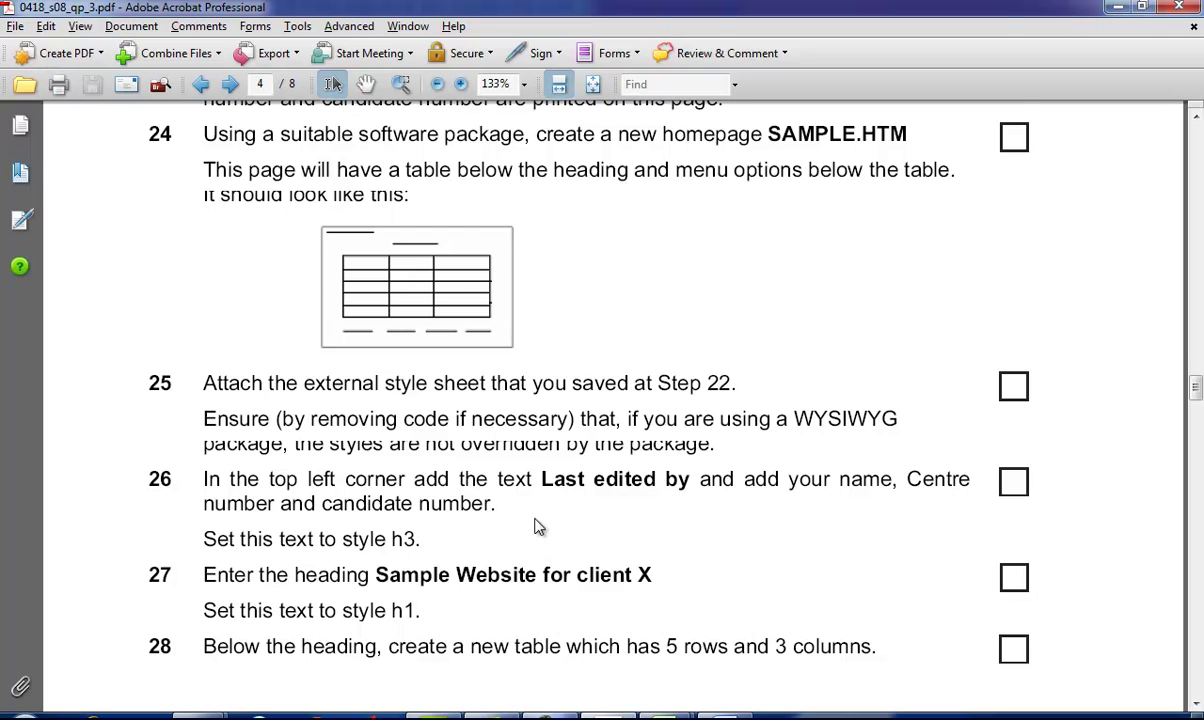
{"action": "scroll", "coordinate": [442, 506], "scroll_direction": "down", "scroll_amount": 1}
{"action": "scroll", "coordinate": [458, 530], "scroll_direction": "down", "scroll_amount": 2}
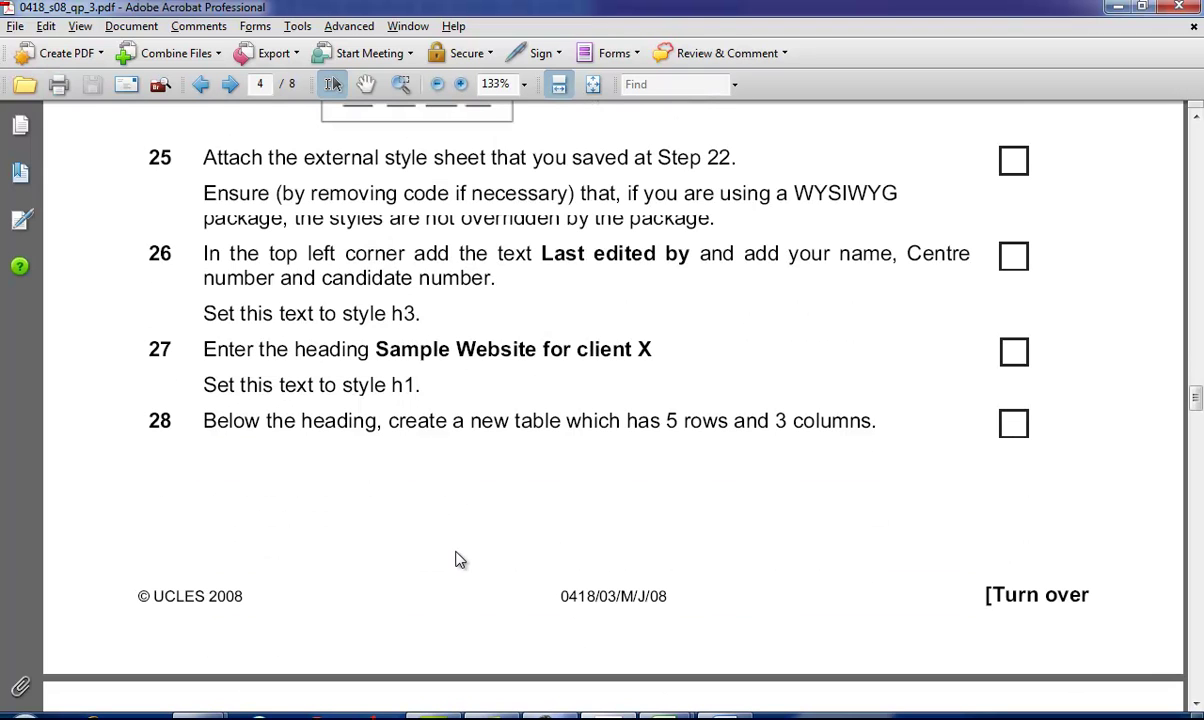
{"action": "scroll", "coordinate": [637, 352], "scroll_direction": "down", "scroll_amount": 1}
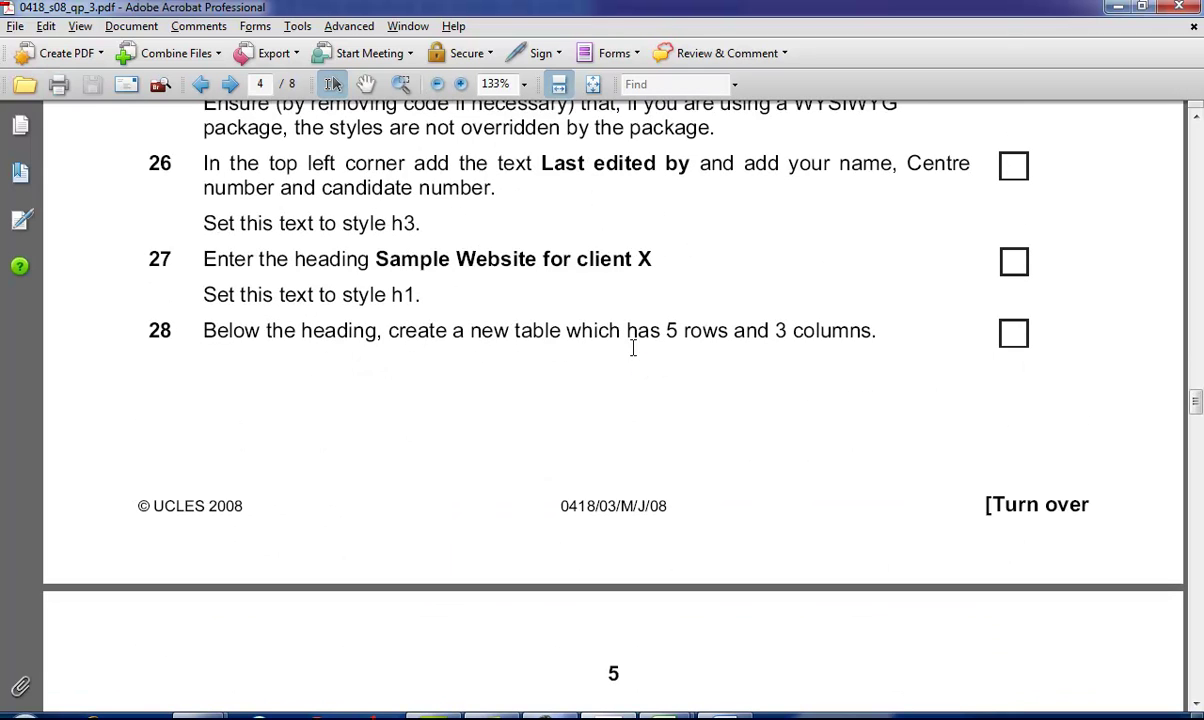
{"action": "left_click_drag", "start_coordinate": [655, 252], "coordinate": [374, 260]}
{"action": "right_click", "coordinate": [403, 262]}
{"action": "left_click", "coordinate": [430, 273]}
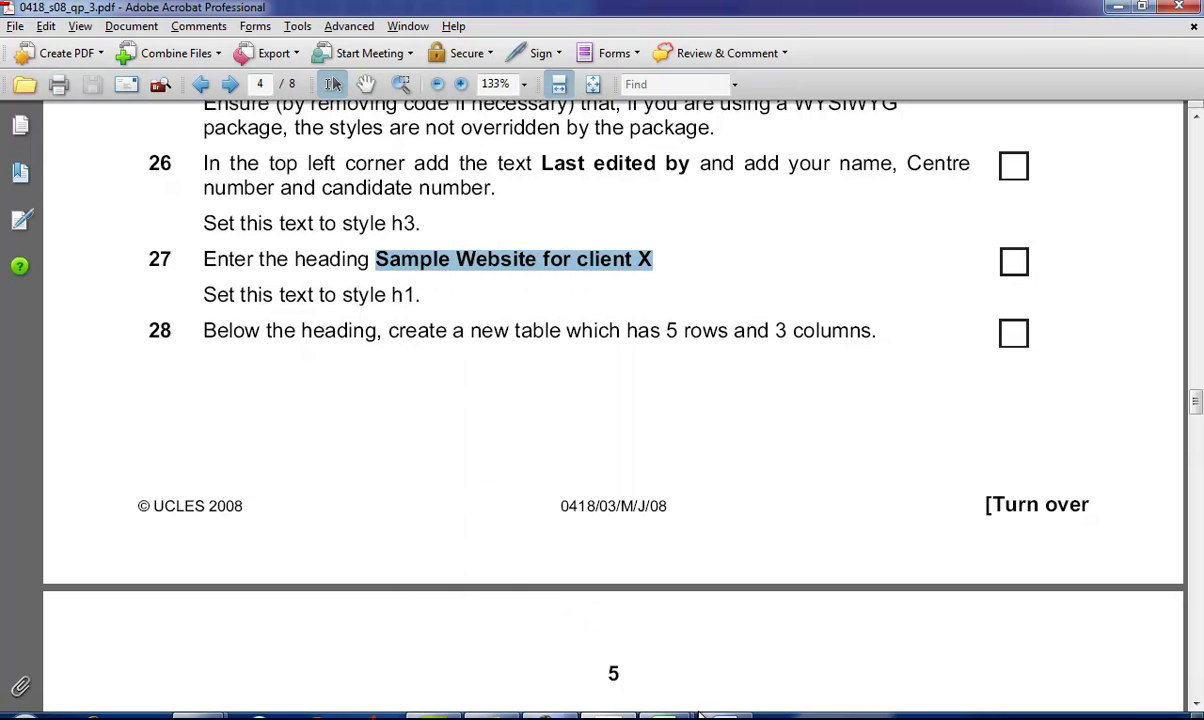
Step: Paste the copied heading on a new line below "Last edited by" in SAMPLE.HTM and format it as Heading 1
{"action": "key", "text": "alt+Tab"}
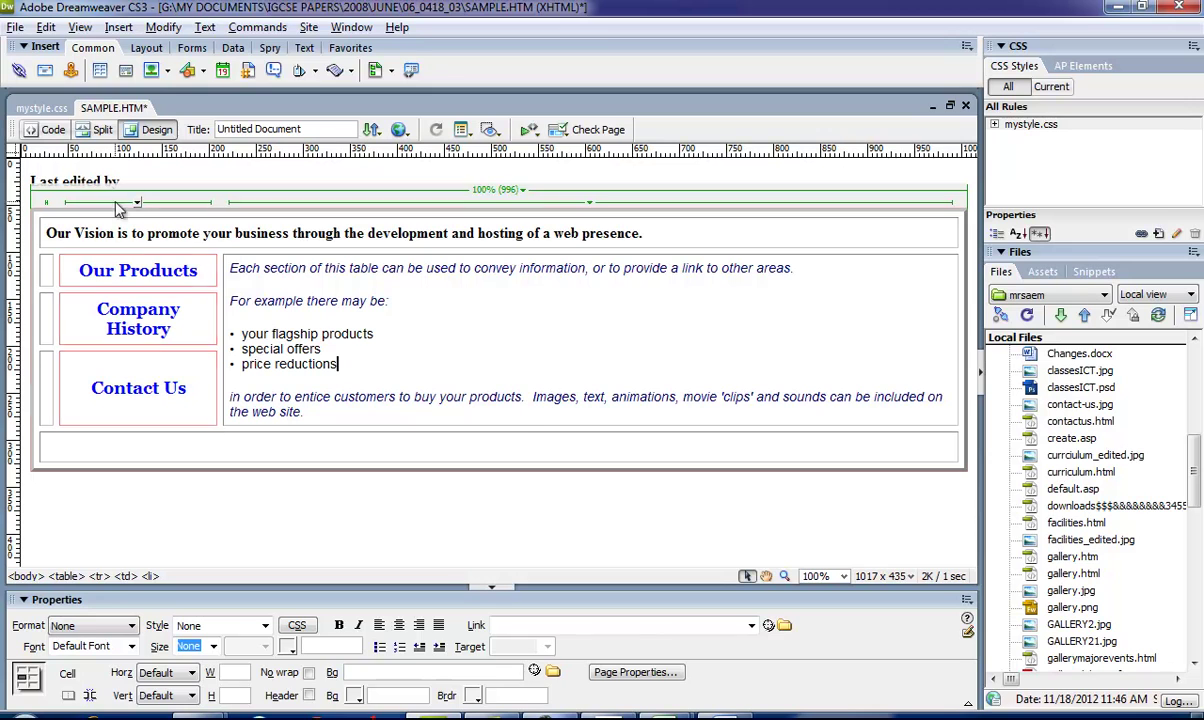
{"action": "left_click", "coordinate": [151, 178]}
{"action": "key", "text": "Return"}
{"action": "key", "text": "ctrl+v"}
{"action": "left_click_drag", "start_coordinate": [212, 211], "coordinate": [10, 205]}
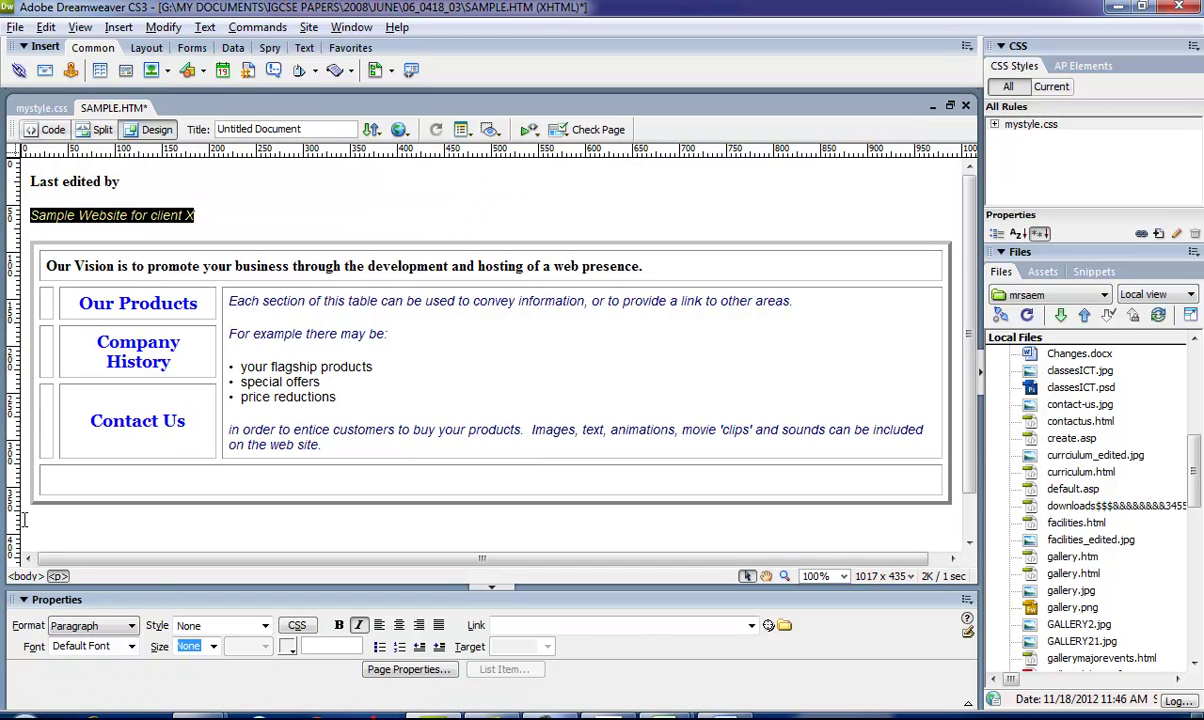
{"action": "left_click", "coordinate": [83, 625]}
{"action": "left_click", "coordinate": [80, 667]}
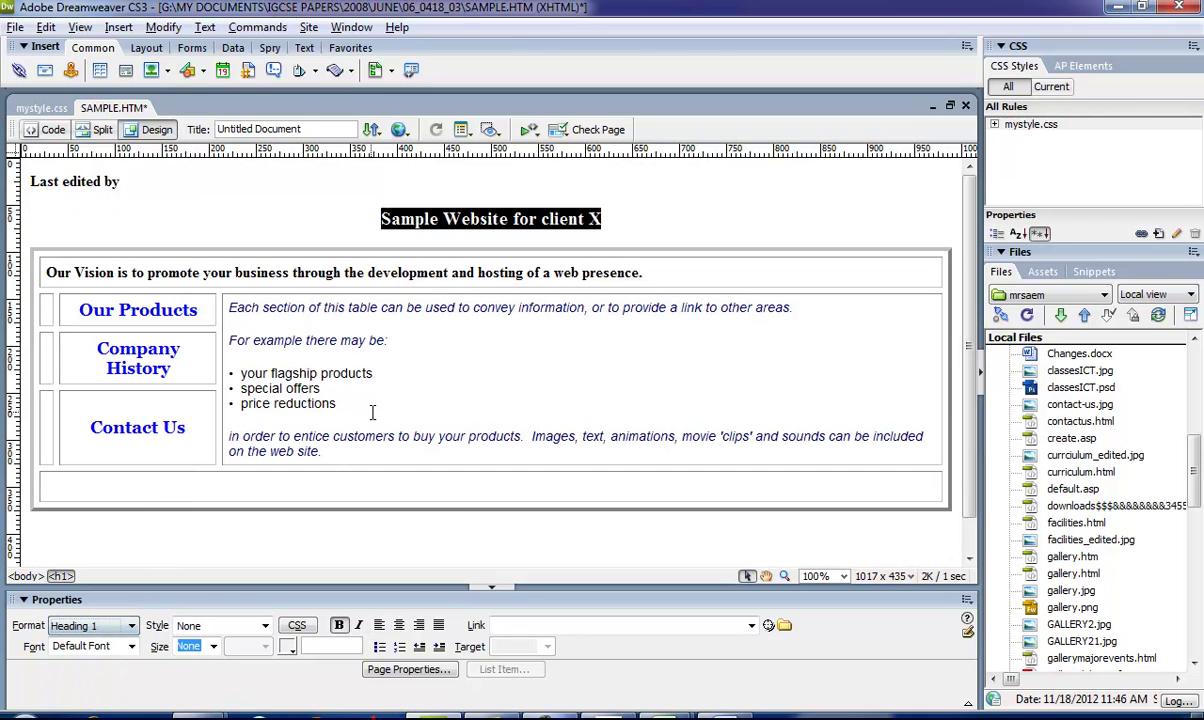
Step: Review steps 28 to 33 of the exam paper PDF for the table settings, text formatting and image placement
{"action": "key", "text": "alt+Tab"}
{"action": "scroll", "coordinate": [510, 480], "scroll_direction": "down", "scroll_amount": 10}
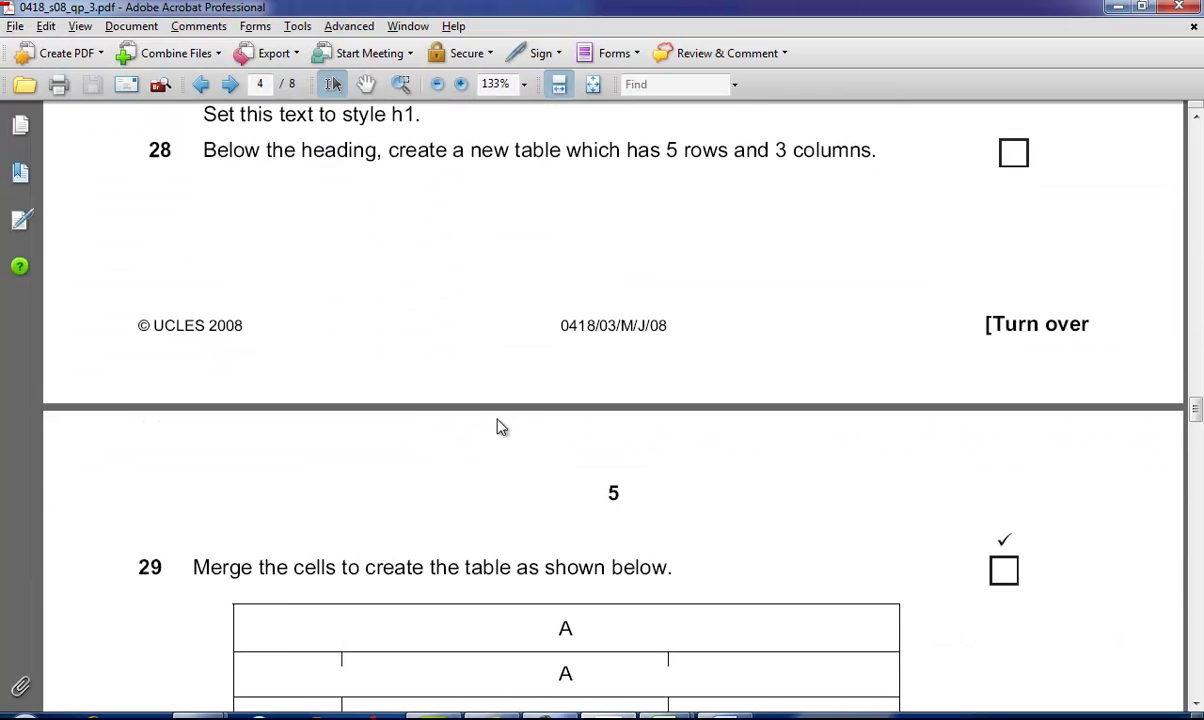
{"action": "scroll", "coordinate": [510, 500], "scroll_direction": "down", "scroll_amount": 10}
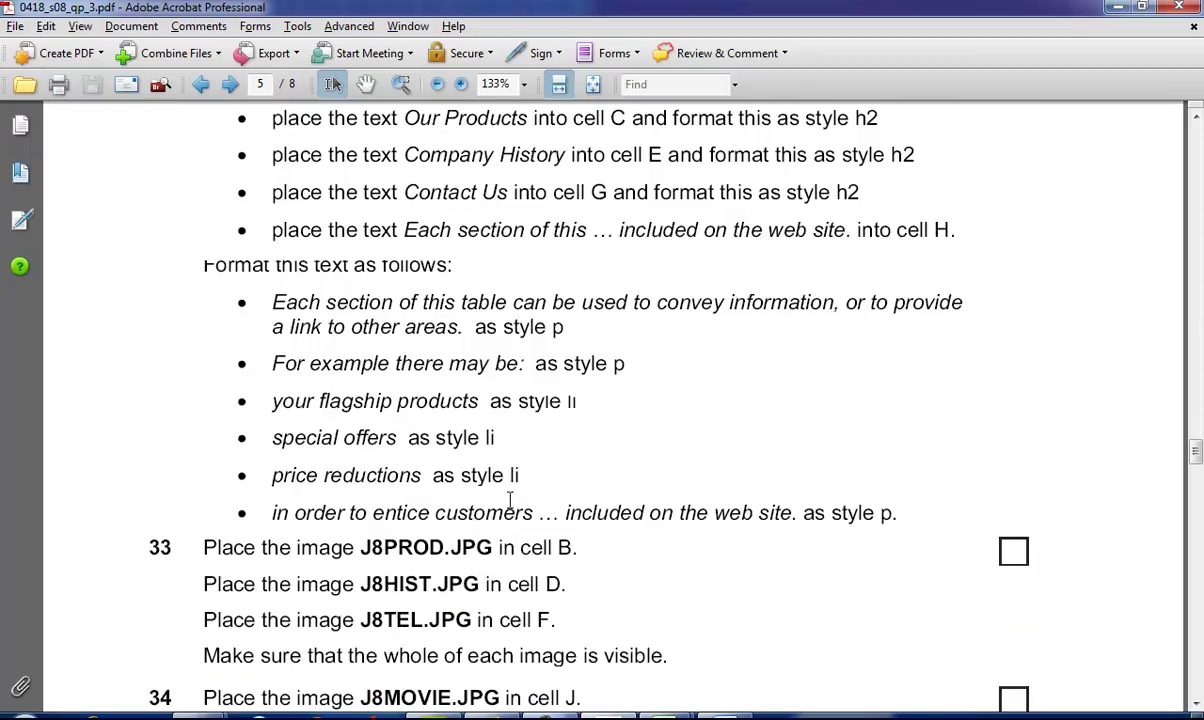
{"action": "key", "text": "alt+Tab"}
{"action": "key", "text": "alt+Tab"}
{"action": "scroll", "coordinate": [586, 374], "scroll_direction": "up", "scroll_amount": 10}
{"action": "scroll", "coordinate": [590, 376], "scroll_direction": "down", "scroll_amount": 5}
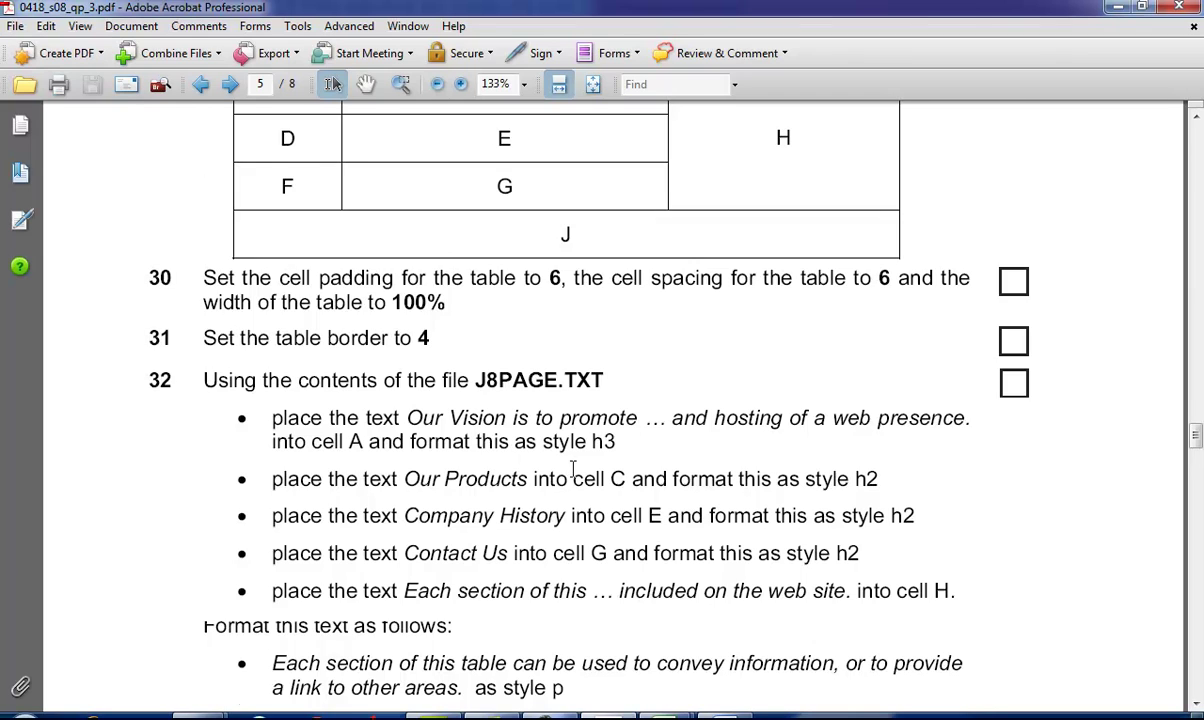
{"action": "scroll", "coordinate": [543, 470], "scroll_direction": "down", "scroll_amount": 5}
{"action": "scroll", "coordinate": [546, 527], "scroll_direction": "down", "scroll_amount": 7}
Step: Insert the image J8prod.JPG into the empty cell beside "Our Products" in SAMPLE.HTM, without alternate text
{"action": "key", "text": "alt+Tab"}
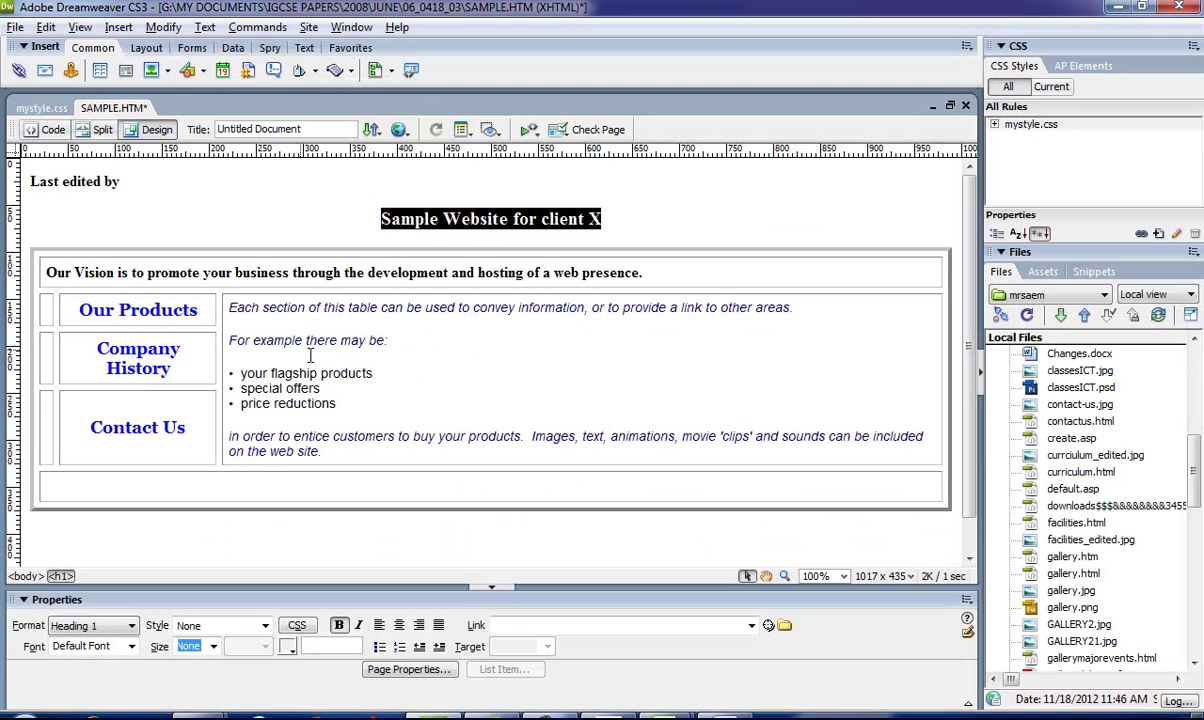
{"action": "left_click", "coordinate": [46, 309]}
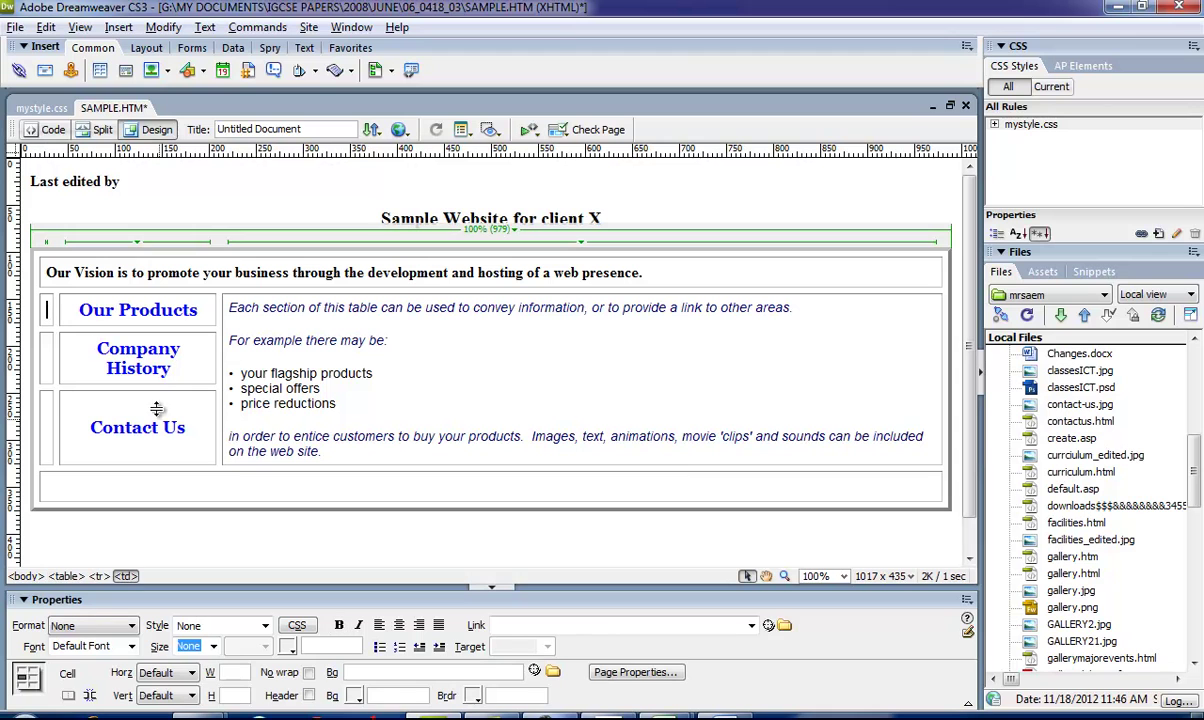
{"action": "left_click", "coordinate": [151, 72]}
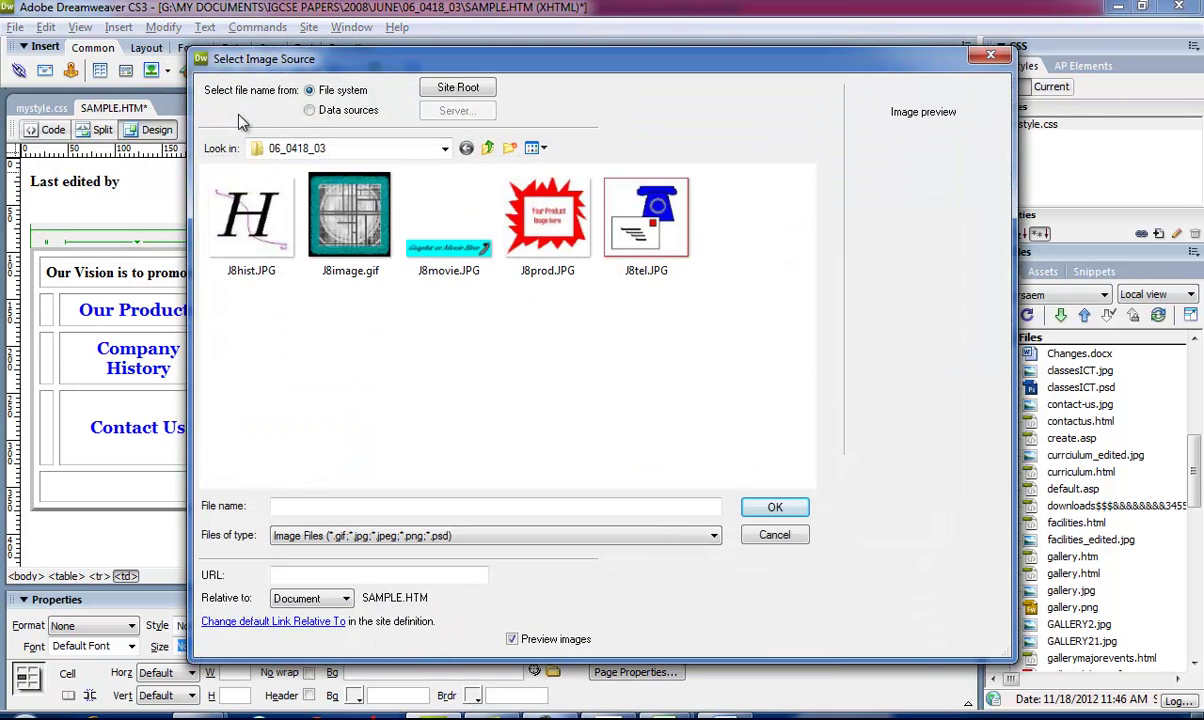
{"action": "double_click", "coordinate": [547, 215]}
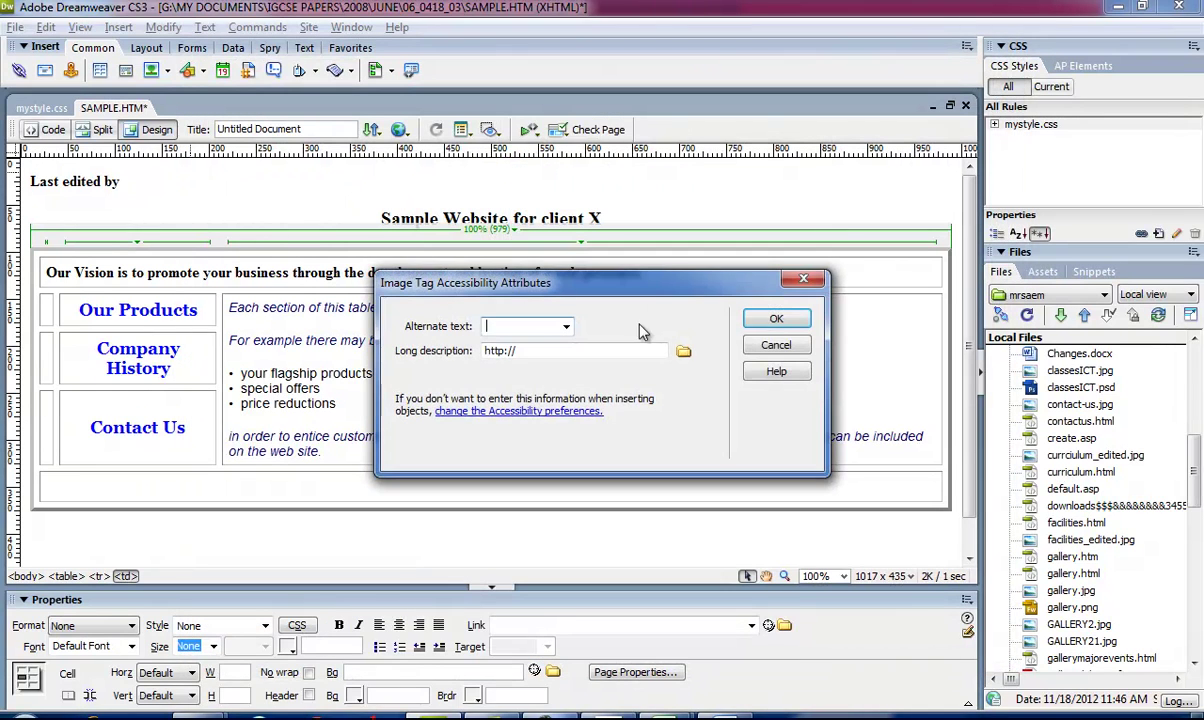
{"action": "left_click", "coordinate": [772, 318]}
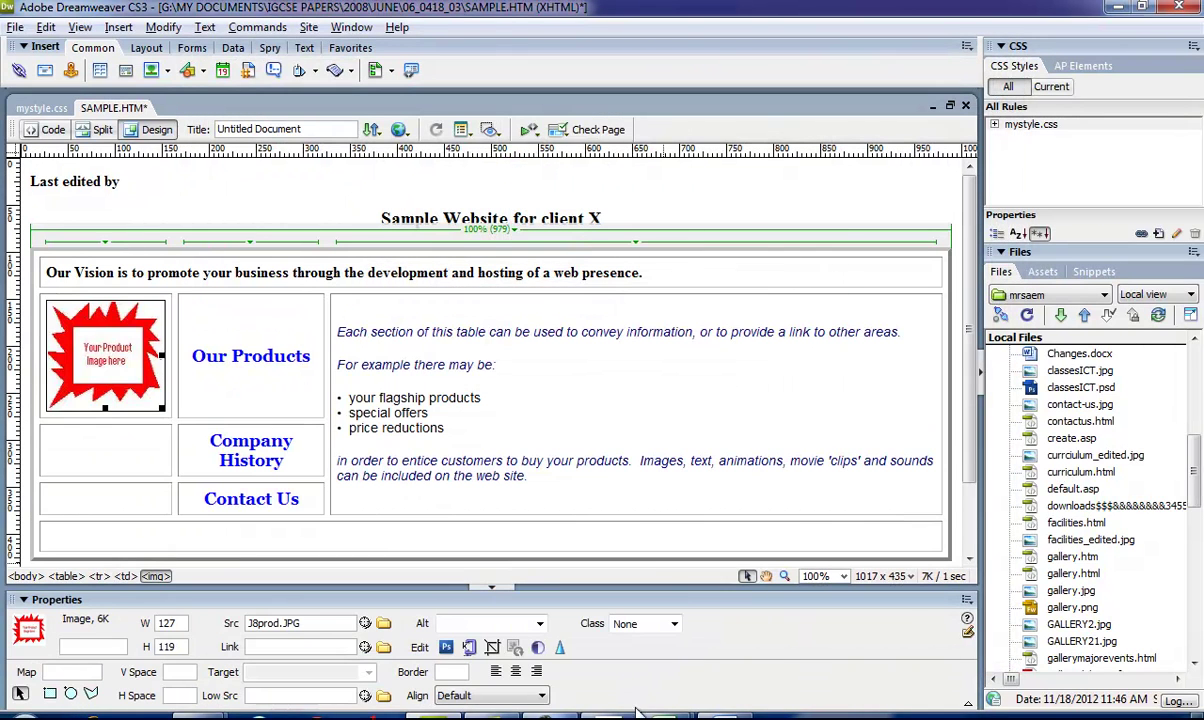
Step: Check step 33 in the PDF and insert J8hist.JPG into the empty cell beside "Company History", without alternate text
{"action": "key", "text": "alt+Tab"}
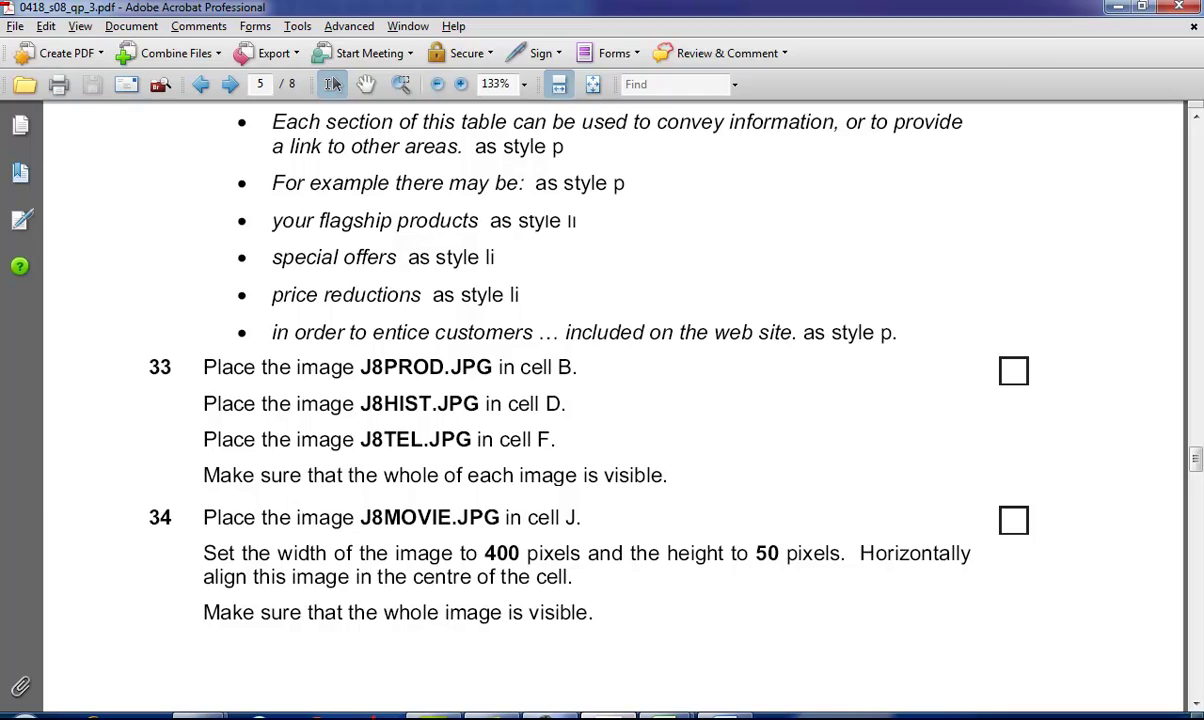
{"action": "key", "text": "alt+Tab"}
{"action": "left_click", "coordinate": [115, 448]}
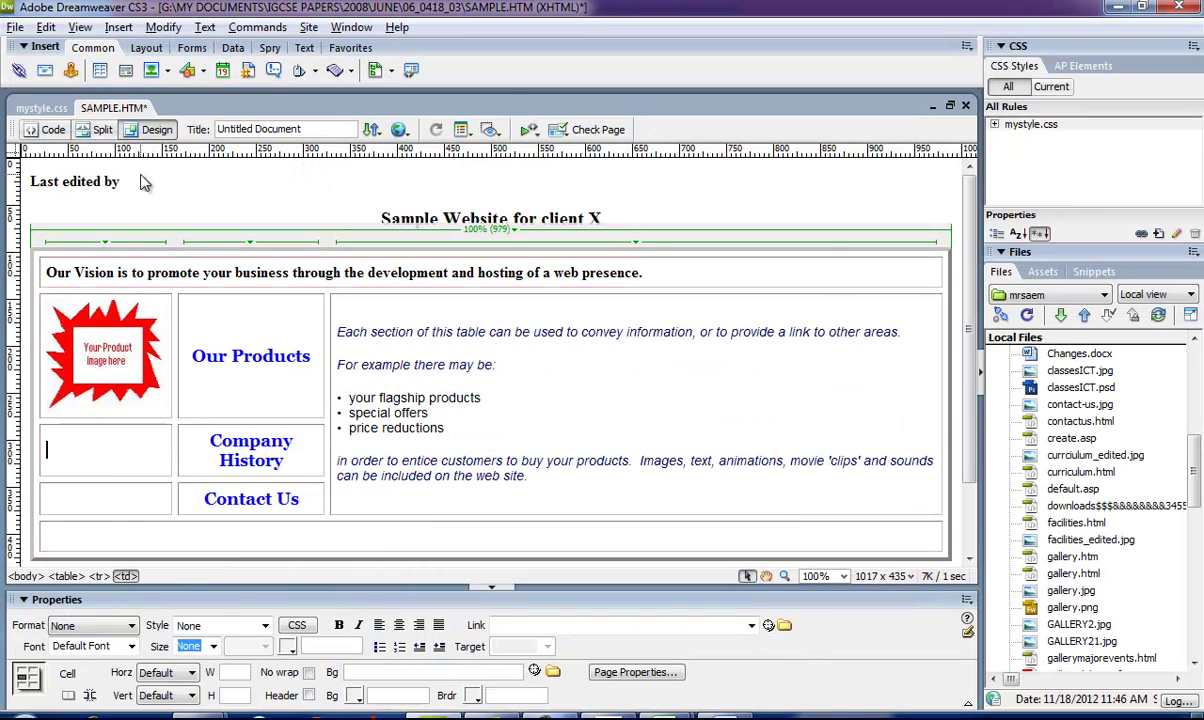
{"action": "left_click", "coordinate": [152, 70]}
{"action": "left_click", "coordinate": [260, 210]}
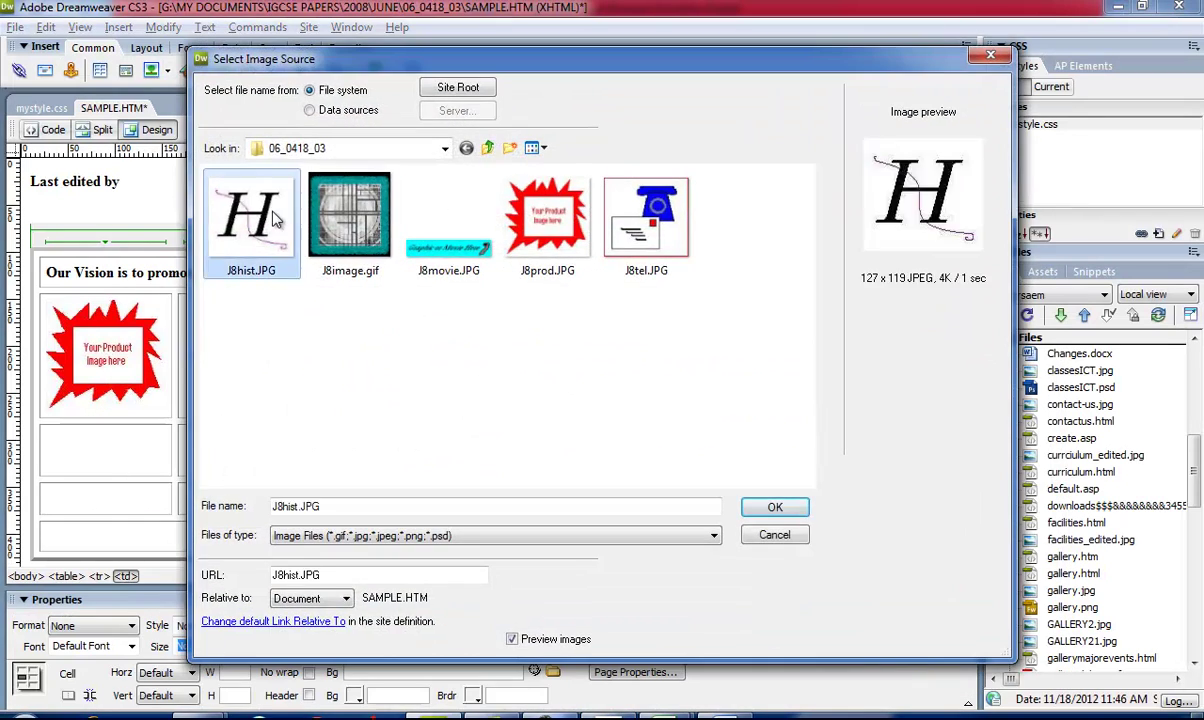
{"action": "key", "text": "Return"}
{"action": "left_click", "coordinate": [770, 318]}
Step: Insert the image J8tel.JPG into the empty cell beside "Contact Us", without alternate text
{"action": "scroll", "coordinate": [193, 486], "scroll_direction": "down", "scroll_amount": 3}
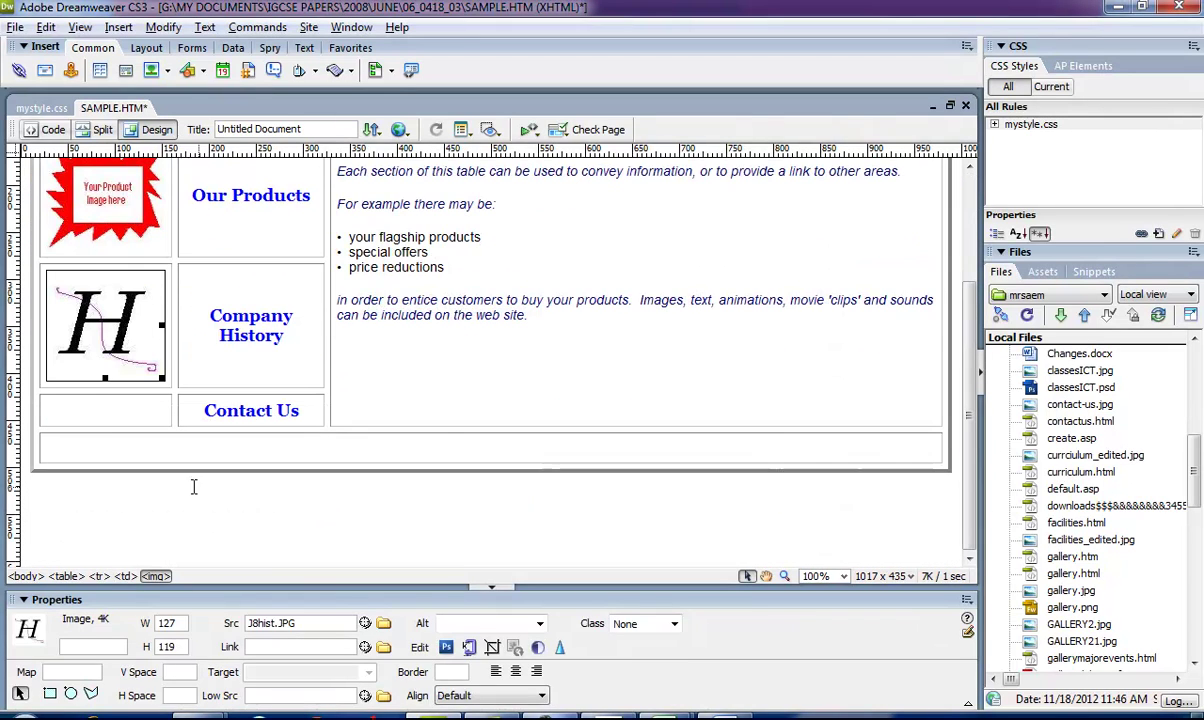
{"action": "left_click", "coordinate": [97, 401]}
{"action": "left_click", "coordinate": [152, 70]}
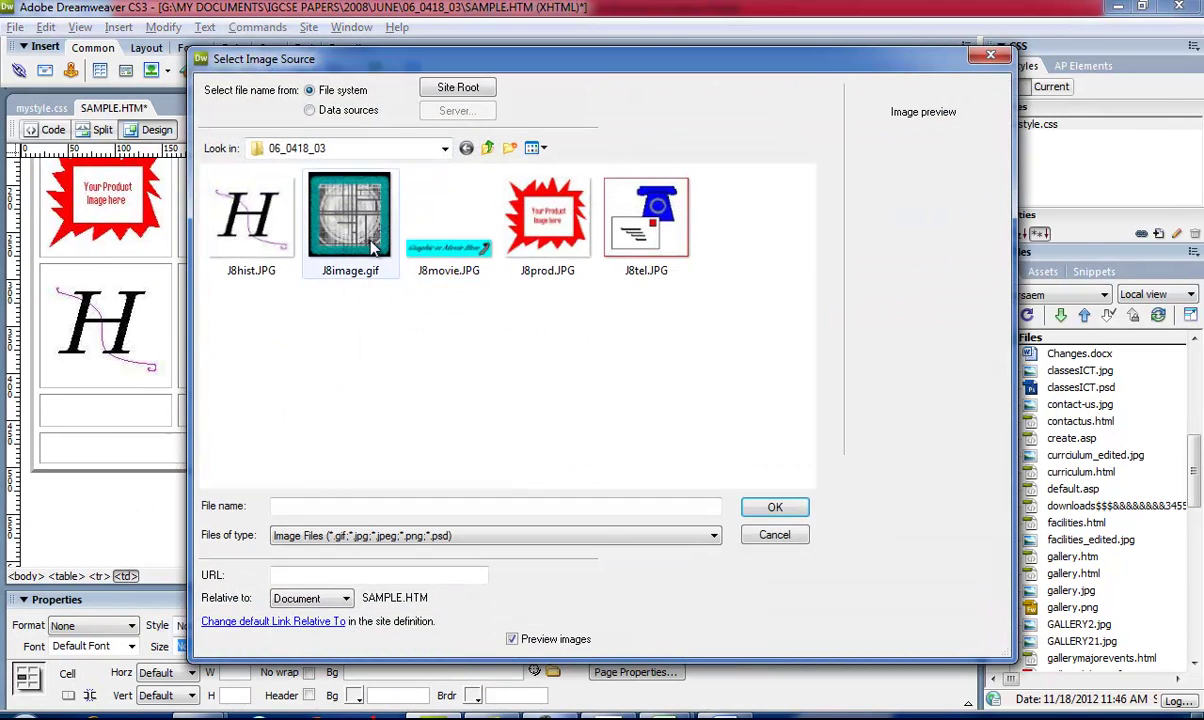
{"action": "double_click", "coordinate": [645, 225]}
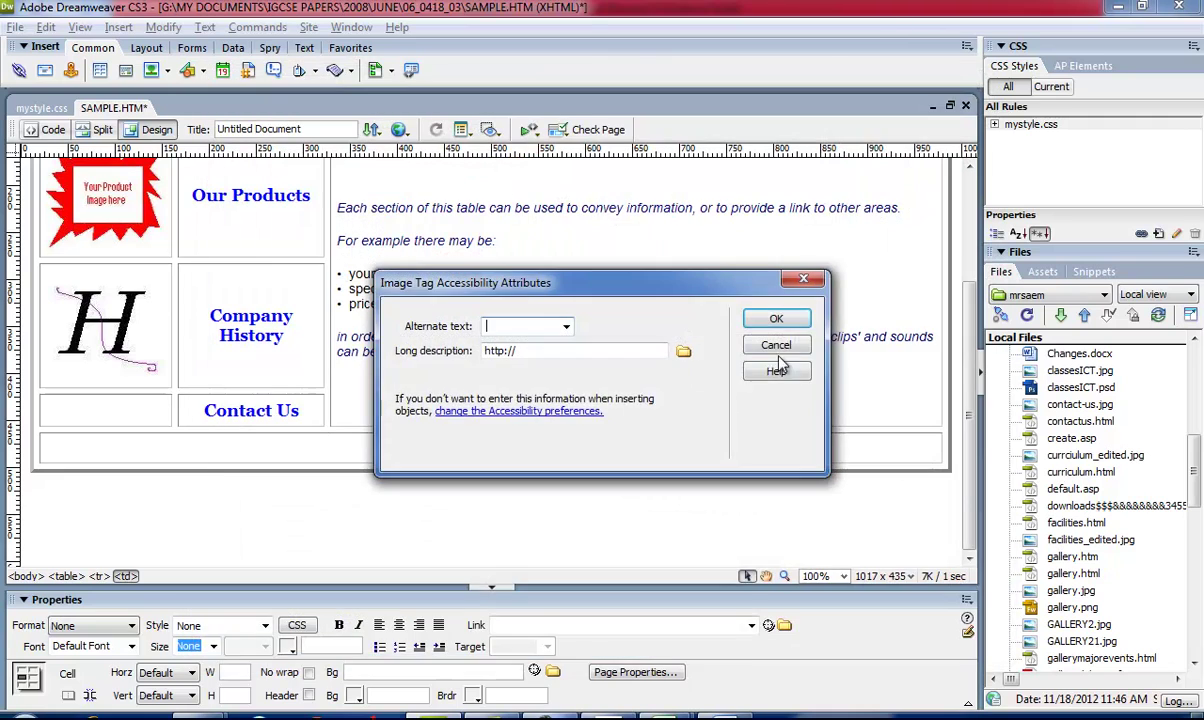
{"action": "left_click", "coordinate": [775, 318]}
Step: Read step 34 in the PDF and insert J8movie.JPG into the table's merged last row, without alternate text
{"action": "key", "text": "alt+Tab"}
{"action": "scroll", "coordinate": [584, 596], "scroll_direction": "down", "scroll_amount": 2}
{"action": "left_click_drag", "start_coordinate": [344, 295], "coordinate": [585, 298]}
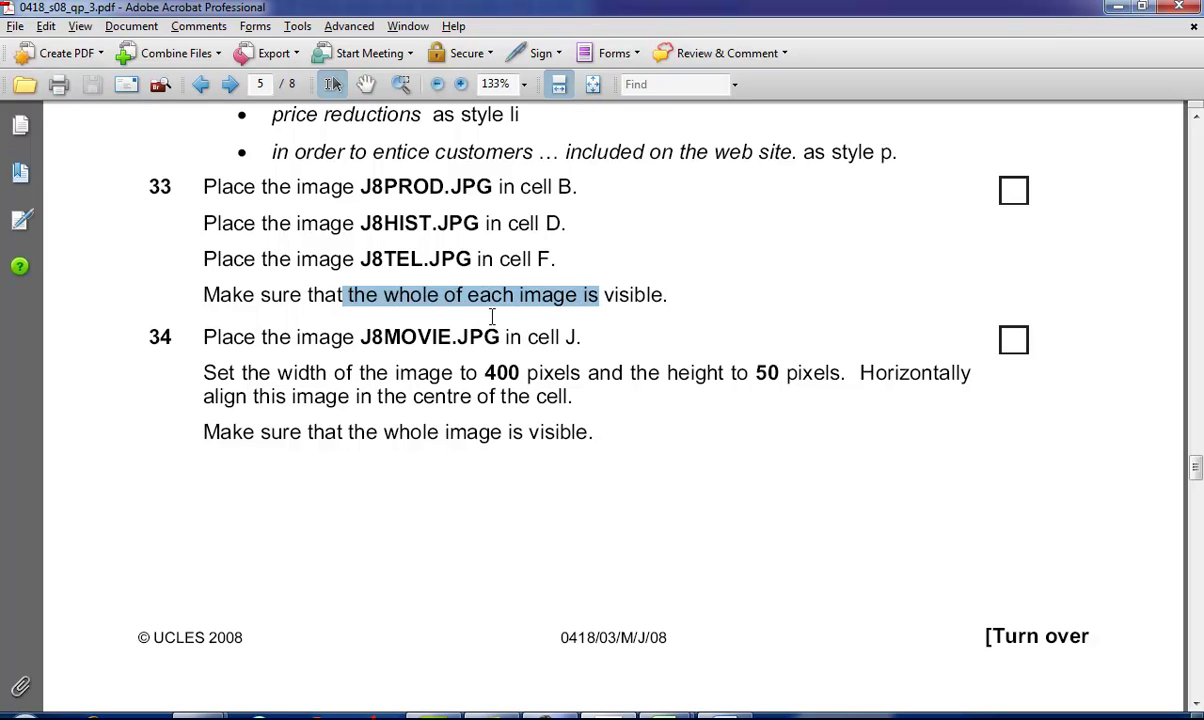
{"action": "left_click_drag", "start_coordinate": [297, 337], "coordinate": [472, 343]}
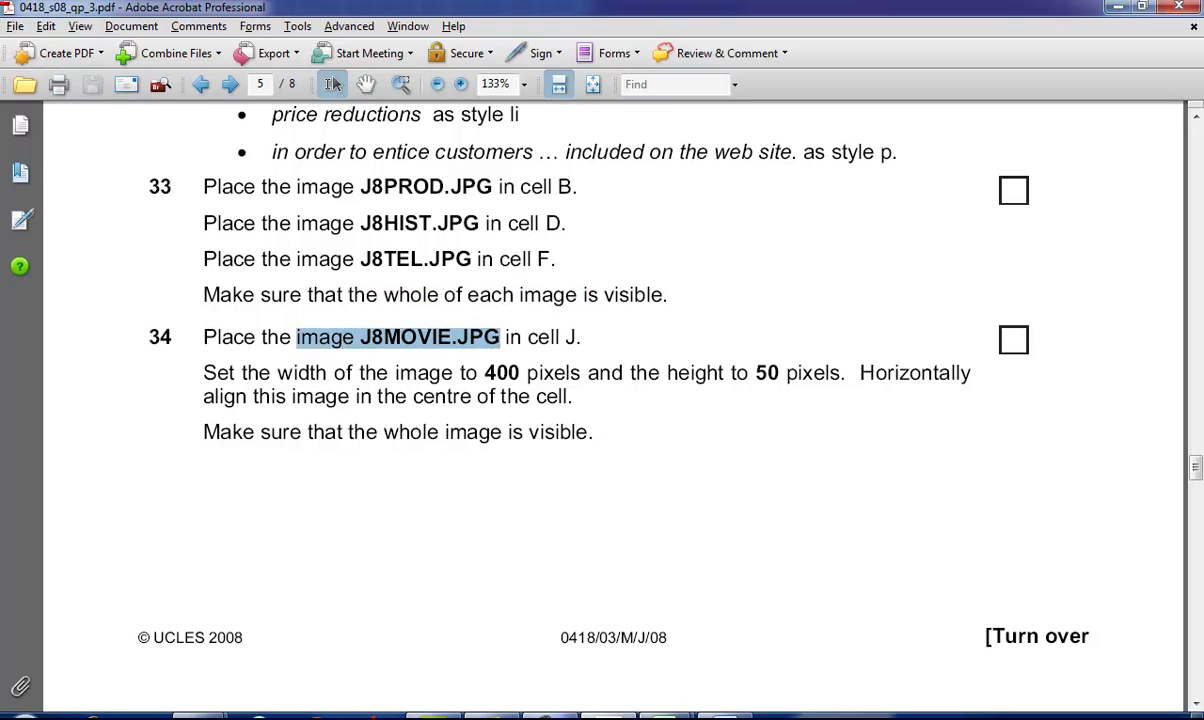
{"action": "left_click", "coordinate": [434, 716]}
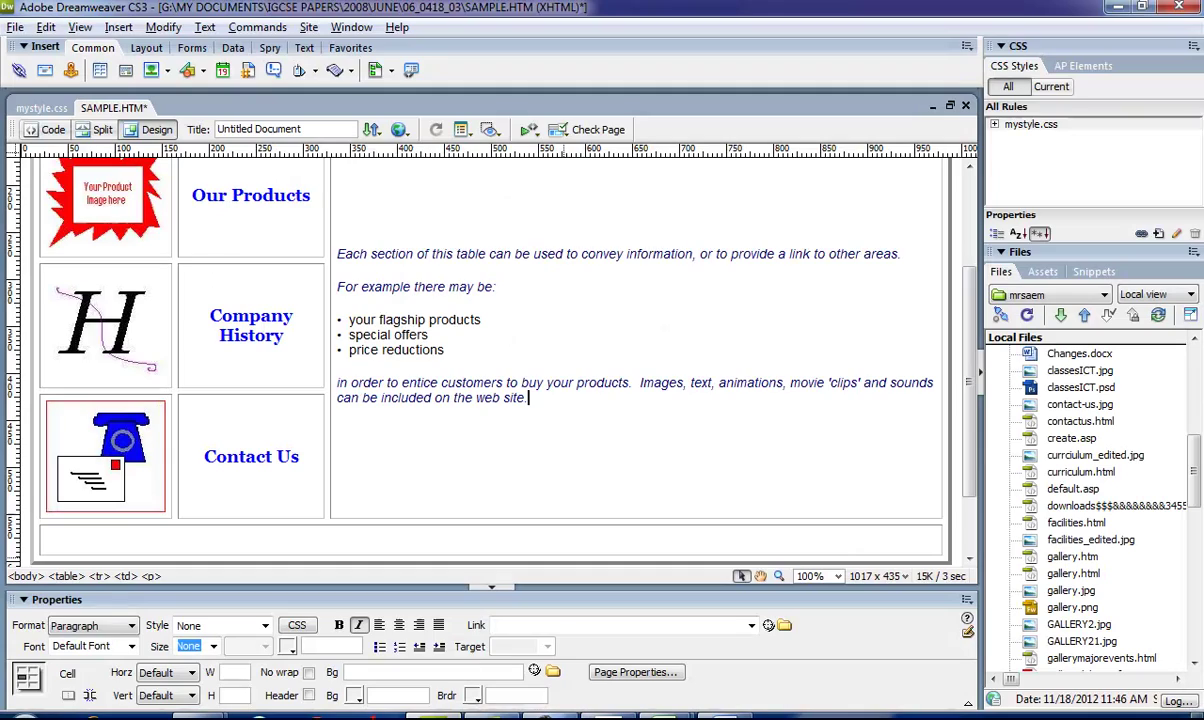
{"action": "left_click", "coordinate": [151, 70]}
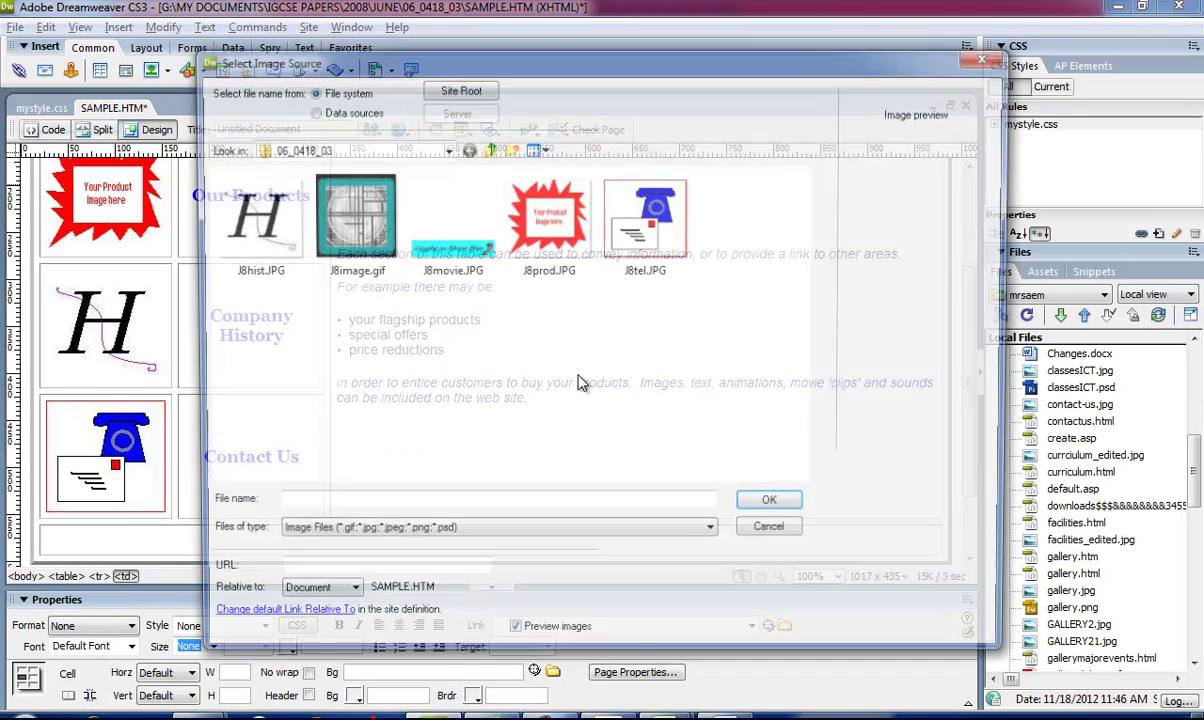
{"action": "double_click", "coordinate": [435, 219]}
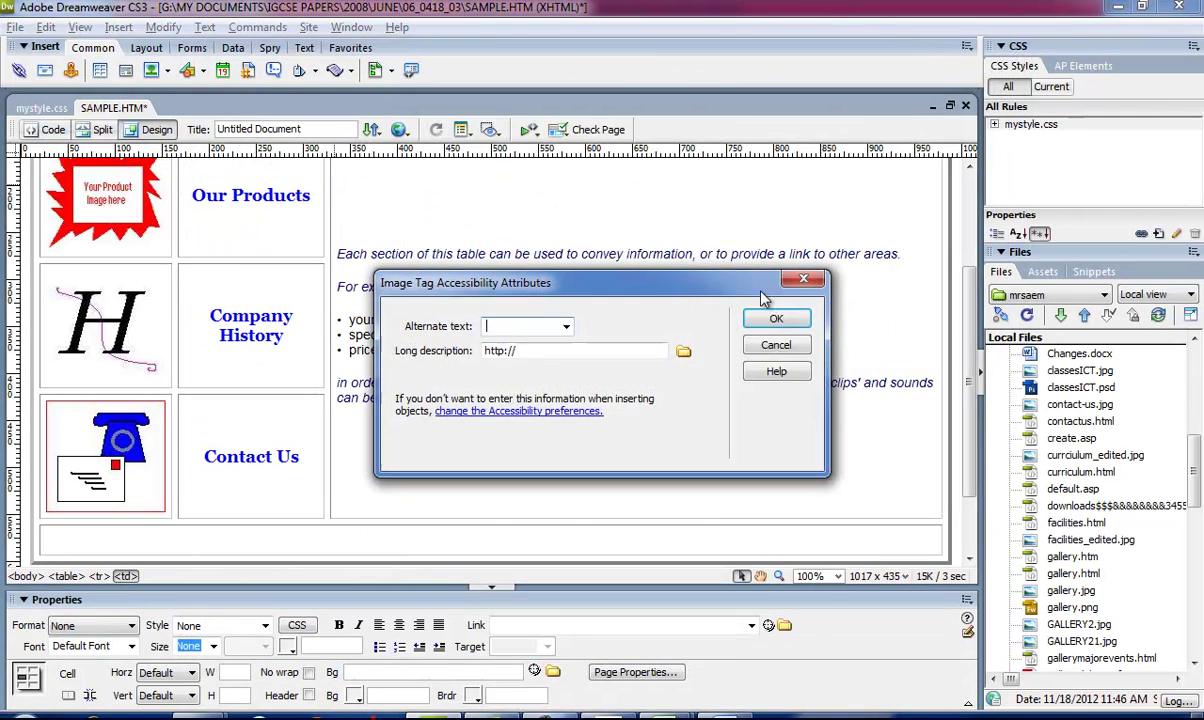
{"action": "left_click", "coordinate": [800, 320]}
Step: Set the J8movie.JPG image's width to 400 and height to 50 pixels, as step 34 of the PDF requires
{"action": "key", "text": "alt+Tab"}
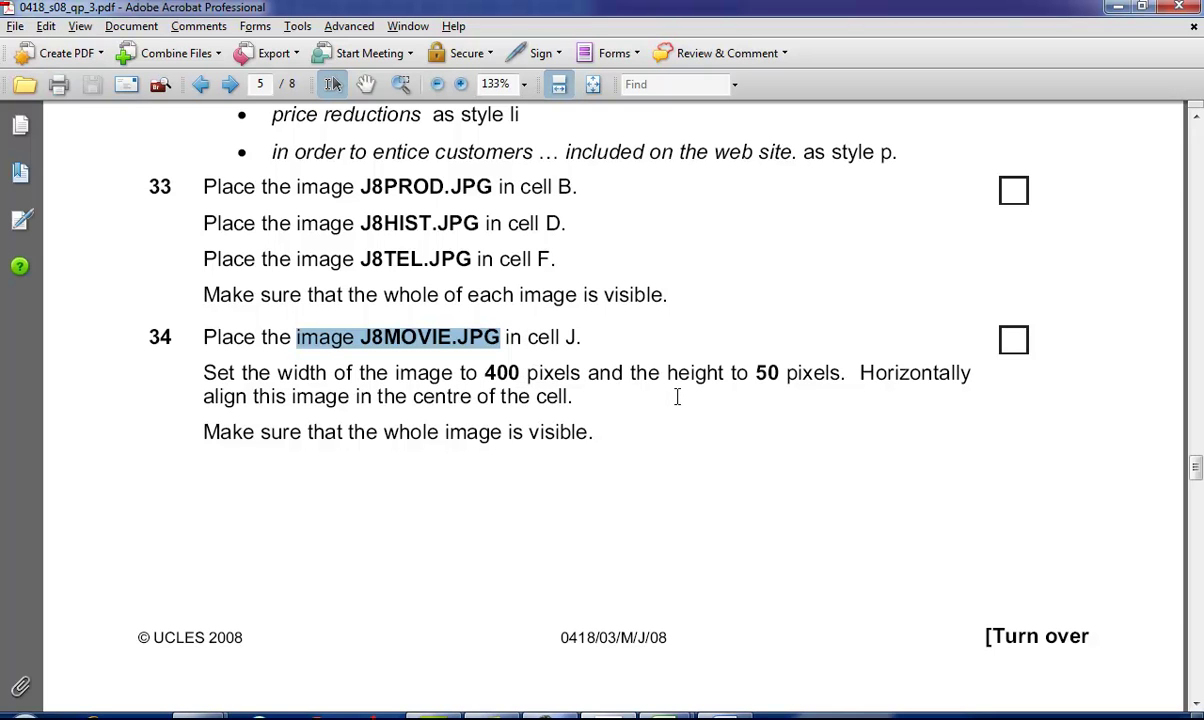
{"action": "key", "text": "alt+Tab"}
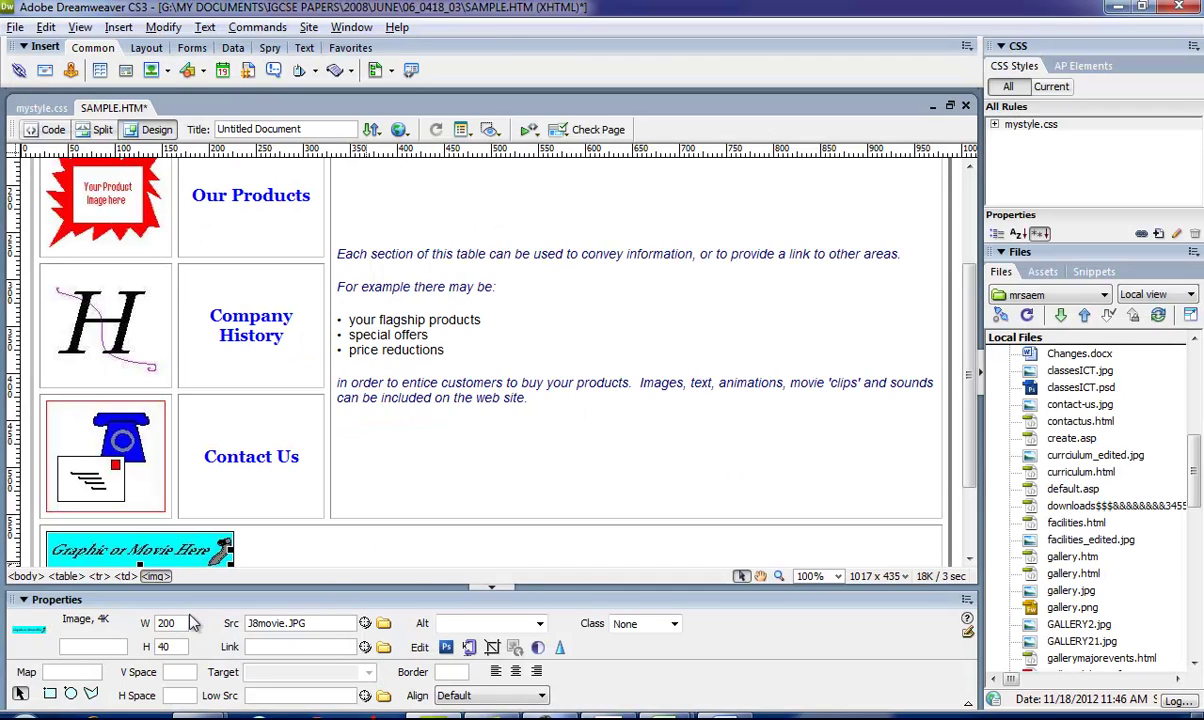
{"action": "key", "text": "alt+Tab"}
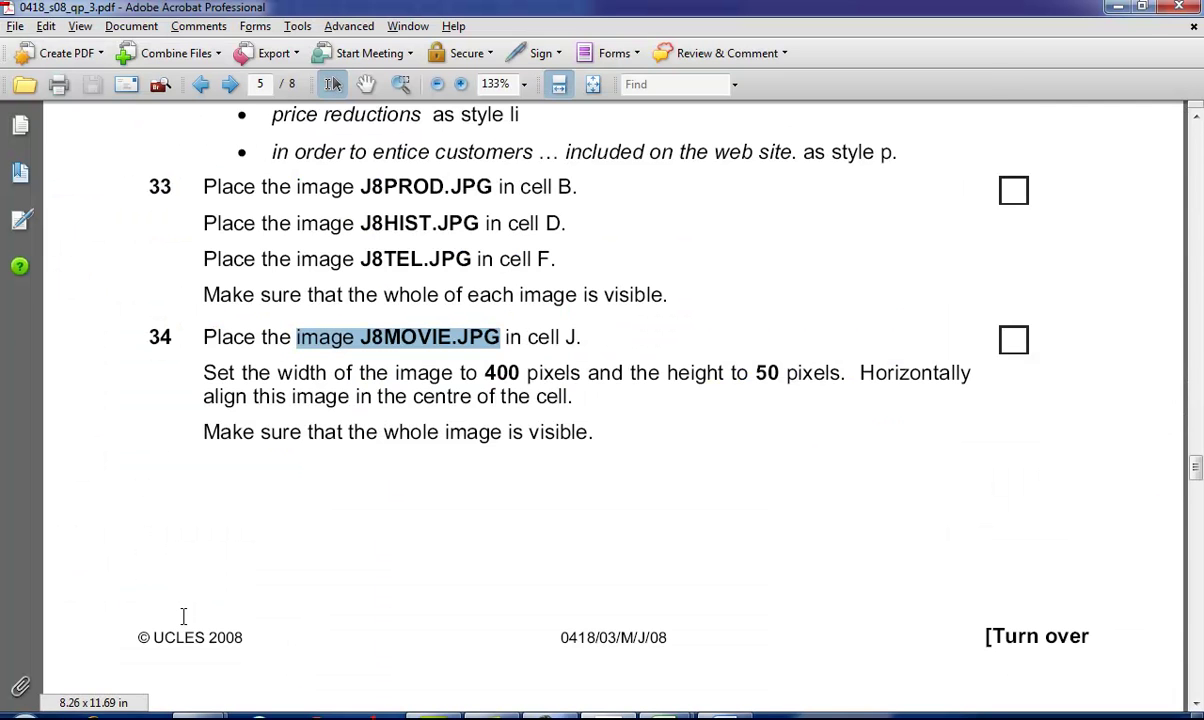
{"action": "key", "text": "alt+Tab"}
{"action": "double_click", "coordinate": [184, 622]}
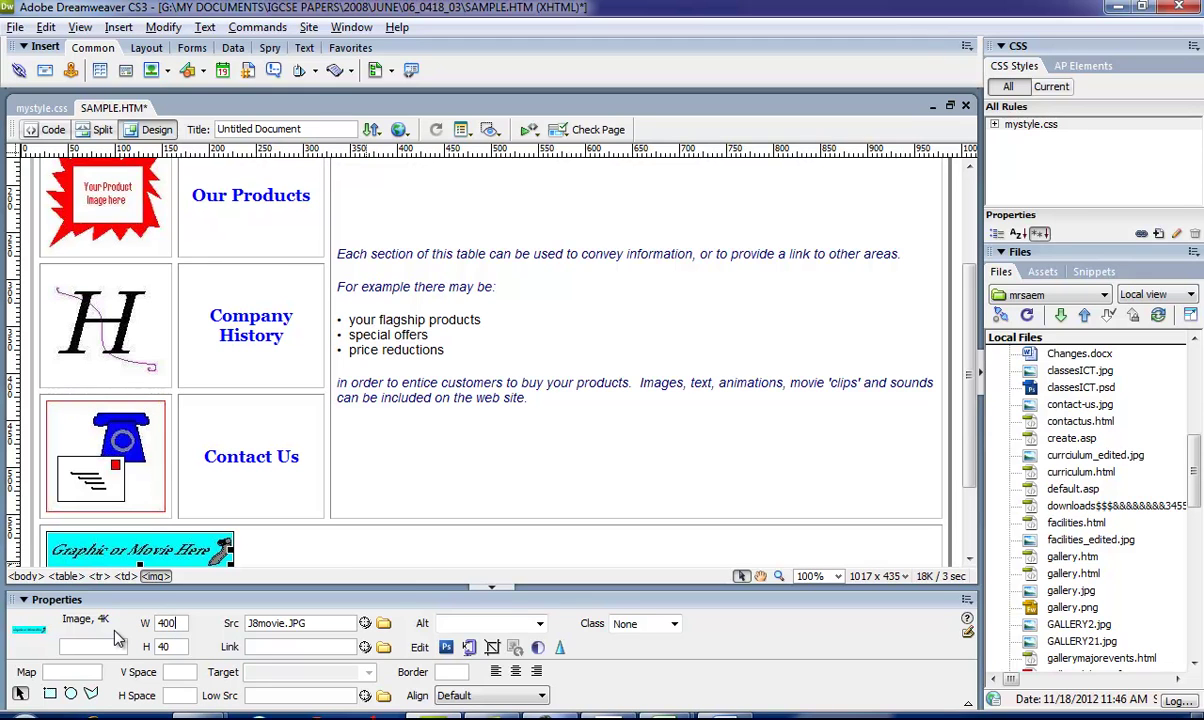
{"action": "key", "text": "Tab"}
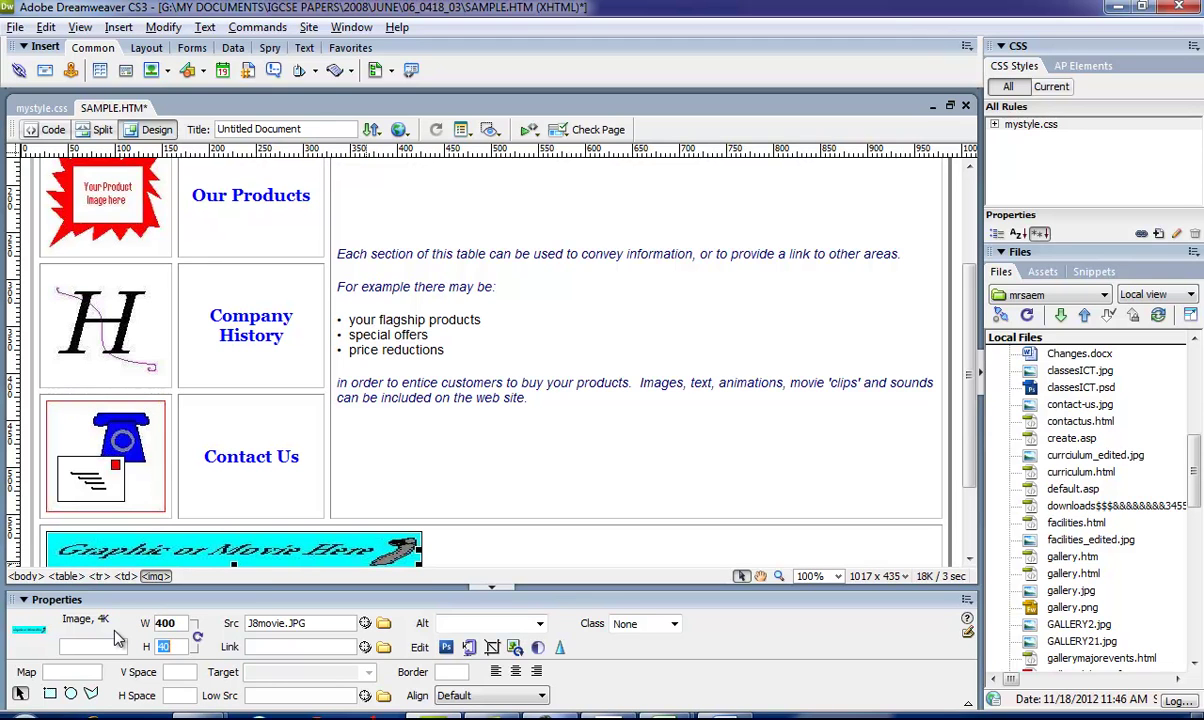
{"action": "key", "text": "Return"}
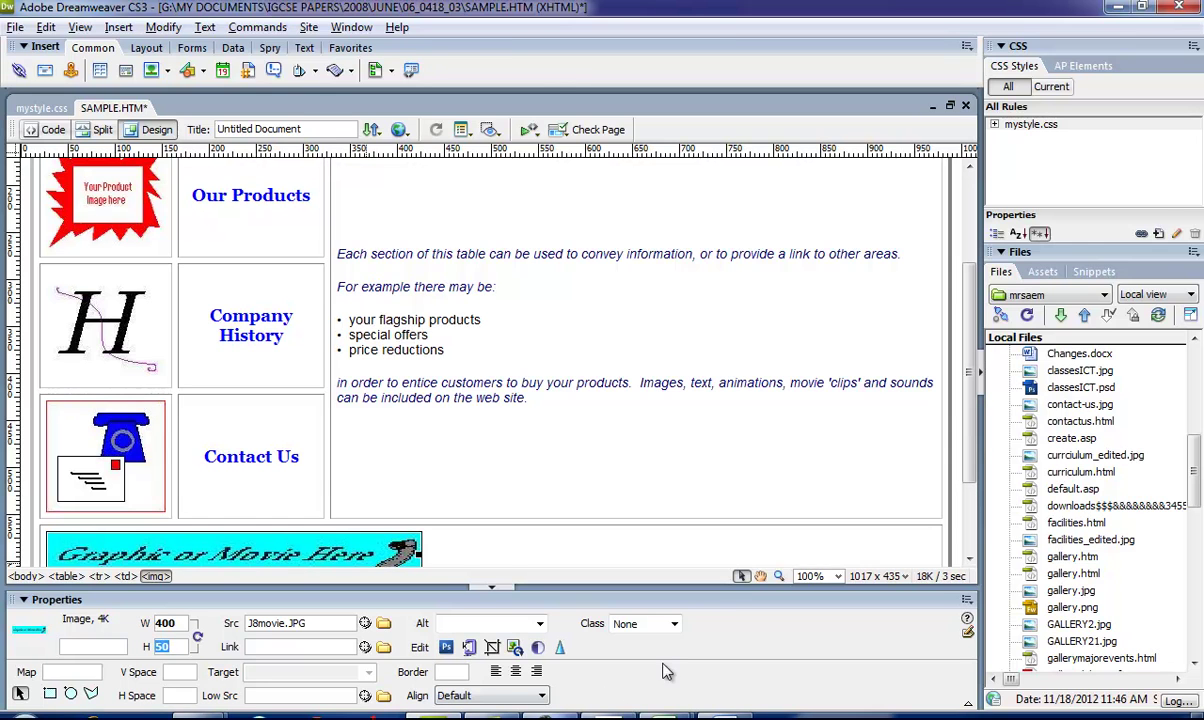
Step: Recheck the alignment instruction in step 34 of the PDF and align the J8movie.JPG image to the centre of its cell
{"action": "key", "text": "alt+Tab"}
{"action": "scroll", "coordinate": [727, 466], "scroll_direction": "down", "scroll_amount": 5}
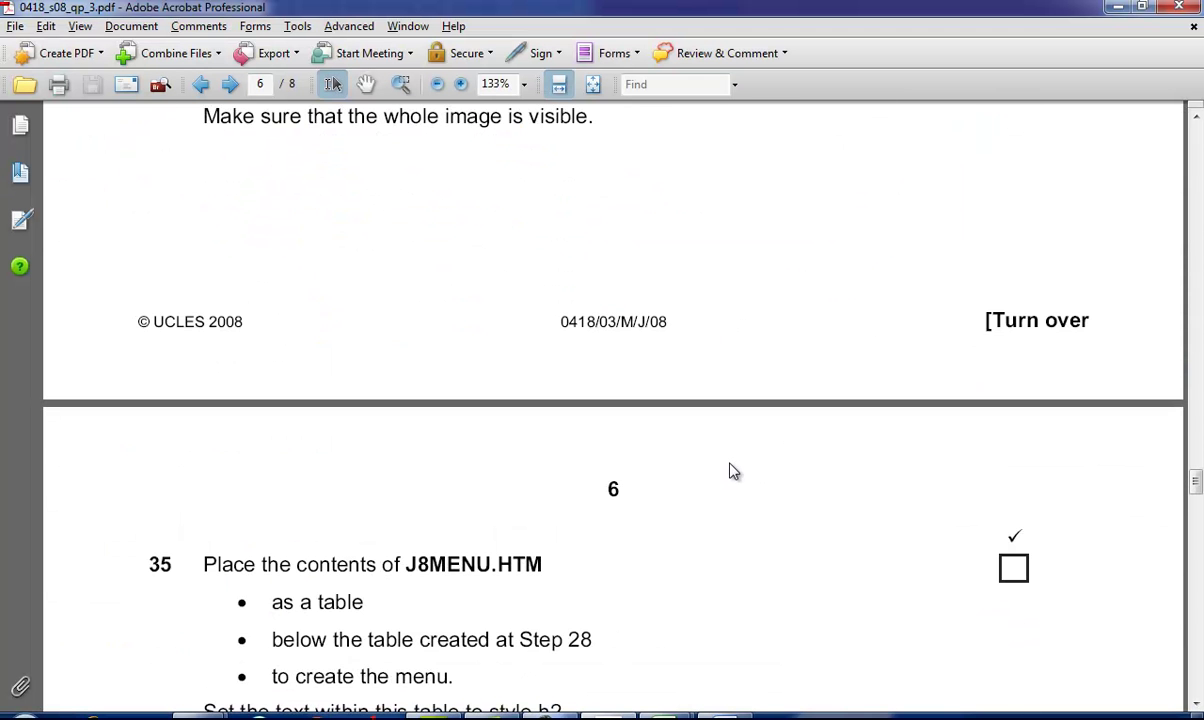
{"action": "scroll", "coordinate": [731, 470], "scroll_direction": "up", "scroll_amount": 1}
{"action": "scroll", "coordinate": [731, 470], "scroll_direction": "up", "scroll_amount": 3}
{"action": "left_click_drag", "start_coordinate": [358, 263], "coordinate": [471, 263]}
{"action": "key", "text": "alt+Tab"}
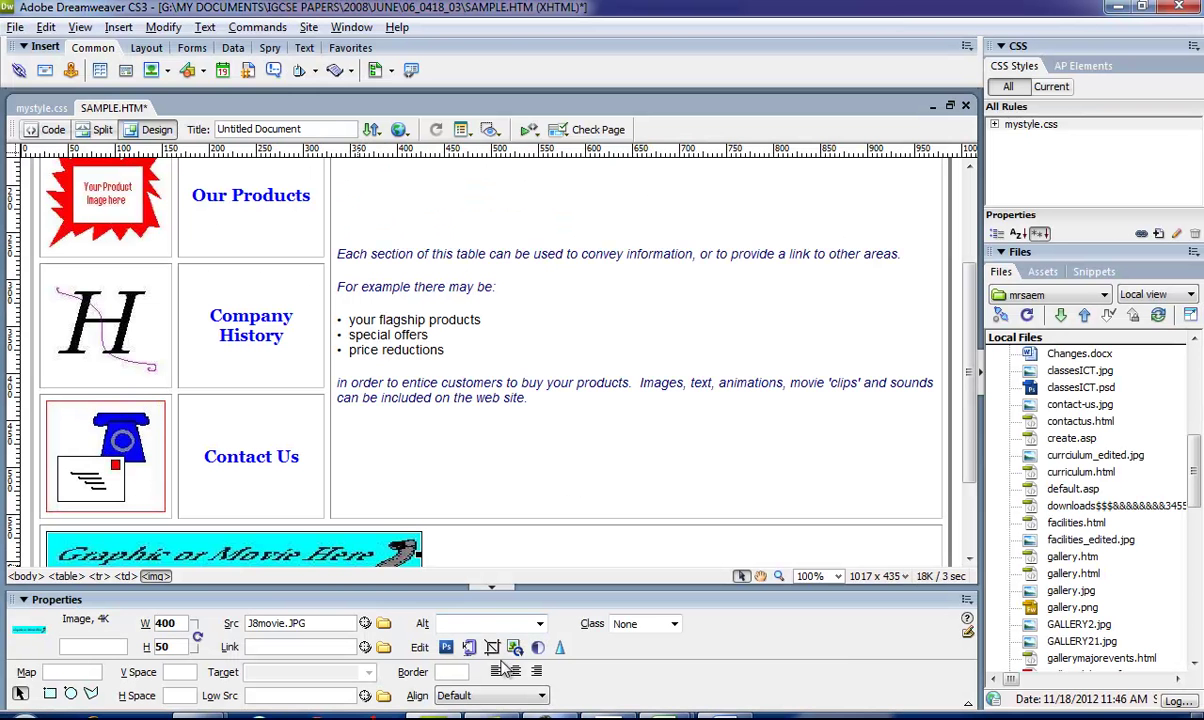
{"action": "left_click", "coordinate": [515, 672]}
Step: Read step 35 in the PDF and open J8menu.htm from the 06_0418_03 folder in Dreamweaver
{"action": "key", "text": "alt+Tab"}
{"action": "scroll", "coordinate": [712, 553], "scroll_direction": "down", "scroll_amount": 12}
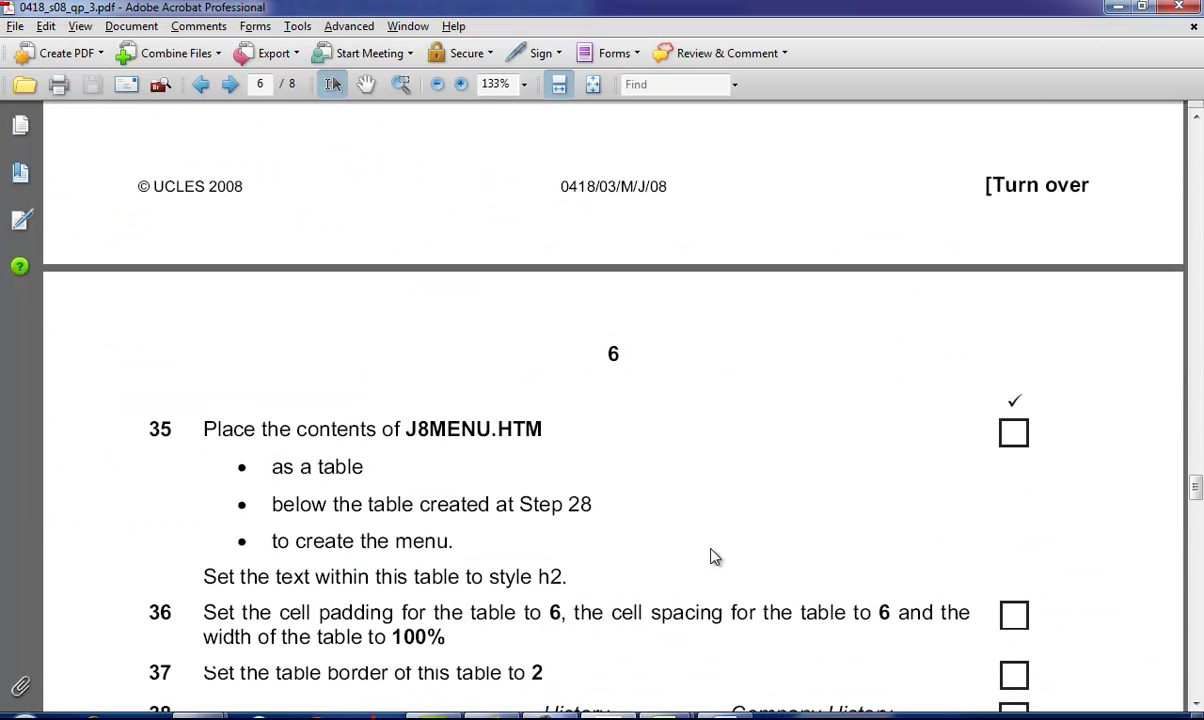
{"action": "left_click_drag", "start_coordinate": [403, 203], "coordinate": [541, 204]}
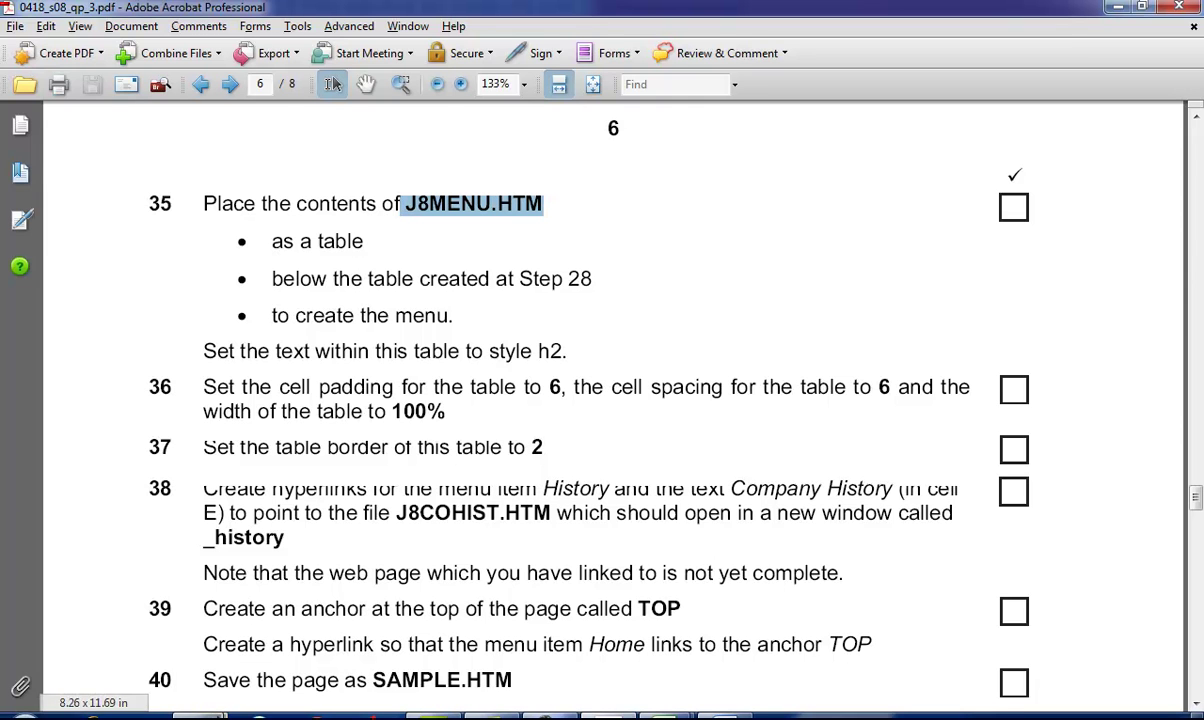
{"action": "left_click", "coordinate": [225, 714]}
{"action": "left_click", "coordinate": [308, 655]}
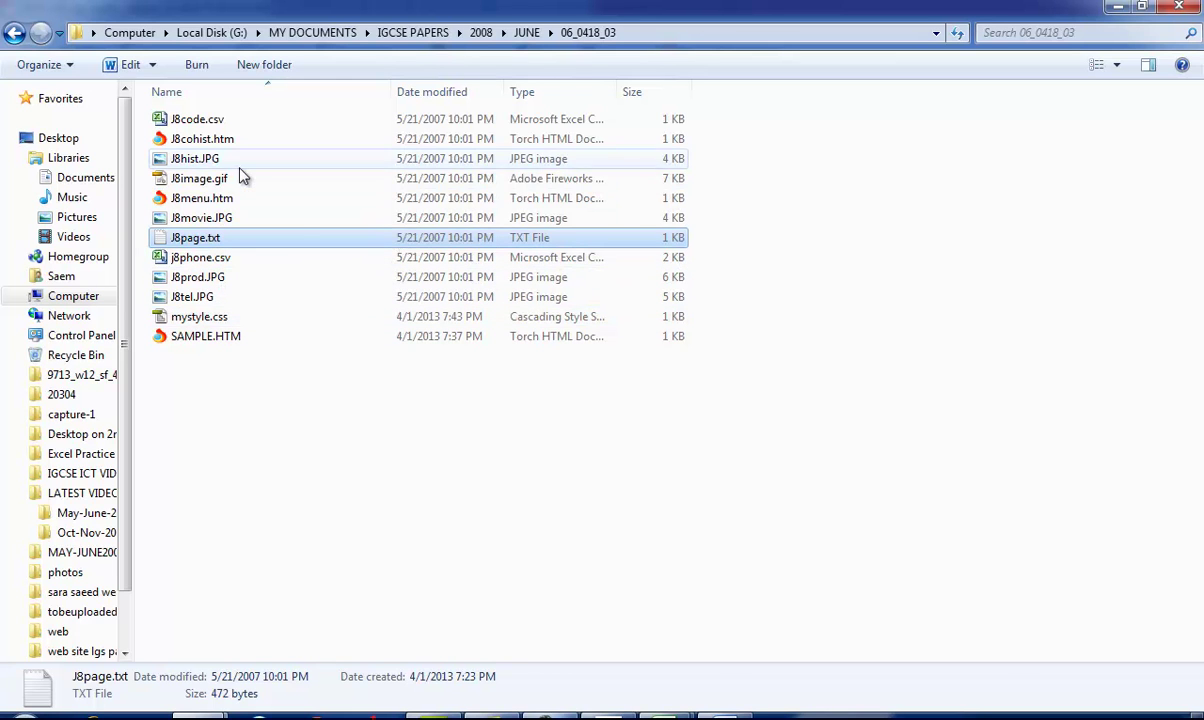
{"action": "left_click", "coordinate": [245, 200]}
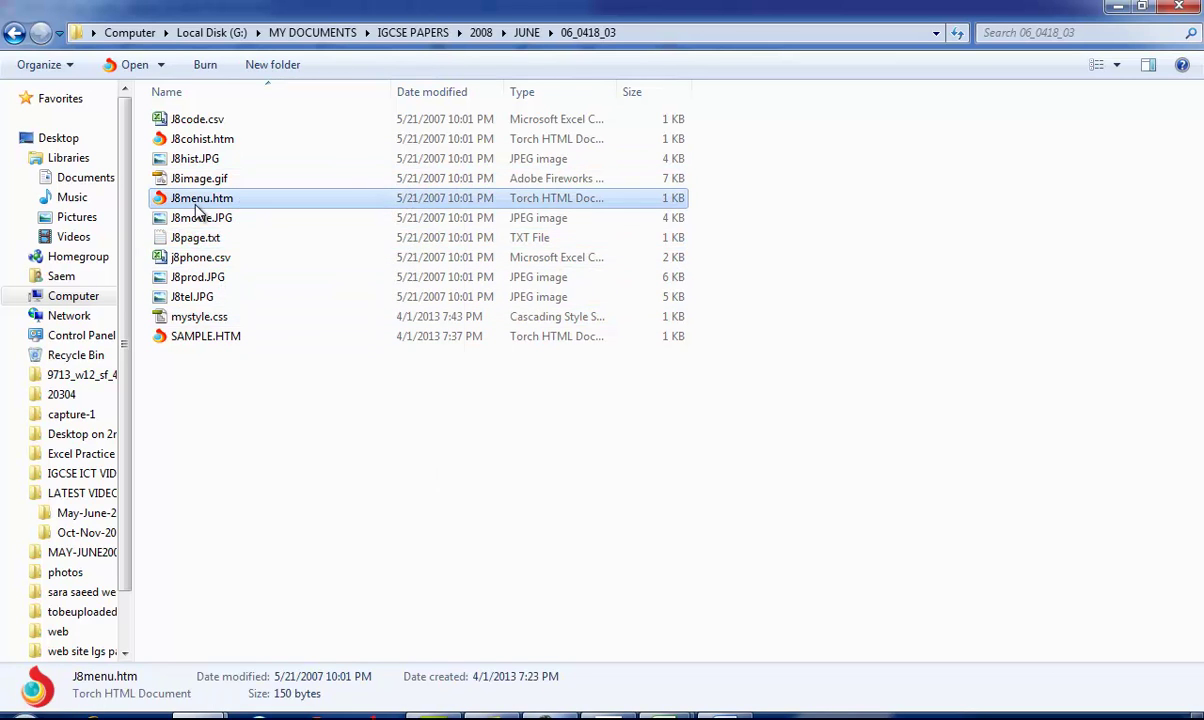
{"action": "right_click", "coordinate": [197, 204]}
{"action": "mouse_move", "coordinate": [420, 288]}
{"action": "left_click", "coordinate": [486, 284]}
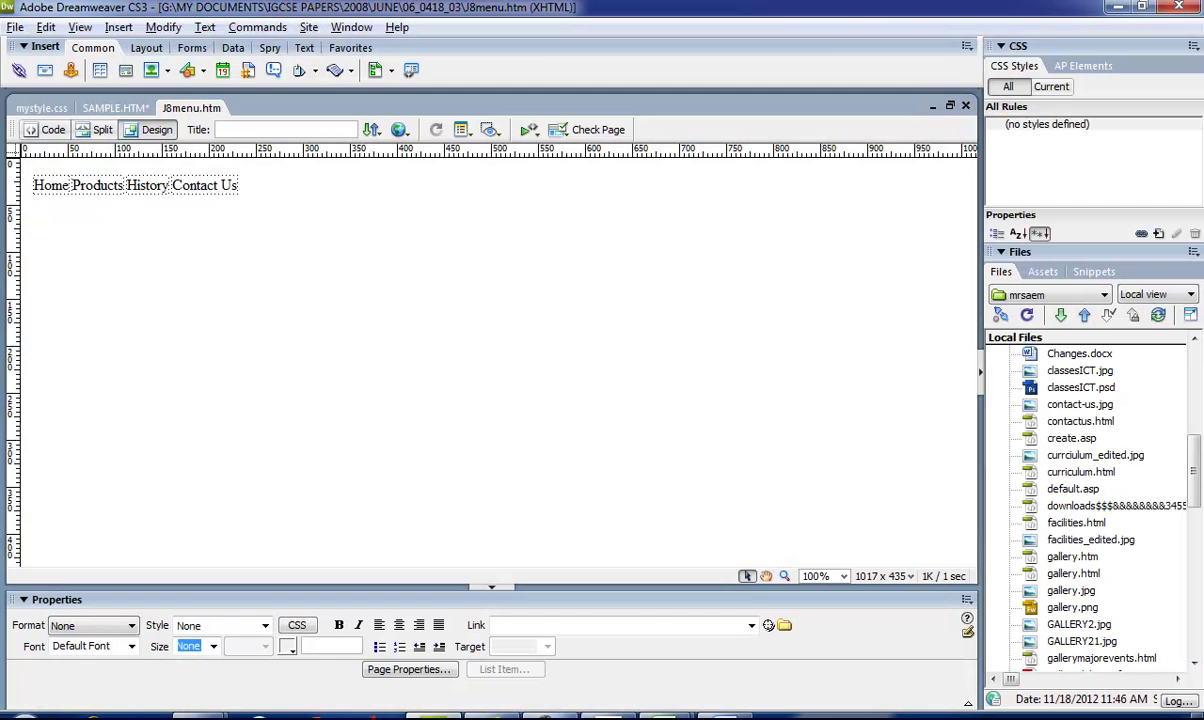
Step: Copy the menu table from J8menu.htm and paste it below the main table in SAMPLE.HTM
{"action": "left_click", "coordinate": [237, 187]}
{"action": "right_click", "coordinate": [238, 188]}
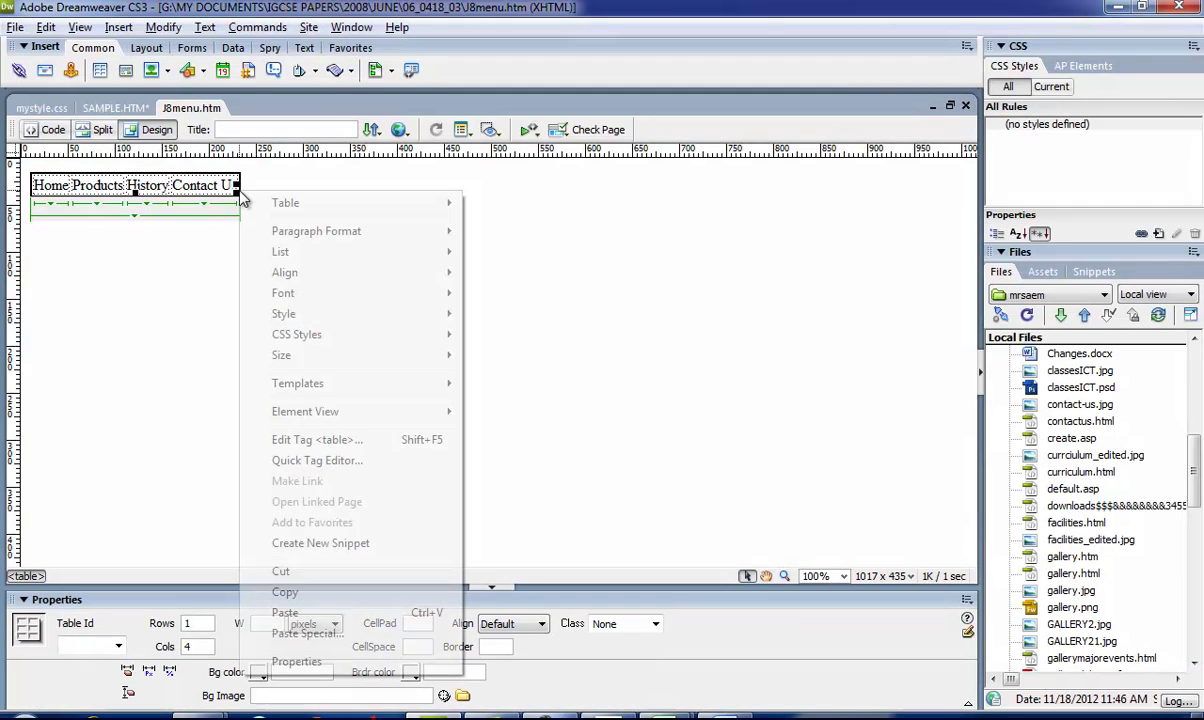
{"action": "left_click", "coordinate": [300, 592]}
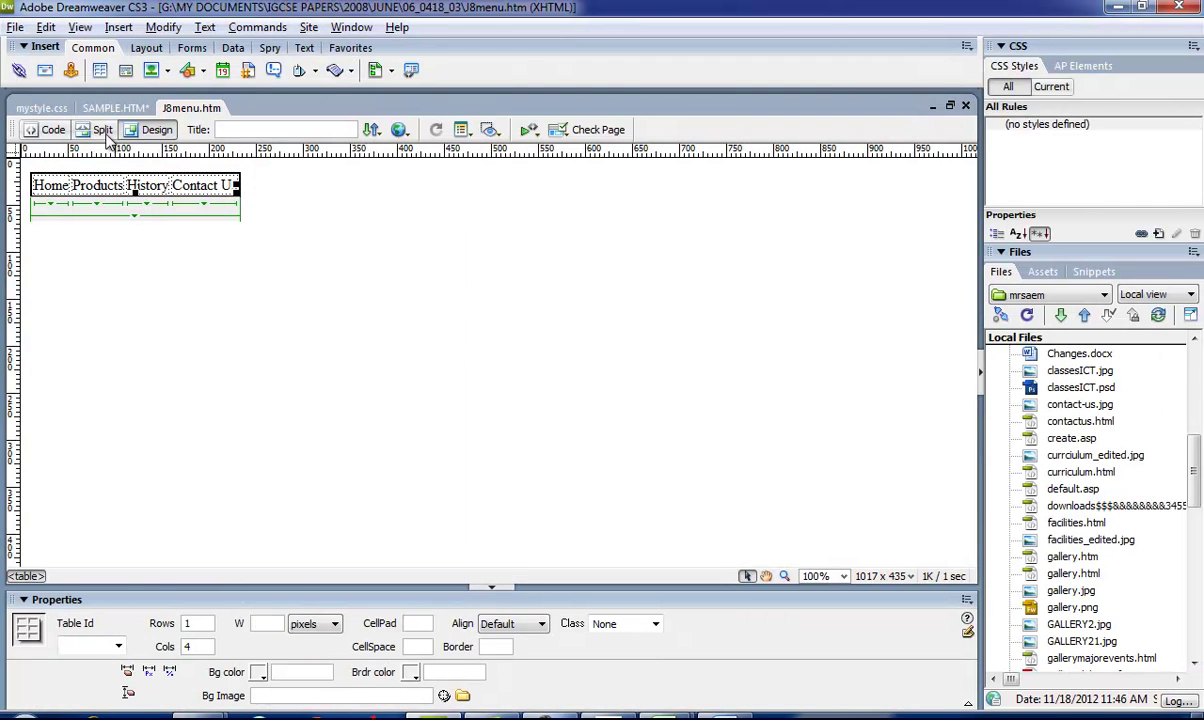
{"action": "left_click", "coordinate": [105, 108]}
{"action": "scroll", "coordinate": [900, 465], "scroll_direction": "down", "scroll_amount": 3}
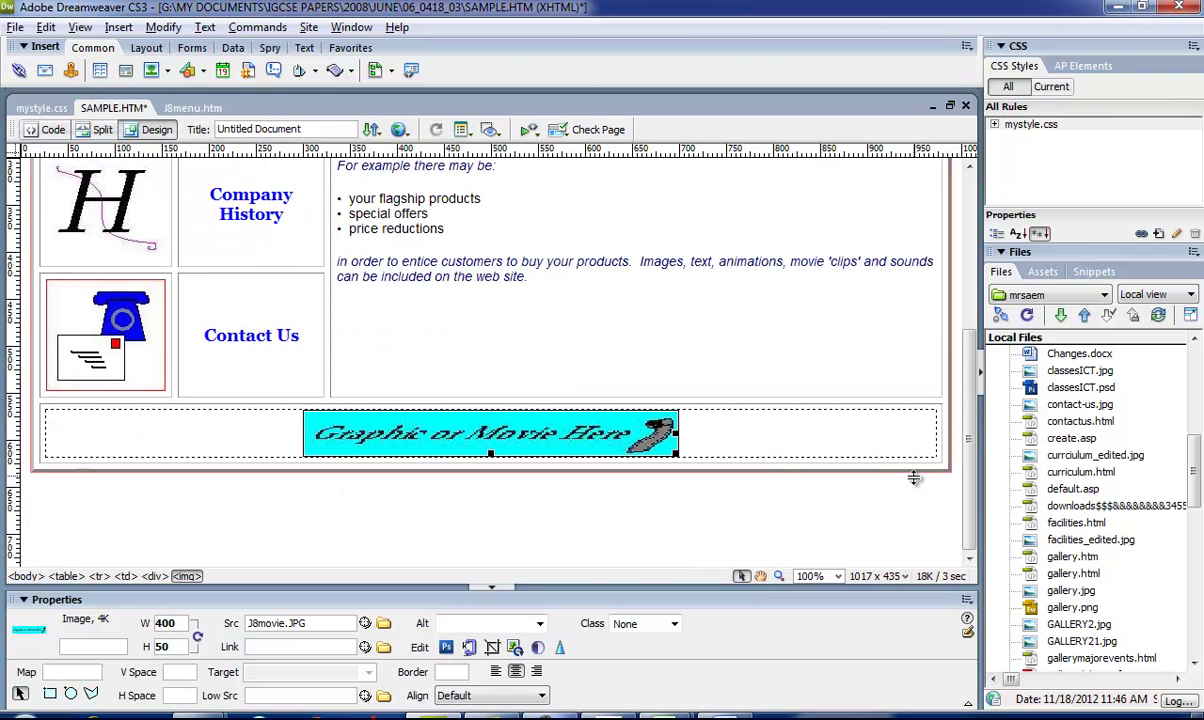
{"action": "left_click", "coordinate": [963, 455]}
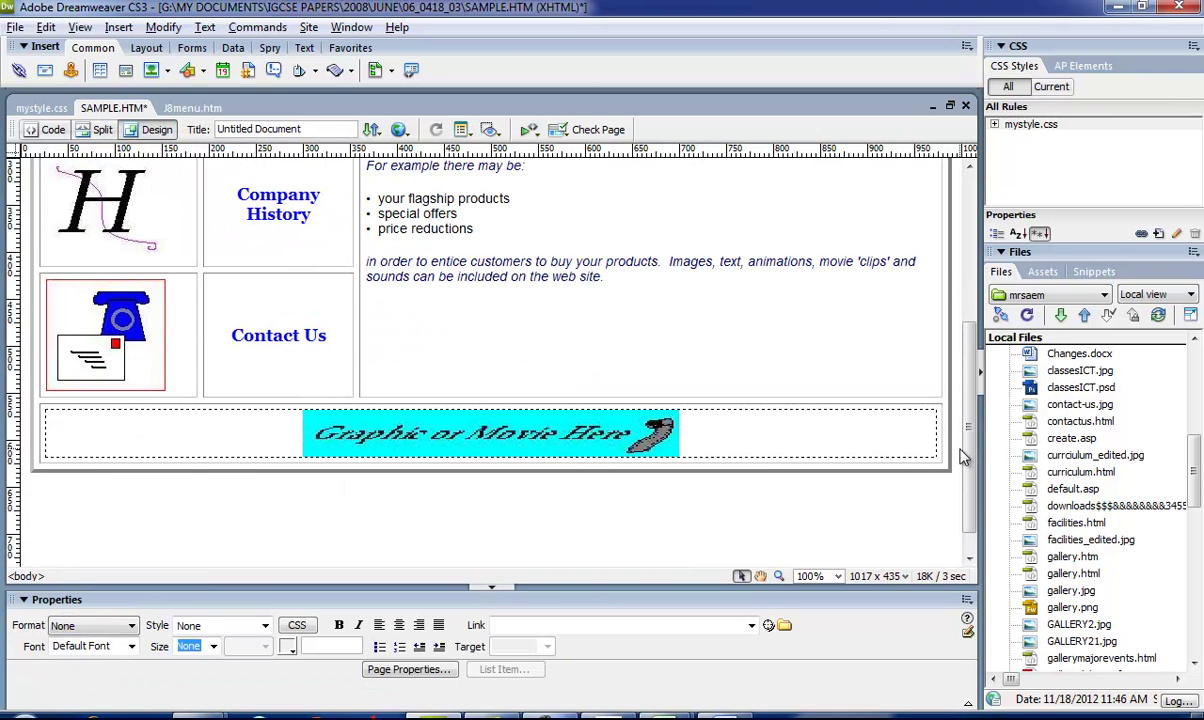
{"action": "type", "text": "Home\tProducts\tHistory\tContact Us"}
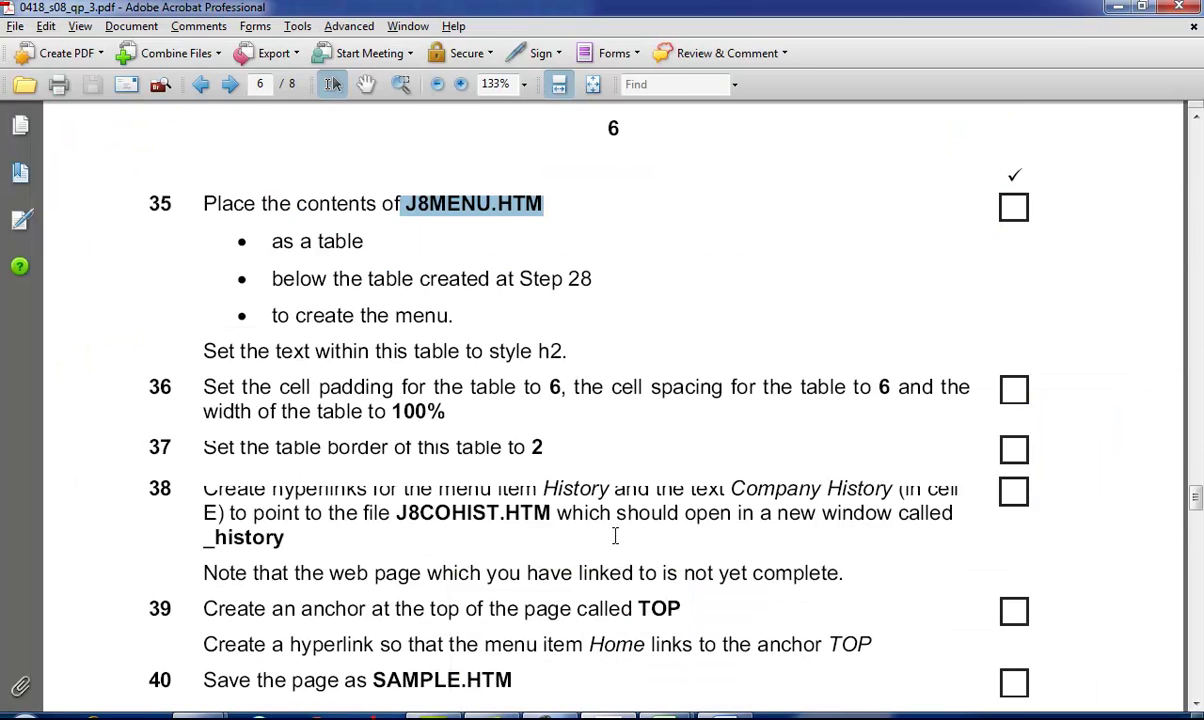
Step: Check the style required by step 35 in the PDF and format all the menu table's text as Heading 2
{"action": "scroll", "coordinate": [615, 537], "scroll_direction": "down", "scroll_amount": 2}
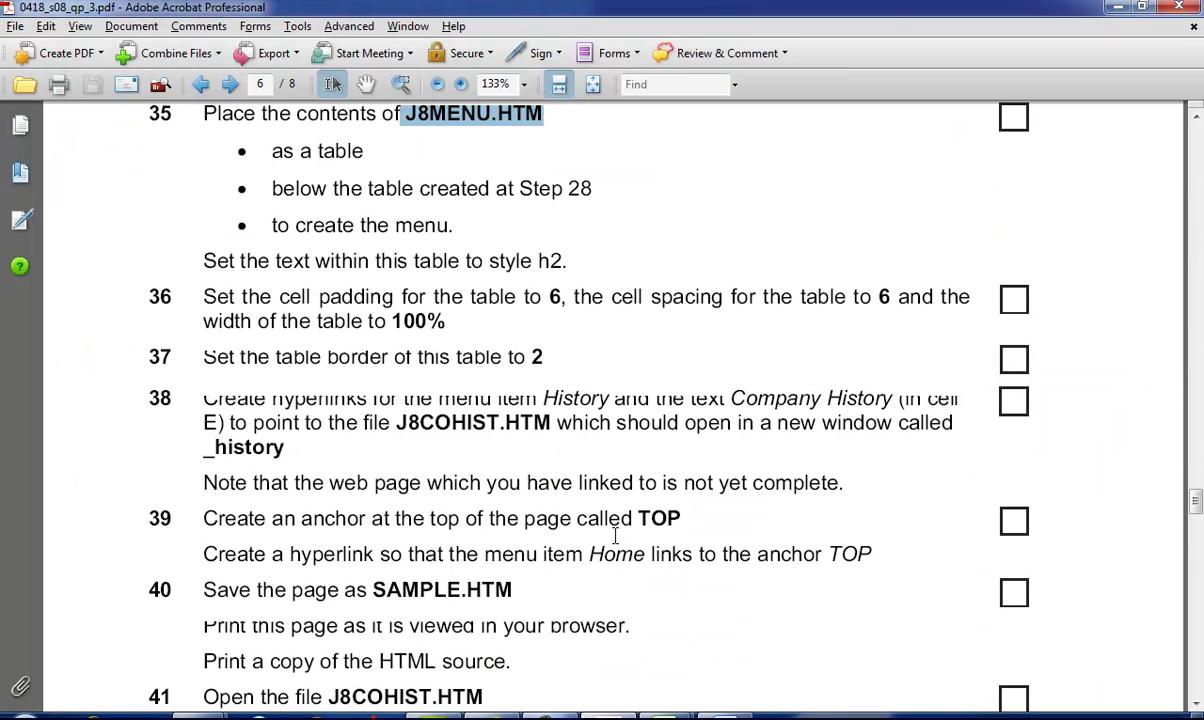
{"action": "key", "text": "alt+Tab"}
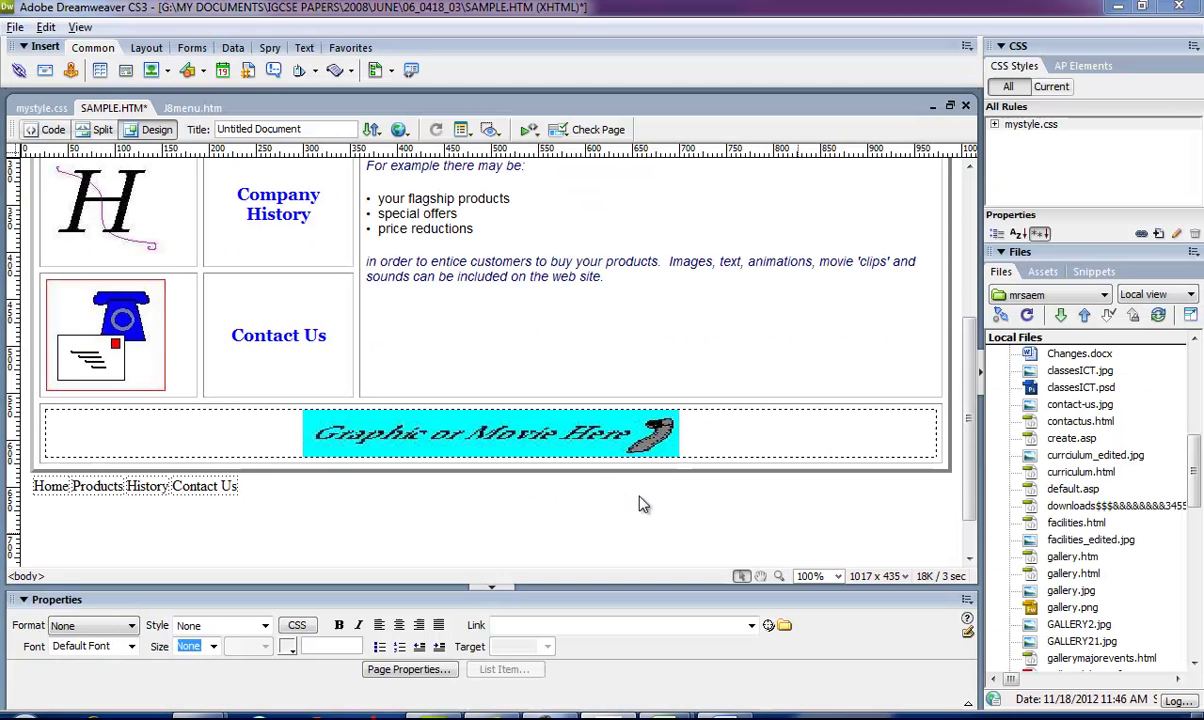
{"action": "left_click_drag", "start_coordinate": [38, 488], "coordinate": [239, 497]}
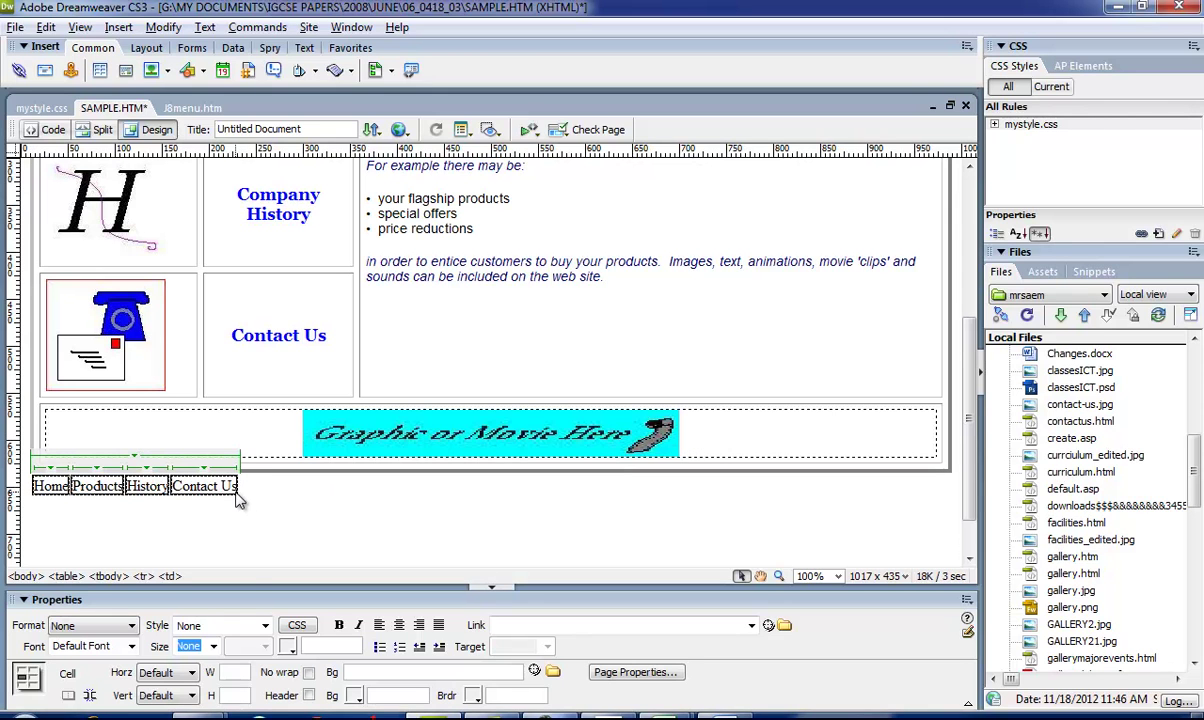
{"action": "left_click", "coordinate": [132, 646]}
{"action": "left_click", "coordinate": [132, 646]}
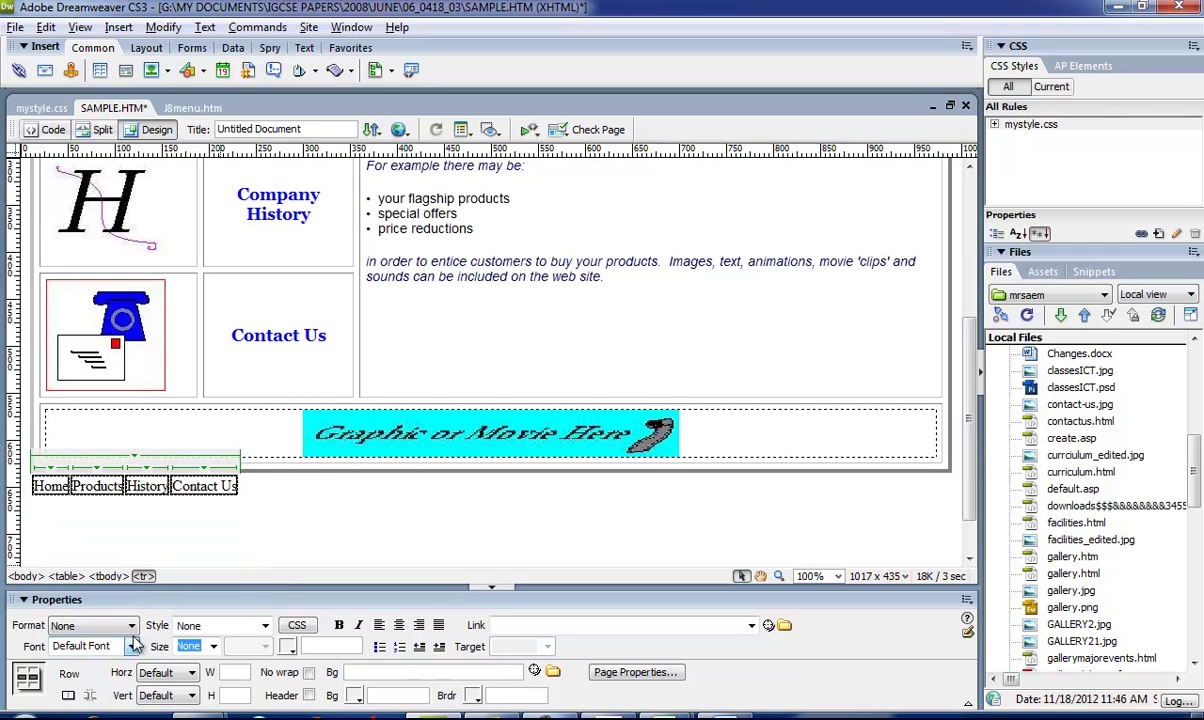
{"action": "left_click", "coordinate": [131, 625]}
{"action": "left_click", "coordinate": [110, 678]}
Step: Check step 36 in the PDF and set the menu table's width to 100%
{"action": "key", "text": "alt+Tab"}
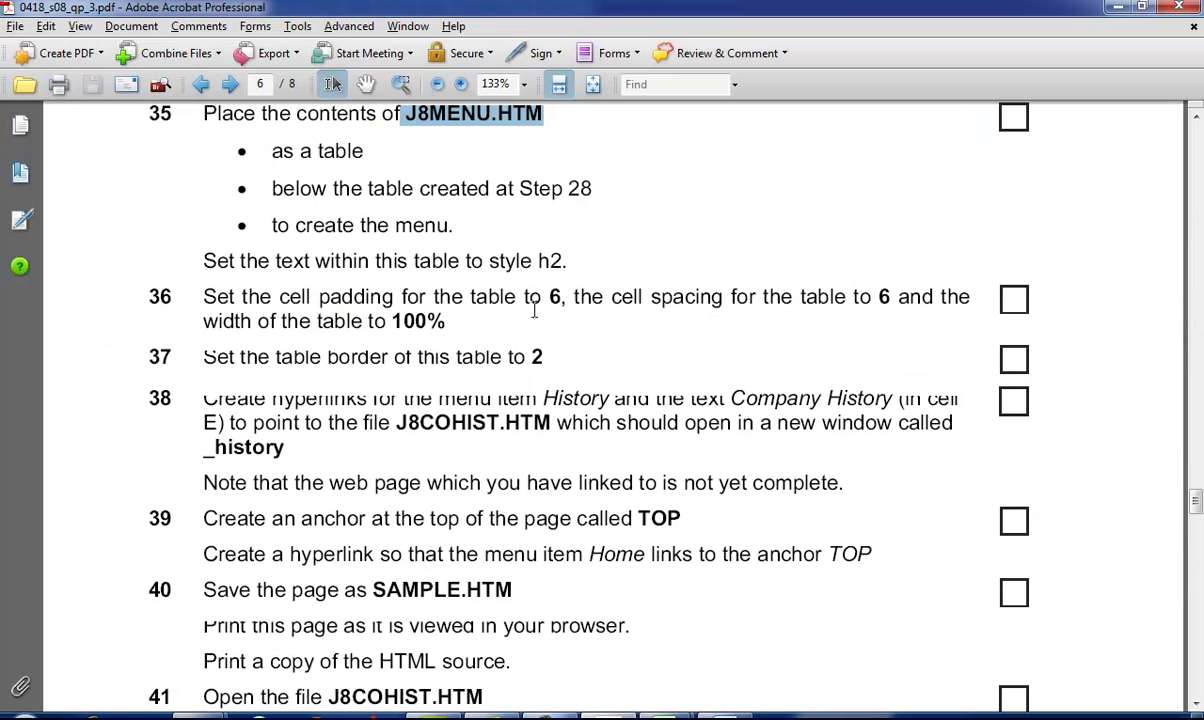
{"action": "key", "text": "alt+Tab"}
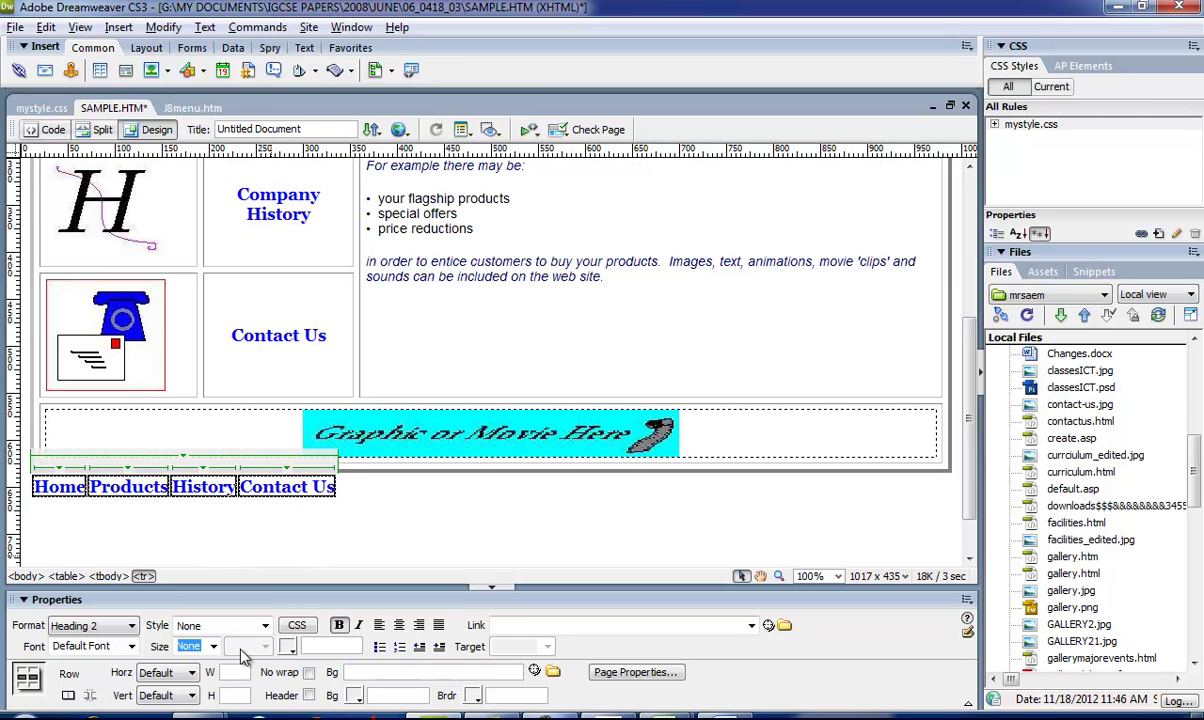
{"action": "left_click", "coordinate": [306, 558]}
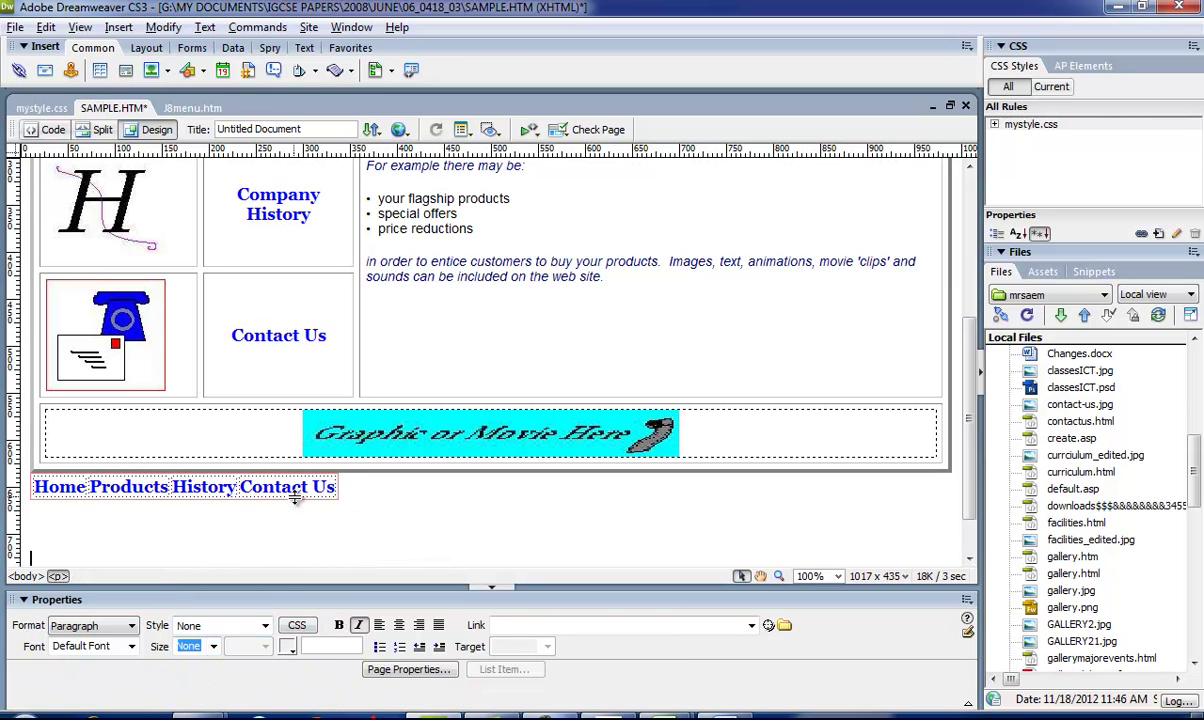
{"action": "left_click", "coordinate": [295, 497]}
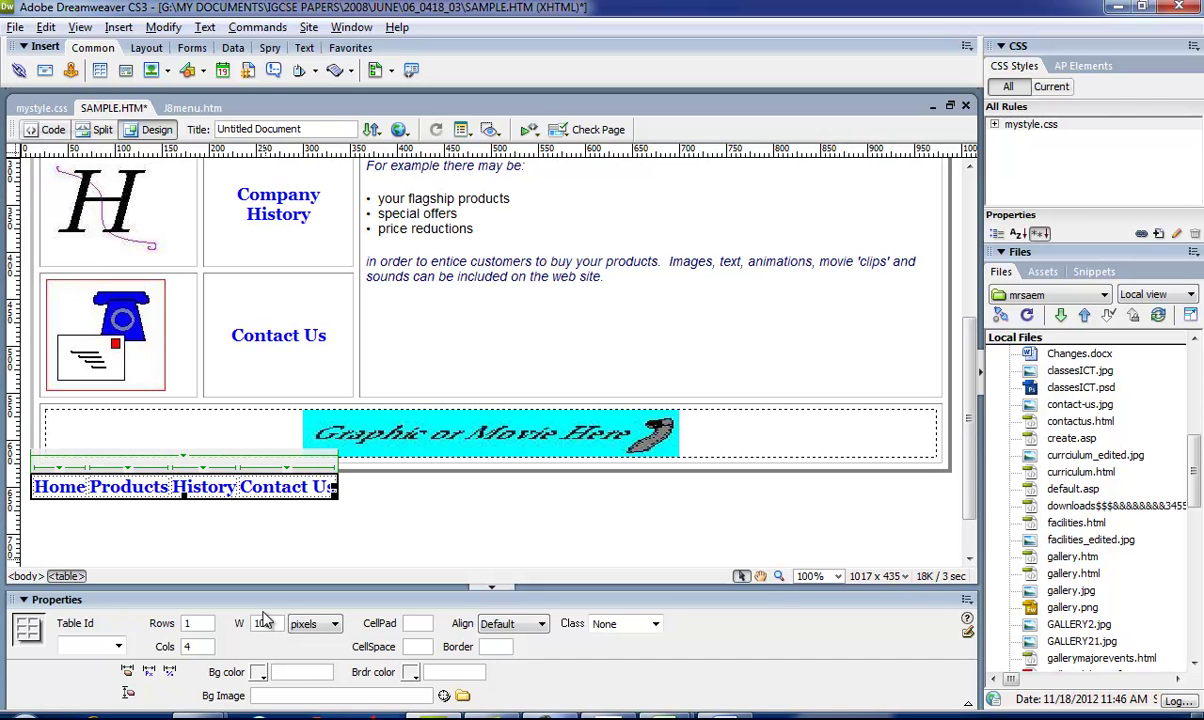
{"action": "left_click", "coordinate": [312, 623]}
{"action": "left_click", "coordinate": [305, 600]}
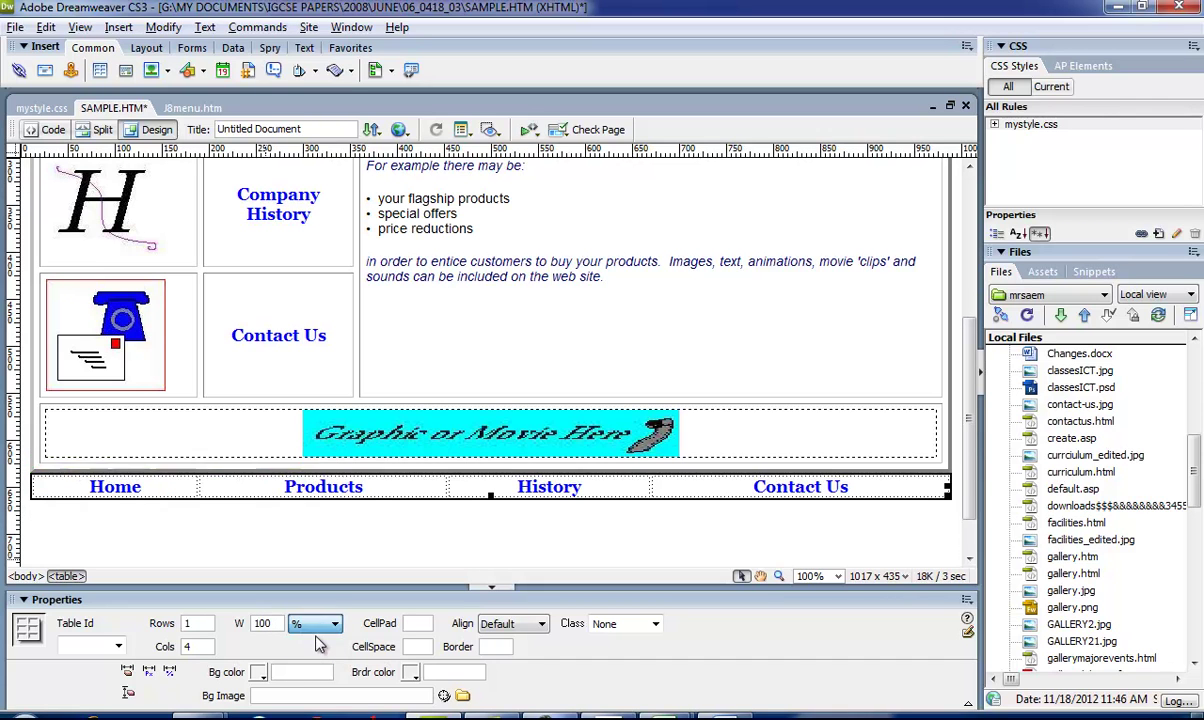
Step: Set the menu table's cell padding to 6, cell spacing to 6 and border to 2
{"action": "left_click", "coordinate": [422, 623]}
{"action": "type", "text": "5"}
{"action": "key", "text": "BackSpace"}
{"action": "type", "text": "6"}
{"action": "left_click", "coordinate": [417, 647]}
{"action": "type", "text": "6"}
{"action": "left_click", "coordinate": [501, 647]}
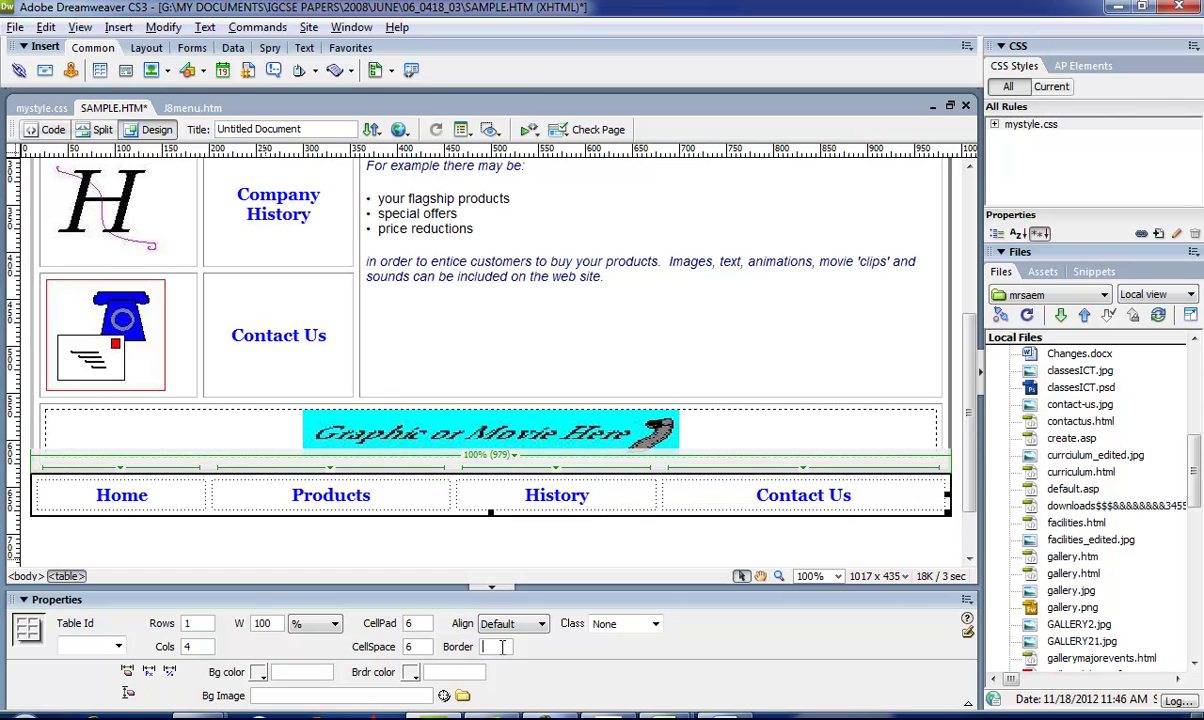
{"action": "type", "text": "2"}
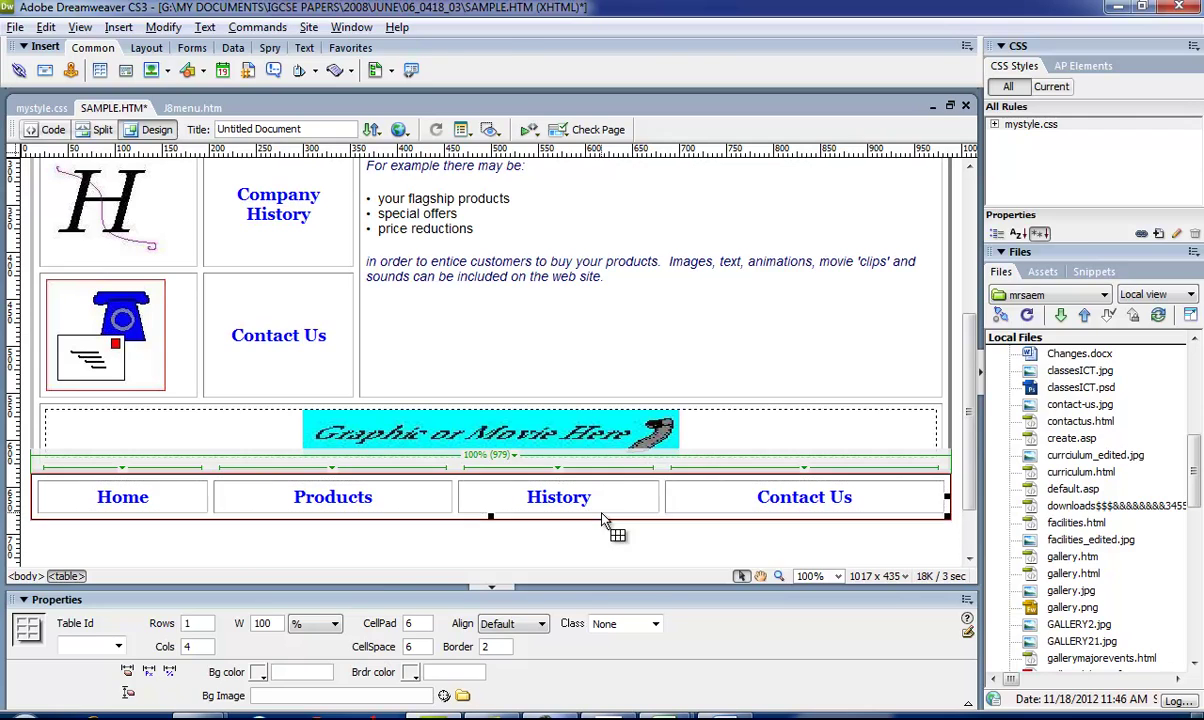
Step: Read step 38 in the PDF for the texts to hyperlink, the destination file and the target window name
{"action": "key", "text": "alt+Tab"}
{"action": "scroll", "coordinate": [612, 540], "scroll_direction": "down", "scroll_amount": 3}
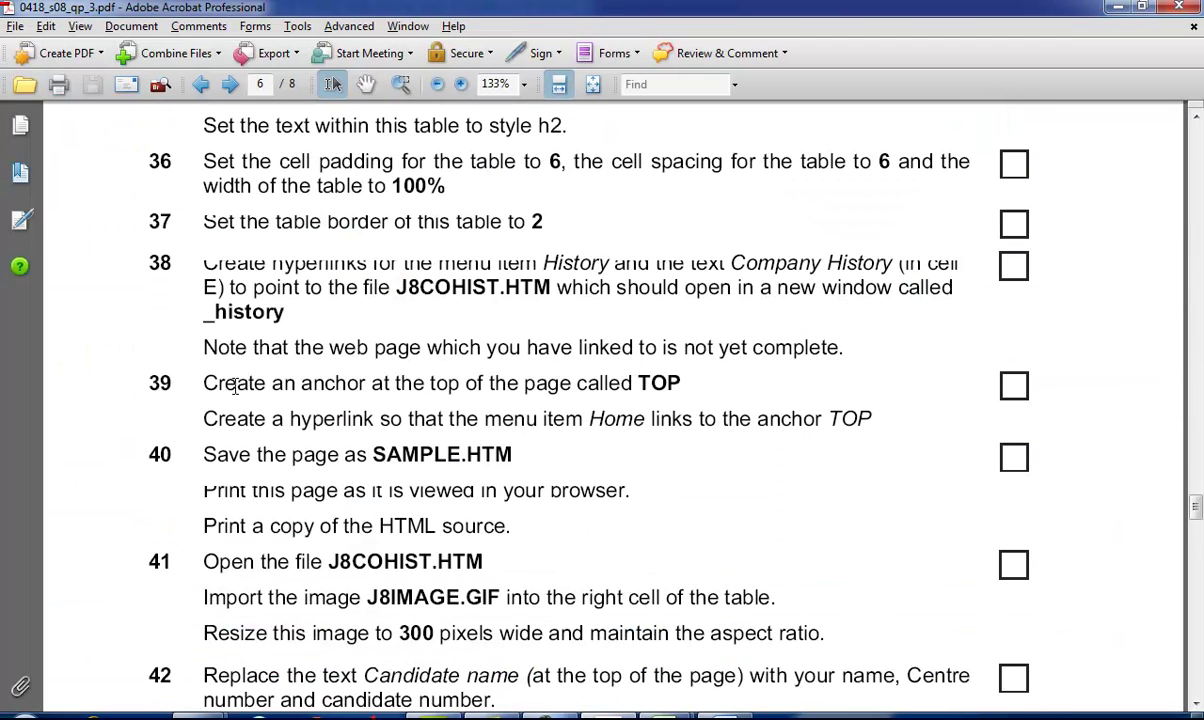
{"action": "left_click_drag", "start_coordinate": [225, 261], "coordinate": [645, 262]}
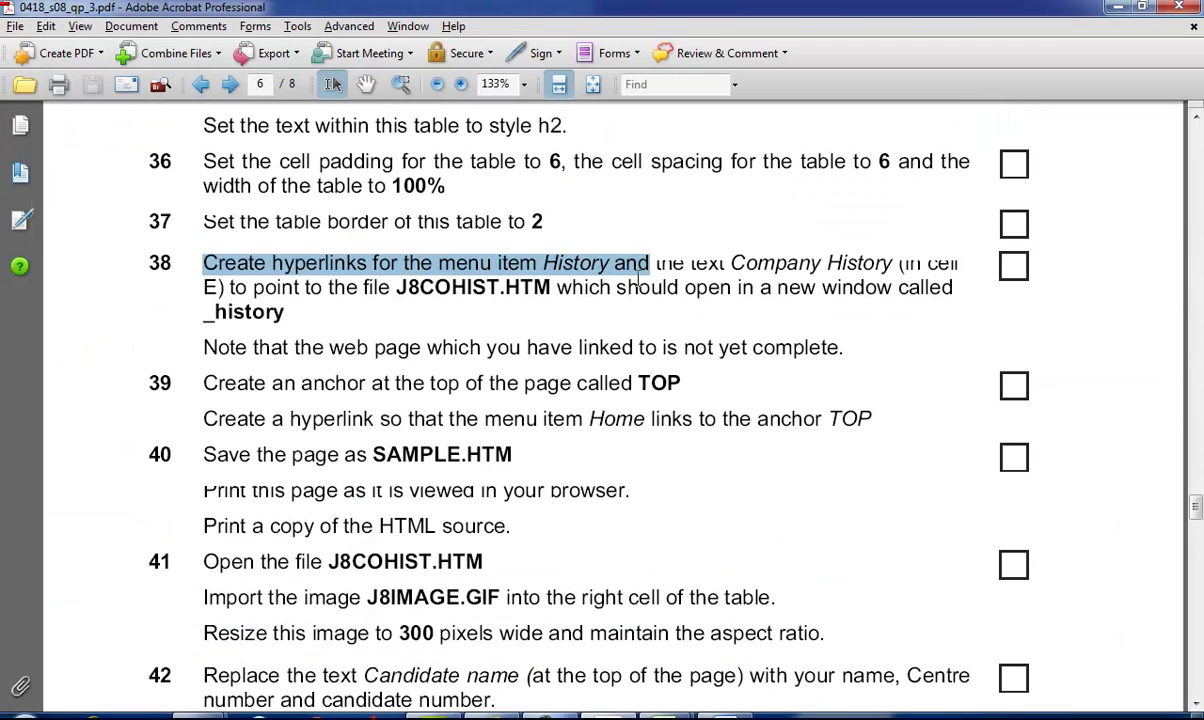
{"action": "left_click", "coordinate": [637, 280]}
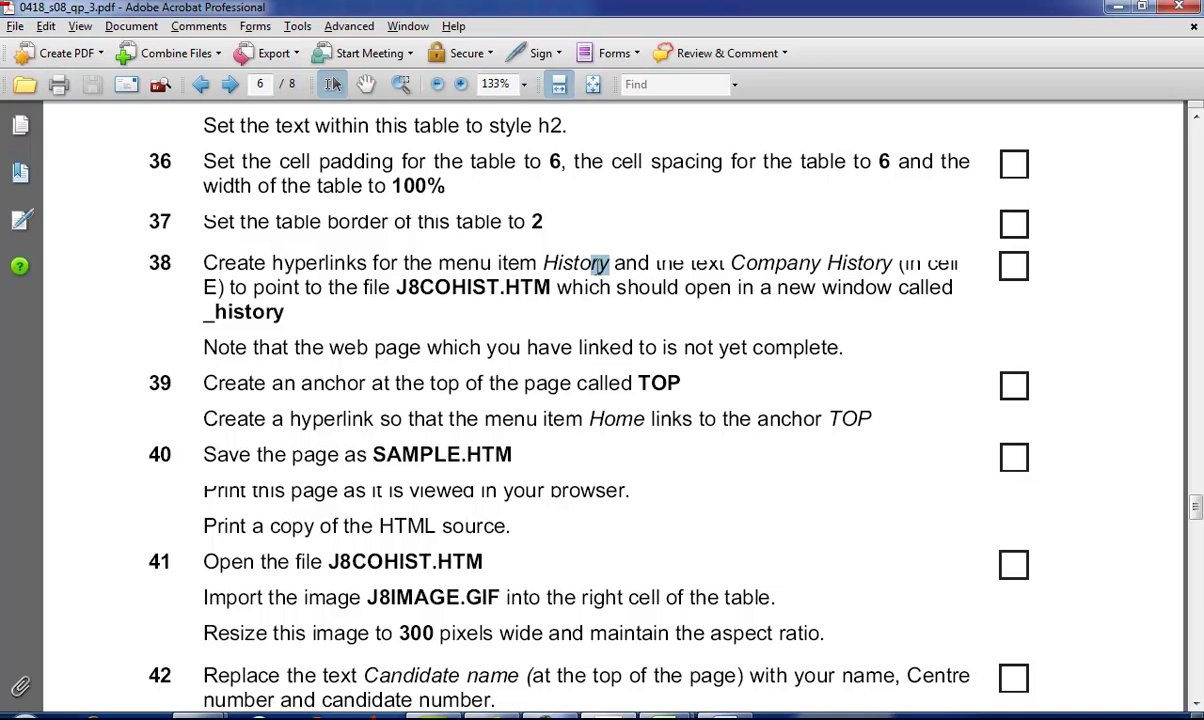
{"action": "double_click", "coordinate": [598, 262]}
{"action": "left_click_drag", "start_coordinate": [614, 262], "coordinate": [868, 284]}
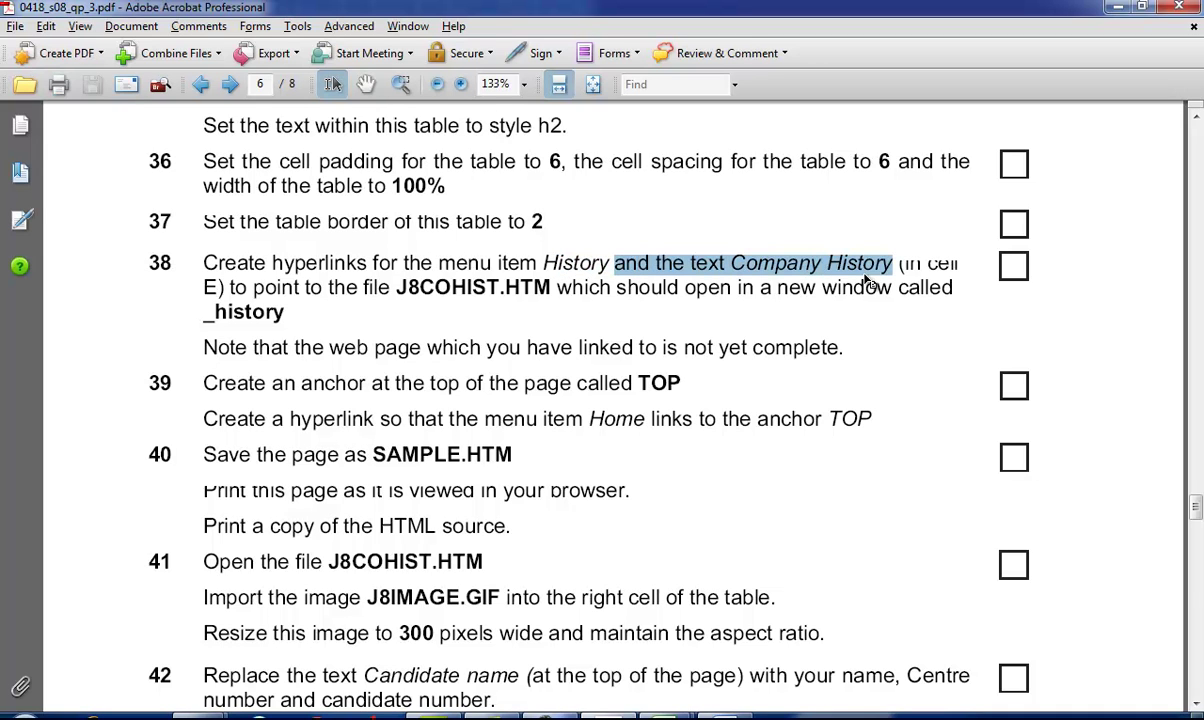
{"action": "left_click", "coordinate": [231, 289]}
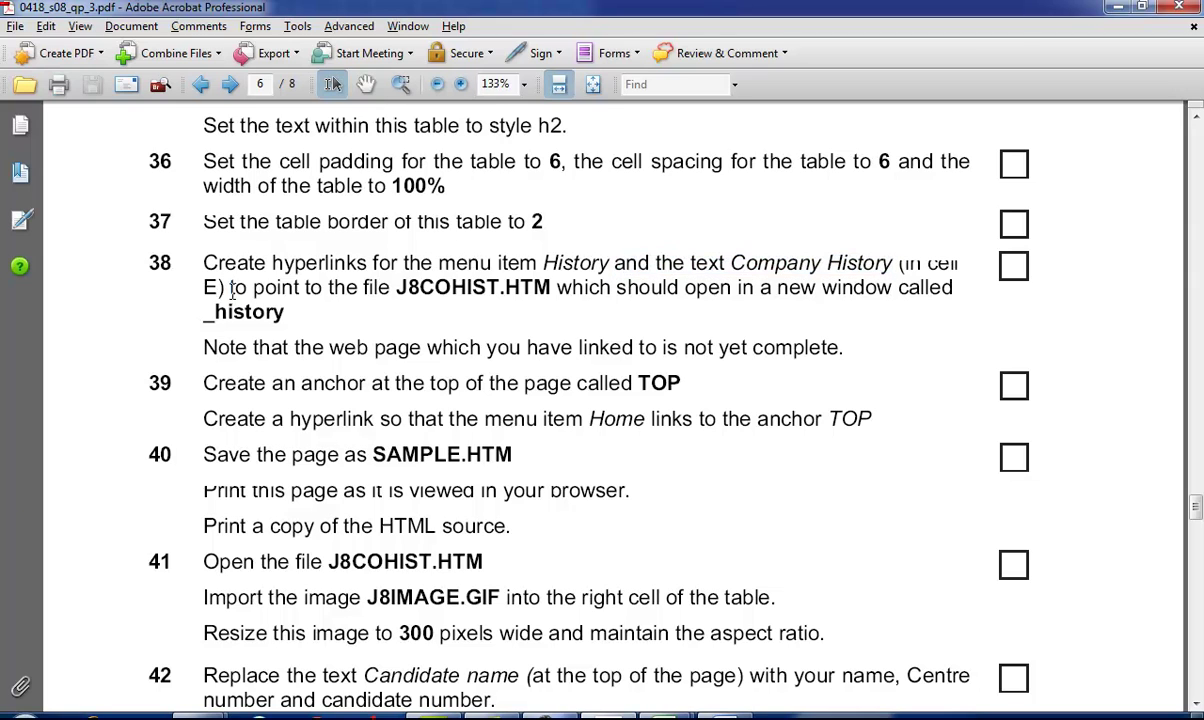
{"action": "left_click_drag", "start_coordinate": [253, 289], "coordinate": [407, 290]}
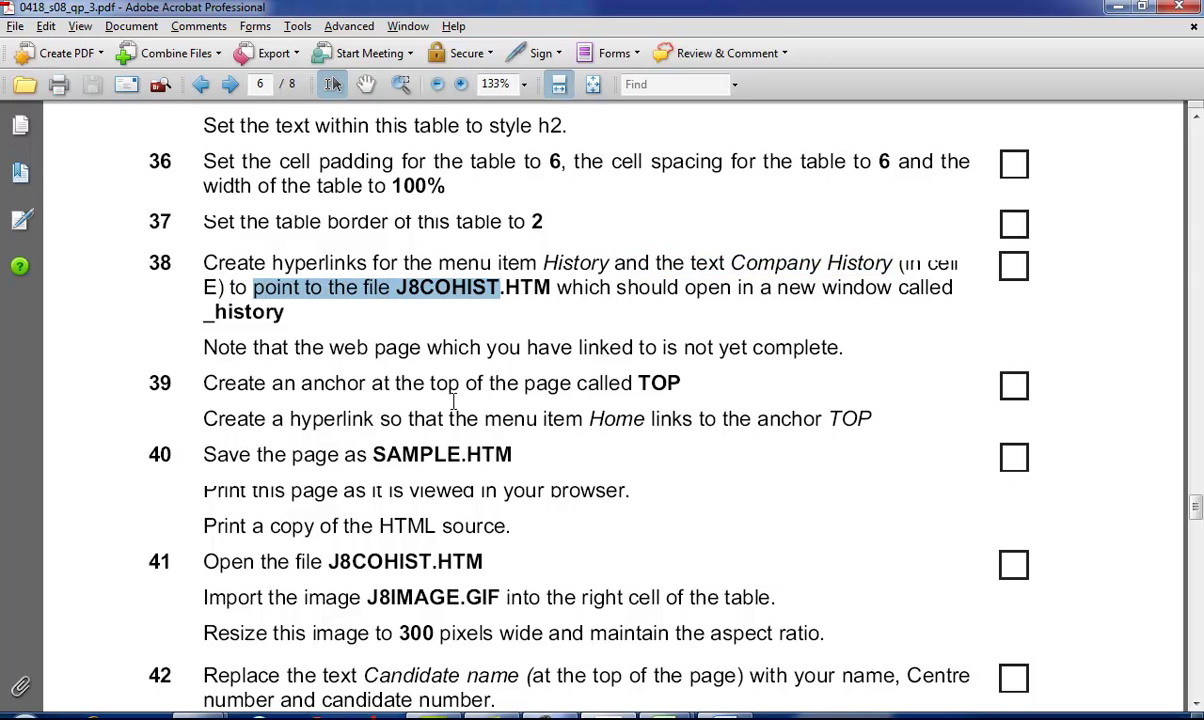
{"action": "left_click_drag", "start_coordinate": [319, 332], "coordinate": [203, 313]}
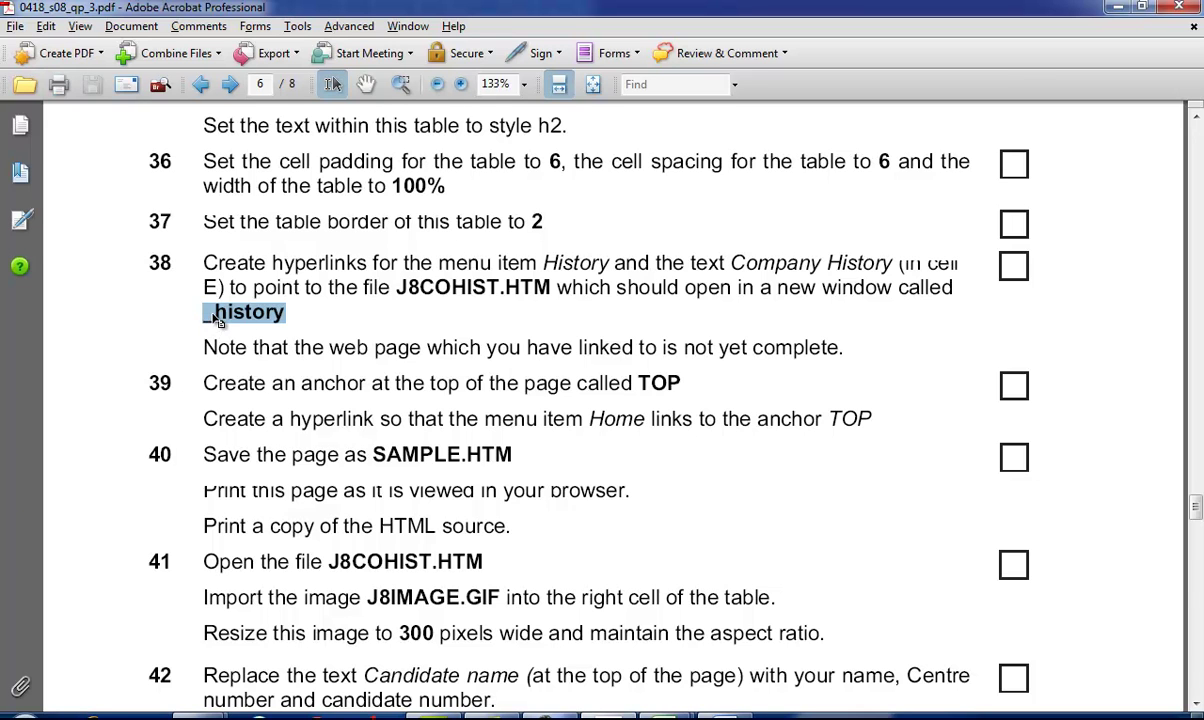
{"action": "key", "text": "alt+Tab"}
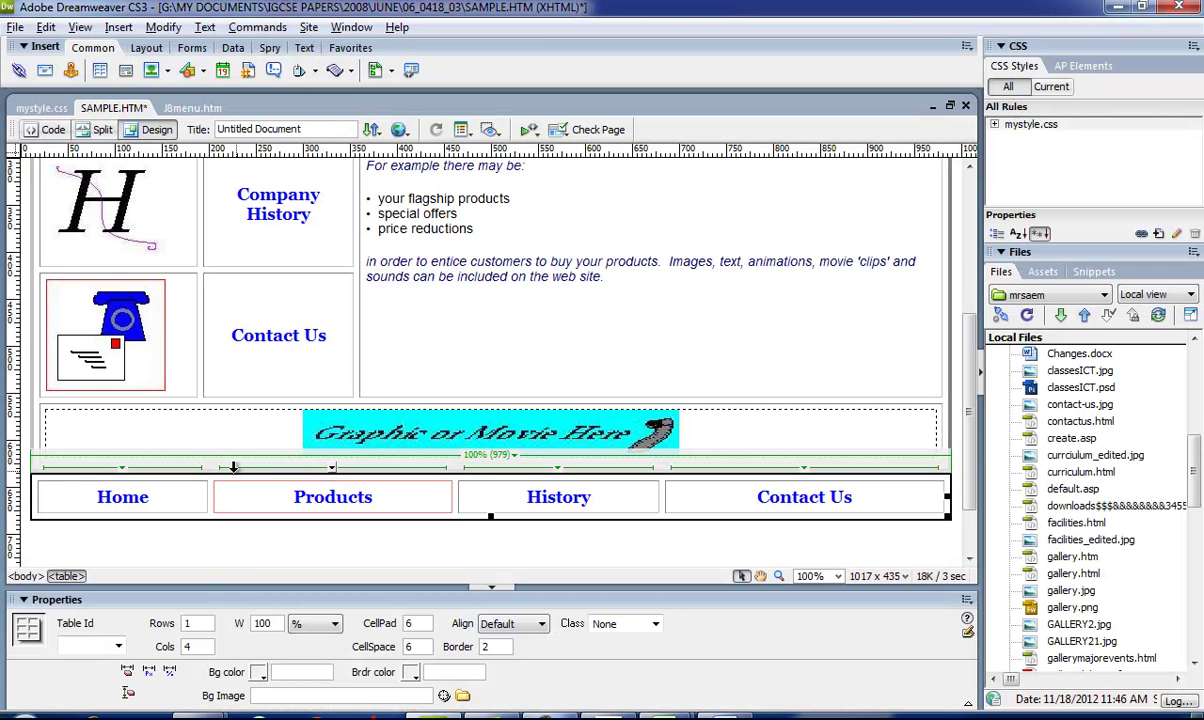
Step: Link the menu item History to J8cohist.htm with the target window _history
{"action": "double_click", "coordinate": [560, 497]}
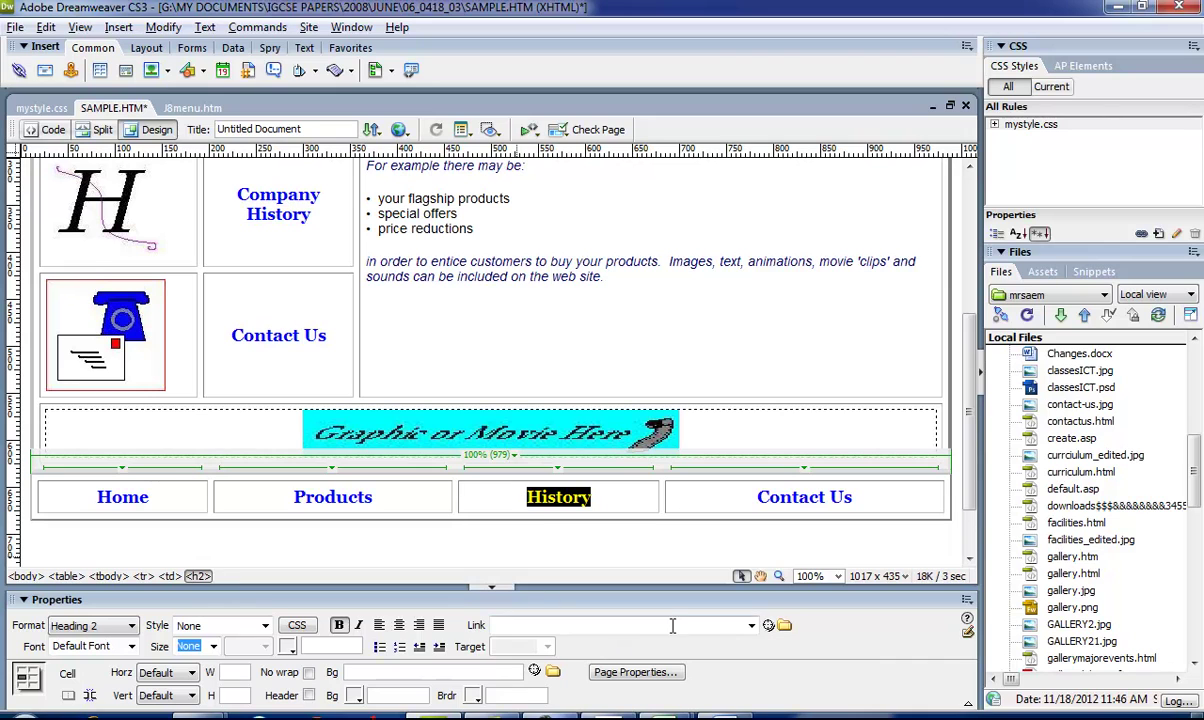
{"action": "left_click", "coordinate": [784, 625]}
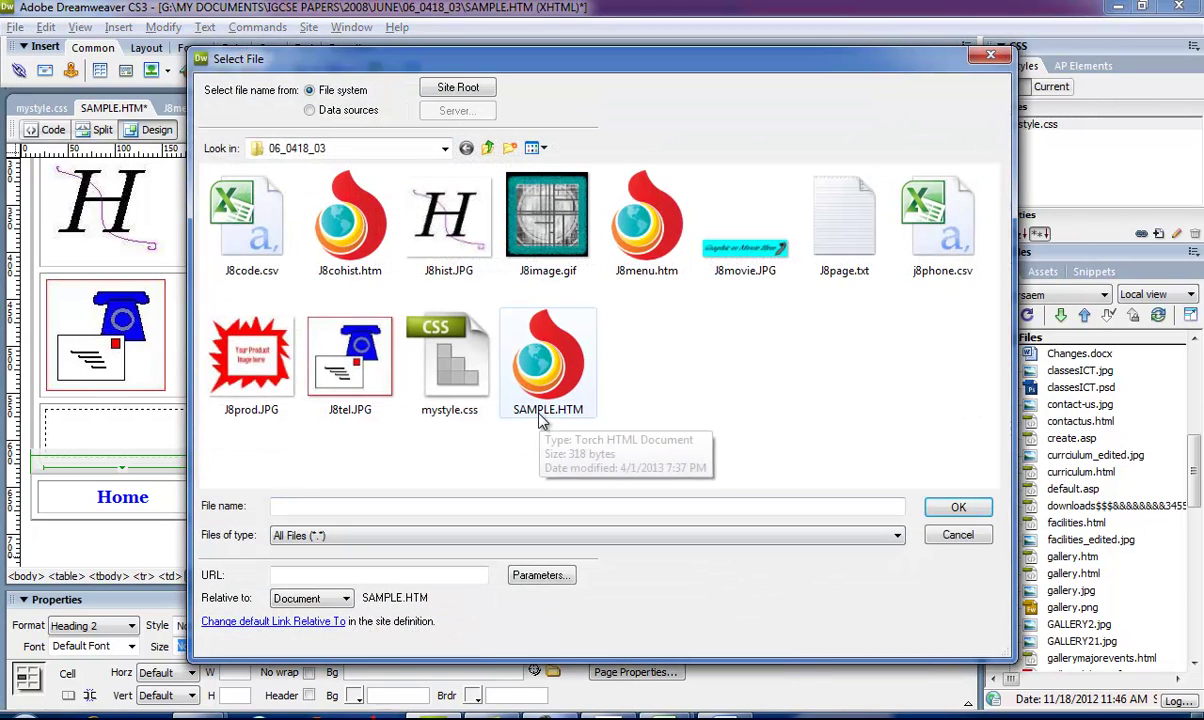
{"action": "double_click", "coordinate": [356, 205]}
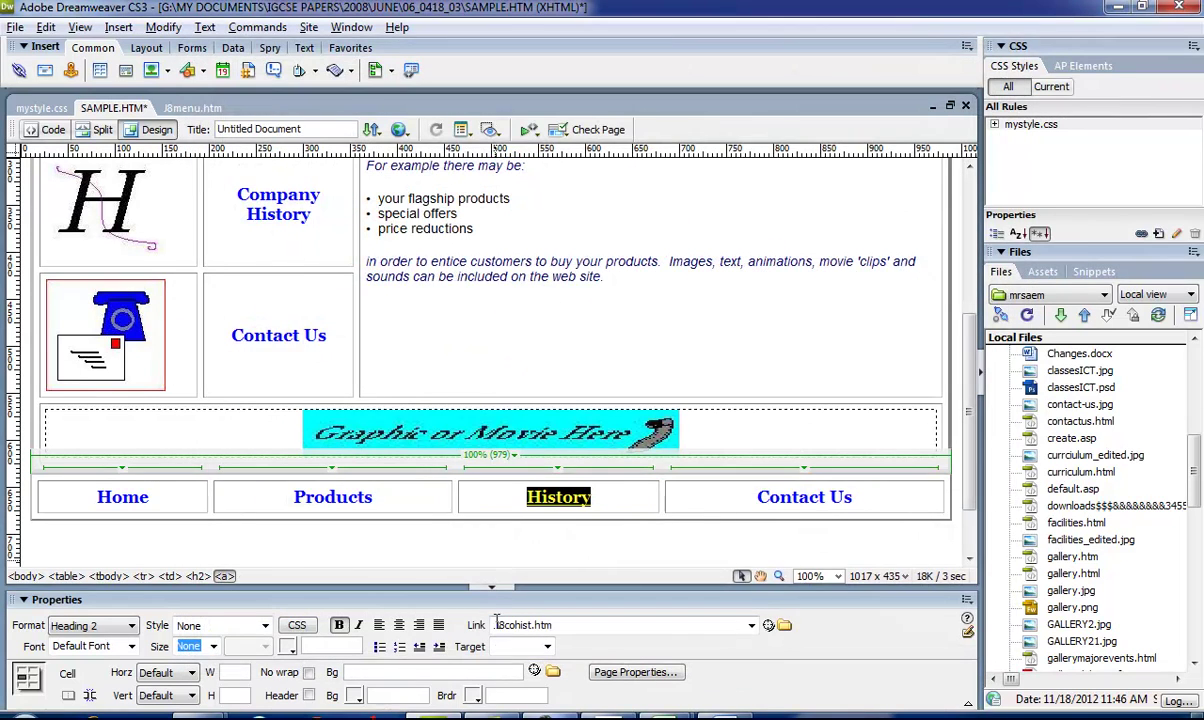
{"action": "type", "text": "_history"}
Step: Link the Company History picture in the main table to J8cohist.htm and go to its link target setting
{"action": "left_click", "coordinate": [154, 239]}
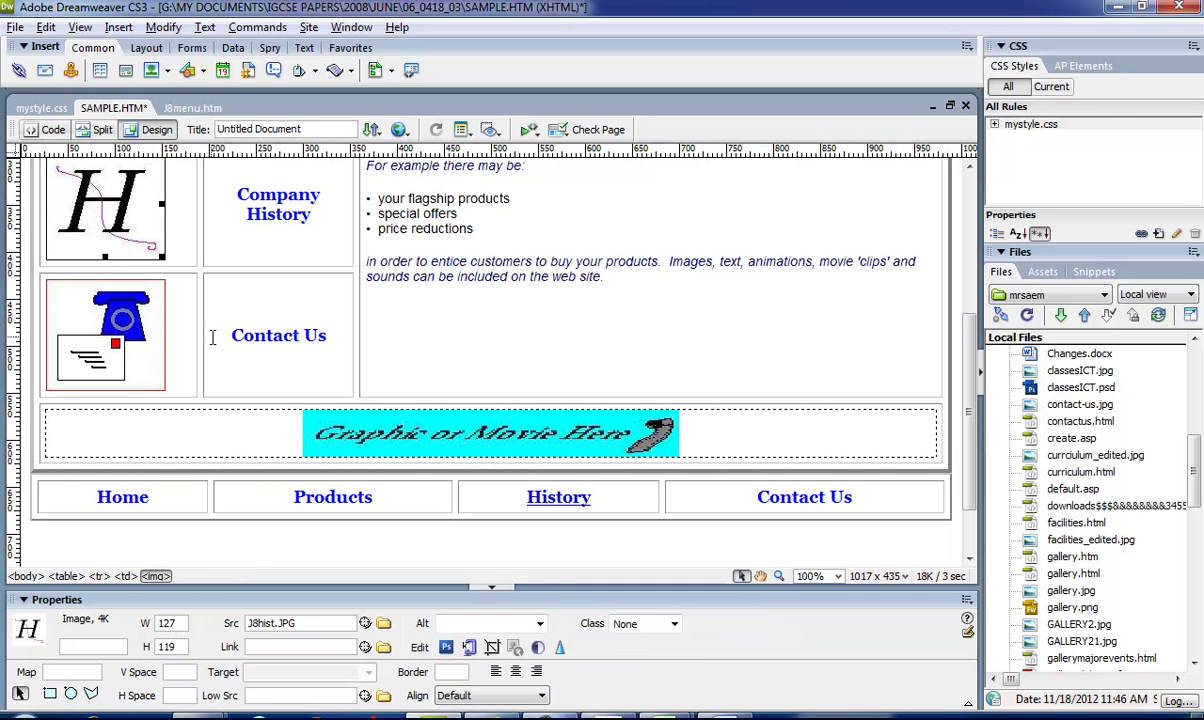
{"action": "left_click", "coordinate": [383, 647]}
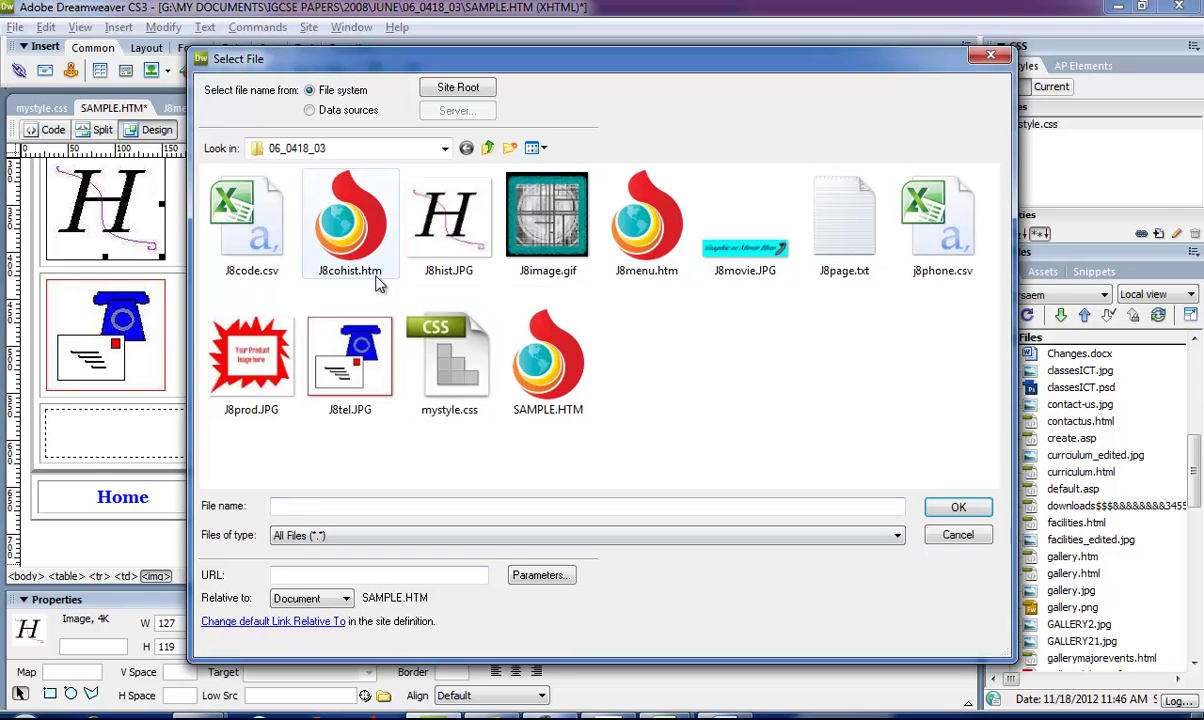
{"action": "double_click", "coordinate": [378, 285]}
{"action": "left_click", "coordinate": [327, 674]}
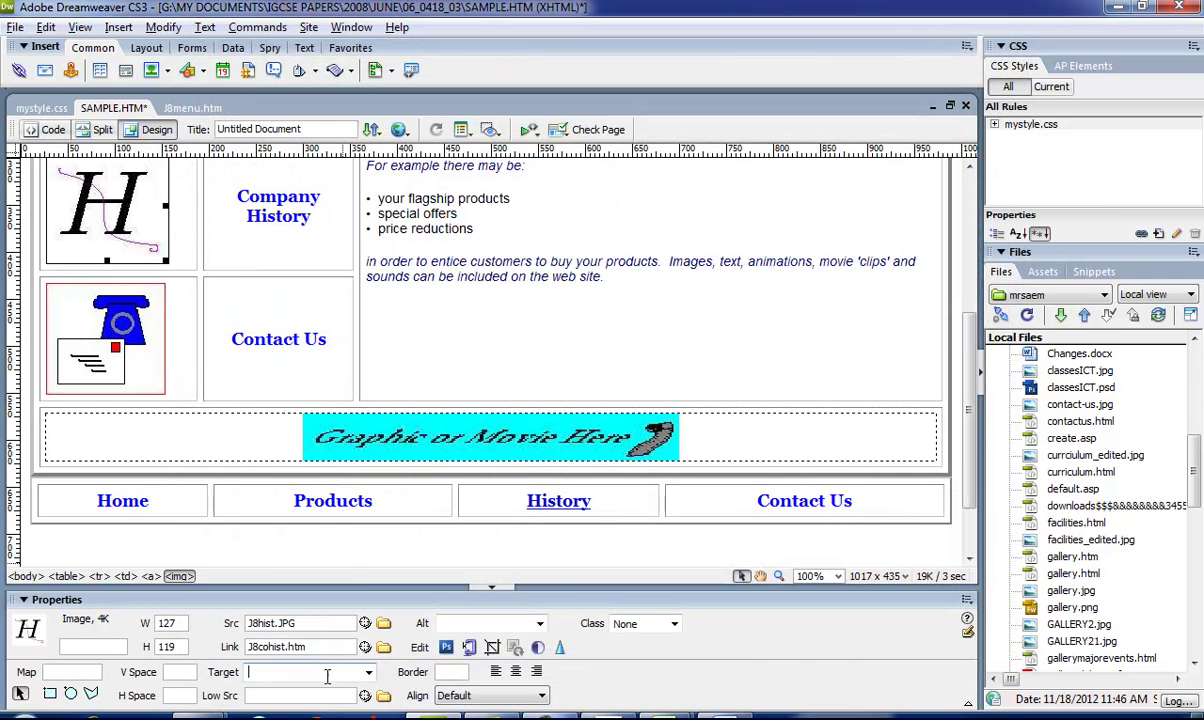
{"action": "left_click", "coordinate": [259, 300]}
Step: Read step 39 in the PDF and insert a named anchor called top before "Last edited by" at the start of the page
{"action": "key", "text": "alt+Tab"}
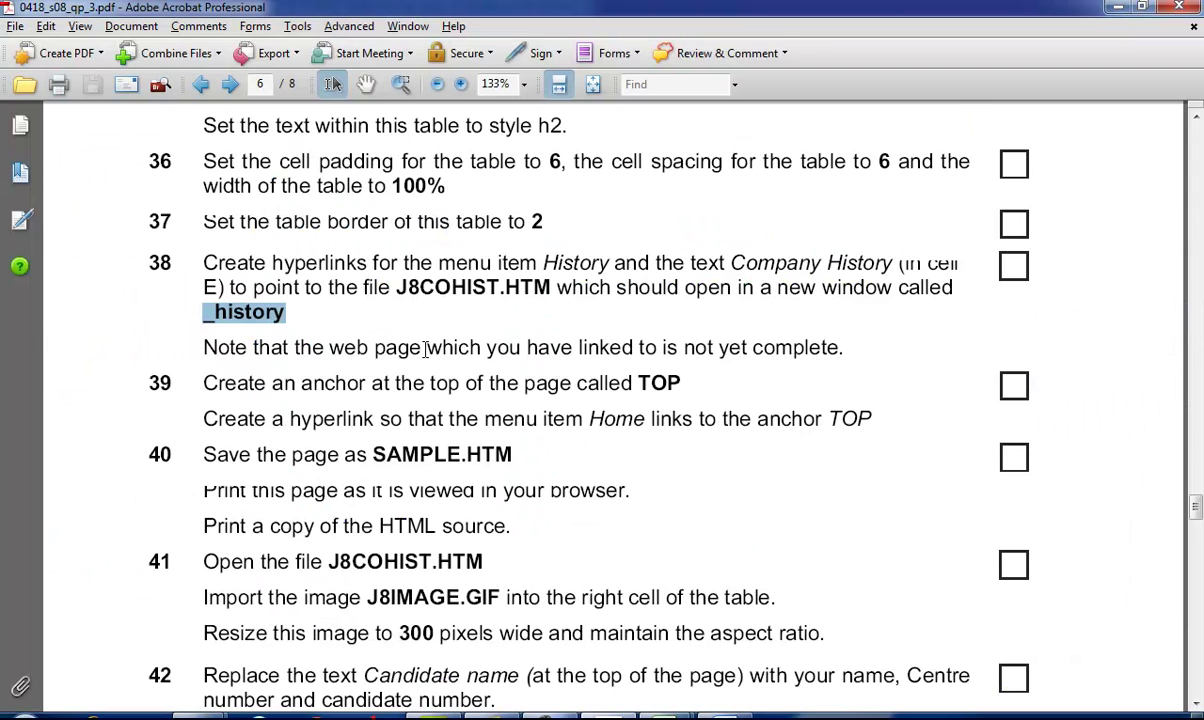
{"action": "scroll", "coordinate": [463, 426], "scroll_direction": "down", "scroll_amount": 1}
{"action": "left_click", "coordinate": [285, 342]}
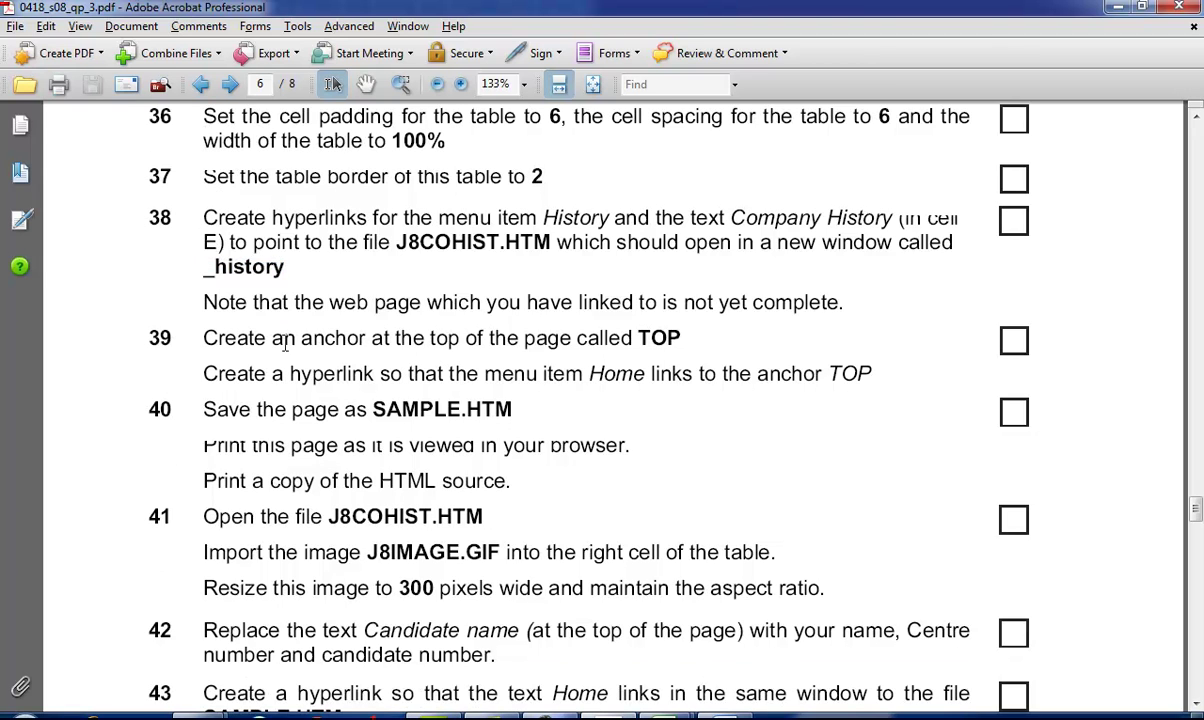
{"action": "key", "text": "alt+Tab"}
{"action": "scroll", "coordinate": [436, 352], "scroll_direction": "up", "scroll_amount": 3}
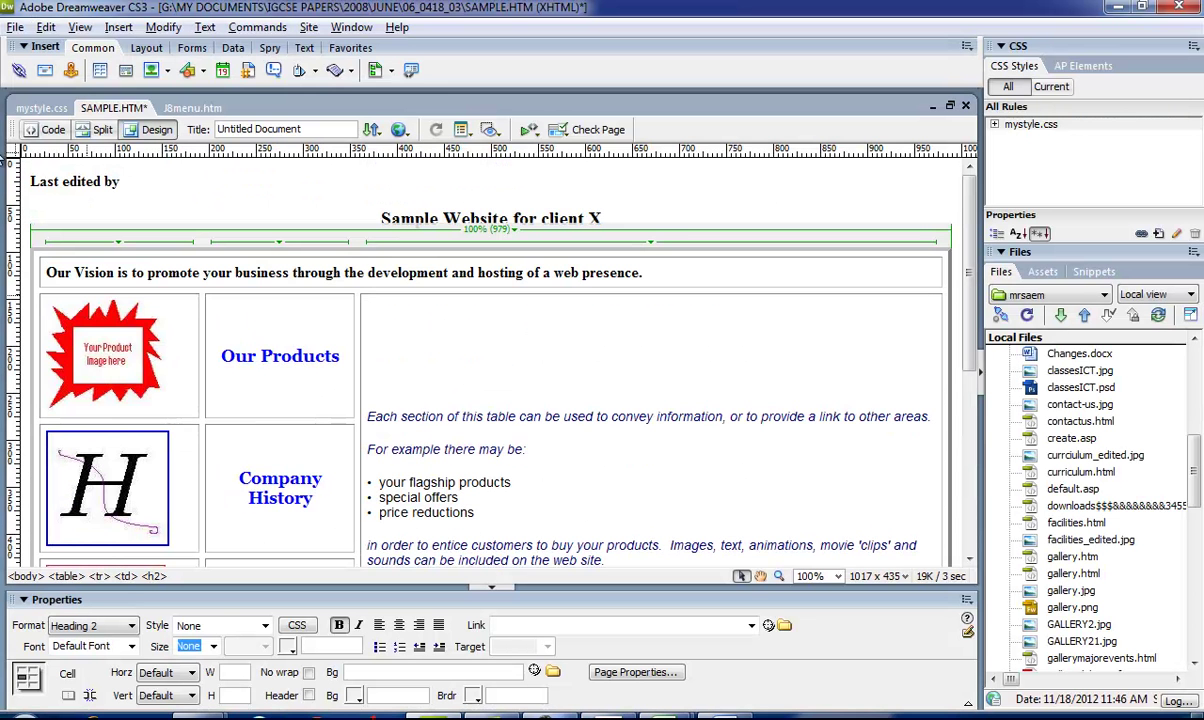
{"action": "left_click", "coordinate": [35, 187]}
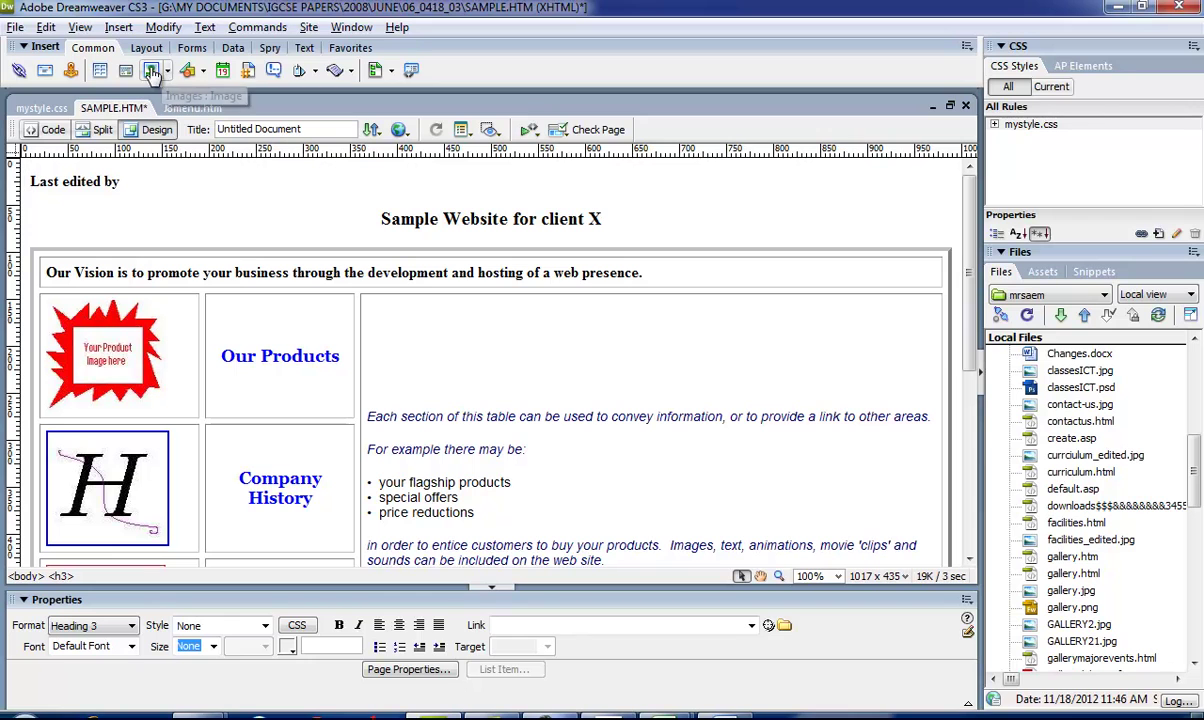
{"action": "left_click", "coordinate": [71, 72]}
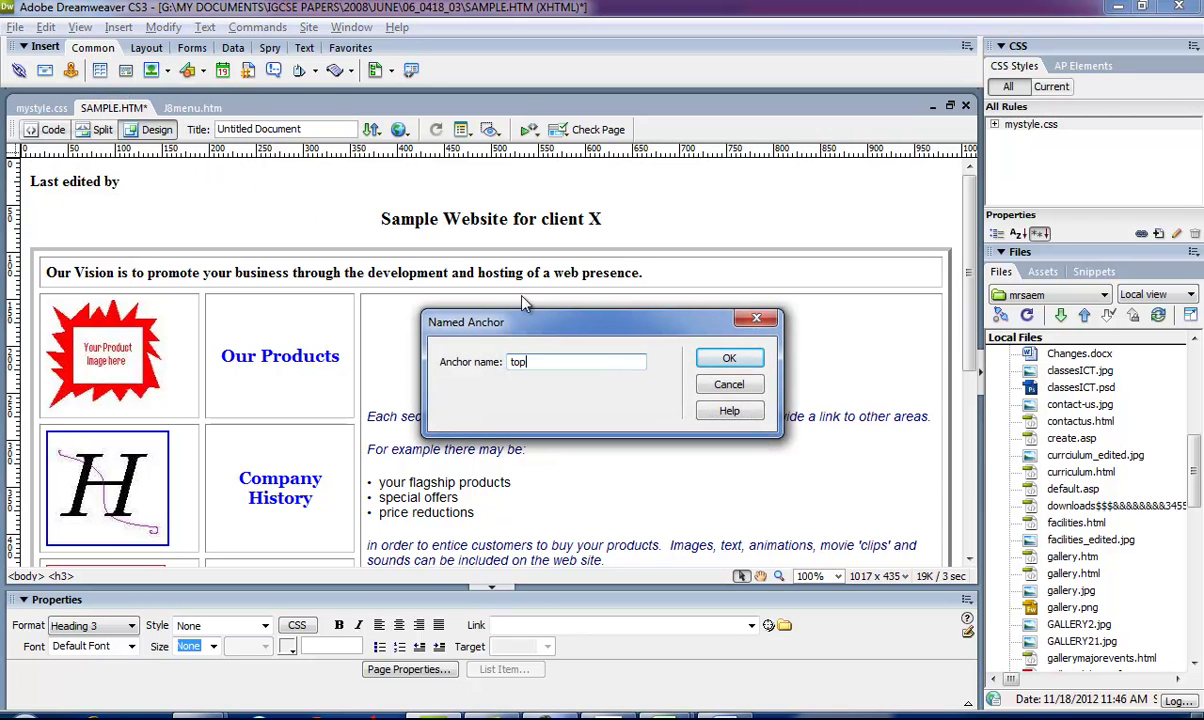
{"action": "left_click", "coordinate": [726, 360]}
Step: Check step 39 in the PDF for the Home hyperlink and link the menu item Home to the anchor #top
{"action": "scroll", "coordinate": [750, 494], "scroll_direction": "down", "scroll_amount": 5}
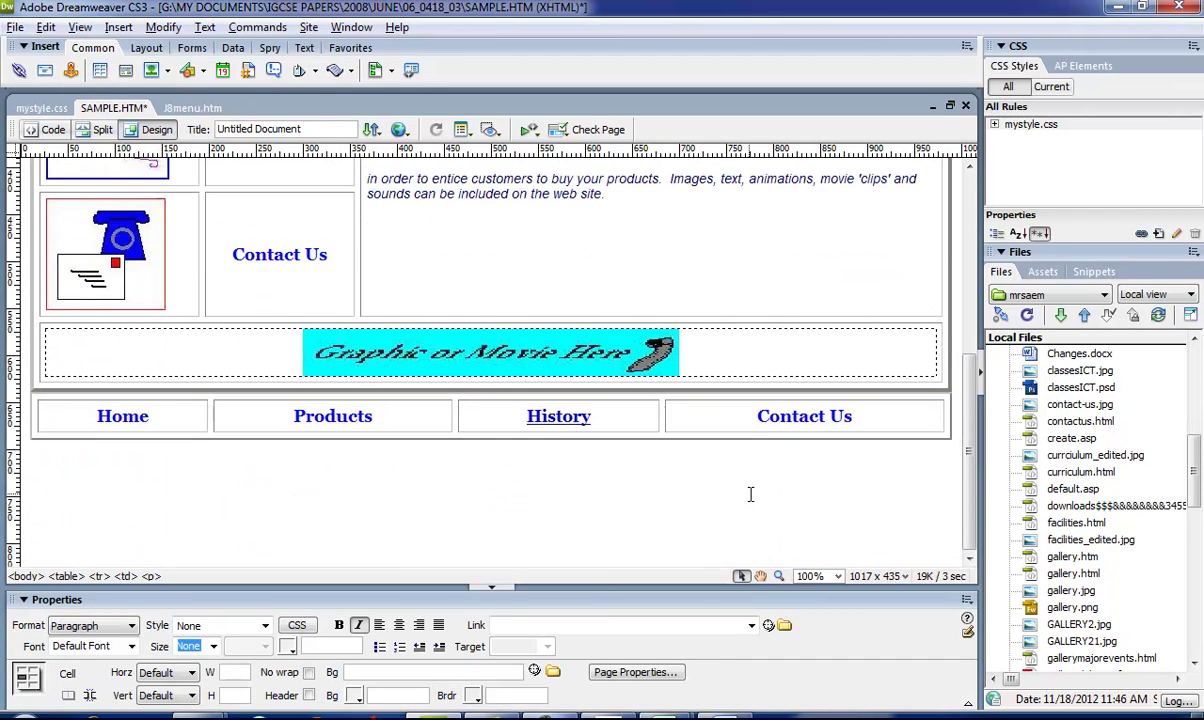
{"action": "key", "text": "alt+Tab"}
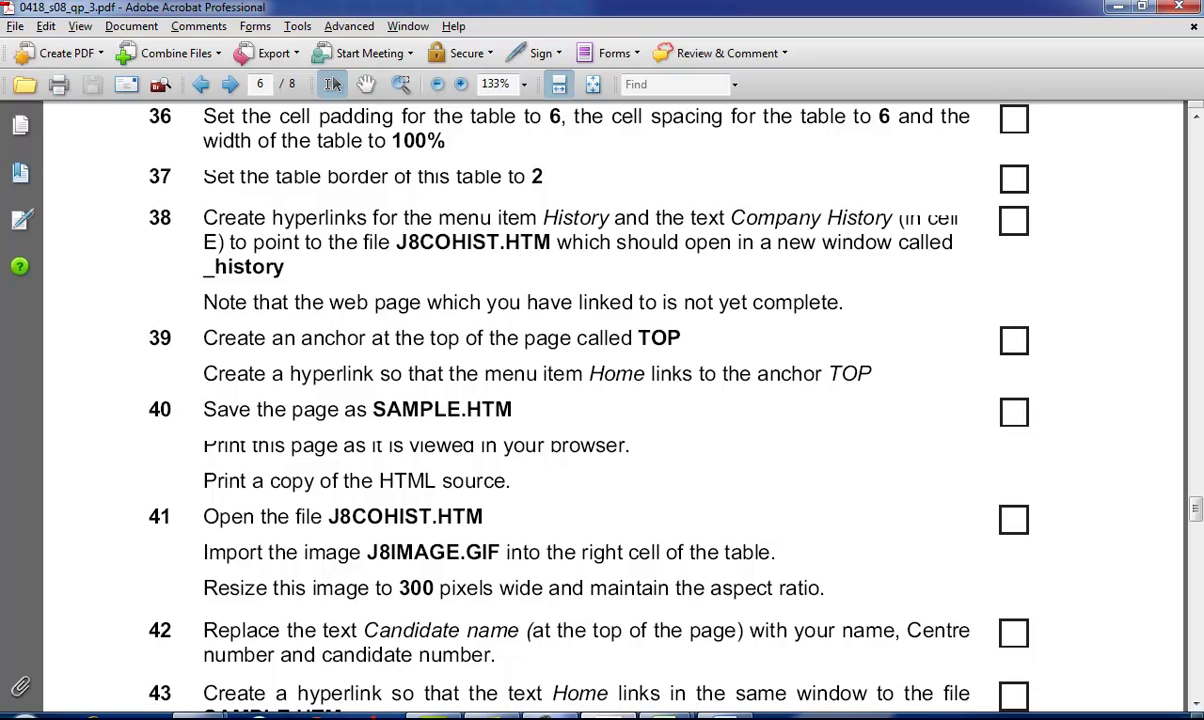
{"action": "left_click_drag", "start_coordinate": [364, 404], "coordinate": [452, 376]}
{"action": "left_click", "coordinate": [586, 374]}
{"action": "key", "text": "alt+Tab"}
{"action": "left_click_drag", "start_coordinate": [150, 417], "coordinate": [68, 418]}
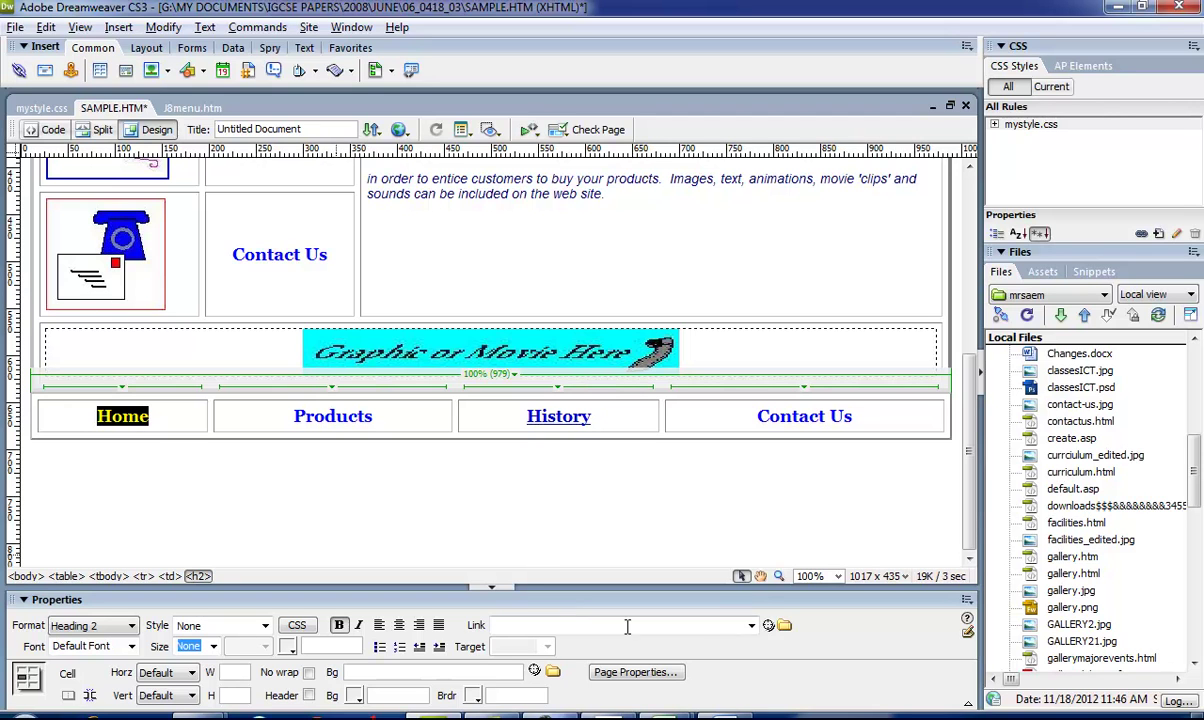
{"action": "left_click_drag", "start_coordinate": [768, 625], "coordinate": [40, 181]}
Step: Copy the file name from step 40 in the PDF and save the page as SAMPLE.HTM, replacing the existing file
{"action": "key", "text": "alt+Tab"}
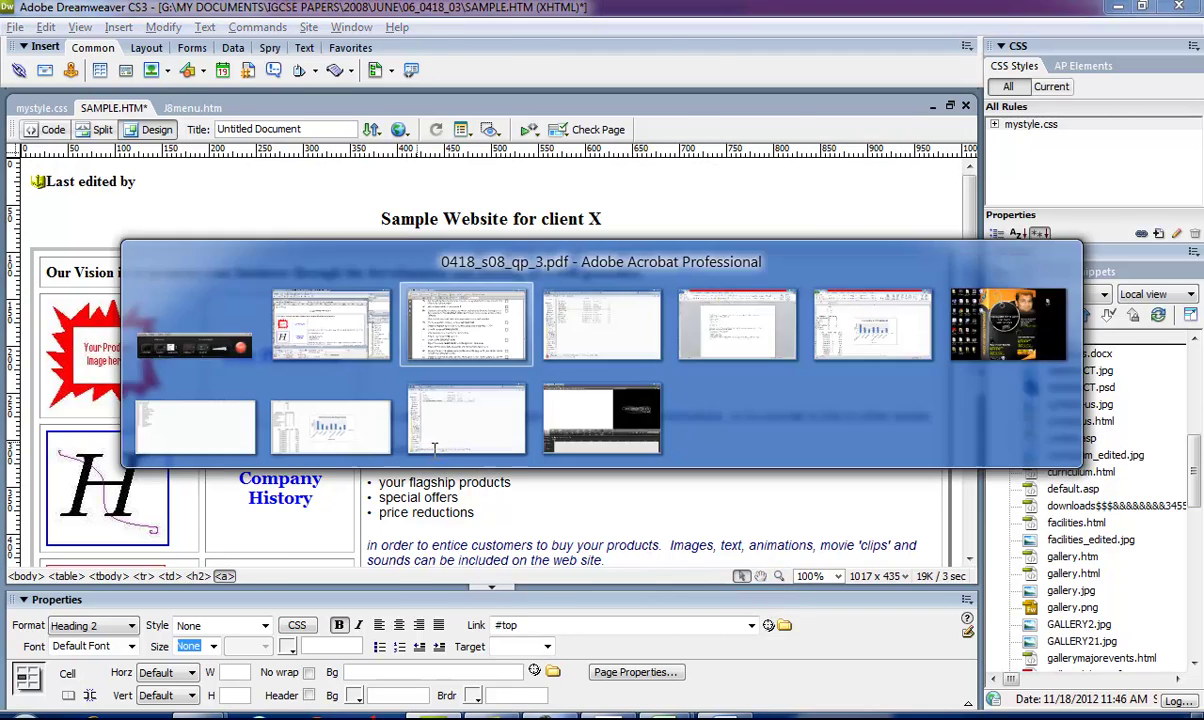
{"action": "scroll", "coordinate": [434, 455], "scroll_direction": "down", "scroll_amount": 3}
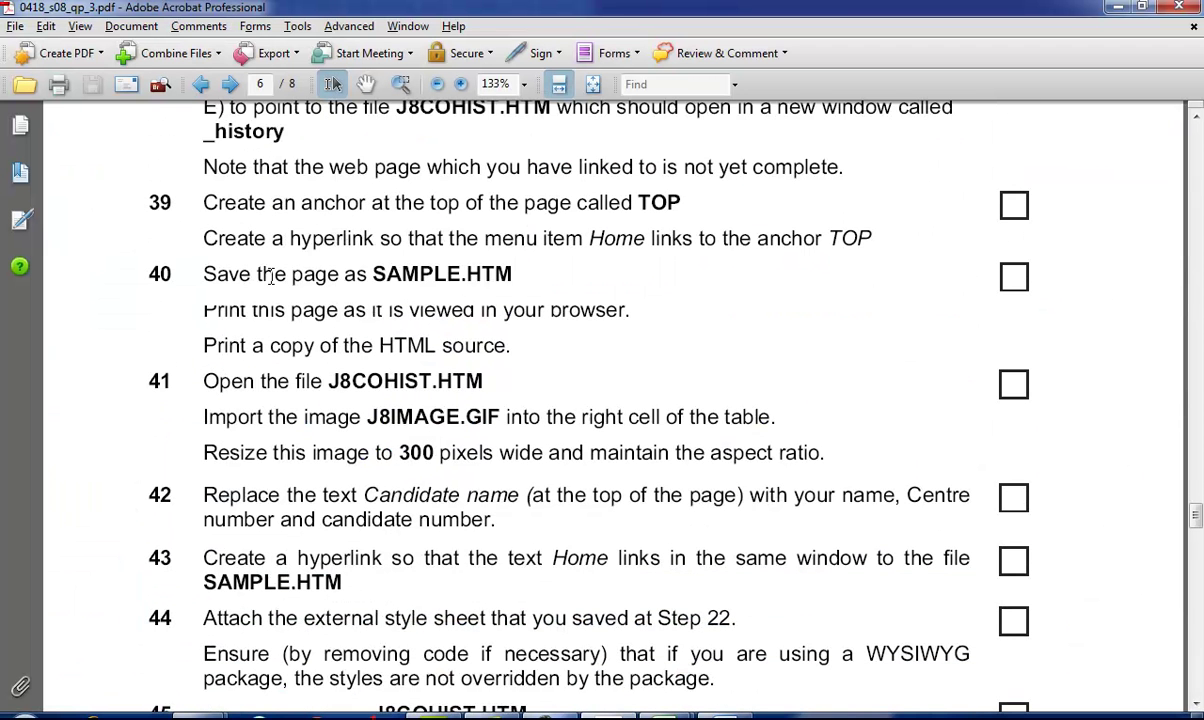
{"action": "left_click_drag", "start_coordinate": [373, 276], "coordinate": [522, 277]}
{"action": "key", "text": "ctrl+c"}
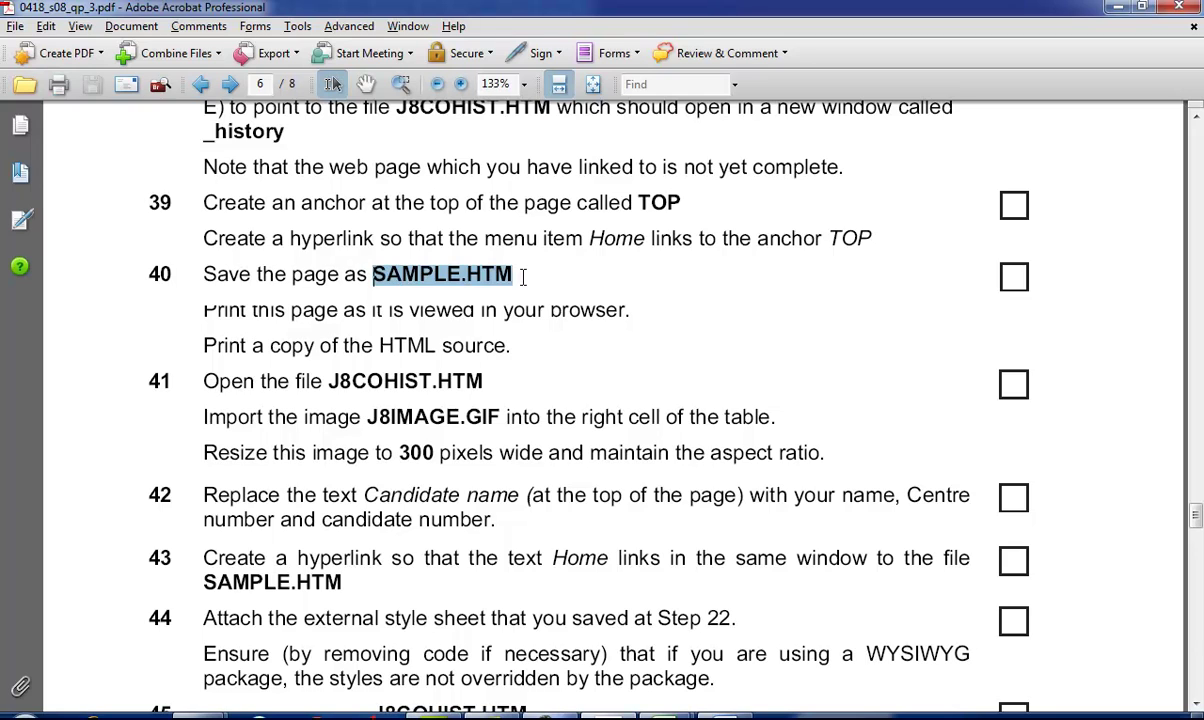
{"action": "key", "text": "alt+Tab"}
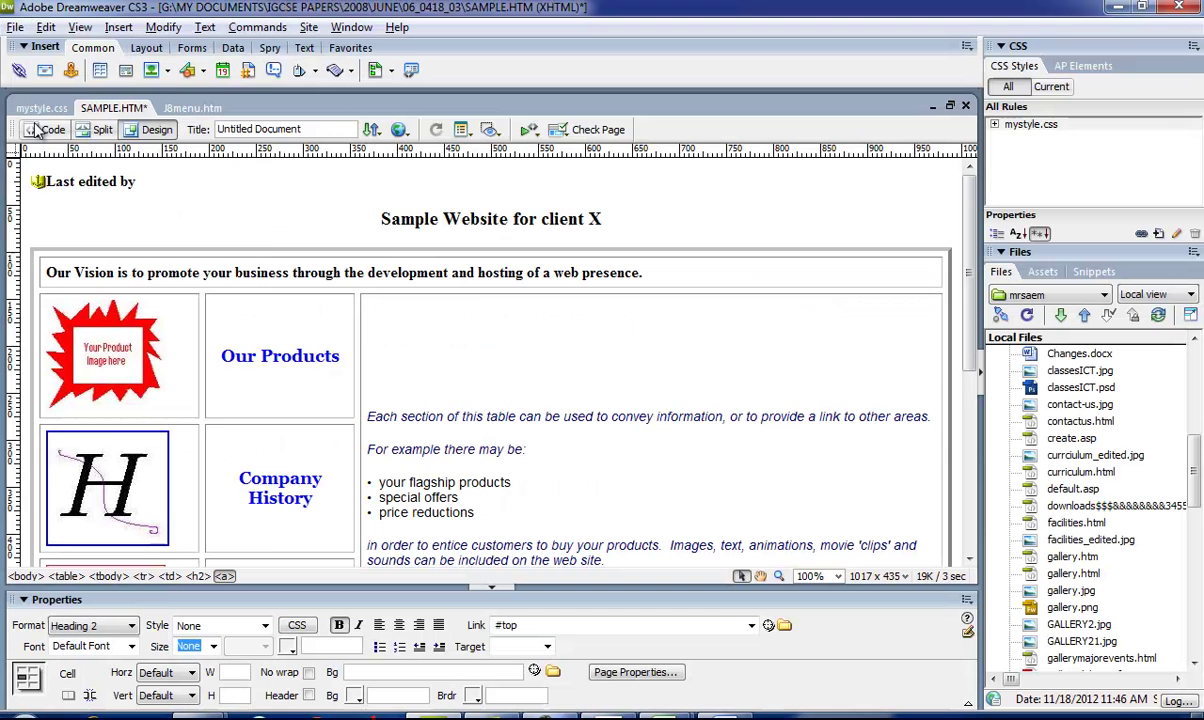
{"action": "left_click", "coordinate": [15, 27]}
{"action": "left_click", "coordinate": [55, 221]}
{"action": "key", "text": "ctrl+v"}
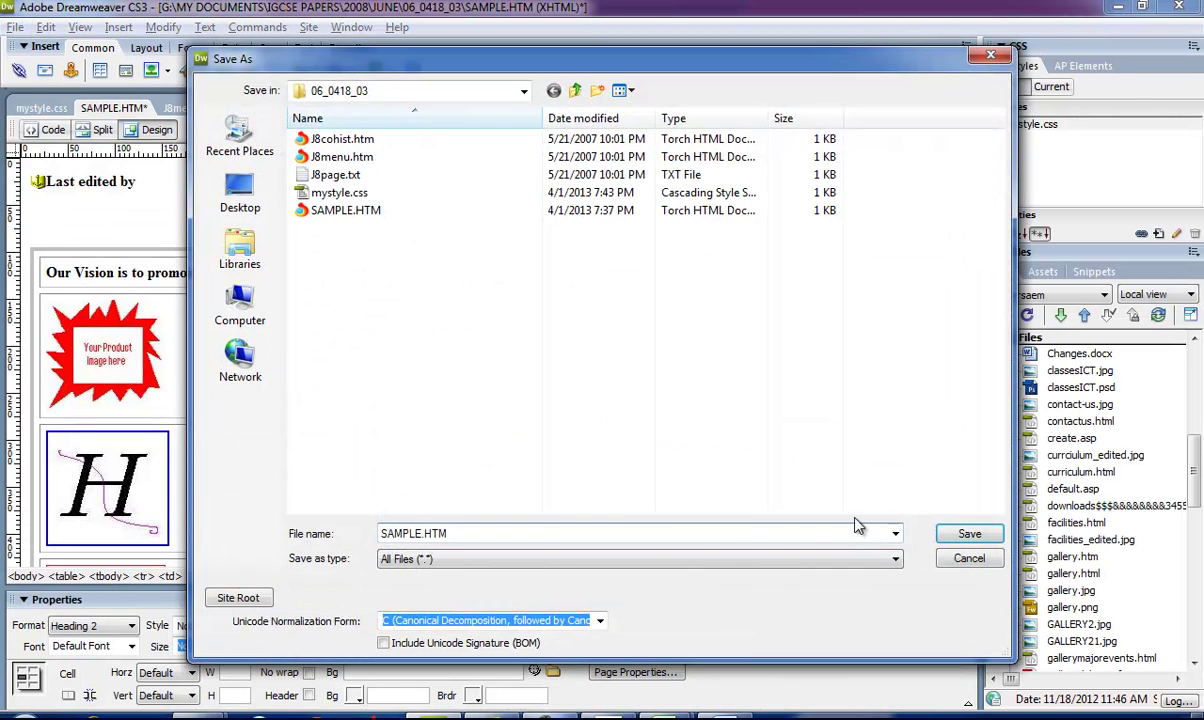
{"action": "left_click", "coordinate": [962, 535]}
{"action": "left_click", "coordinate": [600, 405]}
Step: Check the print instruction in step 40 and preview SAMPLE.HTM in a maximised Internet Explorer window, dismissing the setup wizard
{"action": "key", "text": "alt+Tab"}
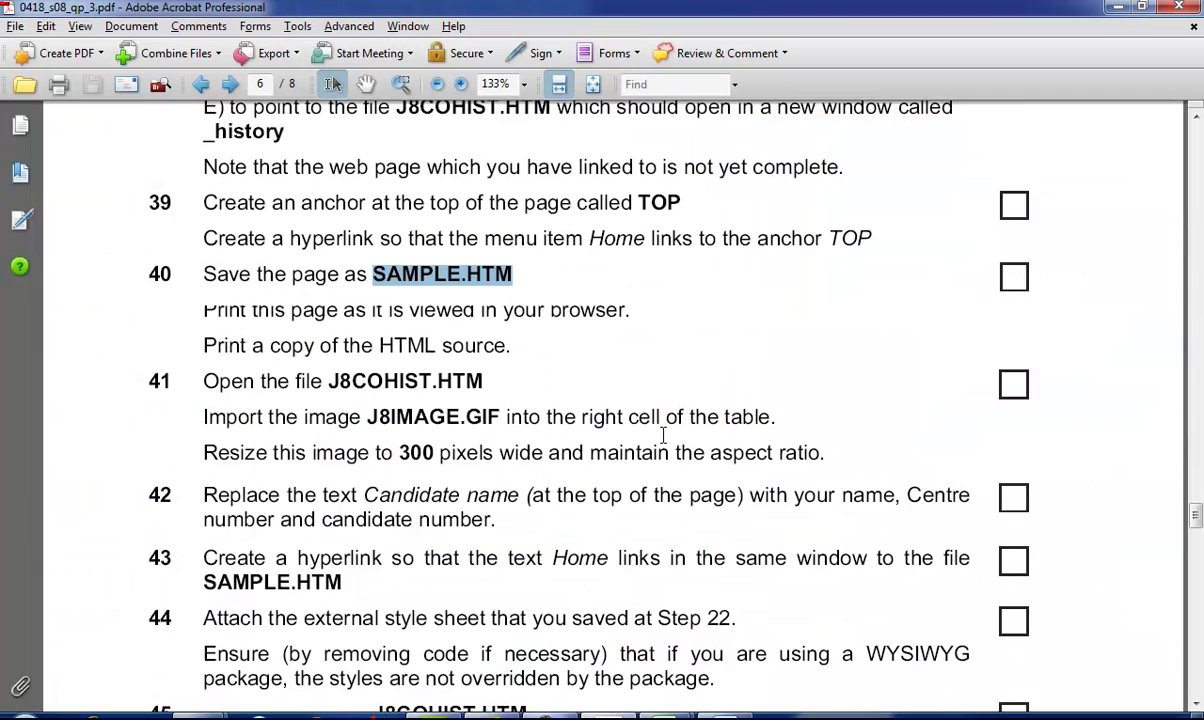
{"action": "left_click_drag", "start_coordinate": [205, 210], "coordinate": [478, 218]}
{"action": "key", "text": "alt+Tab"}
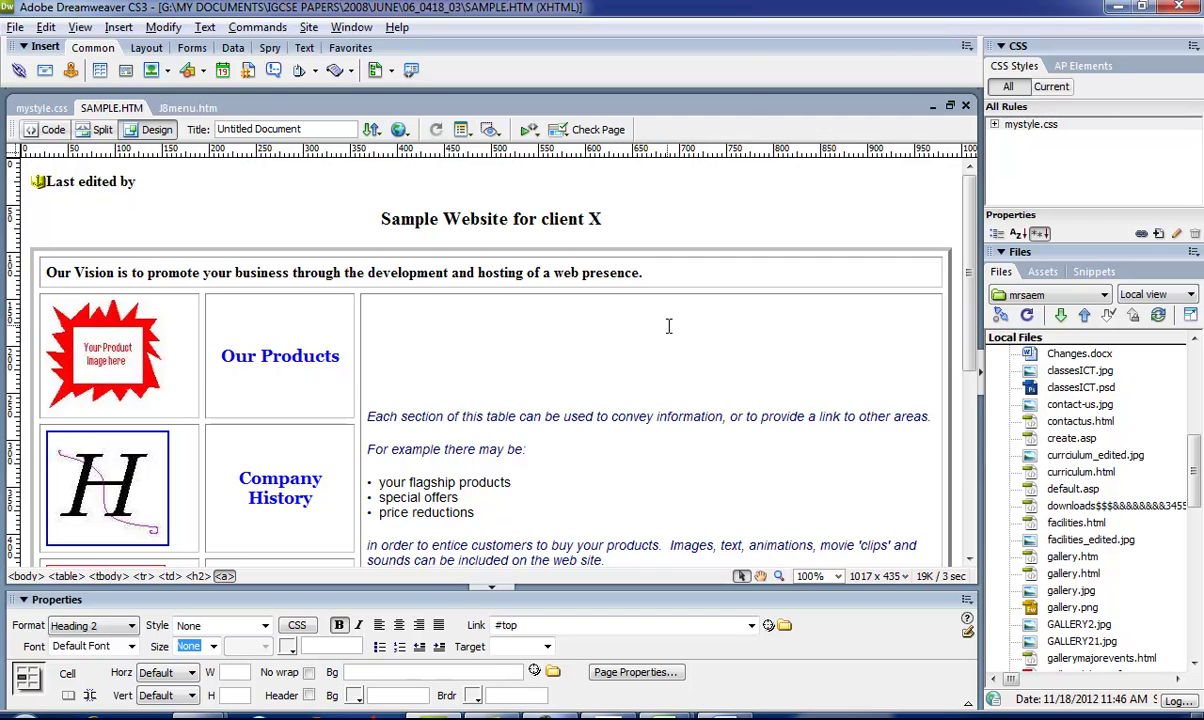
{"action": "key", "text": "F12"}
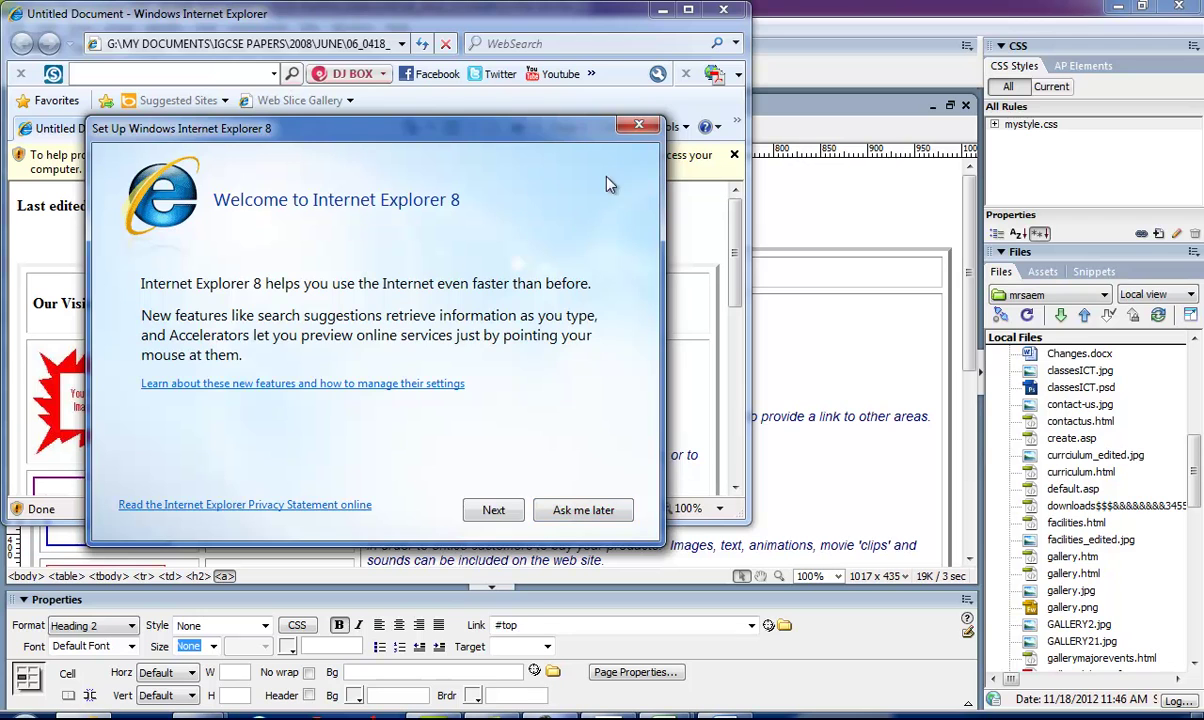
{"action": "left_click", "coordinate": [638, 124]}
{"action": "left_click", "coordinate": [688, 9]}
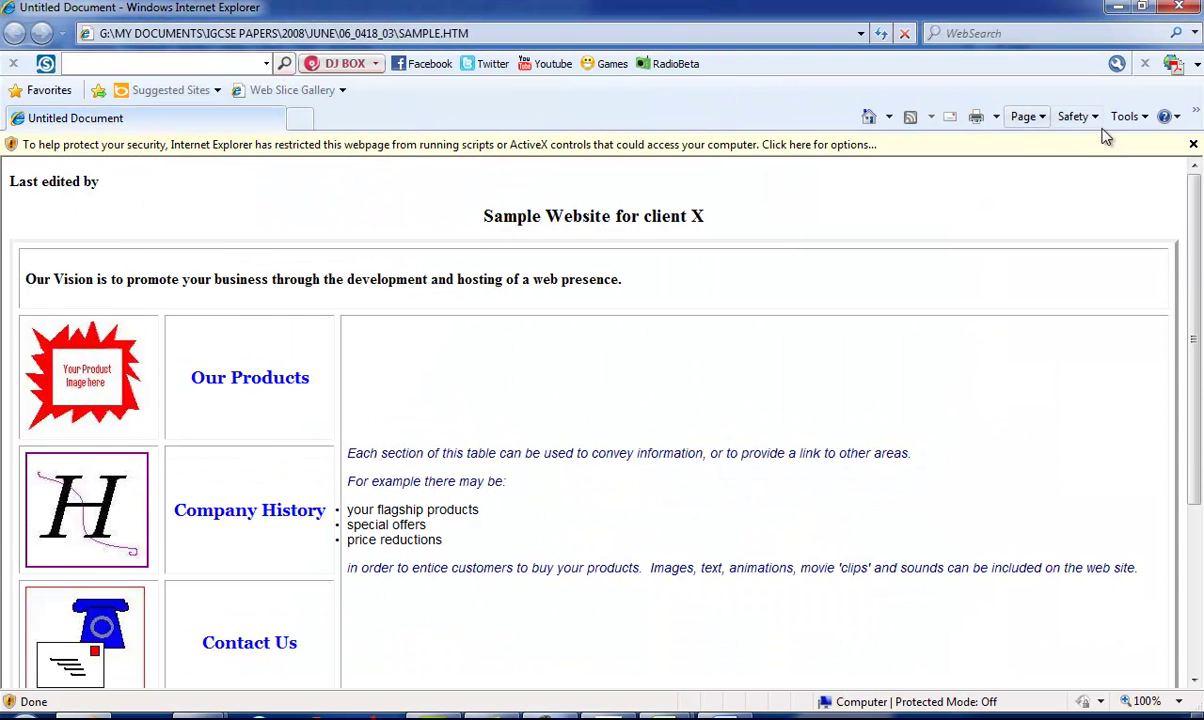
Step: Dismiss the browser's security bar, view the page in Print Preview, and close the preview and the browser
{"action": "left_click", "coordinate": [1110, 142]}
{"action": "scroll", "coordinate": [1102, 296], "scroll_direction": "down", "scroll_amount": 1}
{"action": "scroll", "coordinate": [1105, 303], "scroll_direction": "up", "scroll_amount": 1}
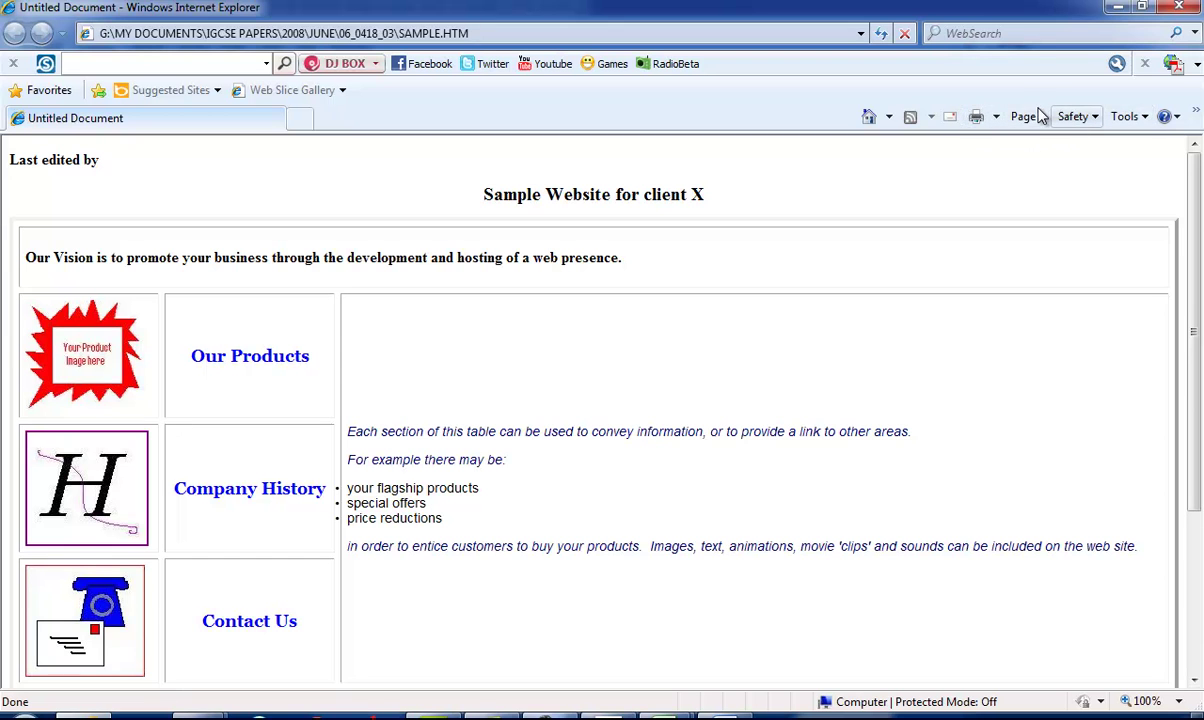
{"action": "left_click", "coordinate": [990, 117]}
{"action": "left_click", "coordinate": [899, 162]}
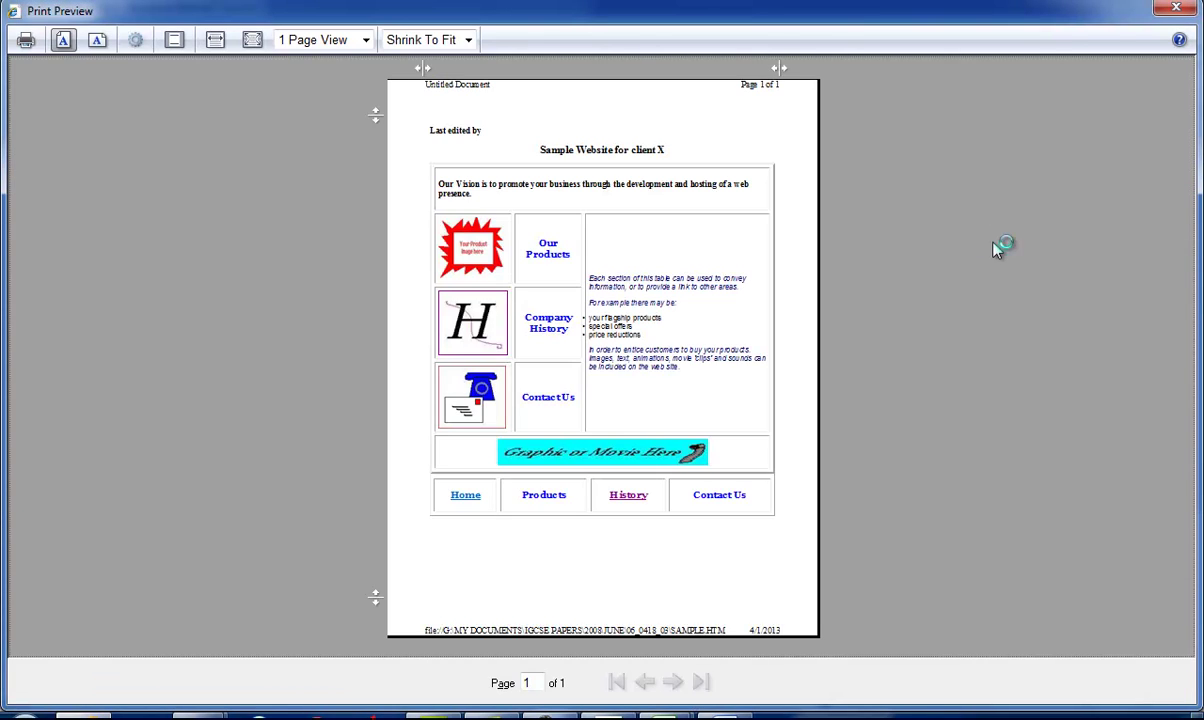
{"action": "left_click", "coordinate": [1176, 9]}
{"action": "left_click", "coordinate": [1178, 8]}
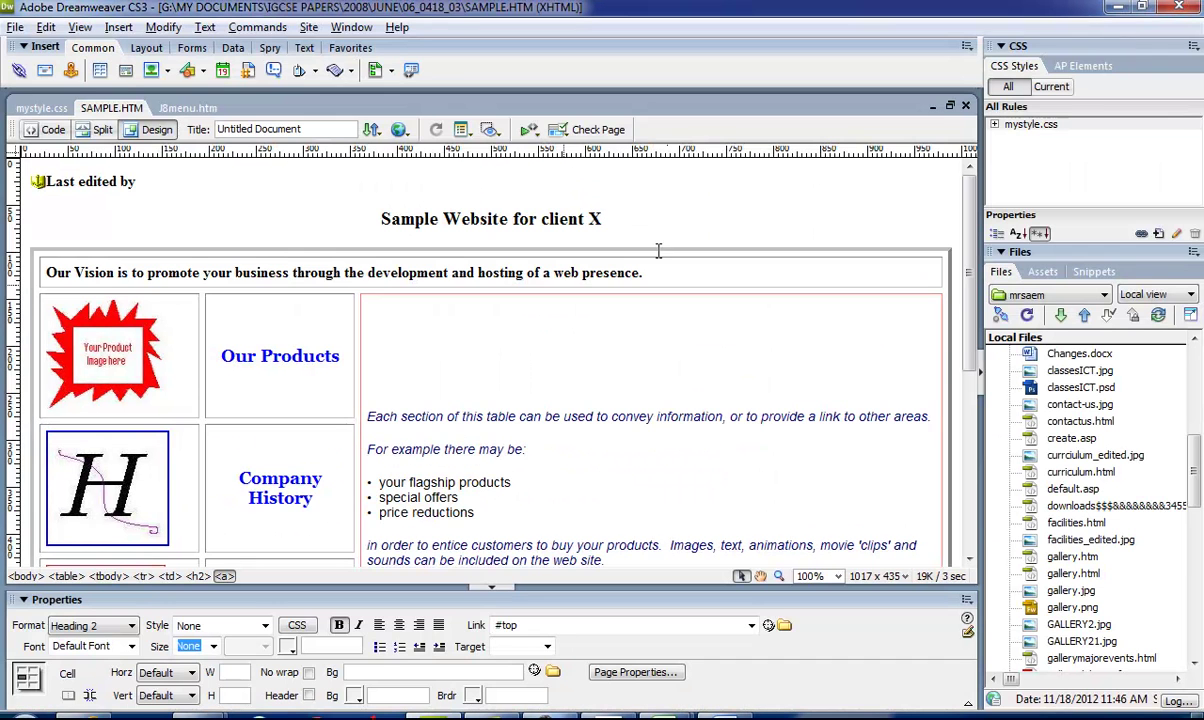
Step: Show the HTML source of SAMPLE.HTM and look through steps 41 to 45 in the PDF
{"action": "left_click", "coordinate": [46, 129]}
{"action": "left_click", "coordinate": [136, 382]}
{"action": "left_click", "coordinate": [546, 716]}
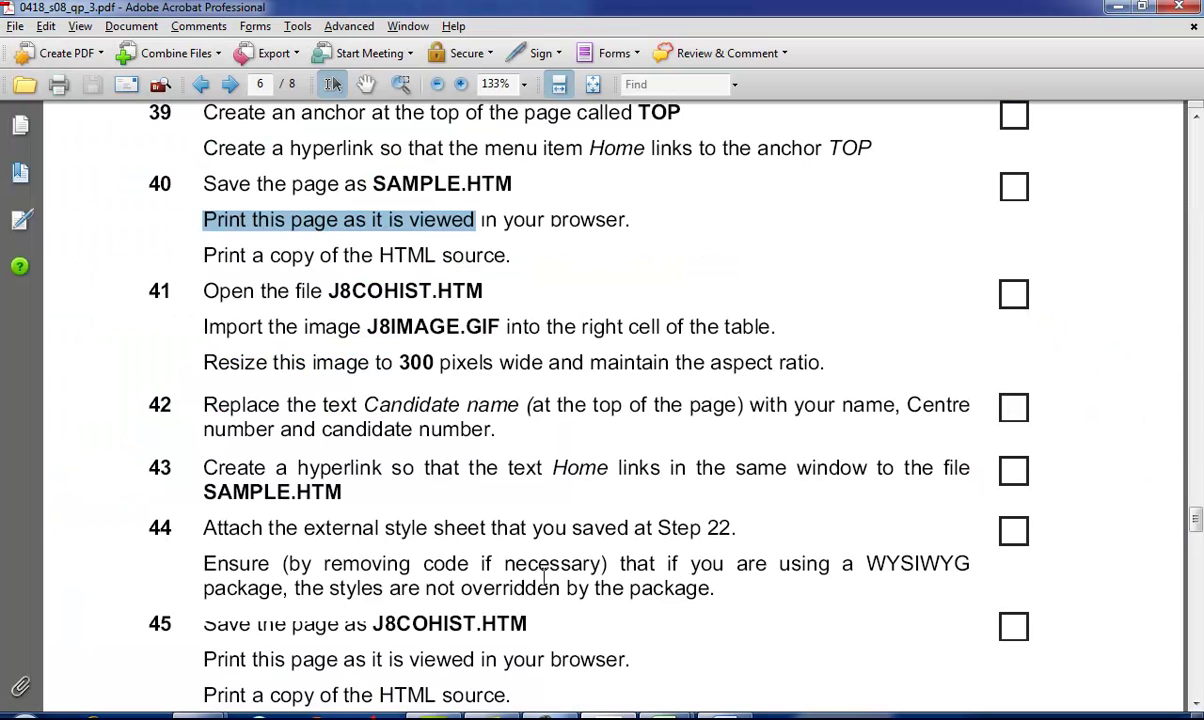
{"action": "scroll", "coordinate": [546, 581], "scroll_direction": "down", "scroll_amount": 3}
{"action": "scroll", "coordinate": [546, 581], "scroll_direction": "down", "scroll_amount": 15}
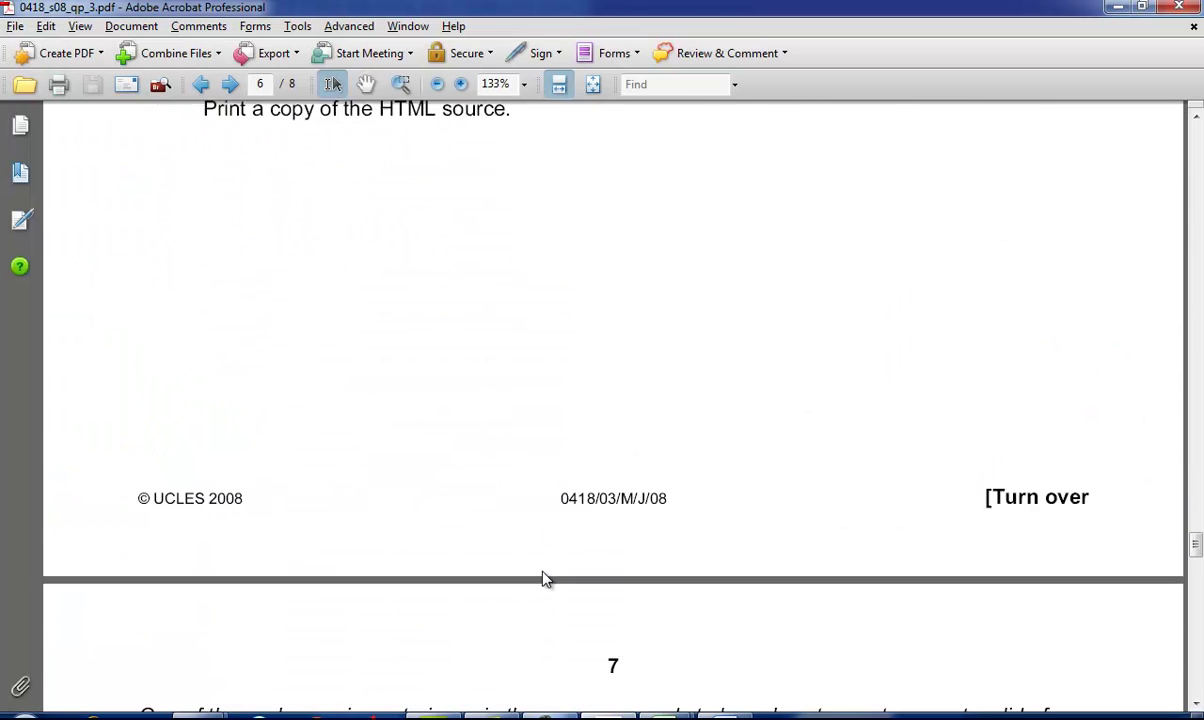